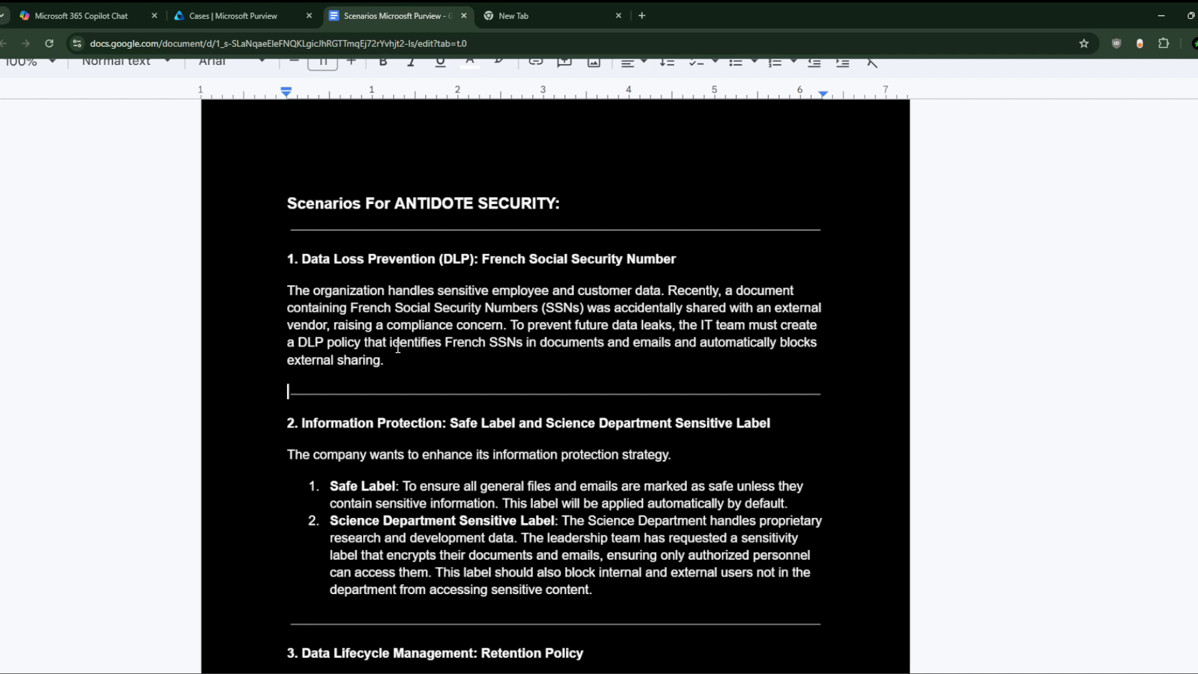
Step: Read the French Social Security Number DLP scenario in the Google Doc, then switch to the Purview Cases tab
{"action": "left_click_drag", "start_coordinate": [384, 361], "coordinate": [279, 291]}
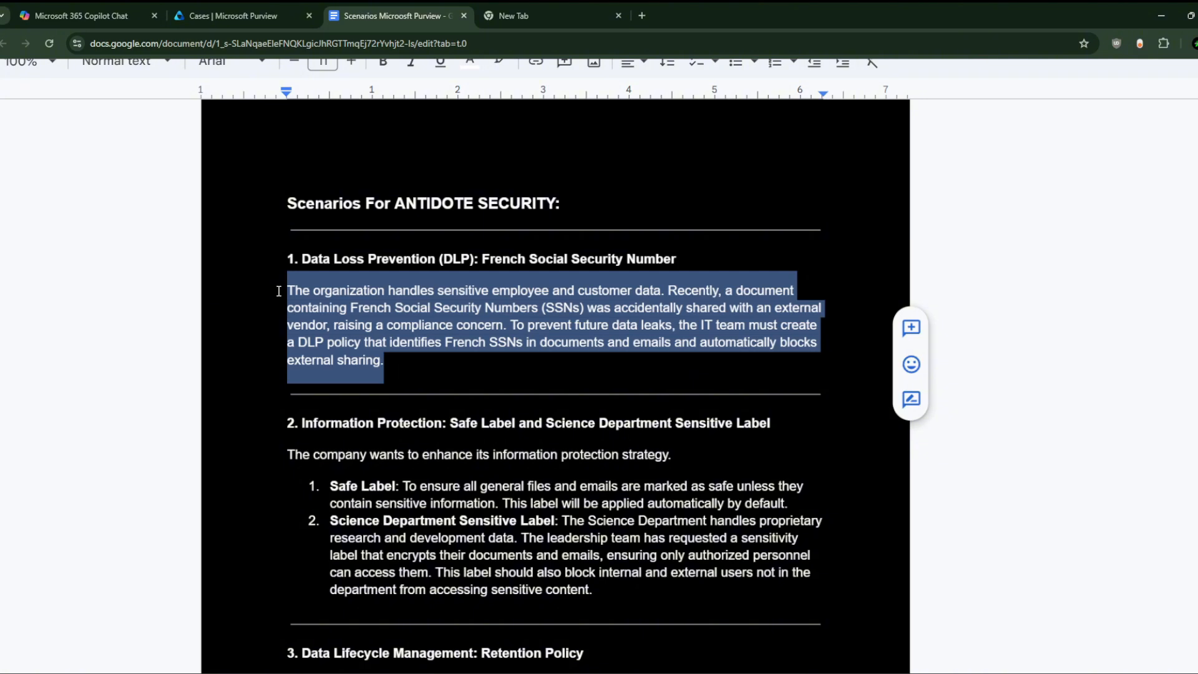
{"action": "left_click", "coordinate": [314, 289]}
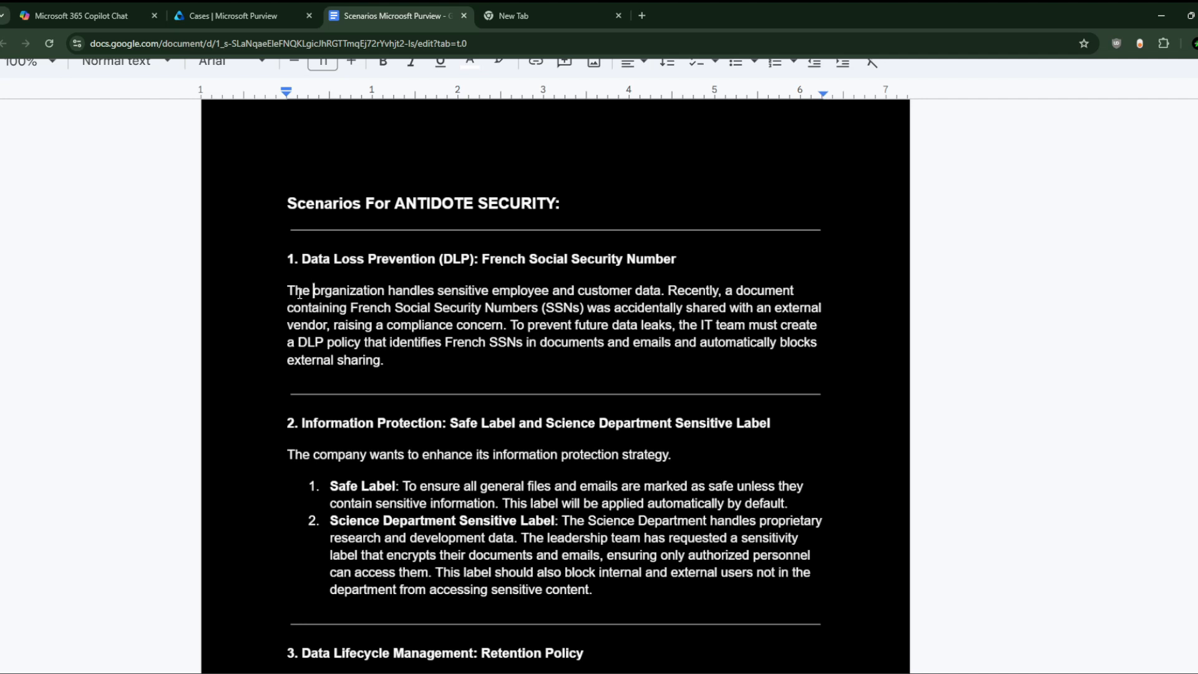
{"action": "left_click", "coordinate": [241, 8]}
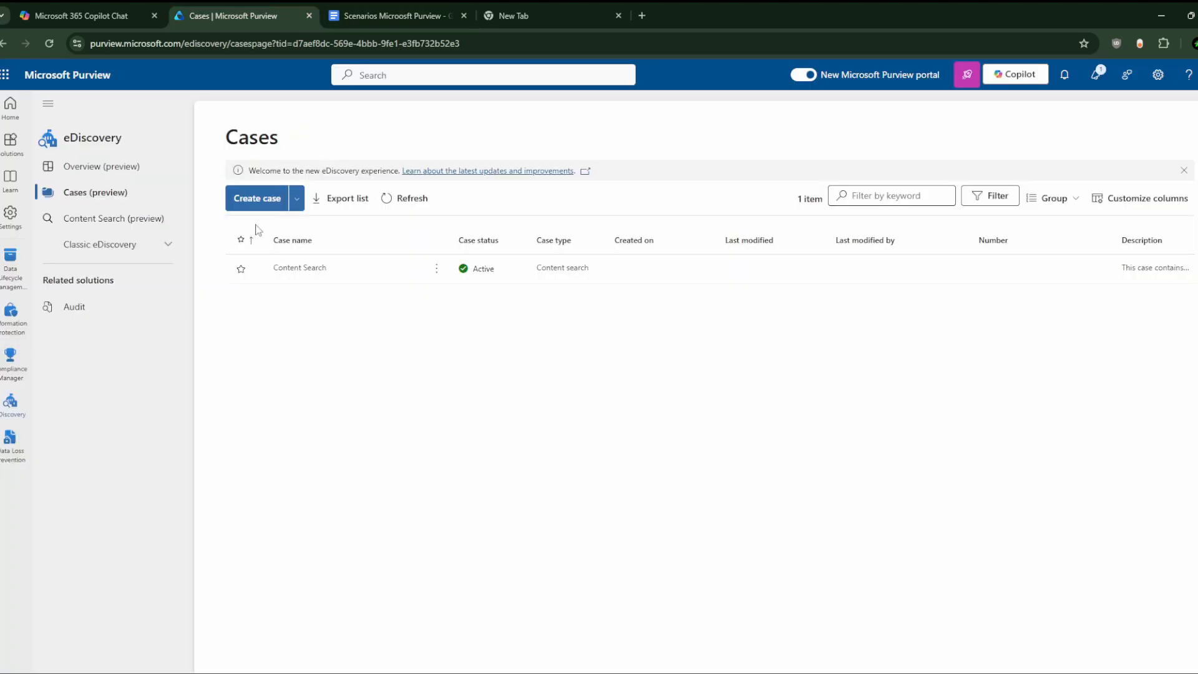
Step: Go to Data Loss Prevention > Policies and start Create policy, briefly checking the scenarios document
{"action": "left_click", "coordinate": [9, 329]}
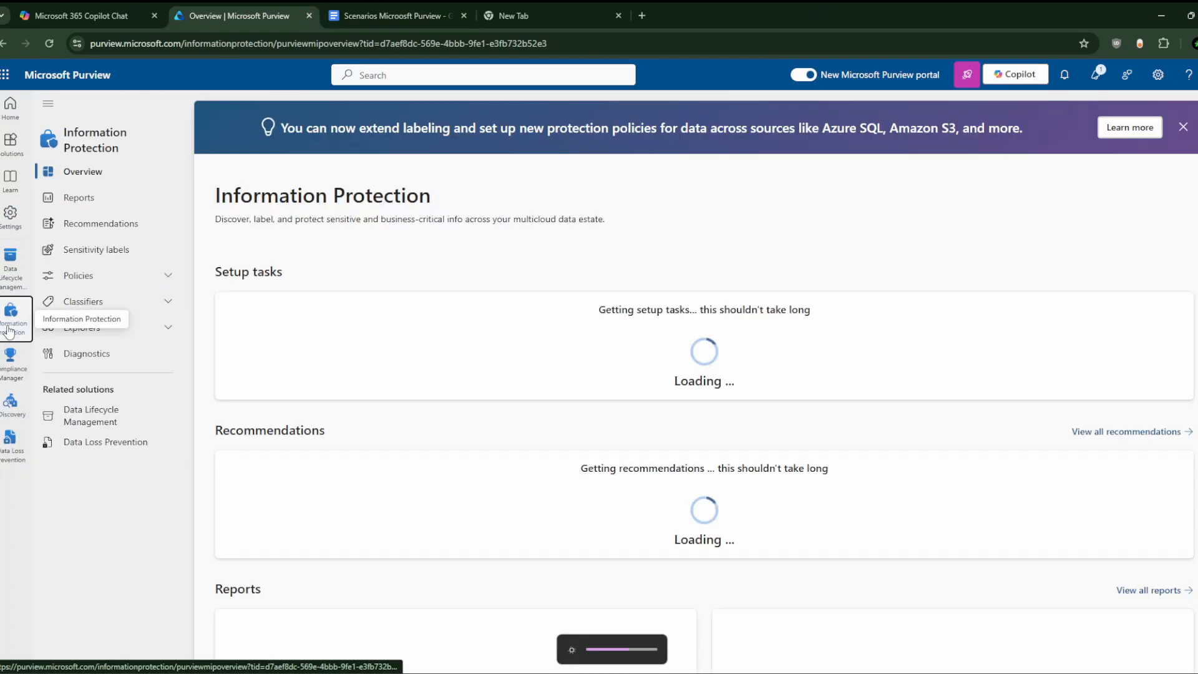
{"action": "left_click", "coordinate": [9, 275]}
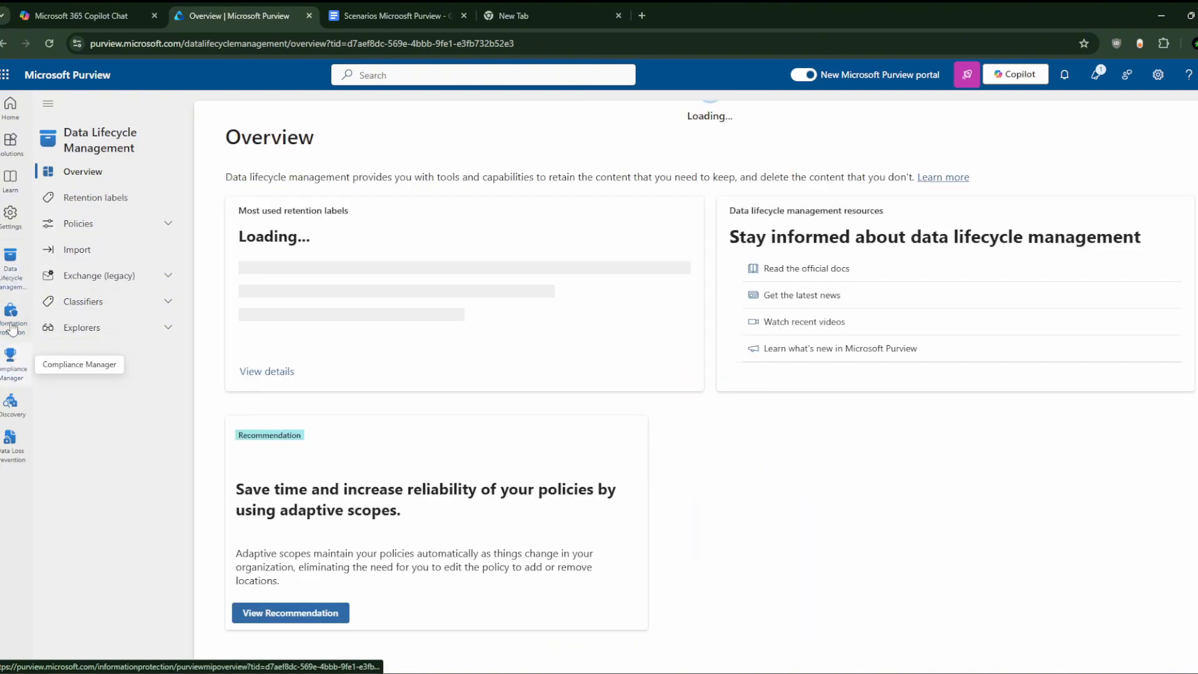
{"action": "left_click", "coordinate": [9, 444]}
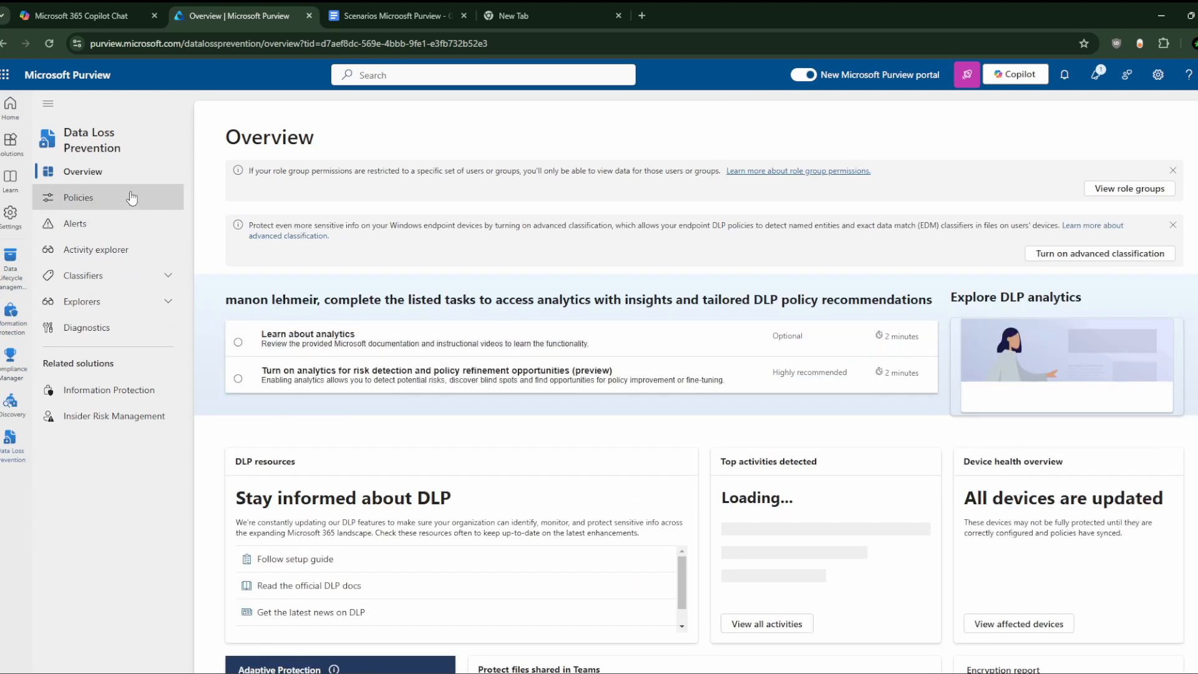
{"action": "left_click", "coordinate": [132, 197]}
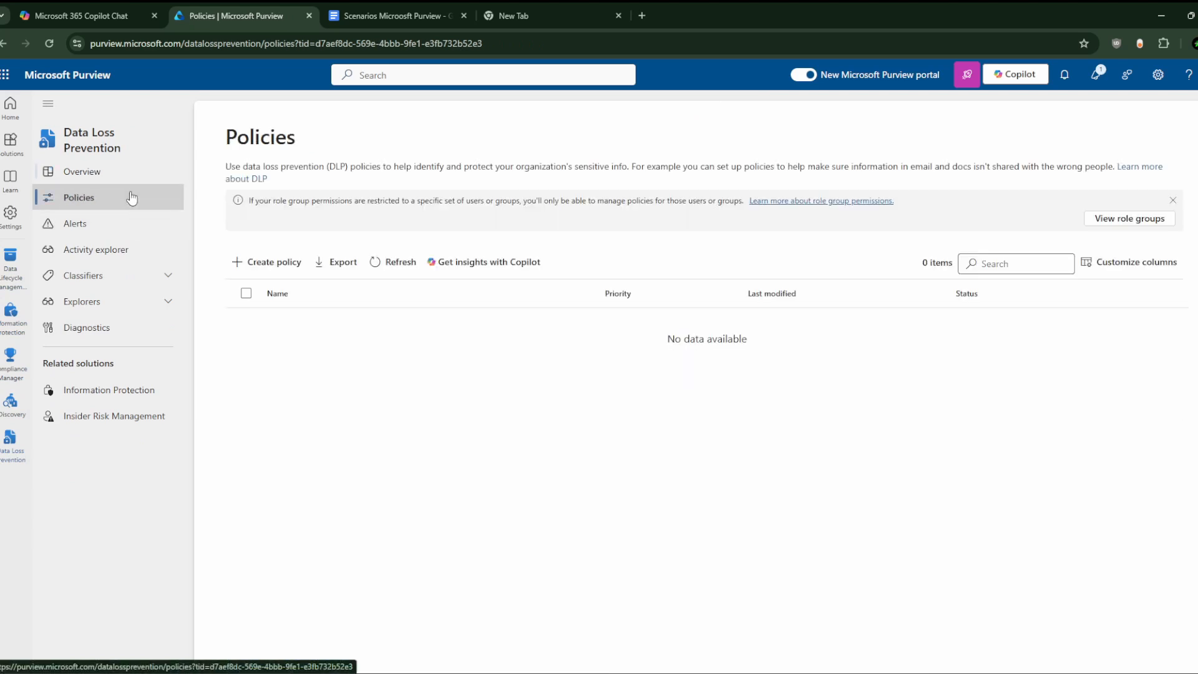
{"action": "left_click", "coordinate": [281, 277]}
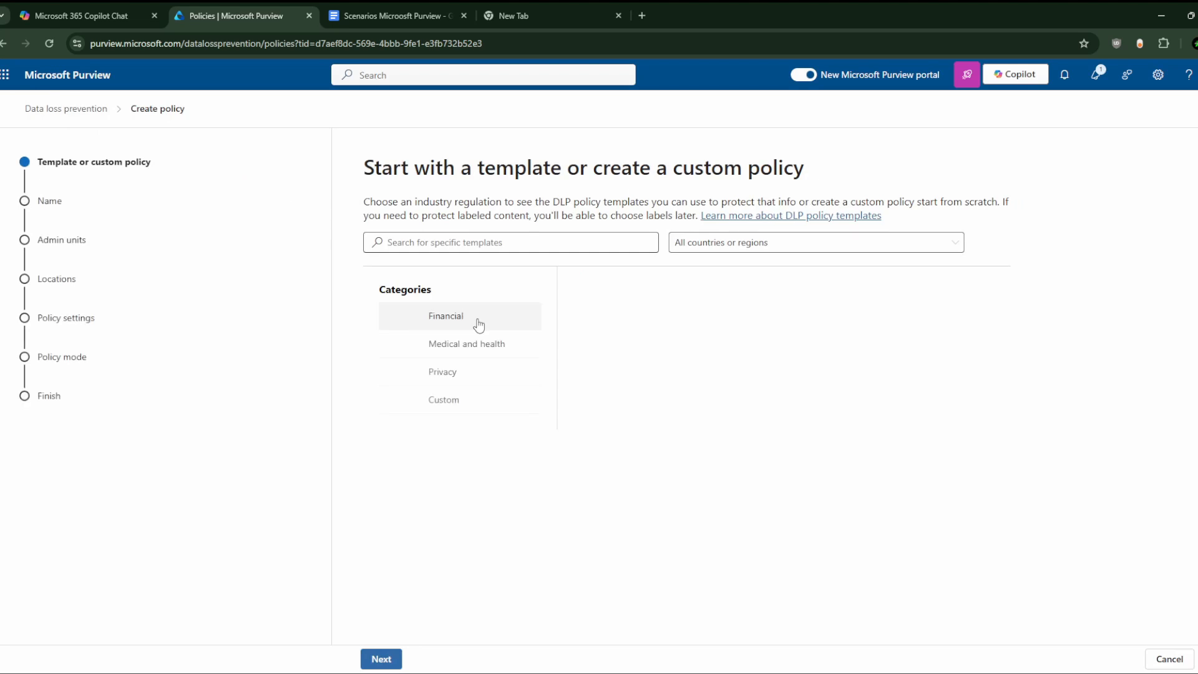
{"action": "left_click", "coordinate": [396, 16]}
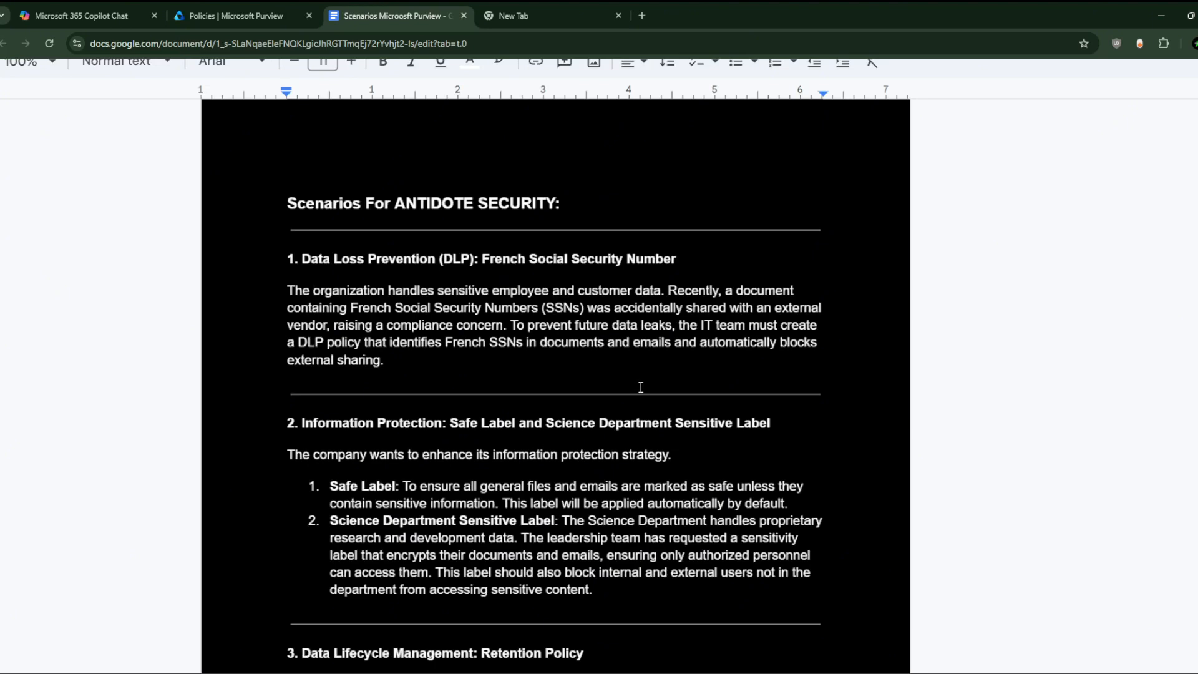
{"action": "left_click", "coordinate": [240, 15]}
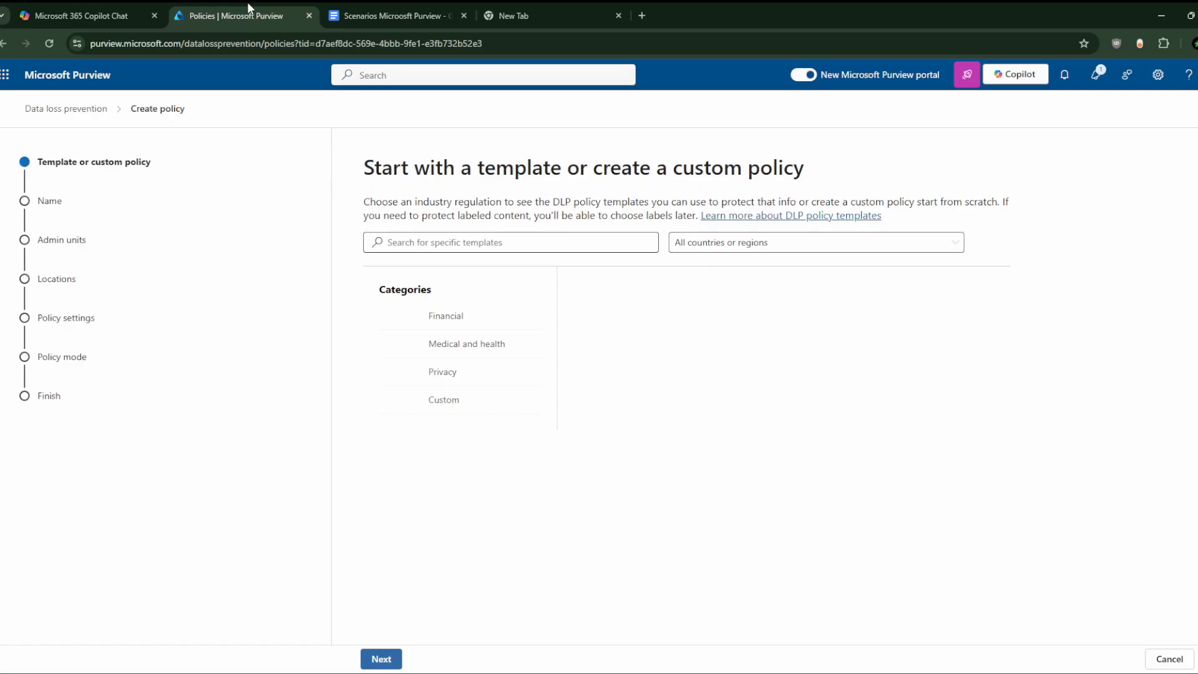
Step: Browse the Financial, Medical and health, and Privacy policy template categories
{"action": "left_click", "coordinate": [470, 323]}
{"action": "left_click", "coordinate": [480, 348]}
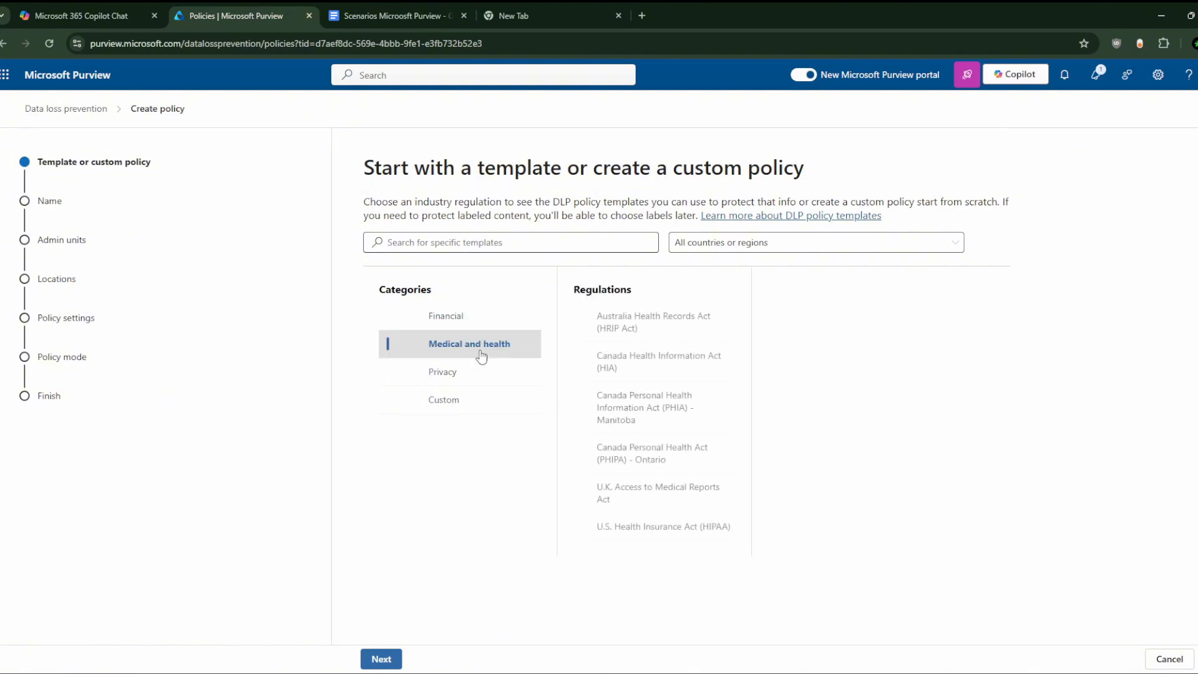
{"action": "left_click", "coordinate": [482, 373]}
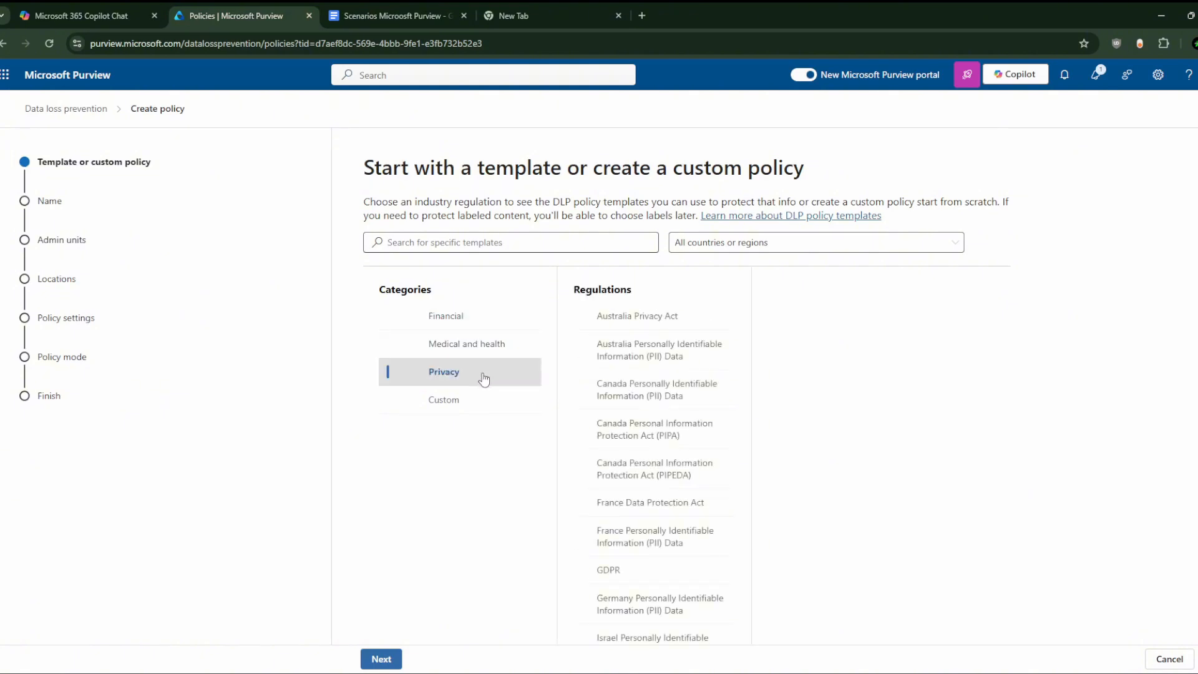
{"action": "left_click", "coordinate": [485, 399]}
{"action": "left_click", "coordinate": [490, 342]}
{"action": "left_click", "coordinate": [475, 371]}
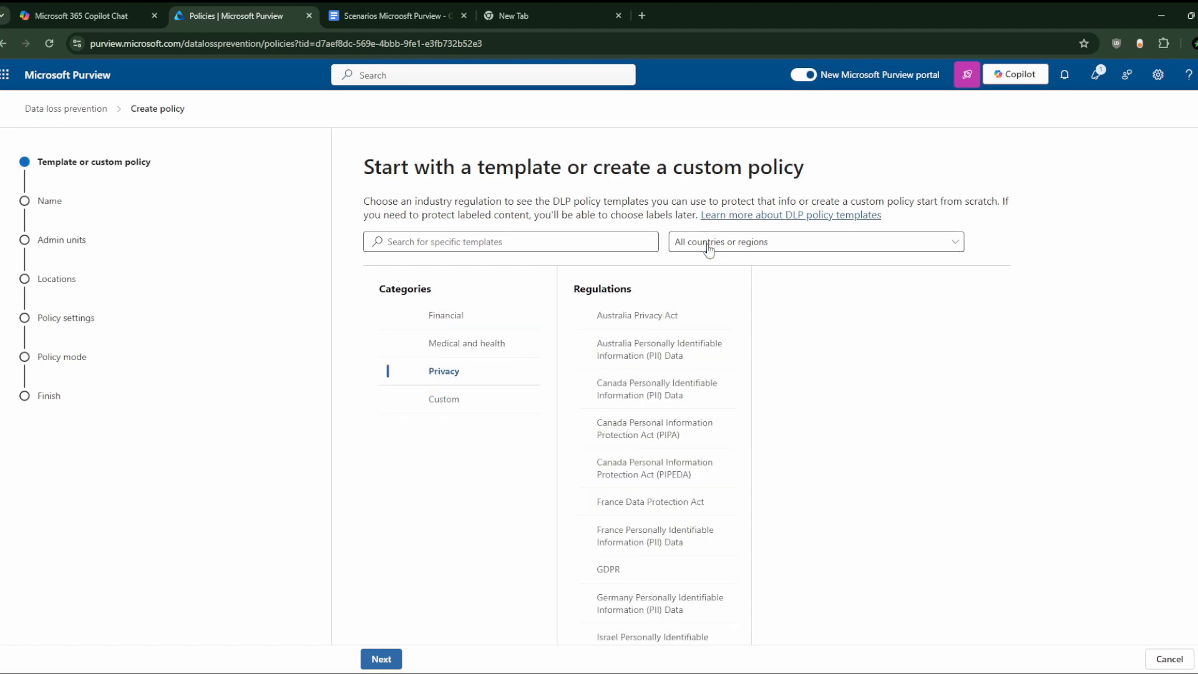
Step: Limit the templates to France and compare its Financial, Privacy and Custom categories
{"action": "left_click", "coordinate": [709, 242]}
{"action": "left_click", "coordinate": [699, 404]}
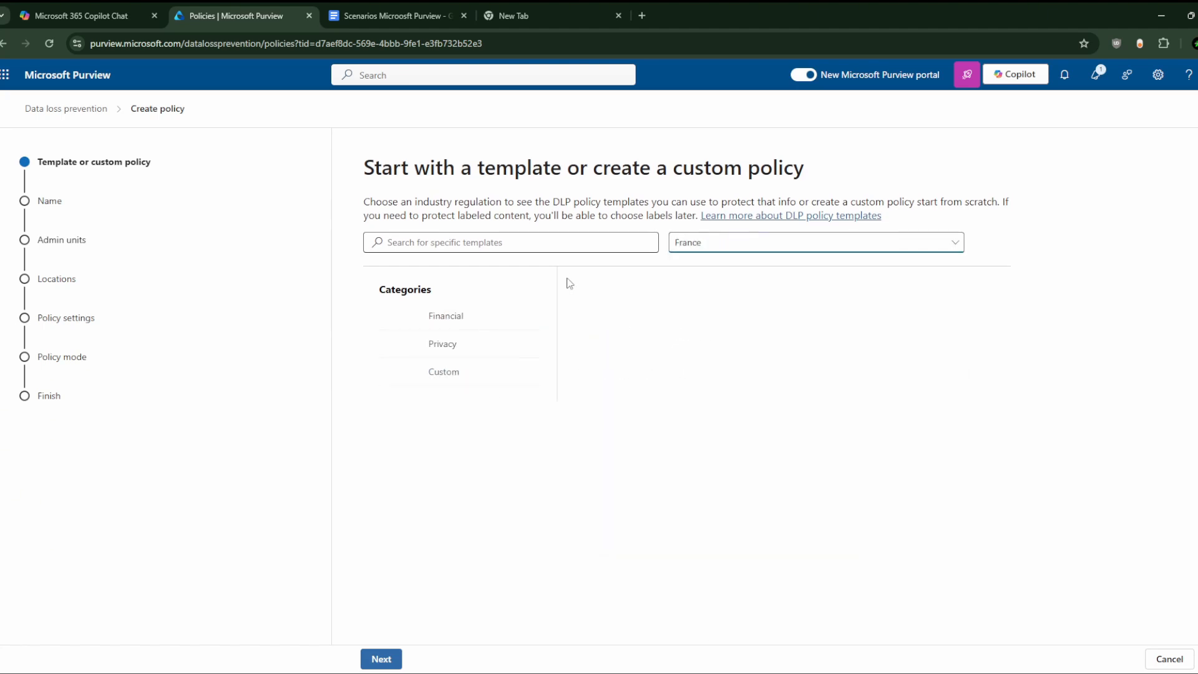
{"action": "left_click", "coordinate": [460, 316]}
{"action": "left_click", "coordinate": [465, 343]}
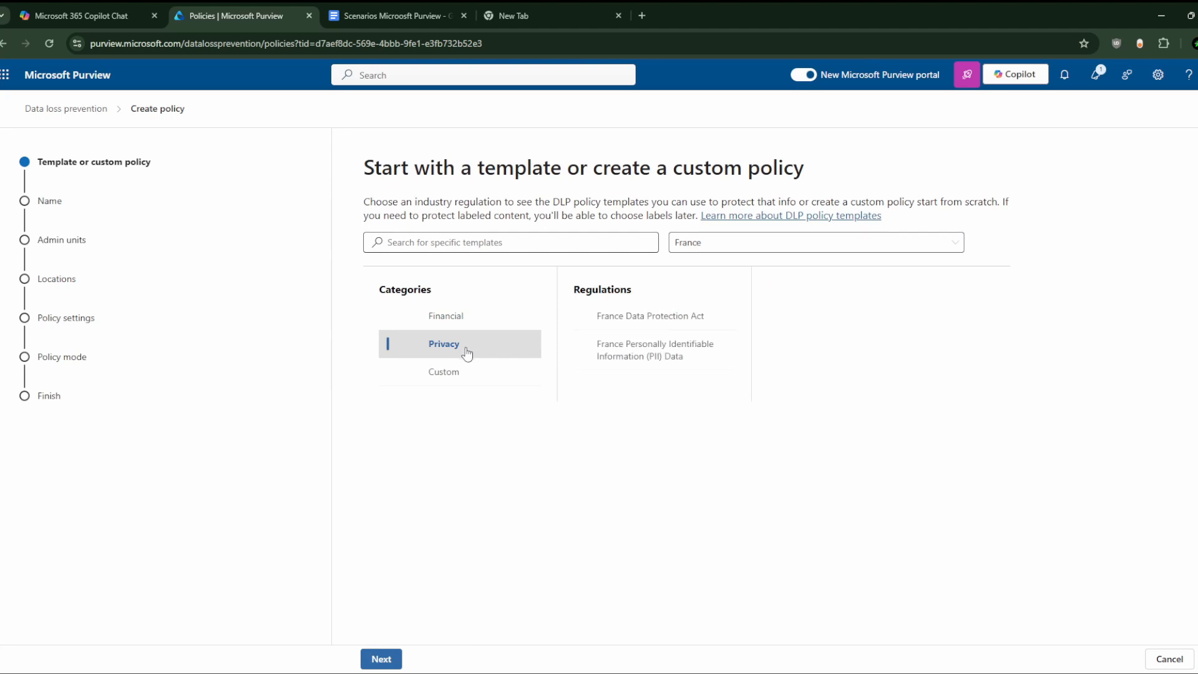
{"action": "left_click", "coordinate": [468, 372]}
{"action": "left_click", "coordinate": [479, 340]}
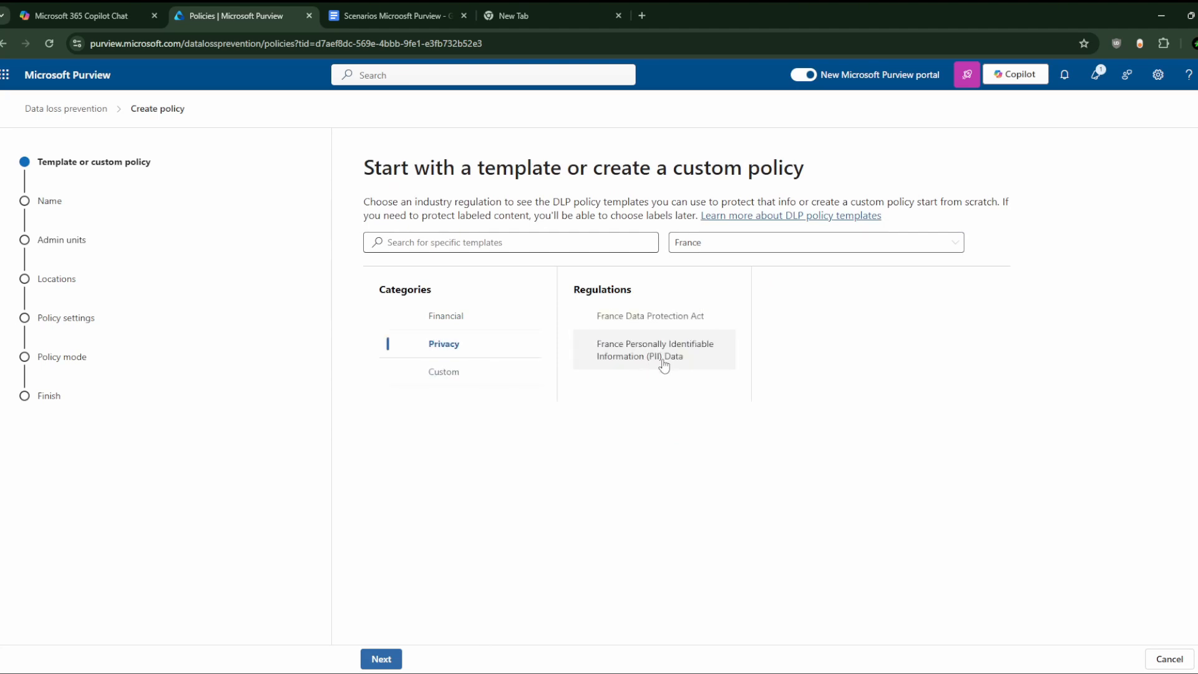
{"action": "left_click", "coordinate": [478, 371]}
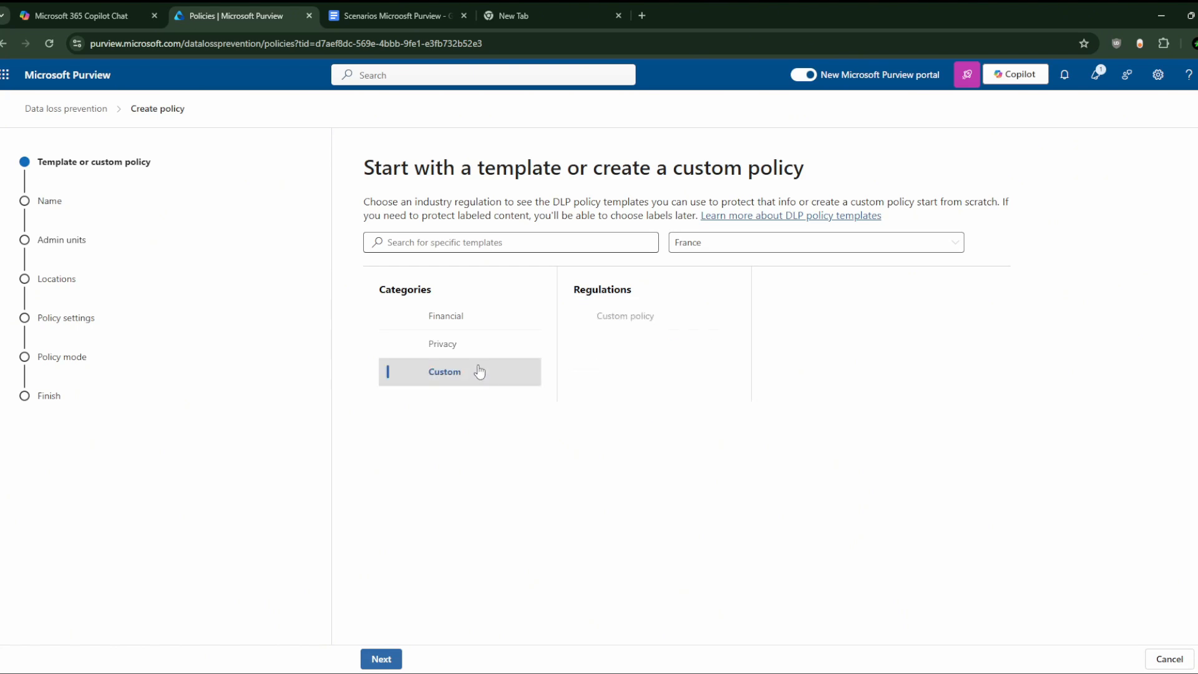
{"action": "left_click", "coordinate": [486, 350]}
{"action": "left_click", "coordinate": [489, 319]}
{"action": "left_click", "coordinate": [489, 342]}
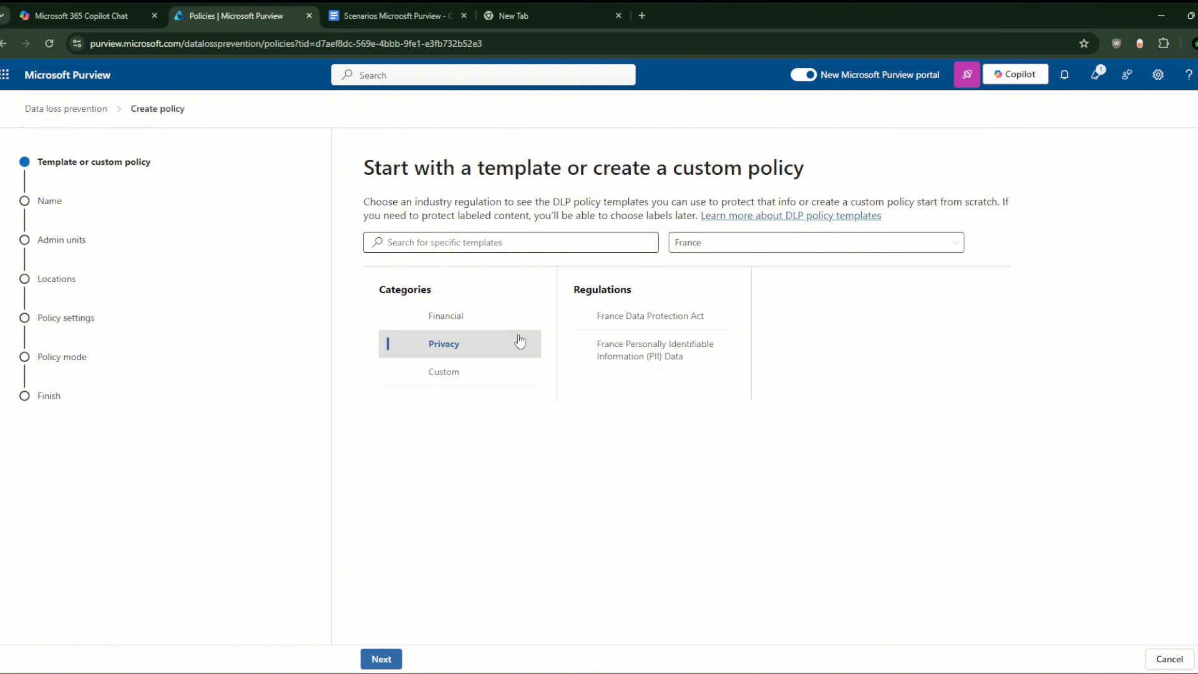
Step: Return to Privacy, dismiss the validation warning and pick the France PII Data template
{"action": "left_click", "coordinate": [515, 320]}
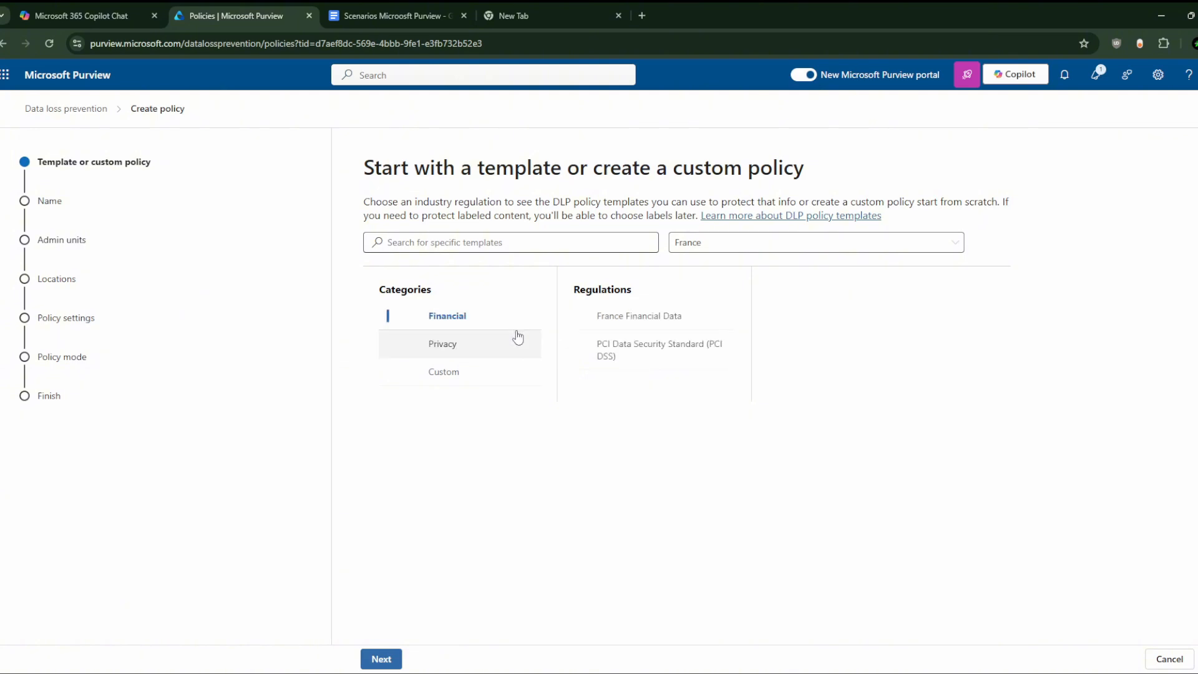
{"action": "left_click", "coordinate": [518, 337]}
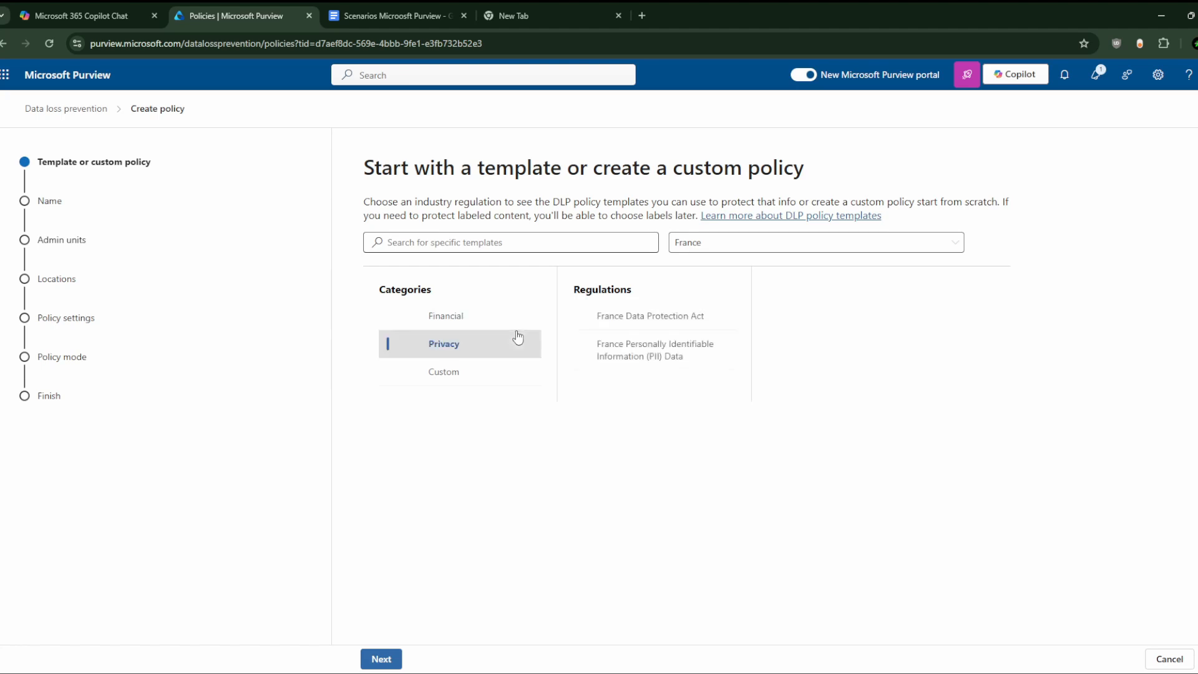
{"action": "left_click", "coordinate": [517, 372]}
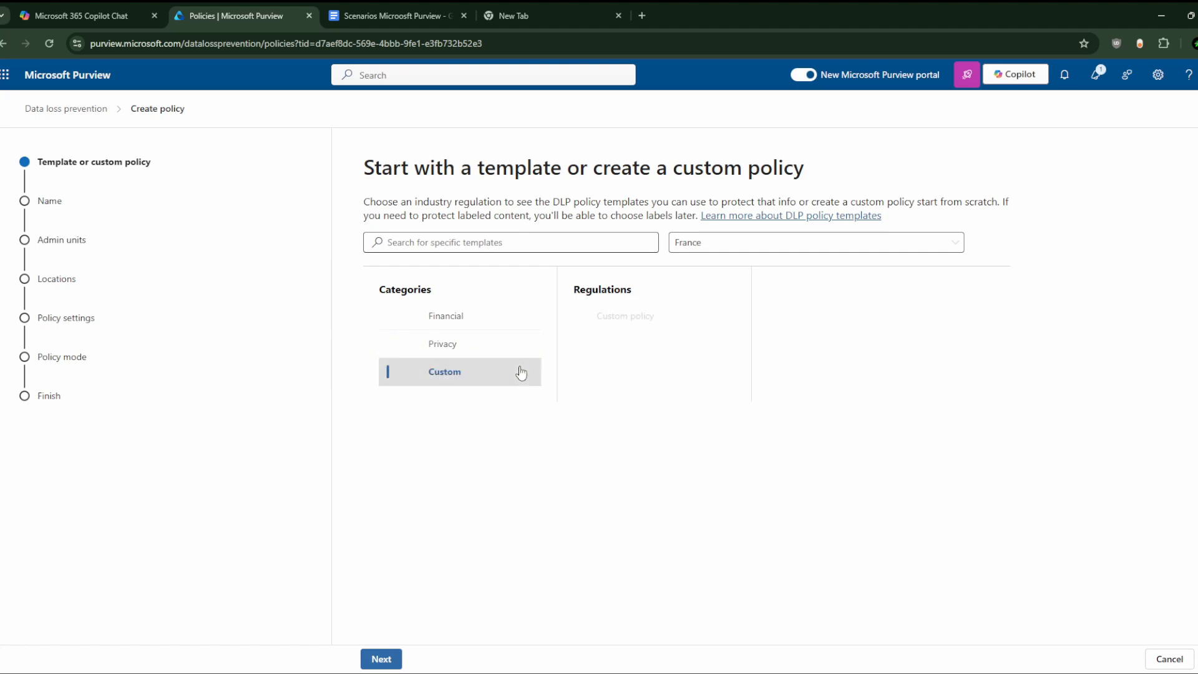
{"action": "left_click", "coordinate": [523, 351]}
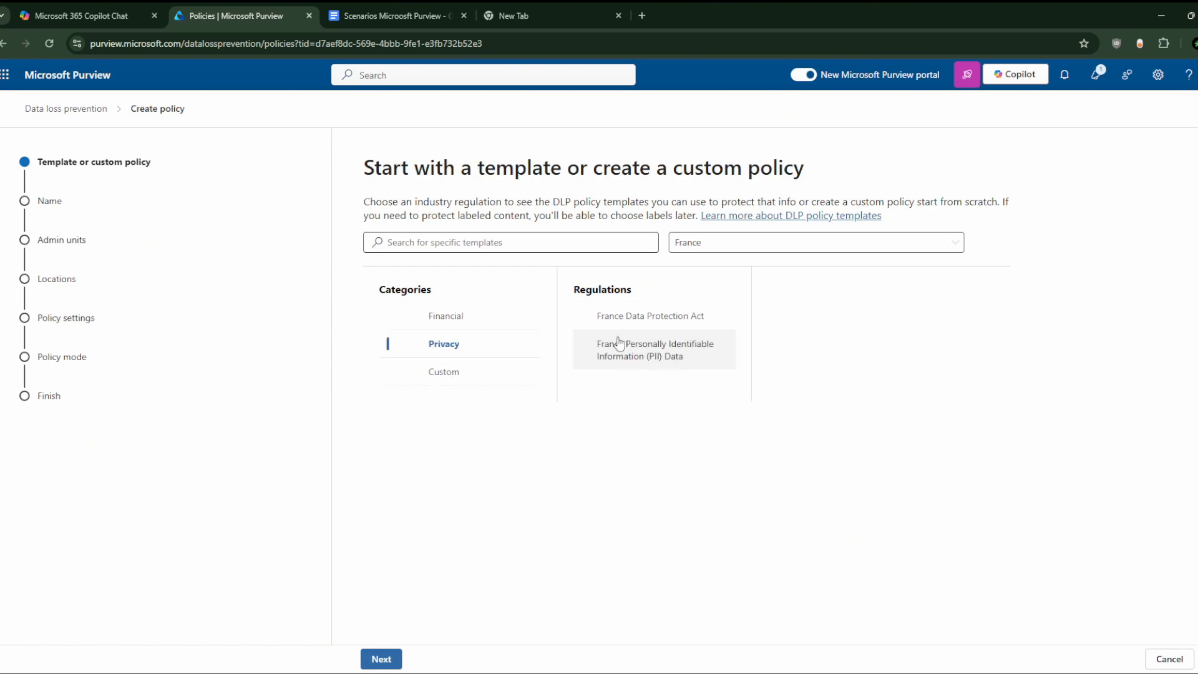
{"action": "left_click", "coordinate": [383, 657]}
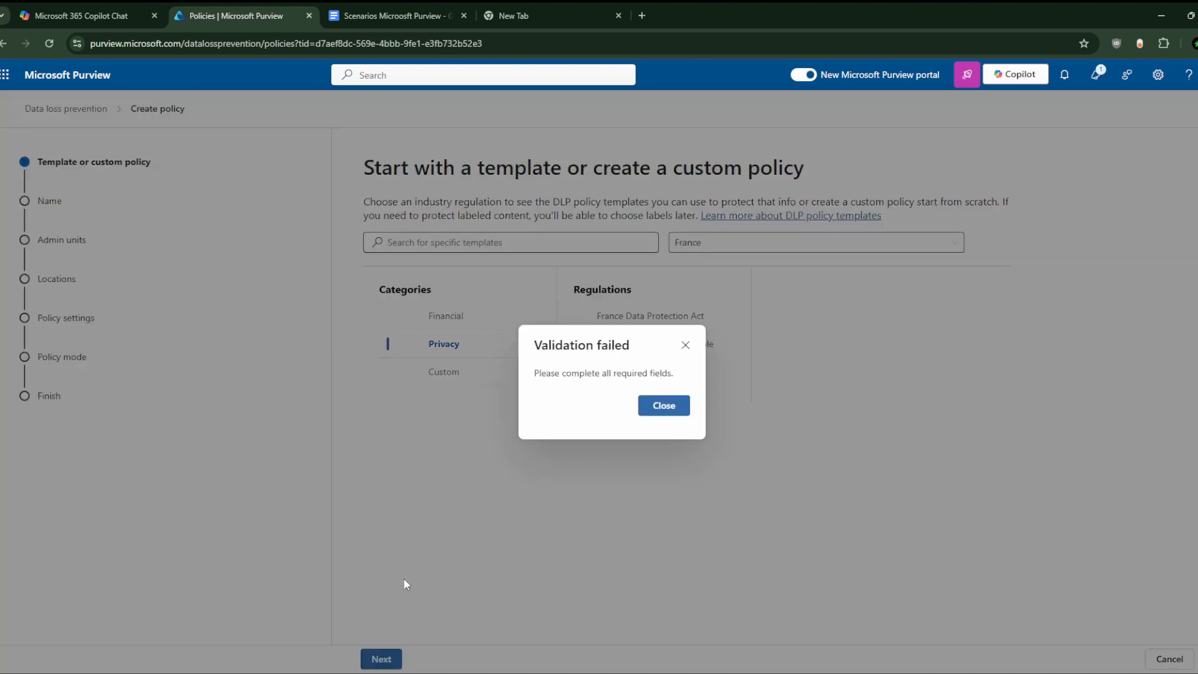
{"action": "left_click", "coordinate": [685, 345]}
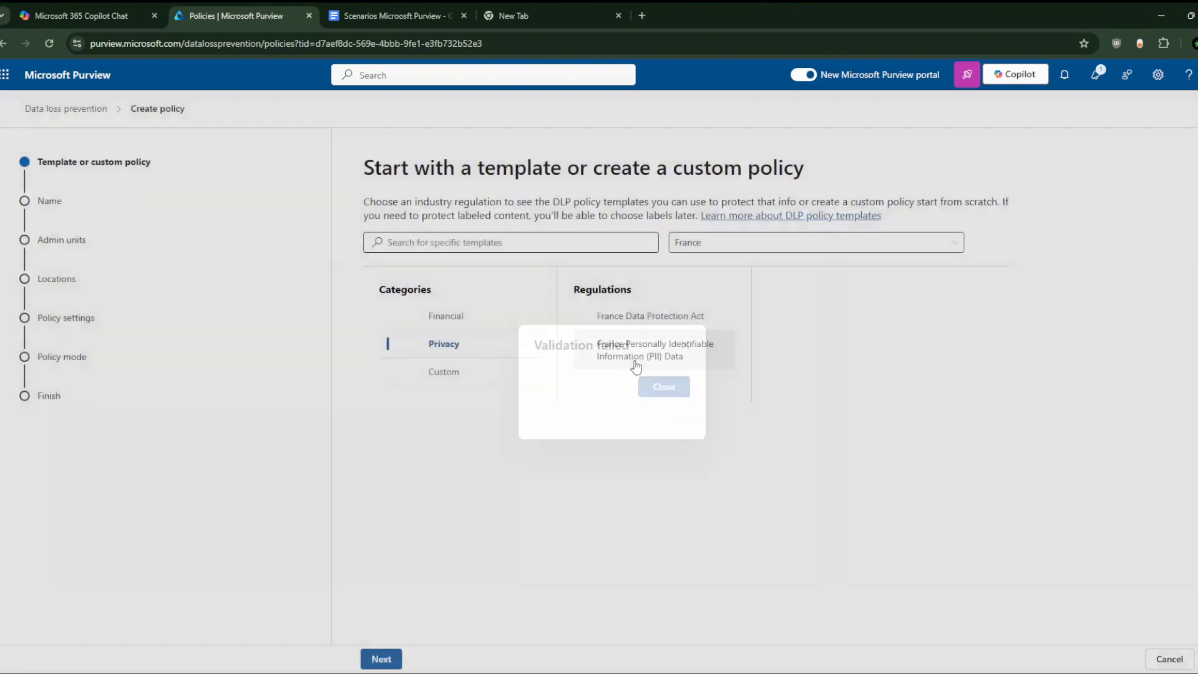
{"action": "left_click", "coordinate": [617, 355]}
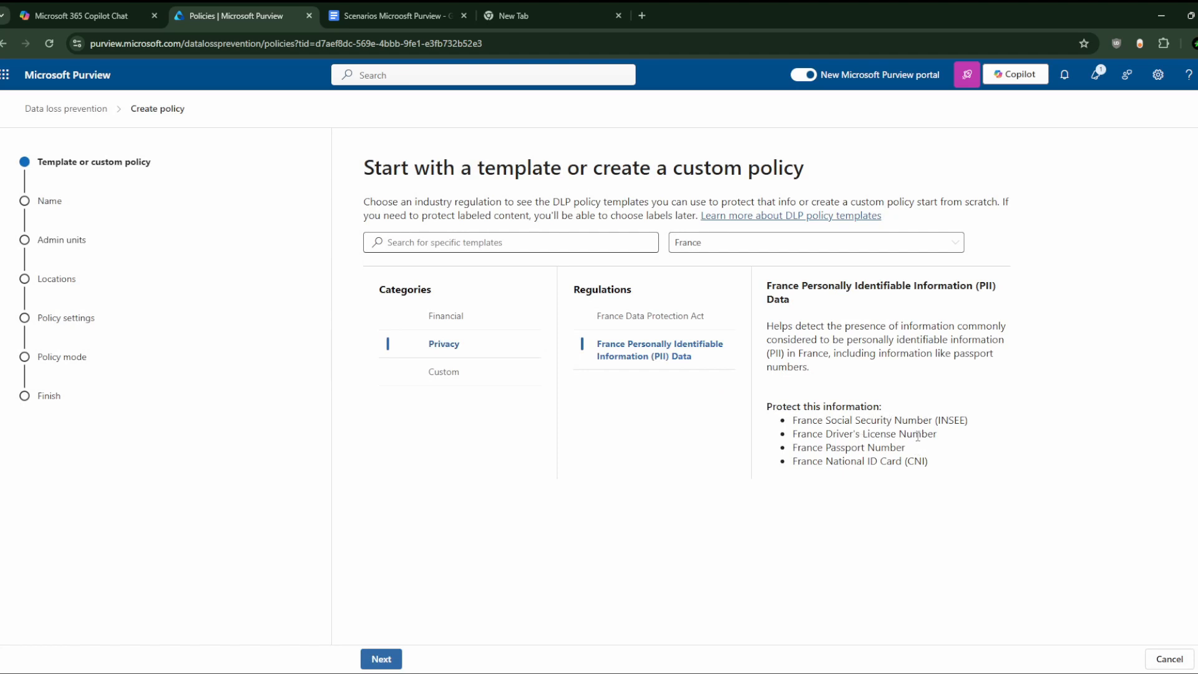
Step: Keep the France PII policy's default name and description
{"action": "left_click", "coordinate": [381, 659]}
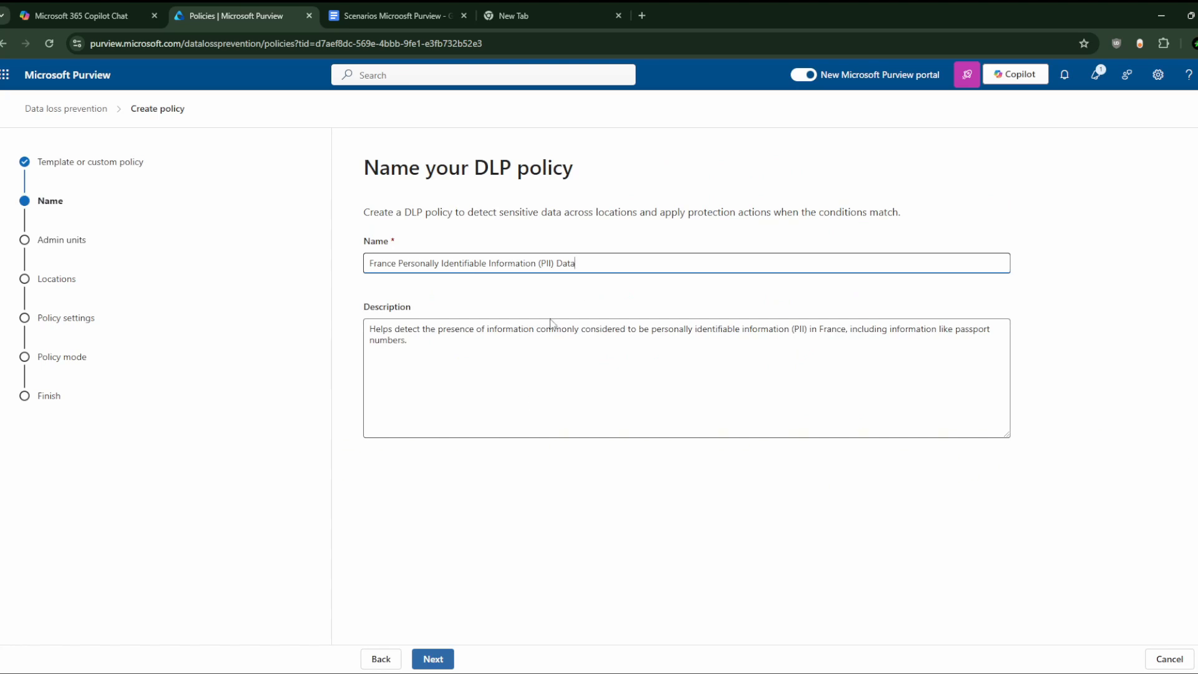
{"action": "left_click", "coordinate": [467, 353]}
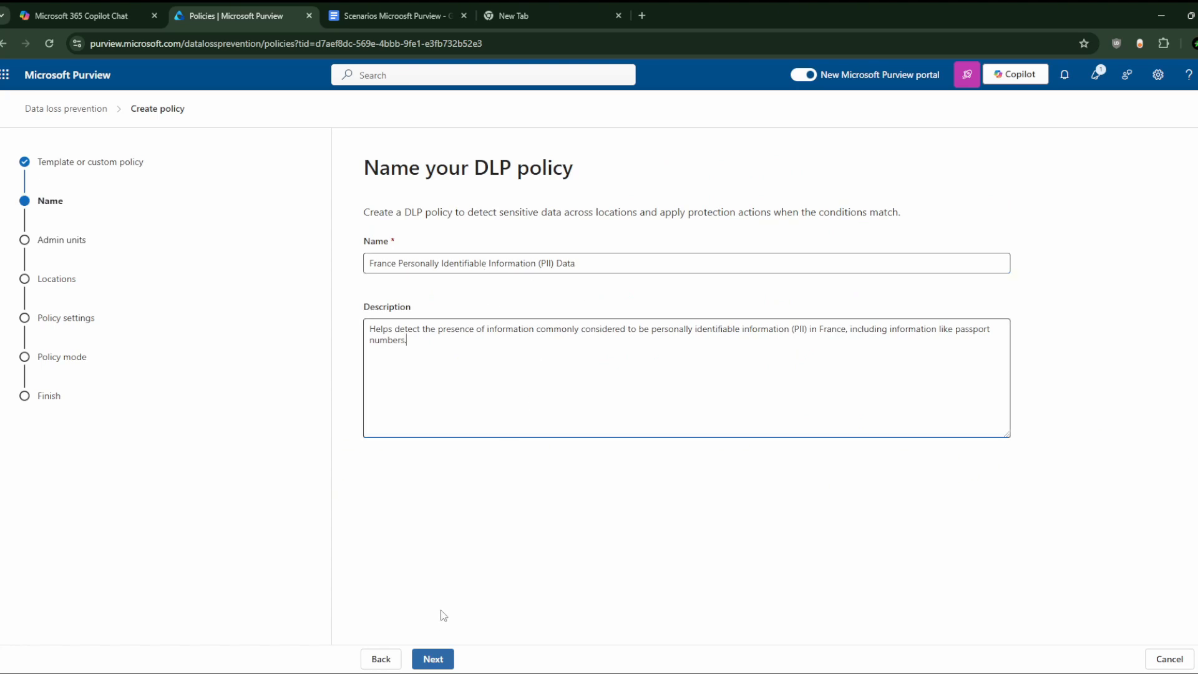
{"action": "left_click", "coordinate": [433, 658]}
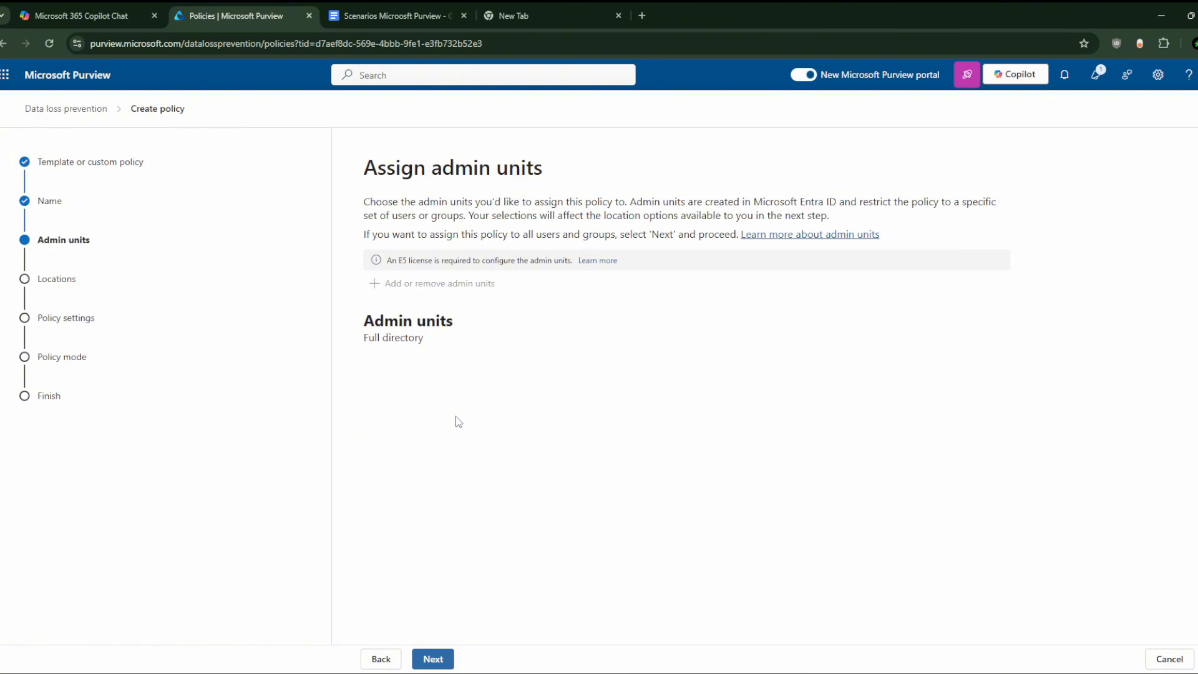
Step: Move past Full directory admin units to Locations and review the default checked locations
{"action": "left_click", "coordinate": [436, 659]}
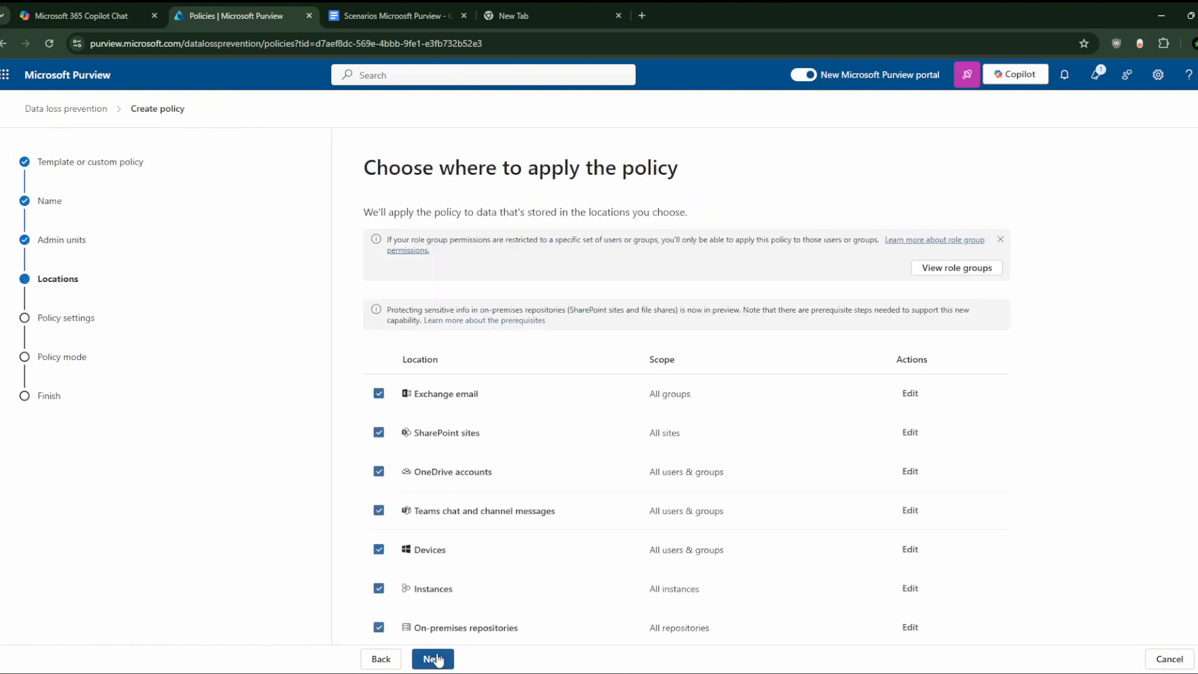
{"action": "left_click", "coordinate": [382, 658]}
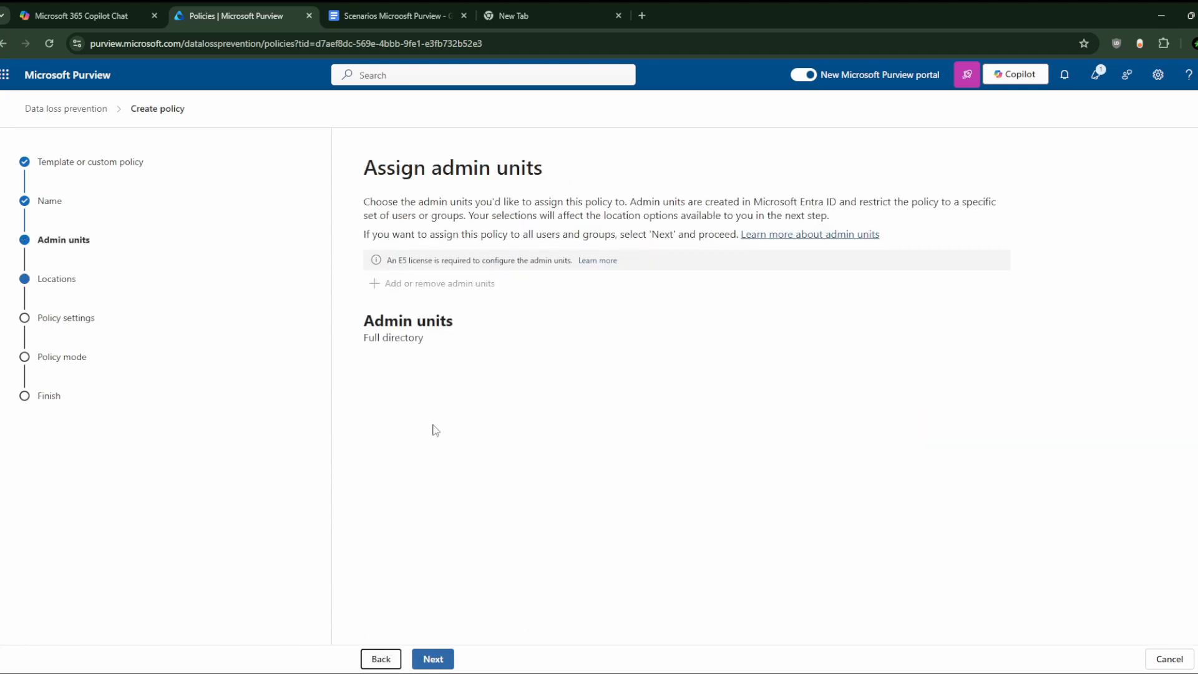
{"action": "left_click", "coordinate": [446, 659]}
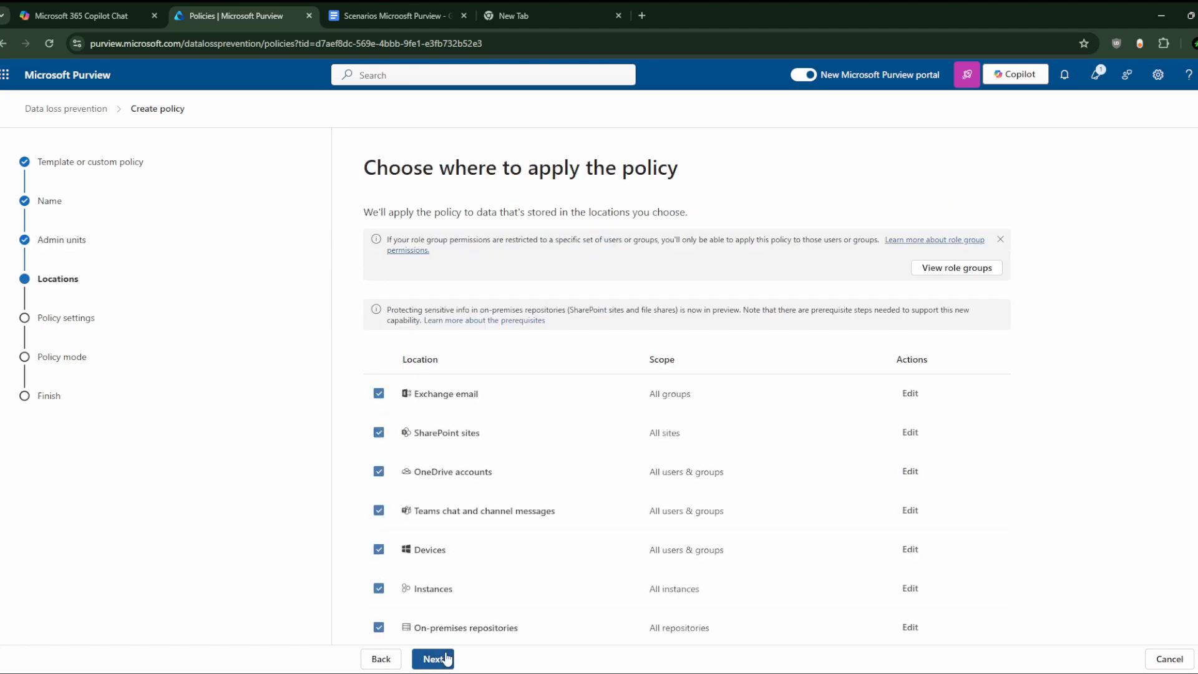
{"action": "scroll", "coordinate": [472, 527], "scroll_direction": "down", "scroll_amount": 1}
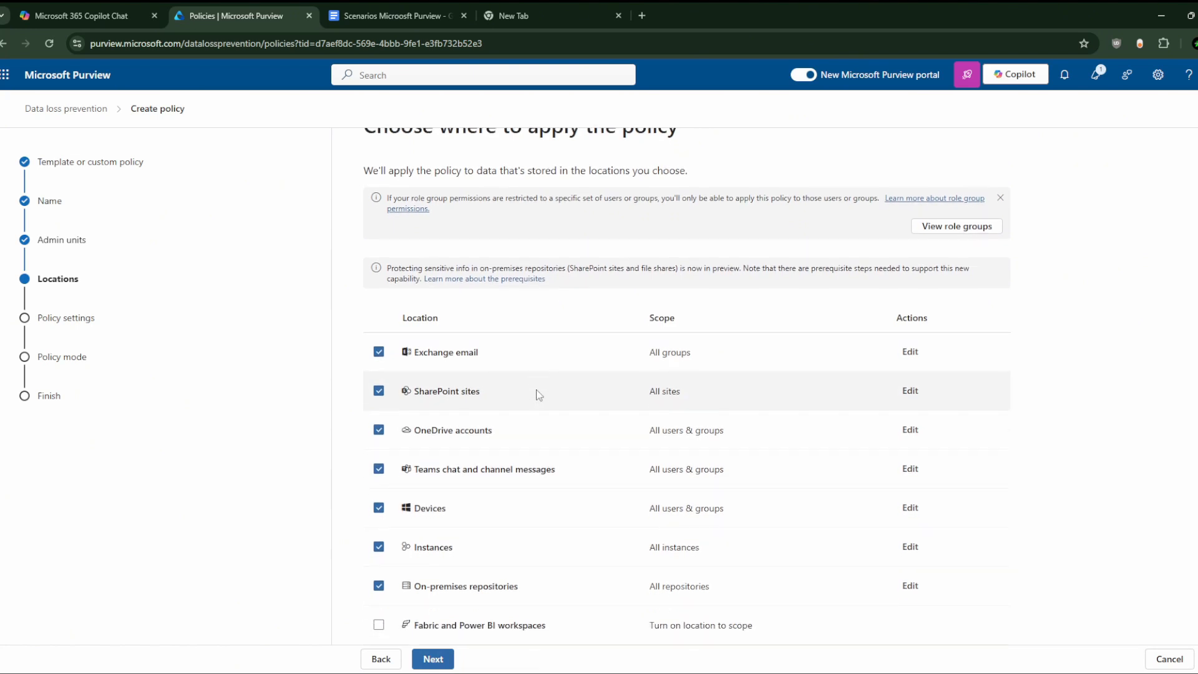
{"action": "scroll", "coordinate": [536, 393], "scroll_direction": "up", "scroll_amount": 1}
{"action": "scroll", "coordinate": [539, 395], "scroll_direction": "down", "scroll_amount": 1}
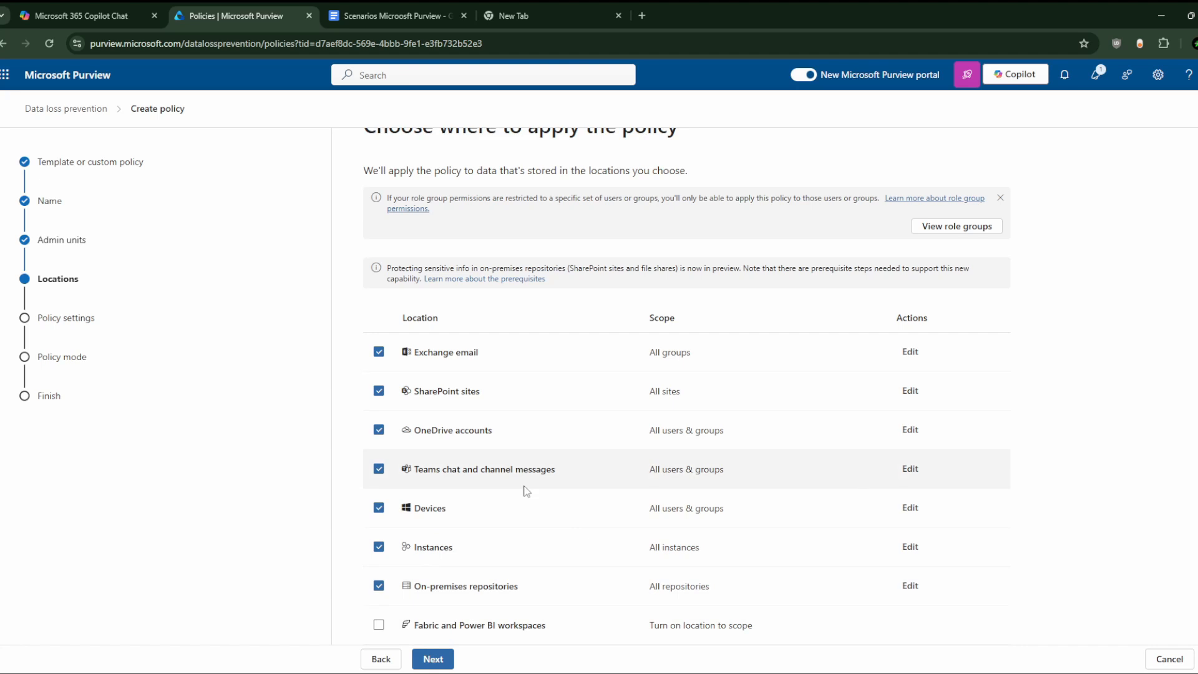
Step: Keep the default locations and choose 'Create or customize advanced DLP rules'
{"action": "left_click", "coordinate": [441, 665]}
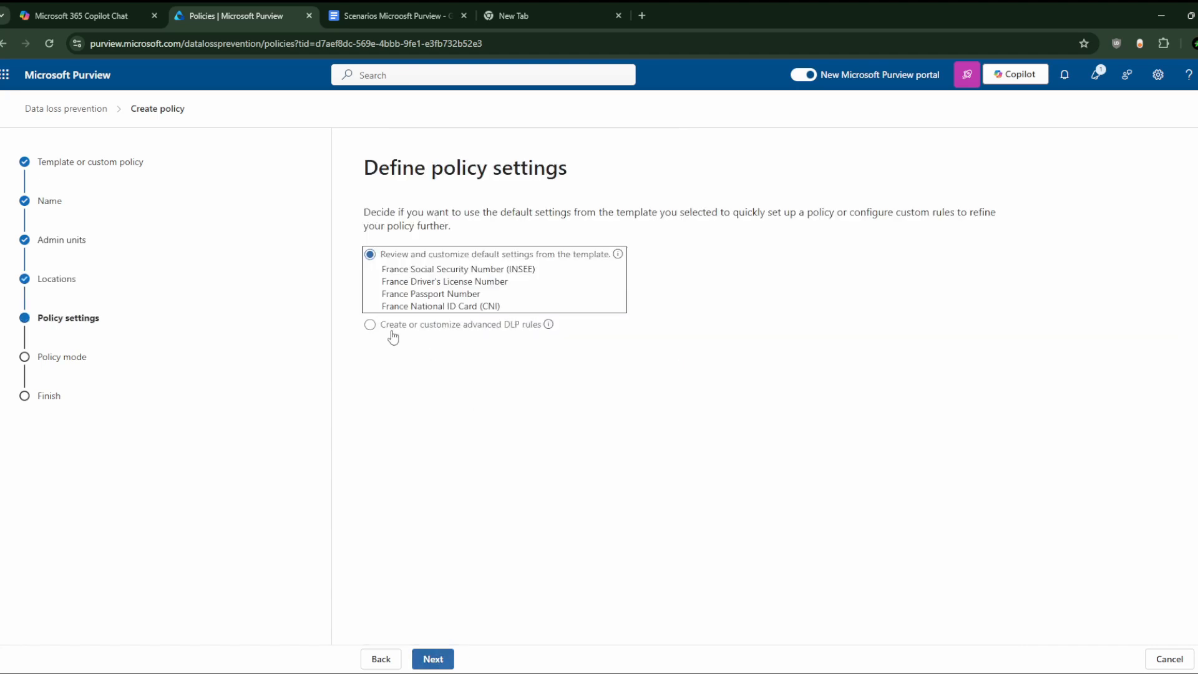
{"action": "left_click", "coordinate": [372, 326]}
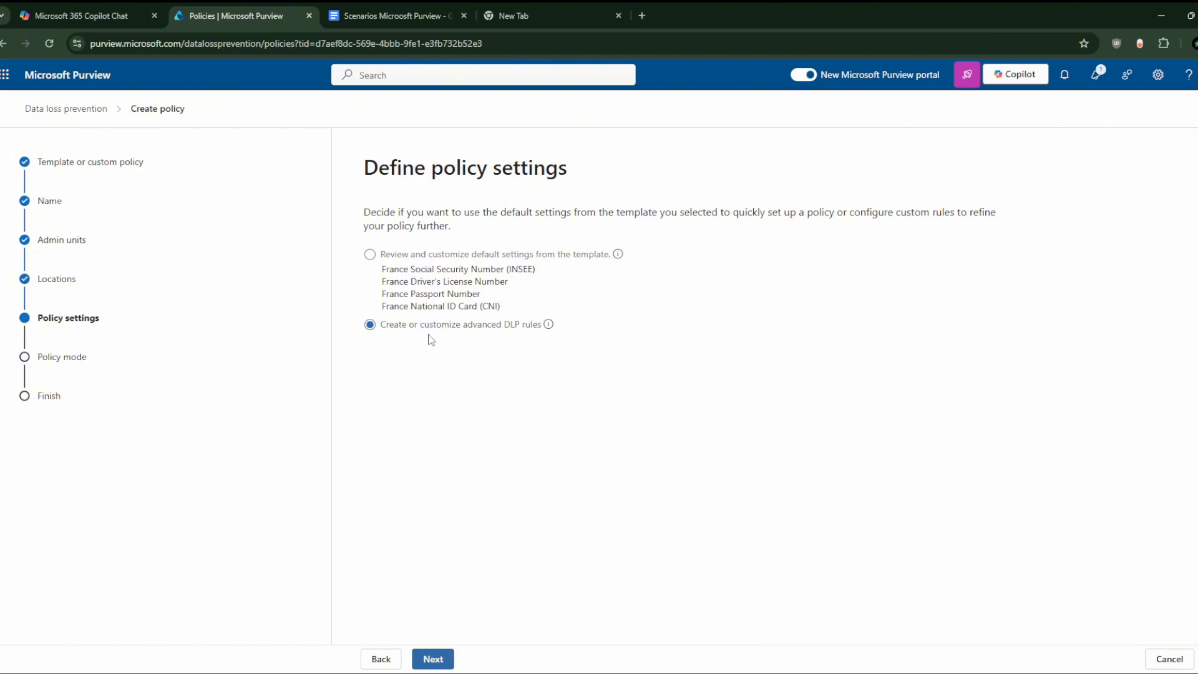
{"action": "left_click", "coordinate": [430, 660]}
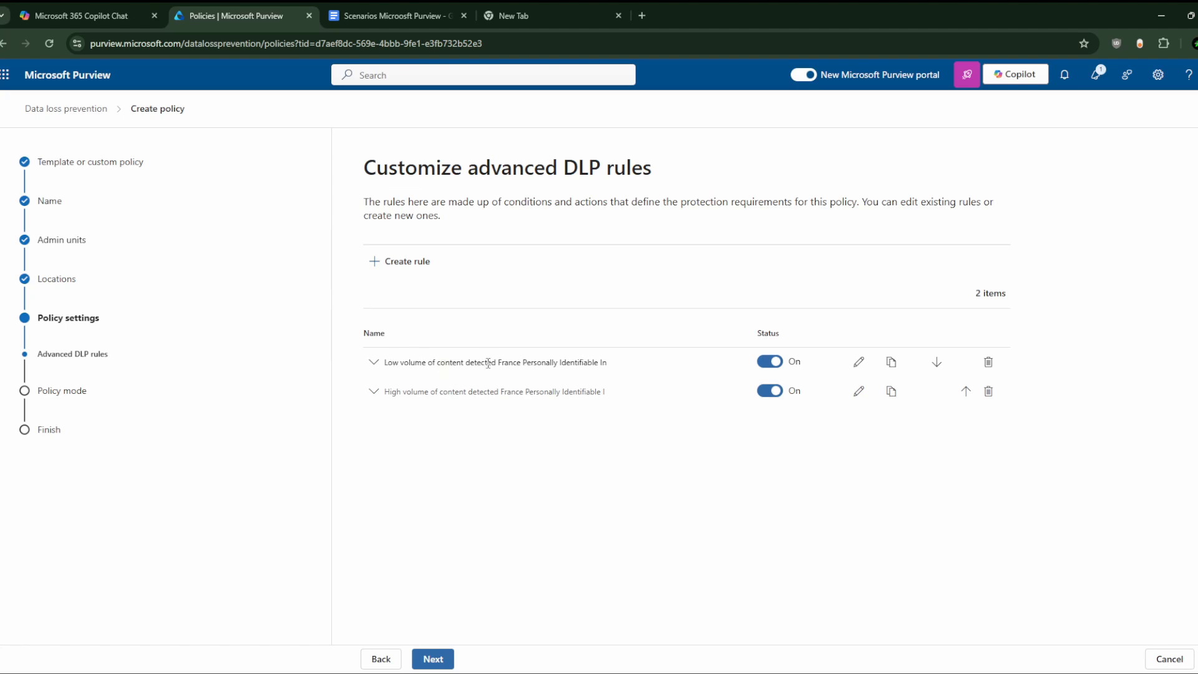
Step: Inspect the low-volume France PII rule's conditions and actions, then switch its status Off
{"action": "left_click", "coordinate": [382, 370]}
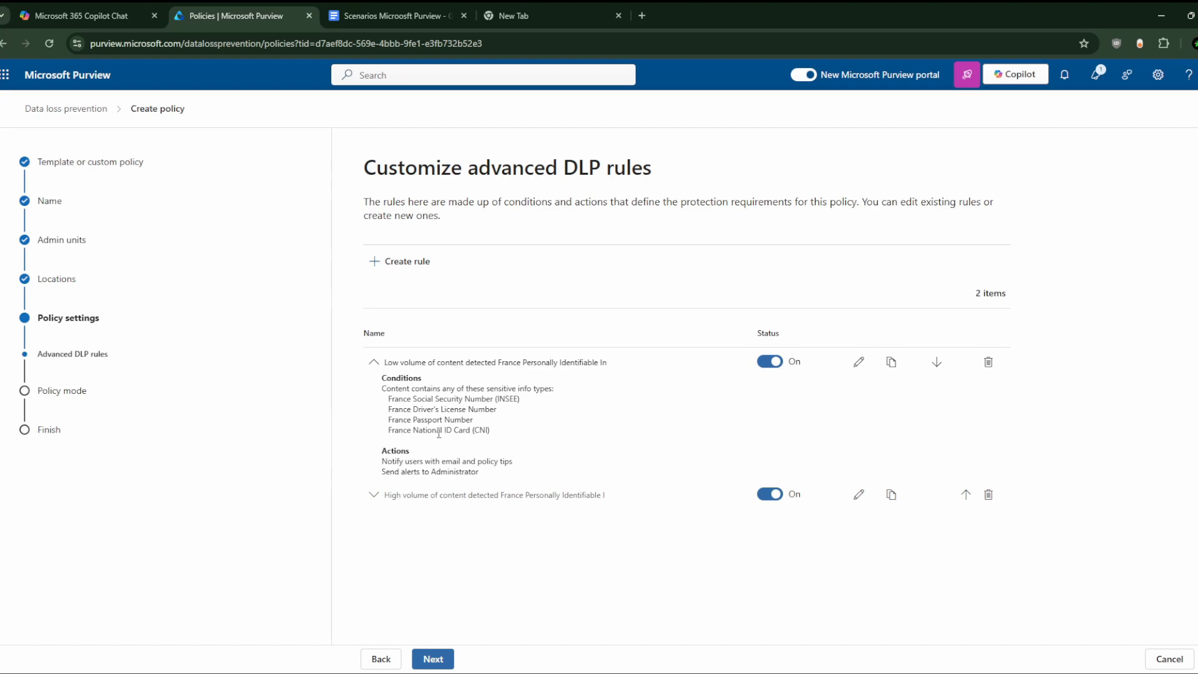
{"action": "left_click", "coordinate": [859, 364]}
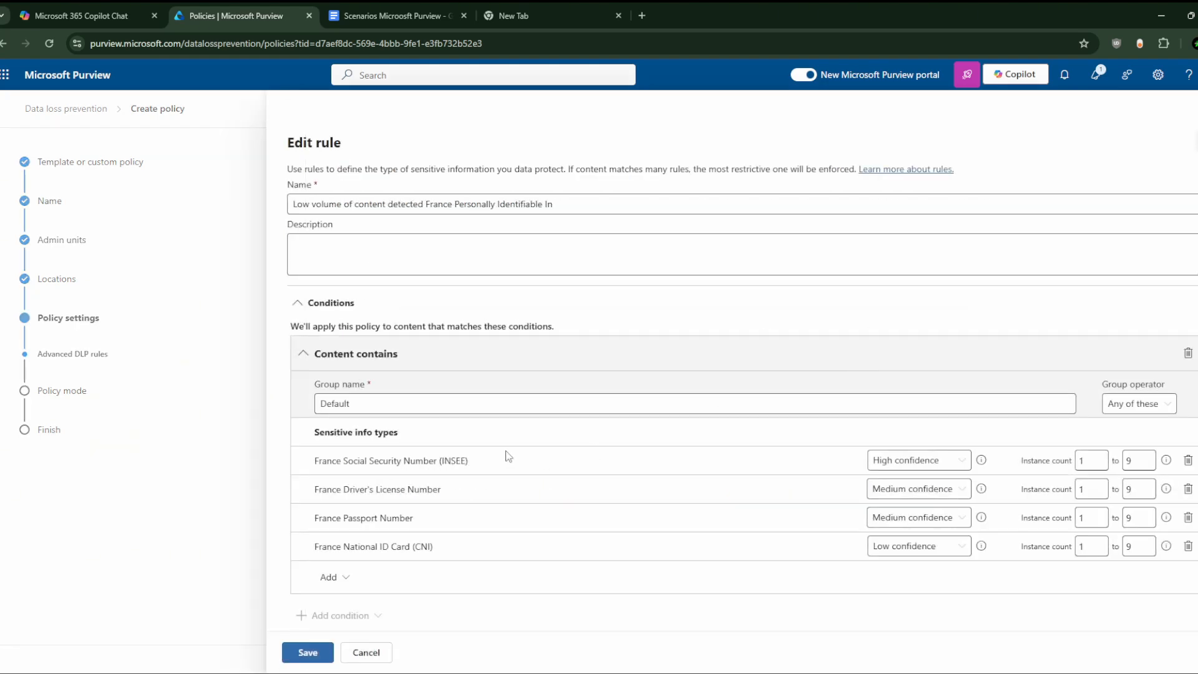
{"action": "scroll", "coordinate": [429, 436], "scroll_direction": "down", "scroll_amount": 6}
{"action": "scroll", "coordinate": [430, 438], "scroll_direction": "up", "scroll_amount": 6}
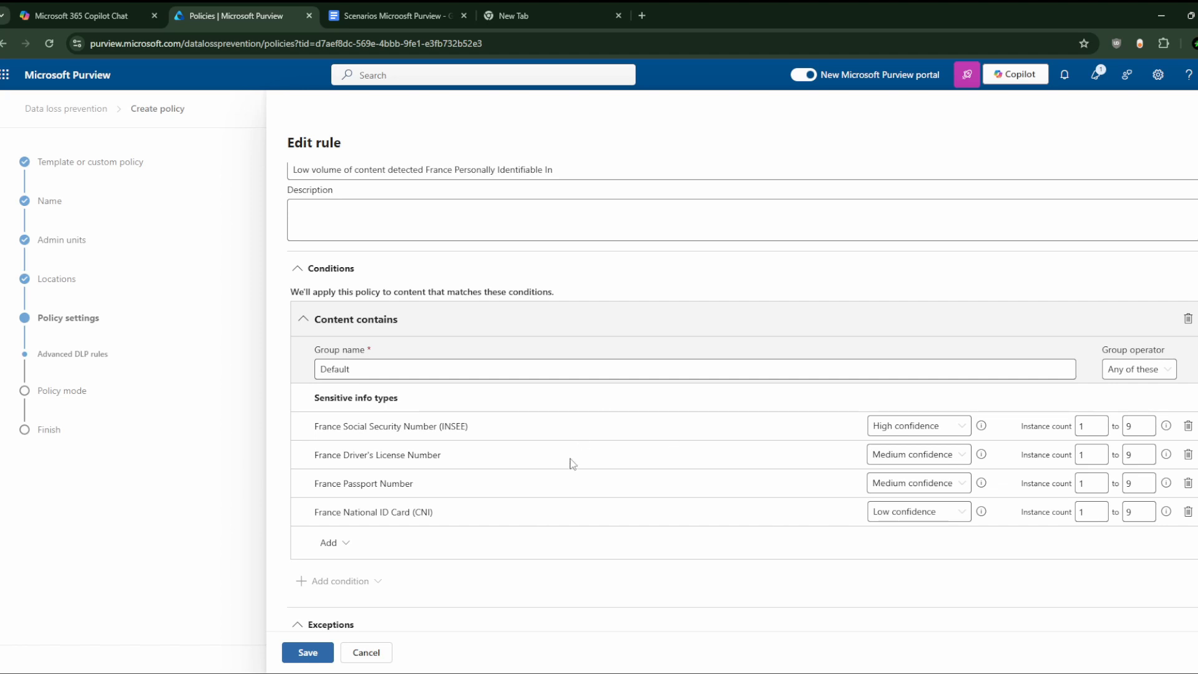
{"action": "scroll", "coordinate": [570, 461], "scroll_direction": "down", "scroll_amount": 5}
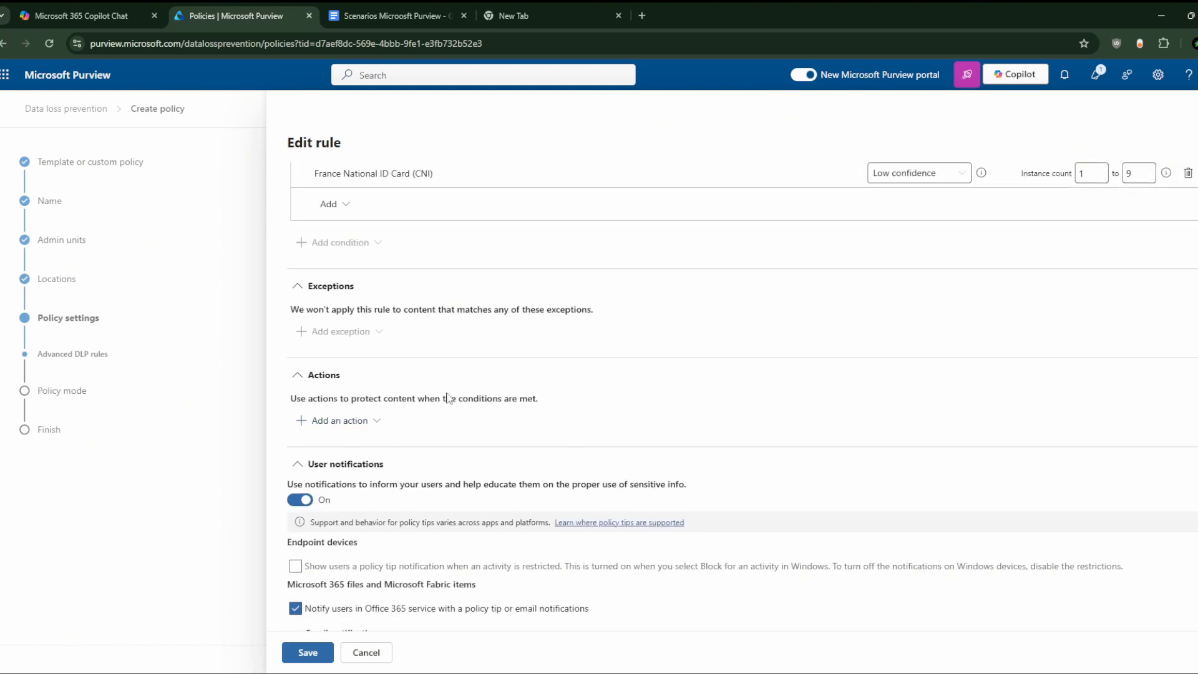
{"action": "scroll", "coordinate": [449, 397], "scroll_direction": "up", "scroll_amount": 1}
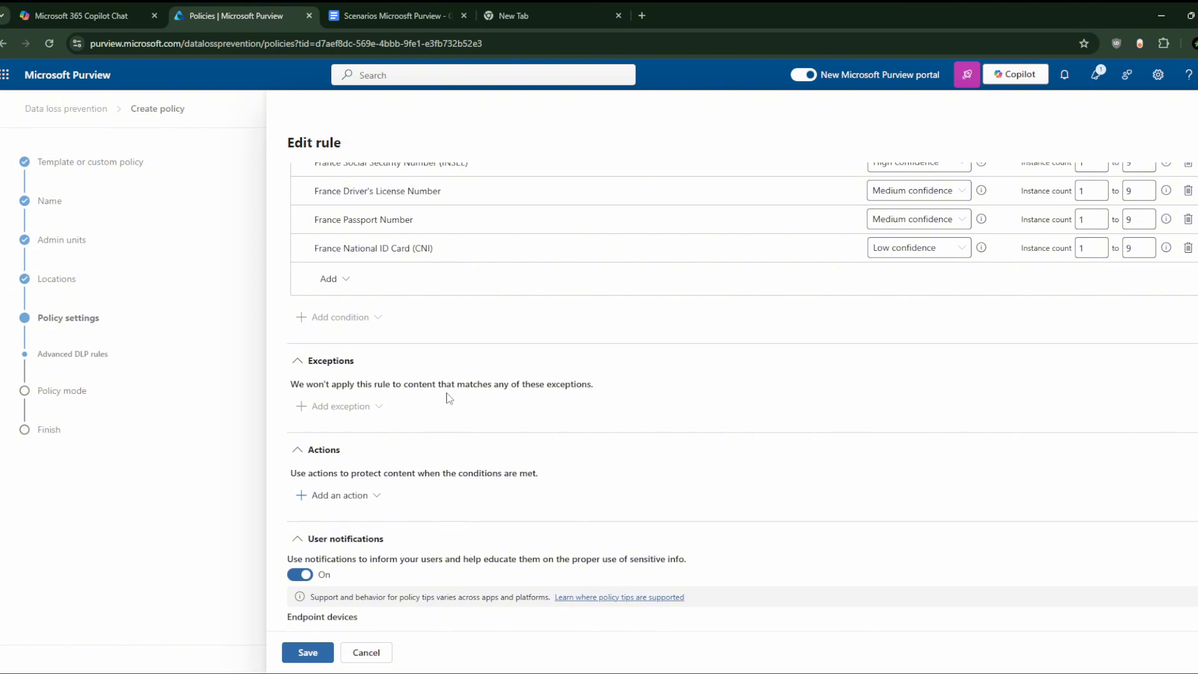
{"action": "scroll", "coordinate": [638, 261], "scroll_direction": "up", "scroll_amount": 5}
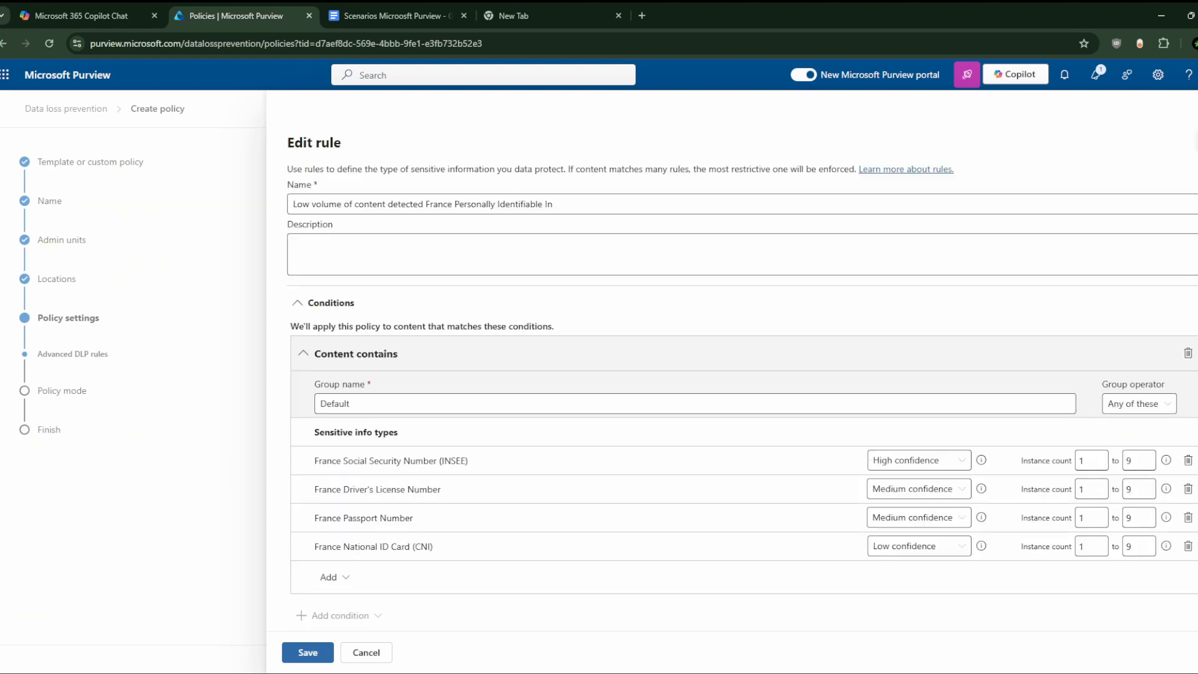
{"action": "left_click", "coordinate": [774, 365]}
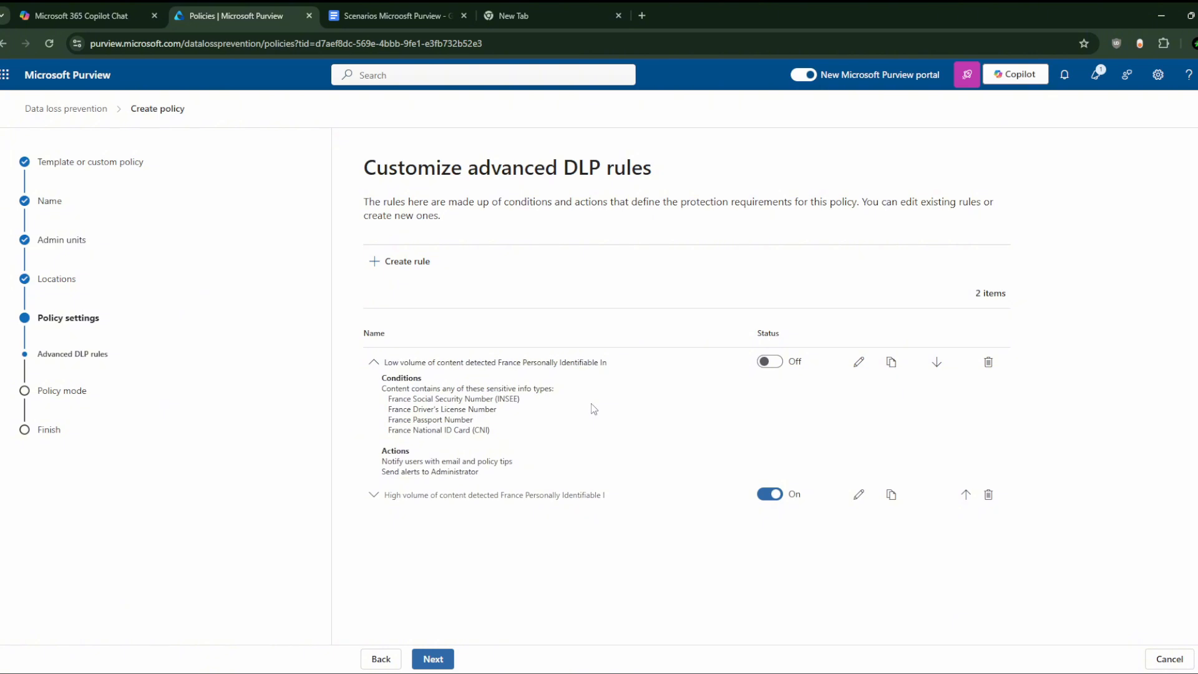
Step: Turn the low-volume rule back on, open its Edit rule panel and bring up the Add an action list
{"action": "left_click", "coordinate": [769, 365]}
{"action": "left_click", "coordinate": [860, 367]}
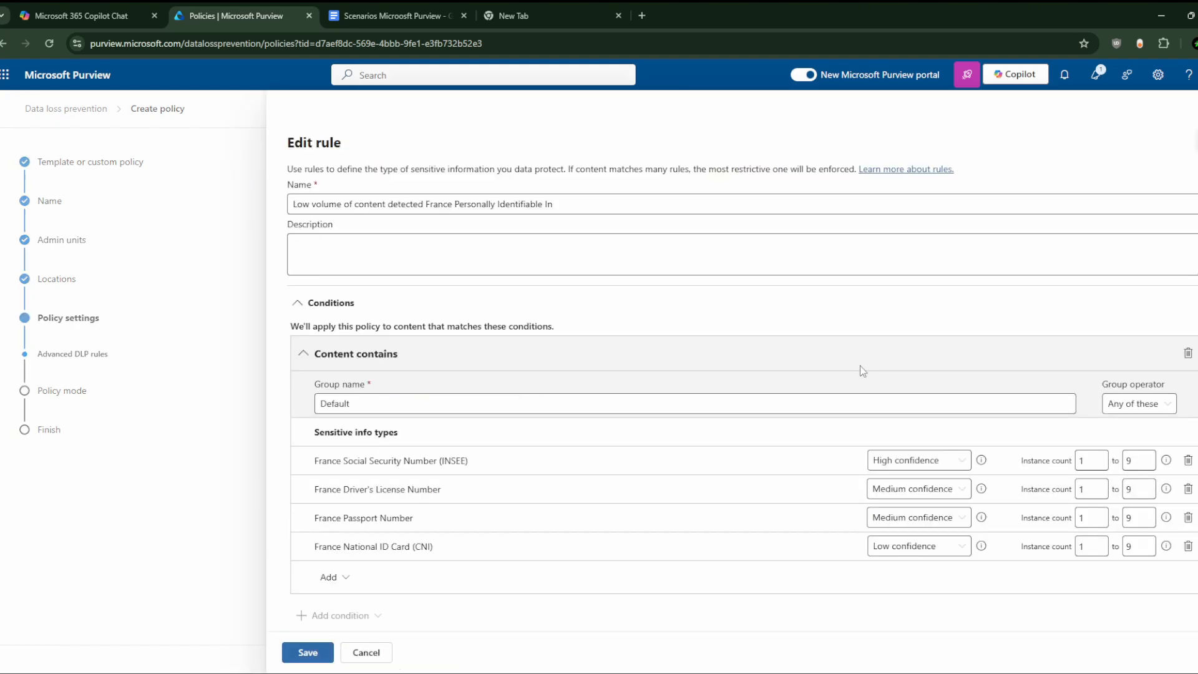
{"action": "scroll", "coordinate": [780, 393], "scroll_direction": "down", "scroll_amount": 7}
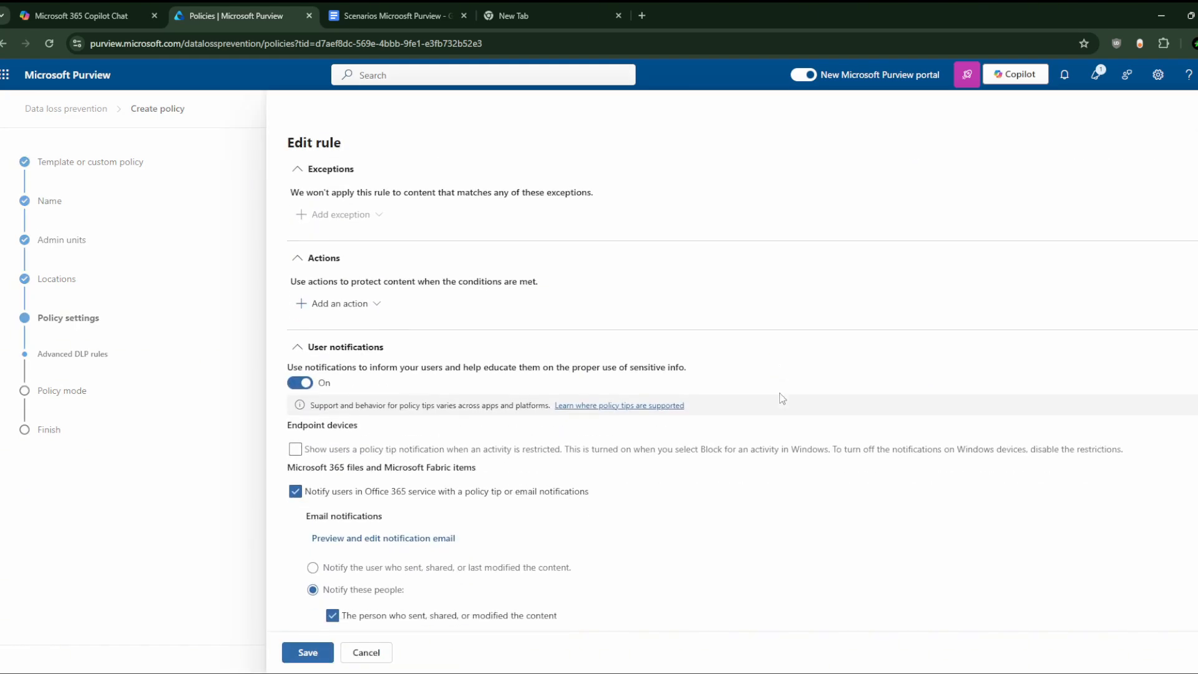
{"action": "scroll", "coordinate": [780, 394], "scroll_direction": "down", "scroll_amount": 1}
{"action": "scroll", "coordinate": [423, 415], "scroll_direction": "up", "scroll_amount": 4}
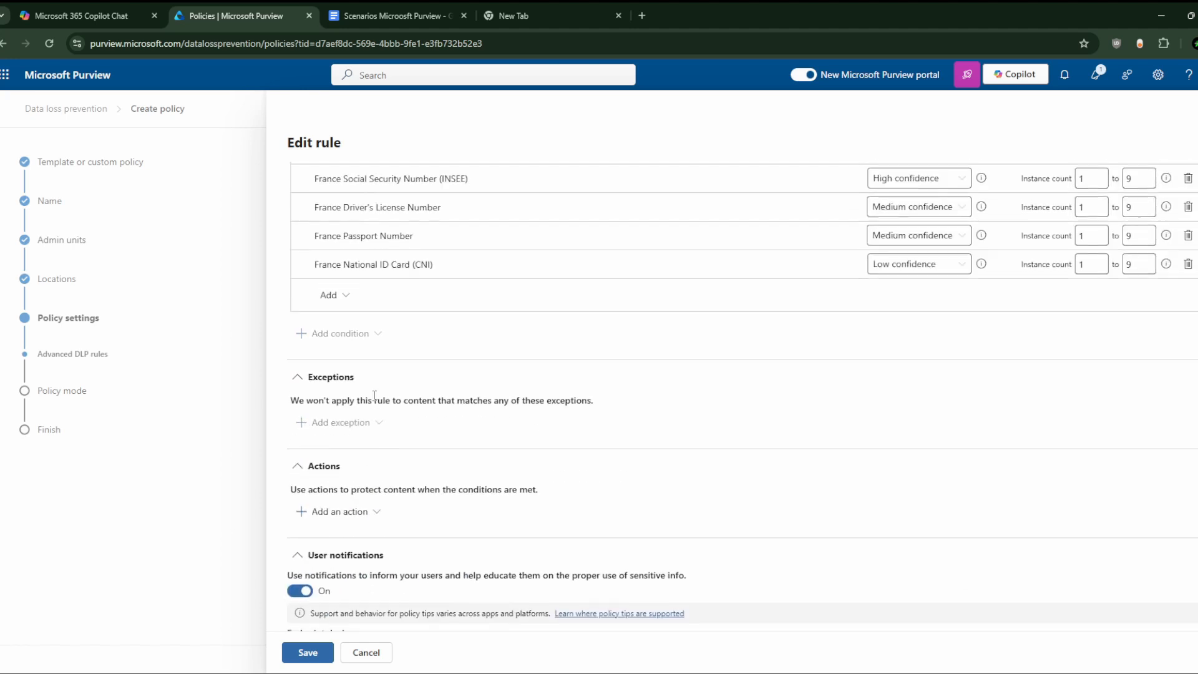
{"action": "scroll", "coordinate": [353, 463], "scroll_direction": "down", "scroll_amount": 1}
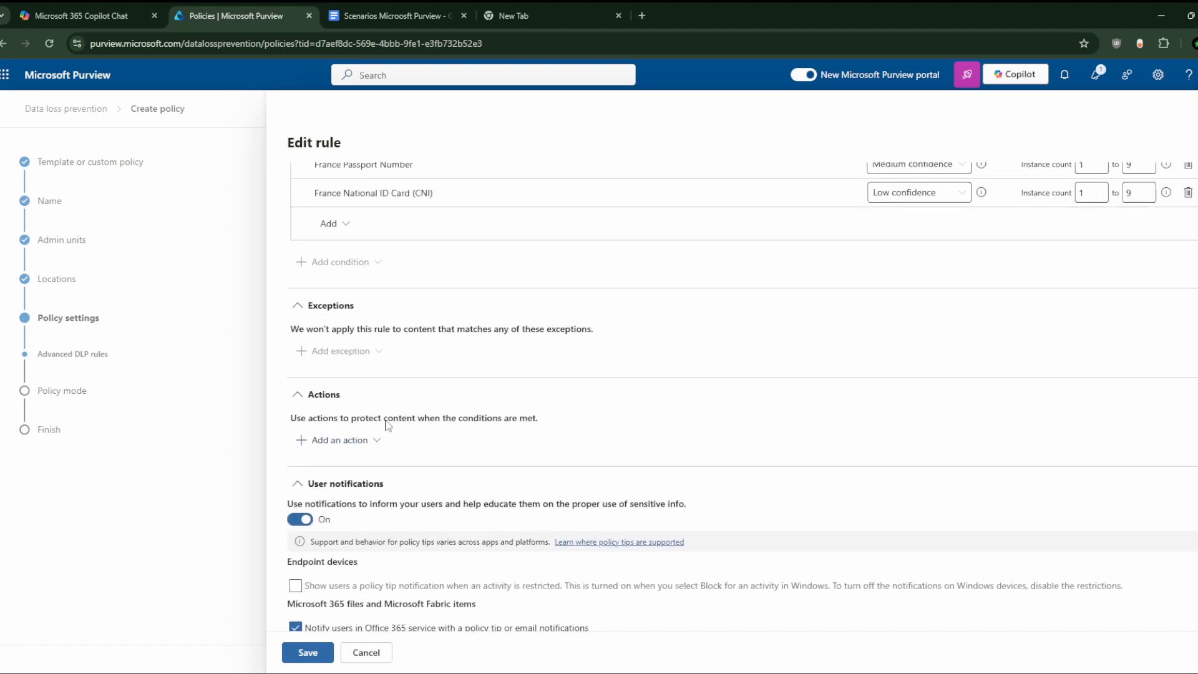
{"action": "left_click_drag", "start_coordinate": [435, 425], "coordinate": [502, 420]}
{"action": "left_click", "coordinate": [503, 418]}
{"action": "left_click", "coordinate": [340, 440]}
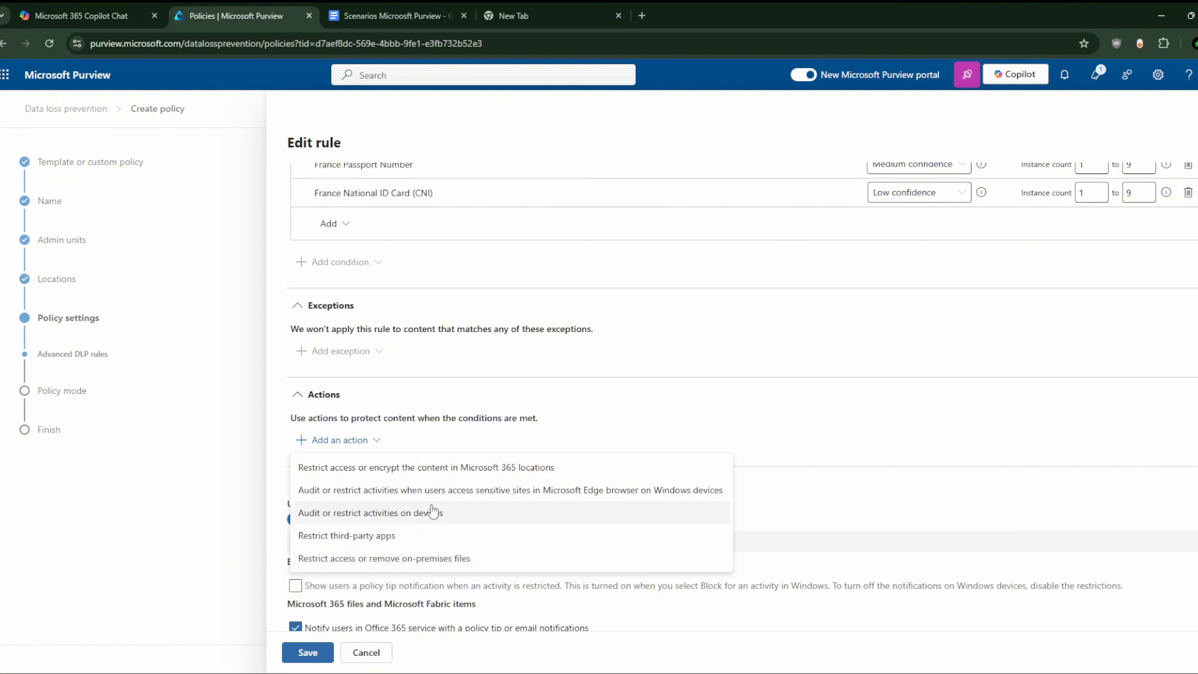
Step: Add 'Restrict access or encrypt the content in Microsoft 365 locations' with 'Block everyone' selected
{"action": "left_click", "coordinate": [451, 468]}
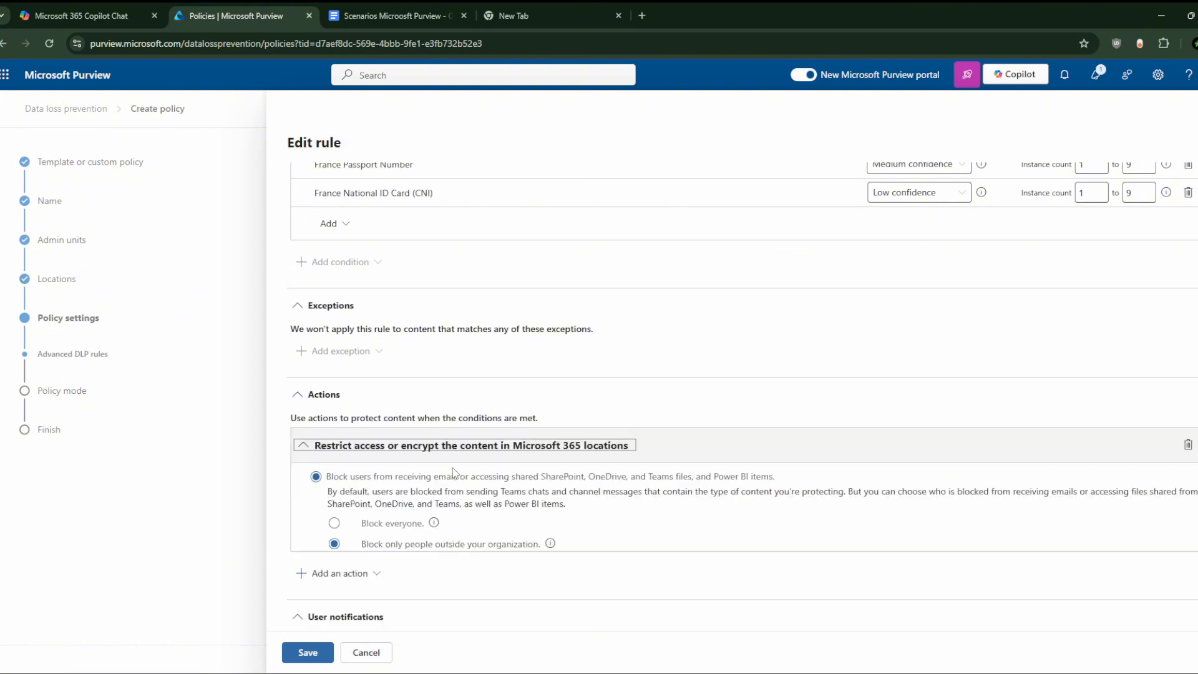
{"action": "scroll", "coordinate": [410, 488], "scroll_direction": "down", "scroll_amount": 1}
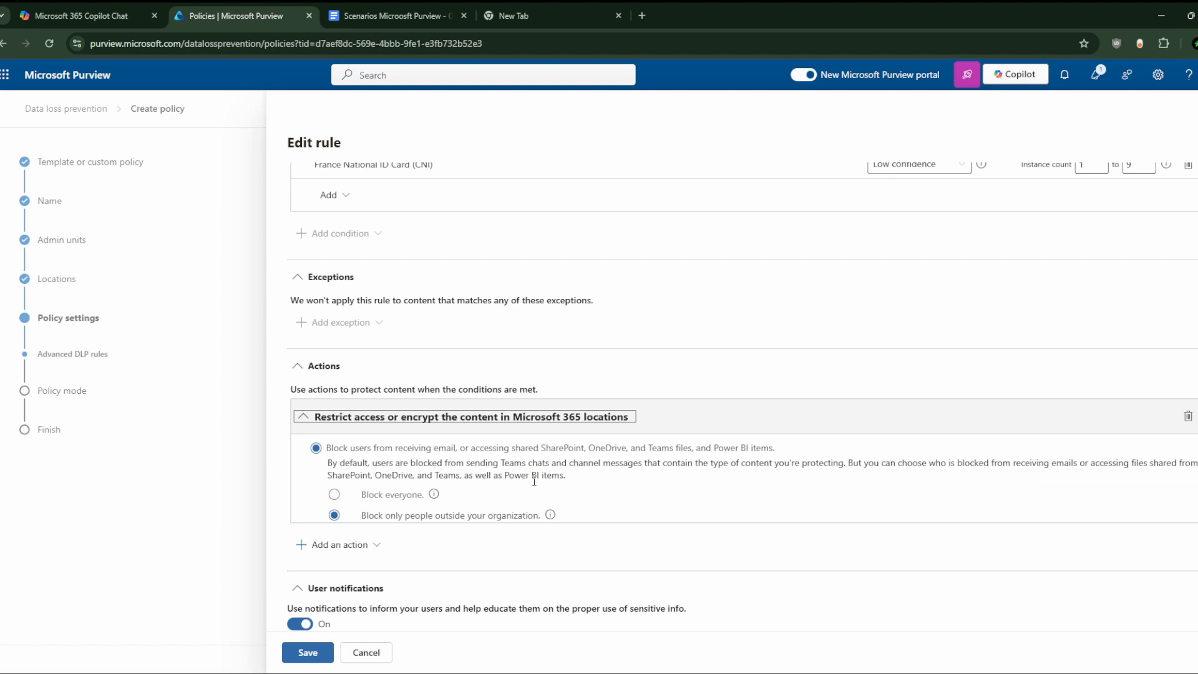
{"action": "left_click", "coordinate": [366, 499]}
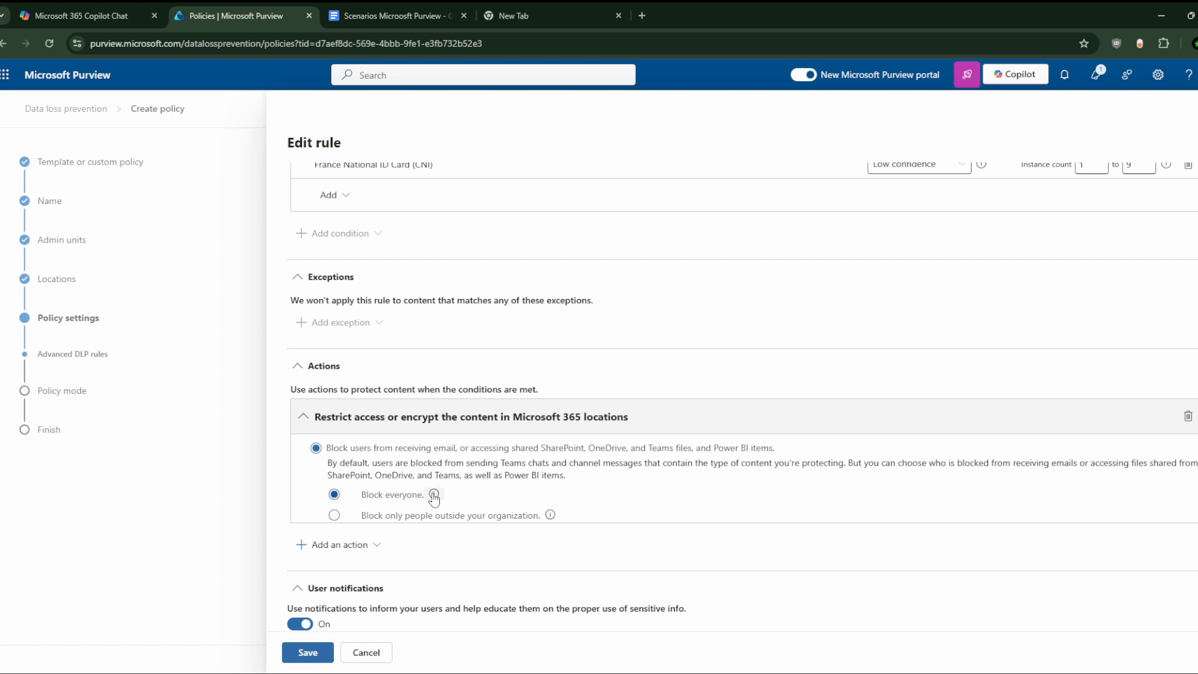
{"action": "mouse_move", "coordinate": [434, 496]}
{"action": "scroll", "coordinate": [599, 497], "scroll_direction": "down", "scroll_amount": 2}
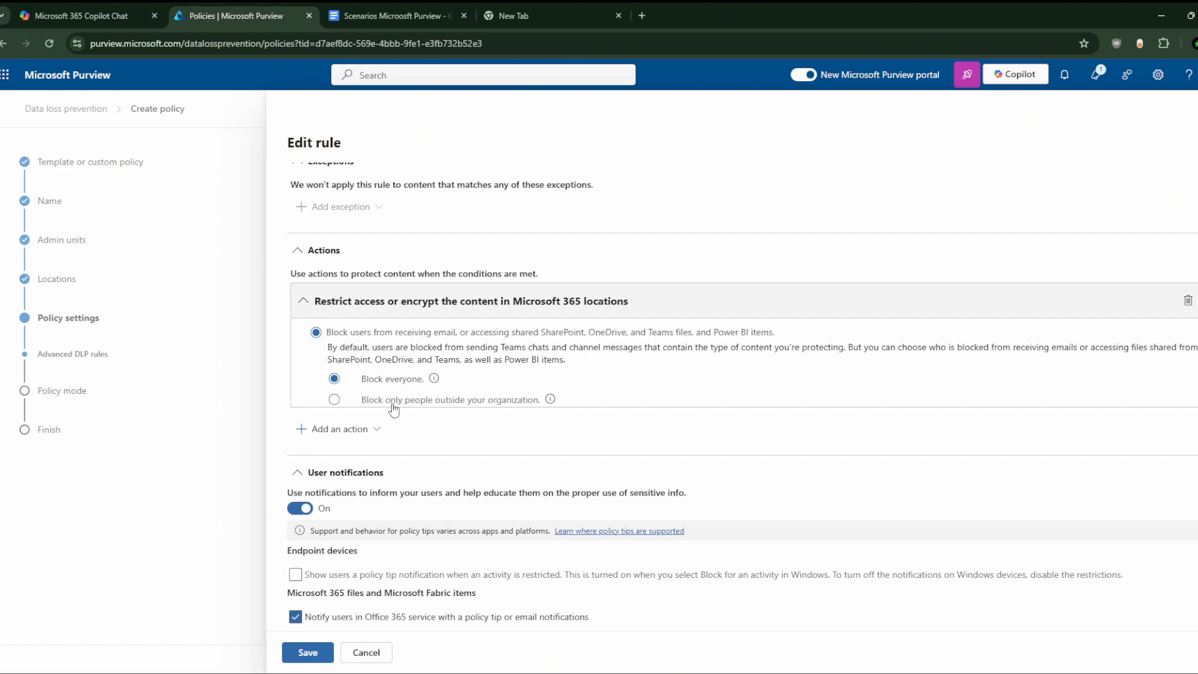
{"action": "left_click", "coordinate": [392, 404]}
{"action": "left_click", "coordinate": [393, 382]}
{"action": "scroll", "coordinate": [381, 430], "scroll_direction": "down", "scroll_amount": 3}
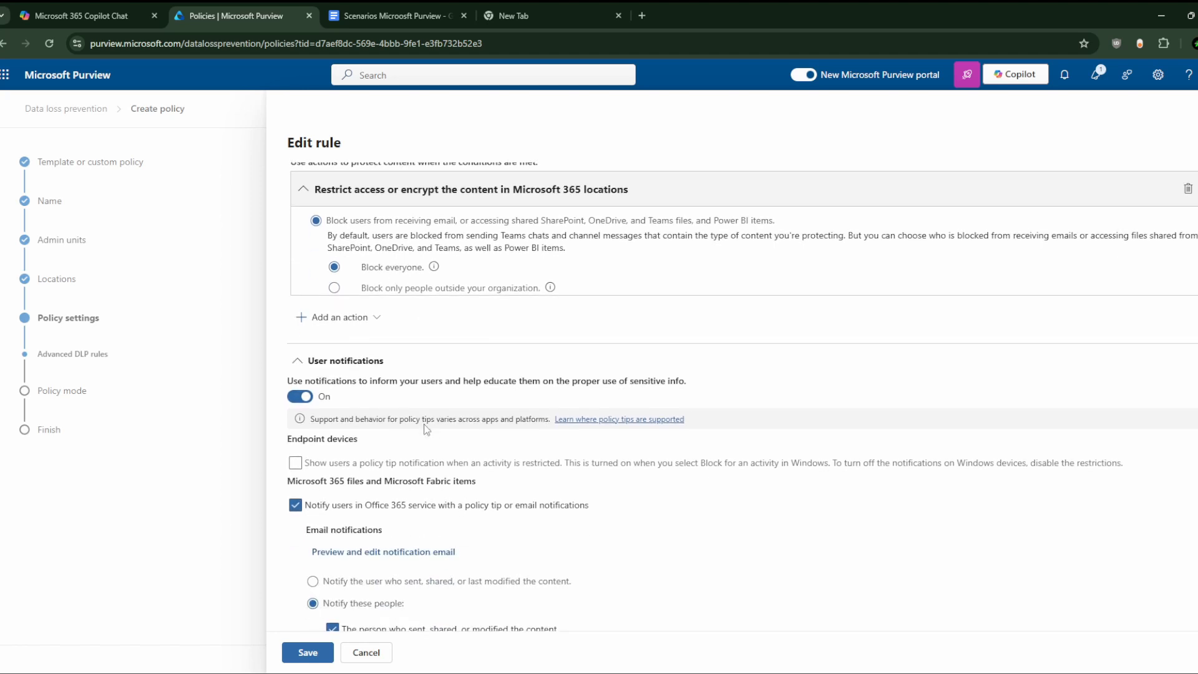
{"action": "left_click", "coordinate": [349, 280]}
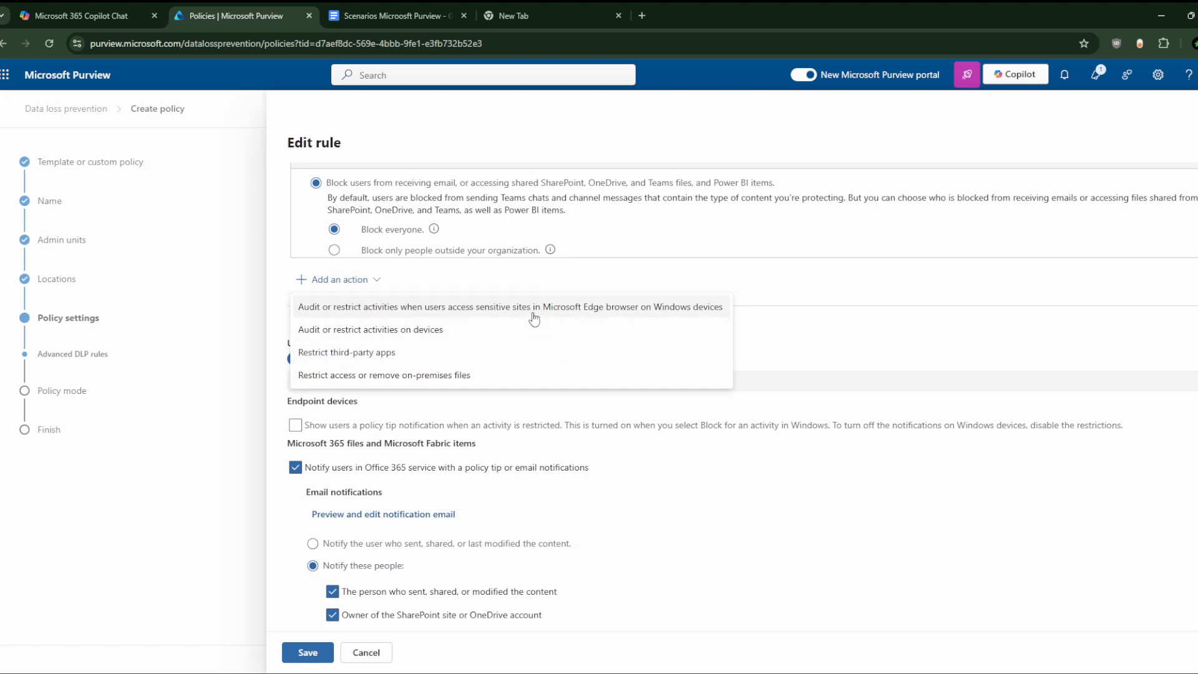
{"action": "scroll", "coordinate": [534, 319], "scroll_direction": "up", "scroll_amount": 3}
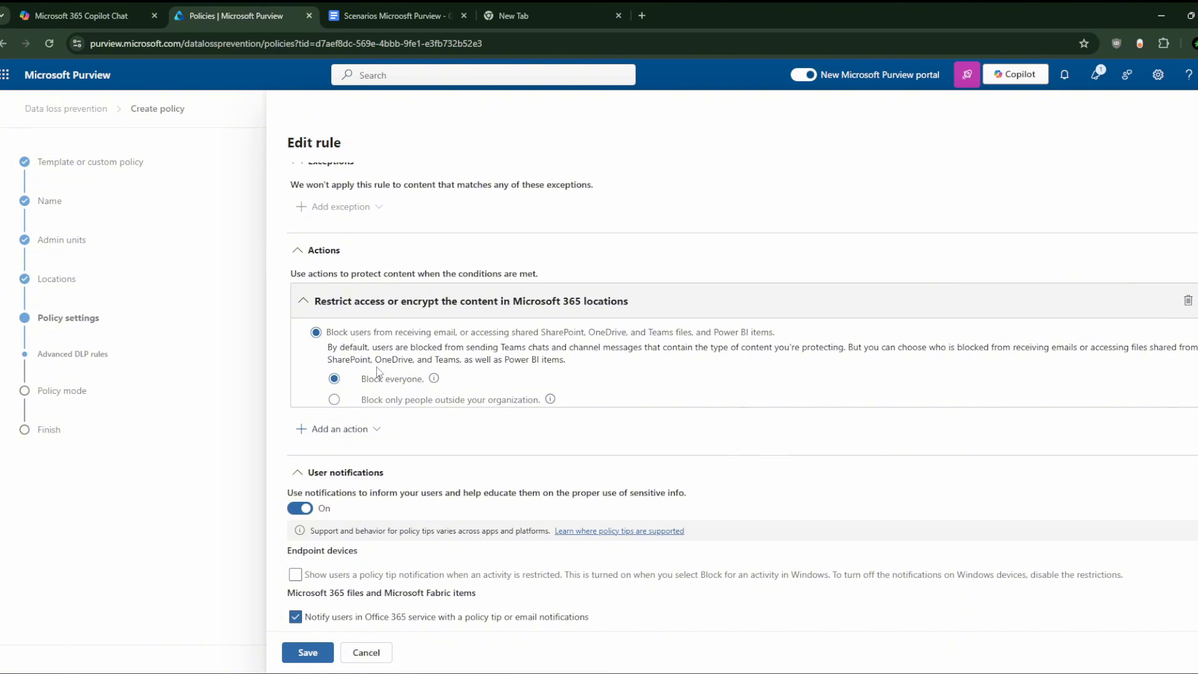
{"action": "left_click", "coordinate": [331, 429]}
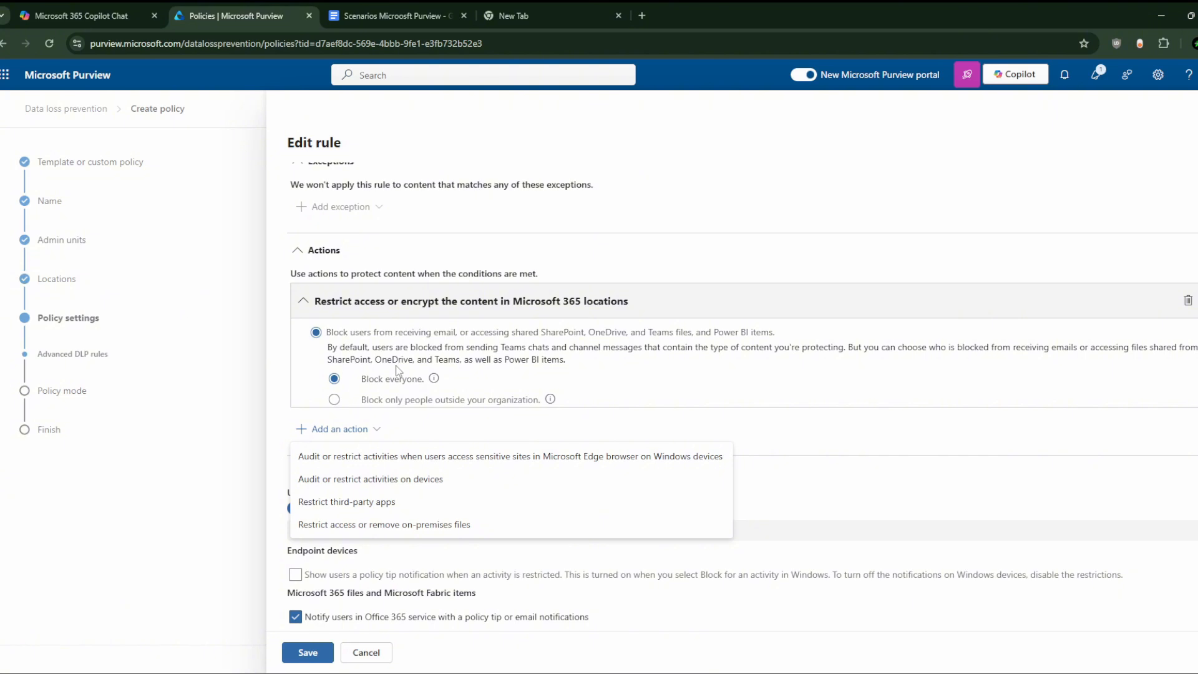
{"action": "left_click_drag", "start_coordinate": [388, 360], "coordinate": [567, 361]}
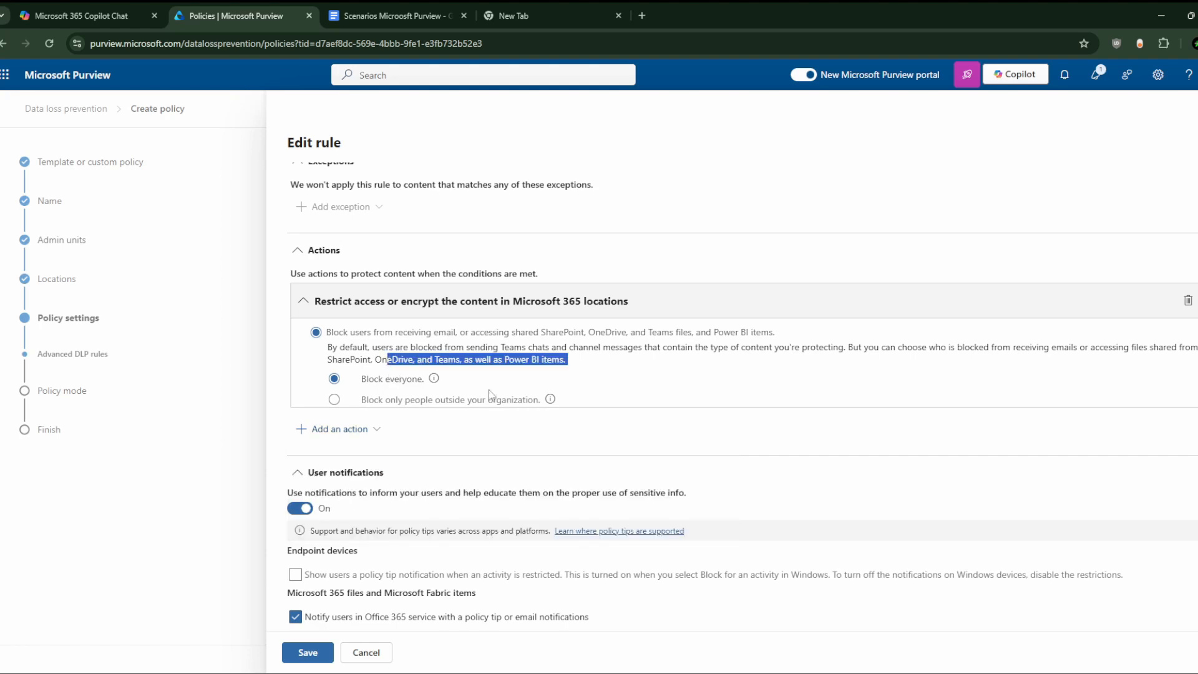
{"action": "scroll", "coordinate": [517, 388], "scroll_direction": "down", "scroll_amount": 4}
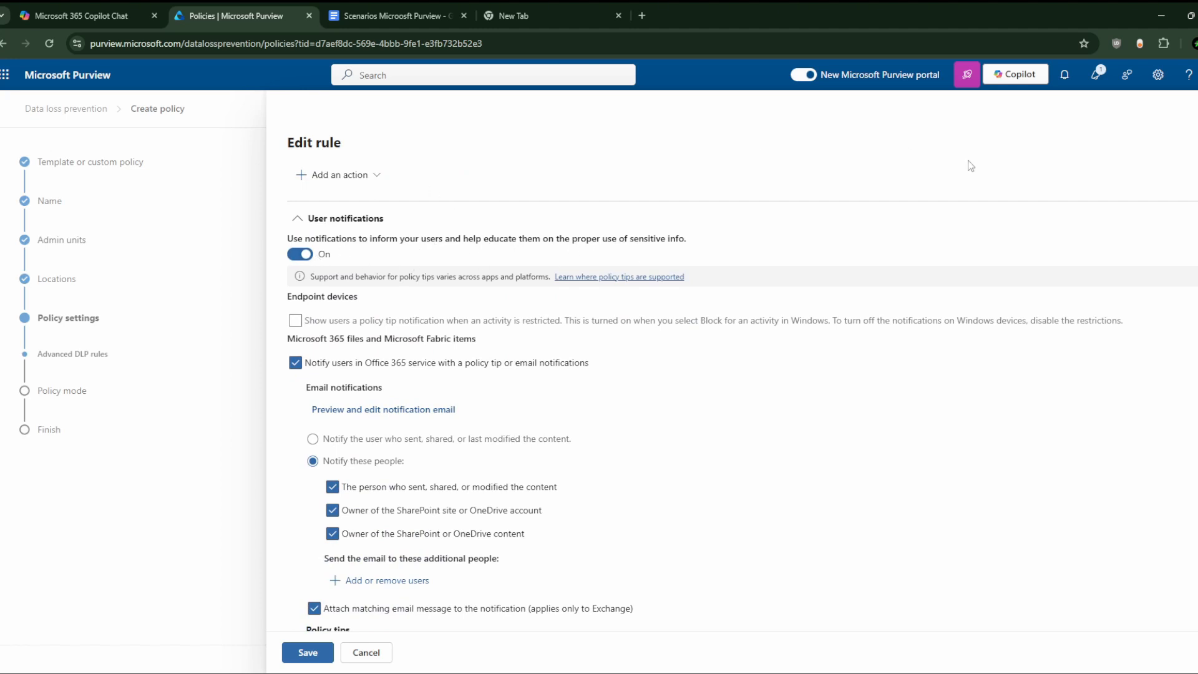
{"action": "left_click", "coordinate": [1197, 75]}
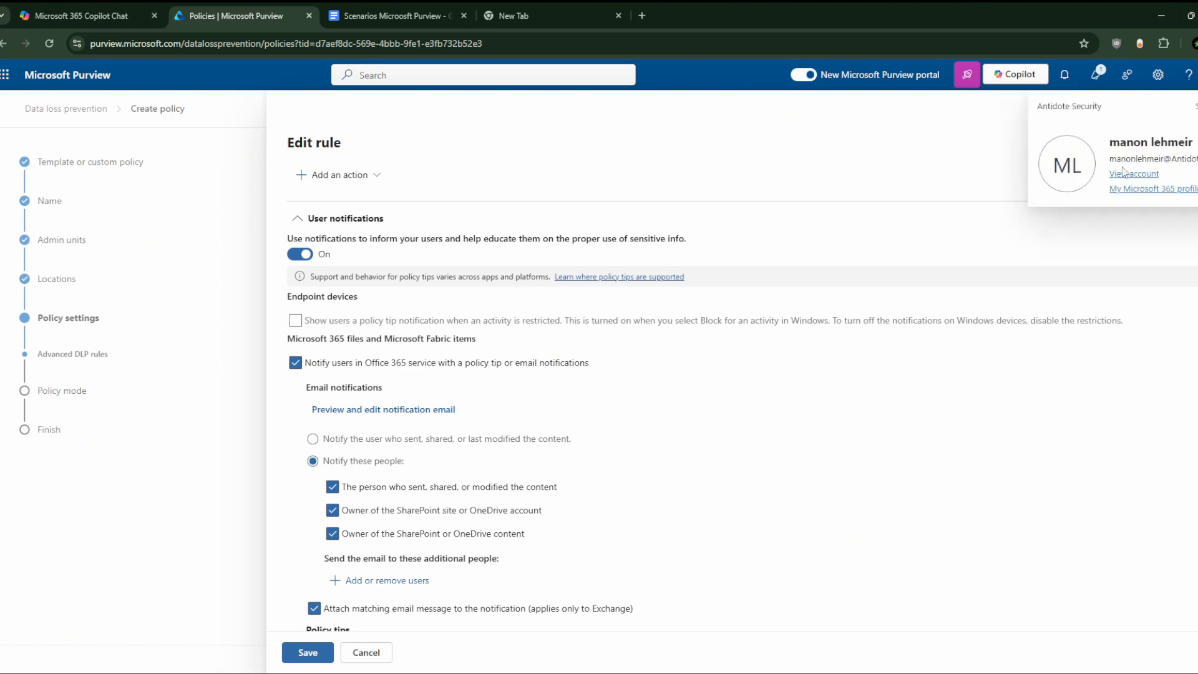
{"action": "left_click", "coordinate": [875, 215]}
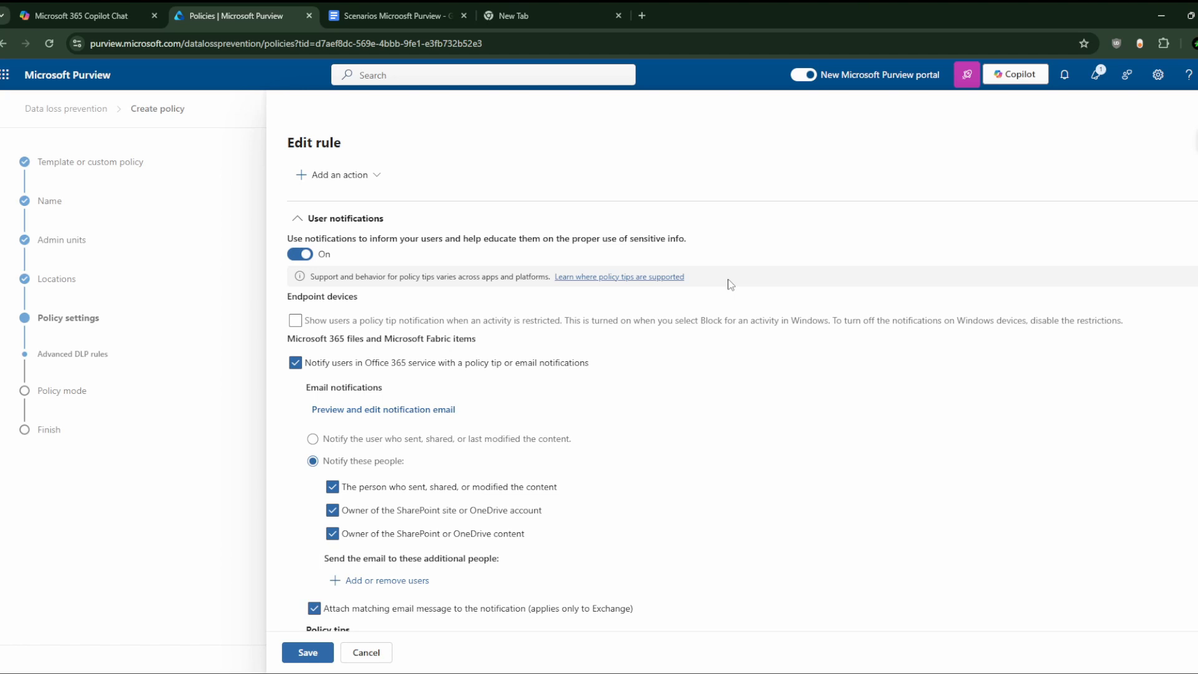
{"action": "scroll", "coordinate": [567, 335], "scroll_direction": "down", "scroll_amount": 1}
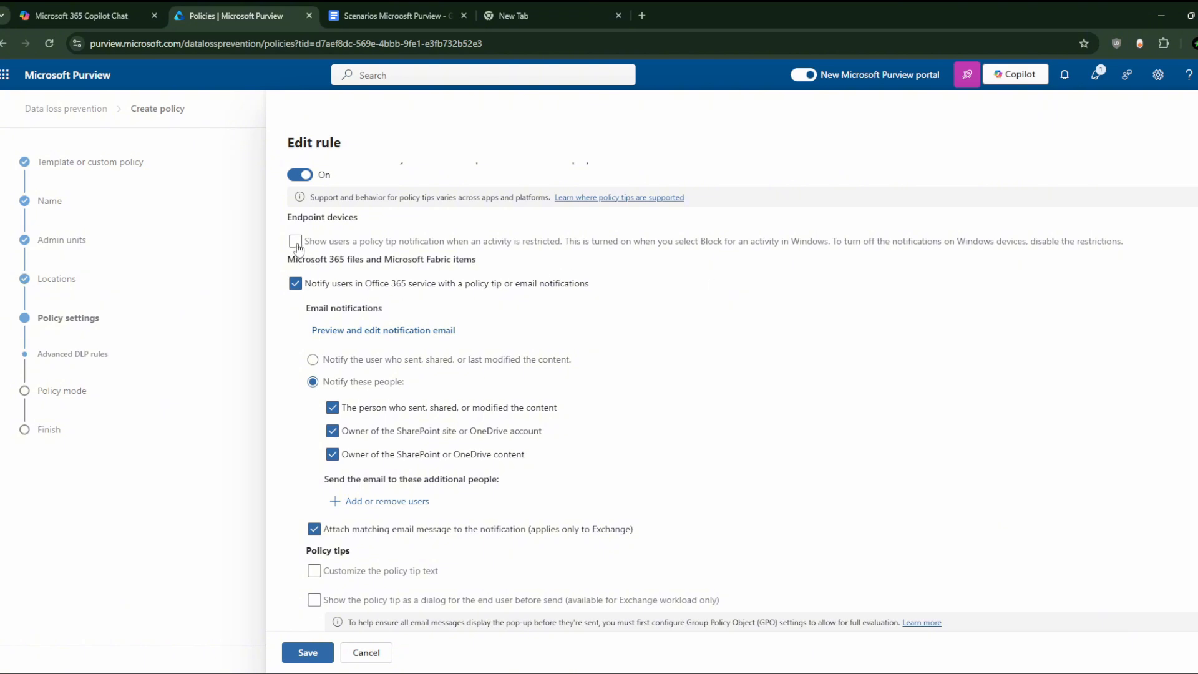
{"action": "scroll", "coordinate": [322, 290], "scroll_direction": "down", "scroll_amount": 2}
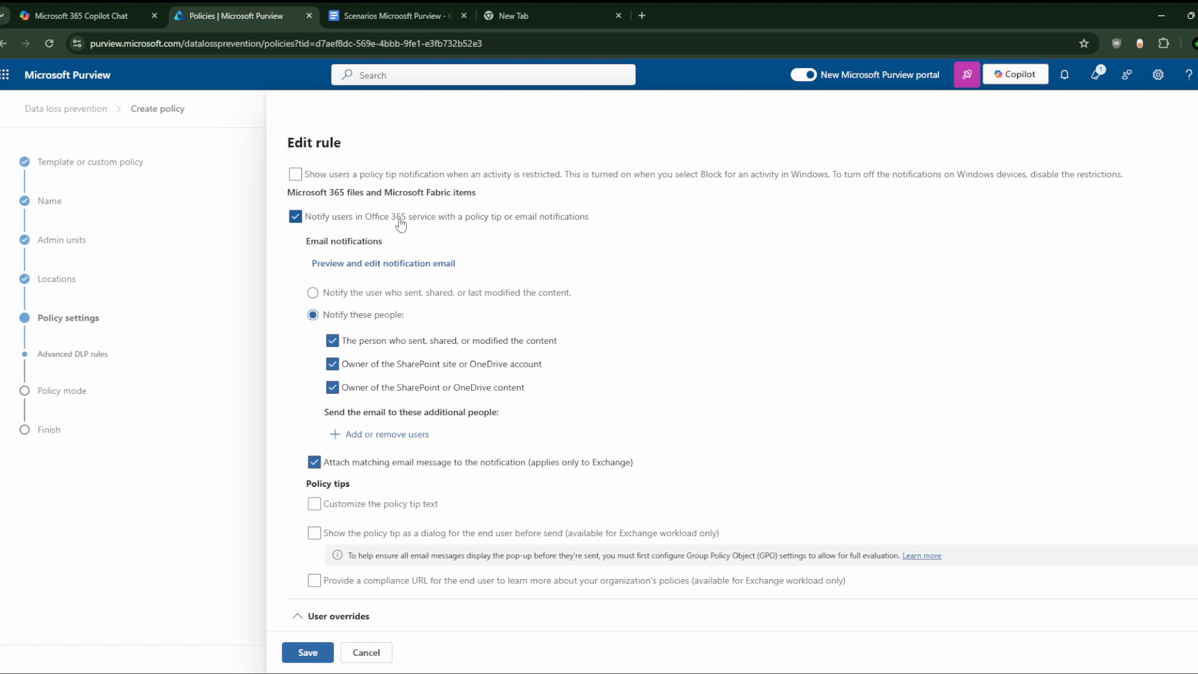
{"action": "scroll", "coordinate": [365, 264], "scroll_direction": "down", "scroll_amount": 1}
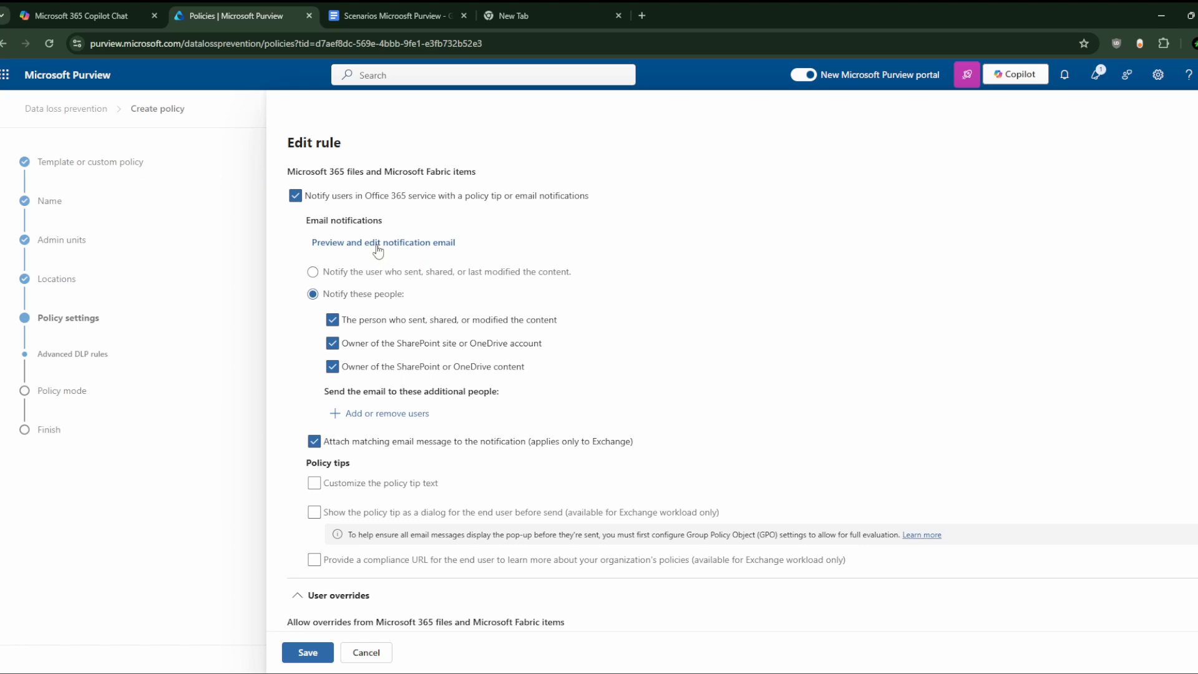
{"action": "scroll", "coordinate": [360, 280], "scroll_direction": "down", "scroll_amount": 1}
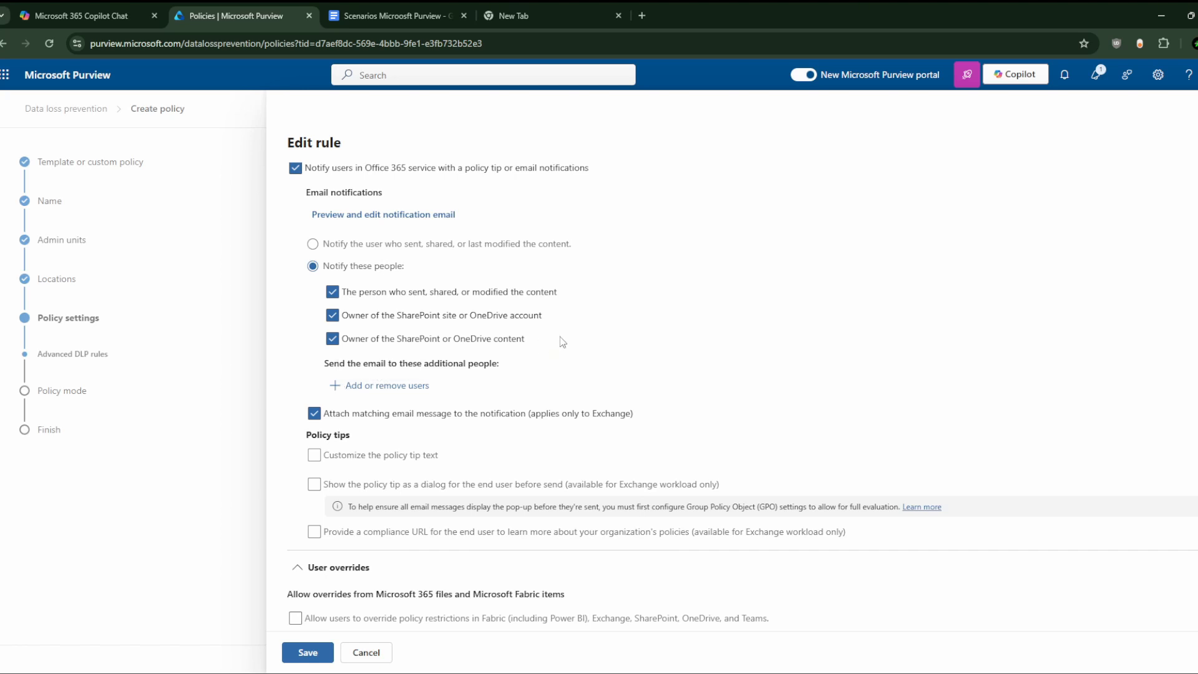
Step: Add the first listed user as an extra notification email recipient and highlight their address
{"action": "left_click", "coordinate": [383, 387]}
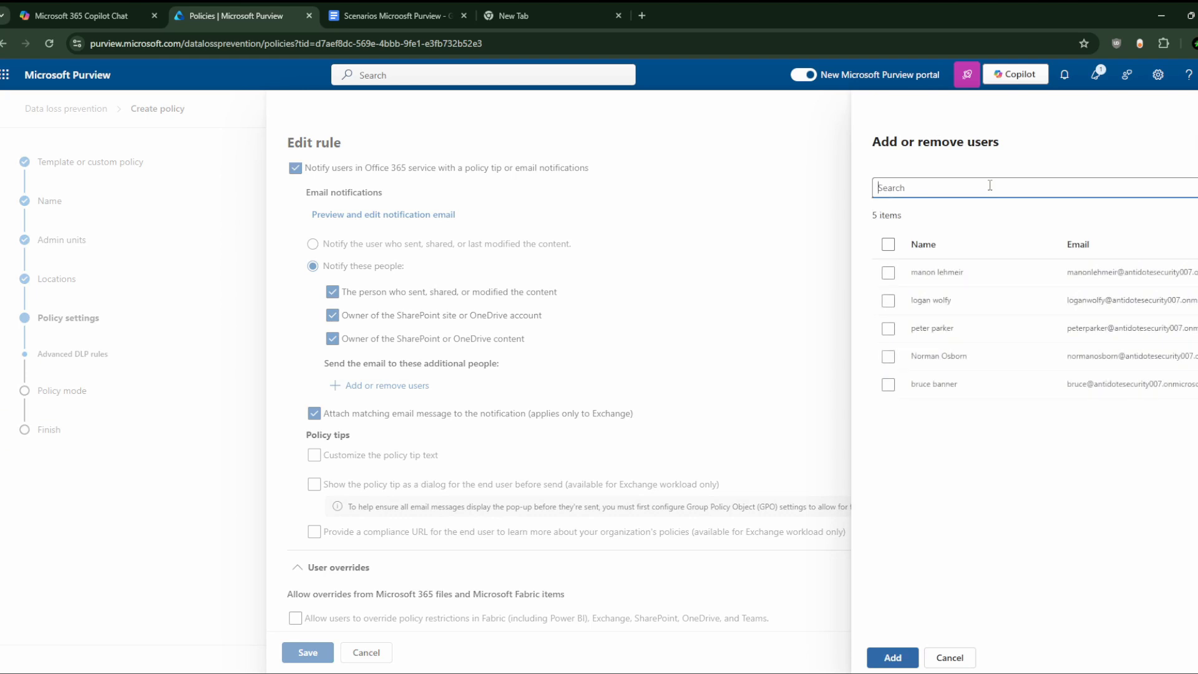
{"action": "left_click", "coordinate": [886, 273]}
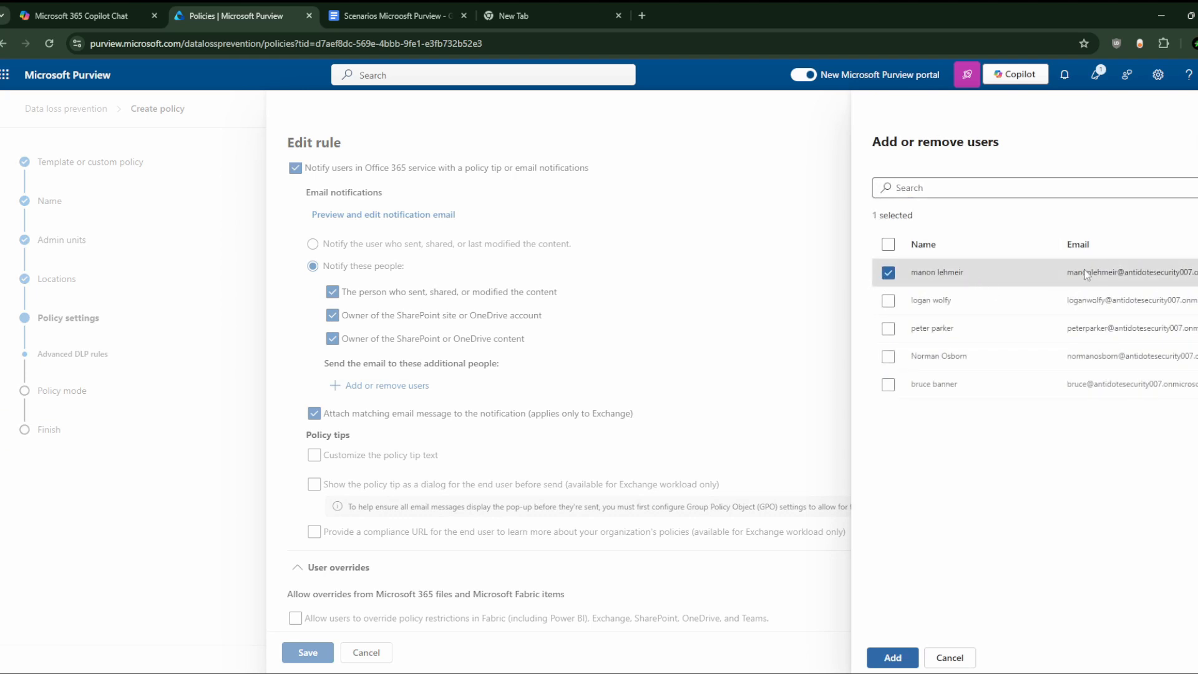
{"action": "left_click", "coordinate": [893, 659]}
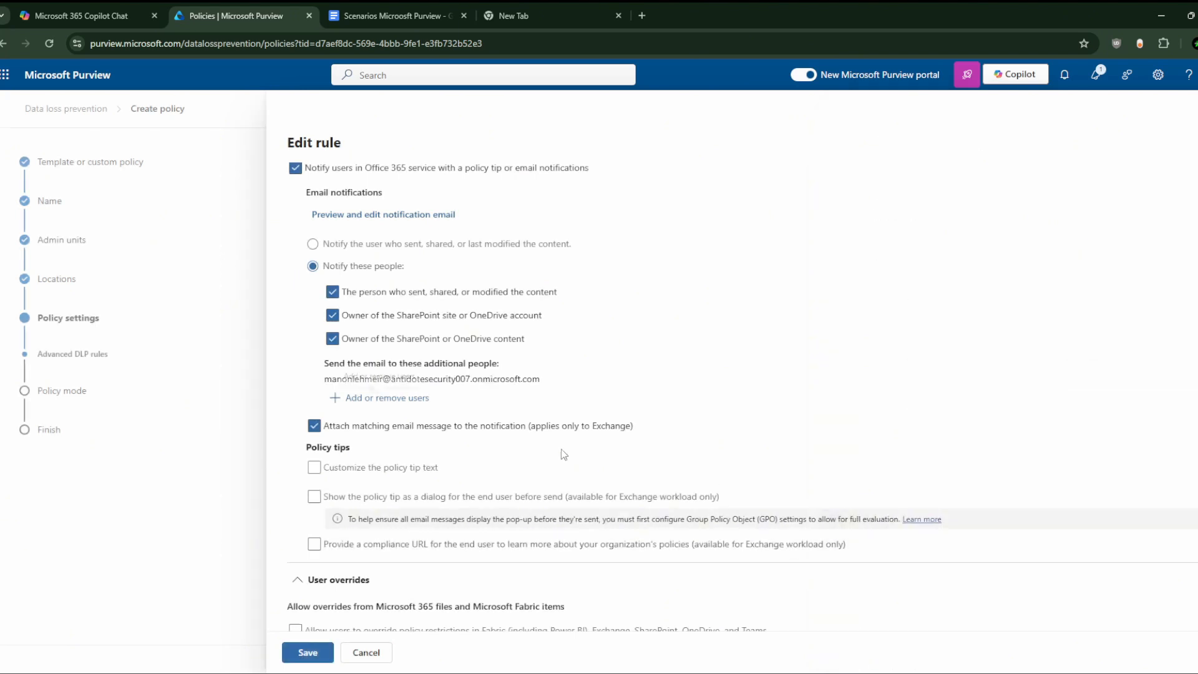
{"action": "scroll", "coordinate": [428, 447], "scroll_direction": "down", "scroll_amount": 1}
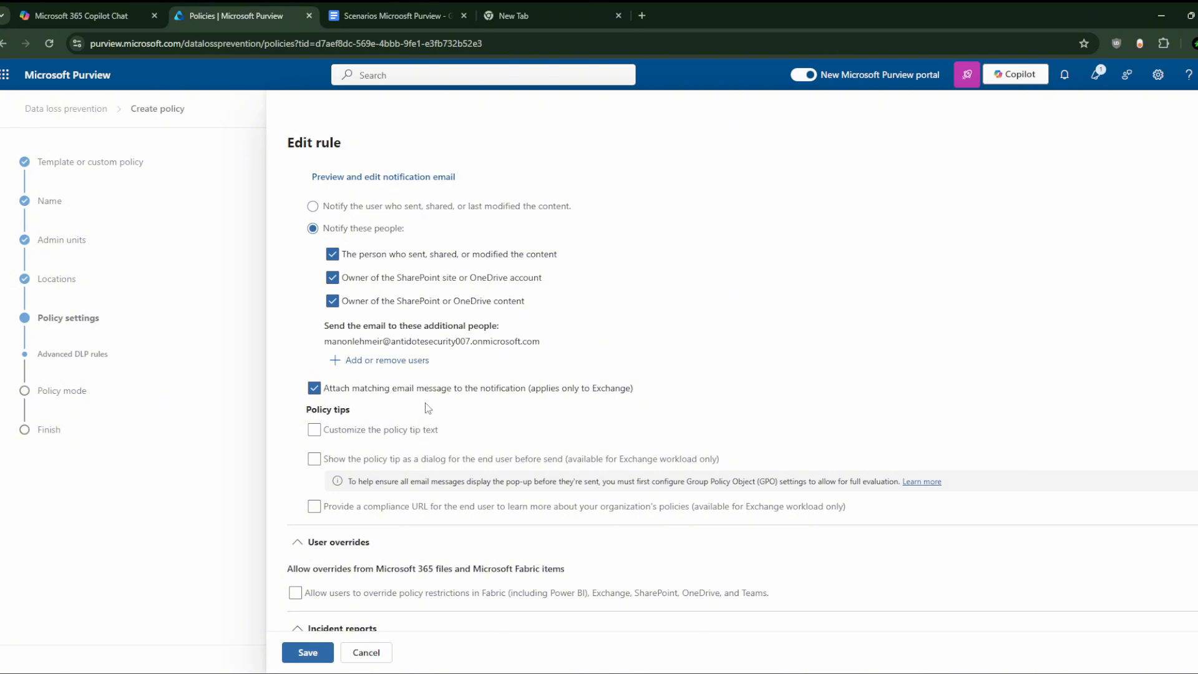
{"action": "triple_click", "coordinate": [463, 340]}
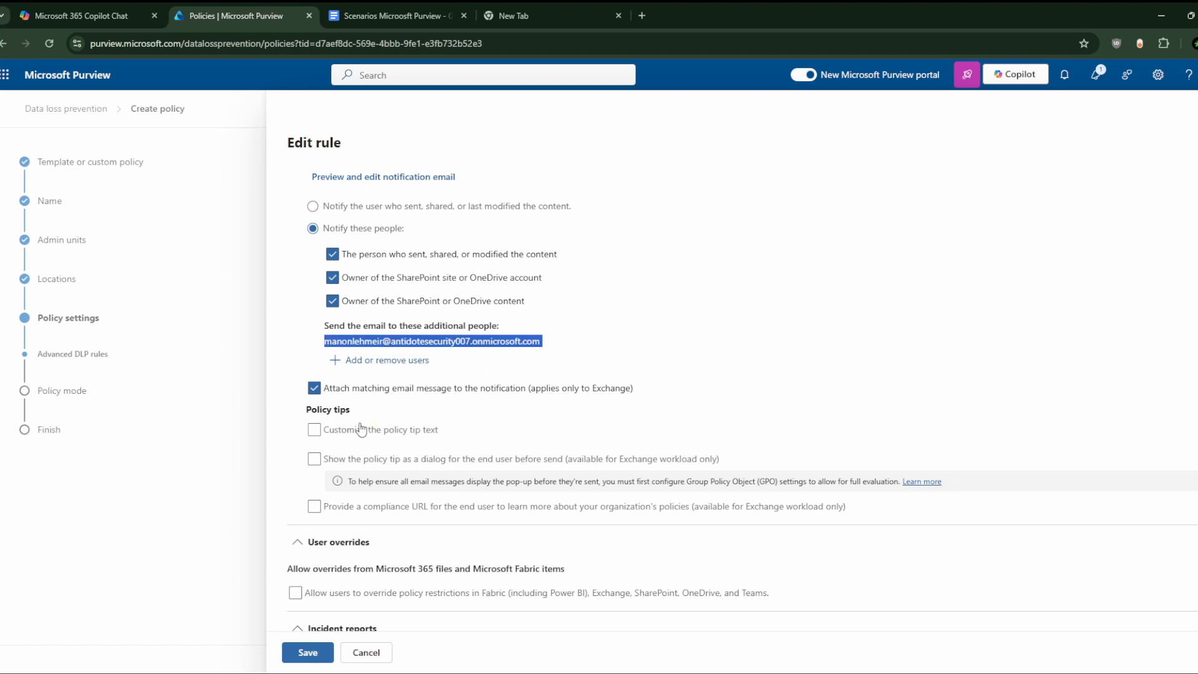
{"action": "scroll", "coordinate": [361, 430], "scroll_direction": "down", "scroll_amount": 1}
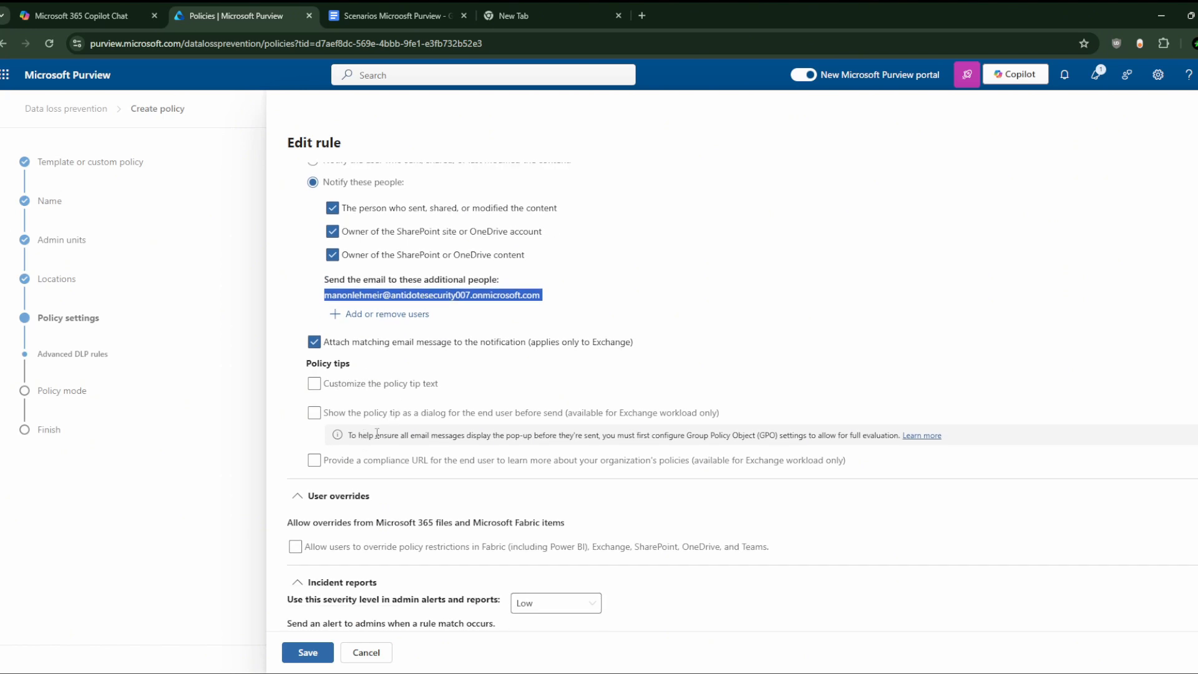
{"action": "scroll", "coordinate": [377, 433], "scroll_direction": "down", "scroll_amount": 2}
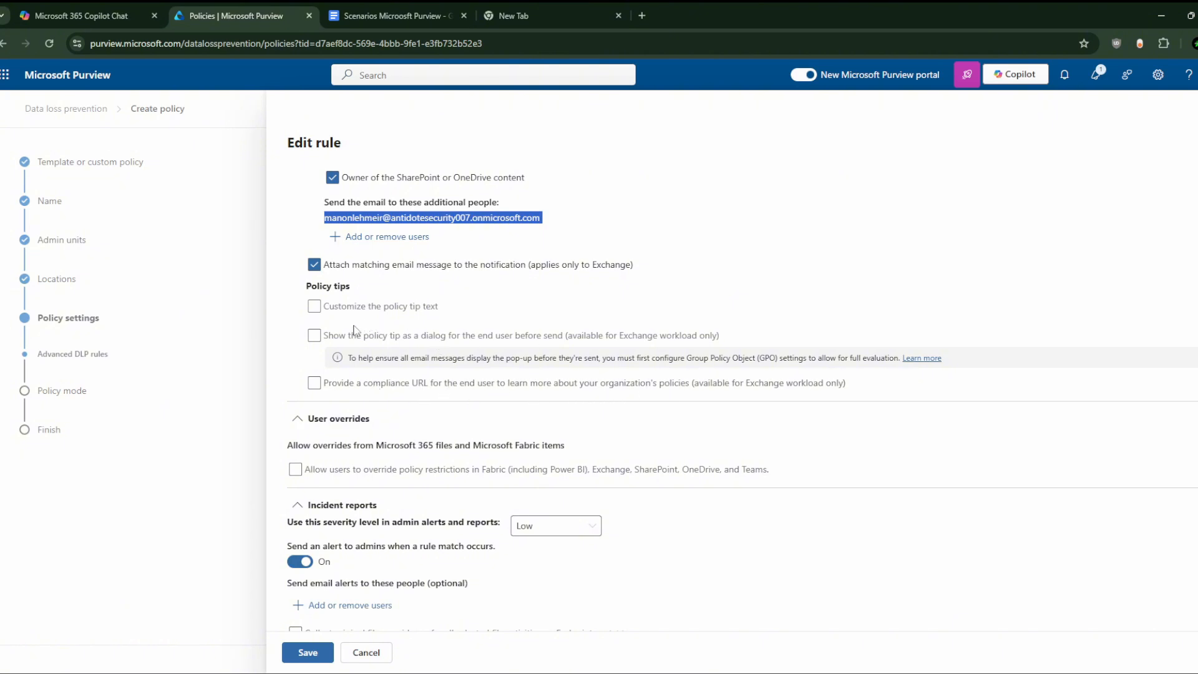
{"action": "scroll", "coordinate": [372, 399], "scroll_direction": "down", "scroll_amount": 2}
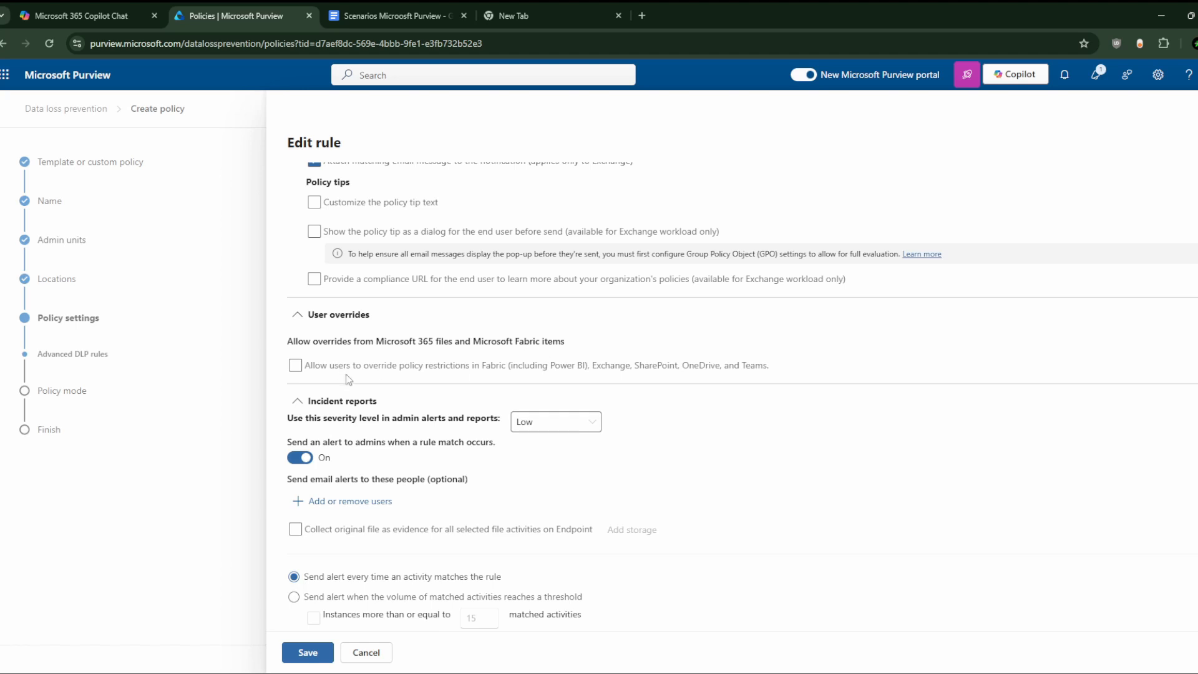
{"action": "scroll", "coordinate": [327, 377], "scroll_direction": "down", "scroll_amount": 1}
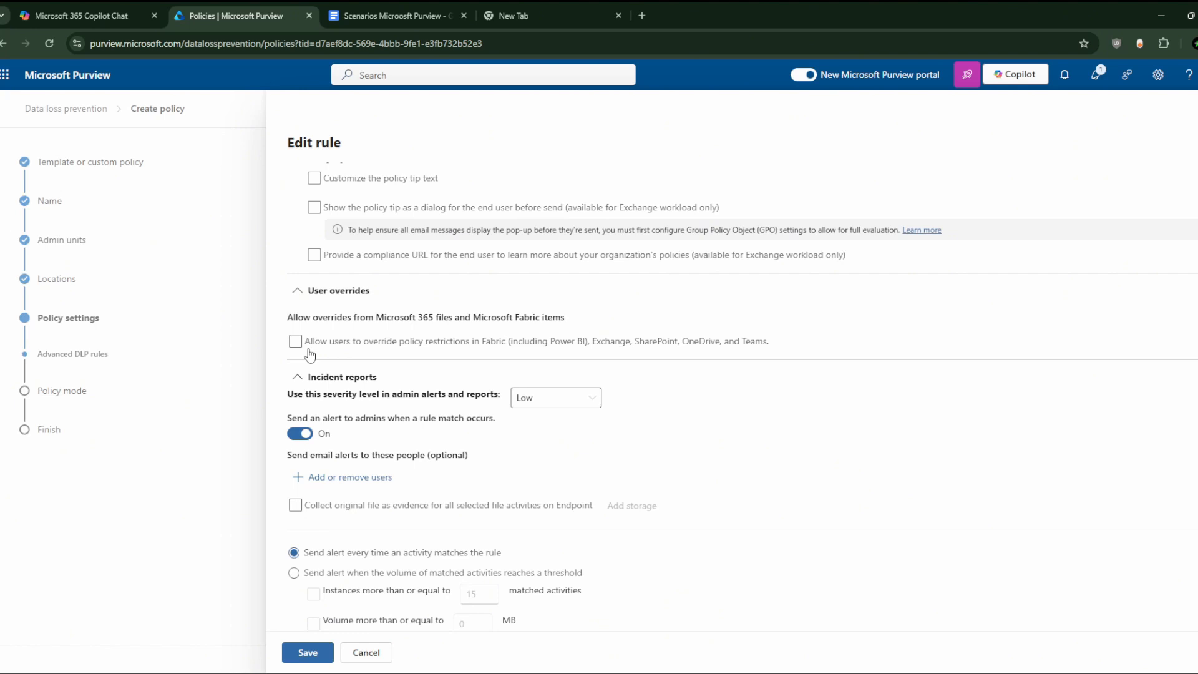
Step: Try High alert severity, then set it back to Low
{"action": "scroll", "coordinate": [310, 355], "scroll_direction": "down", "scroll_amount": 2}
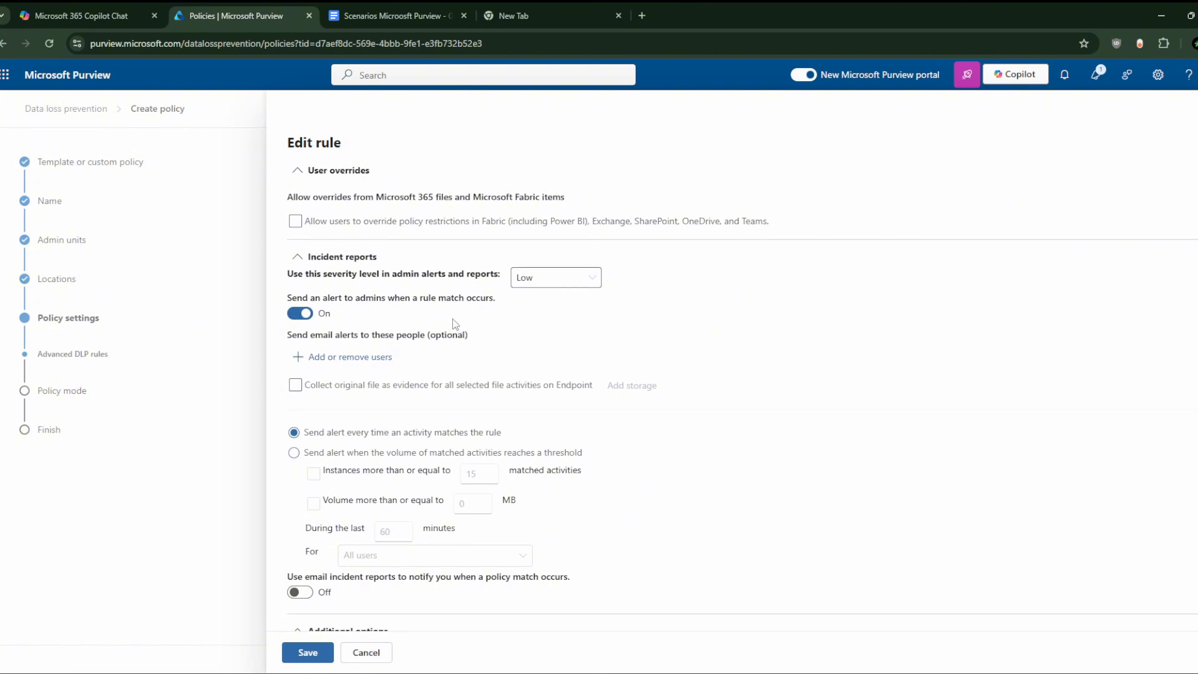
{"action": "left_click", "coordinate": [563, 278]}
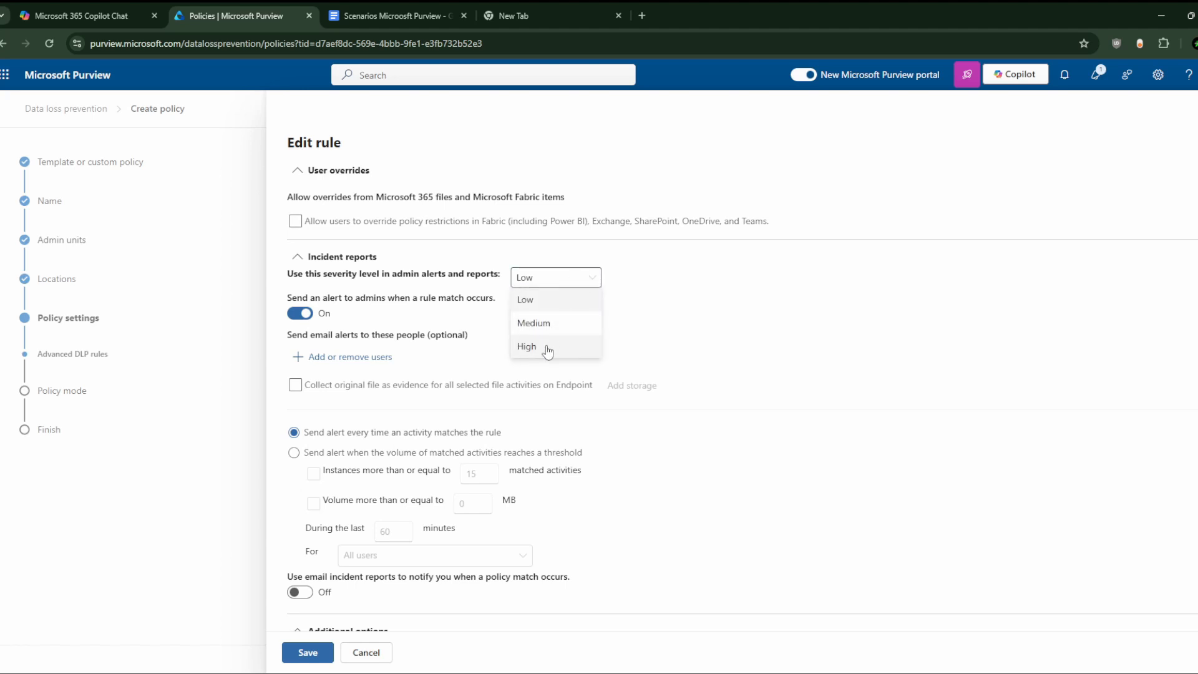
{"action": "left_click", "coordinate": [547, 349]}
{"action": "left_click", "coordinate": [568, 286]}
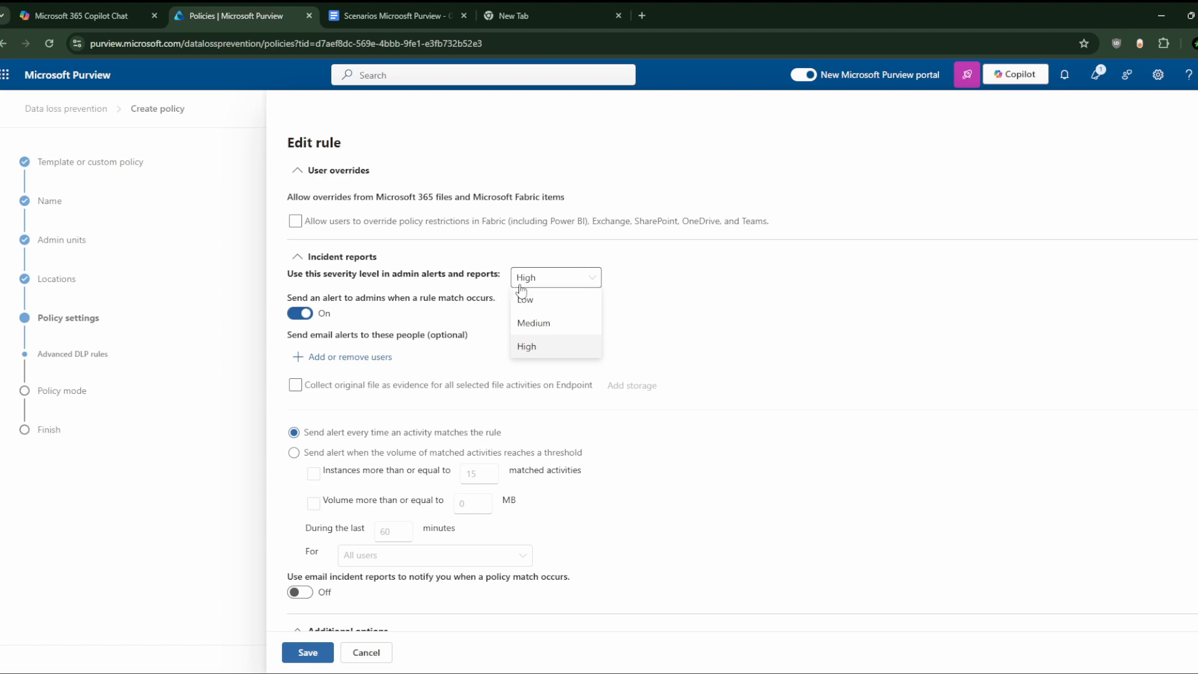
{"action": "left_click", "coordinate": [549, 300]}
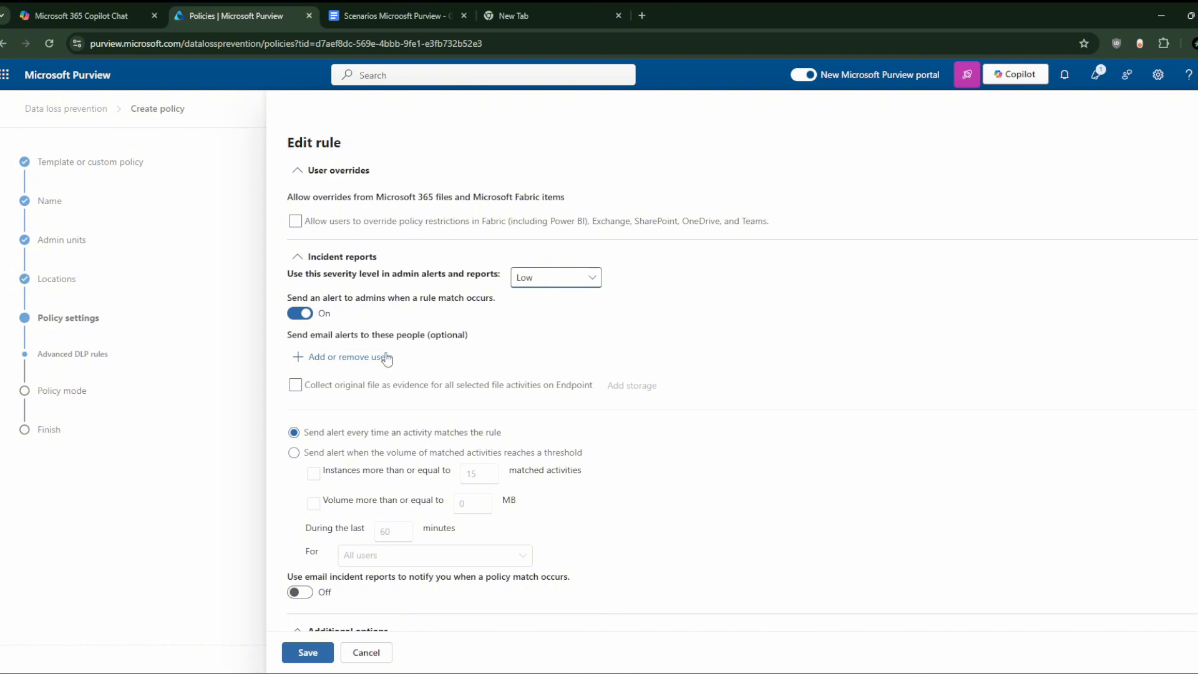
Step: Add one user as a recipient of the rule's email alerts to admins
{"action": "left_click", "coordinate": [344, 362]}
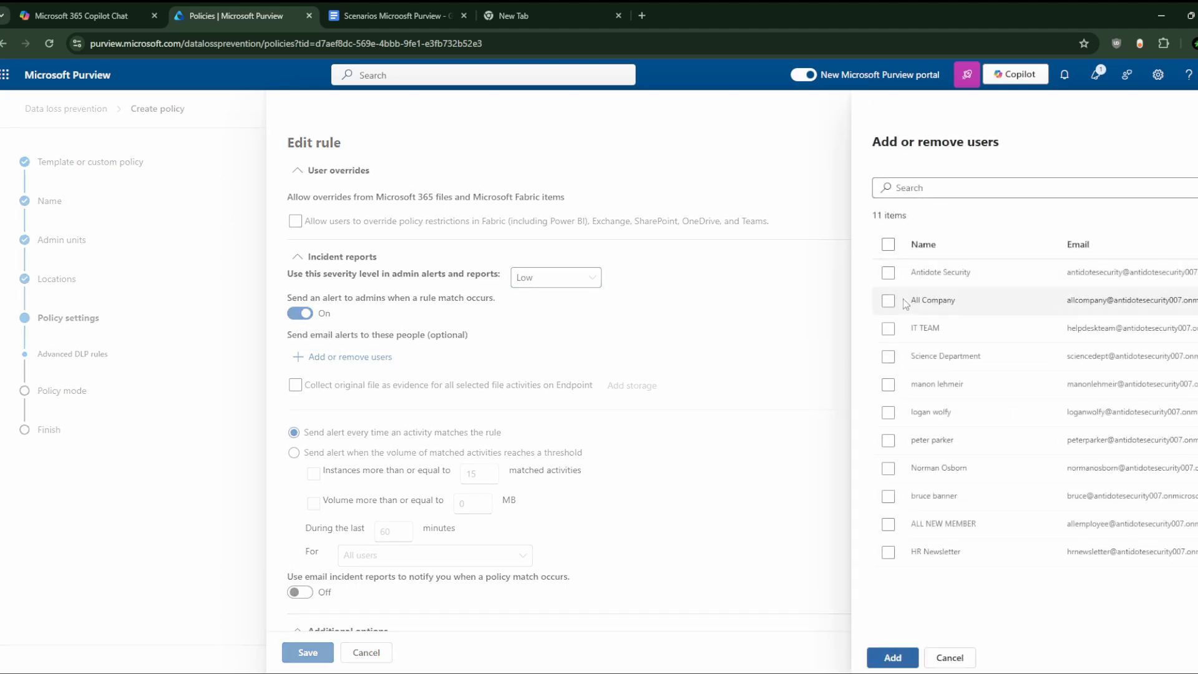
{"action": "left_click", "coordinate": [888, 384]}
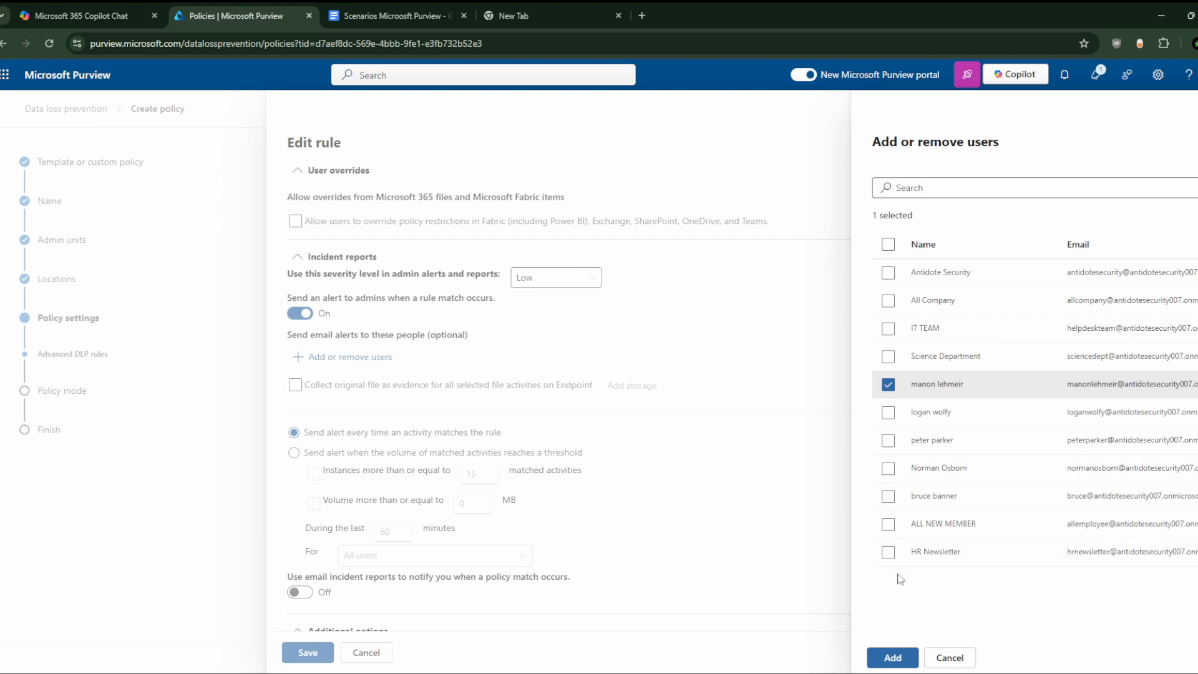
{"action": "left_click", "coordinate": [898, 656]}
{"action": "scroll", "coordinate": [493, 409], "scroll_direction": "down", "scroll_amount": 2}
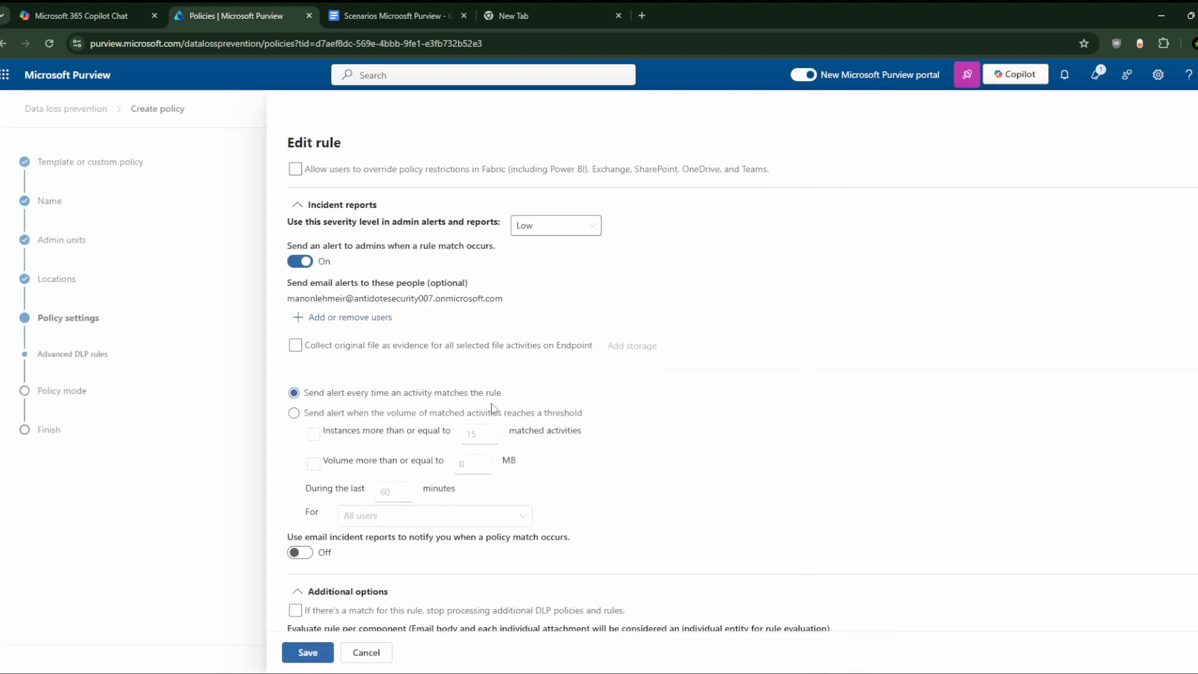
{"action": "scroll", "coordinate": [453, 383], "scroll_direction": "down", "scroll_amount": 1}
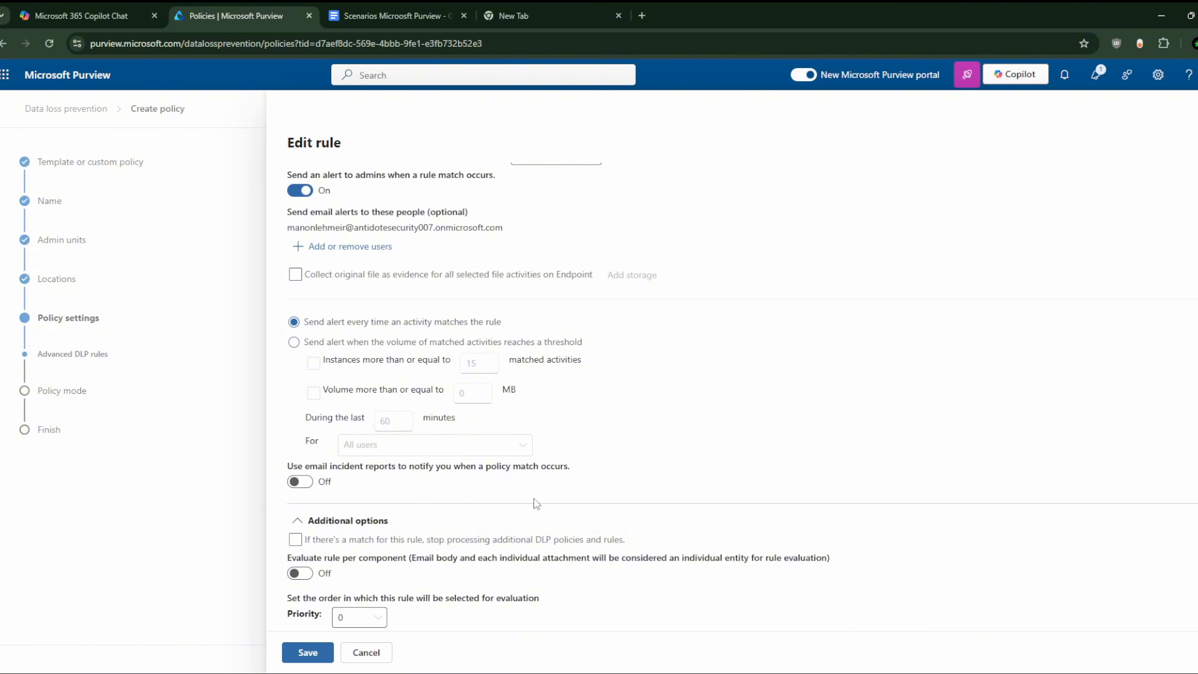
Step: Raise the rule's alert severity level to High
{"action": "scroll", "coordinate": [610, 428], "scroll_direction": "up", "scroll_amount": 1}
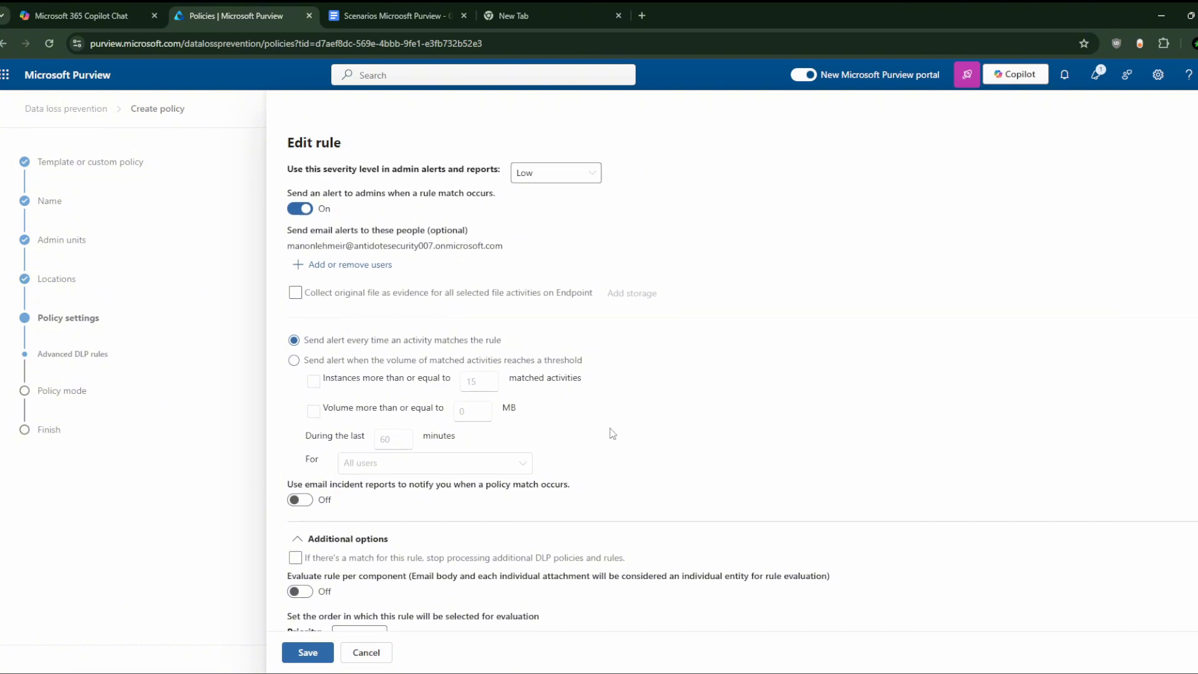
{"action": "scroll", "coordinate": [610, 428], "scroll_direction": "down", "scroll_amount": 1}
{"action": "scroll", "coordinate": [610, 428], "scroll_direction": "up", "scroll_amount": 1}
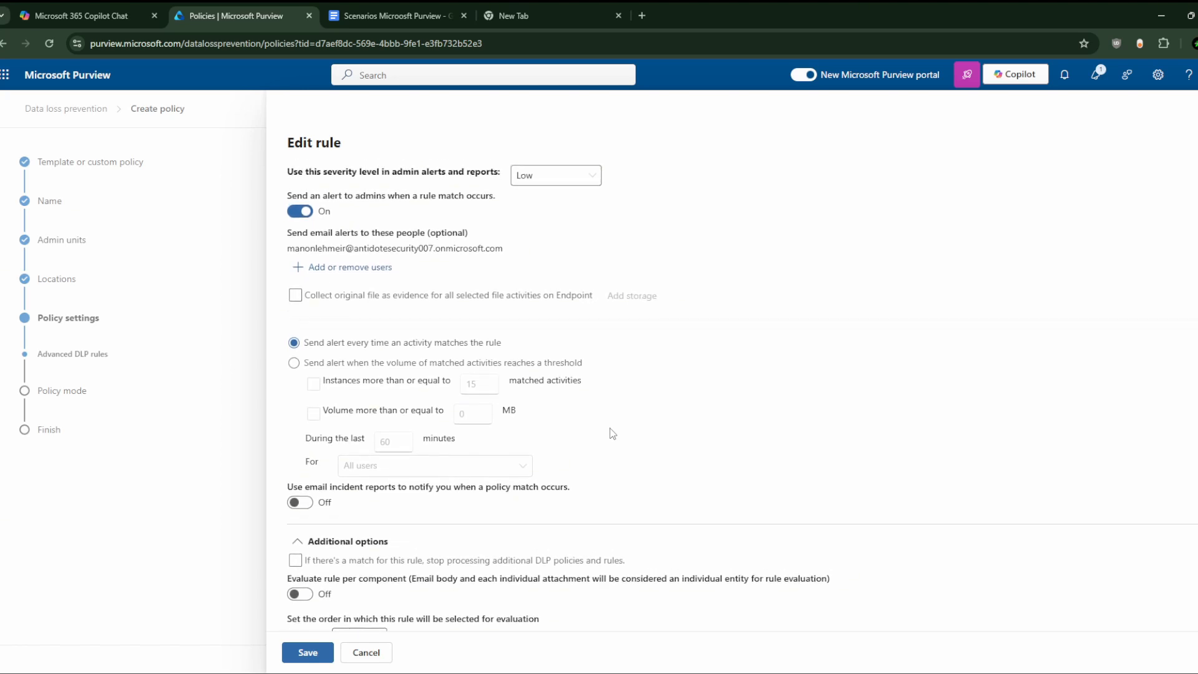
{"action": "left_click", "coordinate": [568, 178]}
{"action": "left_click", "coordinate": [561, 244]}
Step: Turn on email incident reports for two recipients and set the rule priority to 1
{"action": "scroll", "coordinate": [538, 304], "scroll_direction": "down", "scroll_amount": 1}
{"action": "scroll", "coordinate": [537, 305], "scroll_direction": "up", "scroll_amount": 2}
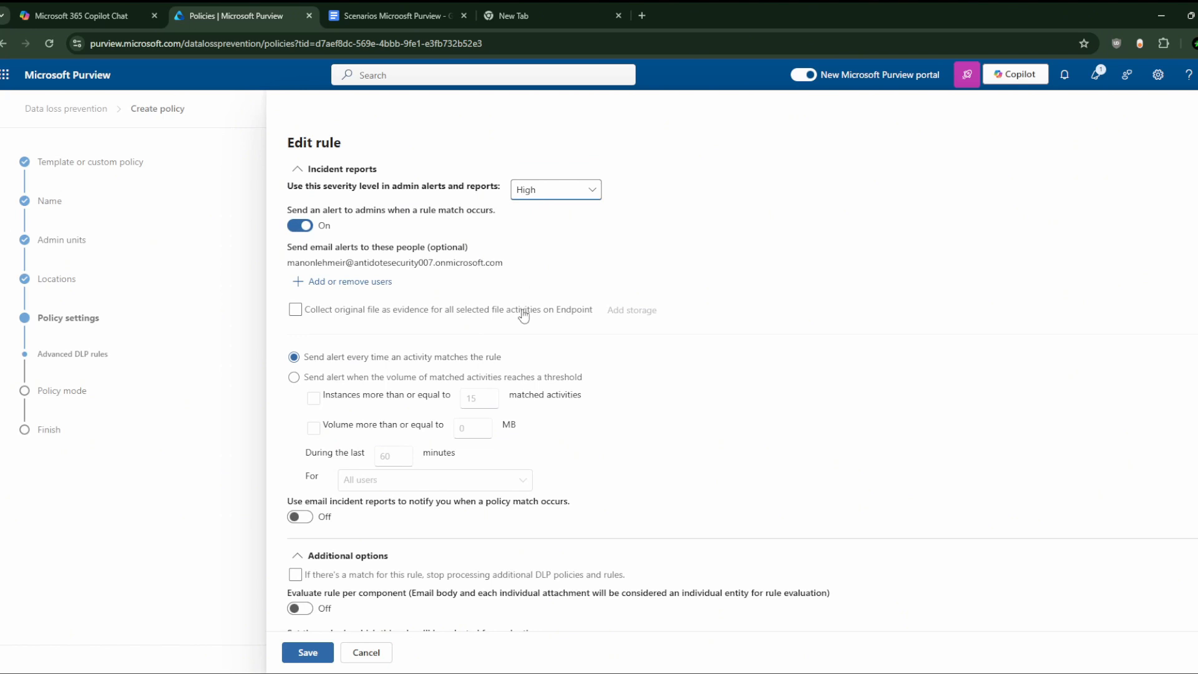
{"action": "scroll", "coordinate": [522, 315], "scroll_direction": "down", "scroll_amount": 2}
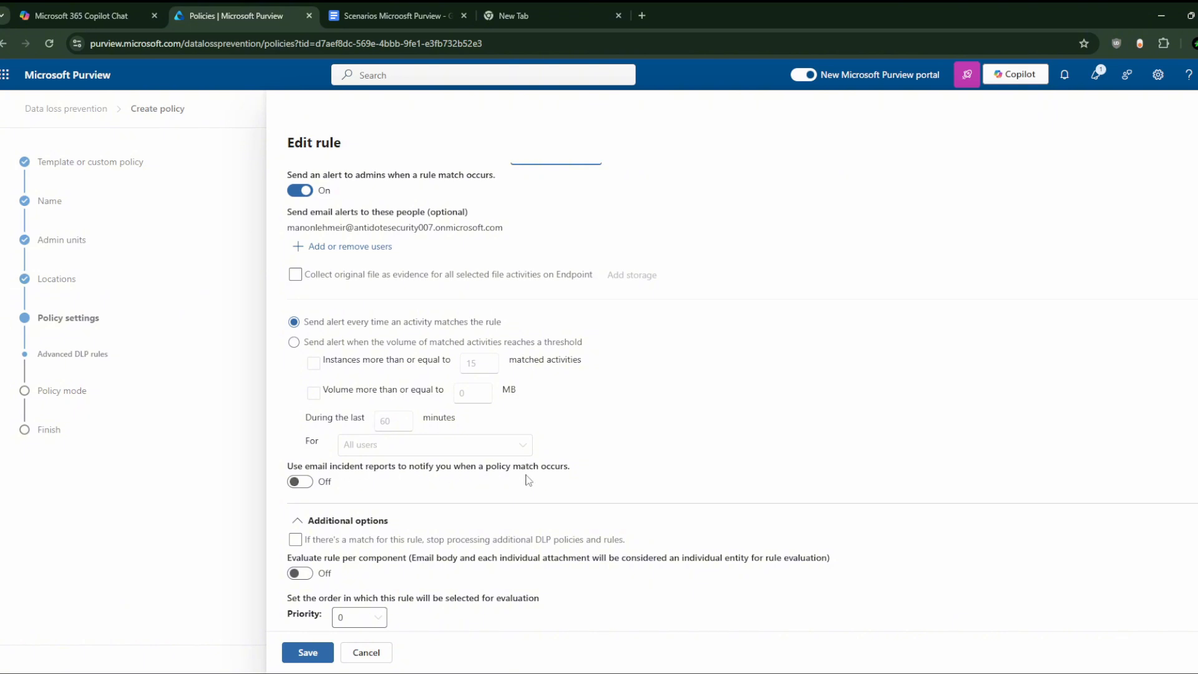
{"action": "left_click", "coordinate": [302, 482]}
{"action": "left_click", "coordinate": [328, 527]}
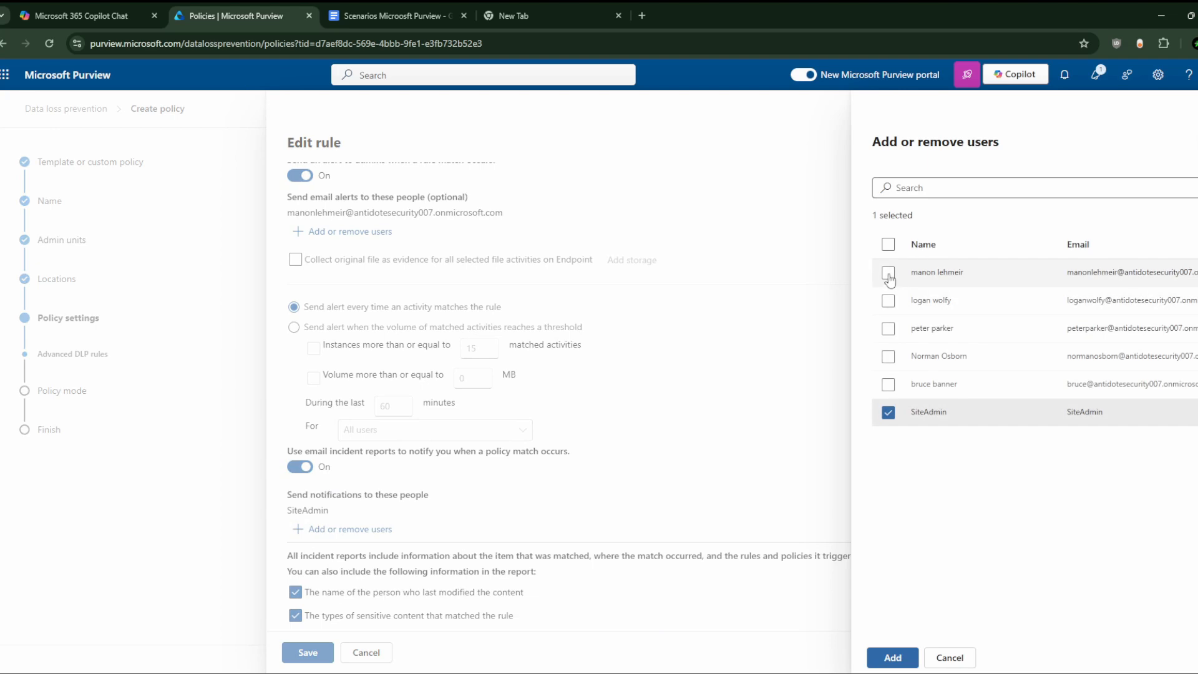
{"action": "left_click", "coordinate": [888, 273]}
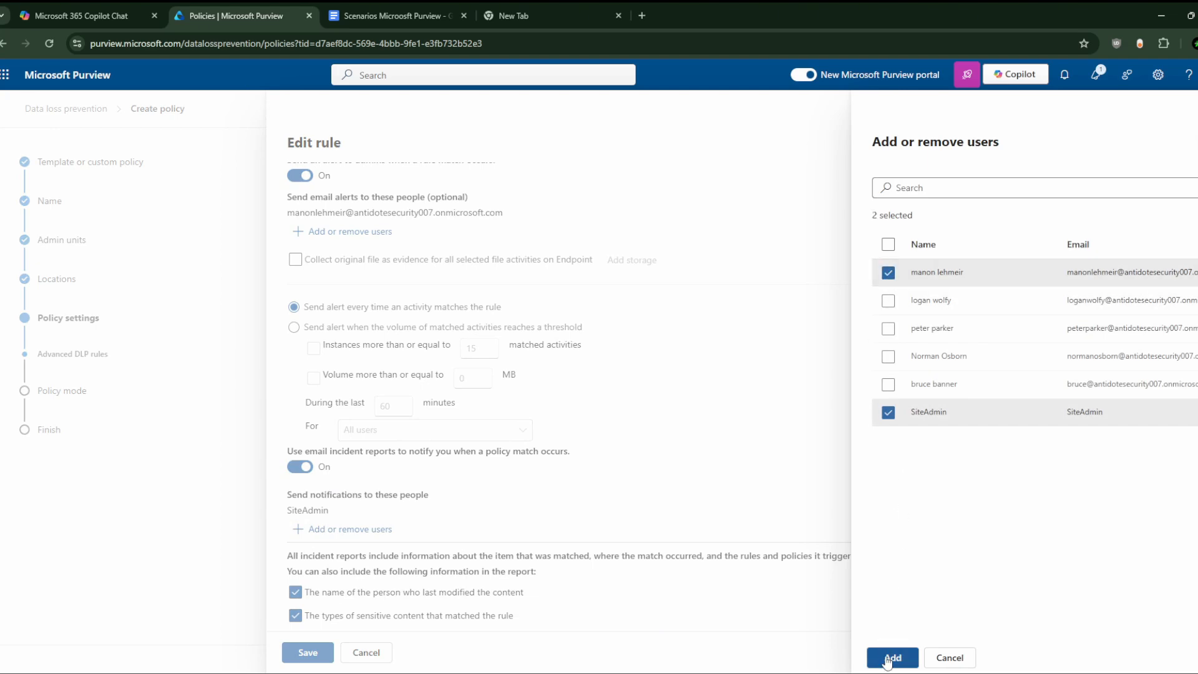
{"action": "left_click", "coordinate": [892, 657]}
{"action": "scroll", "coordinate": [467, 425], "scroll_direction": "down", "scroll_amount": 3}
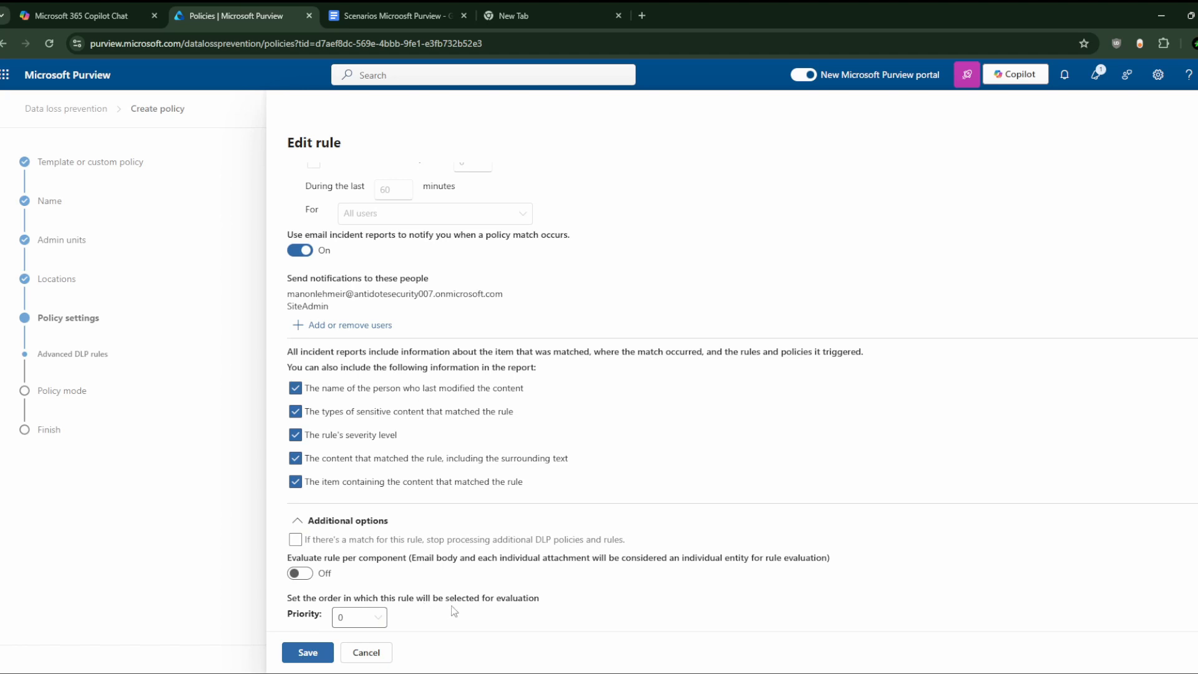
{"action": "left_click", "coordinate": [368, 618]}
{"action": "left_click", "coordinate": [365, 595]}
Step: Save the rule, move the Low volume rule above the High volume rule, and continue to Policy mode
{"action": "left_click", "coordinate": [307, 653]}
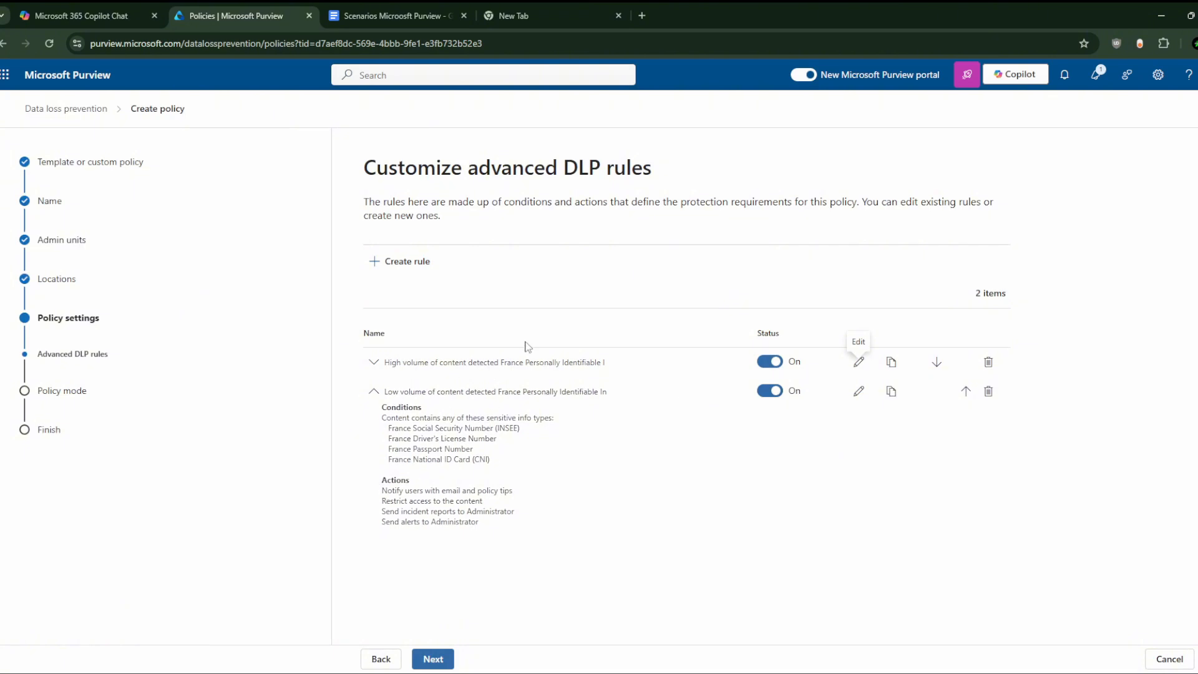
{"action": "left_click", "coordinate": [373, 391]}
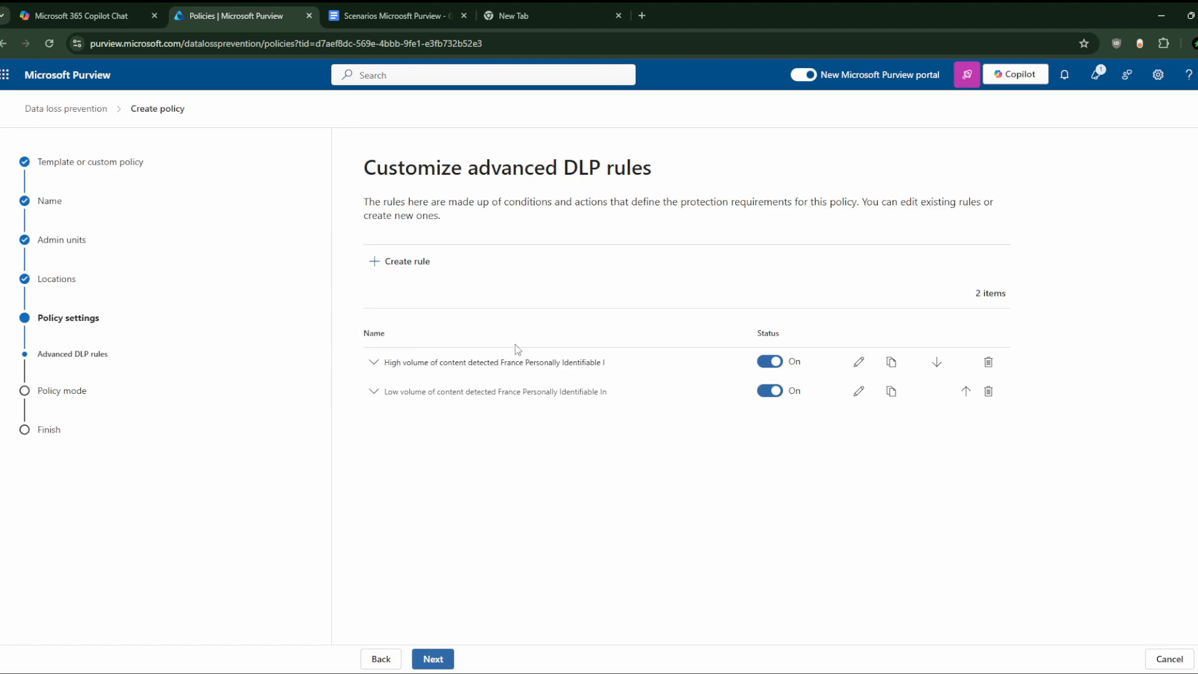
{"action": "left_click", "coordinate": [965, 392]}
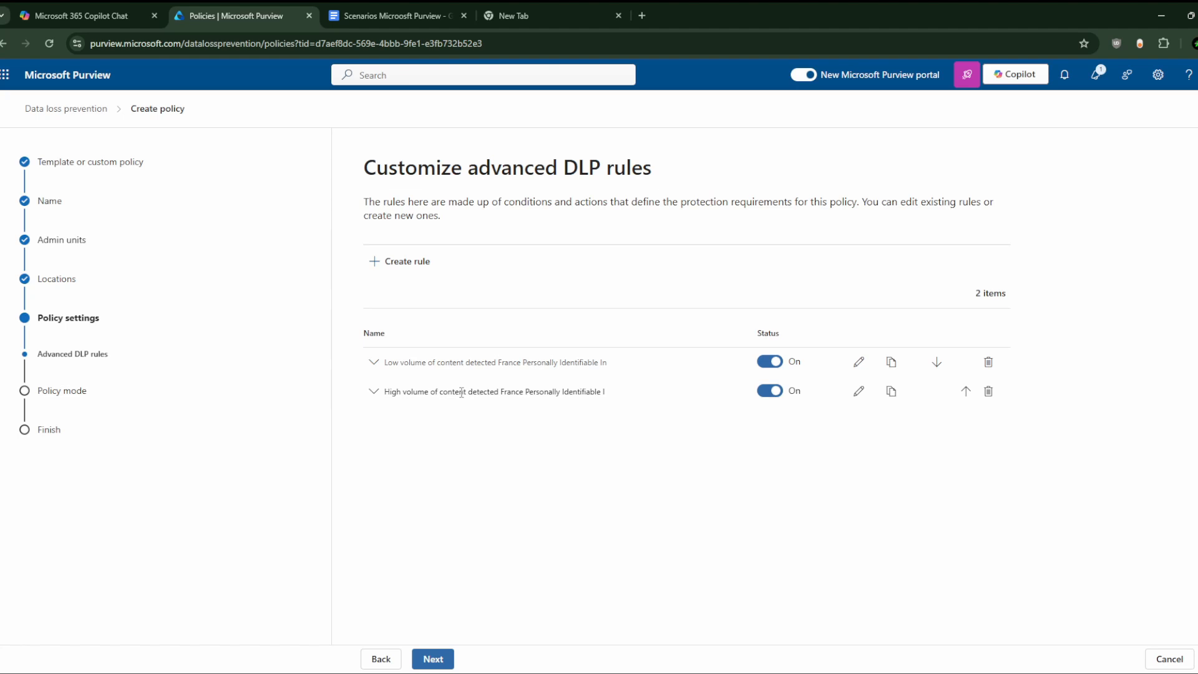
{"action": "left_click", "coordinate": [446, 660]}
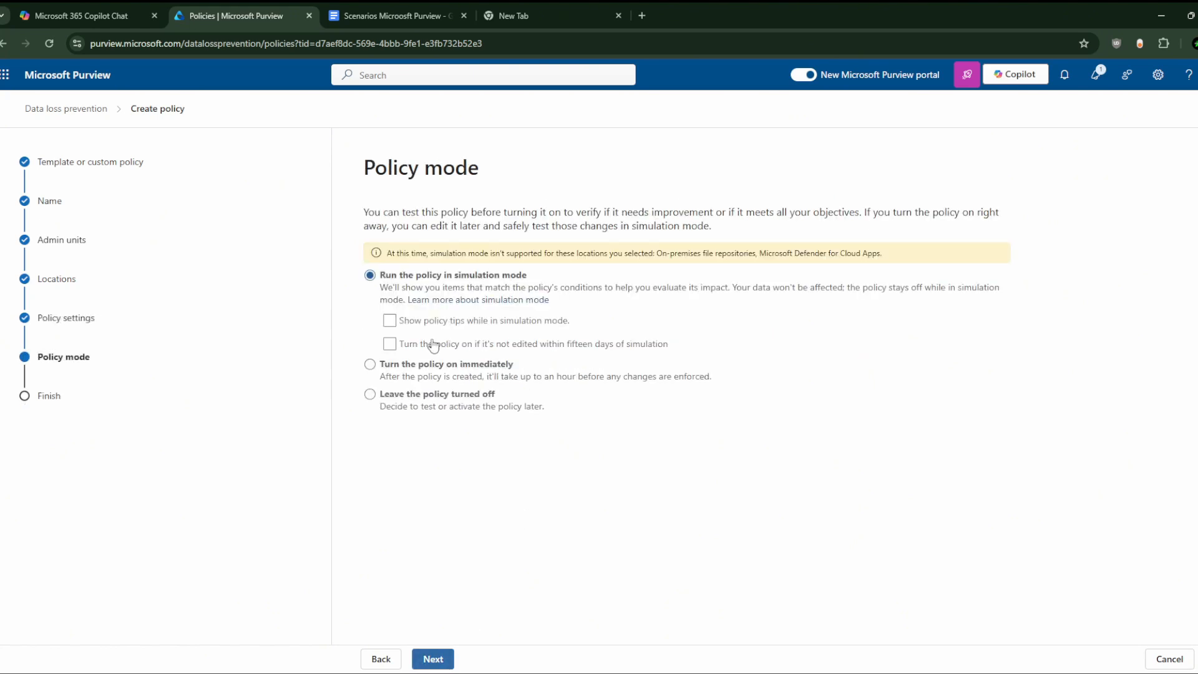
Step: Choose to turn the France PII policy on immediately, submit it, and finish the wizard
{"action": "left_click", "coordinate": [369, 365]}
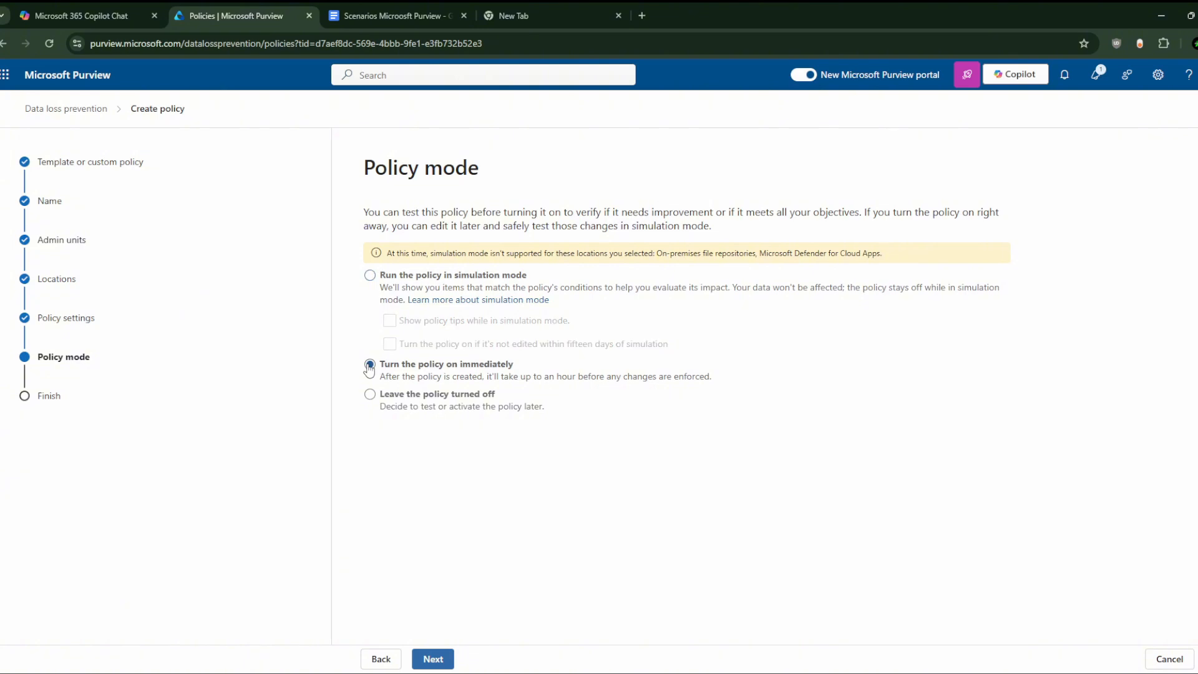
{"action": "left_click", "coordinate": [437, 661]}
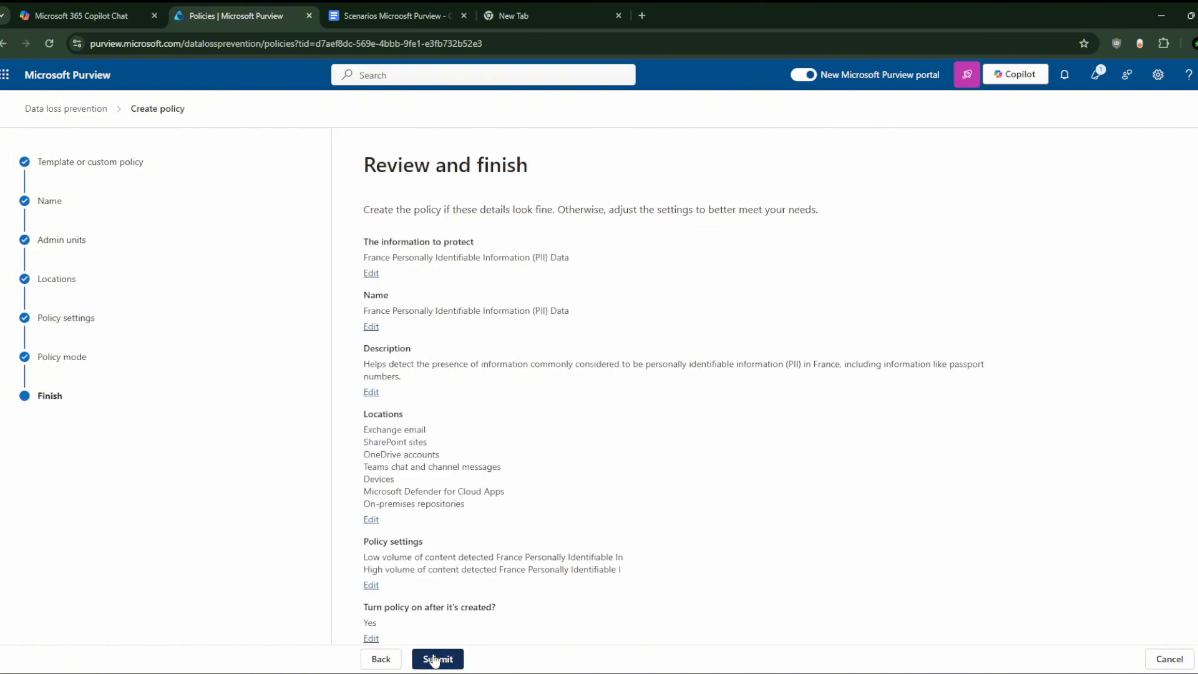
{"action": "left_click", "coordinate": [437, 658]}
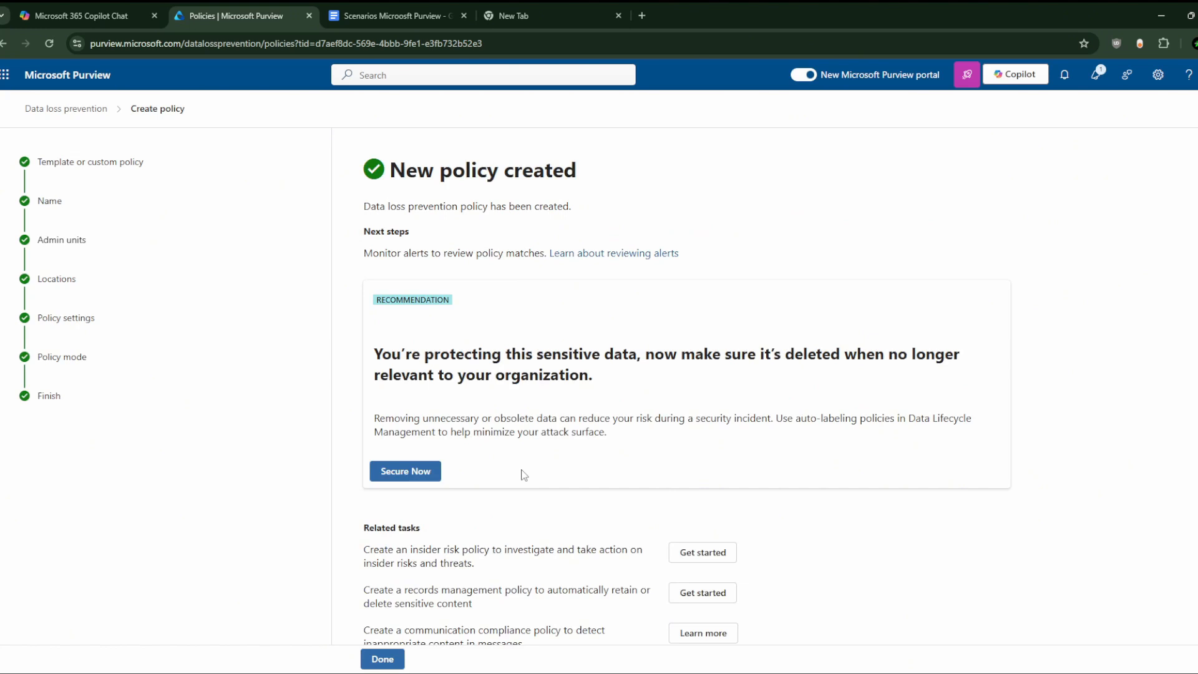
{"action": "left_click", "coordinate": [383, 659]}
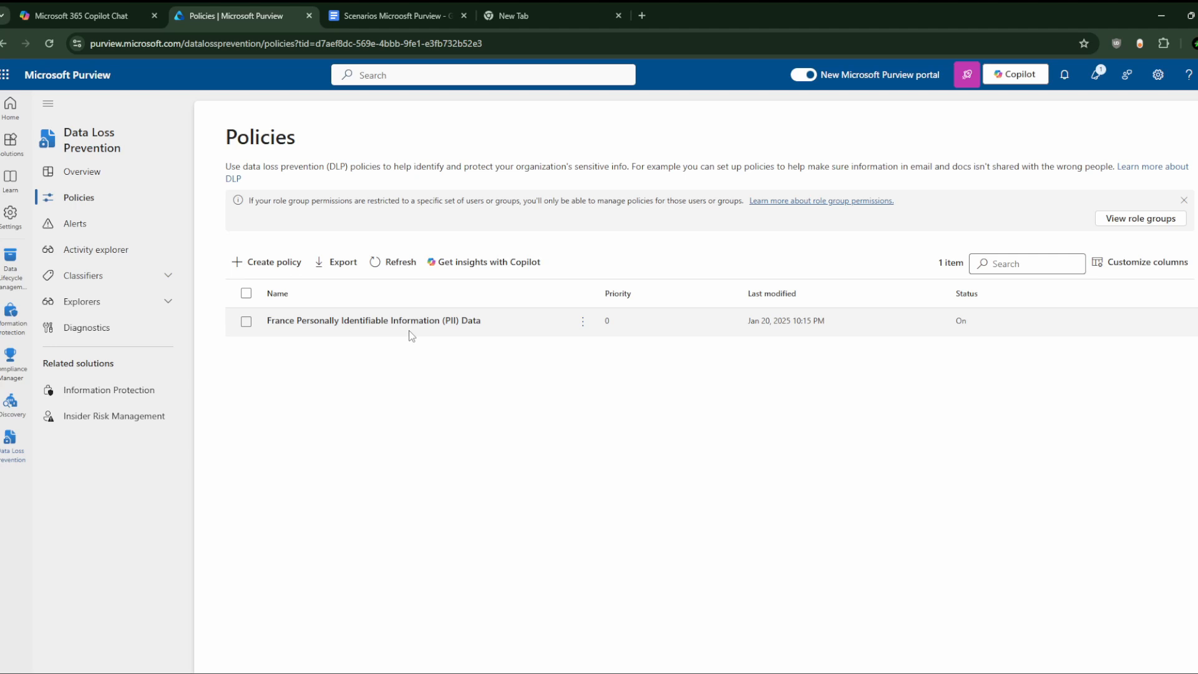
Step: Open DLP Alerts, then scroll the scenarios document to the Safe Label sentence and highlight it
{"action": "left_click", "coordinate": [116, 231]}
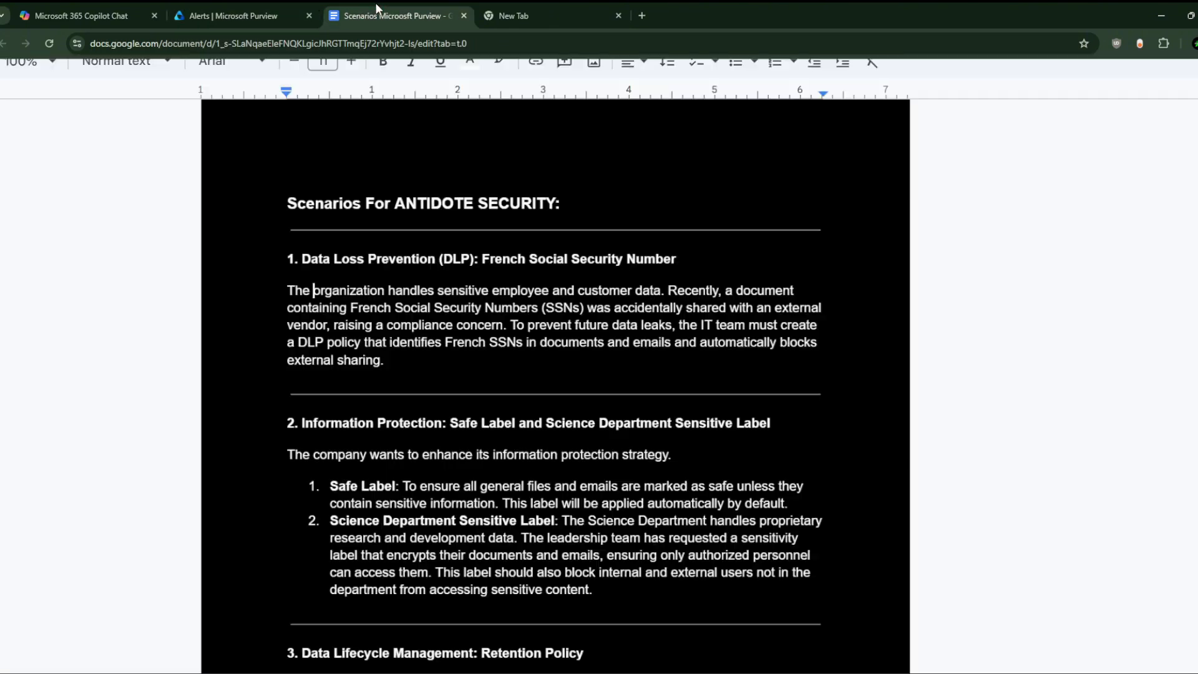
{"action": "left_click", "coordinate": [436, 16]}
{"action": "scroll", "coordinate": [376, 353], "scroll_direction": "down", "scroll_amount": 1}
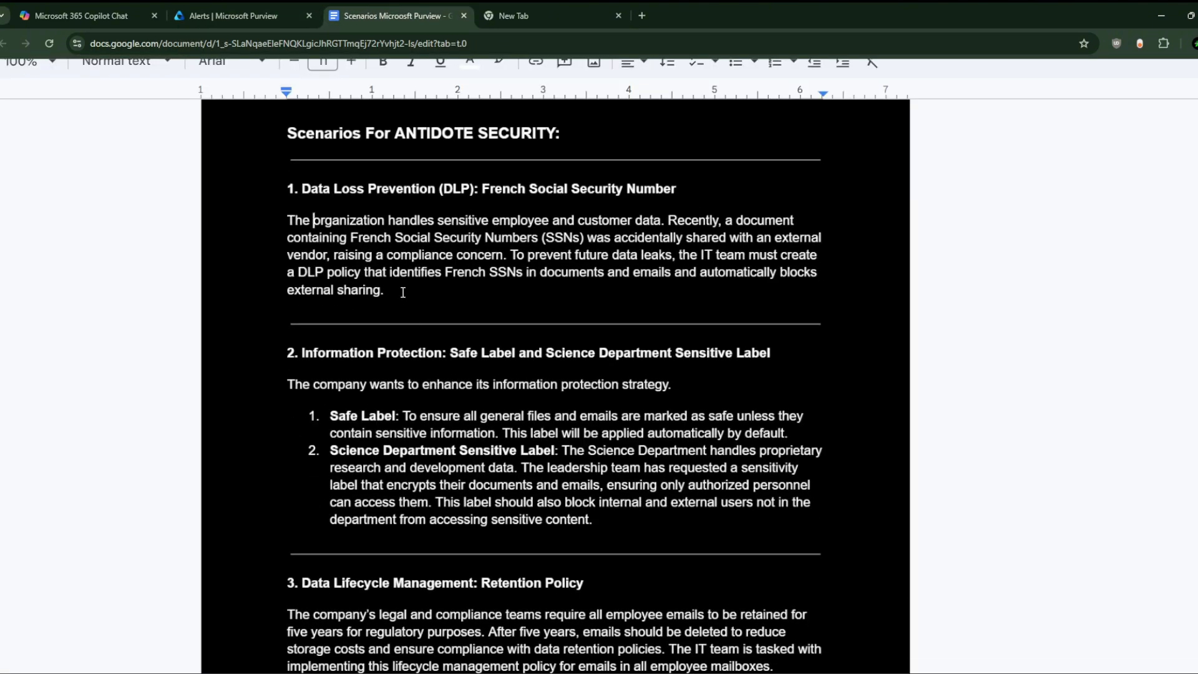
{"action": "left_click_drag", "start_coordinate": [444, 310], "coordinate": [250, 187]}
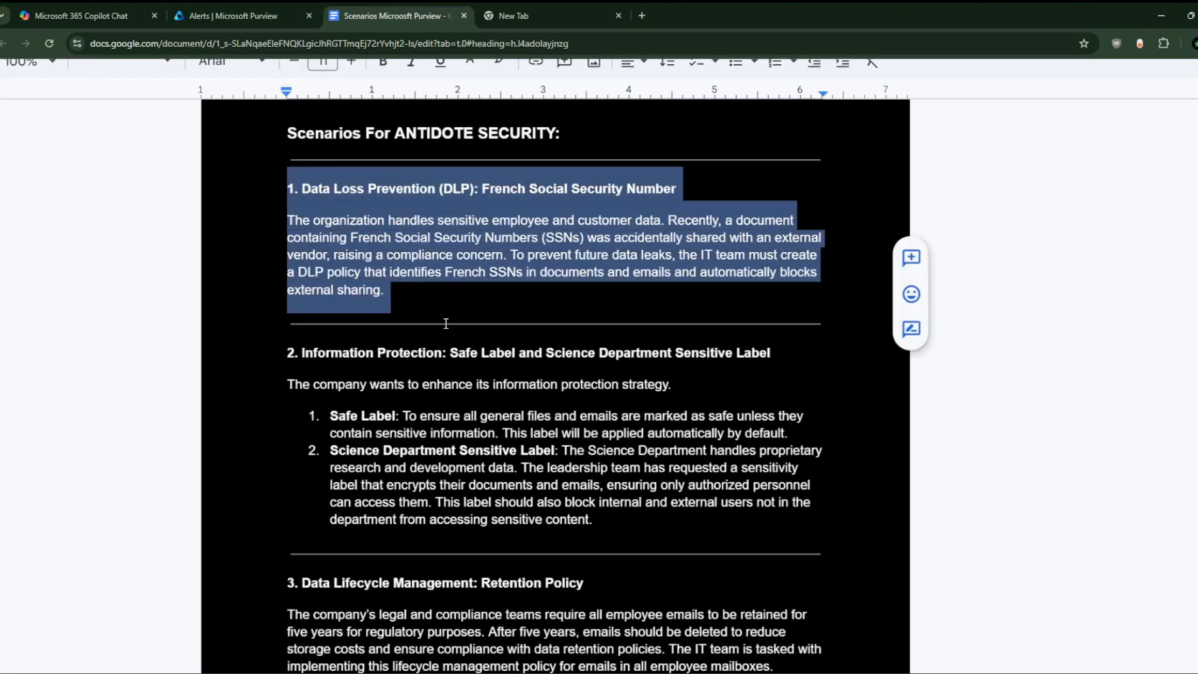
{"action": "left_click", "coordinate": [363, 330]}
{"action": "scroll", "coordinate": [400, 356], "scroll_direction": "down", "scroll_amount": 1}
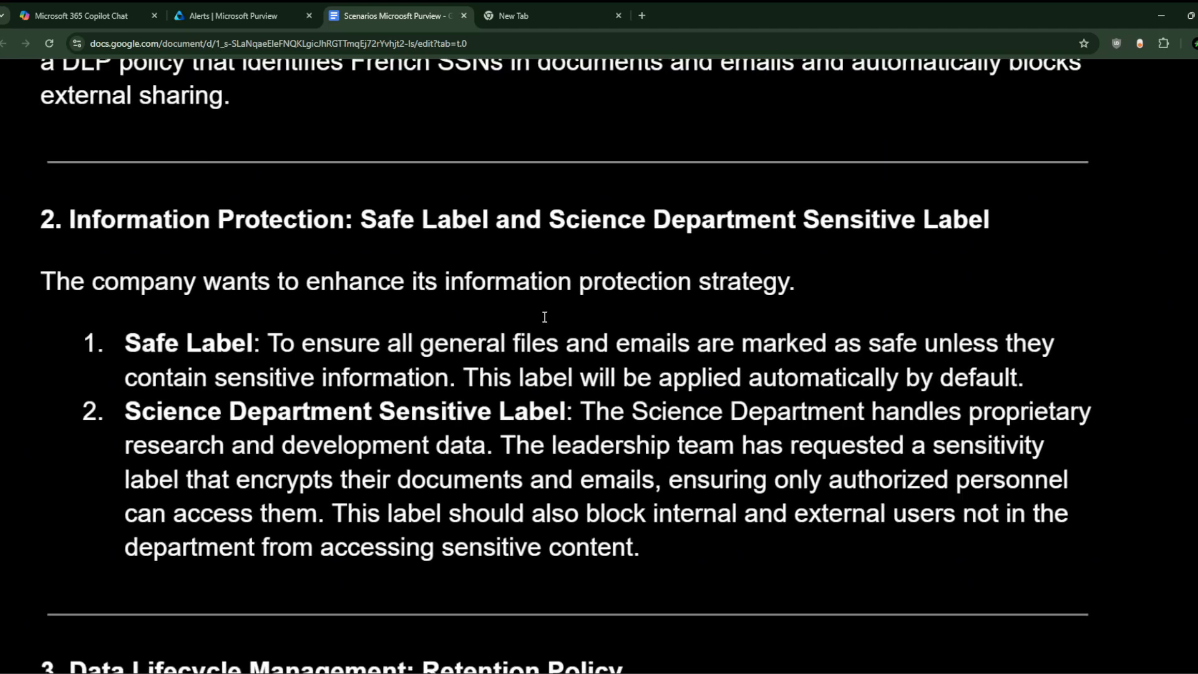
{"action": "scroll", "coordinate": [545, 317], "scroll_direction": "left", "scroll_amount": 1}
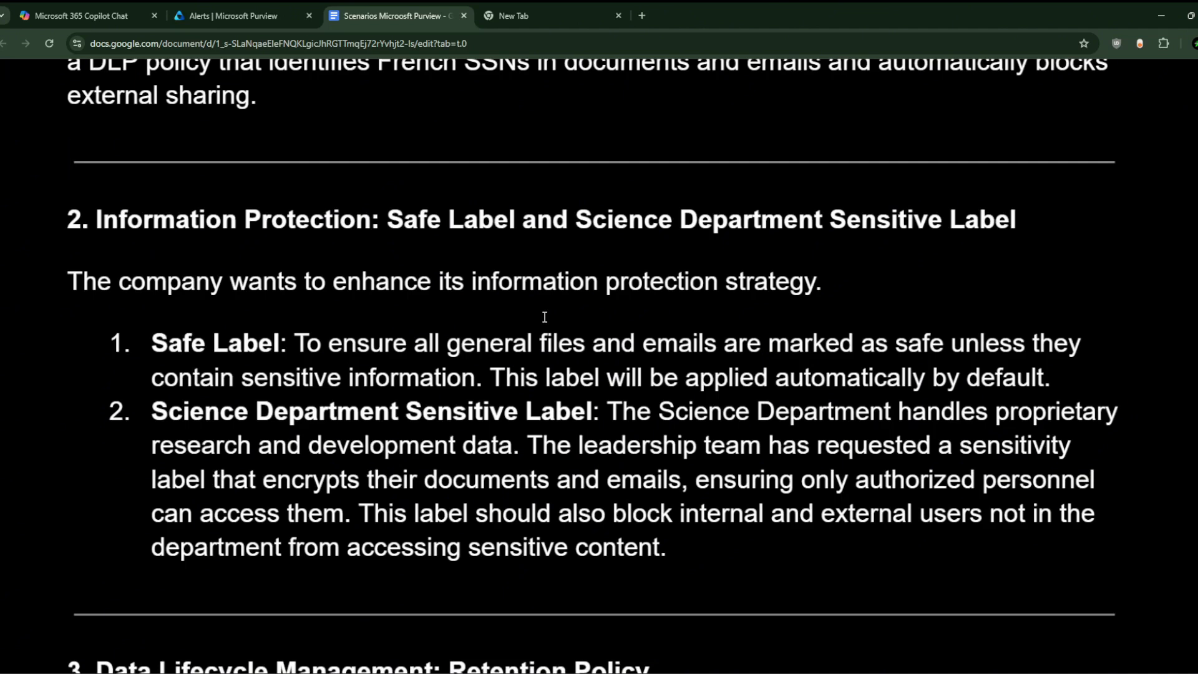
{"action": "left_click_drag", "start_coordinate": [1052, 378], "coordinate": [505, 370]}
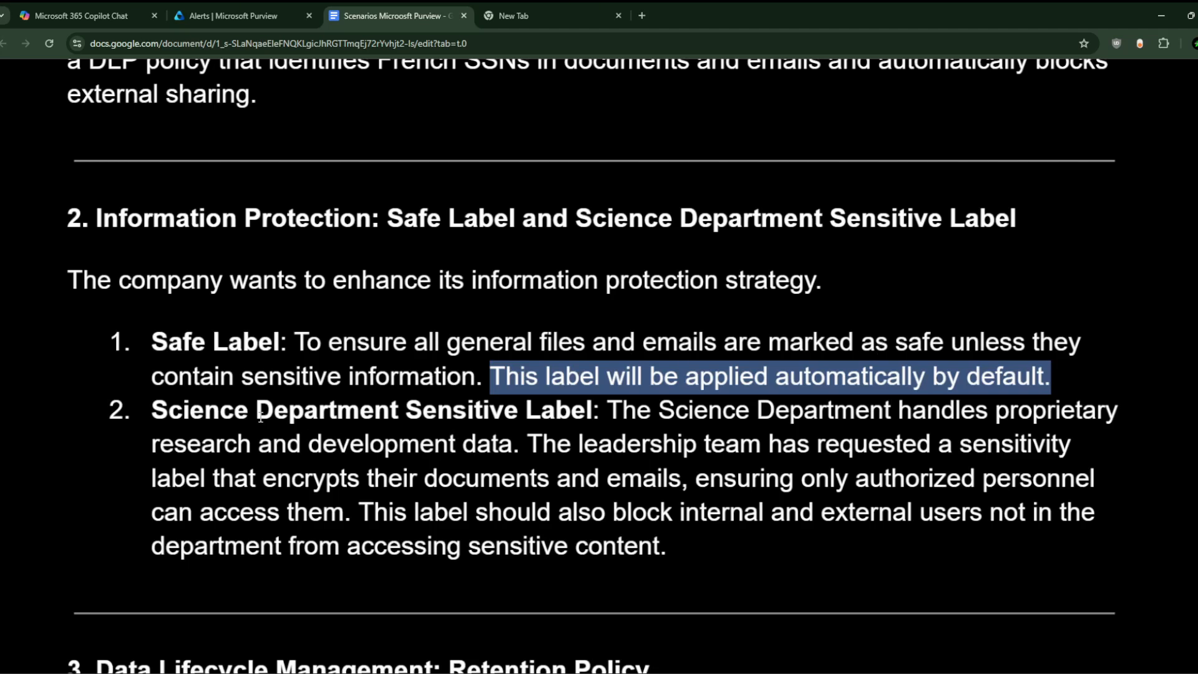
Step: Highlight the leadership encryption request and 'Science Department', then return to the Purview Alerts tab
{"action": "left_click", "coordinate": [222, 412]}
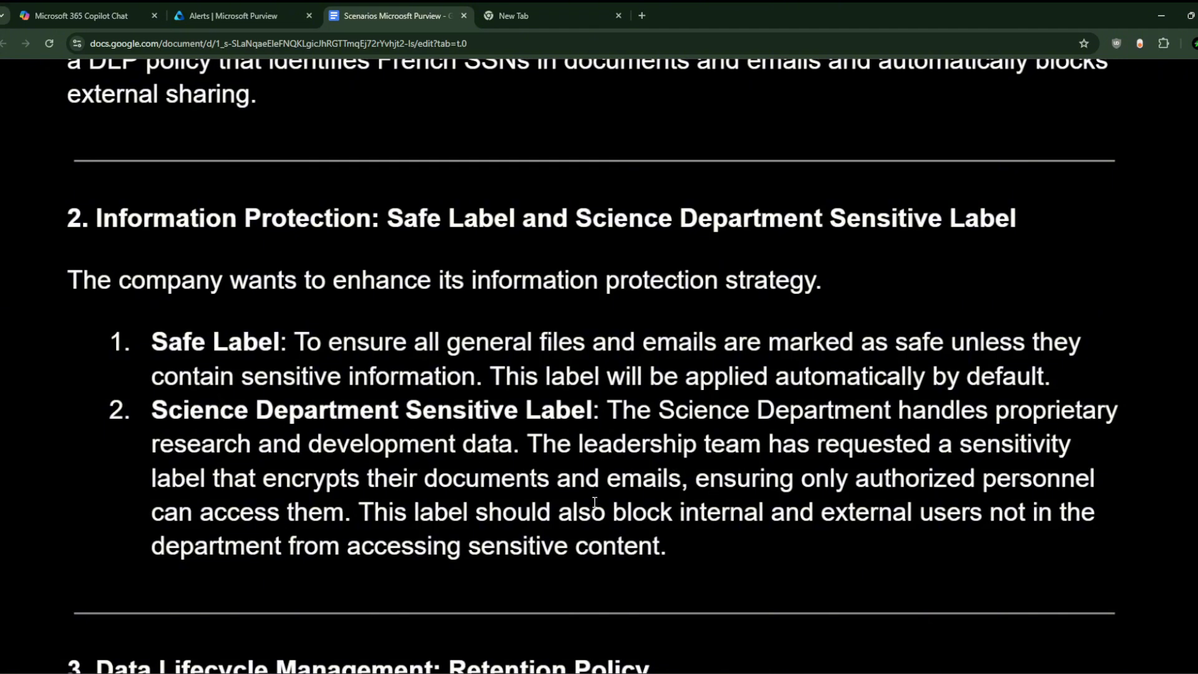
{"action": "left_click_drag", "start_coordinate": [346, 509], "coordinate": [533, 448]}
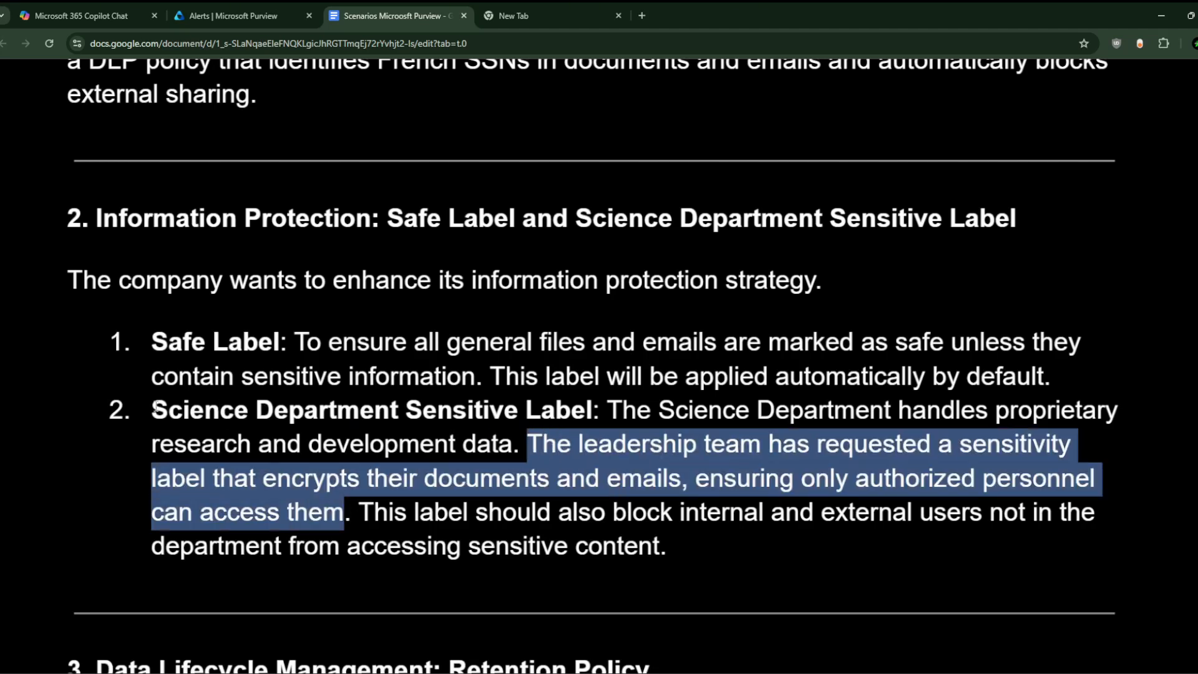
{"action": "left_click_drag", "start_coordinate": [154, 410], "coordinate": [406, 412]}
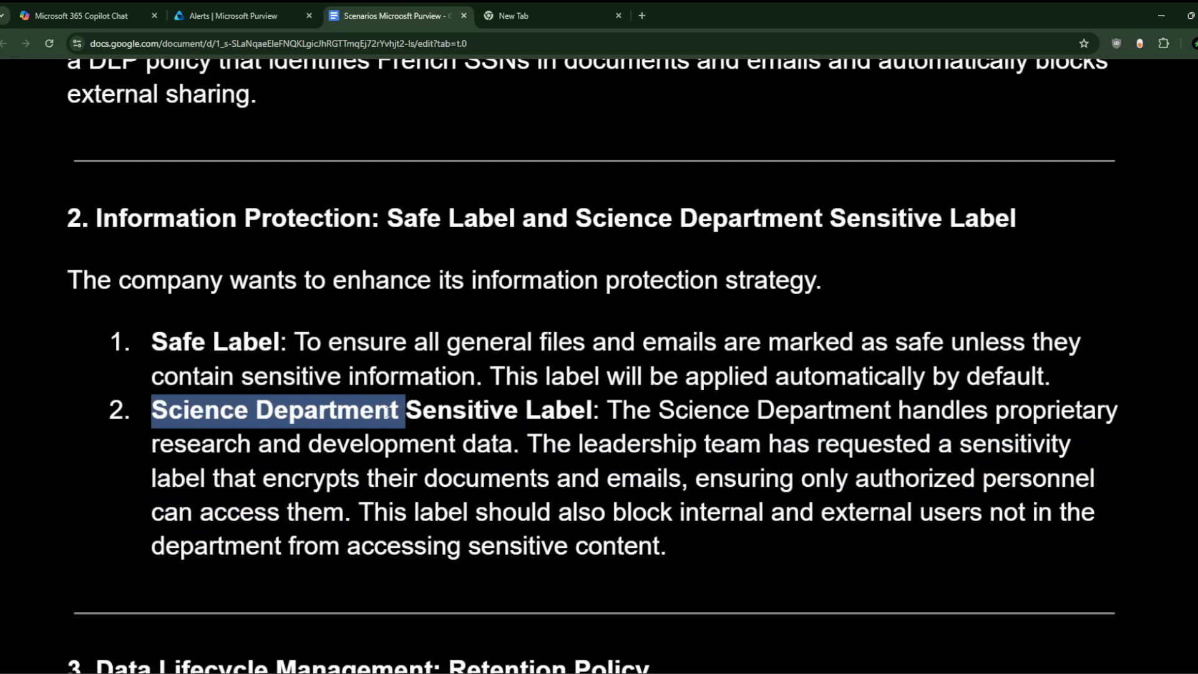
{"action": "left_click", "coordinate": [250, 11]}
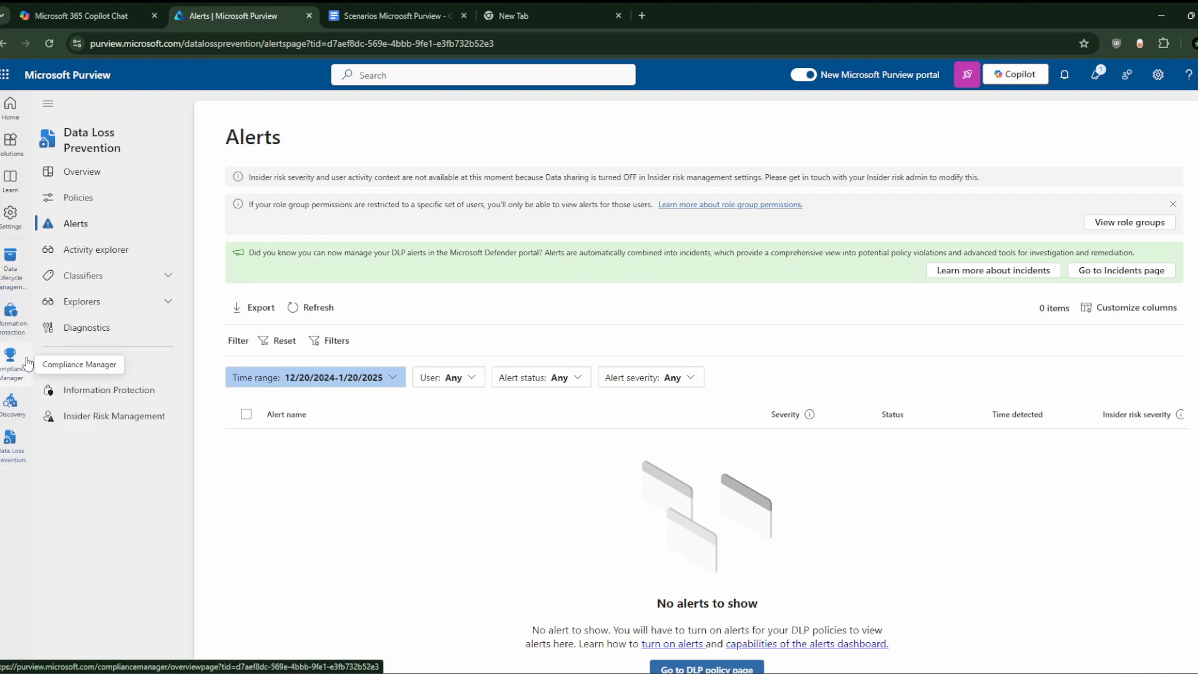
Step: Go to Information Protection > Sensitivity labels, check the empty Publishing policies, and return to labels
{"action": "left_click", "coordinate": [15, 337]}
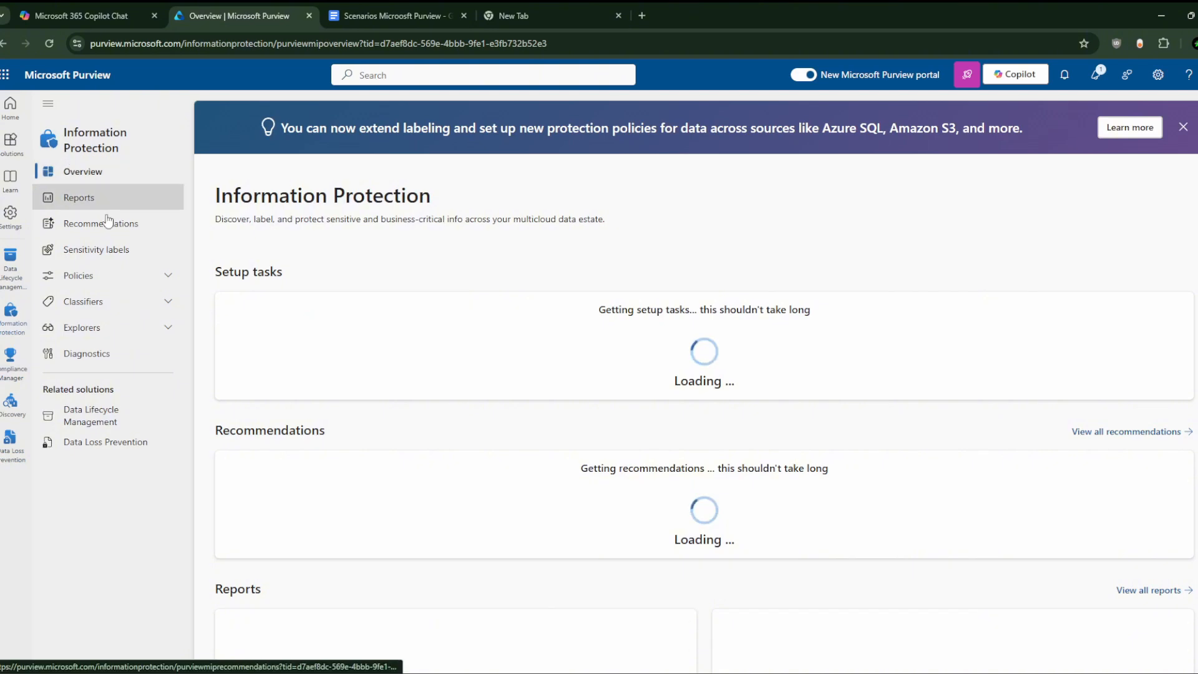
{"action": "left_click", "coordinate": [111, 256]}
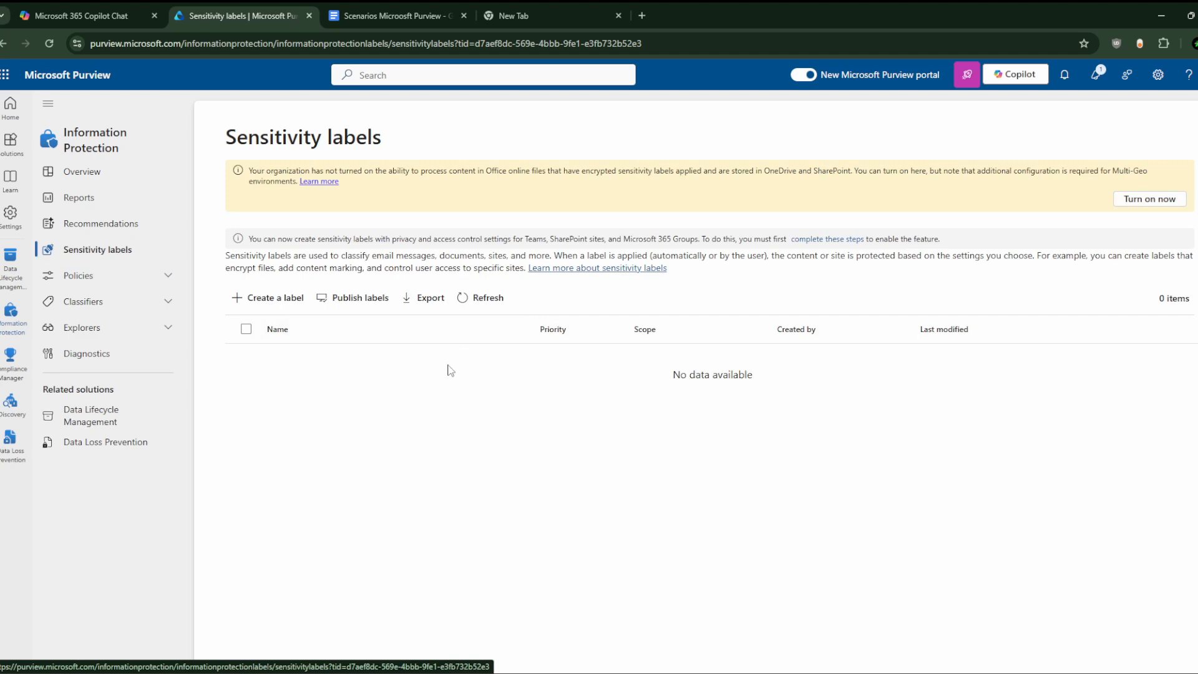
{"action": "left_click", "coordinate": [169, 282]}
{"action": "left_click", "coordinate": [125, 301]}
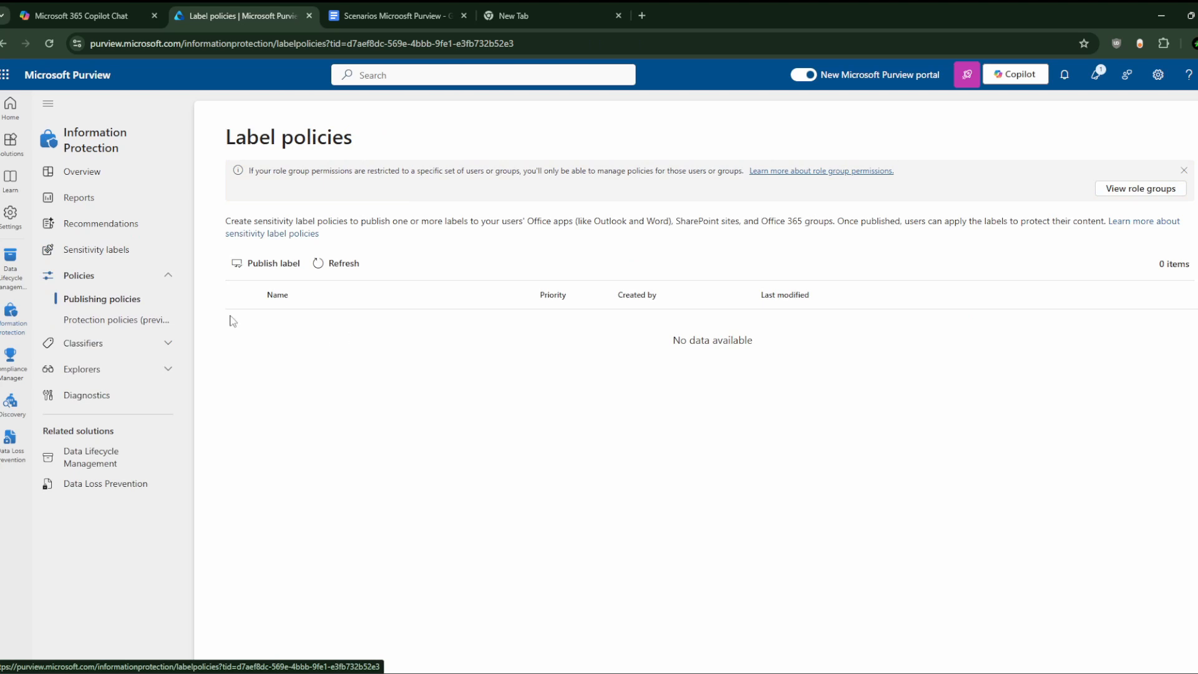
{"action": "left_click", "coordinate": [105, 256]}
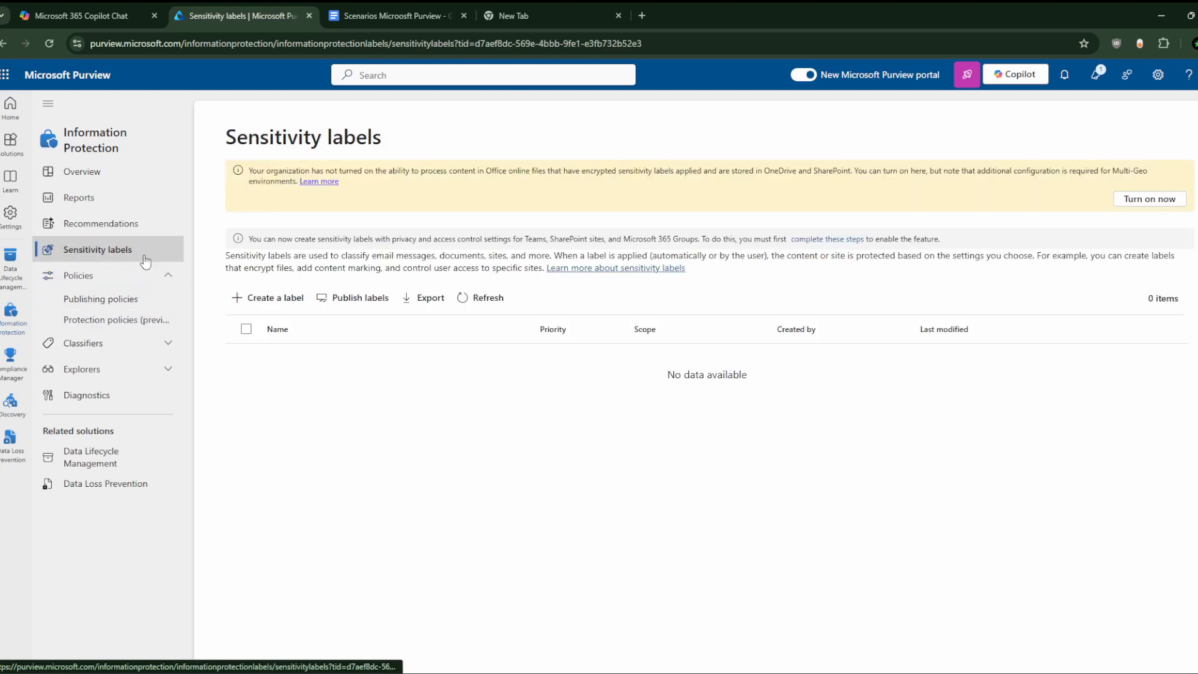
Step: Create a new sensitivity label with name 'Public Label' and display name 'Public'
{"action": "left_click", "coordinate": [284, 297]}
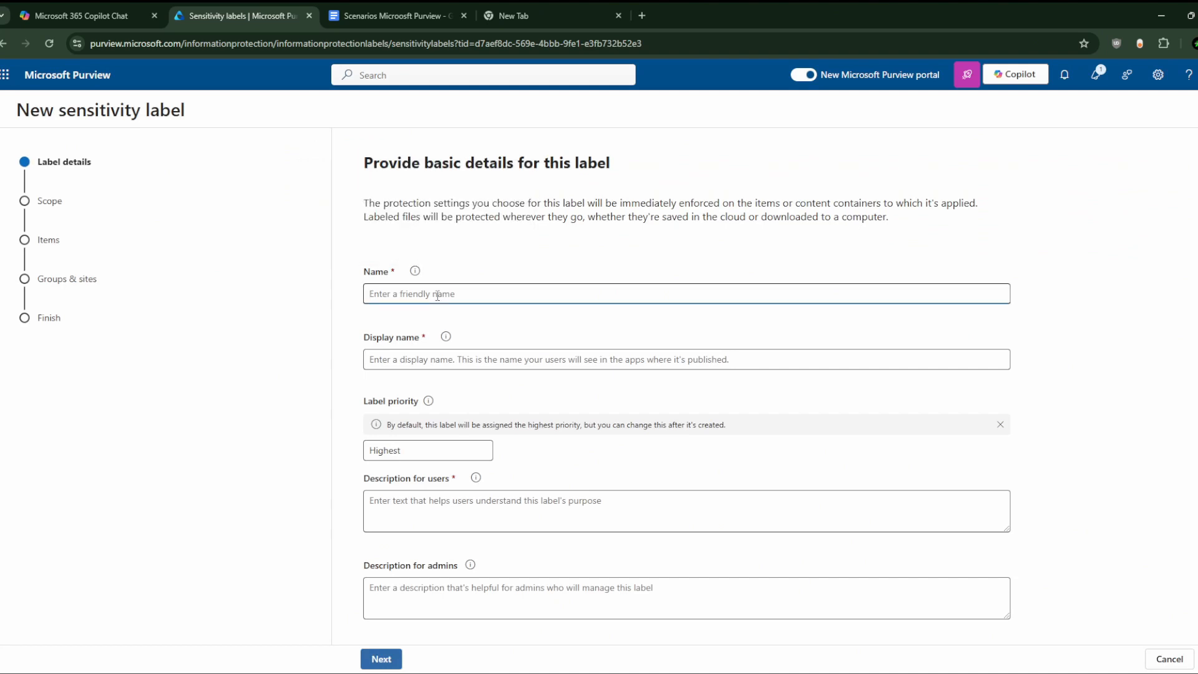
{"action": "type", "text": "Public"}
{"action": "left_click", "coordinate": [412, 353]}
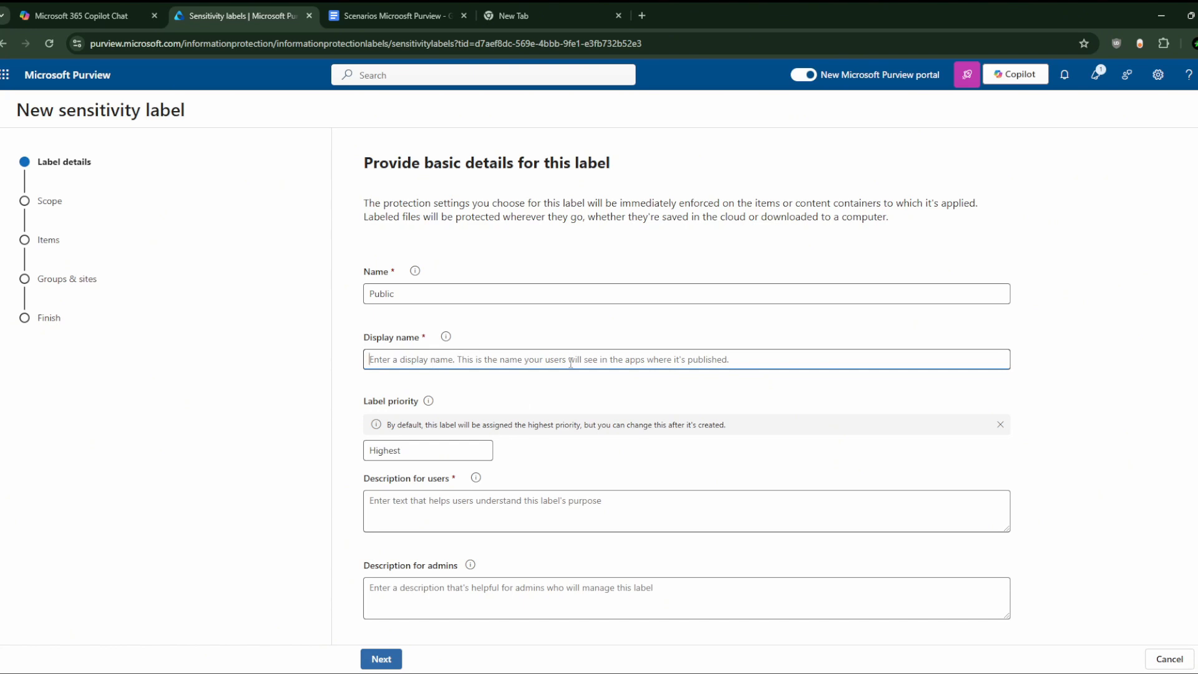
{"action": "left_click", "coordinate": [428, 295]}
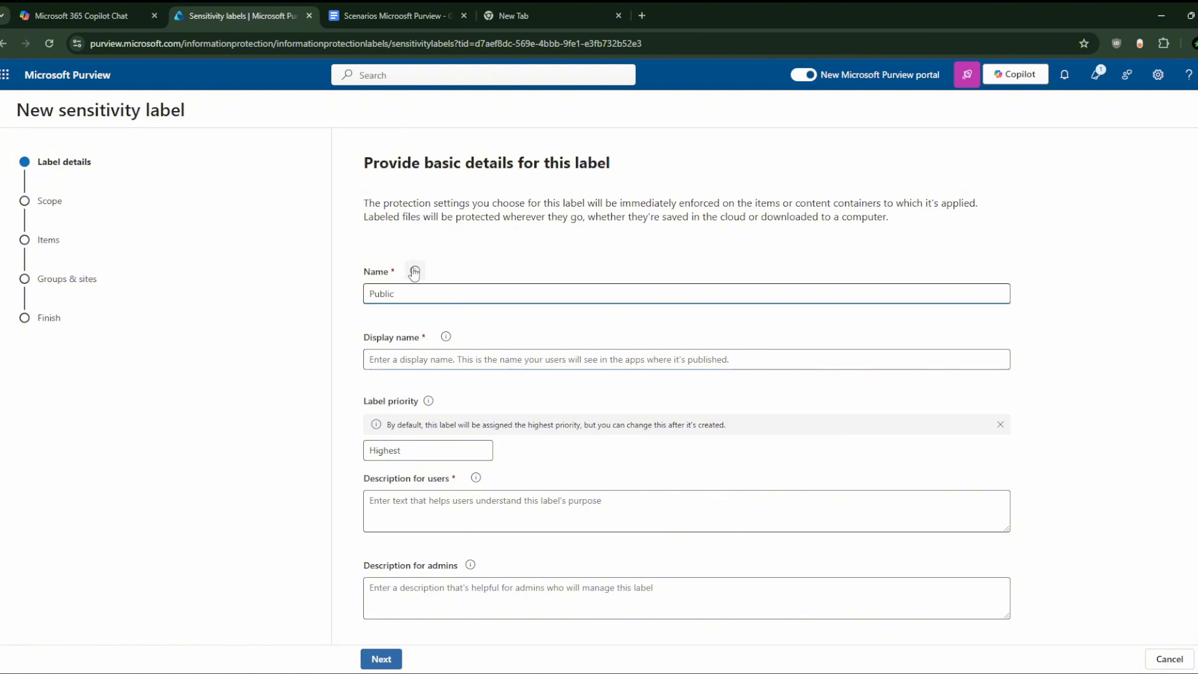
{"action": "mouse_move", "coordinate": [416, 273]}
{"action": "left_click", "coordinate": [431, 358]}
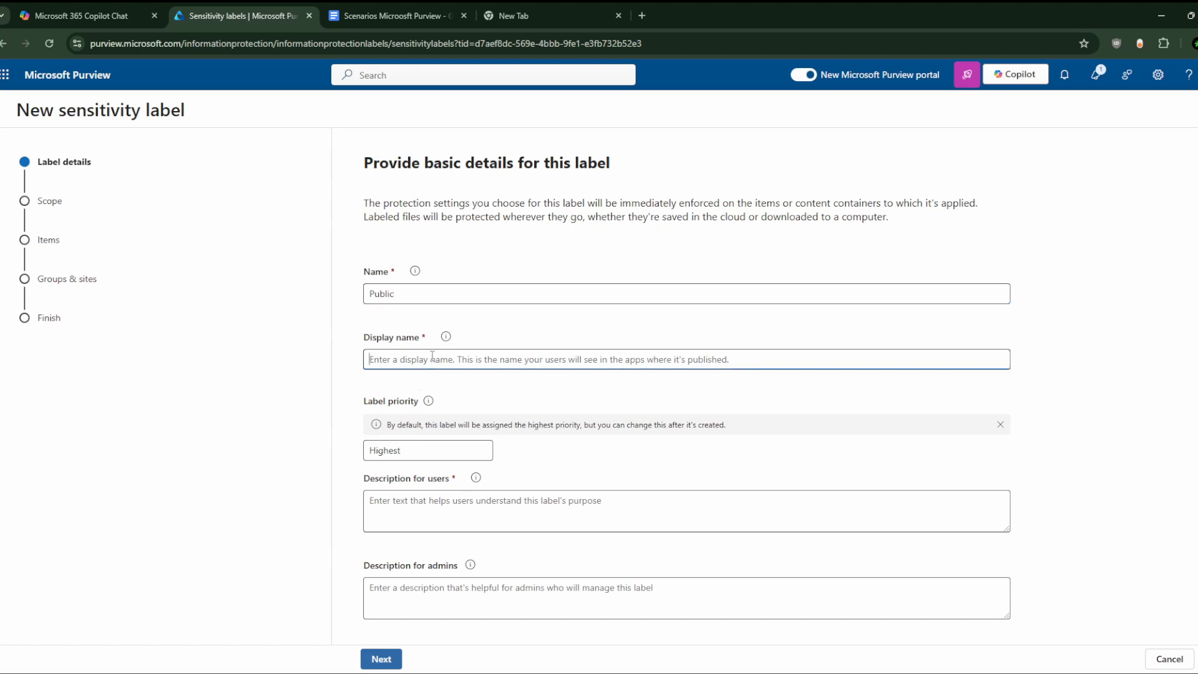
{"action": "left_click", "coordinate": [442, 290]}
{"action": "type", "text": "Label"}
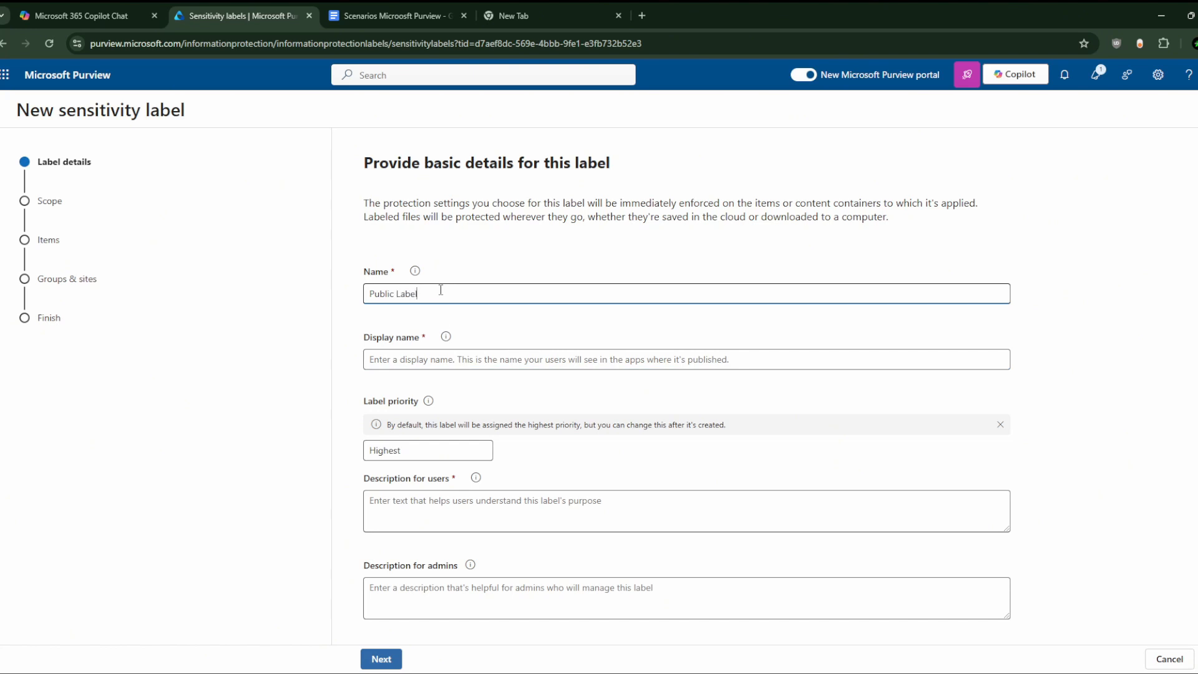
{"action": "left_click", "coordinate": [429, 359]}
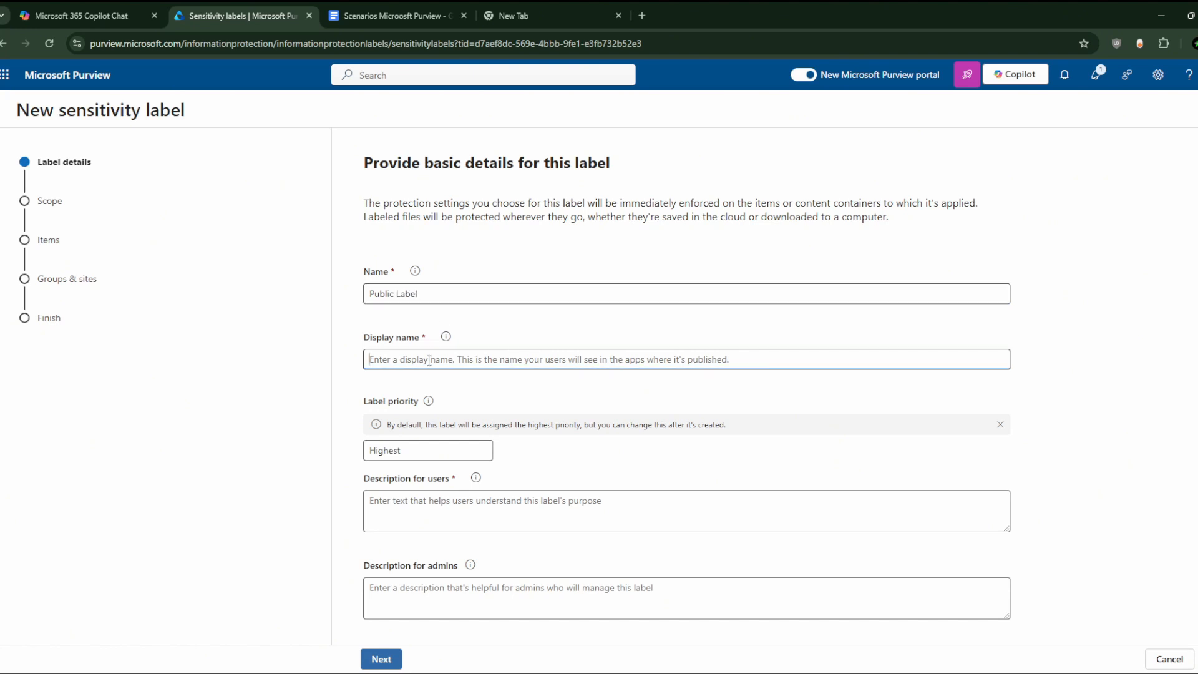
{"action": "type", "text": "Public"}
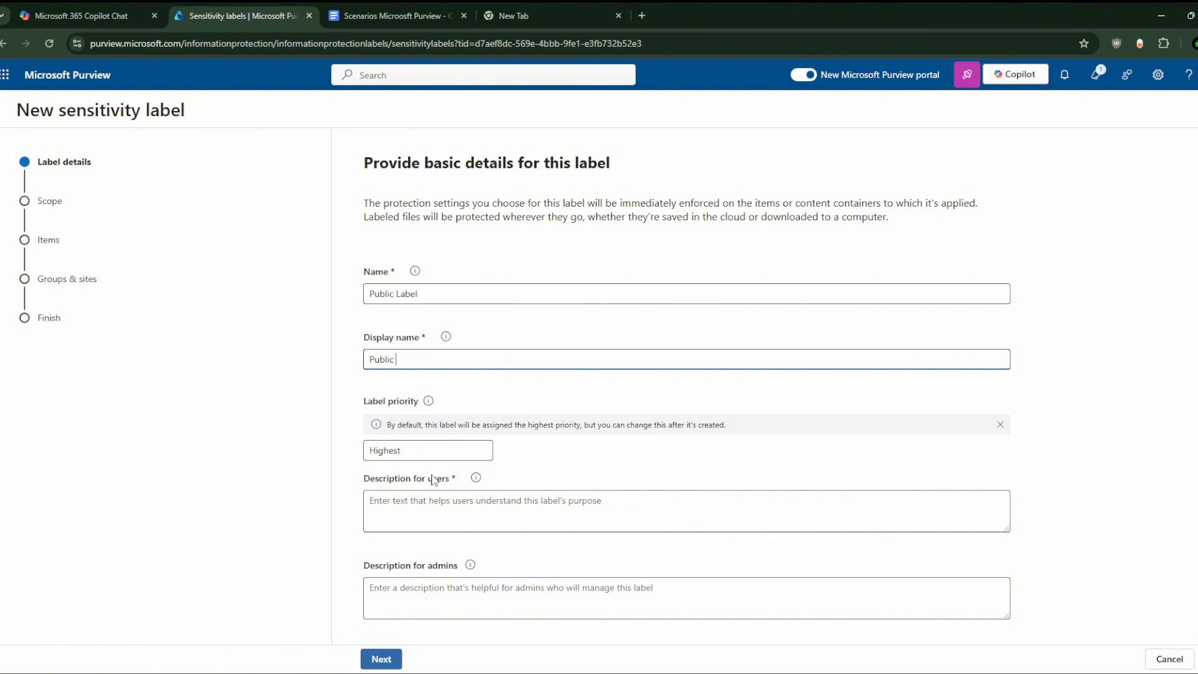
{"action": "left_click", "coordinate": [443, 492]}
Step: Write a user description saying the label lets you share with everybody, no restriction
{"action": "scroll", "coordinate": [442, 490], "scroll_direction": "down", "scroll_amount": 1}
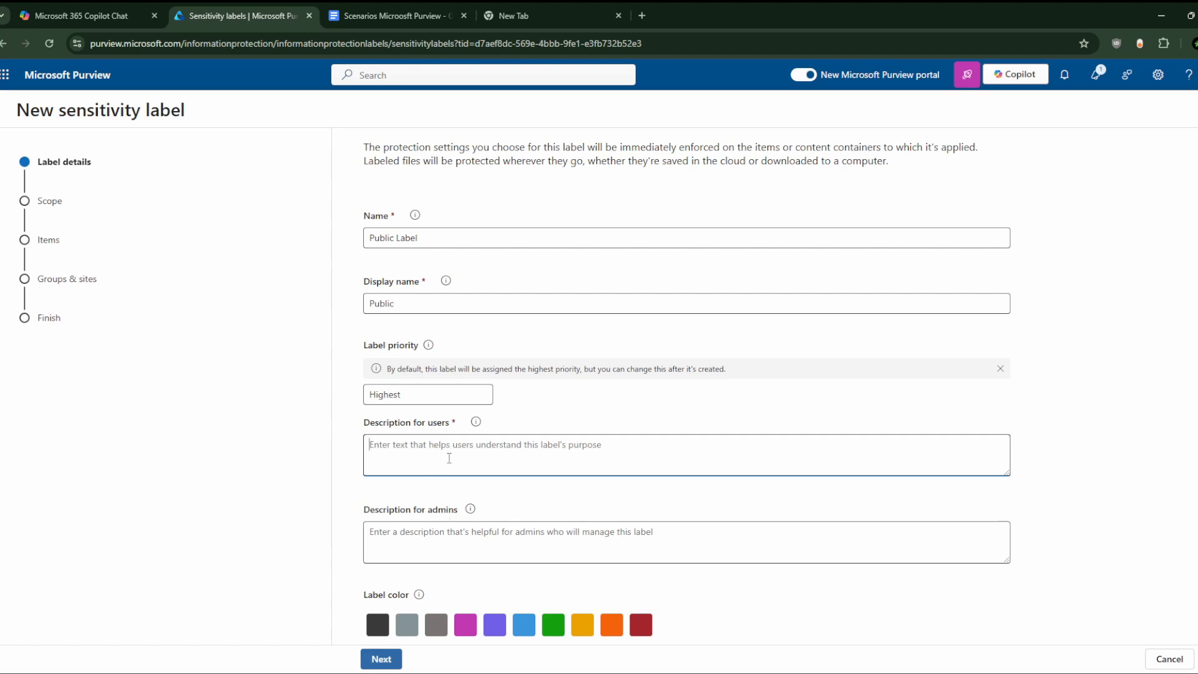
{"action": "type", "text": "this label "}
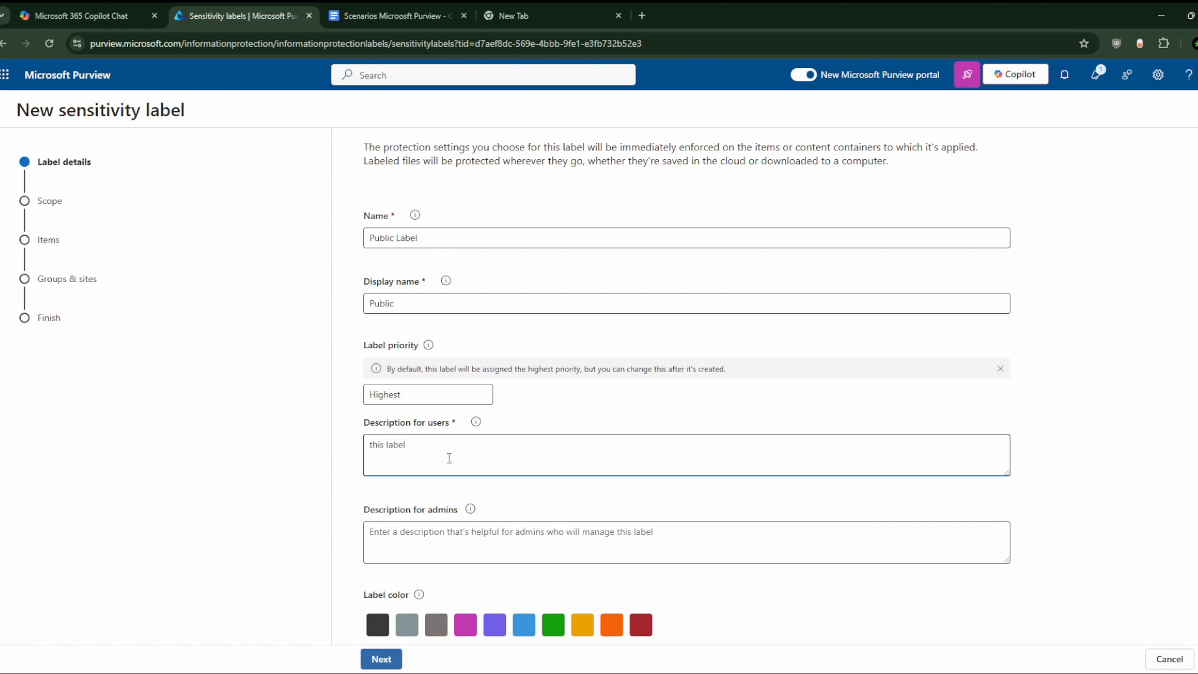
{"action": "type", "text": "inten"}
{"action": "key", "text": "BackSpace"}
{"action": "key", "text": "BackSpace"}
{"action": "key", "text": "BackSpace"}
{"action": "key", "text": "BackSpace"}
{"action": "type", "text": "et you handle"}
{"action": "key", "text": "BackSpace"}
{"action": "key", "text": "BackSpace"}
{"action": "key", "text": "BackSpace"}
{"action": "key", "text": "BackSpace"}
{"action": "key", "text": "BackSpace"}
{"action": "key", "text": "BackSpace"}
{"action": "type", "text": "share "}
{"action": "type", "text": "it to every"}
{"action": "type", "text": "body u de"}
{"action": "type", "text": "sir"}
{"action": "key", "text": "BackSpace"}
{"action": "key", "text": "BackSpace"}
{"action": "key", "text": "BackSpace"}
{"action": "key", "text": "BackSpace"}
{"action": "key", "text": "BackSpace"}
{"action": "type", "text": "want.... no restr"}
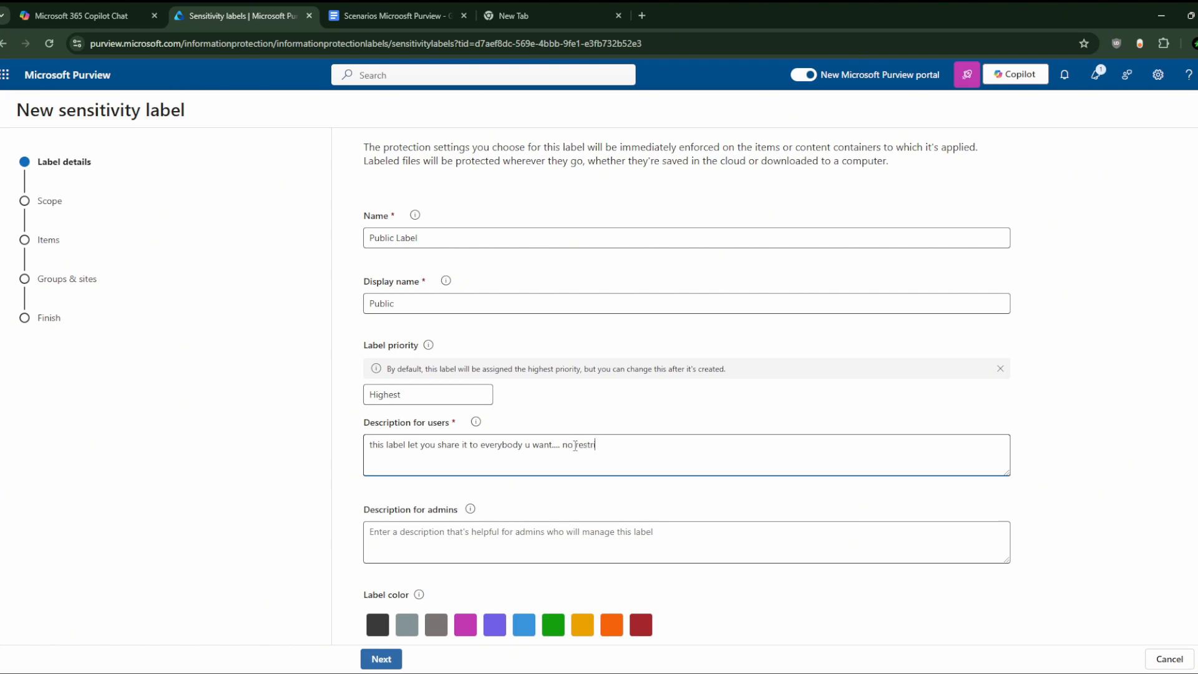
{"action": "type", "text": "iction ! :)"}
Step: Pick the green label colour and begin the admin description 'public u already know'
{"action": "left_click", "coordinate": [582, 536]}
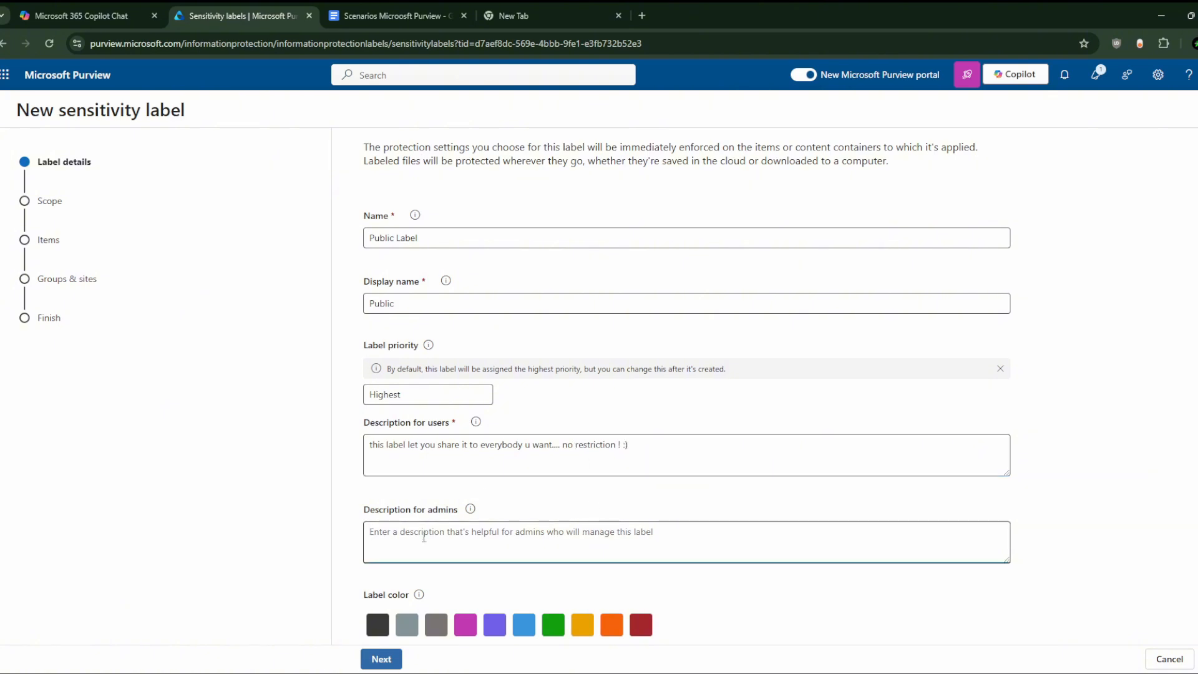
{"action": "left_click", "coordinate": [553, 624]}
{"action": "left_click", "coordinate": [397, 540]}
{"action": "type", "text": "public u a"}
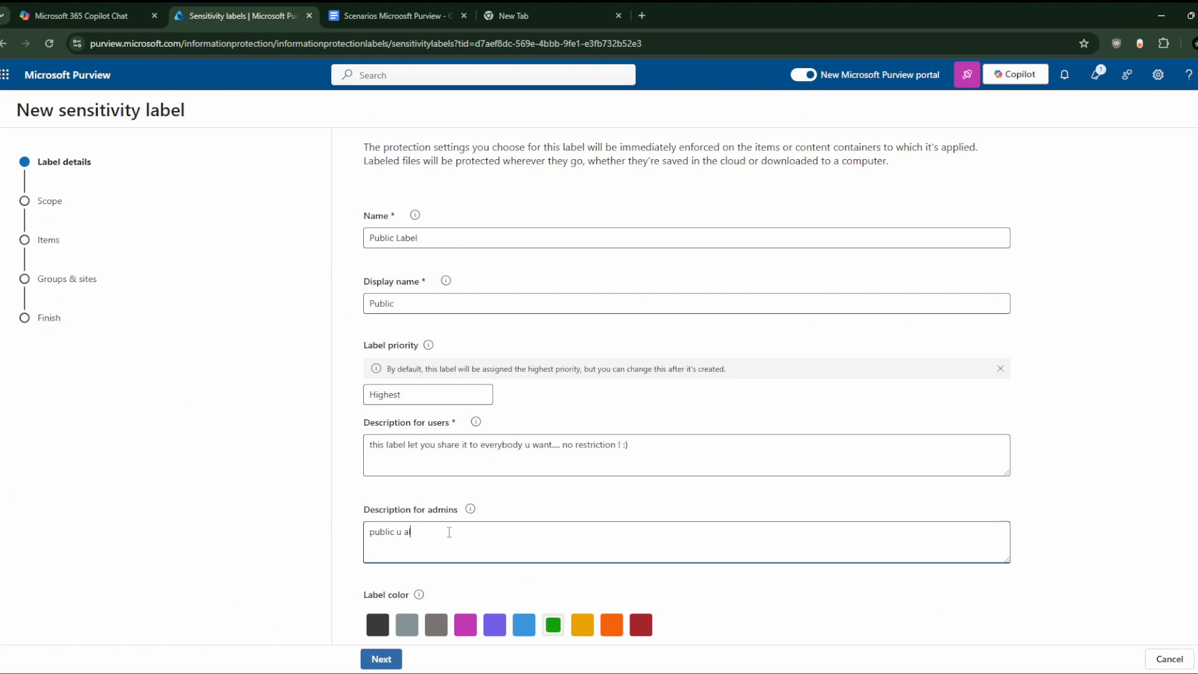
{"action": "type", "text": "lready know ;)"}
Step: On the Scope step, dismiss the extend-labels note and untick Meetings, keeping Files and Emails
{"action": "left_click", "coordinate": [380, 659]}
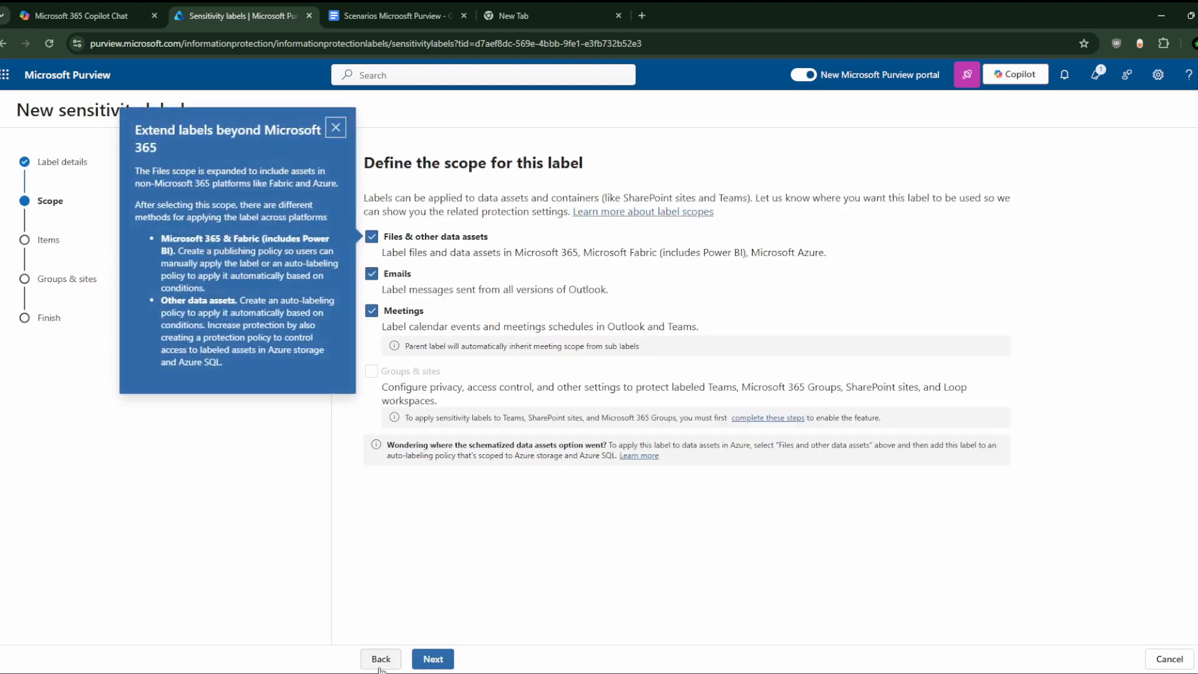
{"action": "left_click", "coordinate": [337, 128]}
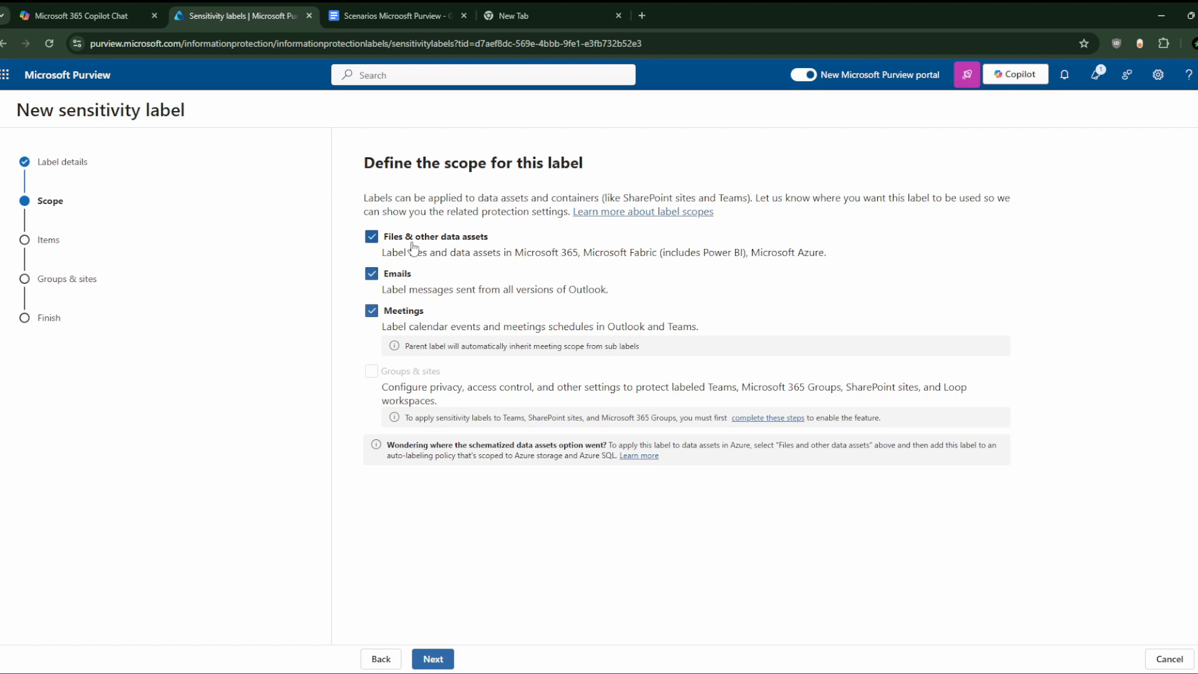
{"action": "left_click", "coordinate": [373, 311]}
Step: On the Items step, tick Control access and Apply content marking
{"action": "left_click", "coordinate": [450, 652]}
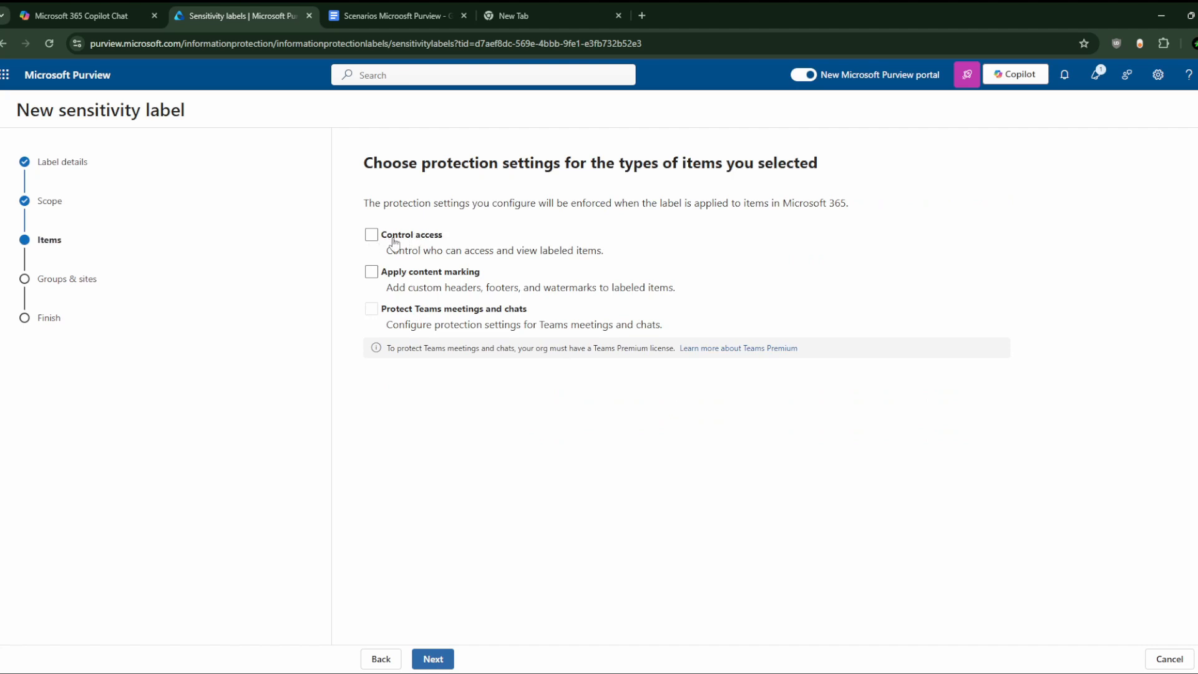
{"action": "left_click", "coordinate": [371, 235]}
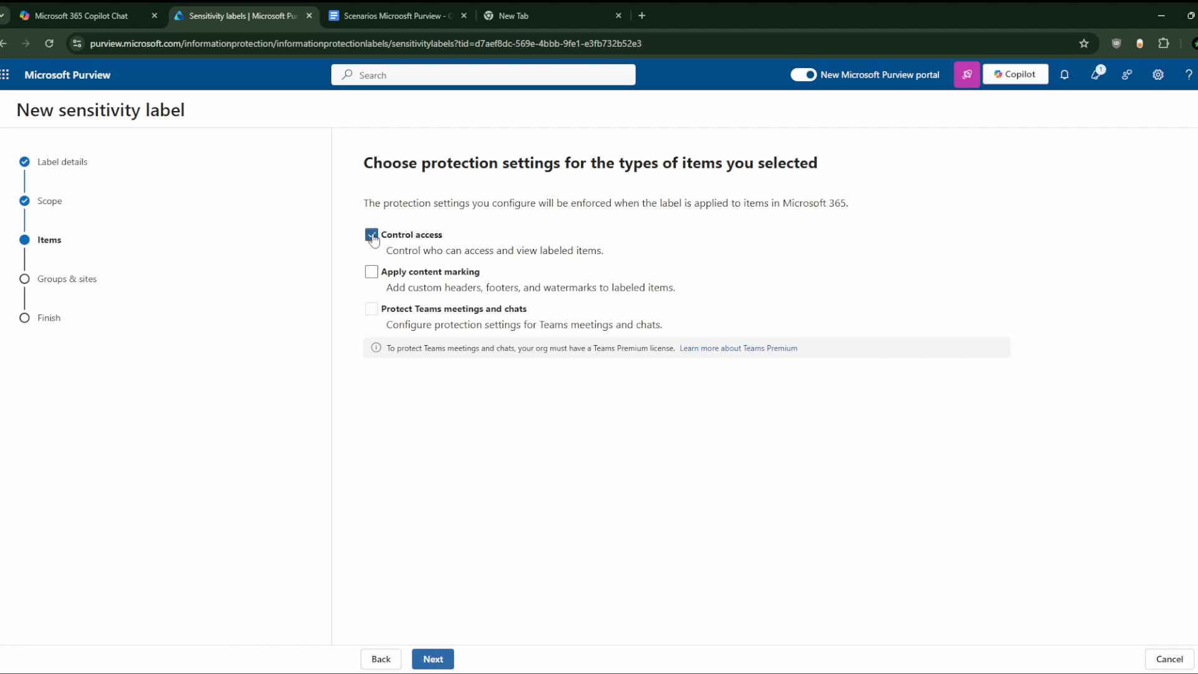
{"action": "left_click", "coordinate": [373, 281]}
Step: Load the Microsoft Purview settings page in a new browser tab
{"action": "left_click", "coordinate": [555, 2]}
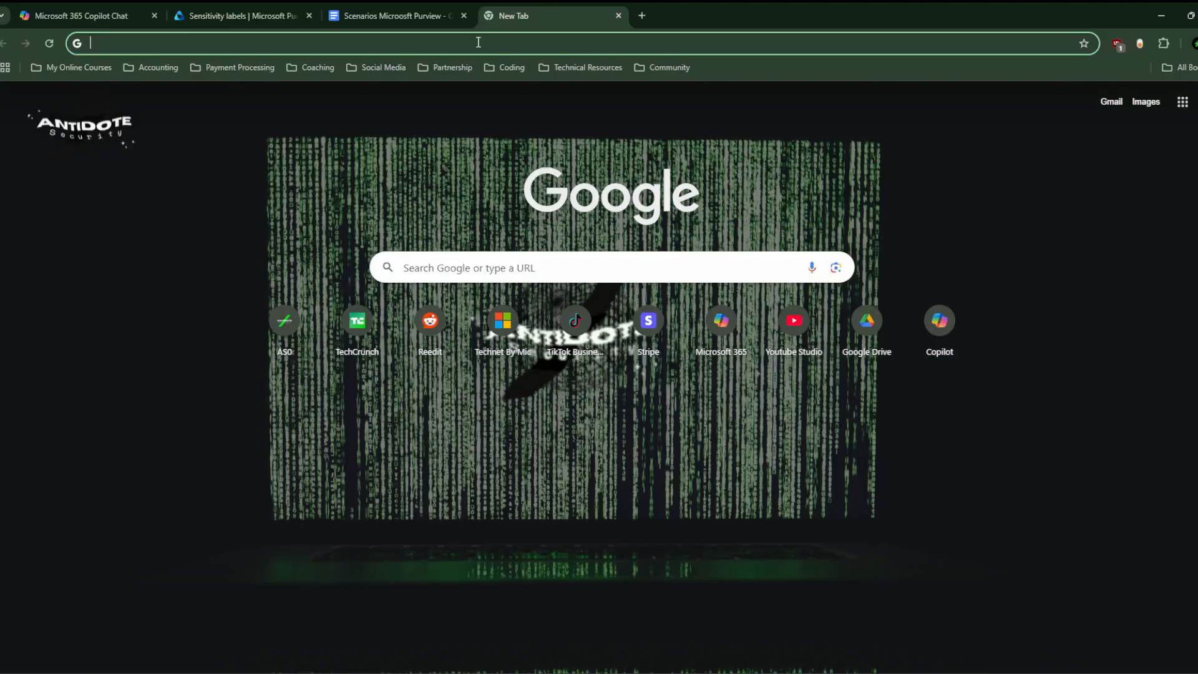
{"action": "type", "text": "pu"}
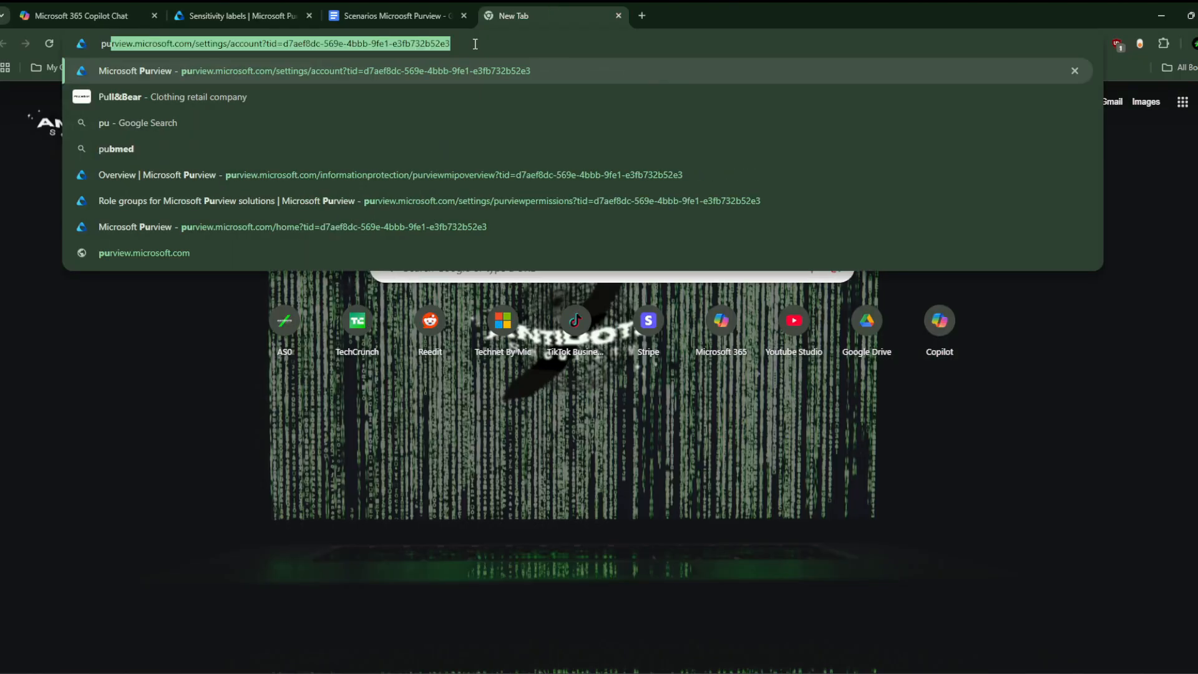
{"action": "key", "text": "Return"}
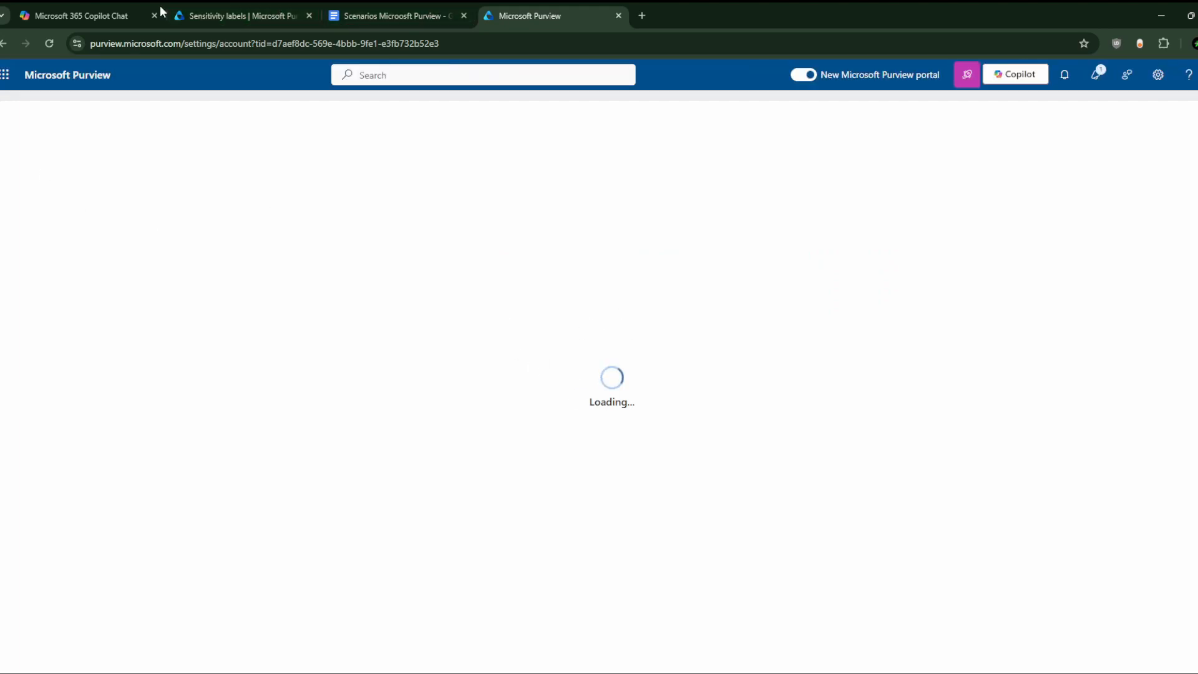
{"action": "left_click", "coordinate": [210, 3]}
{"action": "left_click", "coordinate": [516, 17]}
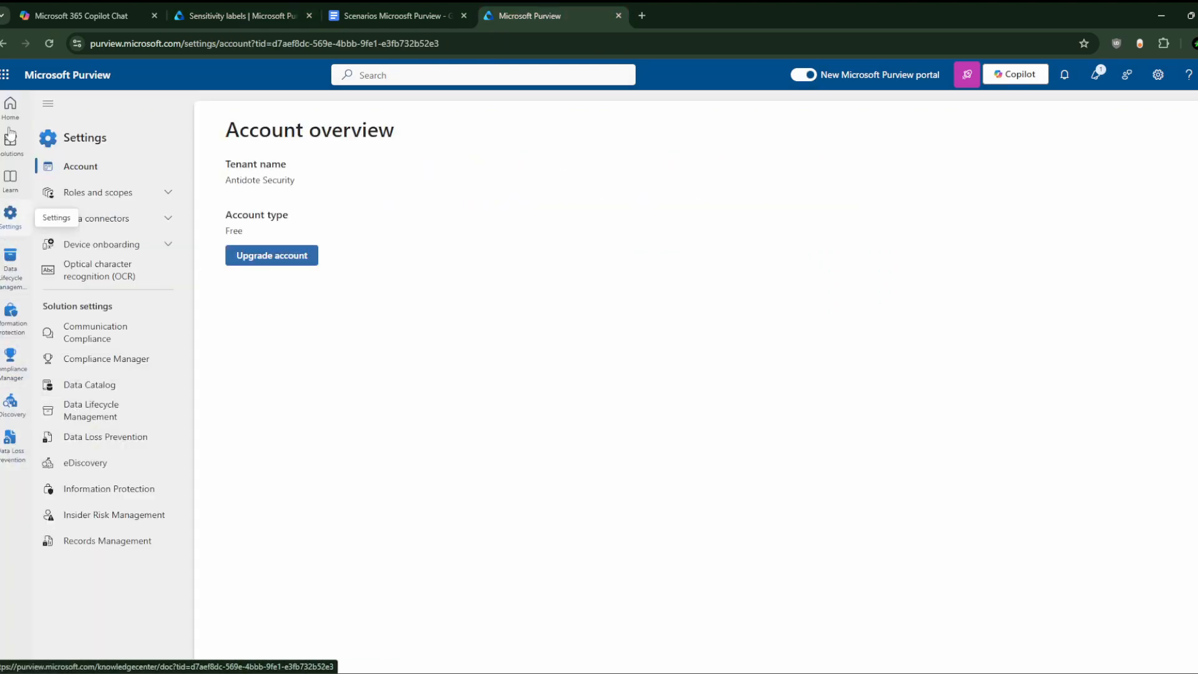
Step: Check the Compliance Administrator role group's roles under Roles and scopes, then return to the label wizard
{"action": "left_click", "coordinate": [91, 193]}
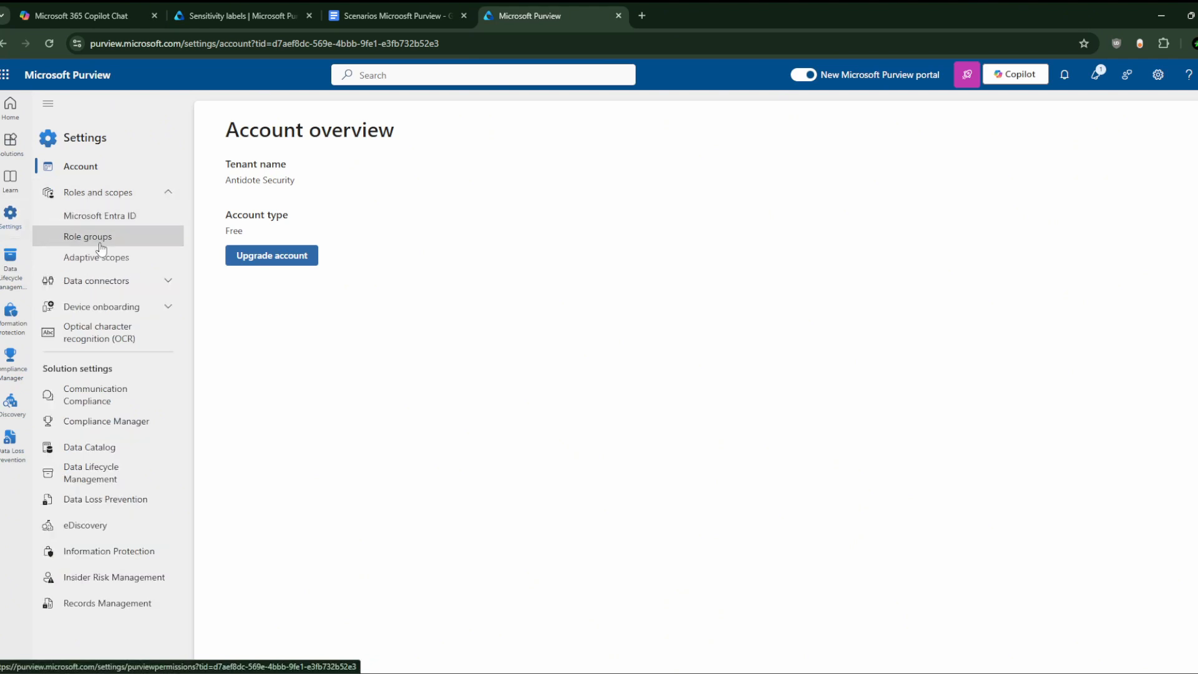
{"action": "left_click", "coordinate": [88, 237]}
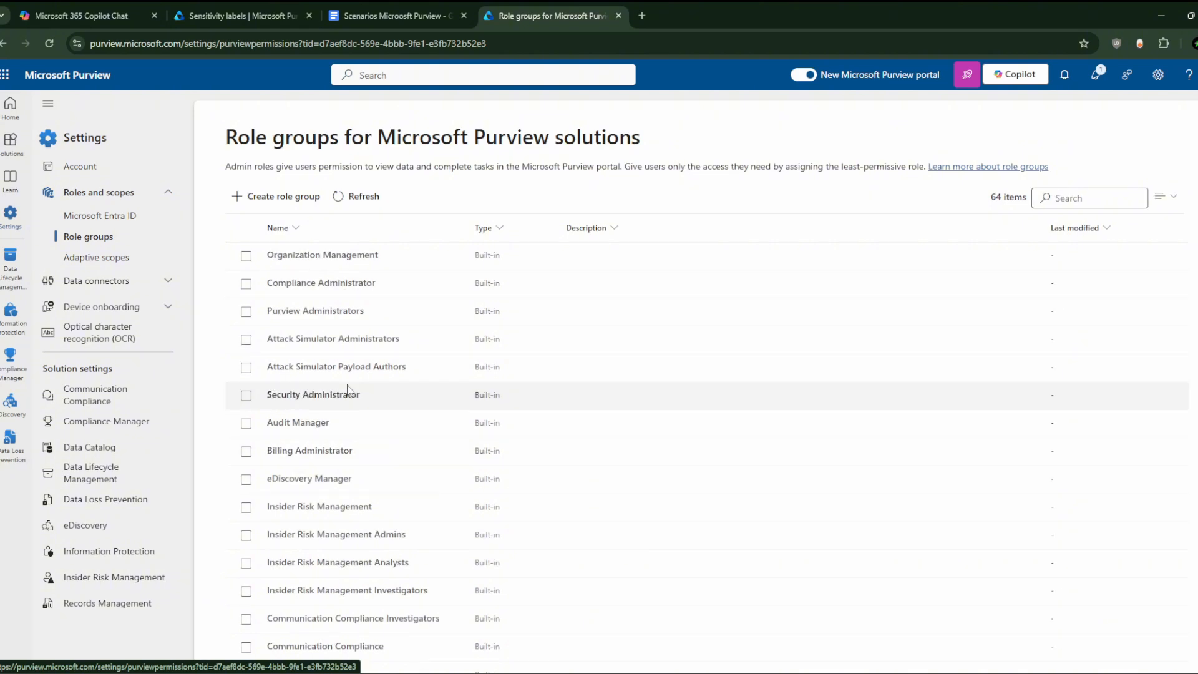
{"action": "scroll", "coordinate": [347, 392], "scroll_direction": "down", "scroll_amount": 5}
{"action": "scroll", "coordinate": [350, 350], "scroll_direction": "up", "scroll_amount": 5}
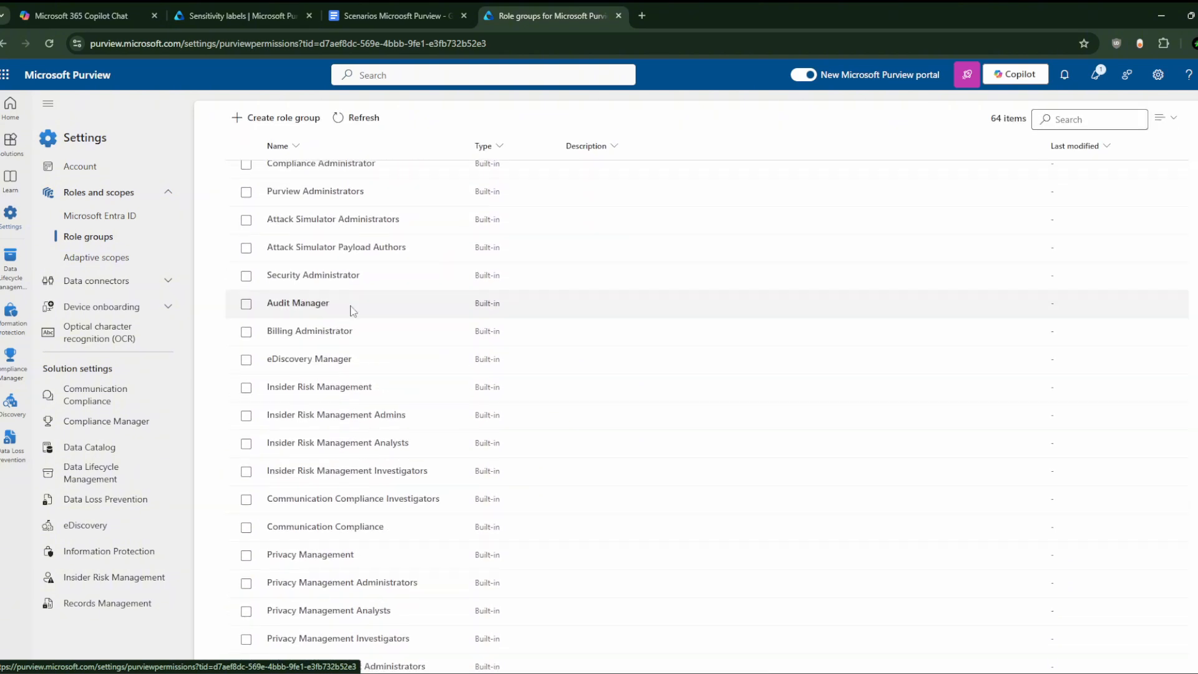
{"action": "left_click", "coordinate": [380, 267]}
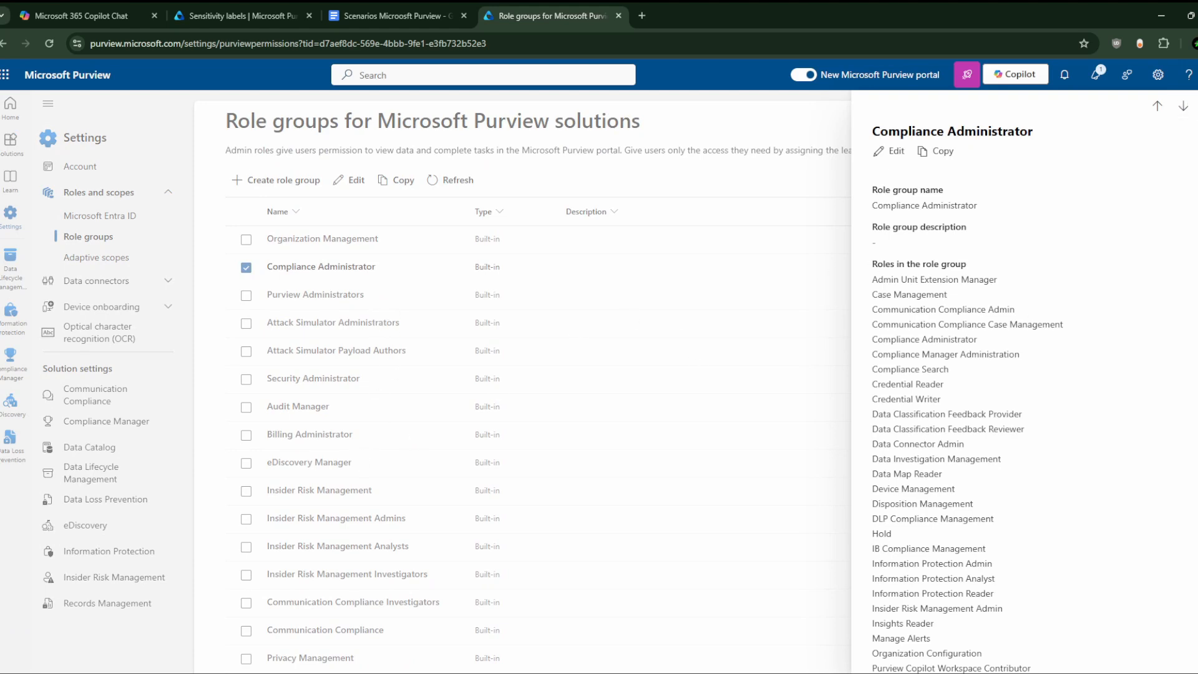
{"action": "key", "text": "Escape"}
{"action": "left_click", "coordinate": [425, 1]}
{"action": "left_click", "coordinate": [245, 2]}
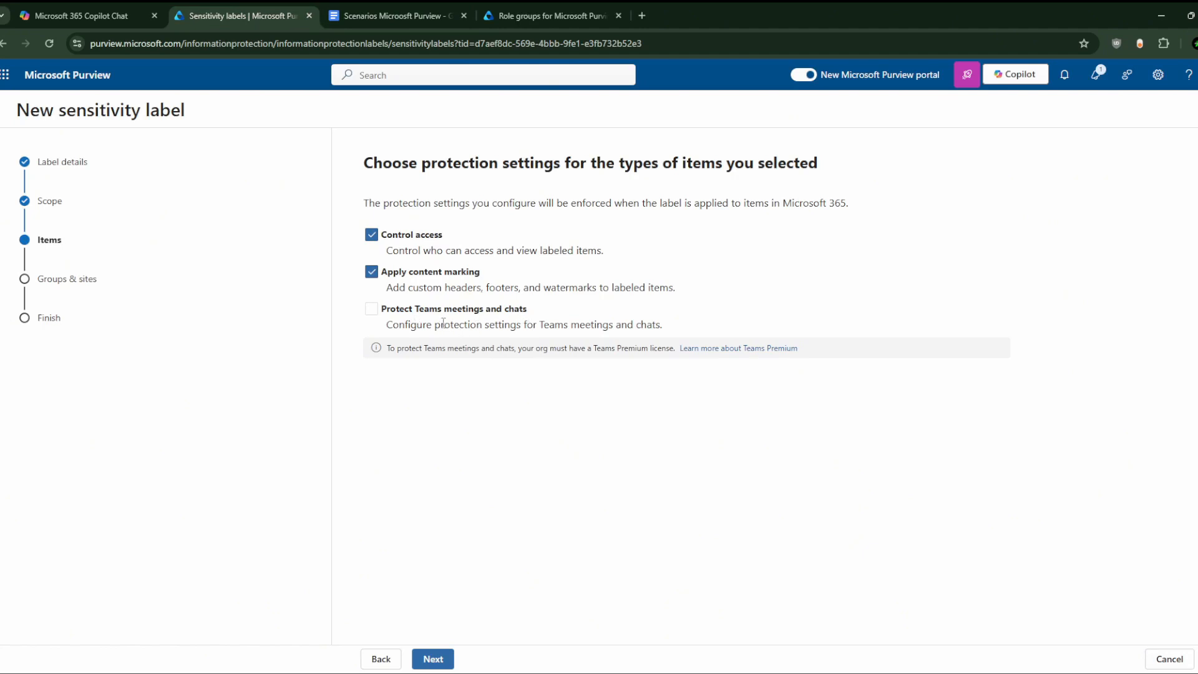
Step: Highlight the Teams Premium license requirement sentence, then return to the sensitivity label wizard
{"action": "left_click_drag", "start_coordinate": [388, 348], "coordinate": [678, 347]}
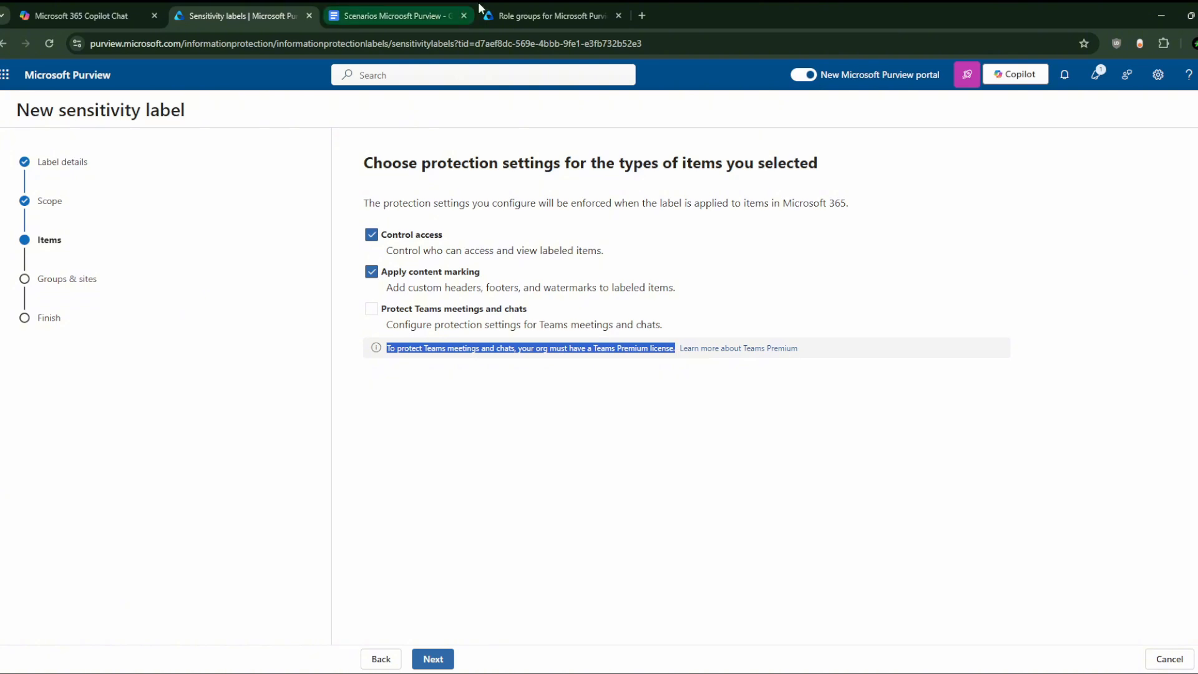
{"action": "left_click", "coordinate": [440, 9]}
{"action": "left_click", "coordinate": [508, 12]}
{"action": "left_click", "coordinate": [261, 8]}
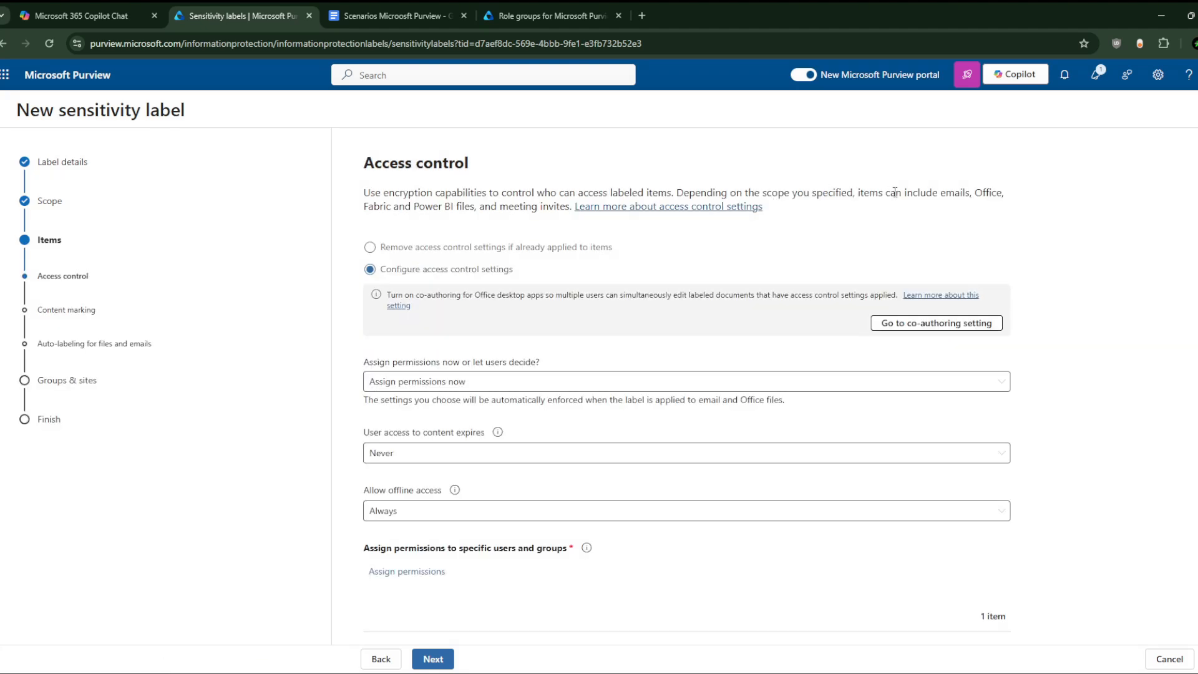
Step: Switch Access control to removing settings, then back to Configure access control settings
{"action": "scroll", "coordinate": [456, 288], "scroll_direction": "down", "scroll_amount": 1}
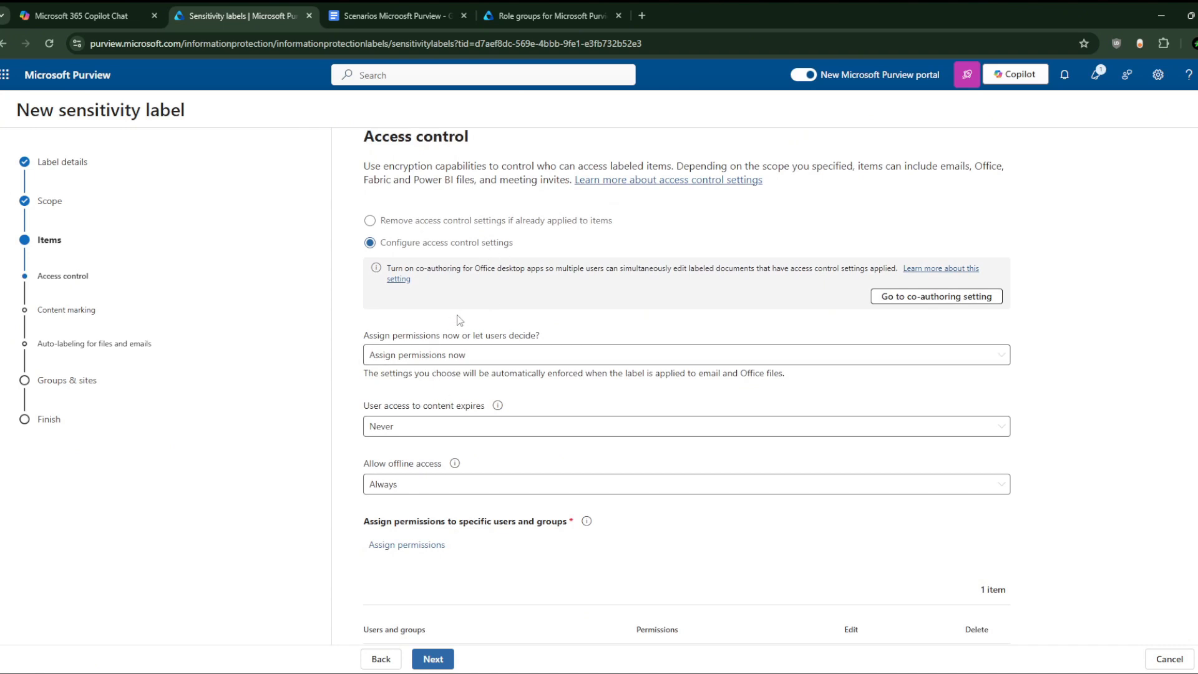
{"action": "scroll", "coordinate": [467, 371], "scroll_direction": "down", "scroll_amount": 3}
{"action": "scroll", "coordinate": [465, 434], "scroll_direction": "down", "scroll_amount": 1}
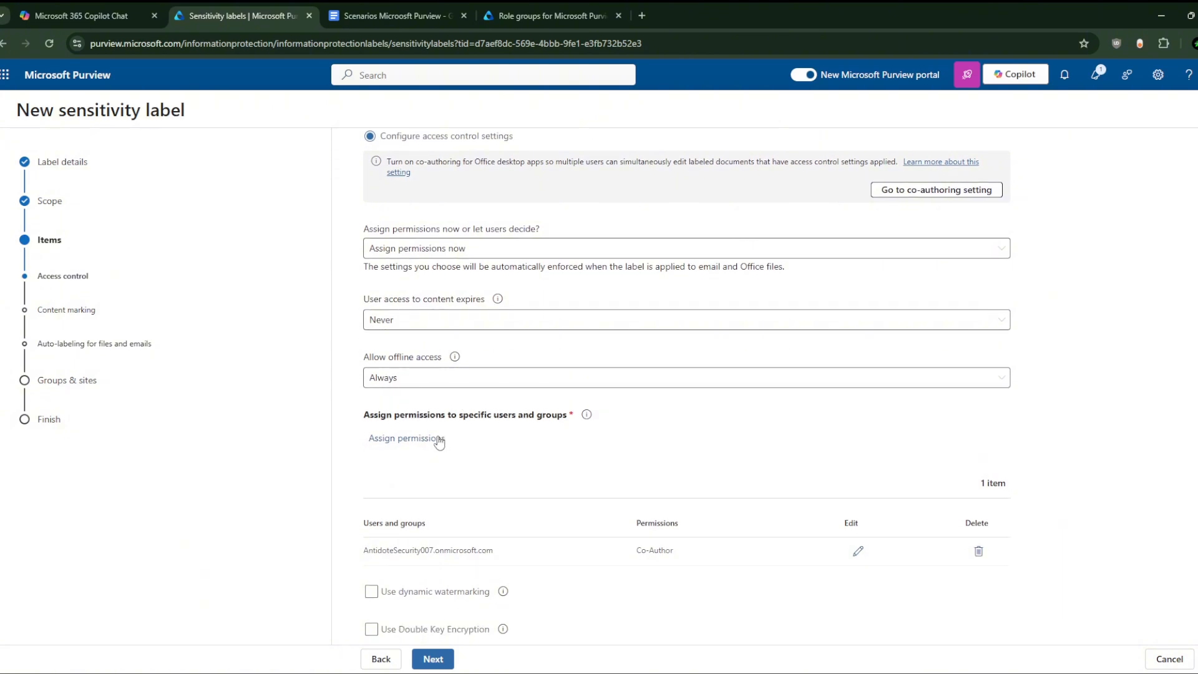
{"action": "scroll", "coordinate": [439, 441], "scroll_direction": "up", "scroll_amount": 3}
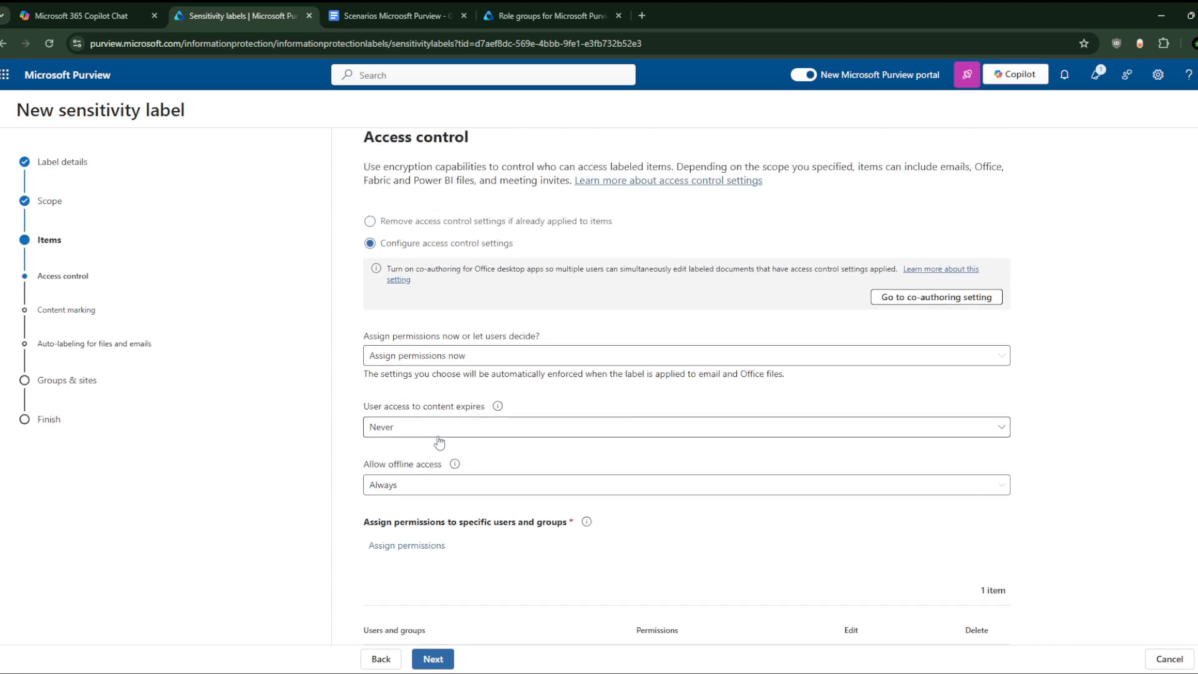
{"action": "scroll", "coordinate": [439, 442], "scroll_direction": "up", "scroll_amount": 1}
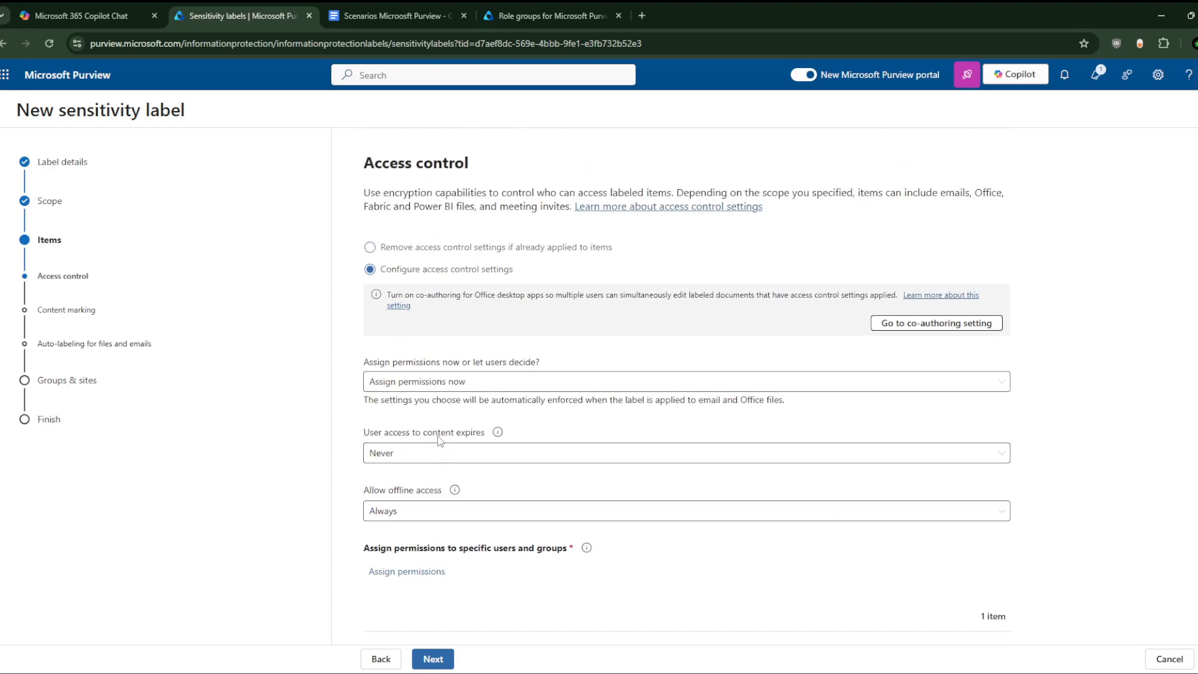
{"action": "left_click", "coordinate": [370, 247]}
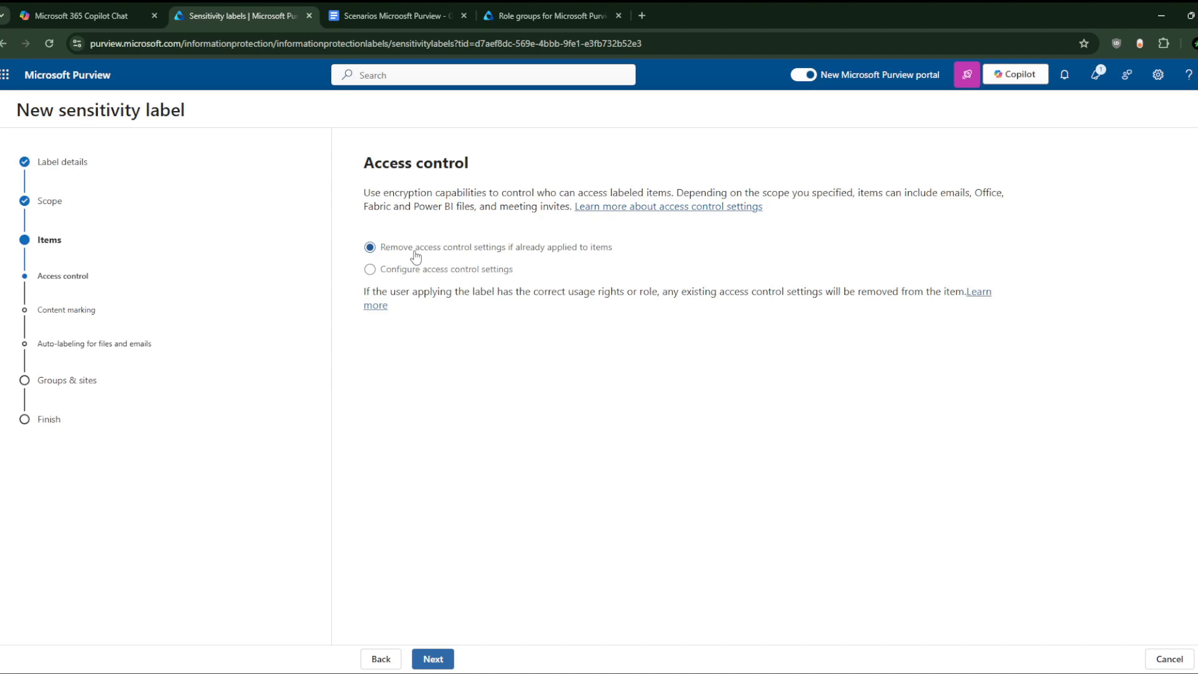
{"action": "left_click", "coordinate": [374, 270]}
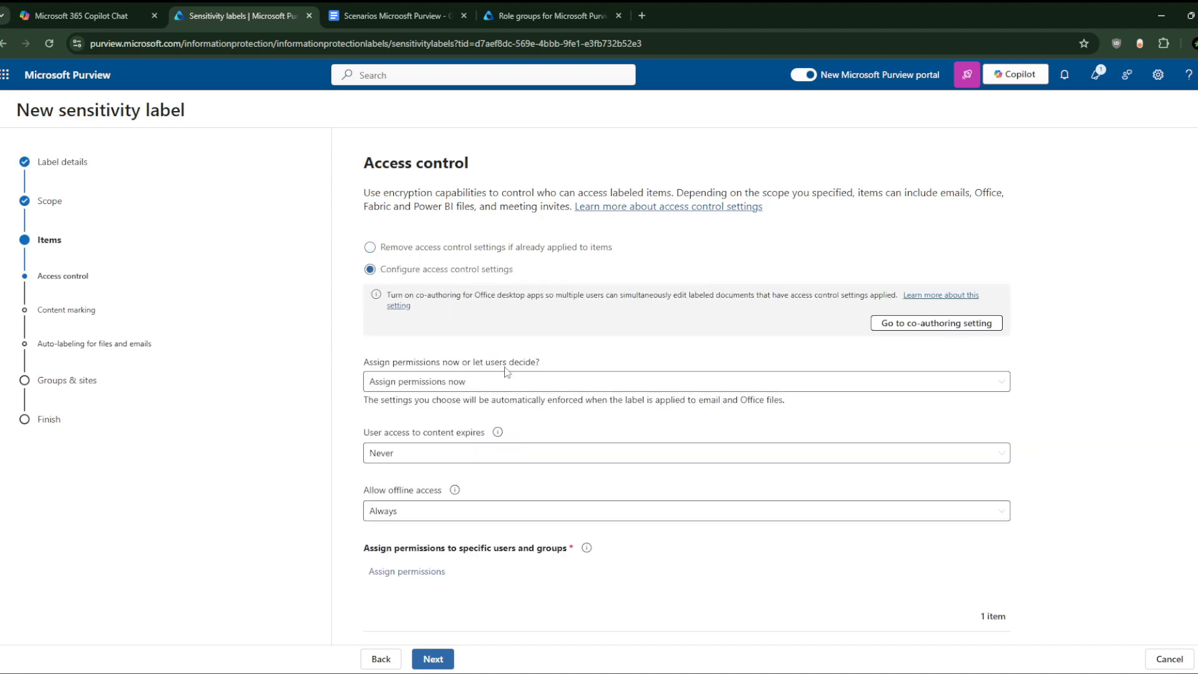
{"action": "scroll", "coordinate": [505, 373], "scroll_direction": "down", "scroll_amount": 2}
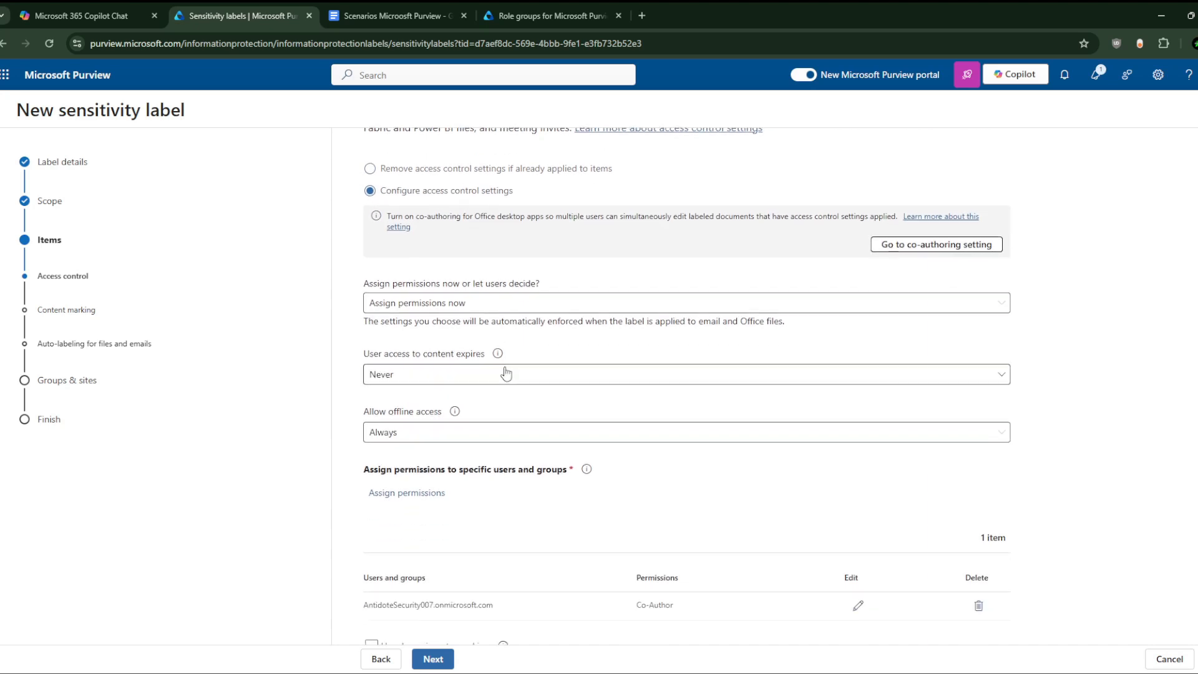
{"action": "scroll", "coordinate": [503, 375], "scroll_direction": "up", "scroll_amount": 1}
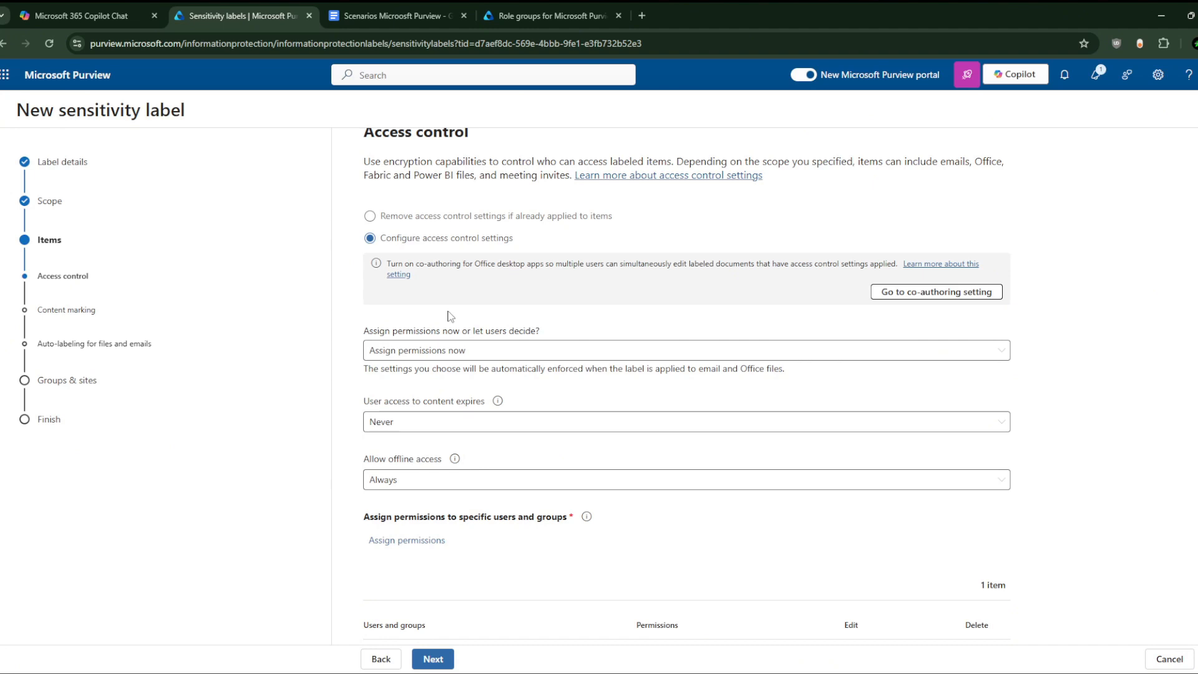
Step: In Label details, prefix 'Extreme' to Name and Display name: Extreme Public Label, Extreme Public
{"action": "left_click", "coordinate": [56, 163]}
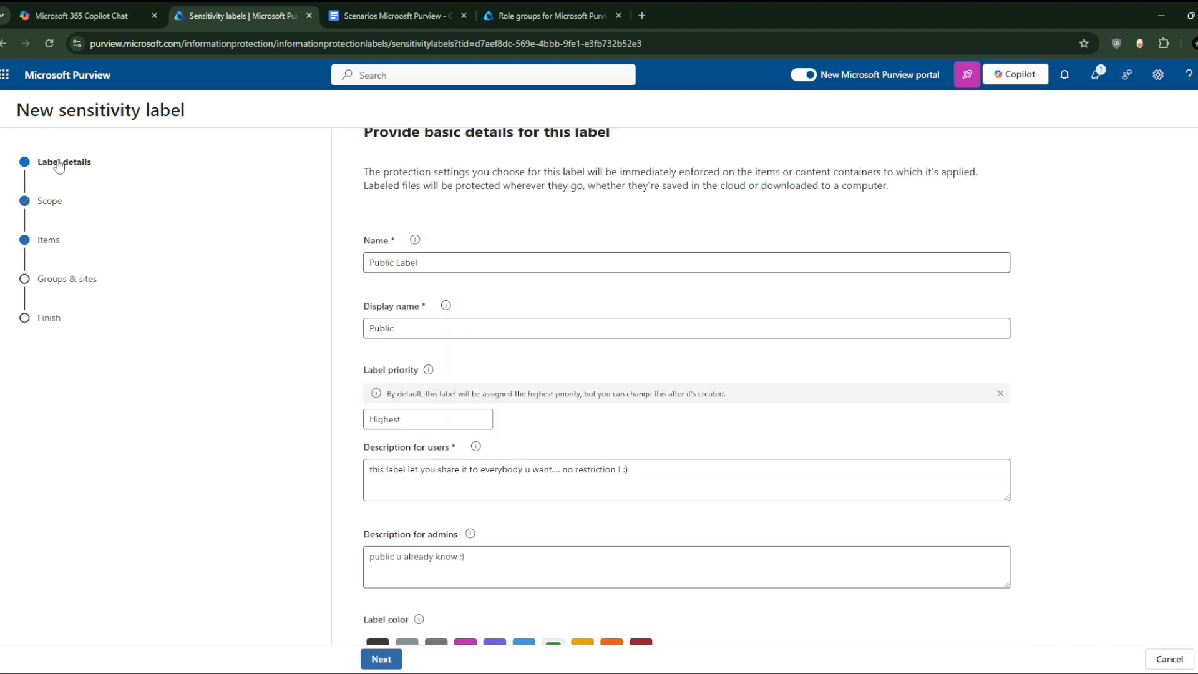
{"action": "left_click", "coordinate": [371, 262]}
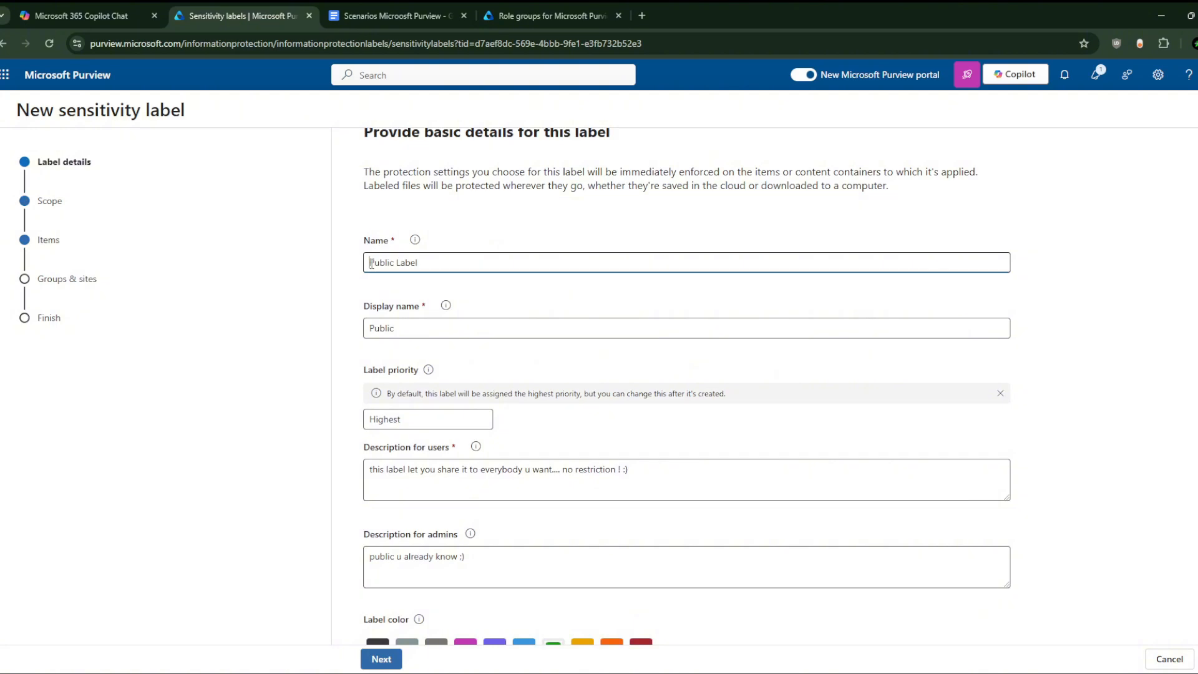
{"action": "type", "text": "Extreme"}
{"action": "left_click", "coordinate": [393, 329]}
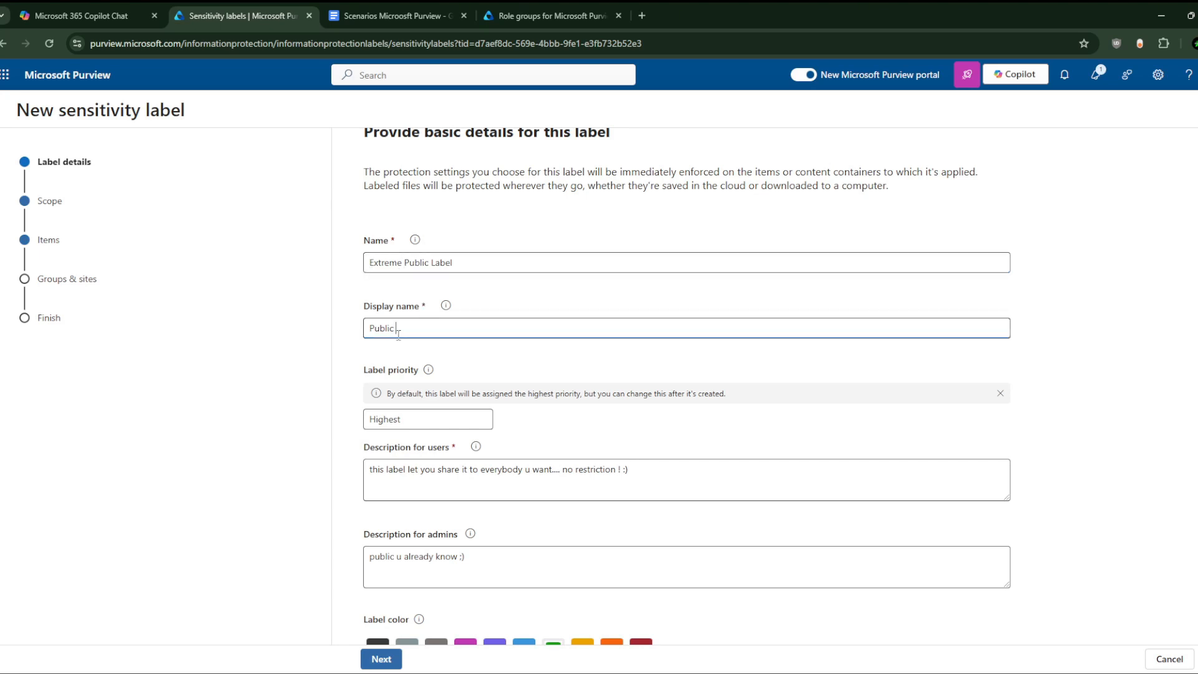
{"action": "left_click", "coordinate": [389, 335]}
{"action": "type", "text": "Extreme"}
{"action": "mouse_move", "coordinate": [446, 309]}
{"action": "scroll", "coordinate": [493, 464], "scroll_direction": "down", "scroll_amount": 1}
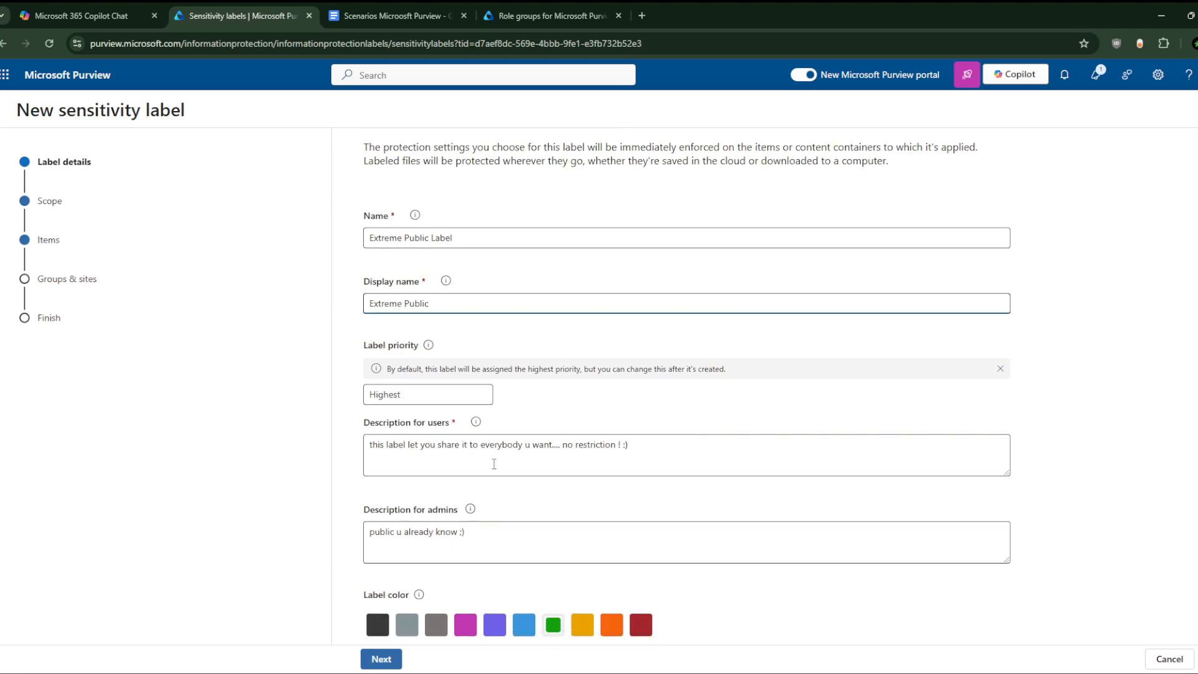
{"action": "mouse_move", "coordinate": [471, 505]}
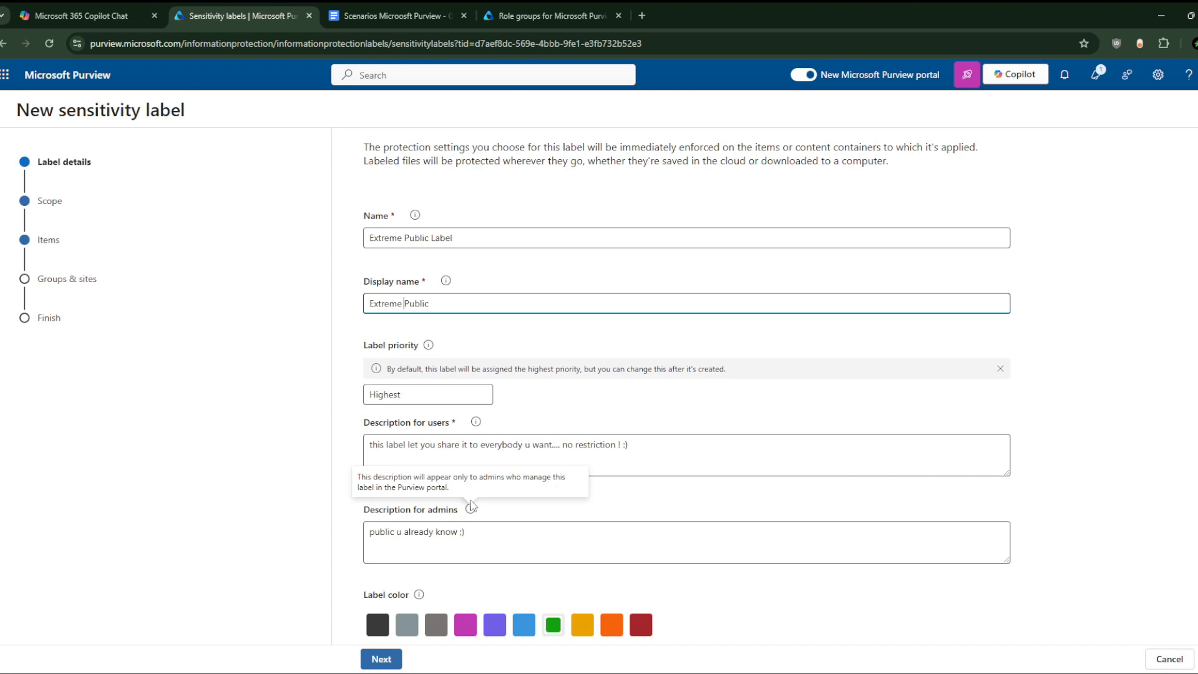
{"action": "left_click", "coordinate": [48, 243]}
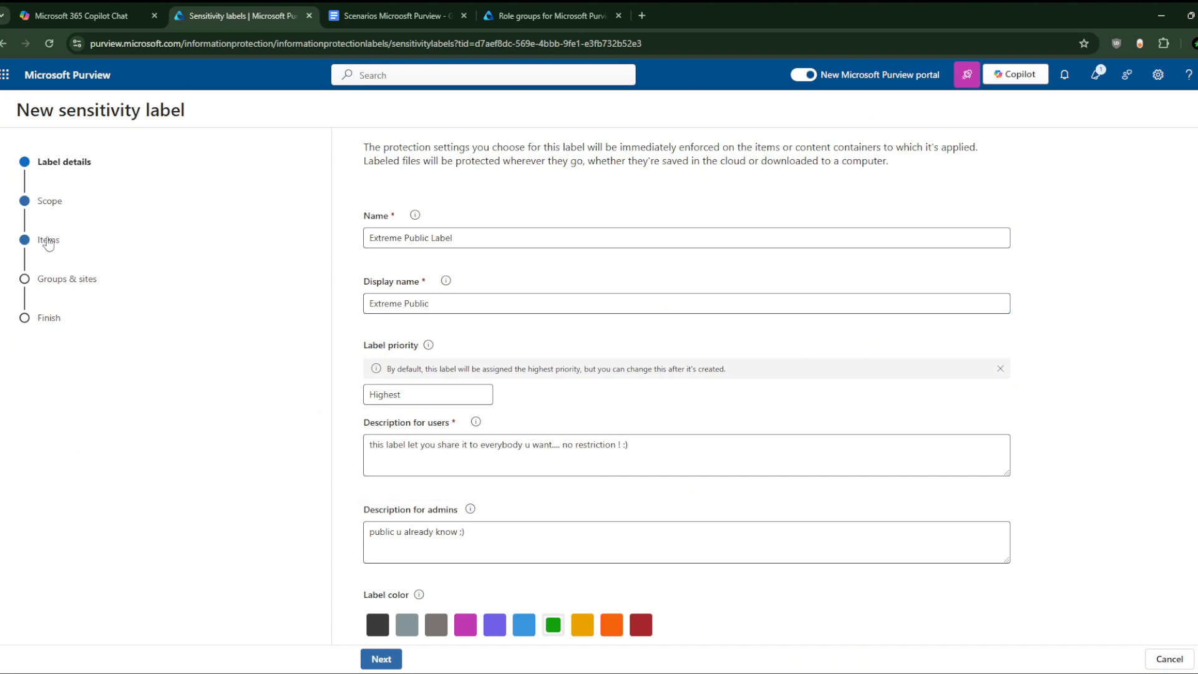
Step: Advance through Scope and Items, then choose 'Remove access control settings if already applied to items'
{"action": "left_click", "coordinate": [382, 658]}
{"action": "left_click", "coordinate": [443, 660]}
{"action": "left_click", "coordinate": [451, 660]}
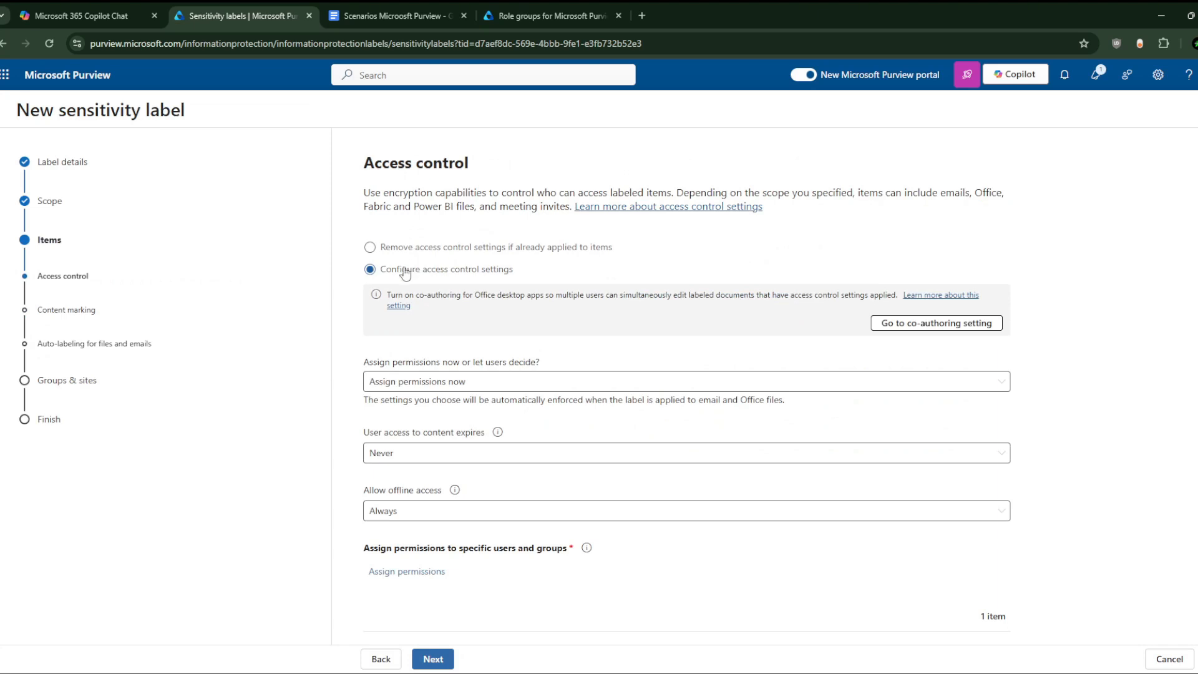
{"action": "left_click", "coordinate": [374, 247]}
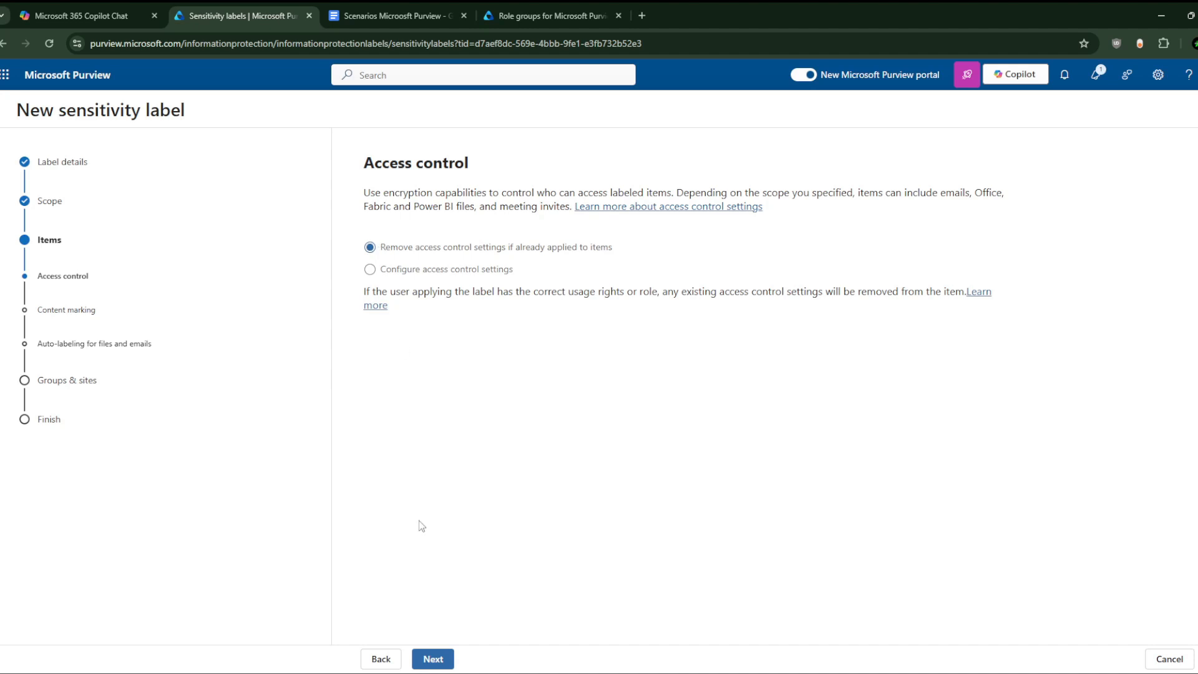
Step: Keep 'Remove access control settings' selected and continue to the Content marking step
{"action": "left_click", "coordinate": [432, 660]}
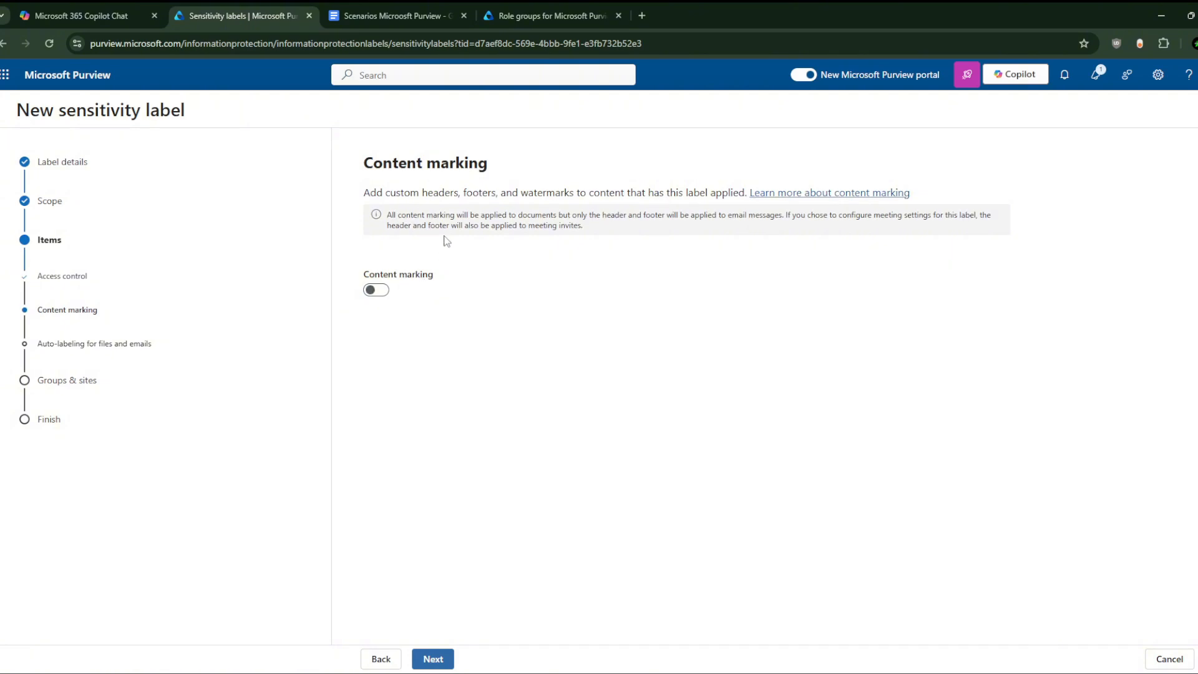
Step: Enable content marking with header 'this is extremely public info with no sensitive data at all ! :)'
{"action": "left_click", "coordinate": [378, 291]}
{"action": "left_click", "coordinate": [394, 375]}
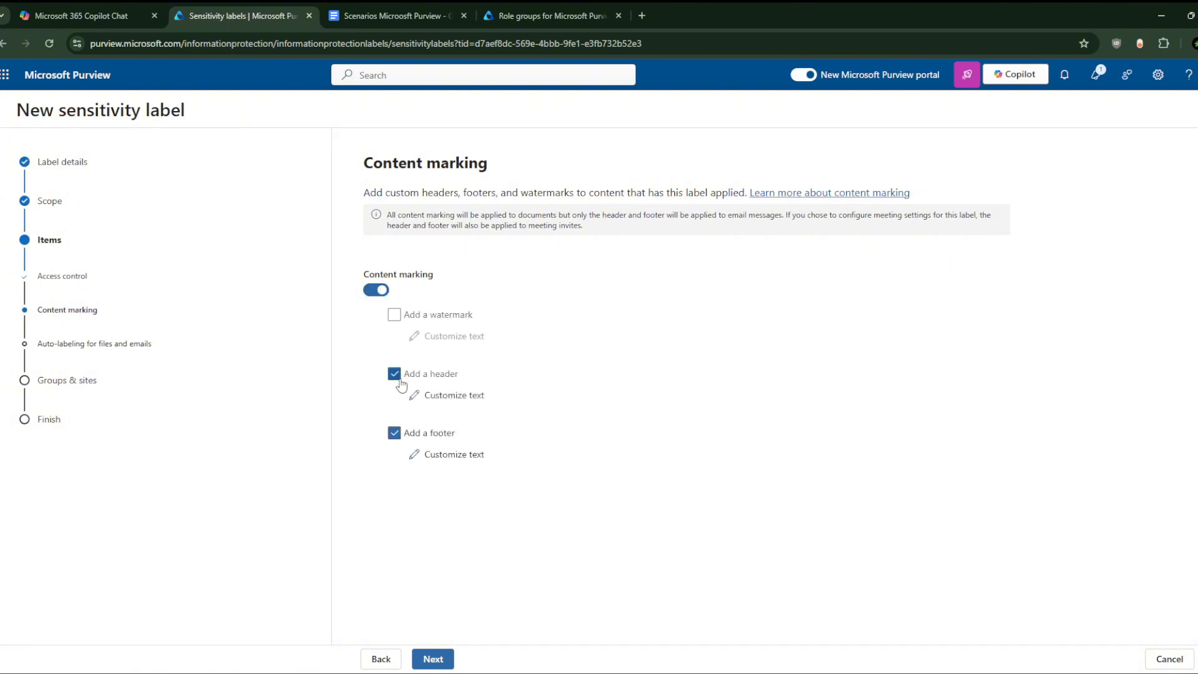
{"action": "left_click", "coordinate": [435, 400]}
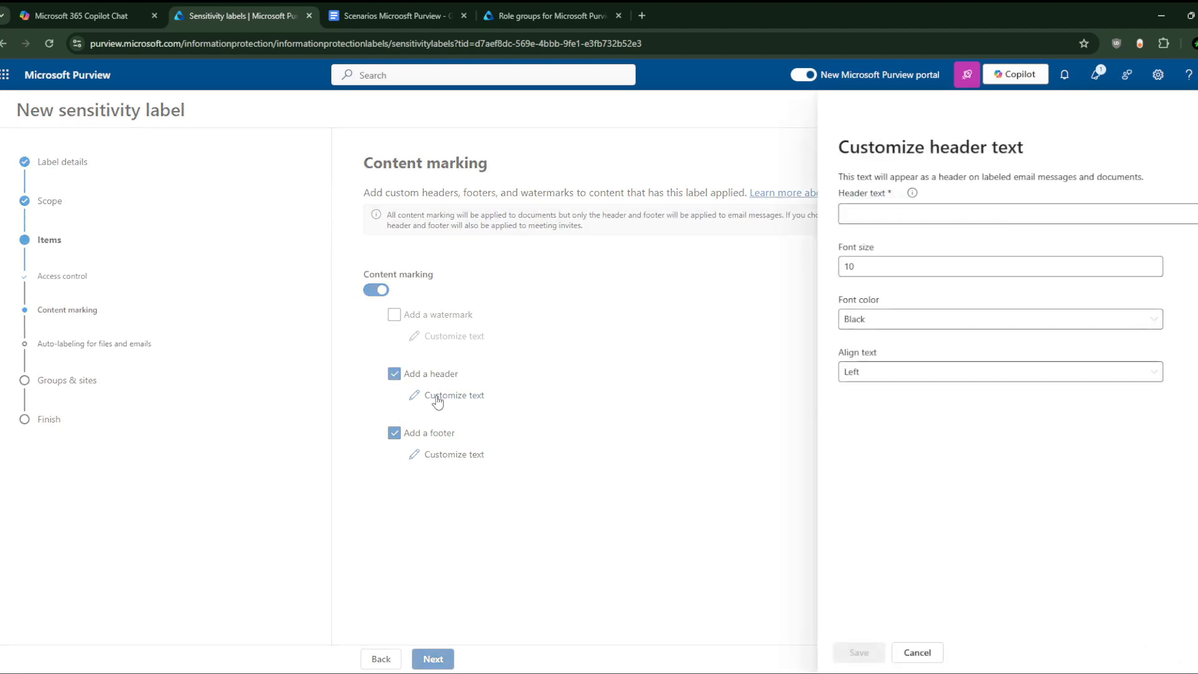
{"action": "left_click", "coordinate": [876, 208]}
{"action": "type", "text": "this"}
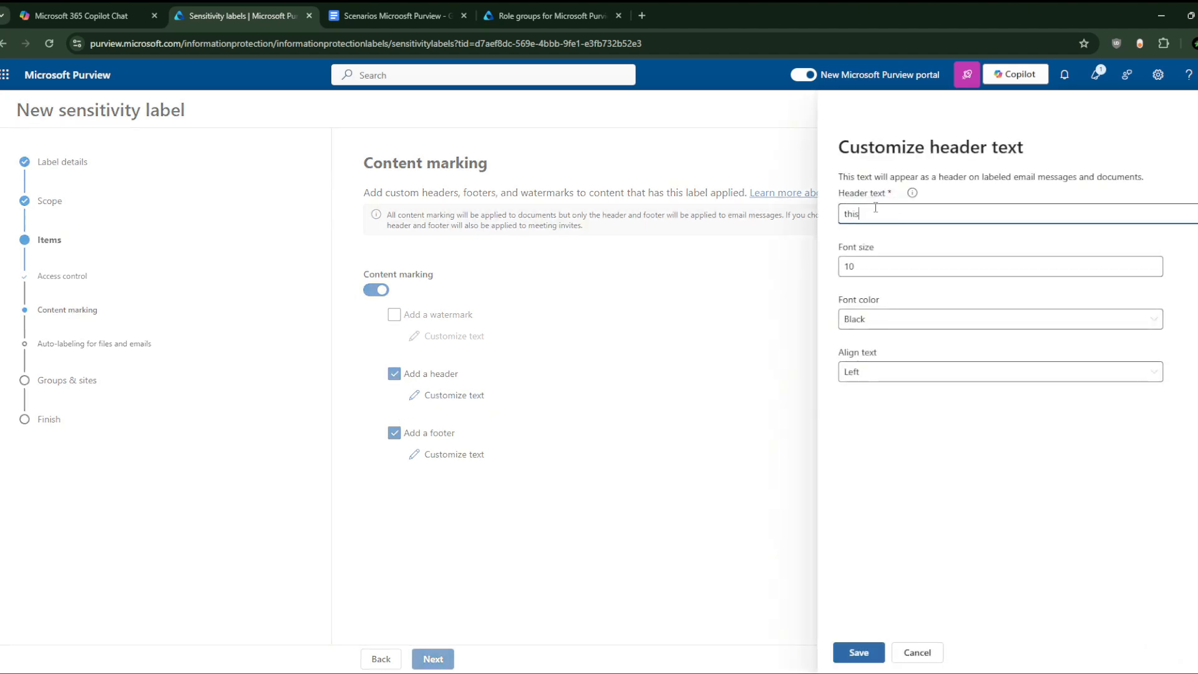
{"action": "type", "text": " is extrem"}
{"action": "type", "text": "ely public in"}
{"action": "type", "text": "fo with no "}
{"action": "type", "text": "sent"}
{"action": "type", "text": "itive"}
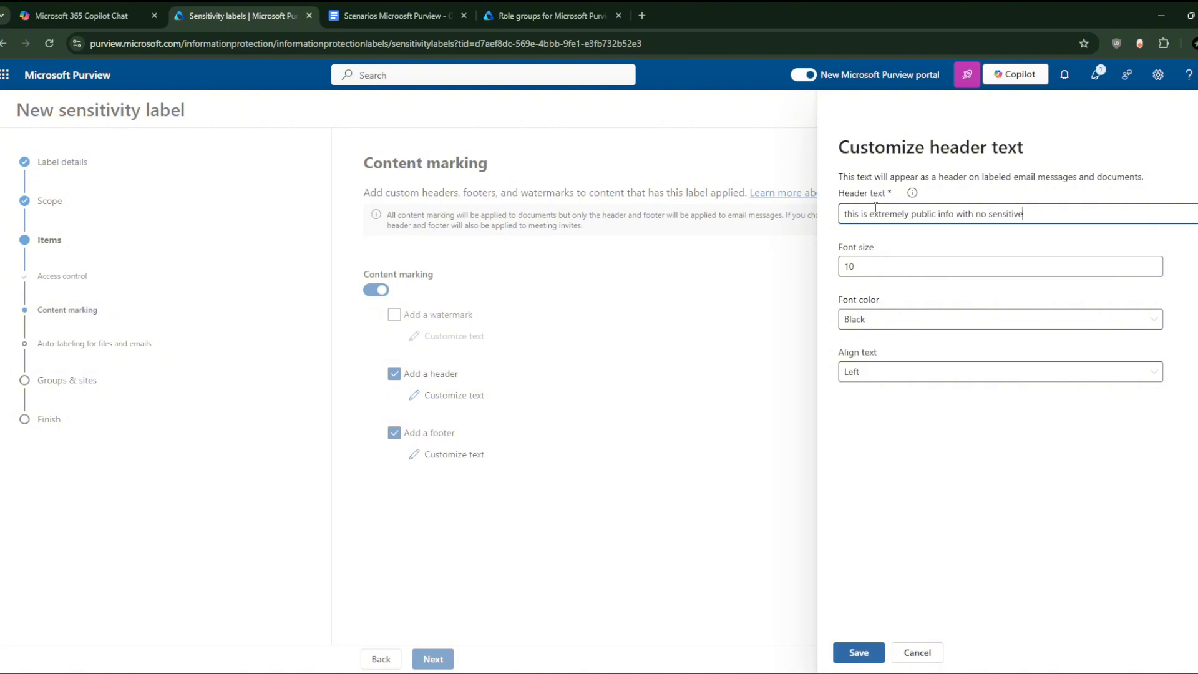
{"action": "type", "text": " data at all !:)"}
{"action": "left_click_drag", "start_coordinate": [1085, 214], "coordinate": [788, 230]}
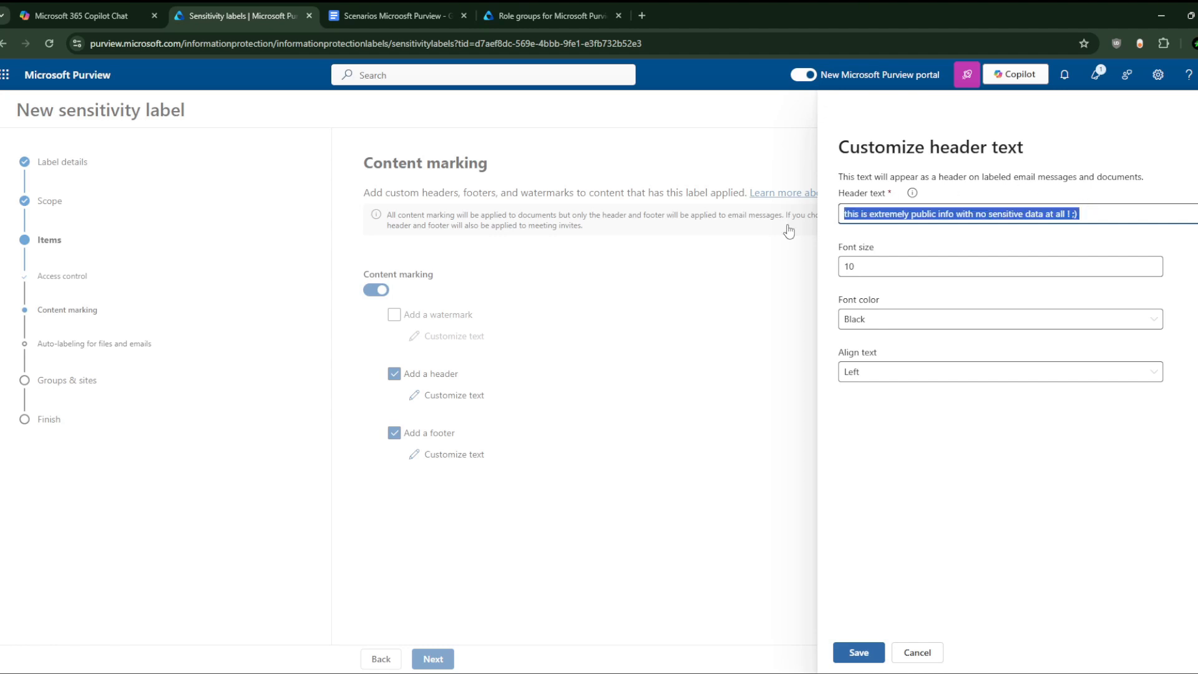
{"action": "left_click", "coordinate": [1141, 207]}
{"action": "left_click", "coordinate": [842, 656]}
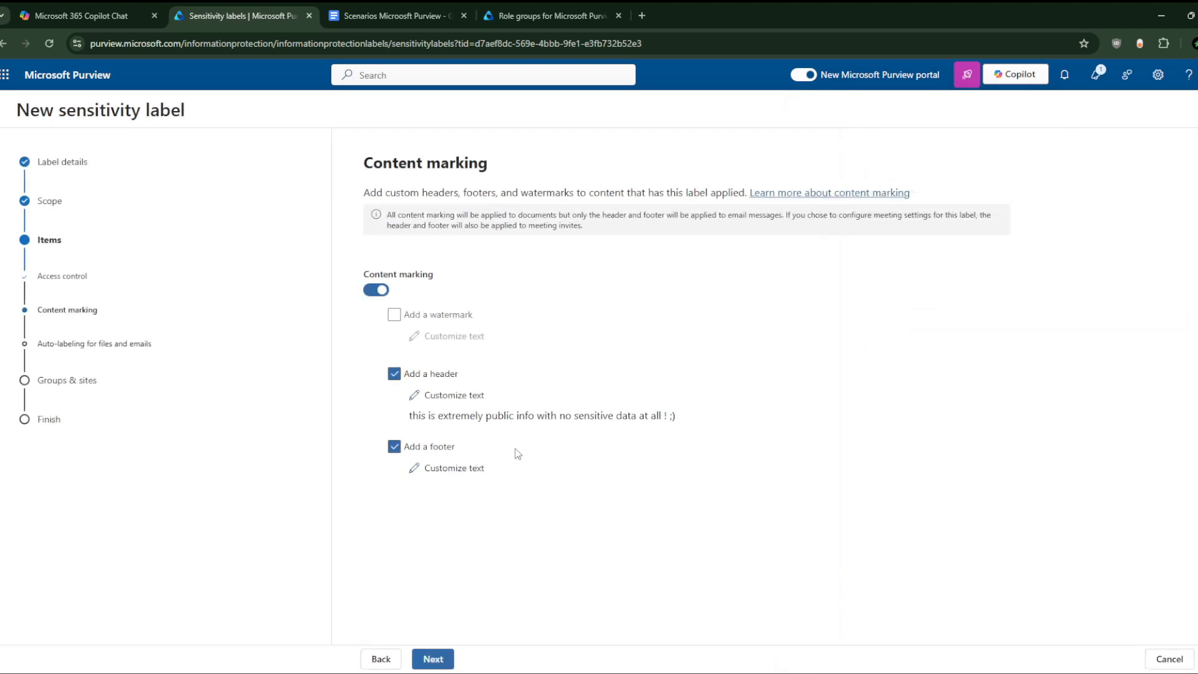
Step: Add the footer 'u have enjoyed a document that is extremely public with no sensitive data at all ! :) thank you'
{"action": "left_click", "coordinate": [453, 469]}
{"action": "left_click", "coordinate": [944, 216]}
{"action": "type", "text": "u "}
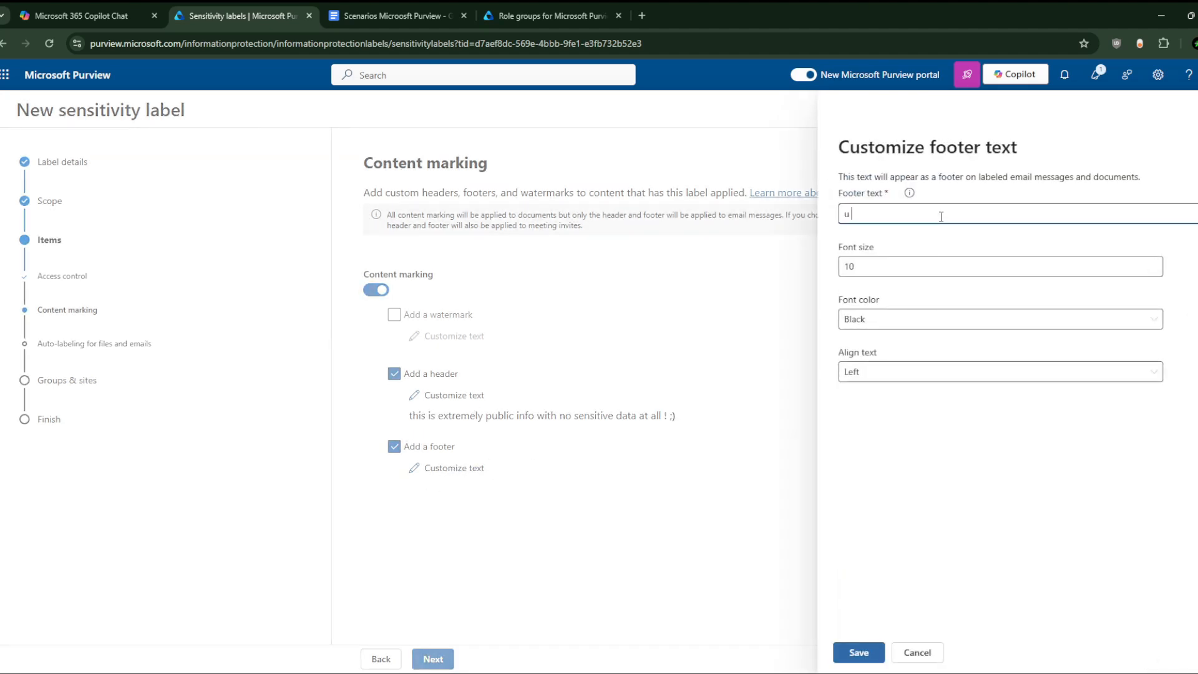
{"action": "type", "text": "can n"}
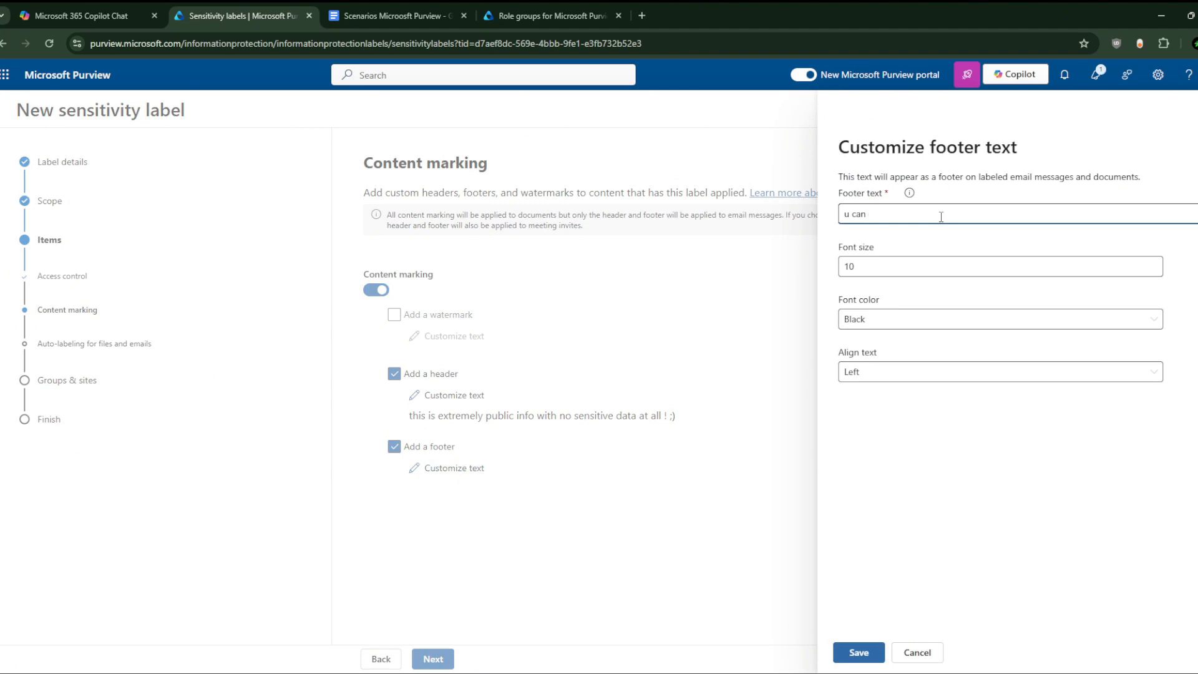
{"action": "key", "text": "BackSpace"}
{"action": "key", "text": "BackSpace"}
{"action": "key", "text": "BackSpace"}
{"action": "key", "text": "BackSpace"}
{"action": "key", "text": "BackSpace"}
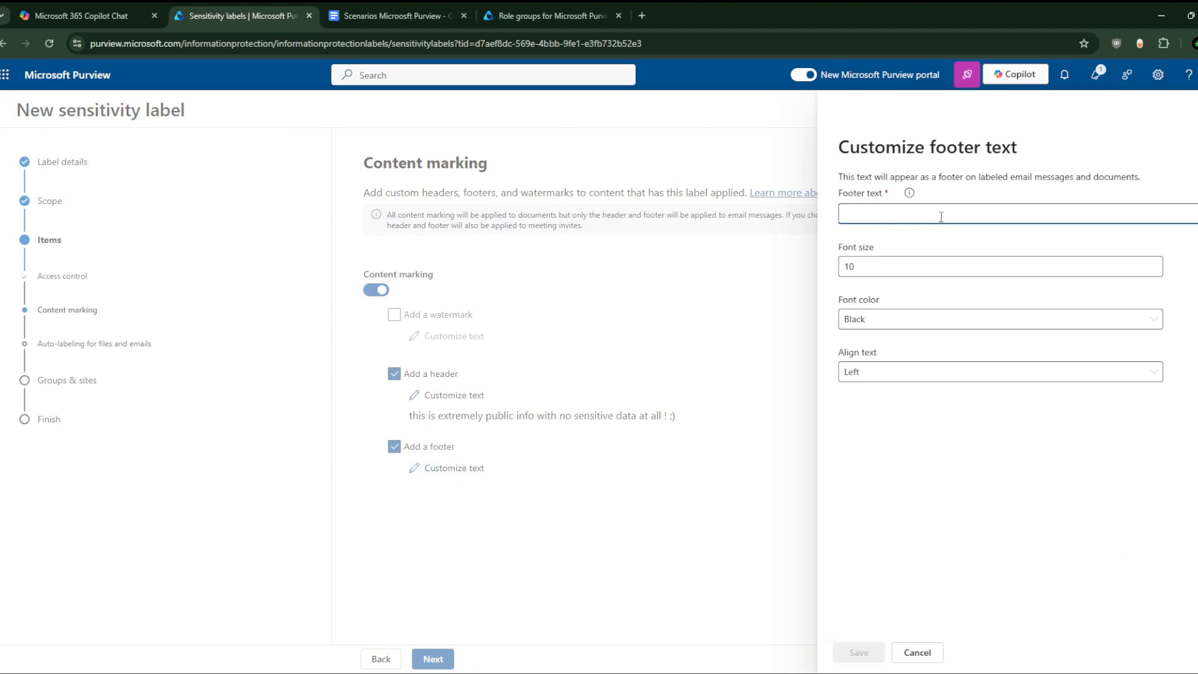
{"action": "type", "text": "u have enjoyed "}
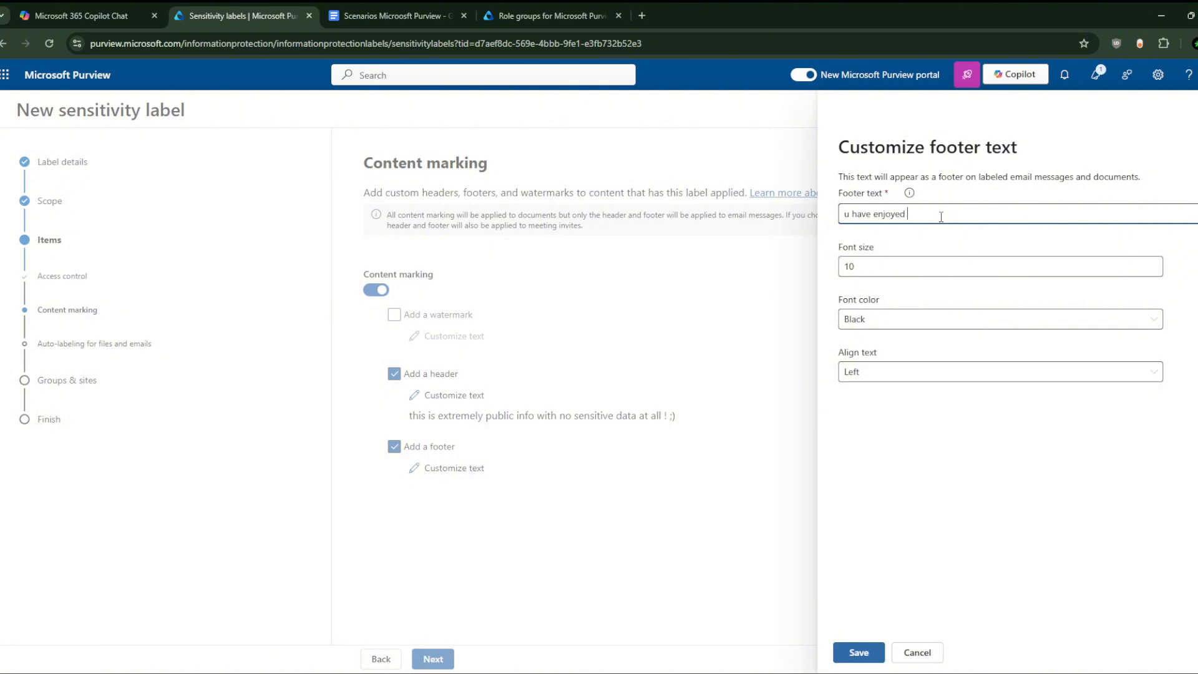
{"action": "type", "text": "a docuement"}
{"action": "key", "text": "BackSpace"}
{"action": "key", "text": "BackSpace"}
{"action": "key", "text": "BackSpace"}
{"action": "key", "text": "BackSpace"}
{"action": "key", "text": "BackSpace"}
{"action": "key", "text": "BackSpace"}
{"action": "type", "text": "ment that is extremely public with no sensitive "}
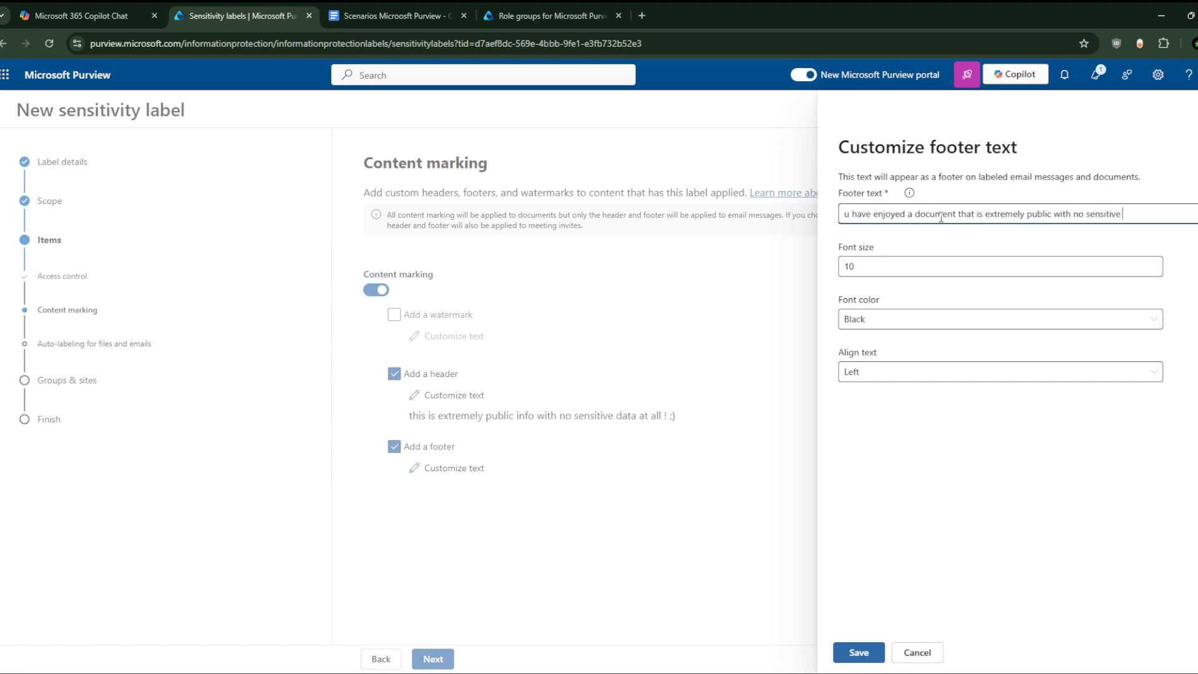
{"action": "type", "text": "data at all ! :) thank y"}
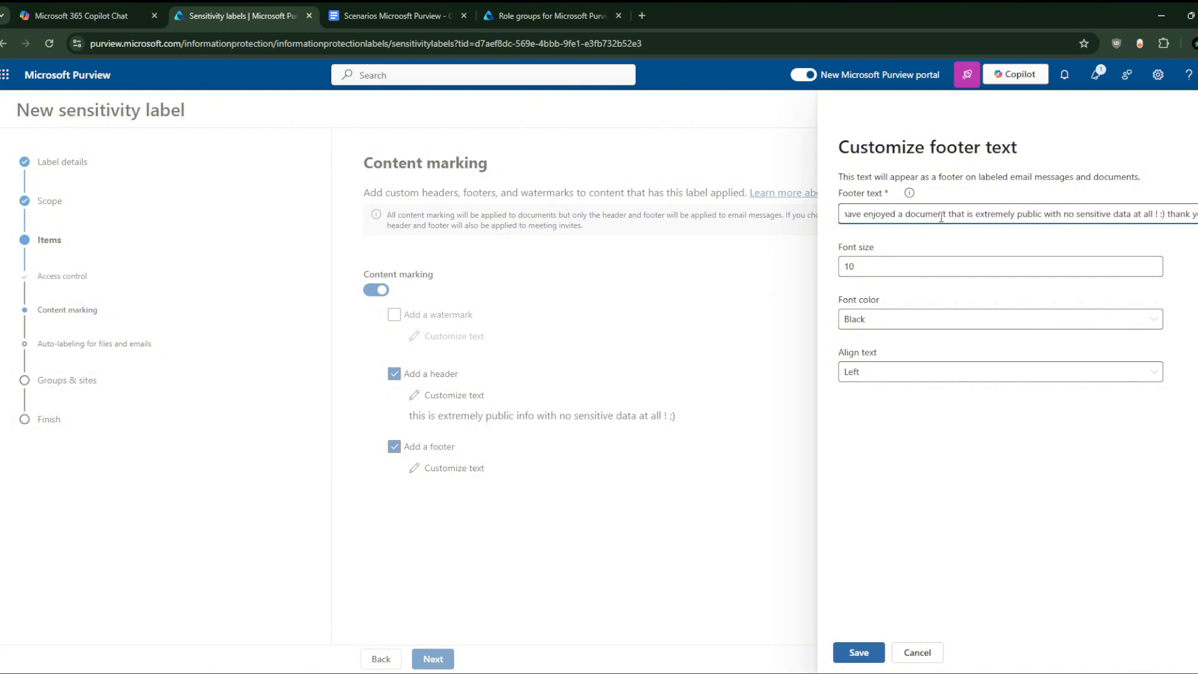
{"action": "type", "text": "ou"}
{"action": "left_click", "coordinate": [857, 651]}
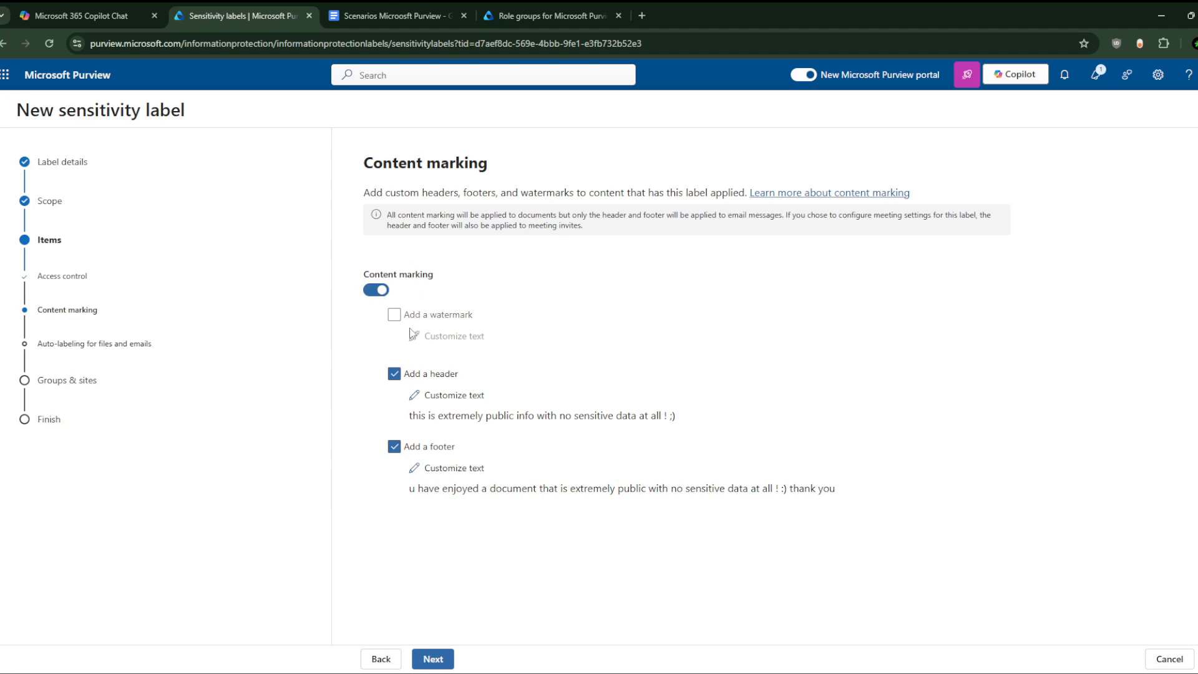
Step: Turn on auto-labeling for files and emails, adding then removing a Content contains condition
{"action": "left_click", "coordinate": [433, 658]}
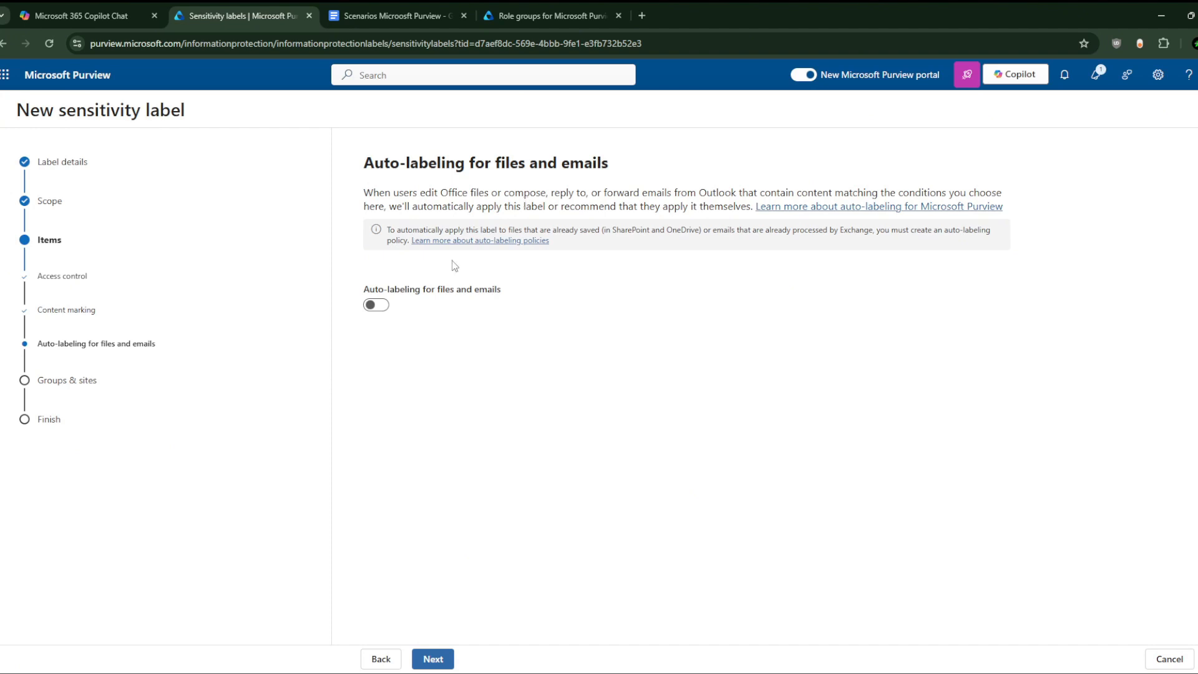
{"action": "left_click", "coordinate": [376, 305]}
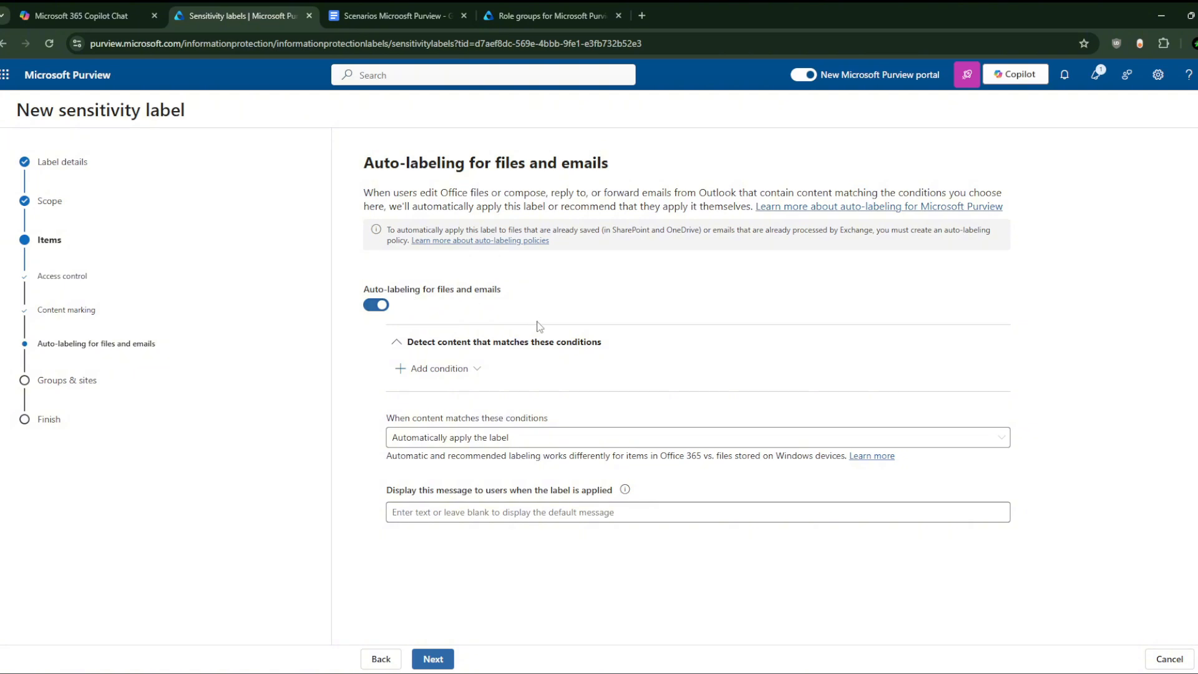
{"action": "left_click", "coordinate": [465, 369]}
{"action": "left_click", "coordinate": [463, 396]}
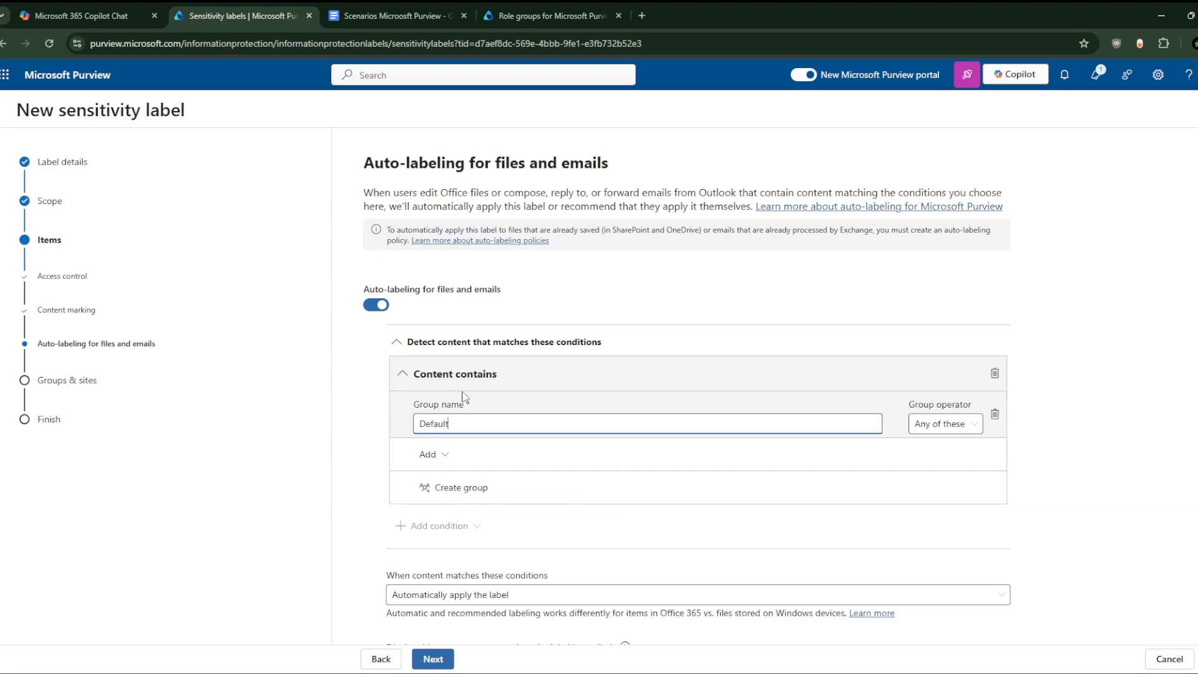
{"action": "left_click", "coordinate": [995, 374]}
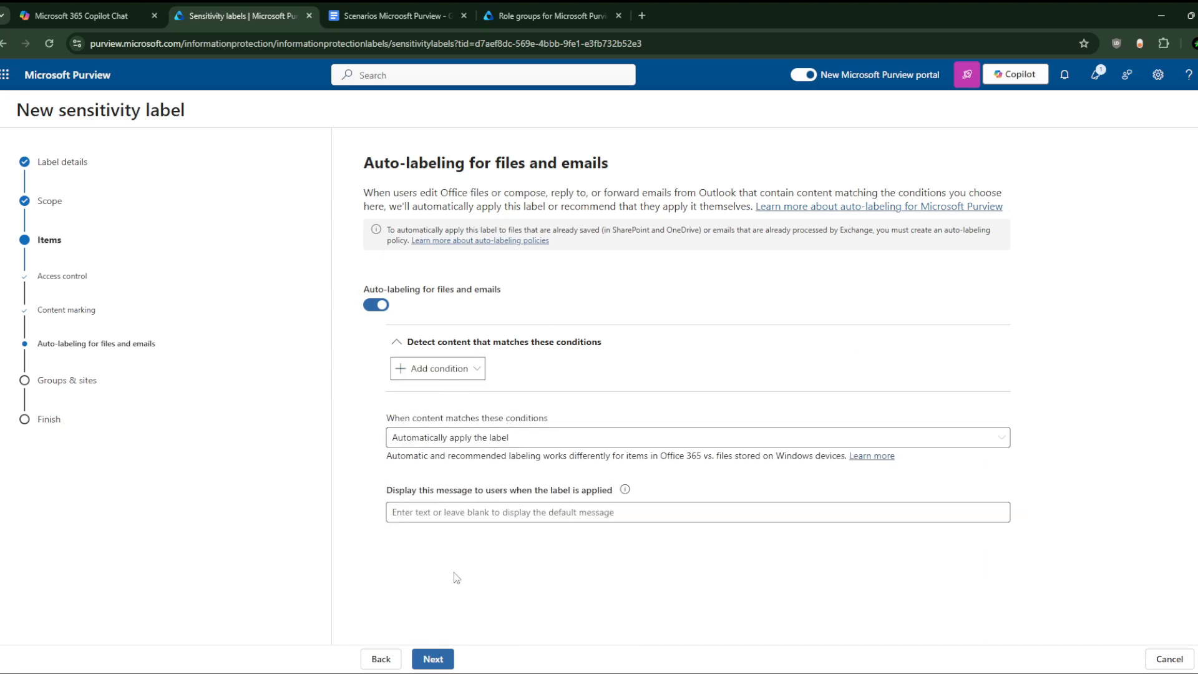
Step: Set the user message to 'we have applied this extreme public label ! good luck :)'
{"action": "left_click", "coordinate": [468, 516]}
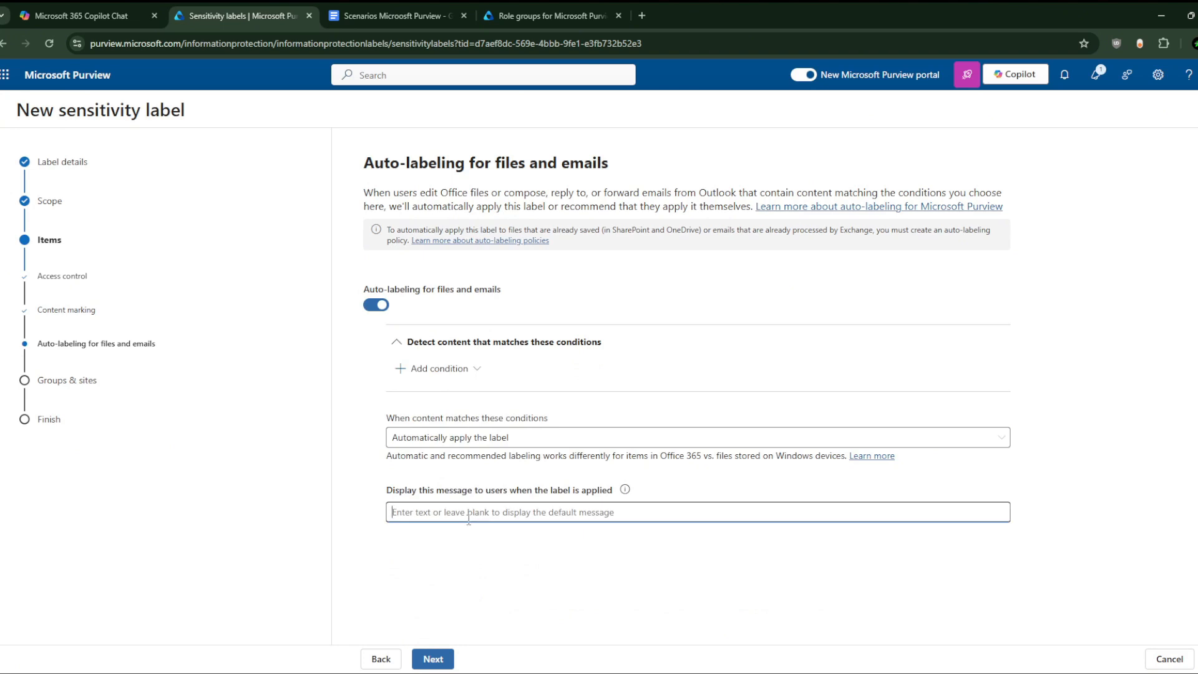
{"action": "type", "text": "we have app"}
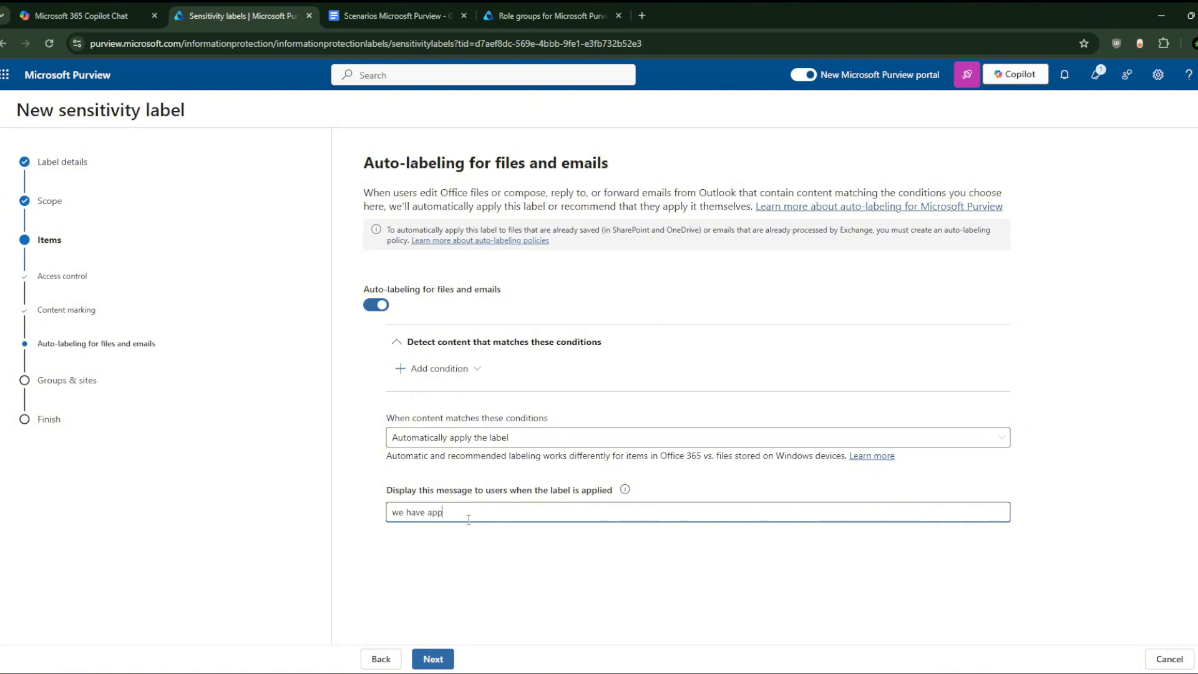
{"action": "type", "text": "lied this label"}
{"action": "key", "text": "ctrl+Left"}
{"action": "type", "text": "extreme public"}
{"action": "key", "text": "End"}
{"action": "type", "text": "!"}
{"action": "type", "text": "joy"}
{"action": "key", "text": "BackSpace"}
{"action": "key", "text": "BackSpace"}
{"action": "key", "text": "BackSpace"}
{"action": "key", "text": "BackSpace"}
{"action": "key", "text": "BackSpace"}
{"action": "type", "text": "good luck"}
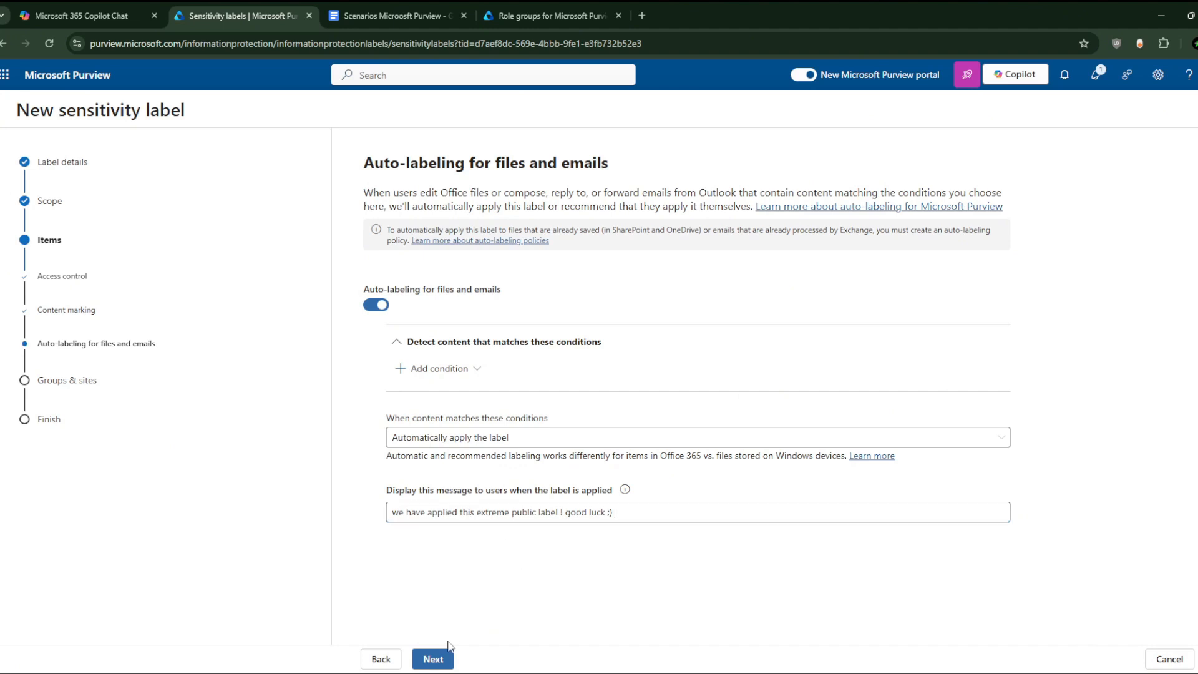
{"action": "left_click", "coordinate": [433, 659]}
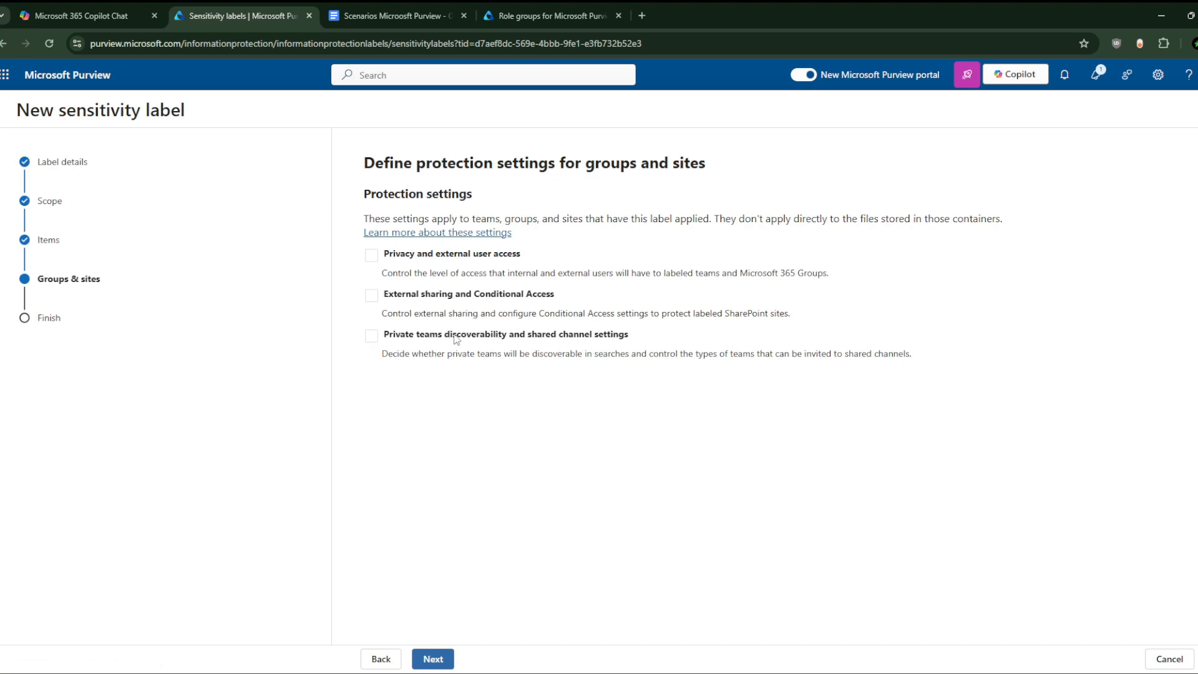
Step: Open the groups and sites help article from the wizard in a new browser tab
{"action": "right_click", "coordinate": [457, 239]}
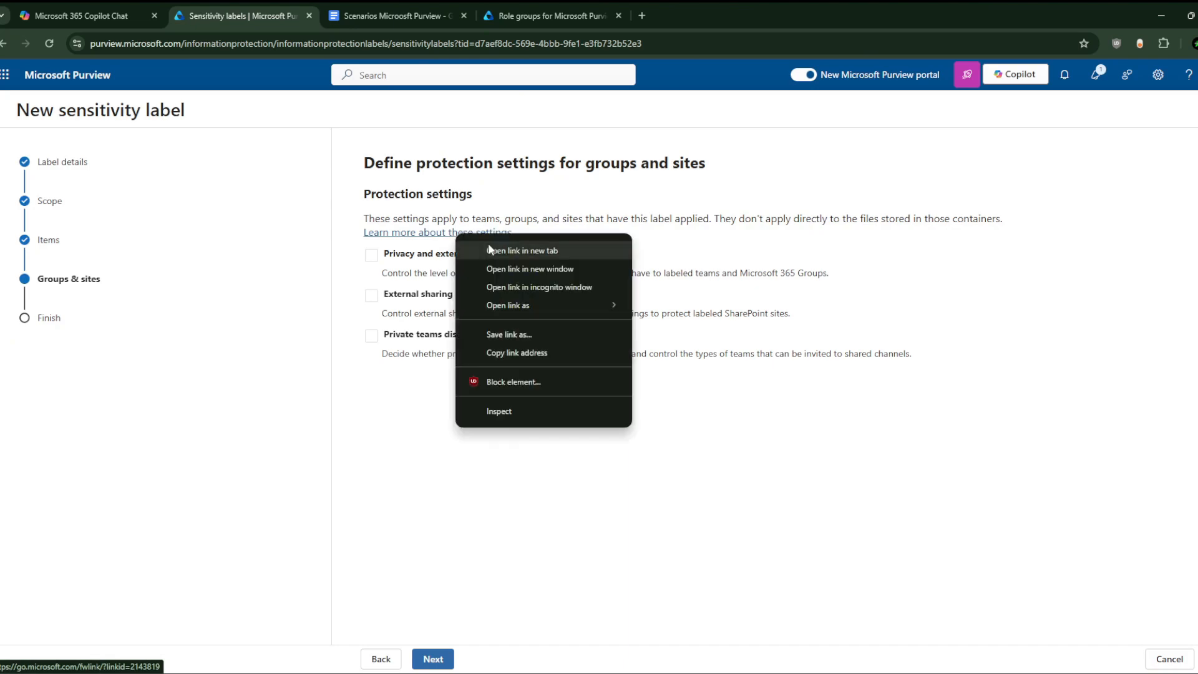
{"action": "left_click", "coordinate": [488, 243]}
{"action": "left_click", "coordinate": [371, 3]}
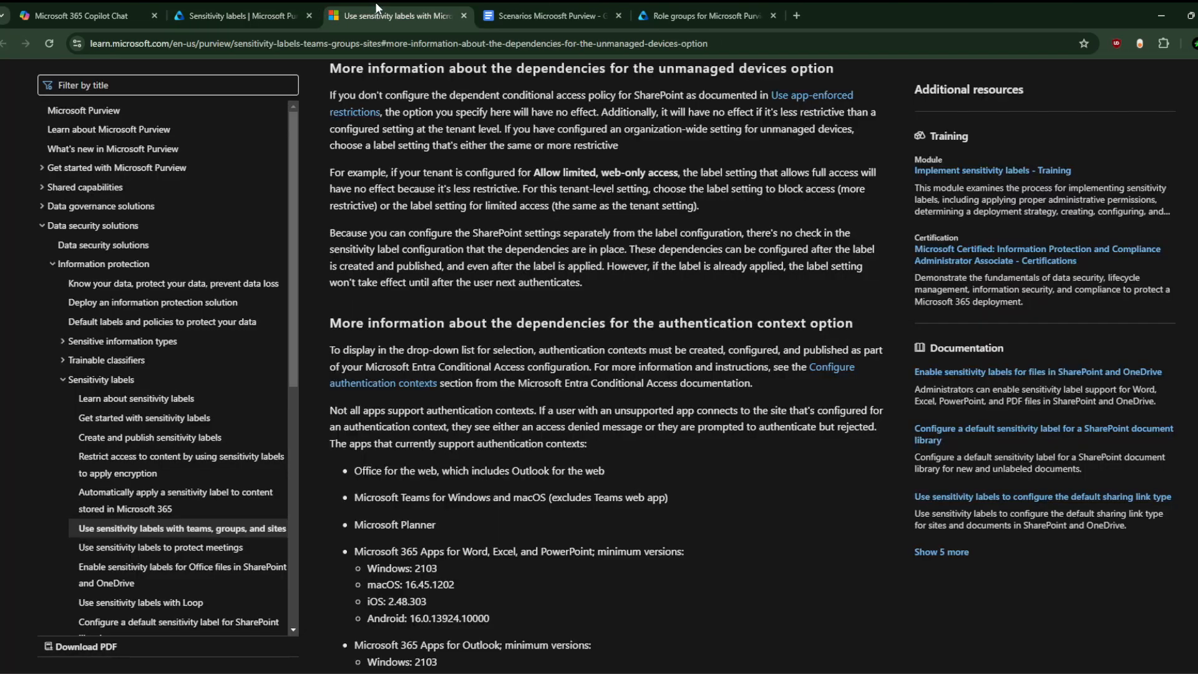
{"action": "scroll", "coordinate": [542, 284], "scroll_direction": "up", "scroll_amount": 9}
{"action": "scroll", "coordinate": [541, 283], "scroll_direction": "up", "scroll_amount": 12}
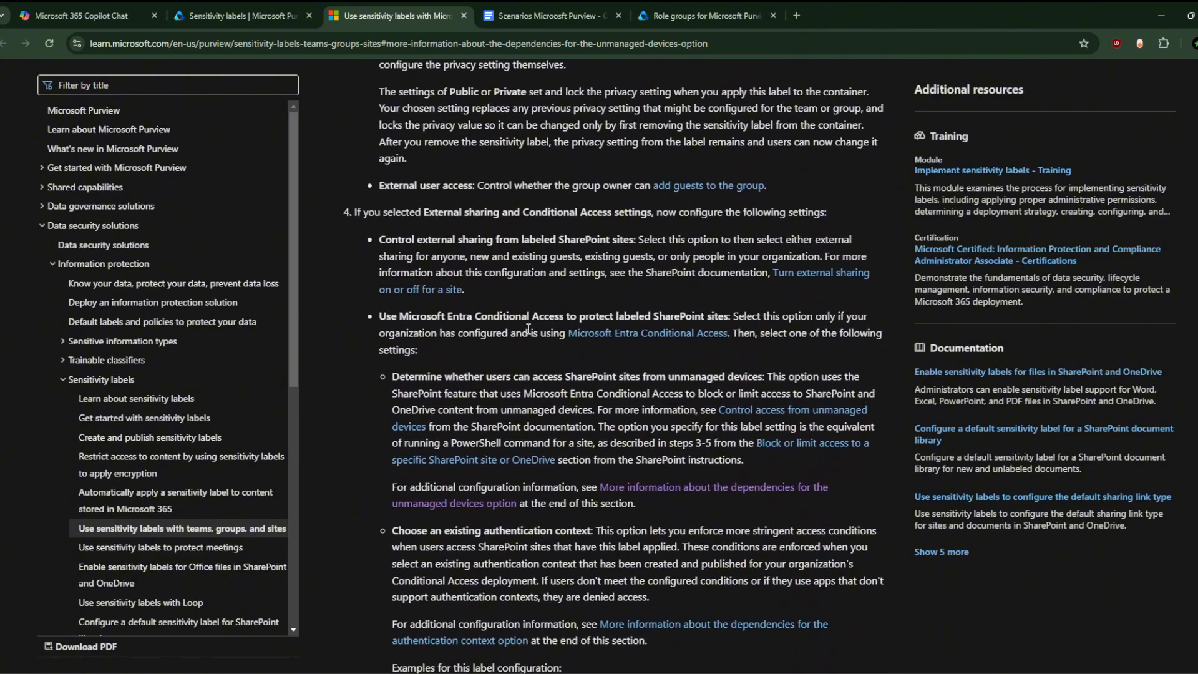
{"action": "scroll", "coordinate": [543, 289], "scroll_direction": "up", "scroll_amount": 6}
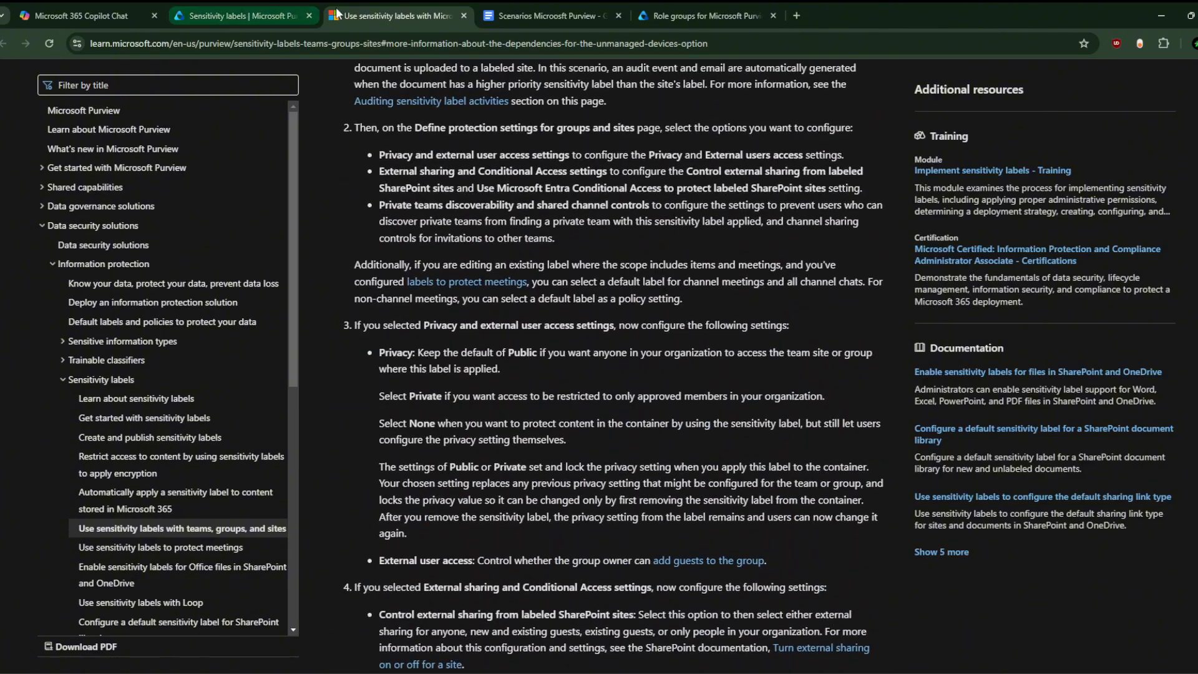
{"action": "scroll", "coordinate": [486, 209], "scroll_direction": "up", "scroll_amount": 9}
{"action": "scroll", "coordinate": [486, 209], "scroll_direction": "up", "scroll_amount": 1}
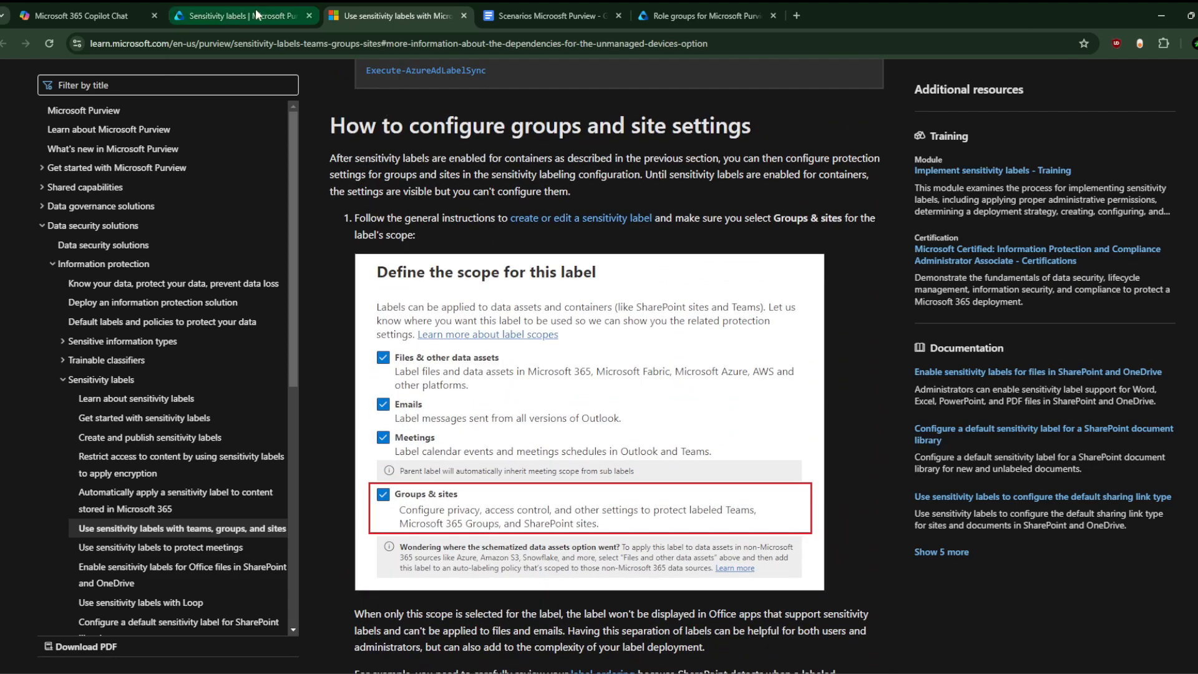
{"action": "scroll", "coordinate": [443, 206], "scroll_direction": "up", "scroll_amount": 11}
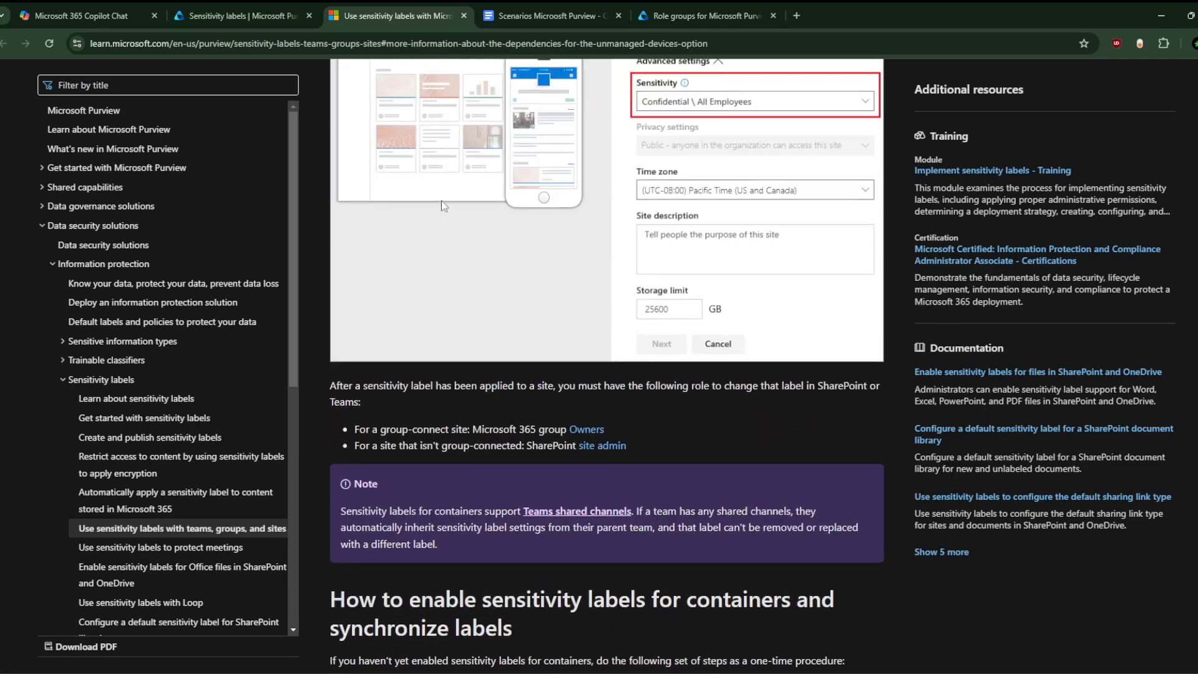
{"action": "scroll", "coordinate": [443, 205], "scroll_direction": "down", "scroll_amount": 10}
{"action": "left_click", "coordinate": [249, 16]}
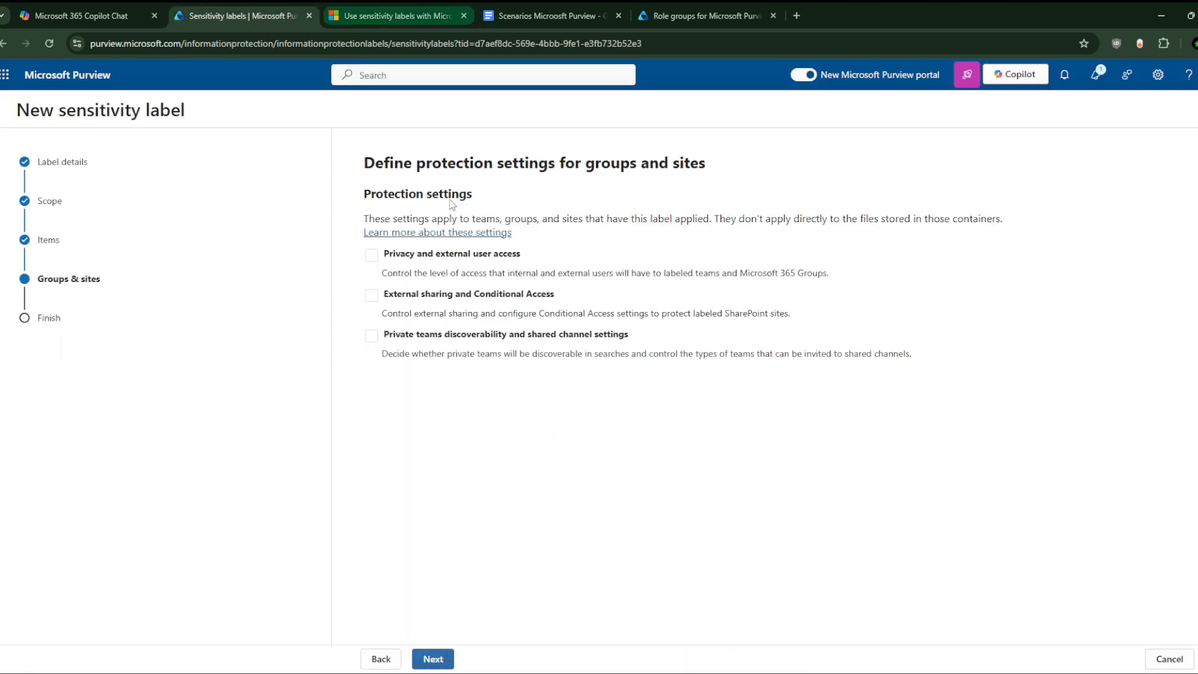
{"action": "left_click", "coordinate": [435, 234]}
{"action": "left_click", "coordinate": [618, 16]}
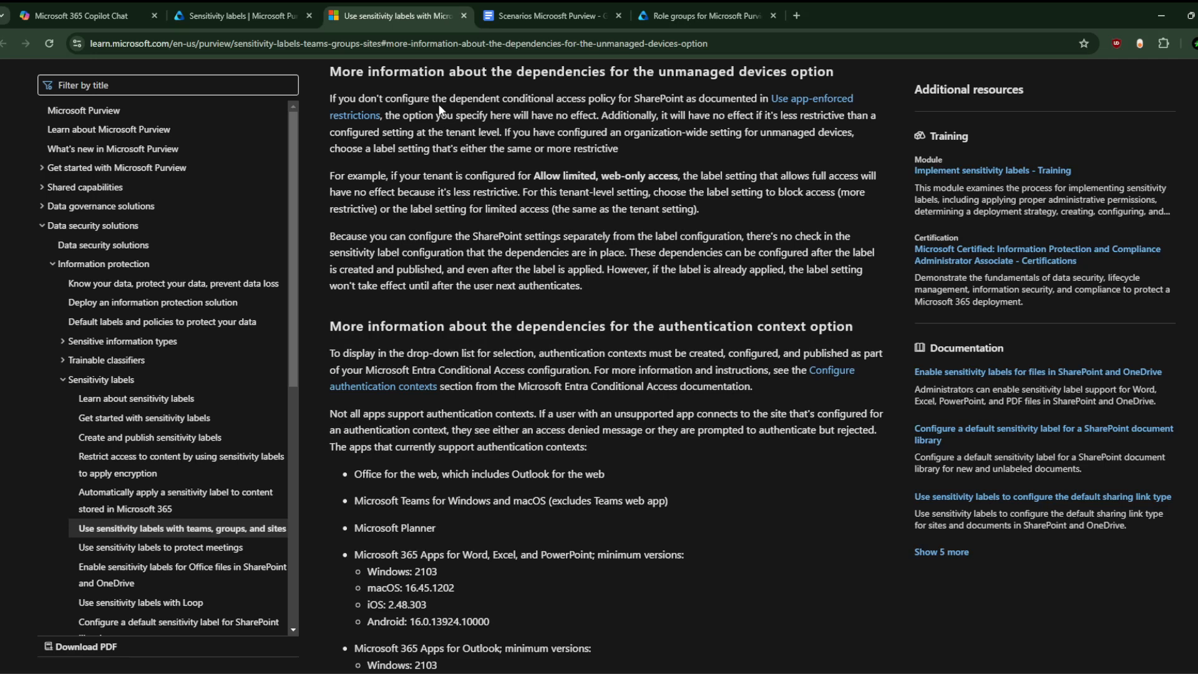
Step: Read the 'Creating and publishing labels' guidance, then return to the Purview label wizard
{"action": "scroll", "coordinate": [441, 110], "scroll_direction": "down", "scroll_amount": 2}
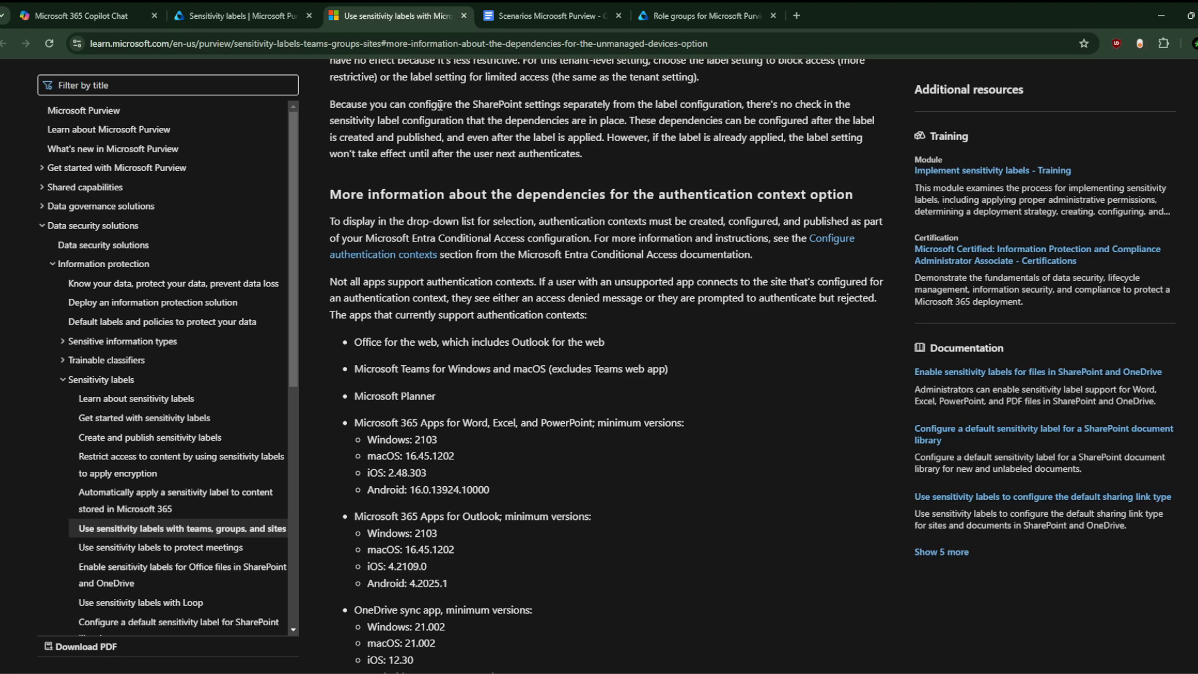
{"action": "scroll", "coordinate": [439, 105], "scroll_direction": "down", "scroll_amount": 7}
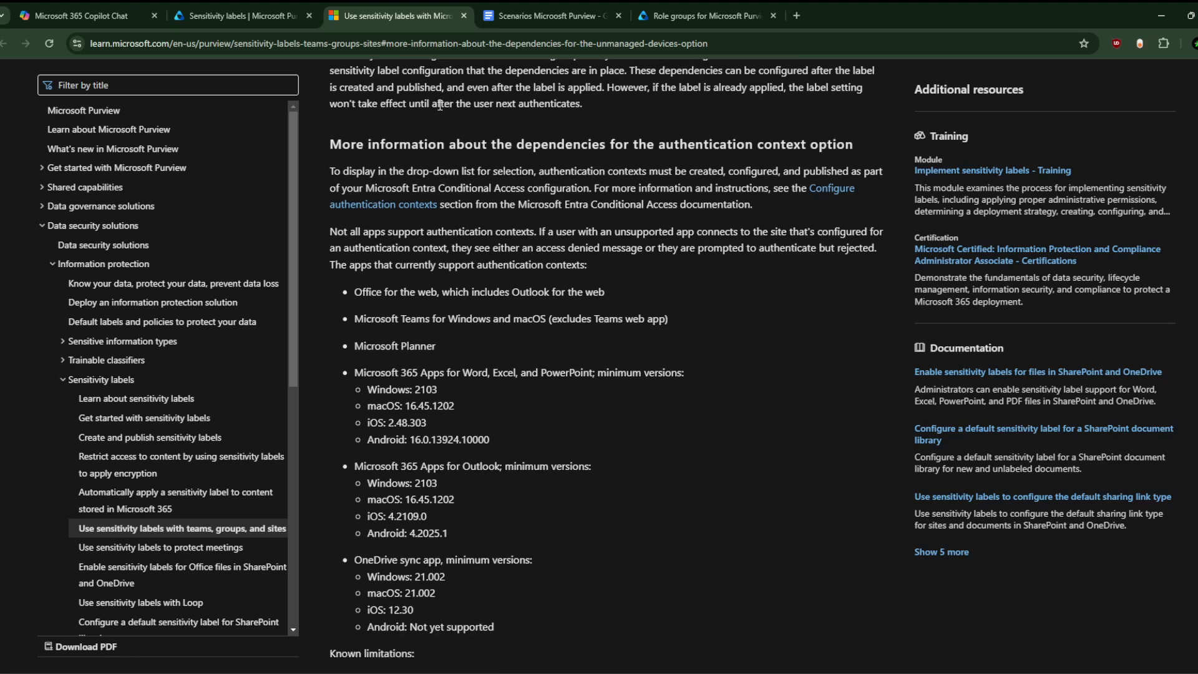
{"action": "scroll", "coordinate": [440, 105], "scroll_direction": "down", "scroll_amount": 1}
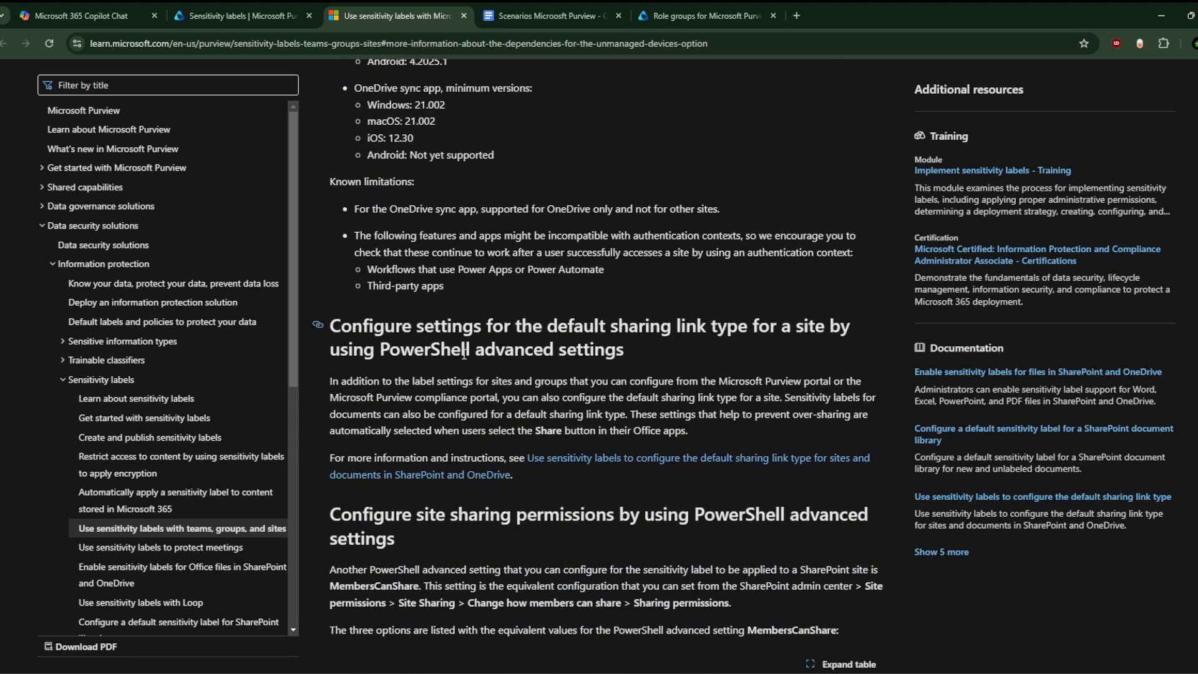
{"action": "scroll", "coordinate": [456, 381], "scroll_direction": "down", "scroll_amount": 2}
{"action": "scroll", "coordinate": [455, 382], "scroll_direction": "down", "scroll_amount": 3}
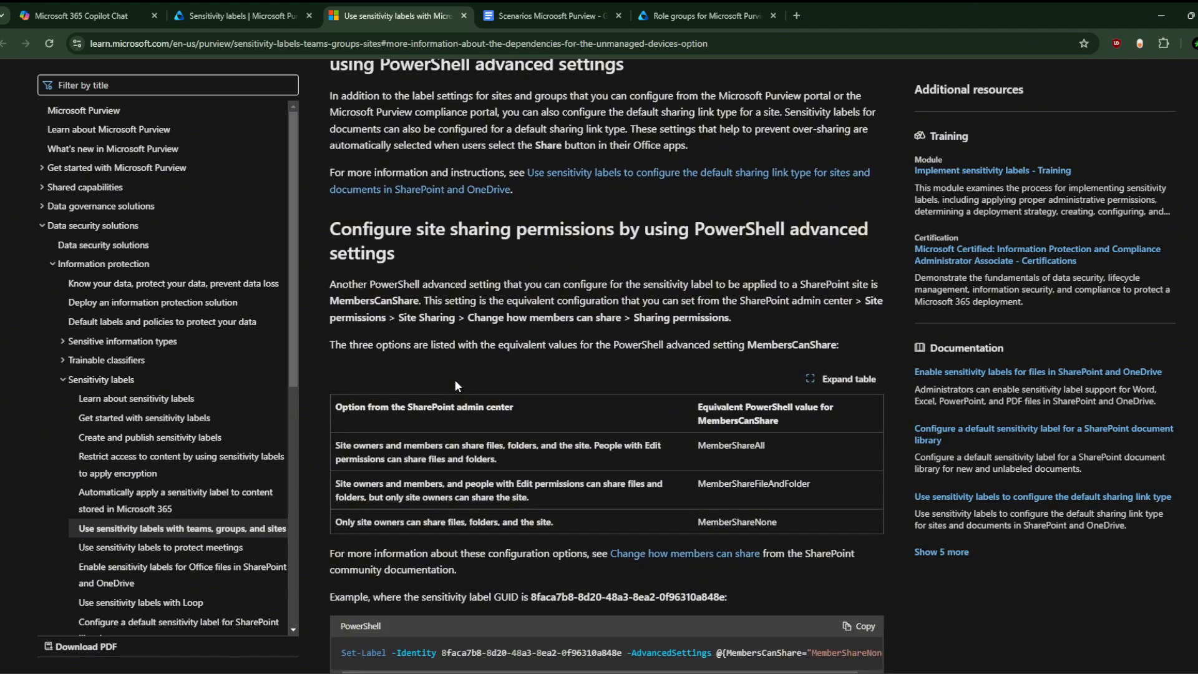
{"action": "scroll", "coordinate": [455, 385], "scroll_direction": "down", "scroll_amount": 3}
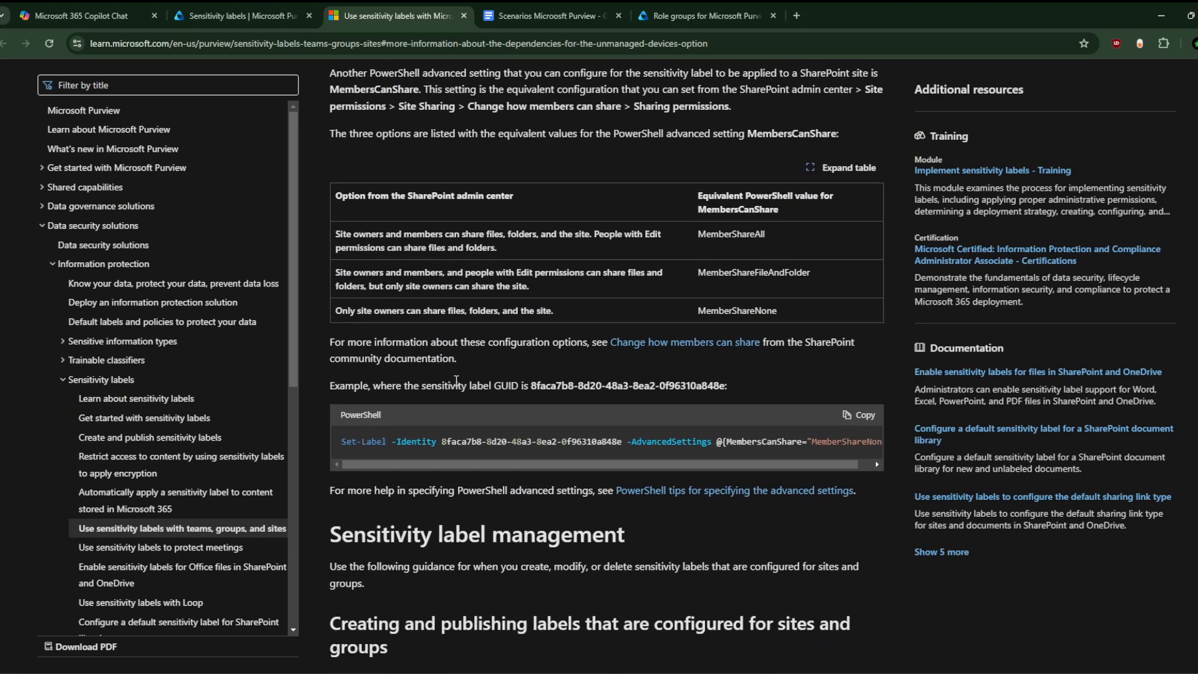
{"action": "scroll", "coordinate": [456, 380], "scroll_direction": "down", "scroll_amount": 4}
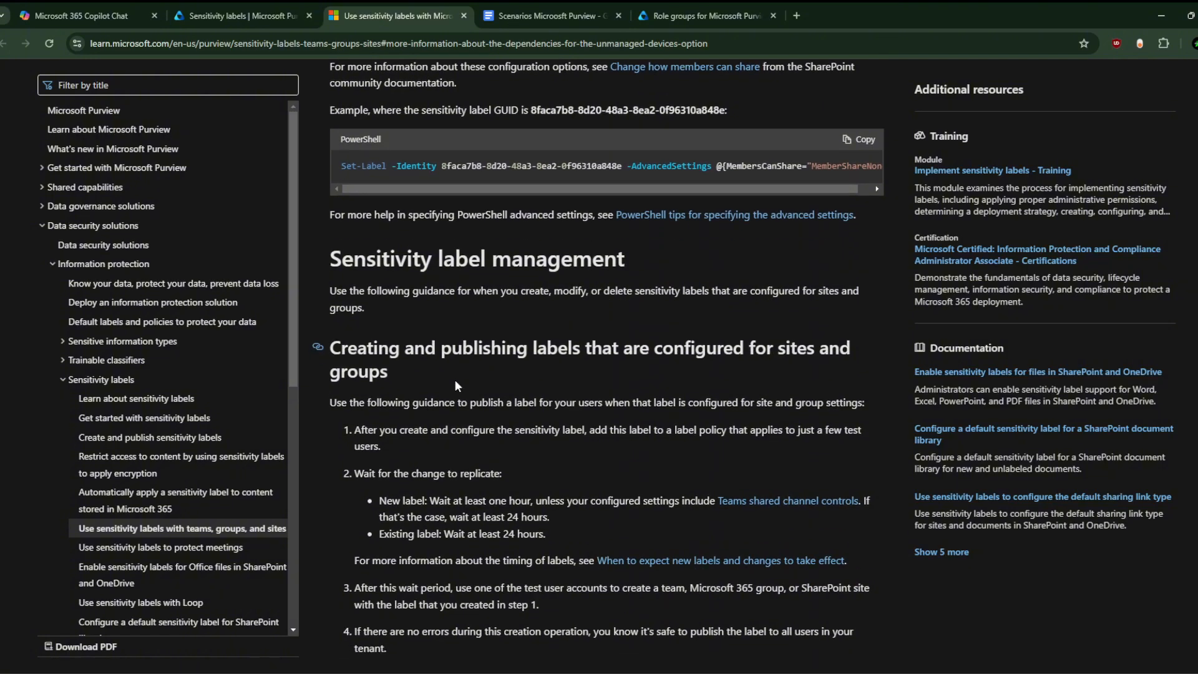
{"action": "scroll", "coordinate": [455, 386], "scroll_direction": "down", "scroll_amount": 2}
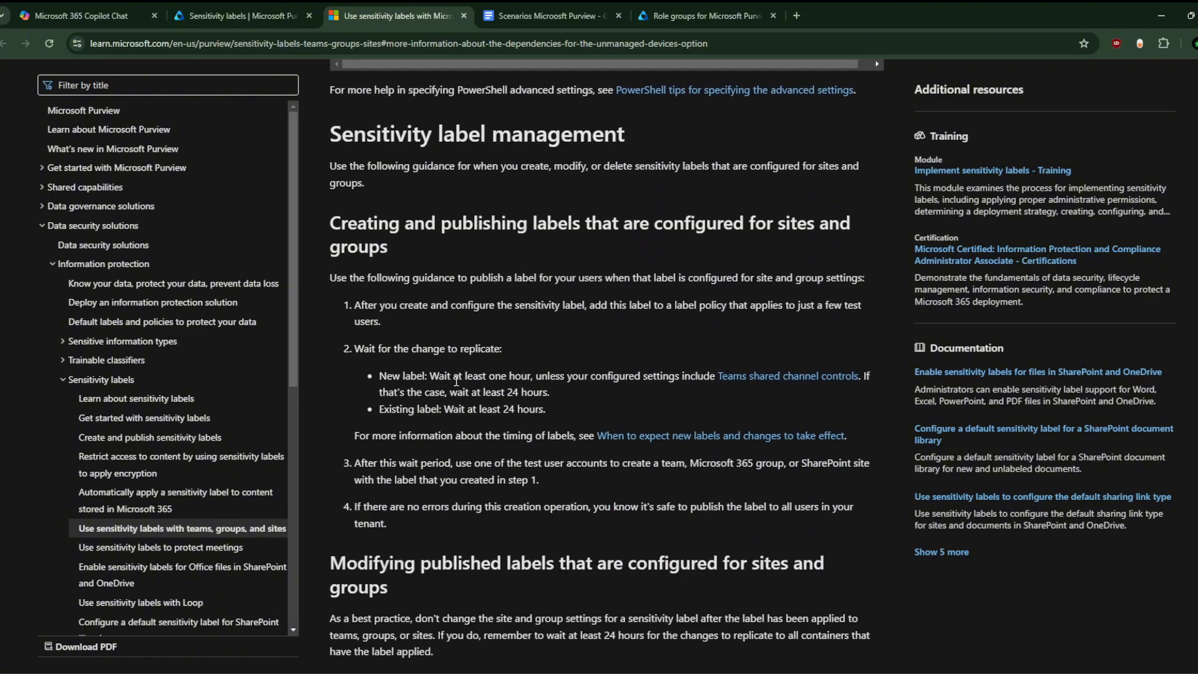
{"action": "scroll", "coordinate": [503, 410], "scroll_direction": "up", "scroll_amount": 5}
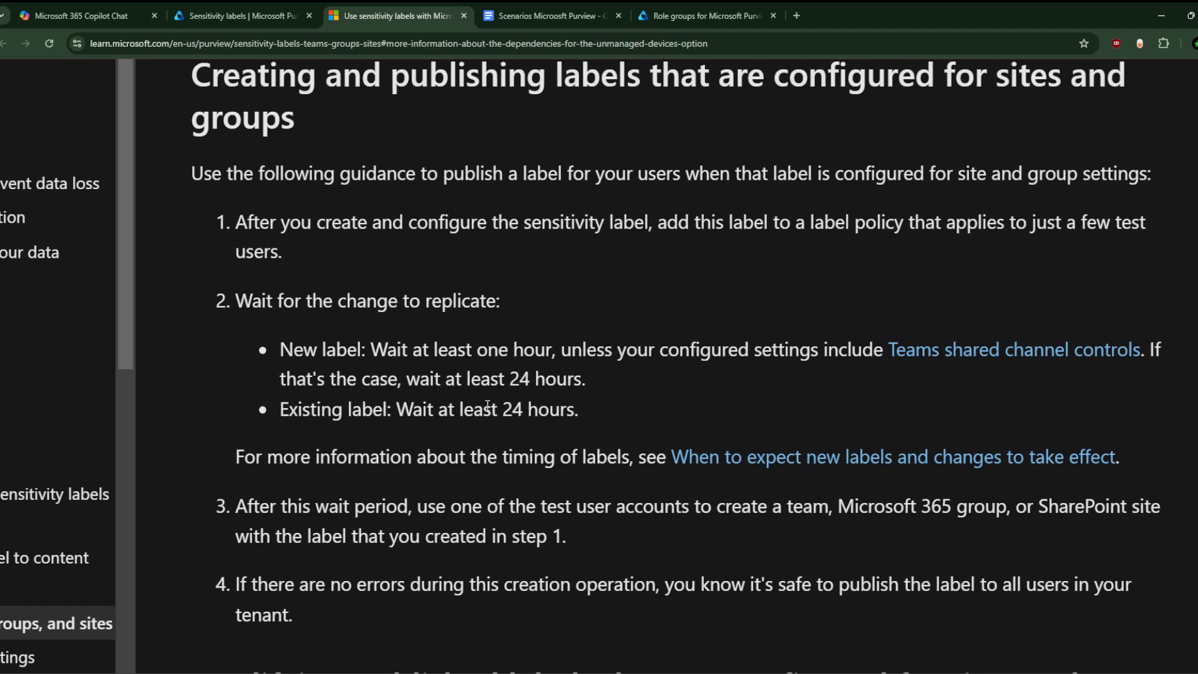
{"action": "scroll", "coordinate": [422, 428], "scroll_direction": "down", "scroll_amount": 1}
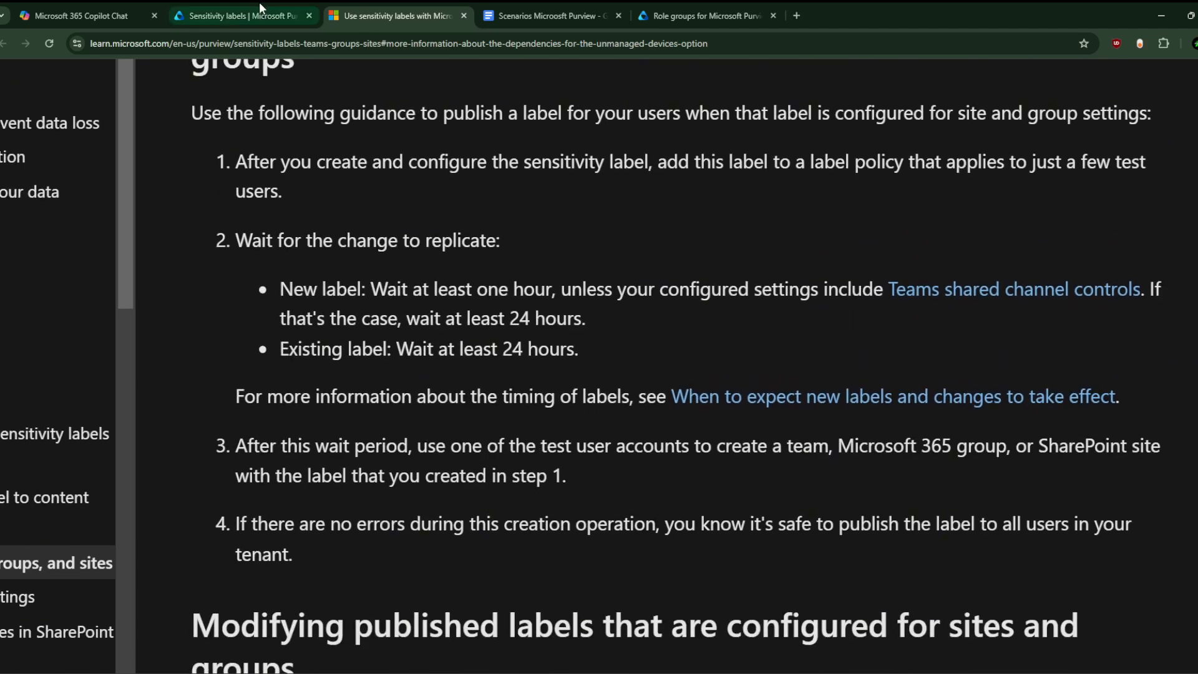
{"action": "left_click", "coordinate": [260, 5]}
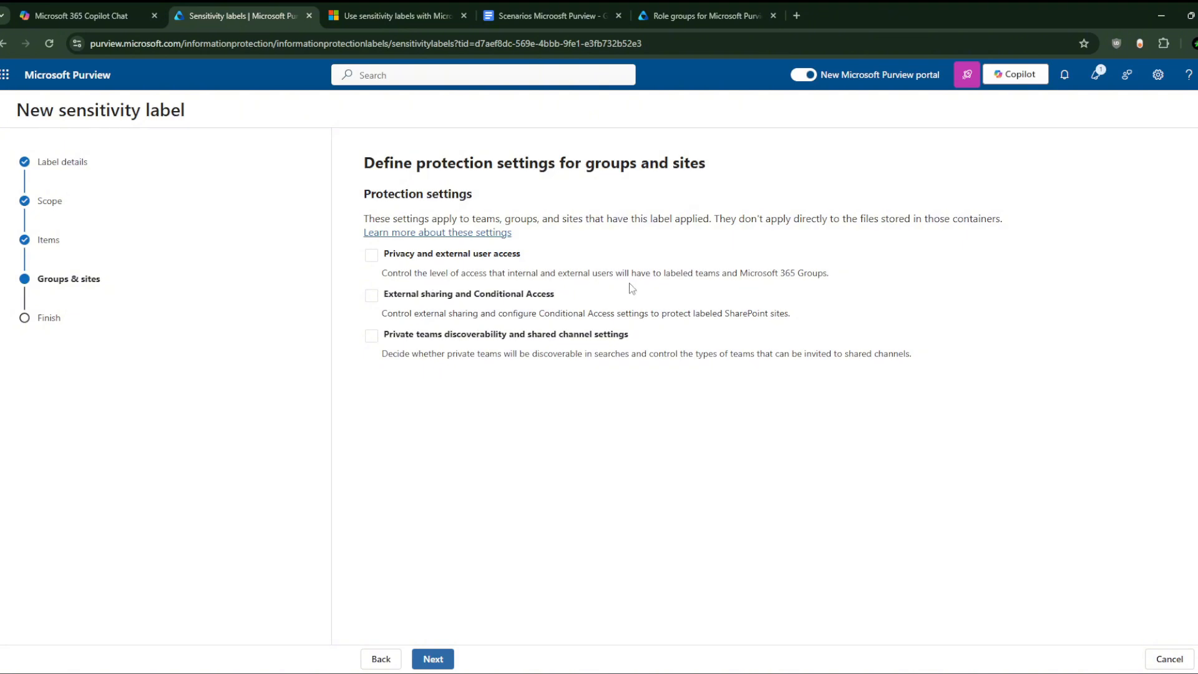
Step: Skip Groups & sites settings, review the settings, and create the Extreme Public Label
{"action": "left_click", "coordinate": [435, 663]}
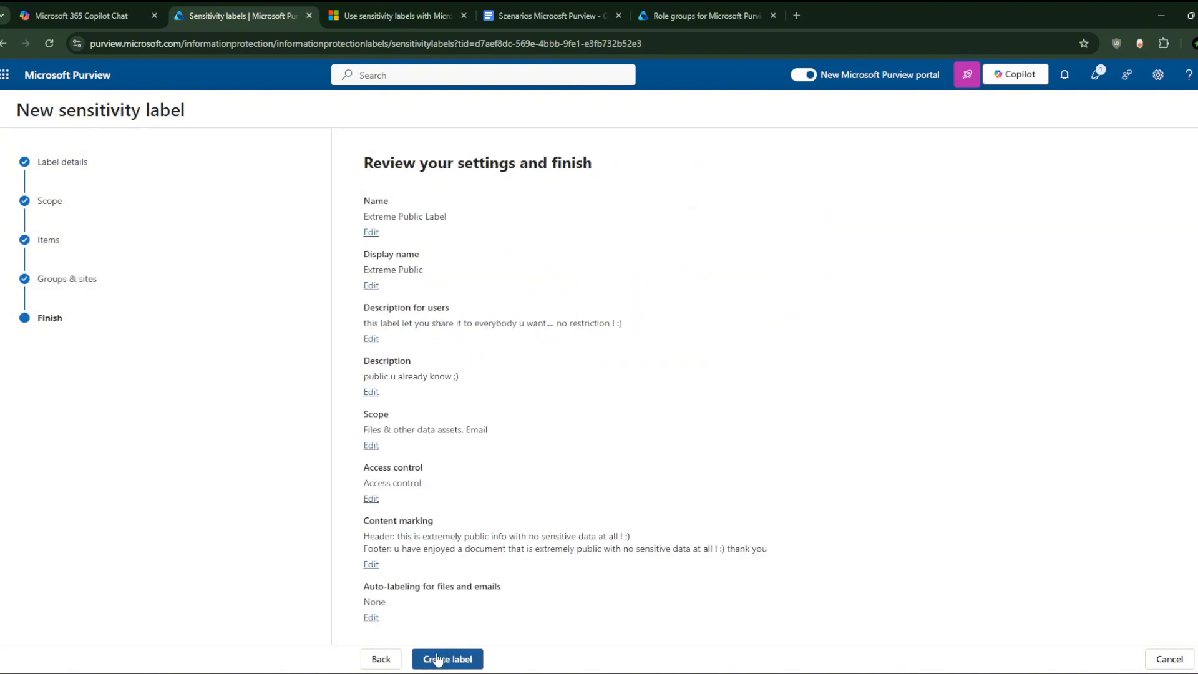
{"action": "left_click", "coordinate": [443, 657]}
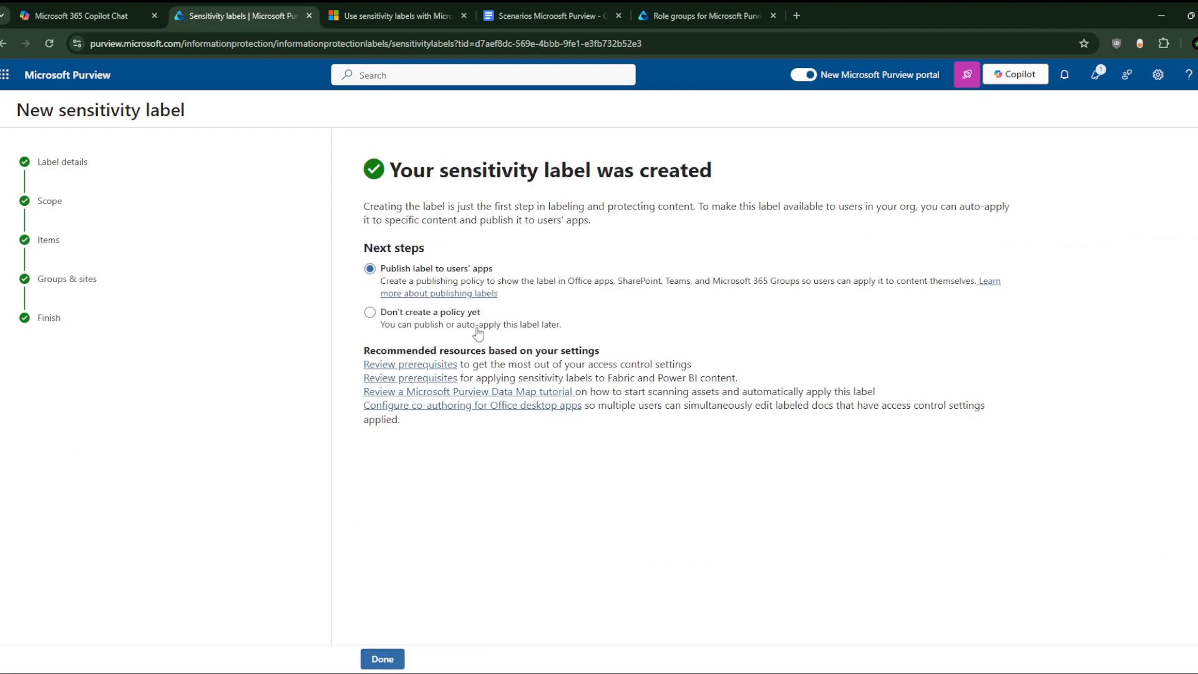
Step: Close the wizard and cancel publishing, leaving Extreme Public listed at priority 0
{"action": "left_click", "coordinate": [383, 658]}
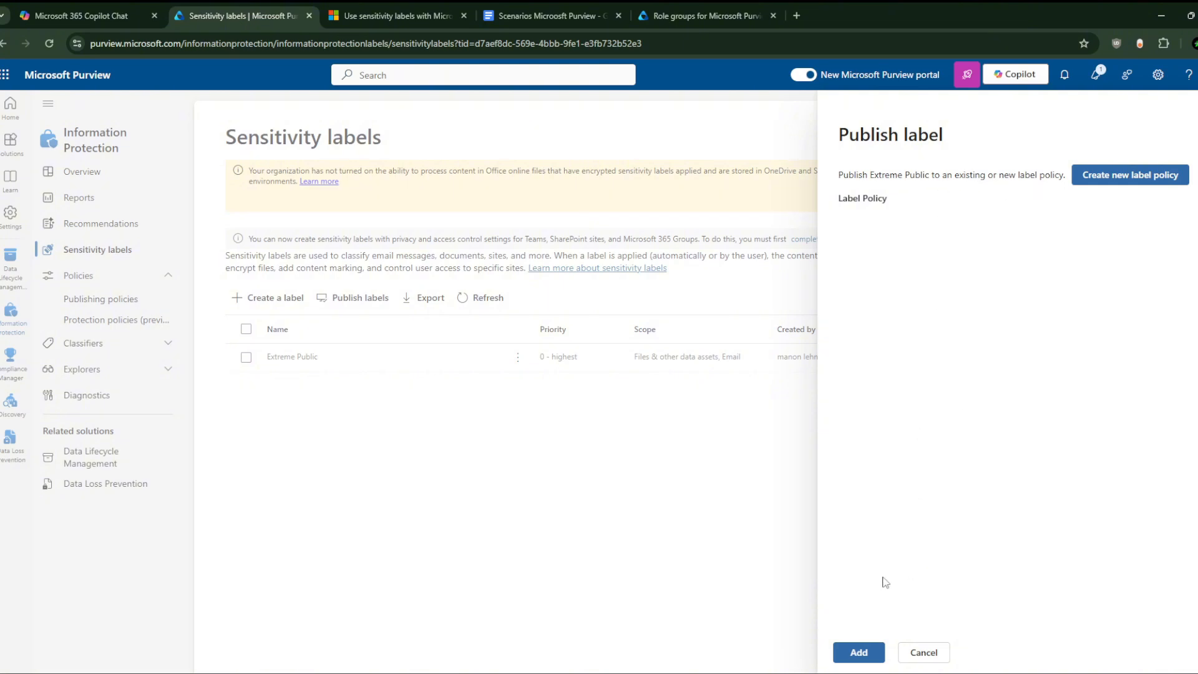
{"action": "left_click", "coordinate": [922, 652]}
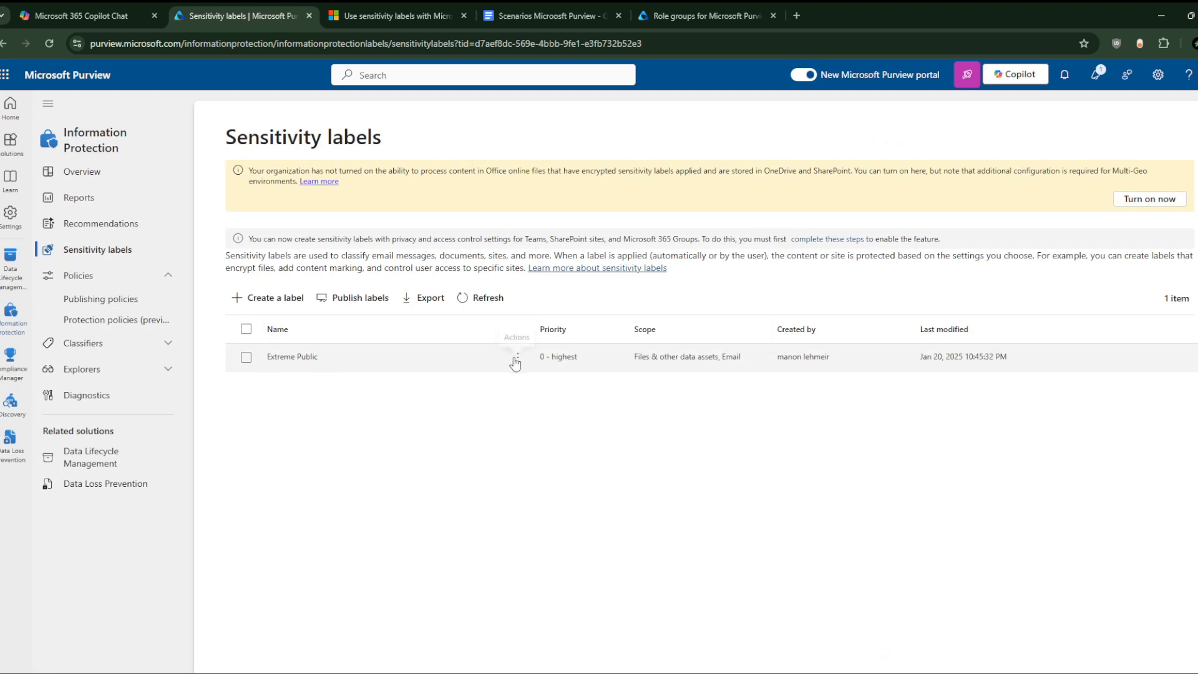
Step: Open Extreme Public in Edit label to check its priority 0, then return to Purview home
{"action": "left_click", "coordinate": [517, 359]}
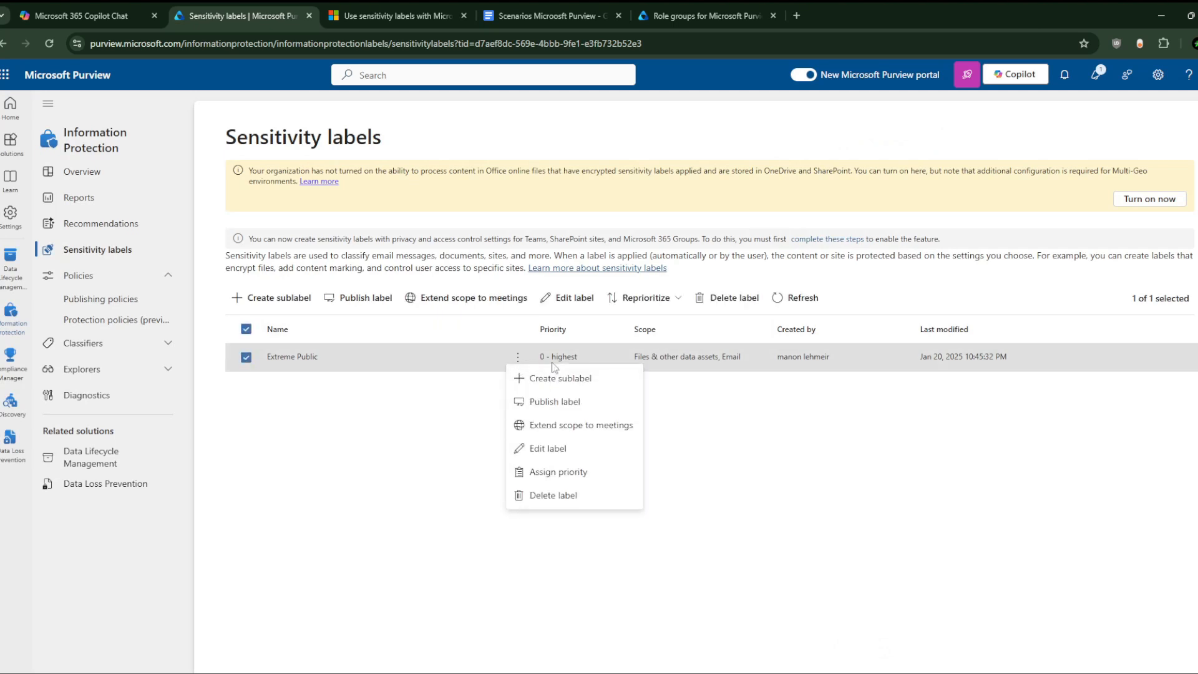
{"action": "left_click", "coordinate": [553, 454]}
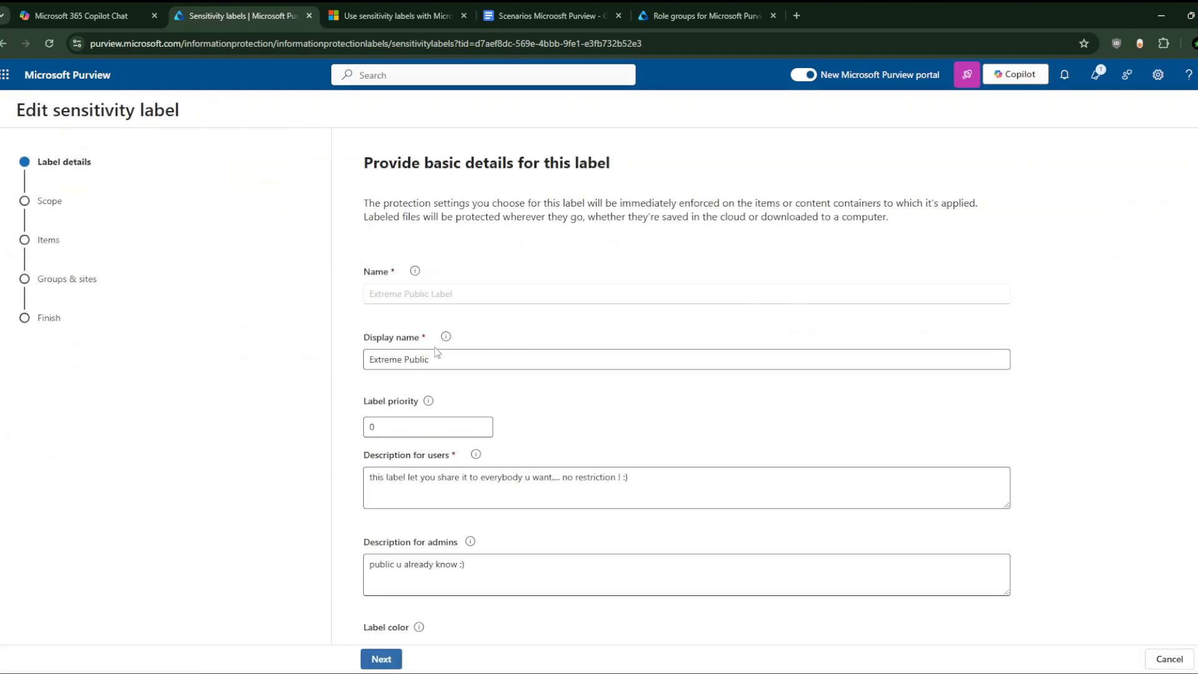
{"action": "scroll", "coordinate": [443, 383], "scroll_direction": "down", "scroll_amount": 1}
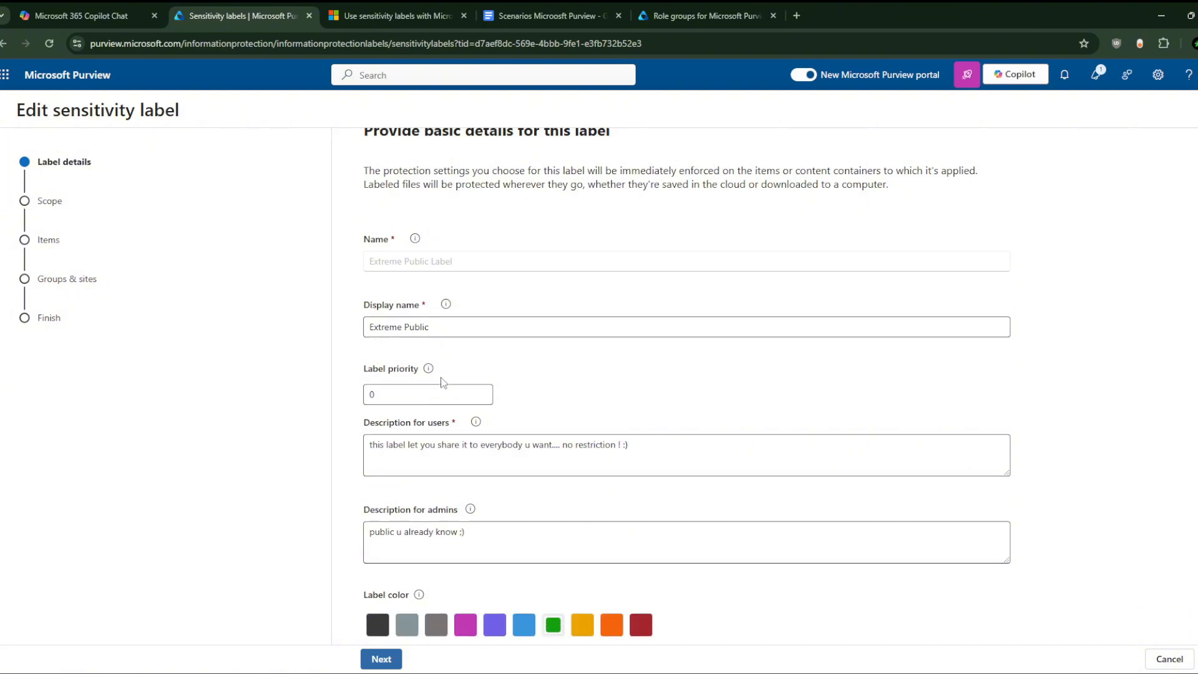
{"action": "left_click", "coordinate": [400, 398]}
{"action": "double_click", "coordinate": [392, 399]}
{"action": "left_click", "coordinate": [429, 369]}
{"action": "left_click", "coordinate": [86, 76]}
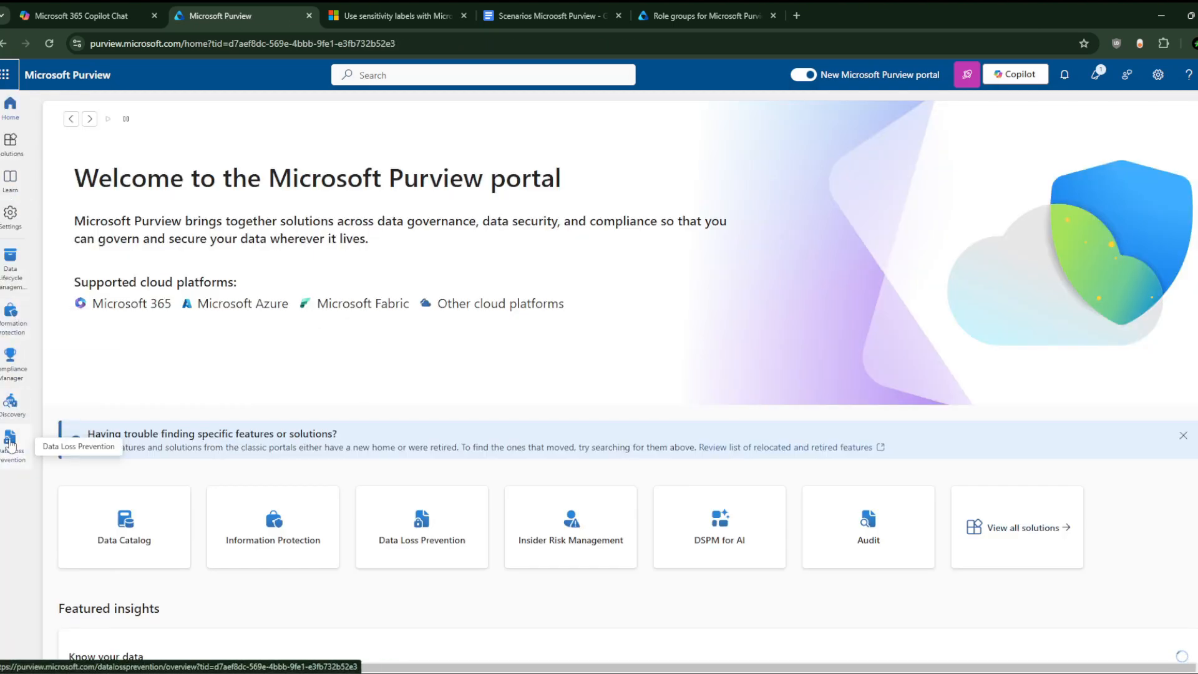
Step: In Information Protection, confirm Publishing policies is empty and end on the Sensitivity labels list
{"action": "left_click", "coordinate": [10, 312]}
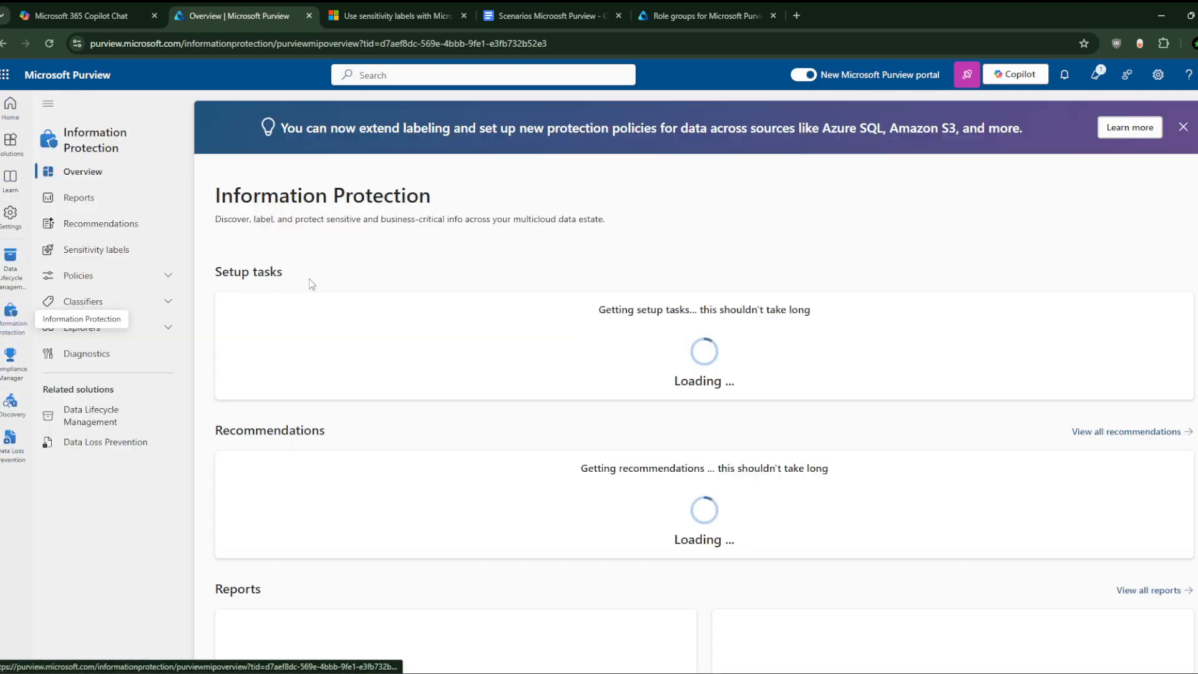
{"action": "left_click", "coordinate": [110, 274]}
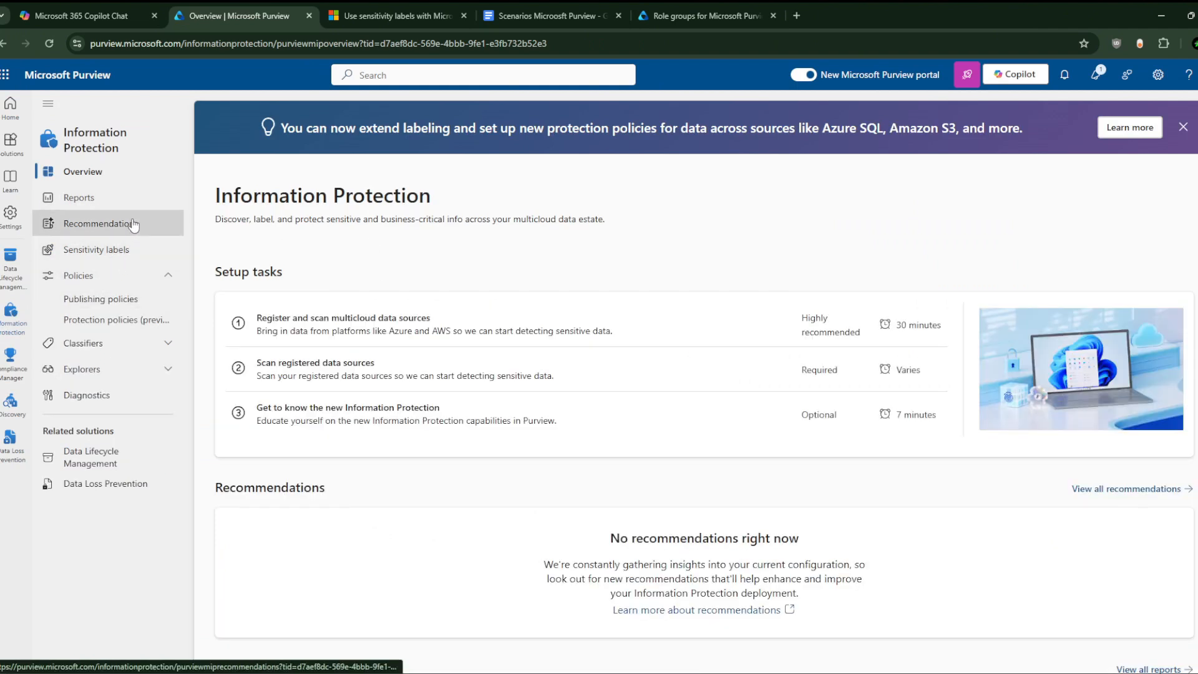
{"action": "left_click", "coordinate": [122, 253]}
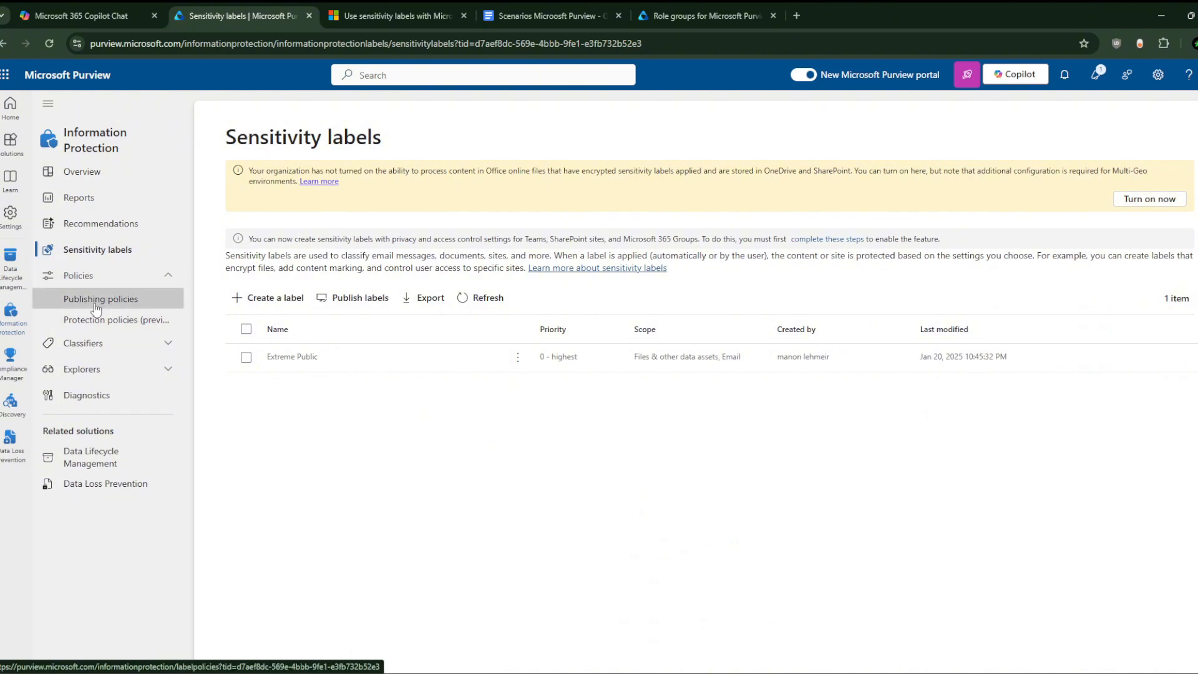
{"action": "left_click", "coordinate": [117, 300]}
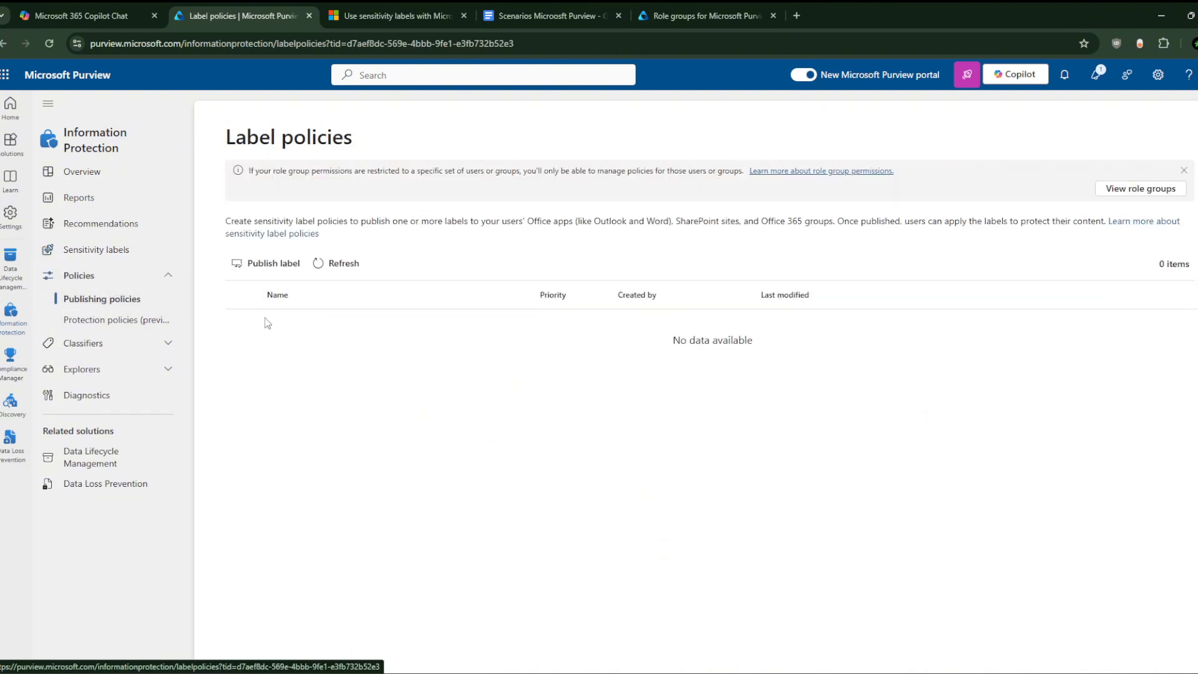
{"action": "left_click", "coordinate": [125, 249]}
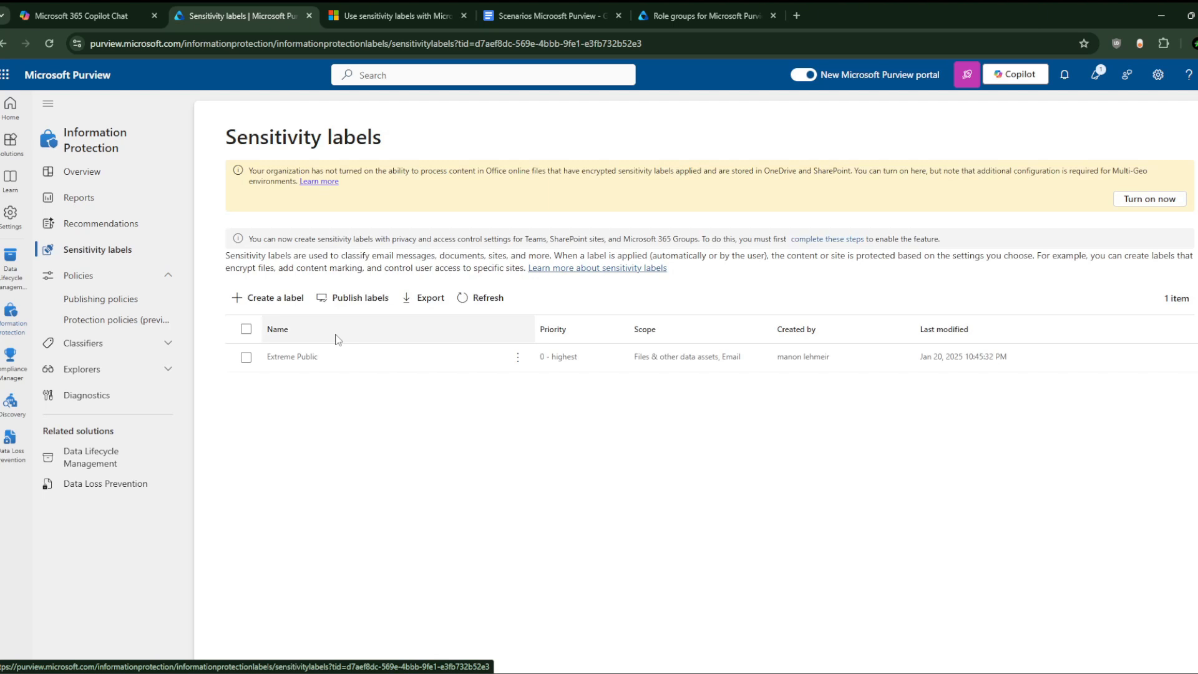
{"action": "left_click", "coordinate": [122, 307]}
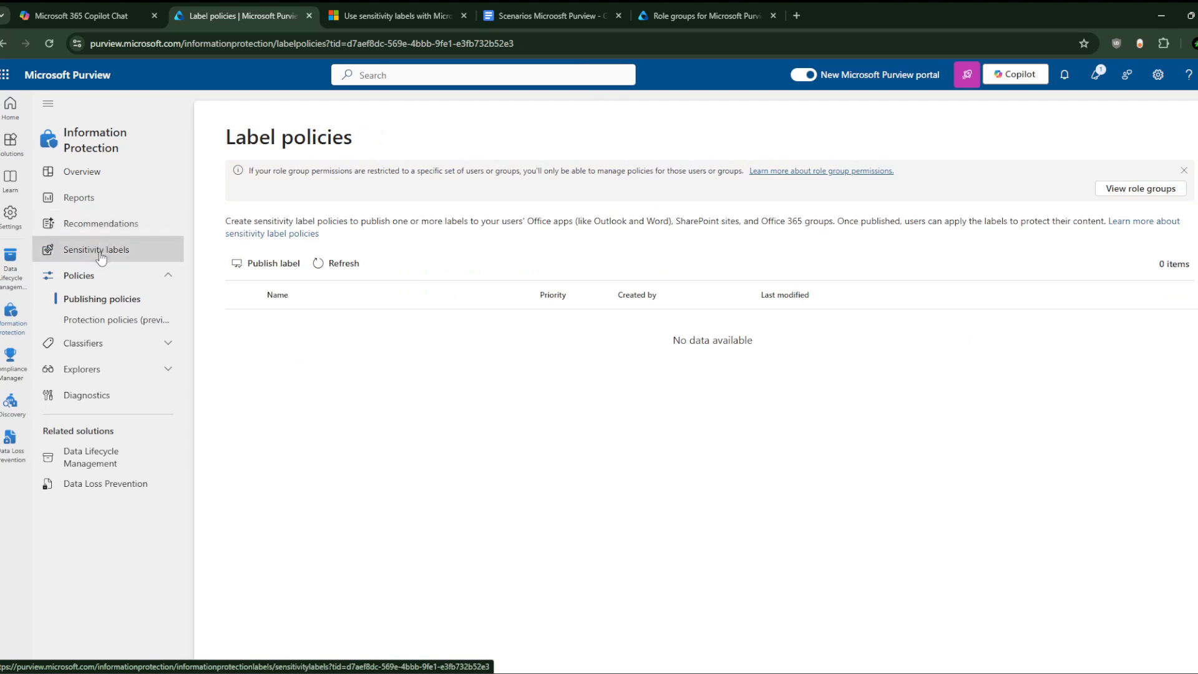
{"action": "left_click", "coordinate": [101, 253]}
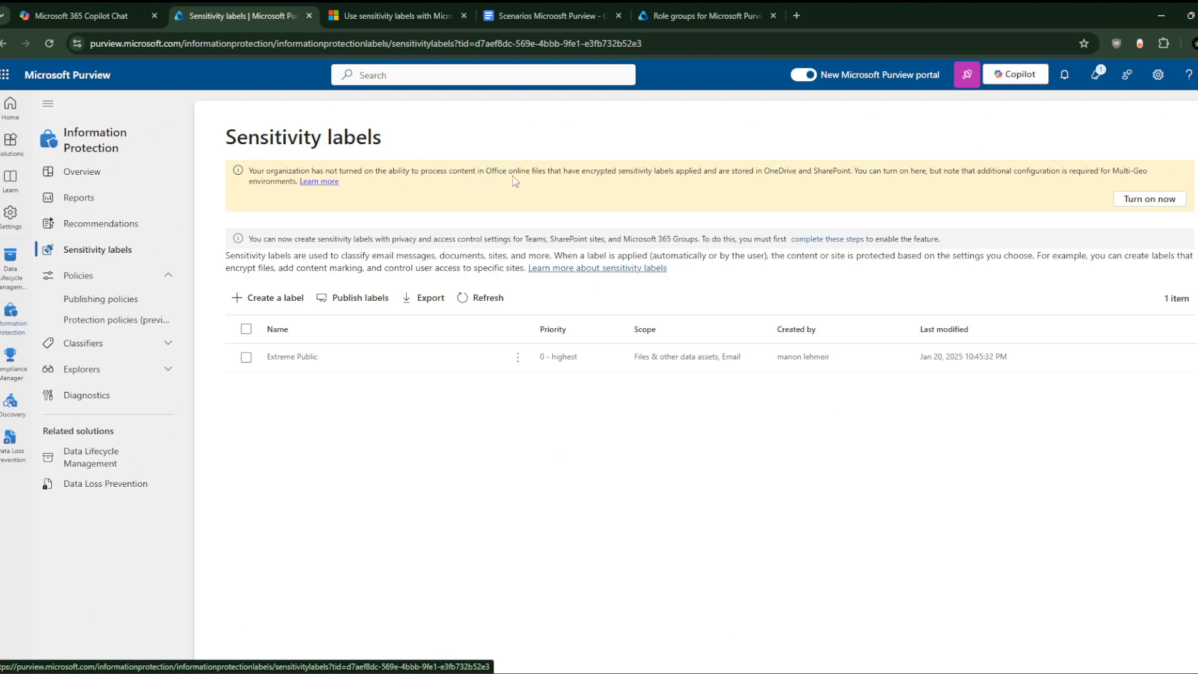
Step: Turn on encrypted-file processing and start a new label named 'Dangerous Label'
{"action": "left_click", "coordinate": [1147, 199]}
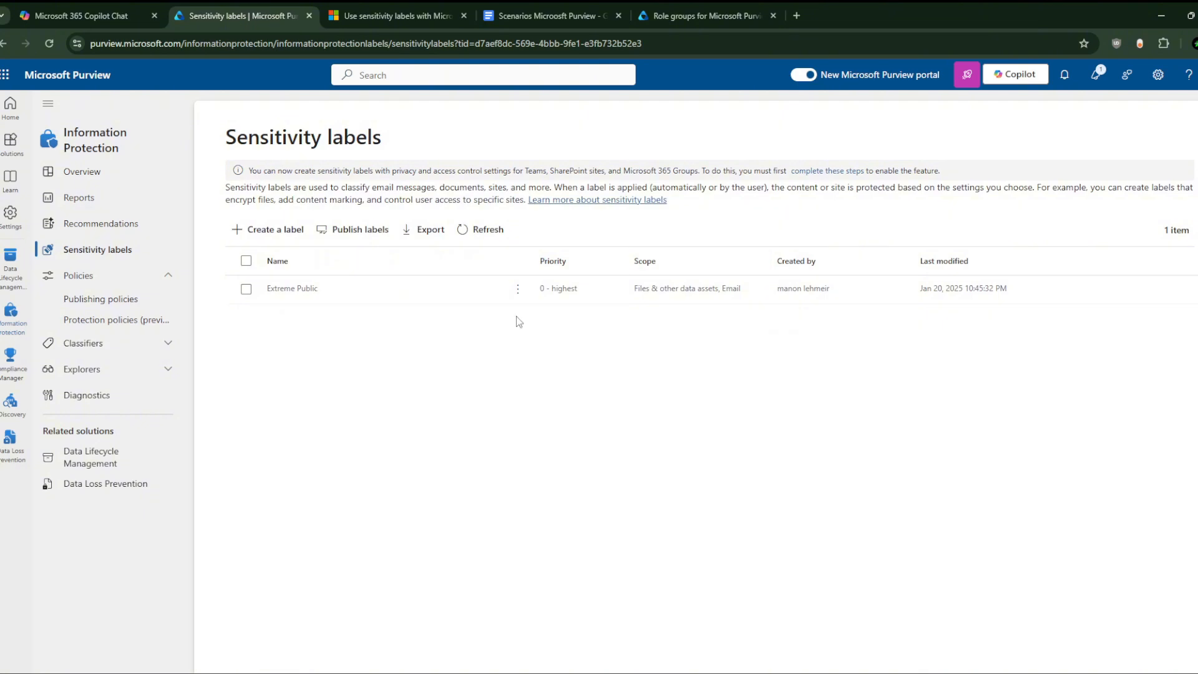
{"action": "left_click", "coordinate": [280, 230]}
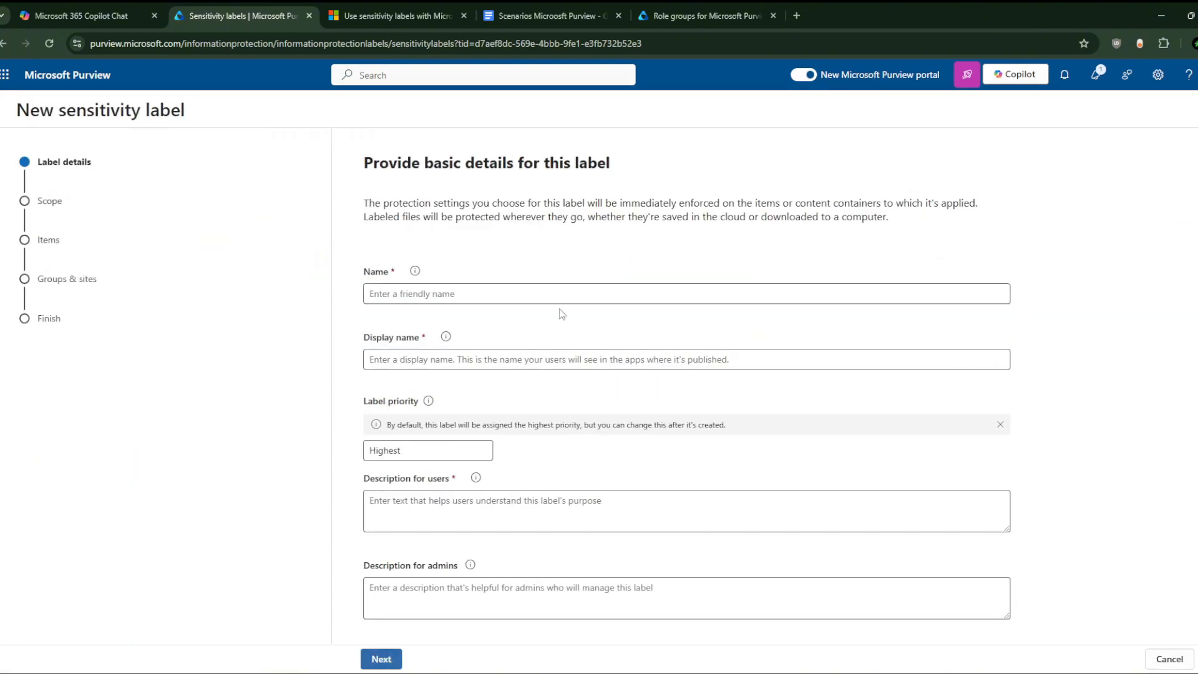
{"action": "left_click", "coordinate": [499, 302]}
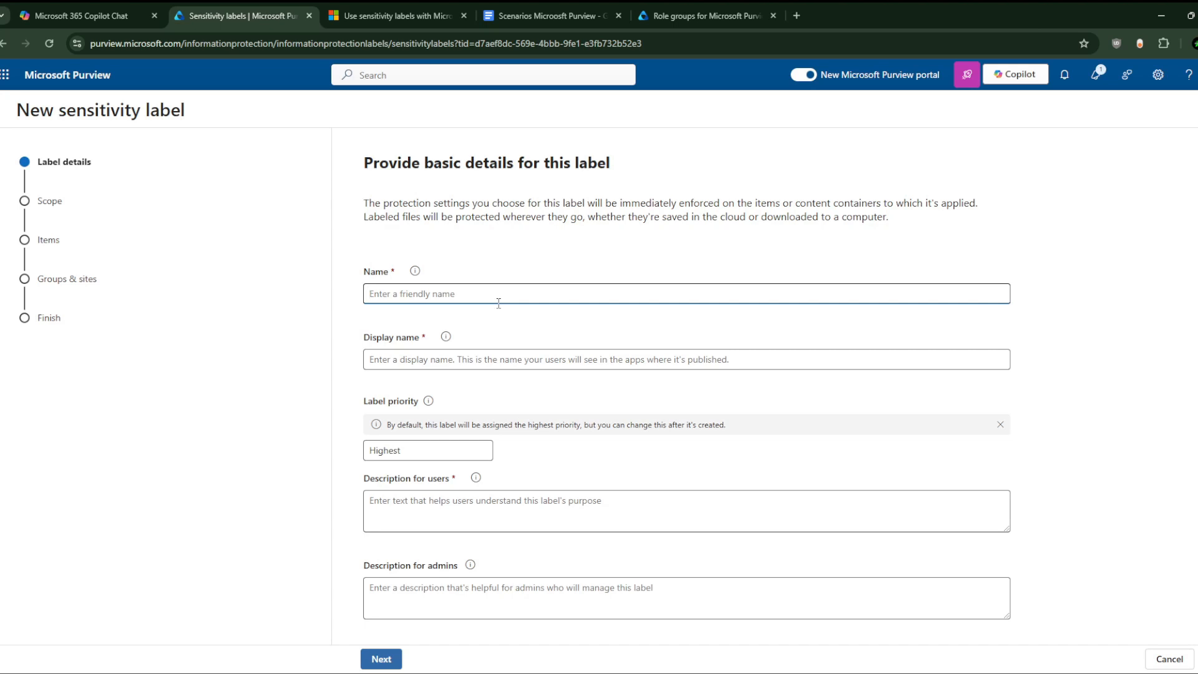
{"action": "left_click", "coordinate": [479, 299]}
{"action": "type", "text": "dangerous labels"}
{"action": "key", "text": "BackSpace"}
{"action": "key", "text": "BackSpace"}
{"action": "key", "text": "BackSpace"}
{"action": "key", "text": "BackSpace"}
{"action": "key", "text": "BackSpace"}
{"action": "key", "text": "BackSpace"}
{"action": "type", "text": "LABEL"}
{"action": "key", "text": "BackSpace"}
{"action": "key", "text": "BackSpace"}
{"action": "key", "text": "BackSpace"}
{"action": "key", "text": "BackSpace"}
{"action": "key", "text": "Home"}
{"action": "key", "text": "Delete"}
{"action": "type", "text": "D"}
{"action": "key", "text": "End"}
{"action": "type", "text": "abel"}
Step: Copy 'Dangerous Label' into Display name, check its Highest priority, and begin the user description
{"action": "key", "text": "ctrl+shift+Left"}
{"action": "key", "text": "ctrl+shift+Left"}
{"action": "key", "text": "ctrl+c"}
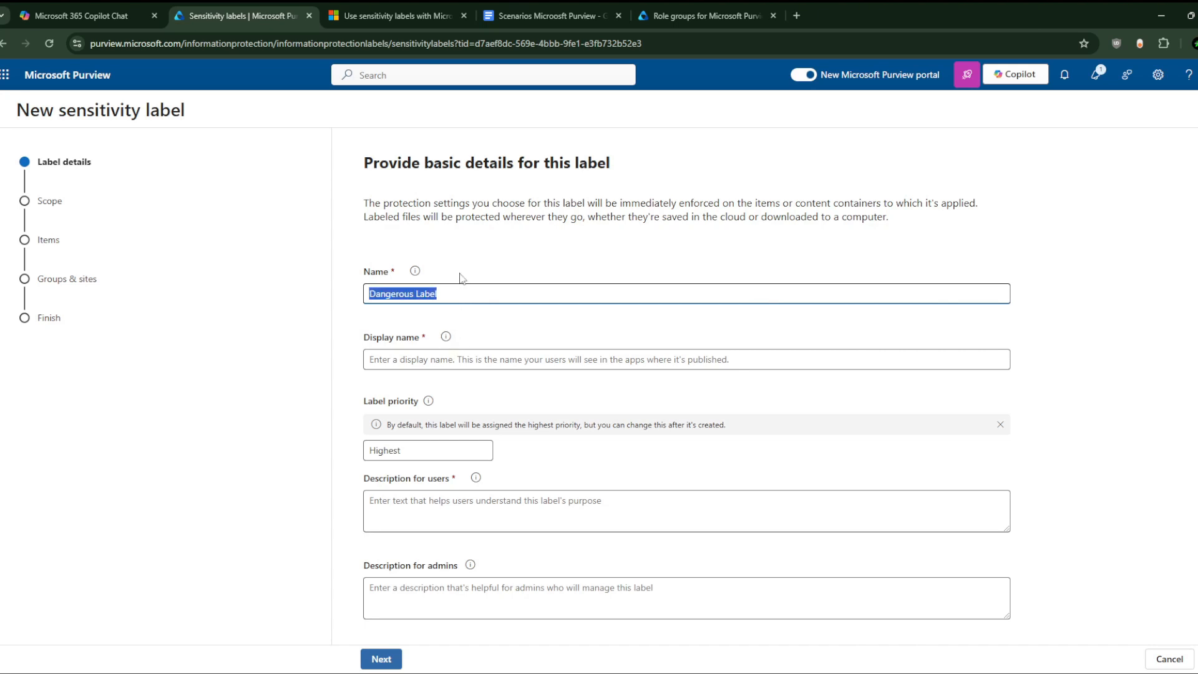
{"action": "left_click", "coordinate": [444, 360]}
{"action": "key", "text": "ctrl+v"}
{"action": "scroll", "coordinate": [429, 399], "scroll_direction": "down", "scroll_amount": 1}
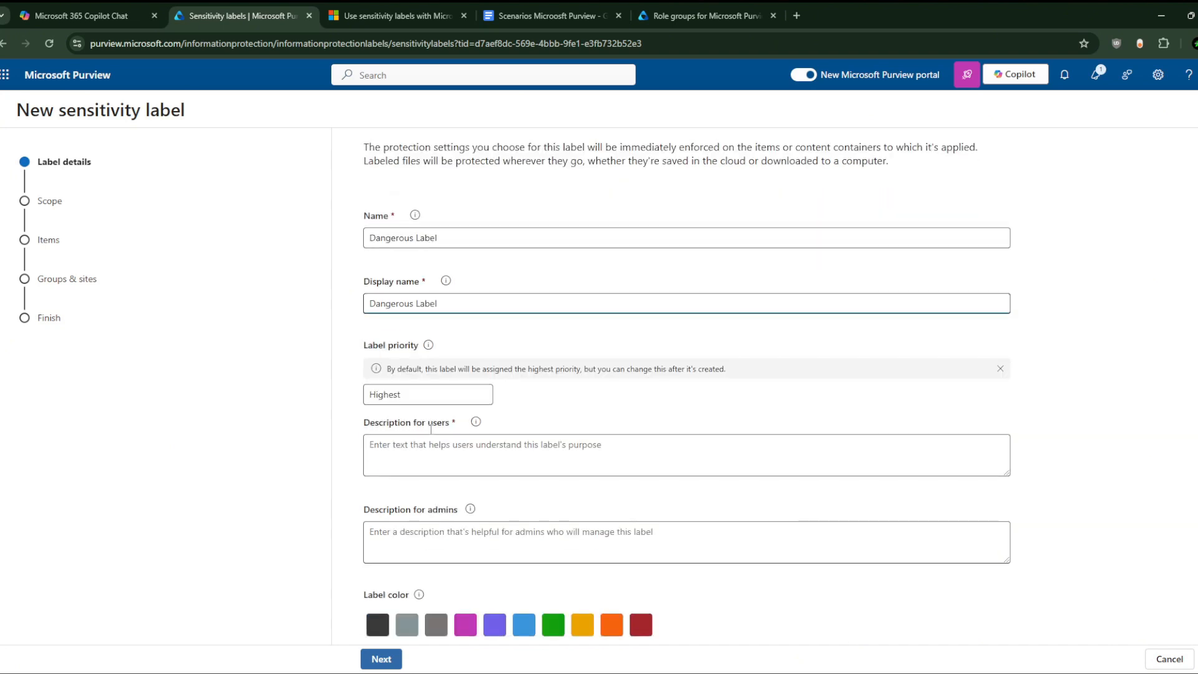
{"action": "left_click", "coordinate": [414, 396]}
{"action": "double_click", "coordinate": [411, 396]}
{"action": "left_click_drag", "start_coordinate": [436, 423], "coordinate": [438, 436]}
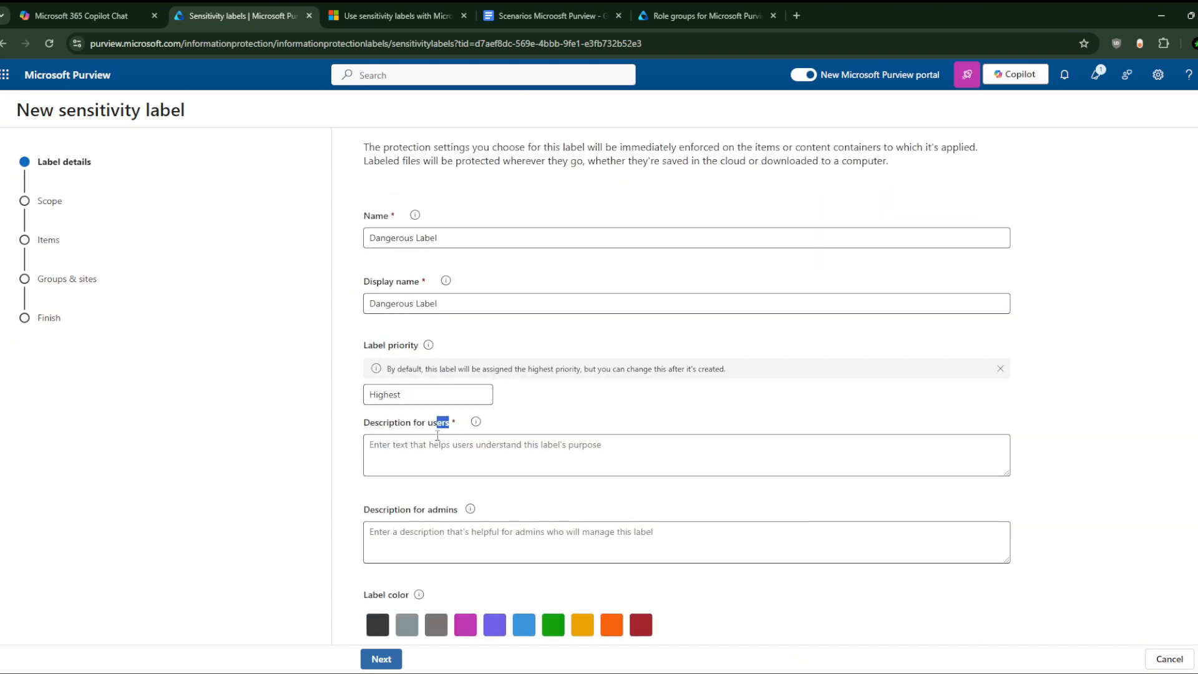
{"action": "left_click", "coordinate": [437, 439]}
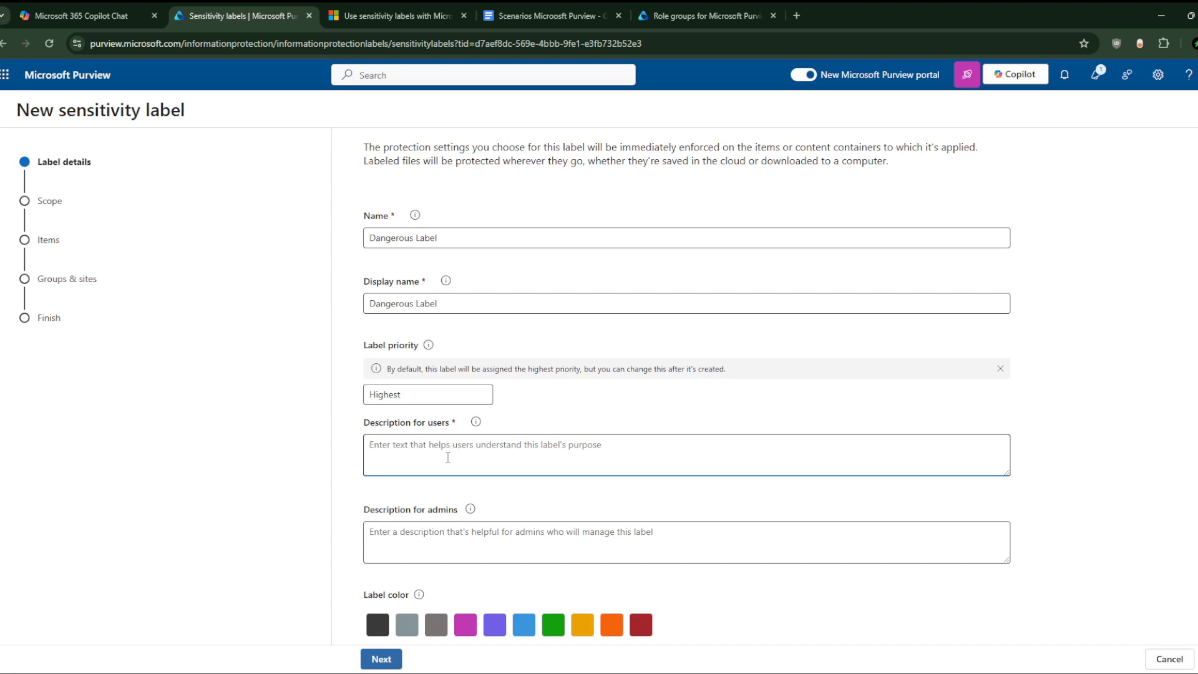
{"action": "type", "text": "this is "}
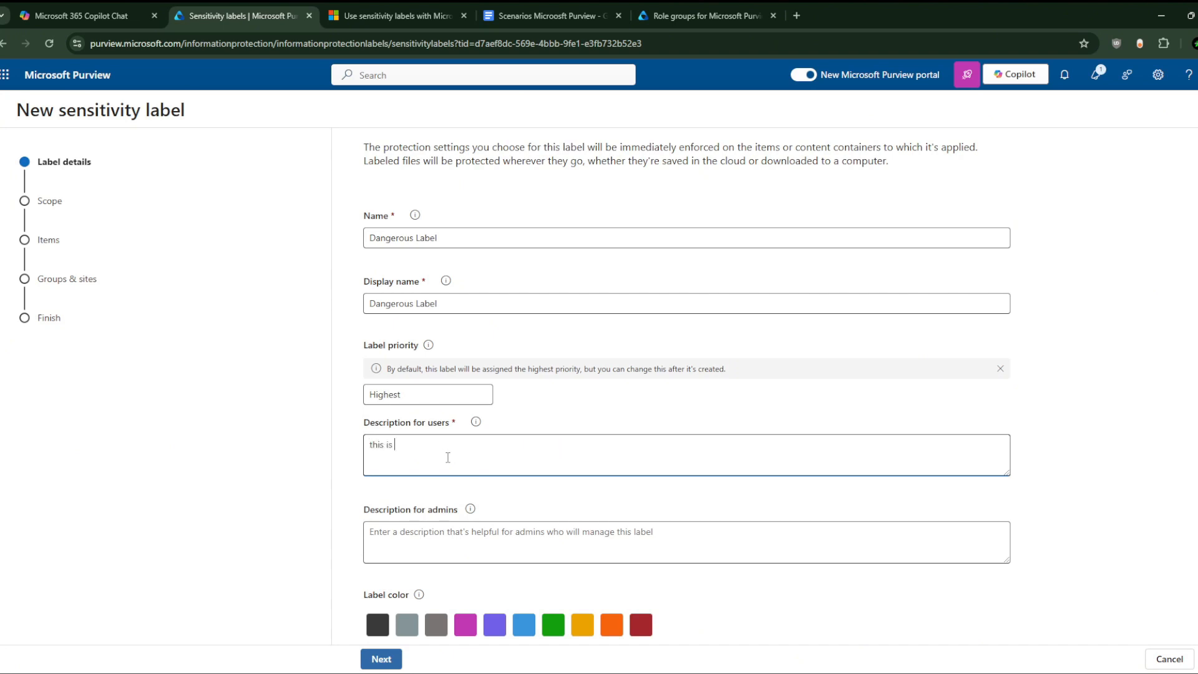
{"action": "type", "text": "label going"}
Step: Copy 'Science Department handles proprietary research and development data' from the Scenarios notes, then return to the label name
{"action": "left_click", "coordinate": [530, 8]}
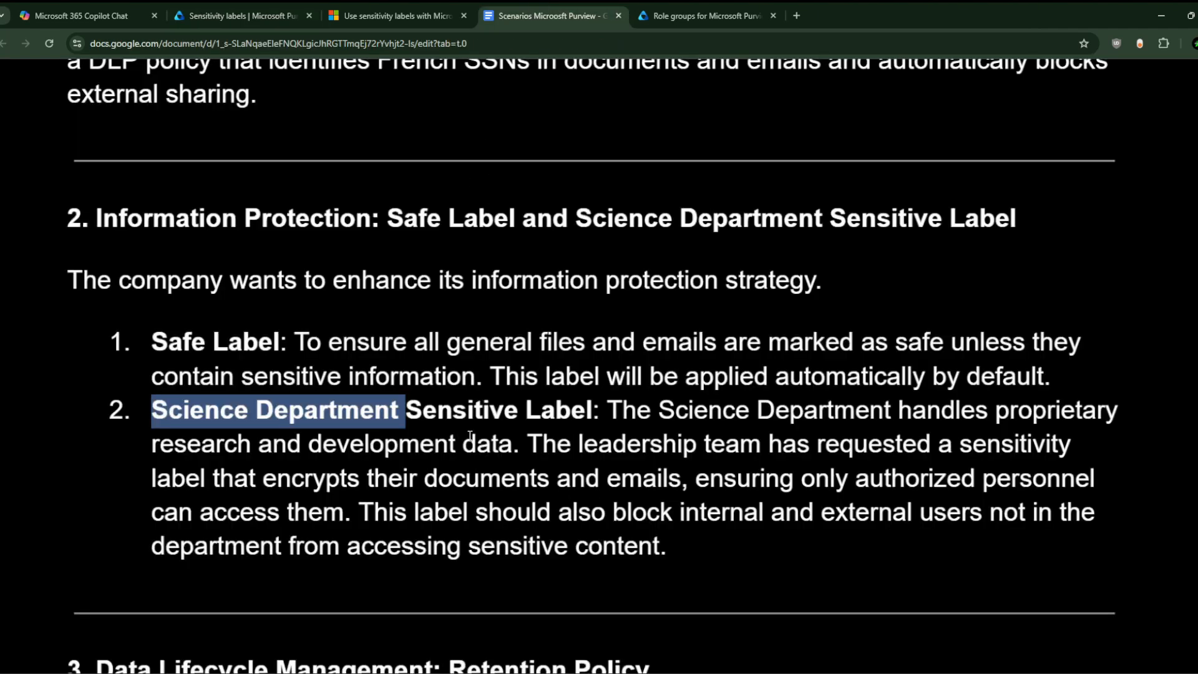
{"action": "left_click", "coordinate": [339, 420]}
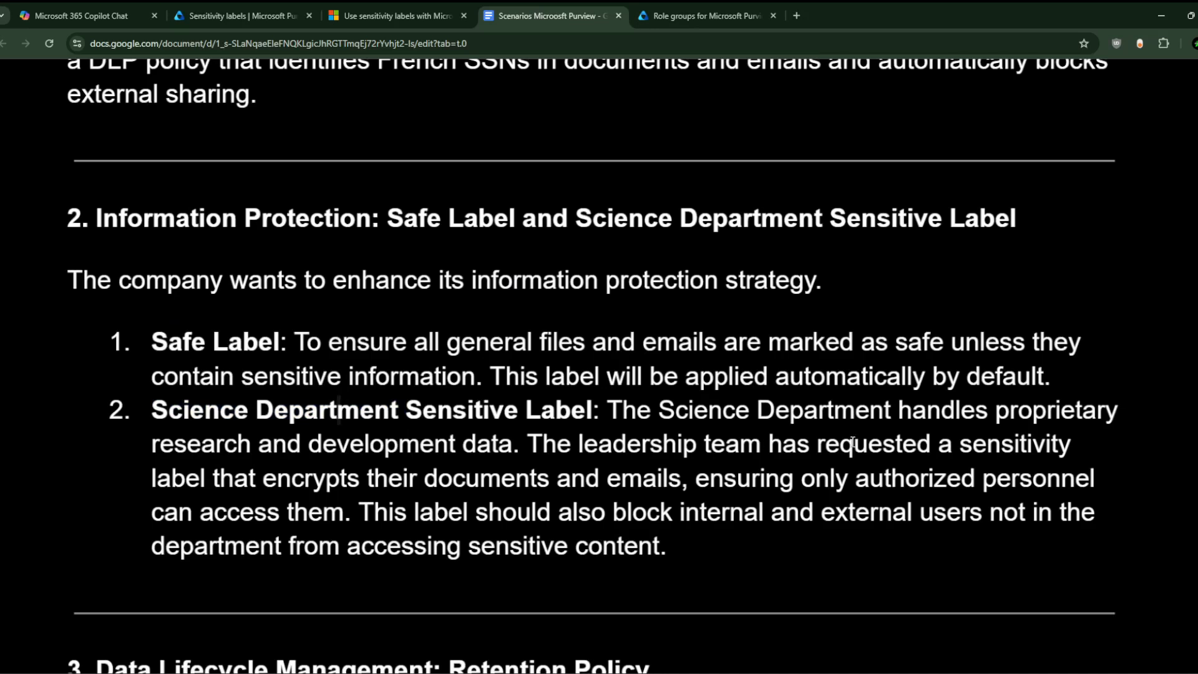
{"action": "left_click_drag", "start_coordinate": [675, 410], "coordinate": [520, 445]}
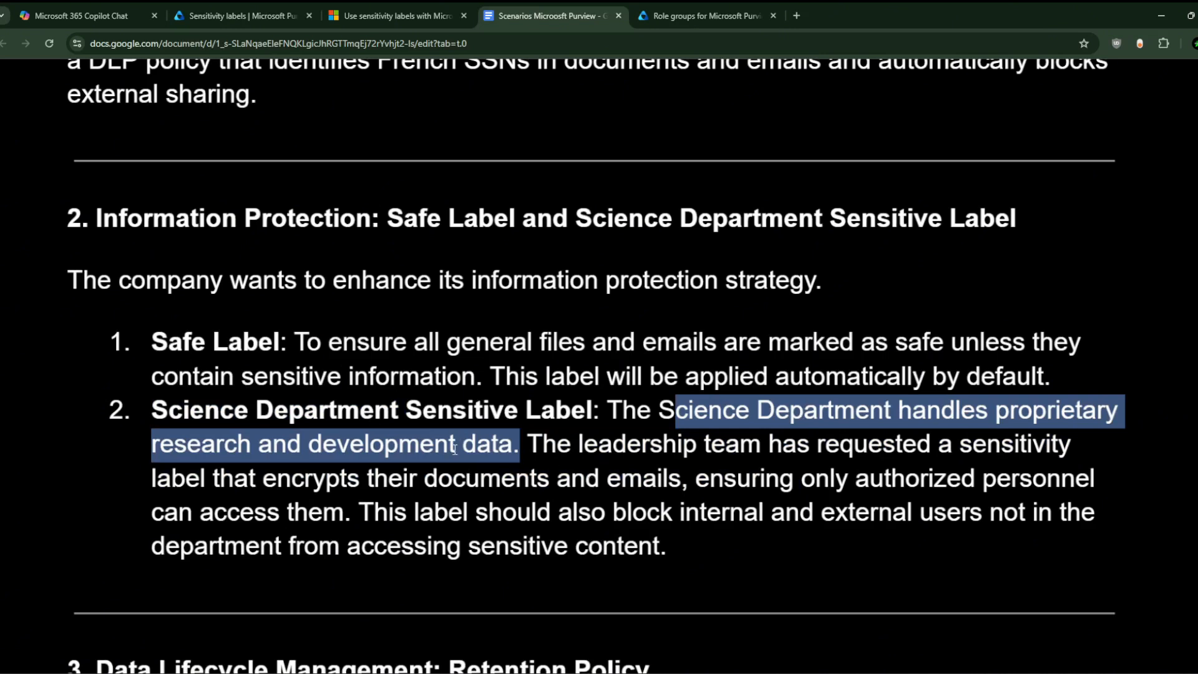
{"action": "left_click_drag", "start_coordinate": [658, 410], "coordinate": [512, 440]}
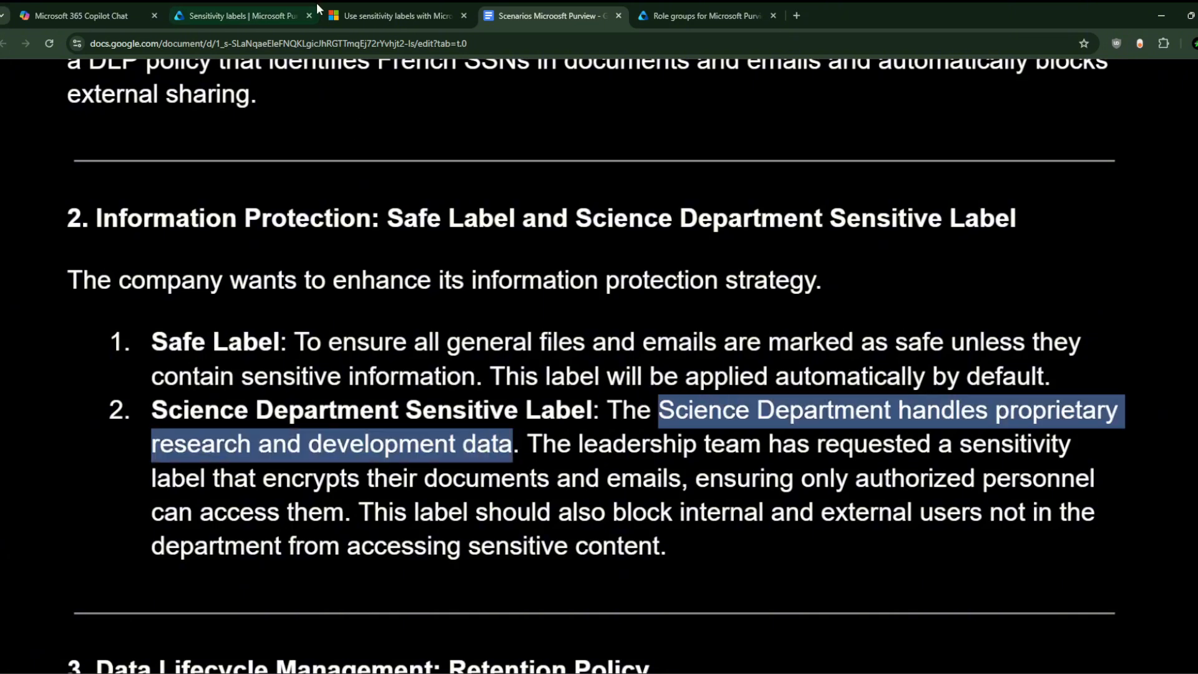
{"action": "left_click", "coordinate": [237, 15]}
{"action": "left_click", "coordinate": [382, 239]}
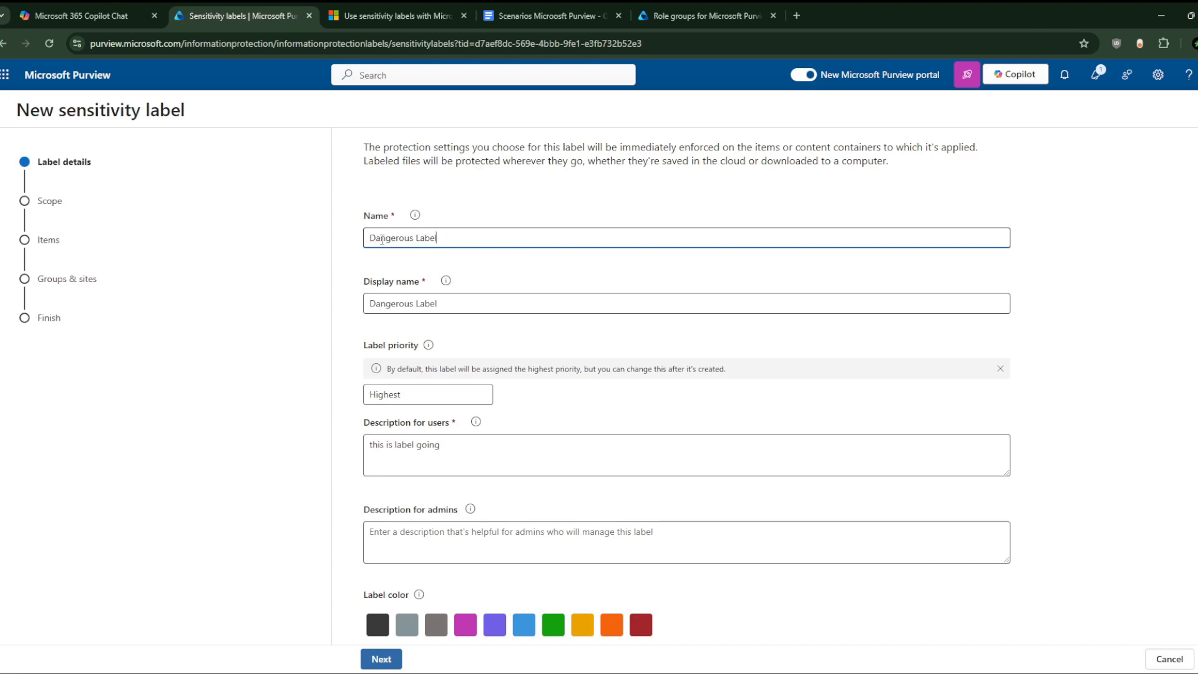
Step: Name the label 'Dangerous Label For Science Department' and copy that name into Display name
{"action": "type", "text": "For Science Departement"}
{"action": "triple_click", "coordinate": [508, 242]}
{"action": "left_click", "coordinate": [500, 306]}
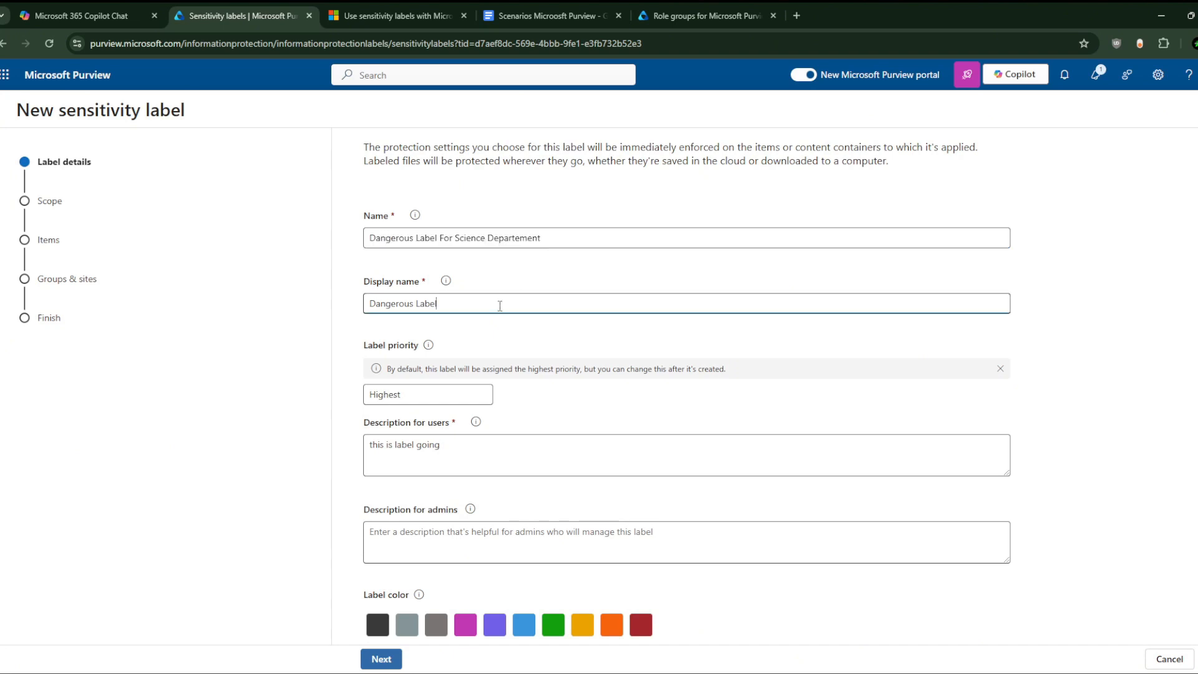
{"action": "left_click", "coordinate": [523, 237]}
{"action": "key", "text": "BackSpace"}
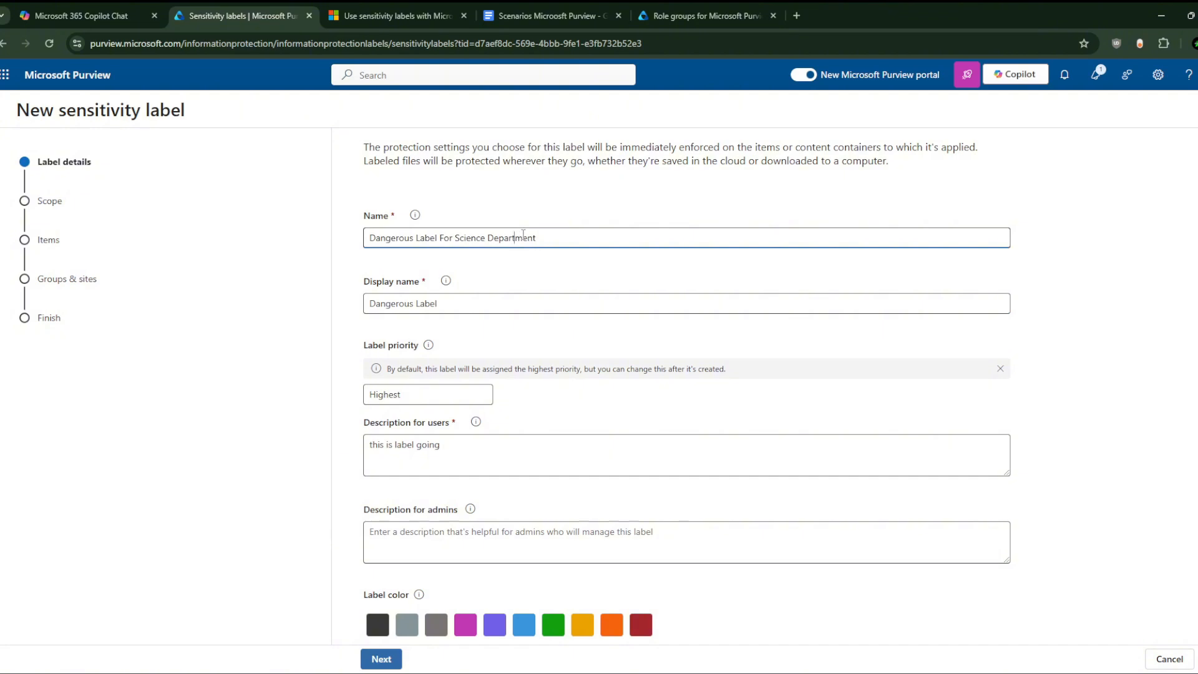
{"action": "triple_click", "coordinate": [529, 238]}
{"action": "key", "text": "ctrl+c"}
{"action": "left_click", "coordinate": [498, 302]}
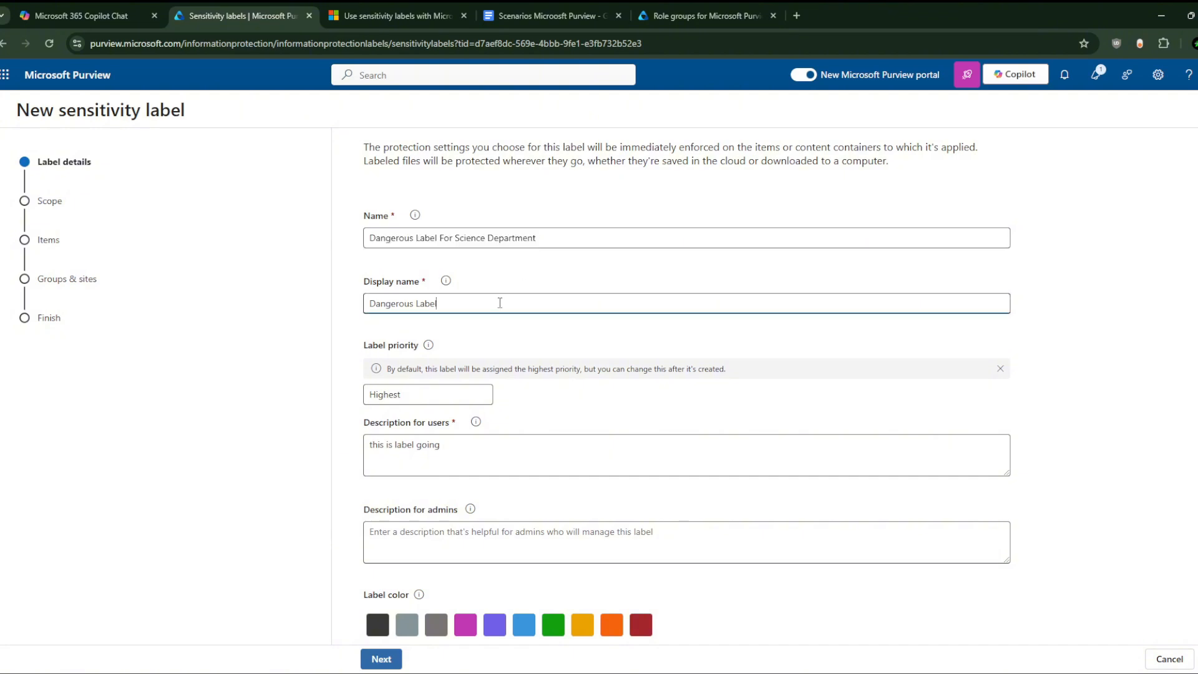
{"action": "triple_click", "coordinate": [497, 303]}
{"action": "key", "text": "ctrl+v"}
Step: Paste the Science Department description into Description for users
{"action": "left_click", "coordinate": [543, 15]}
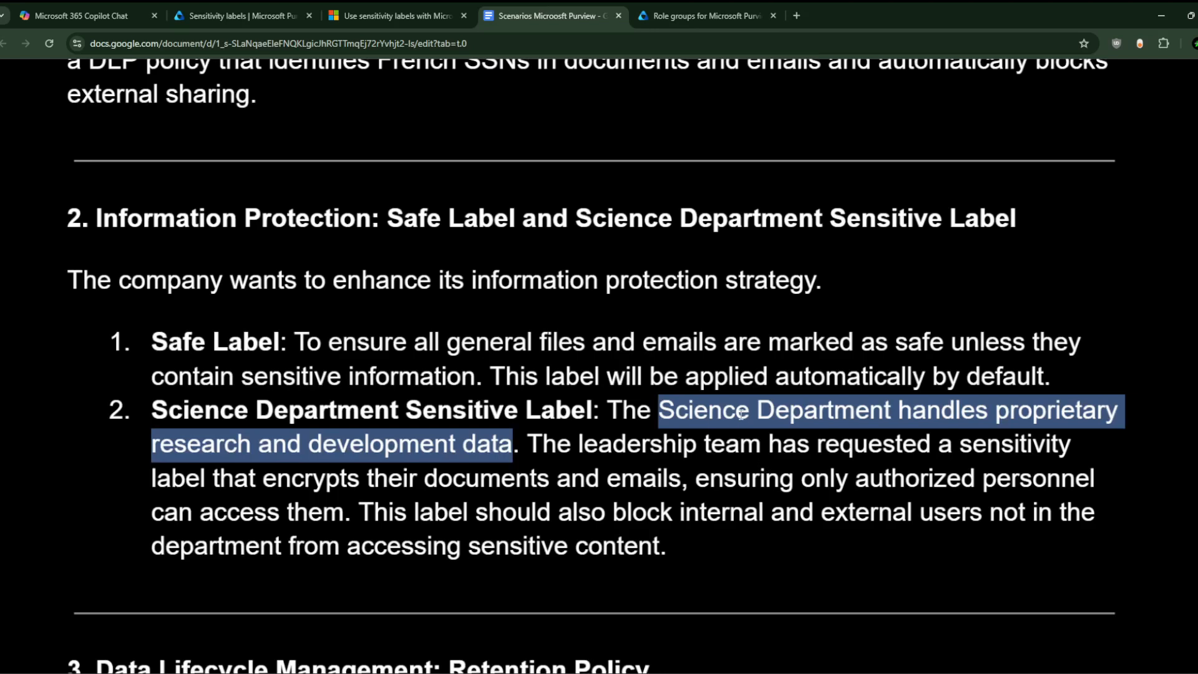
{"action": "left_click", "coordinate": [275, 5]}
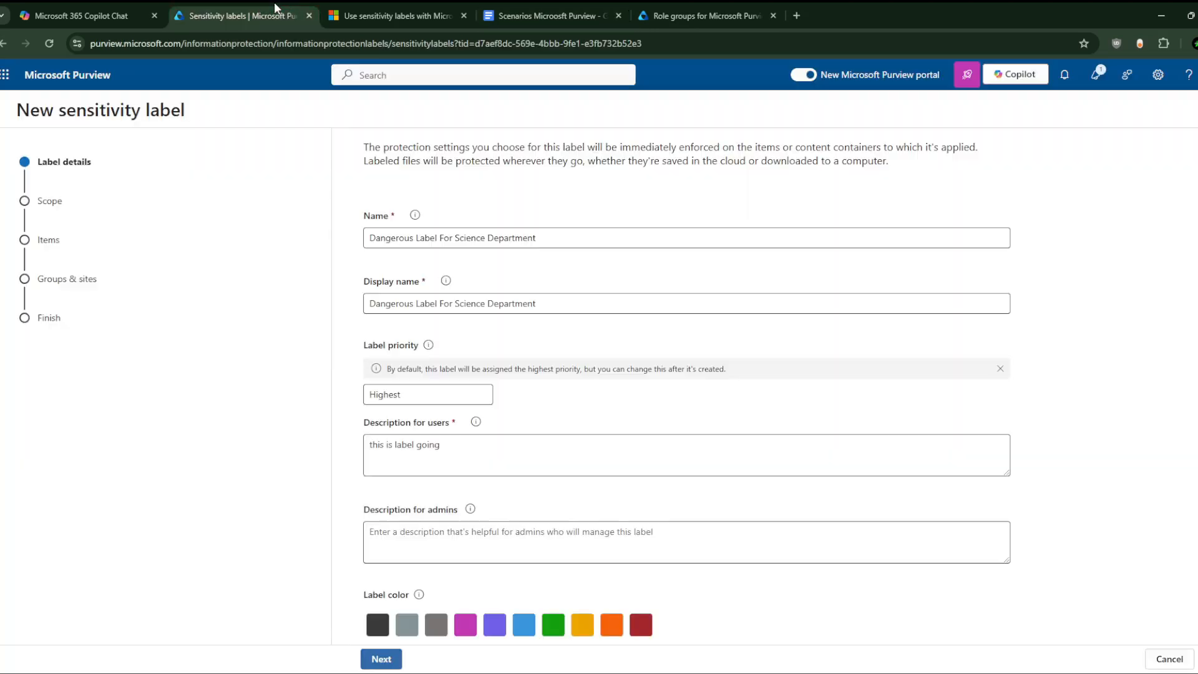
{"action": "left_click", "coordinate": [460, 444]}
{"action": "type", "text": "this is label going"}
{"action": "key", "text": "BackSpace"}
{"action": "key", "text": "BackSpace"}
{"action": "key", "text": "BackSpace"}
{"action": "key", "text": "BackSpace"}
{"action": "key", "text": "BackSpace"}
{"action": "key", "text": "BackSpace"}
{"action": "key", "text": "BackSpace"}
{"action": "key", "text": "BackSpace"}
{"action": "key", "text": "BackSpace"}
{"action": "key", "text": "BackSpace"}
{"action": "key", "text": "BackSpace"}
{"action": "key", "text": "BackSpace"}
{"action": "key", "text": "BackSpace"}
{"action": "key", "text": "BackSpace"}
{"action": "key", "text": "BackSpace"}
{"action": "key", "text": "BackSpace"}
{"action": "key", "text": "BackSpace"}
{"action": "key", "text": "BackSpace"}
{"action": "key", "text": "BackSpace"}
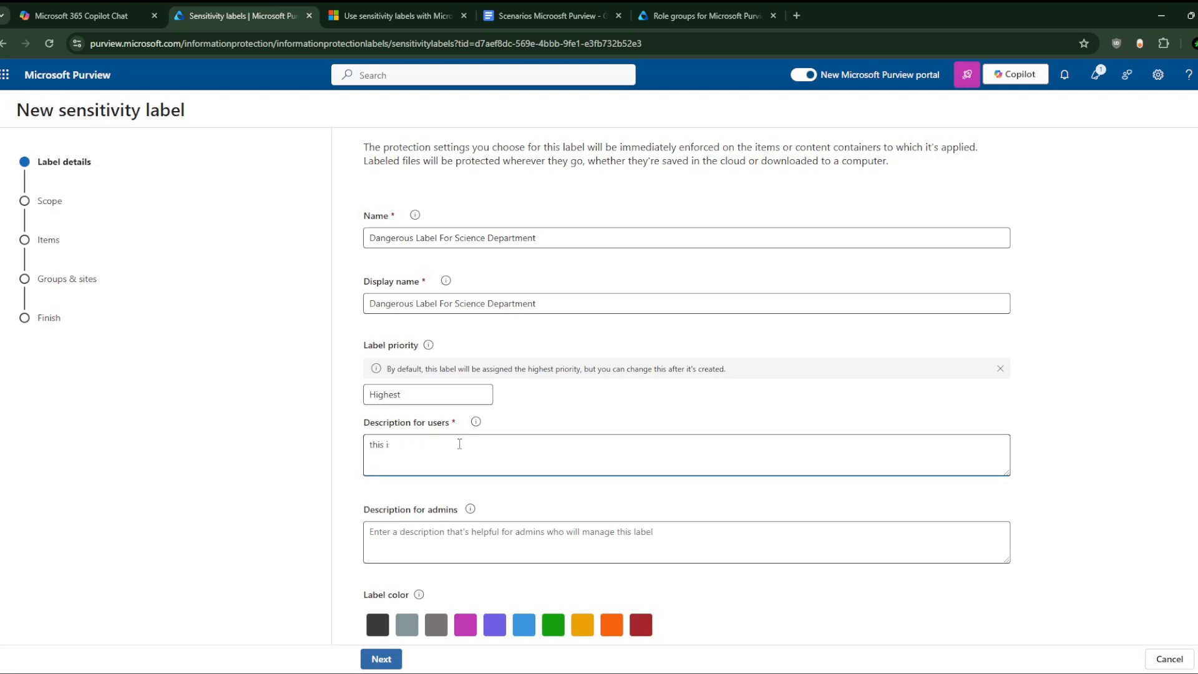
{"action": "type", "text": "a"}
{"action": "key", "text": "BackSpace"}
{"action": "key", "text": "ctrl+v"}
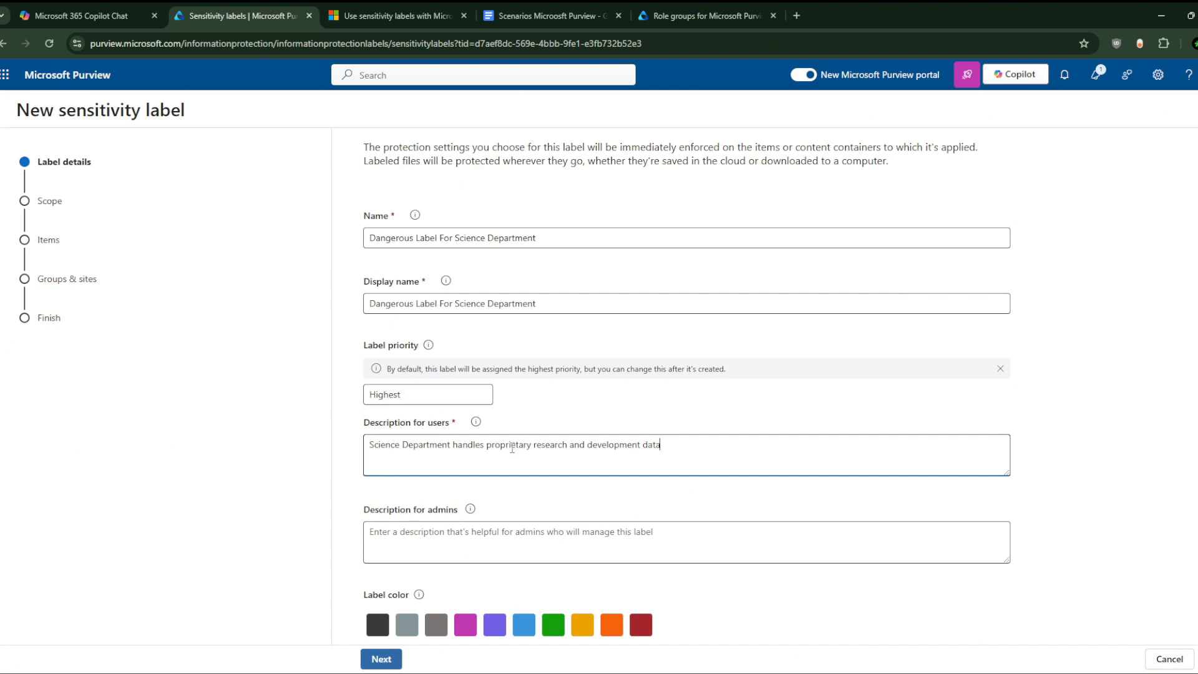
Step: Reword the user description, typing 'label for' in place of 'handles'
{"action": "double_click", "coordinate": [473, 444]}
{"action": "left_click", "coordinate": [688, 455]}
{"action": "double_click", "coordinate": [463, 444]}
{"action": "type", "text": "Labe"}
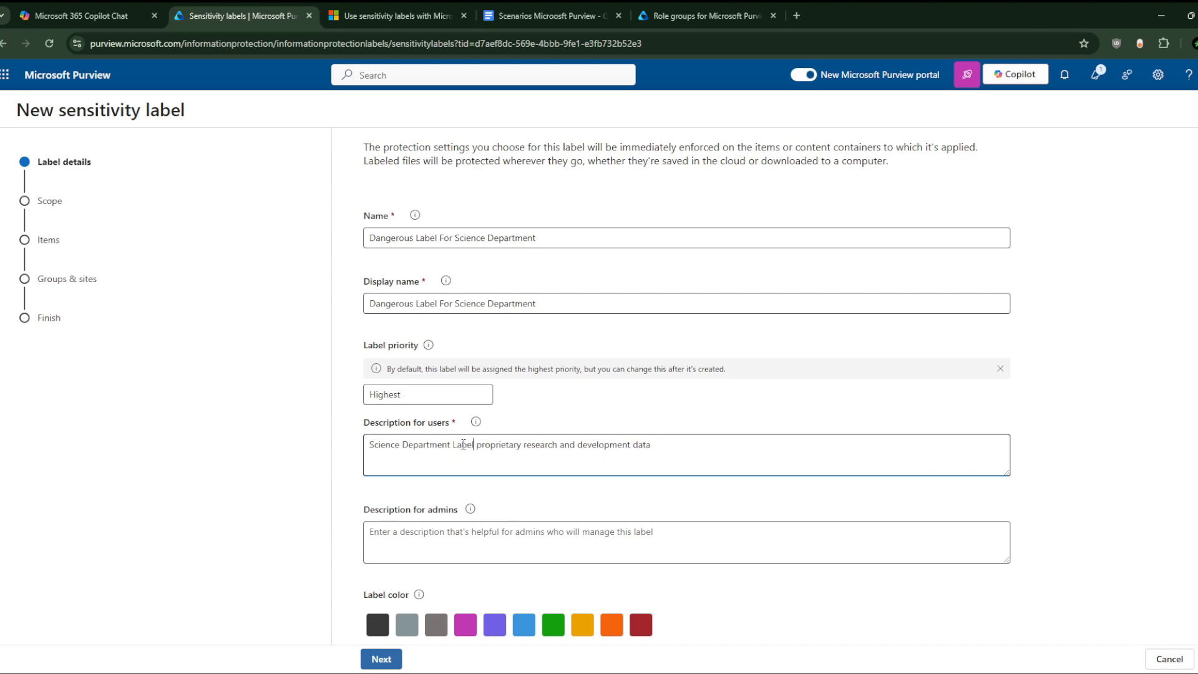
{"action": "key", "text": "BackSpace"}
{"action": "key", "text": "BackSpace"}
{"action": "type", "text": "label "}
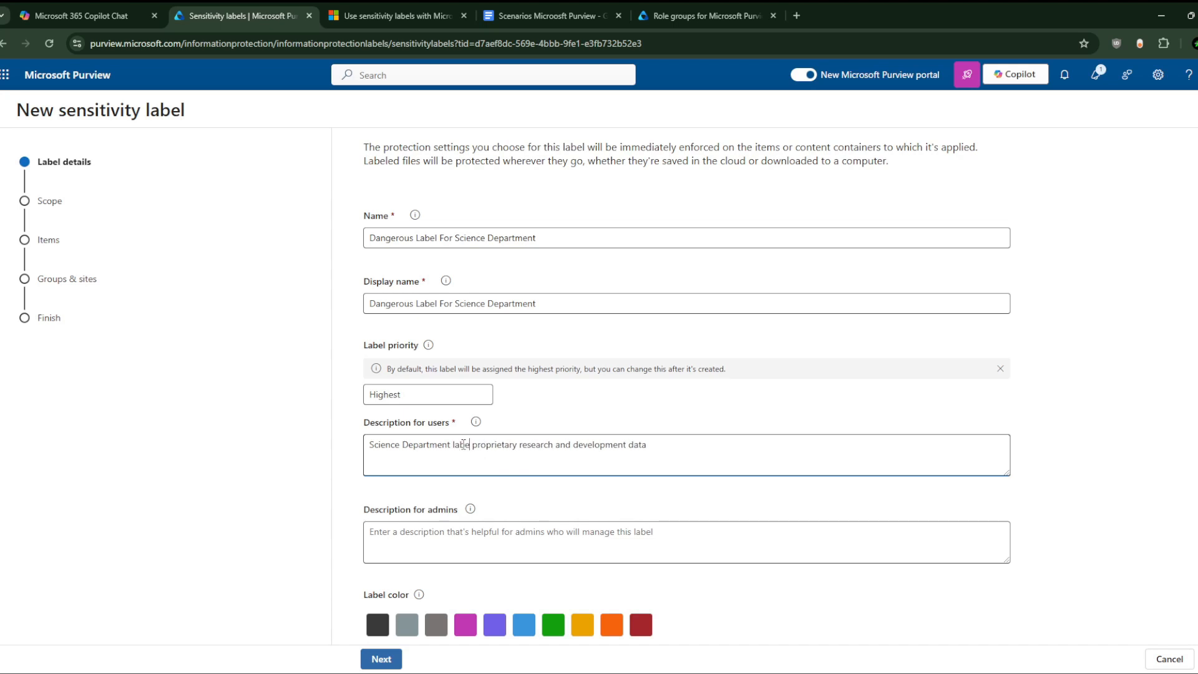
{"action": "type", "text": "for"}
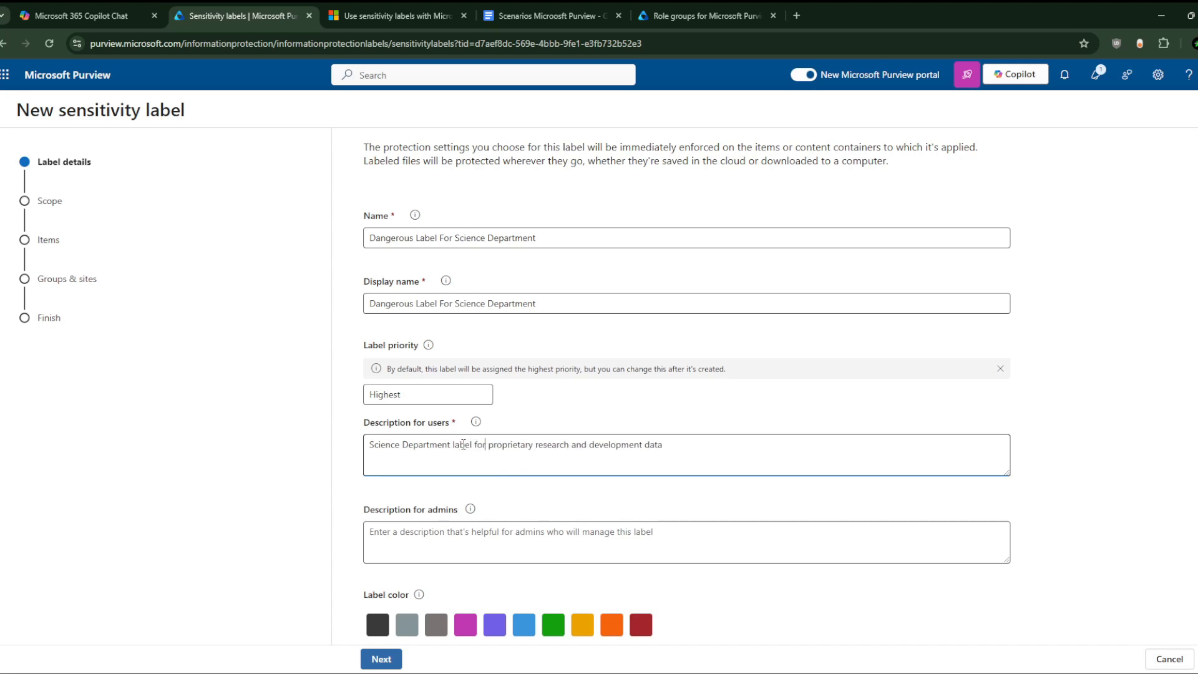
Step: Paste the description into Description for admins and choose the red label colour
{"action": "key", "text": "ctrl+a"}
{"action": "key", "text": "ctrl+c"}
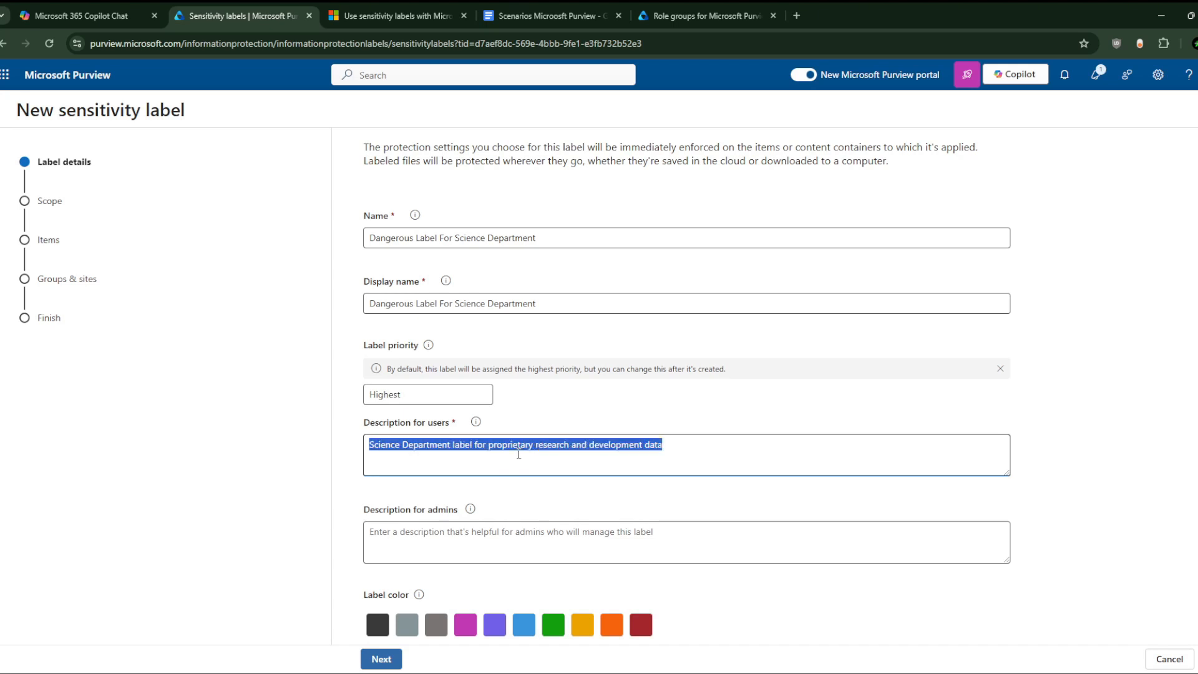
{"action": "left_click", "coordinate": [481, 546]}
{"action": "key", "text": "ctrl+v"}
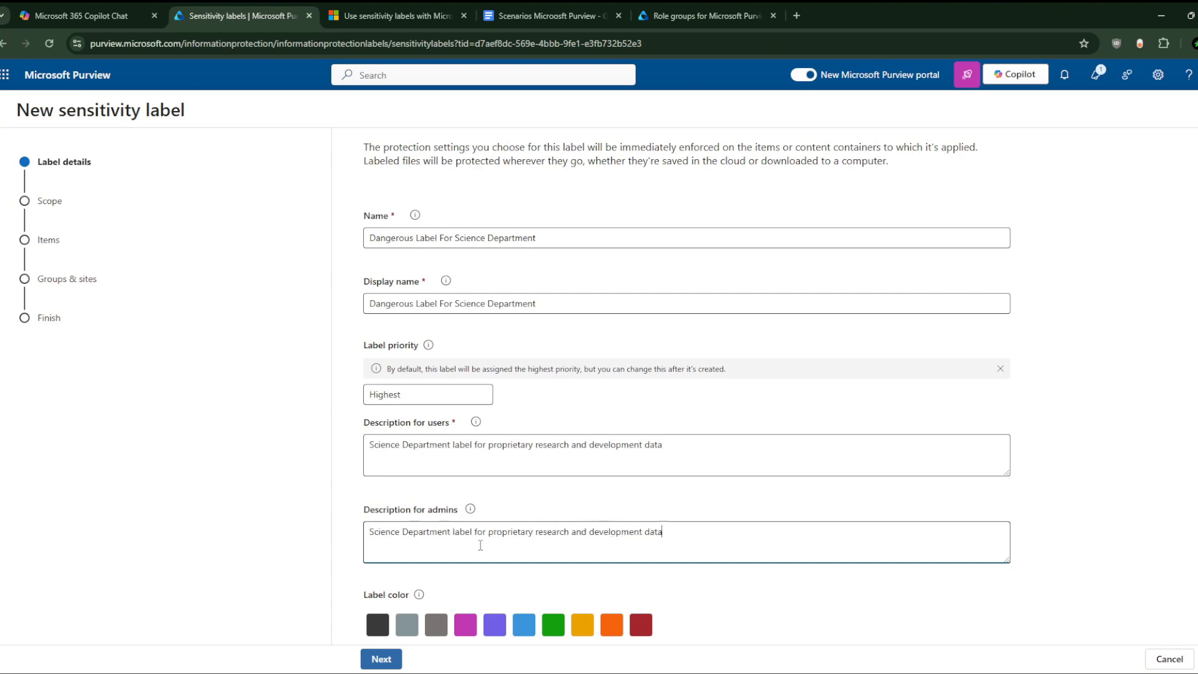
{"action": "left_click", "coordinate": [639, 630]}
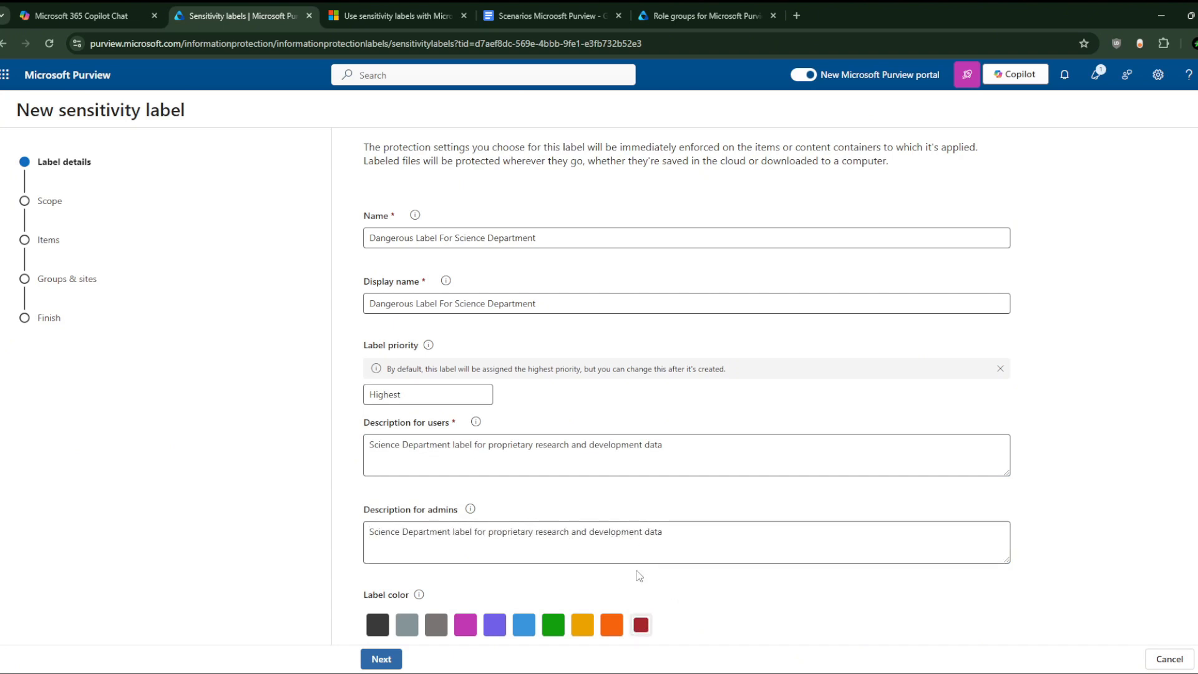
Step: Keep the default scope and enable Control access and Apply content marking for items
{"action": "left_click", "coordinate": [381, 659]}
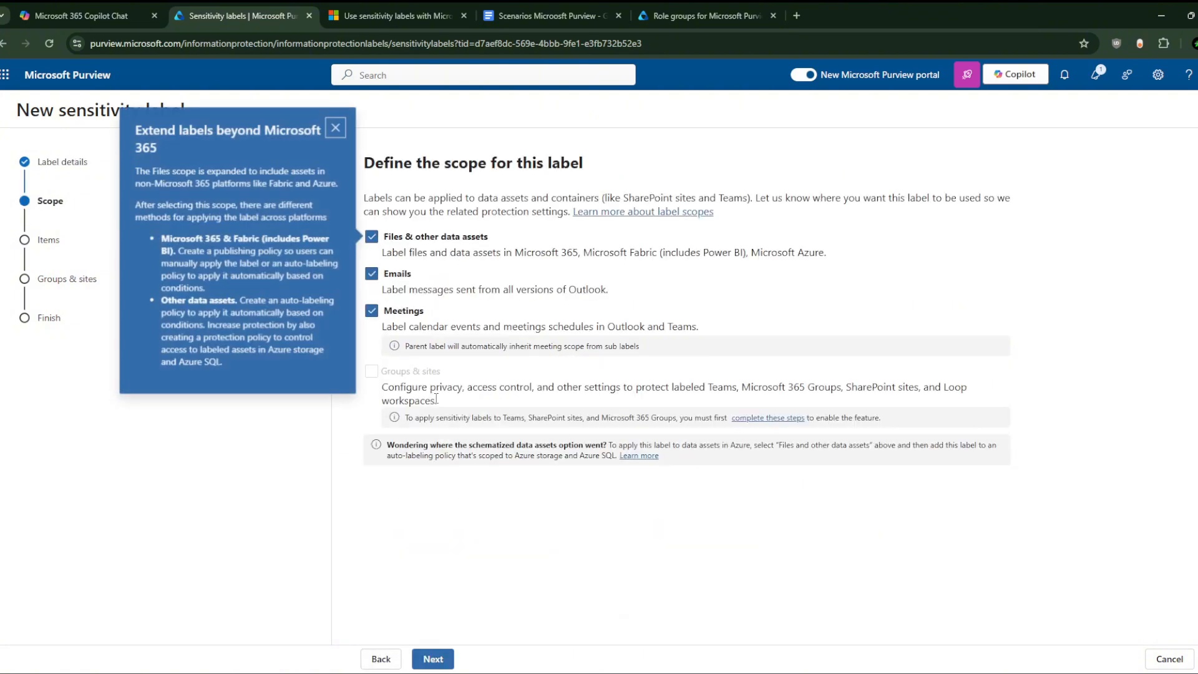
{"action": "left_click", "coordinate": [433, 660]}
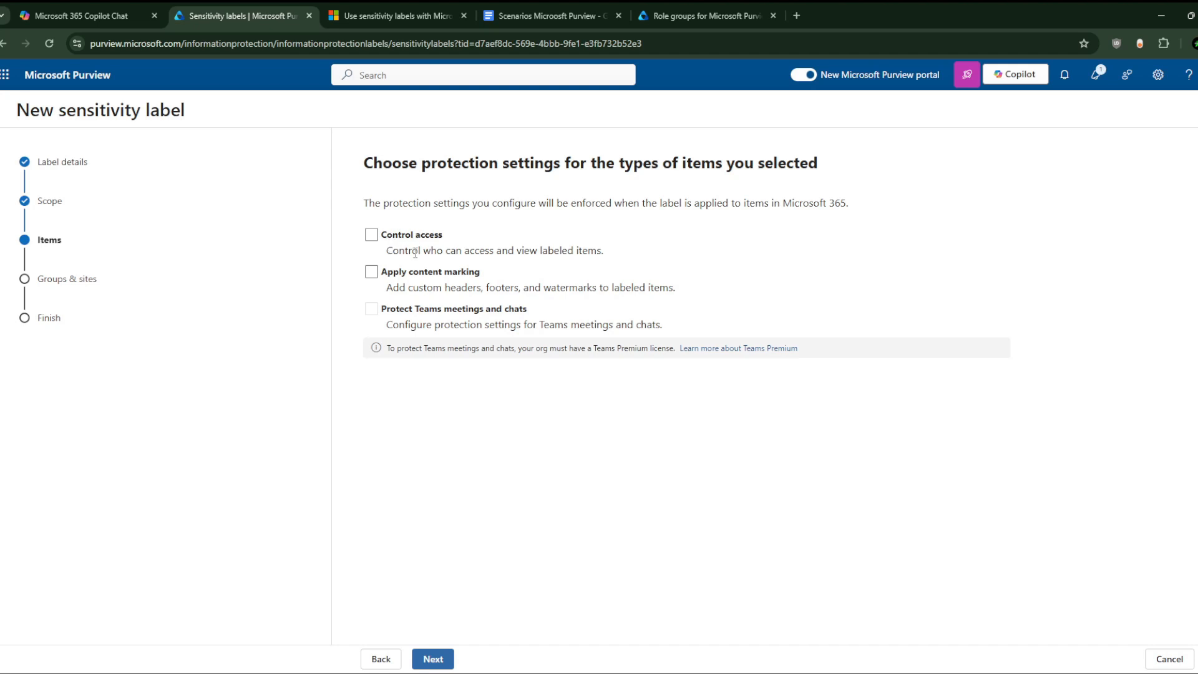
{"action": "left_click", "coordinate": [371, 234]}
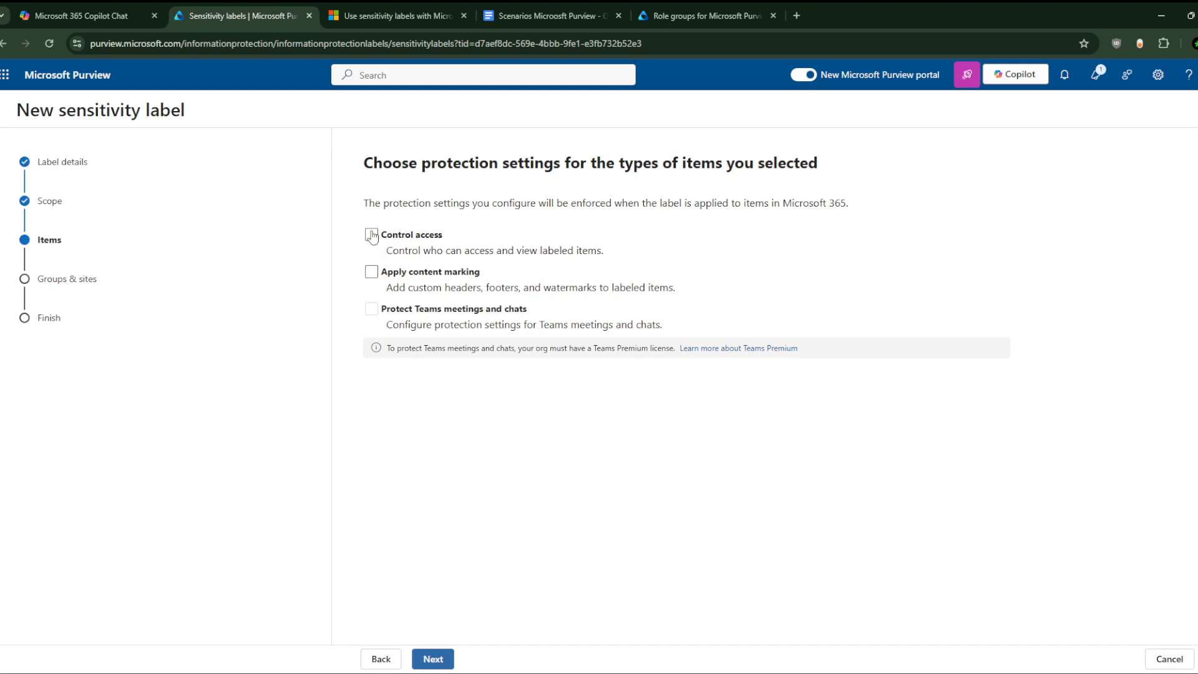
{"action": "left_click", "coordinate": [371, 272]}
{"action": "left_click", "coordinate": [444, 659]}
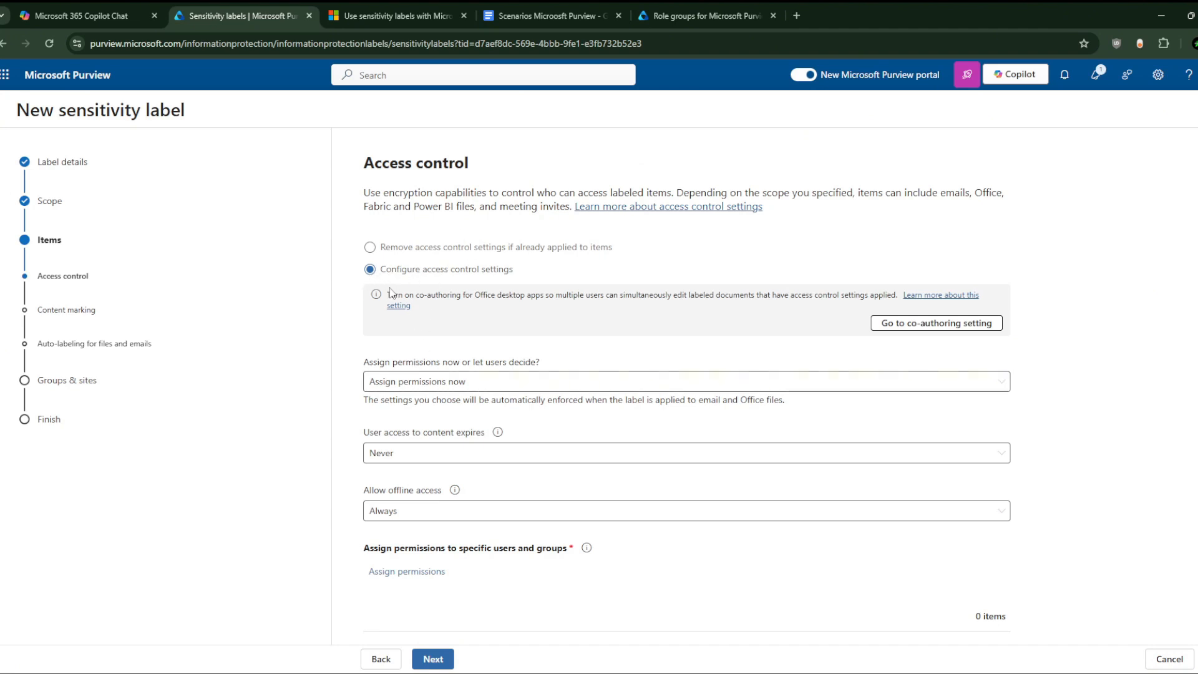
Step: Grant Co-Author permissions to the Science Department group and two users, and save
{"action": "scroll", "coordinate": [445, 452], "scroll_direction": "down", "scroll_amount": 3}
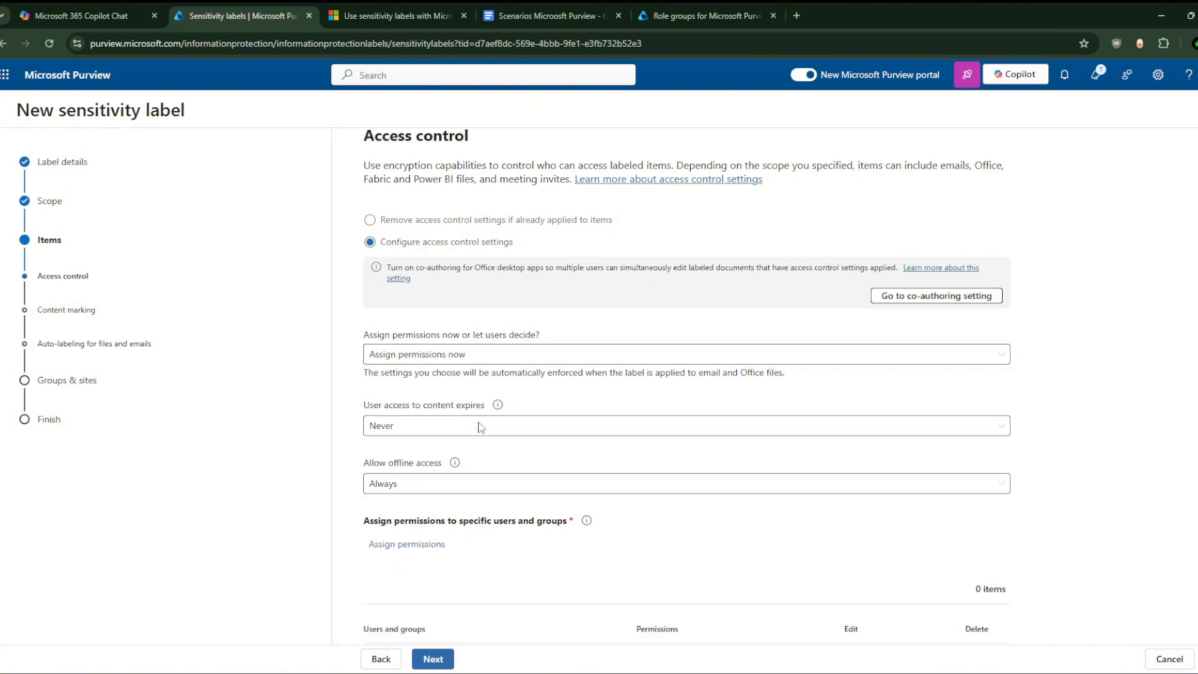
{"action": "left_click", "coordinate": [408, 438]}
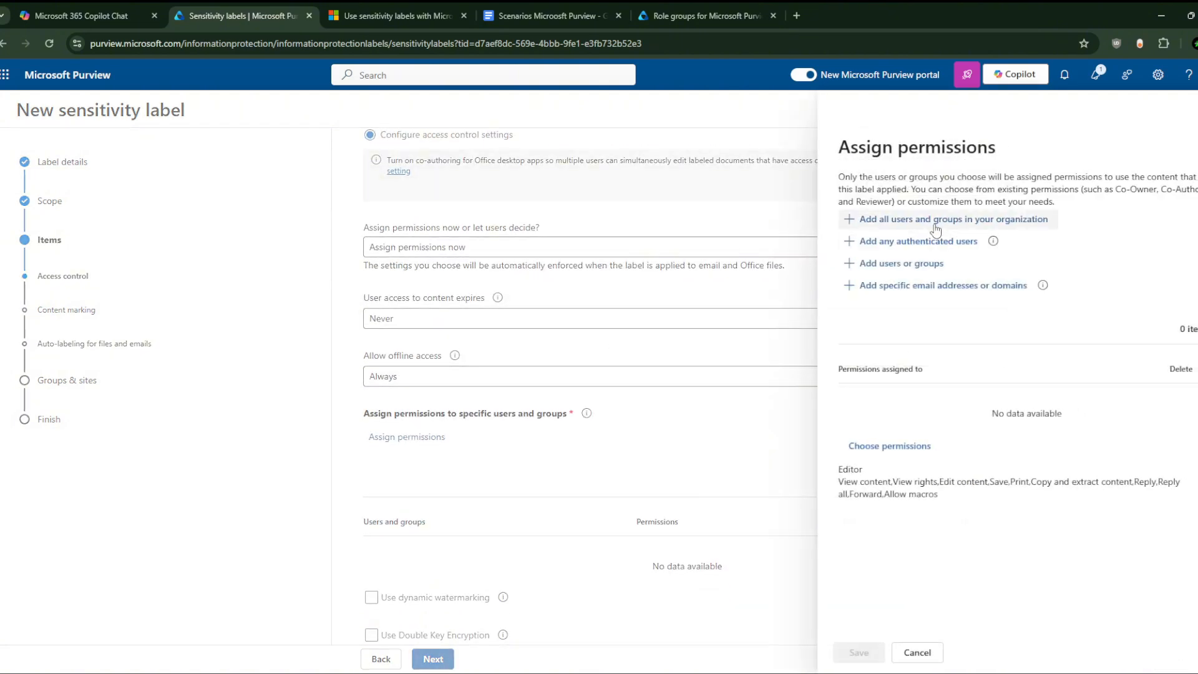
{"action": "left_click", "coordinate": [905, 264]}
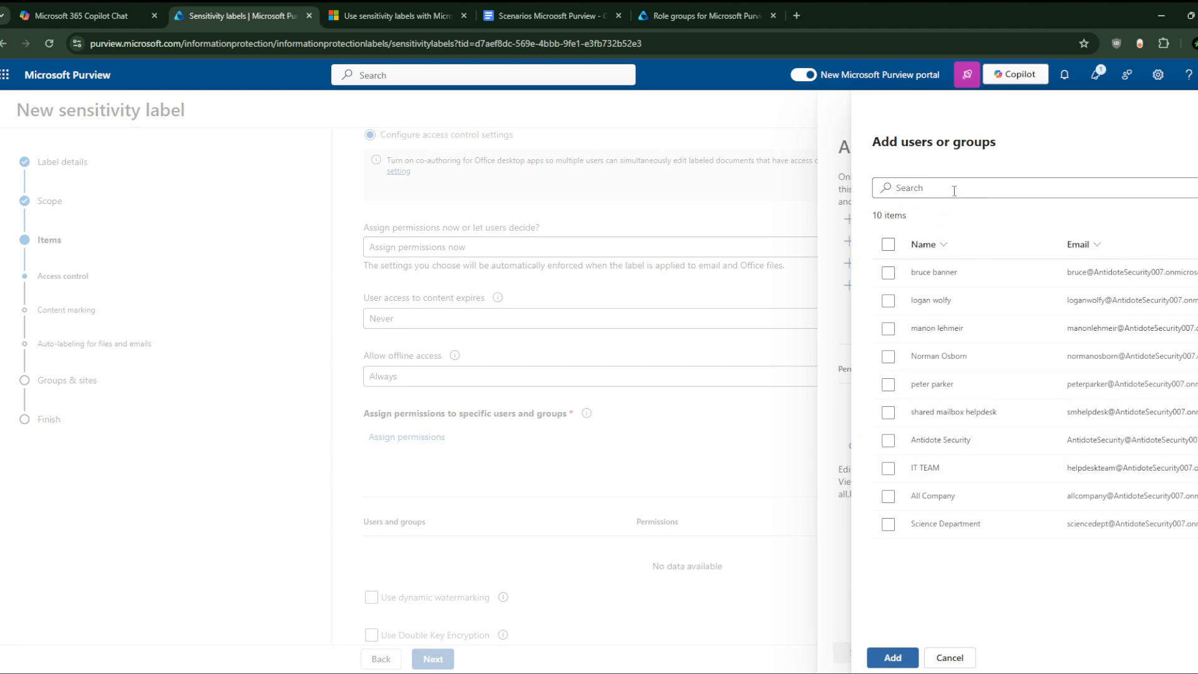
{"action": "left_click", "coordinate": [887, 525]}
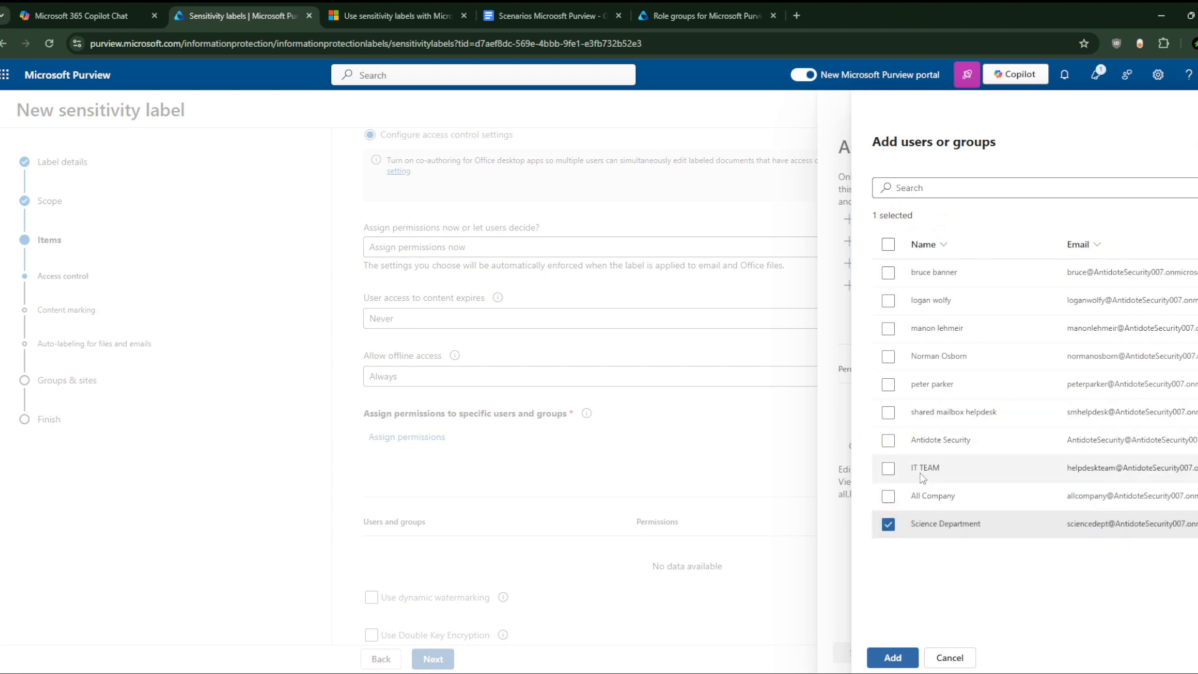
{"action": "left_click", "coordinate": [889, 358]}
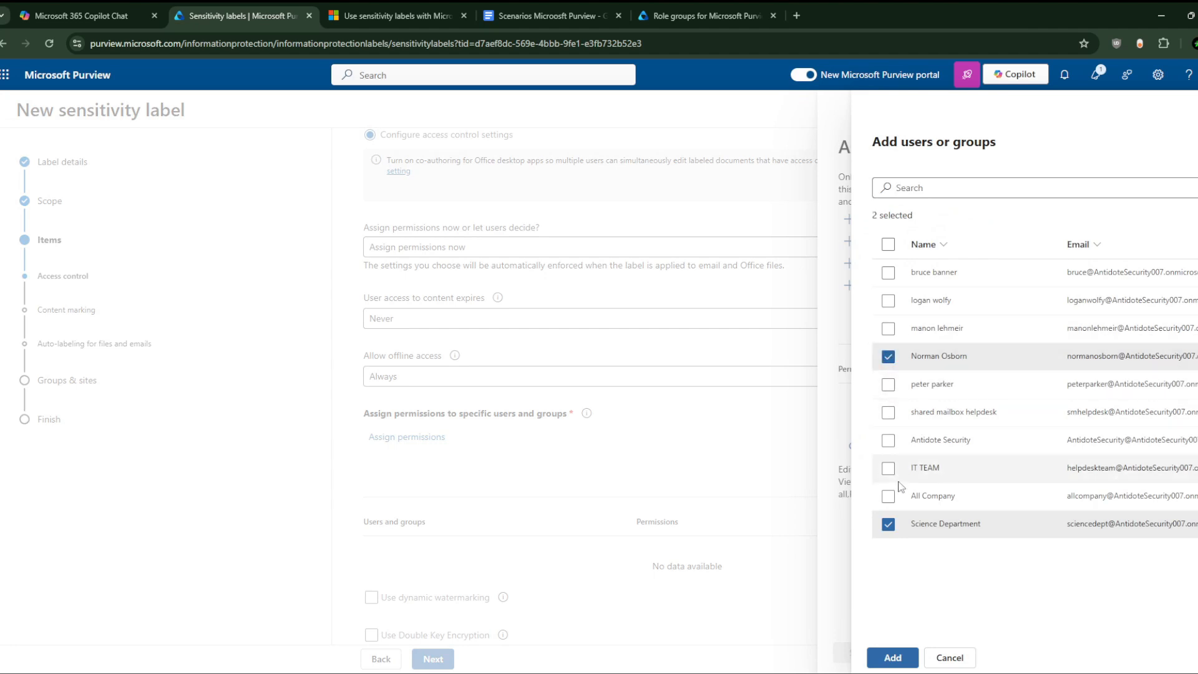
{"action": "left_click", "coordinate": [889, 357]}
{"action": "left_click", "coordinate": [892, 526]}
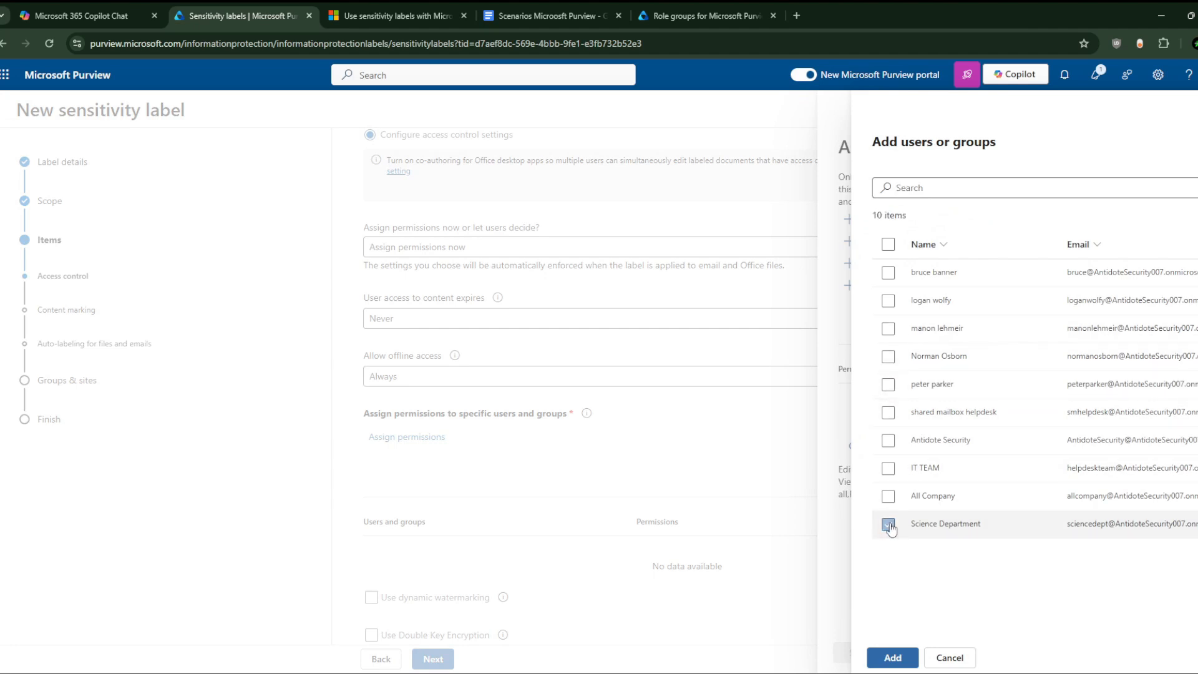
{"action": "left_click", "coordinate": [889, 527]}
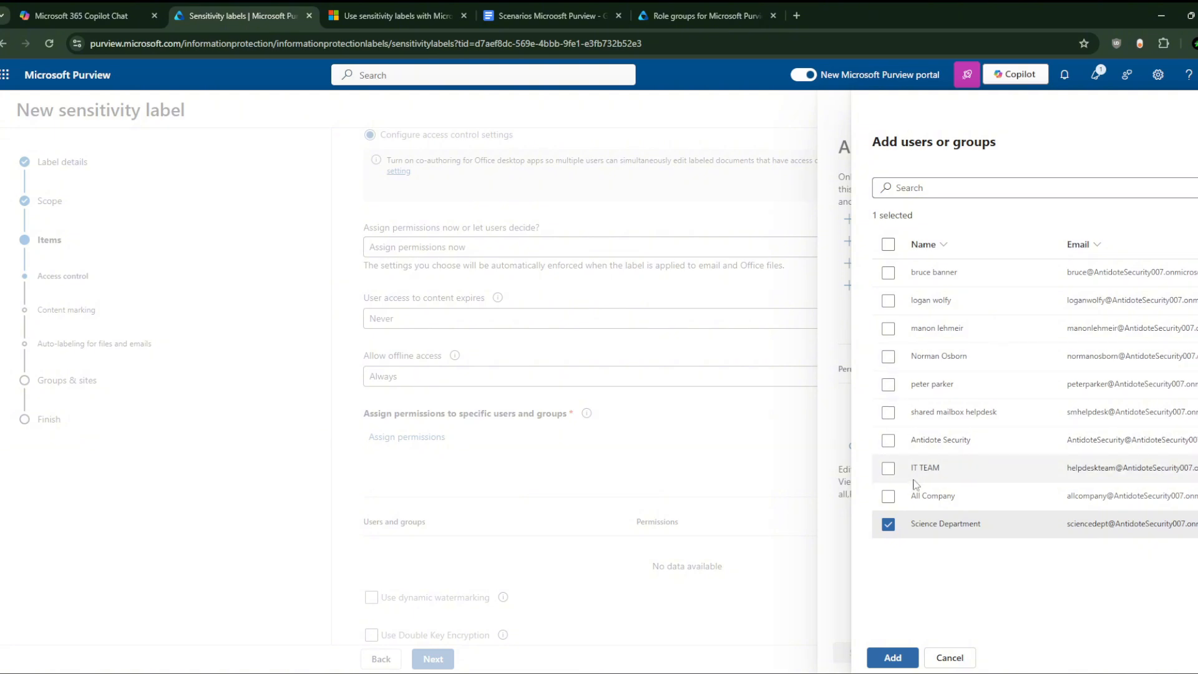
{"action": "left_click", "coordinate": [888, 358]}
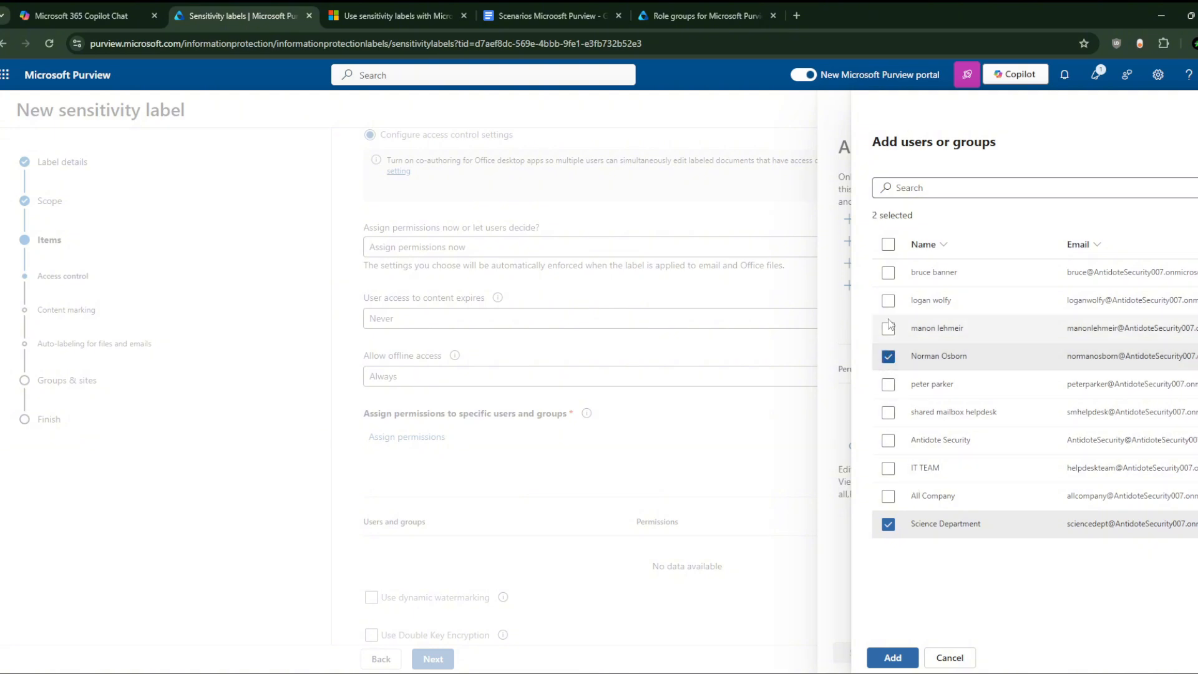
{"action": "left_click", "coordinate": [888, 273]}
{"action": "left_click", "coordinate": [892, 658]}
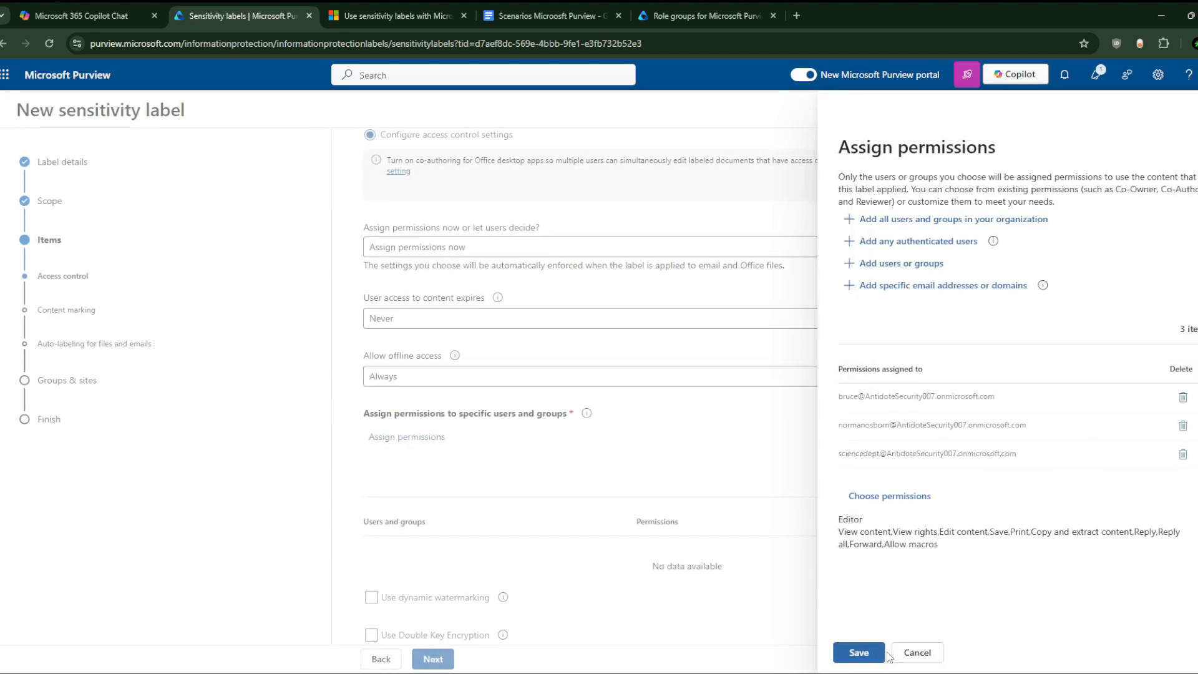
{"action": "left_click", "coordinate": [859, 652]}
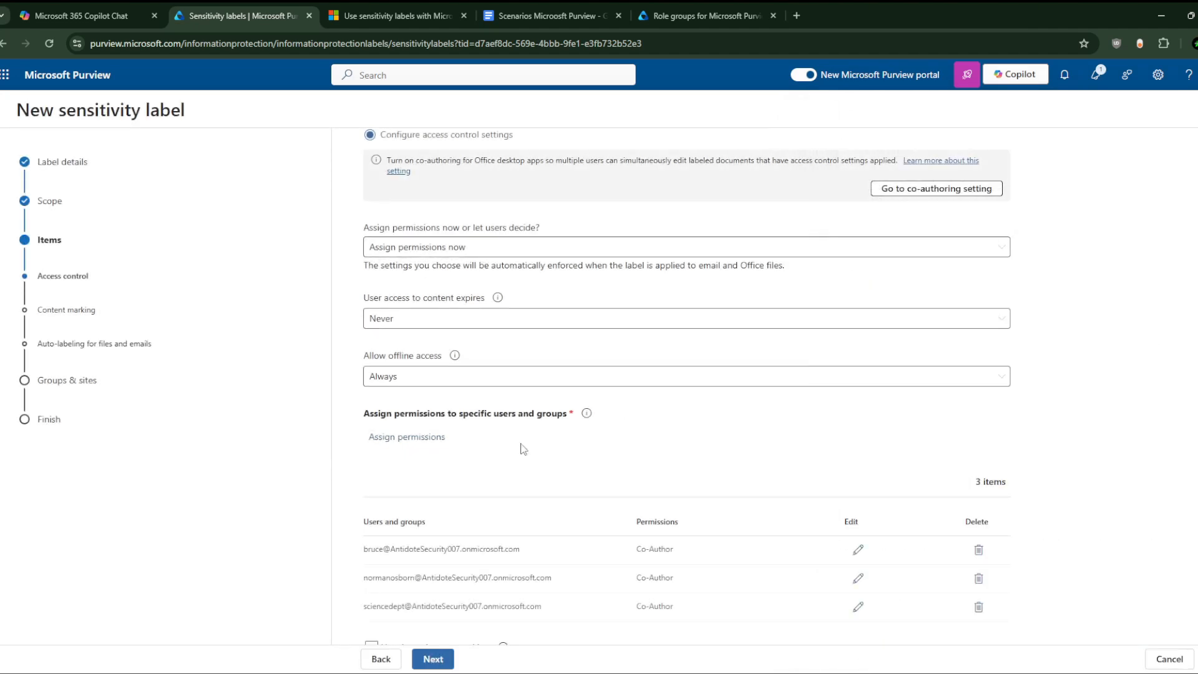
{"action": "scroll", "coordinate": [523, 447], "scroll_direction": "up", "scroll_amount": 1}
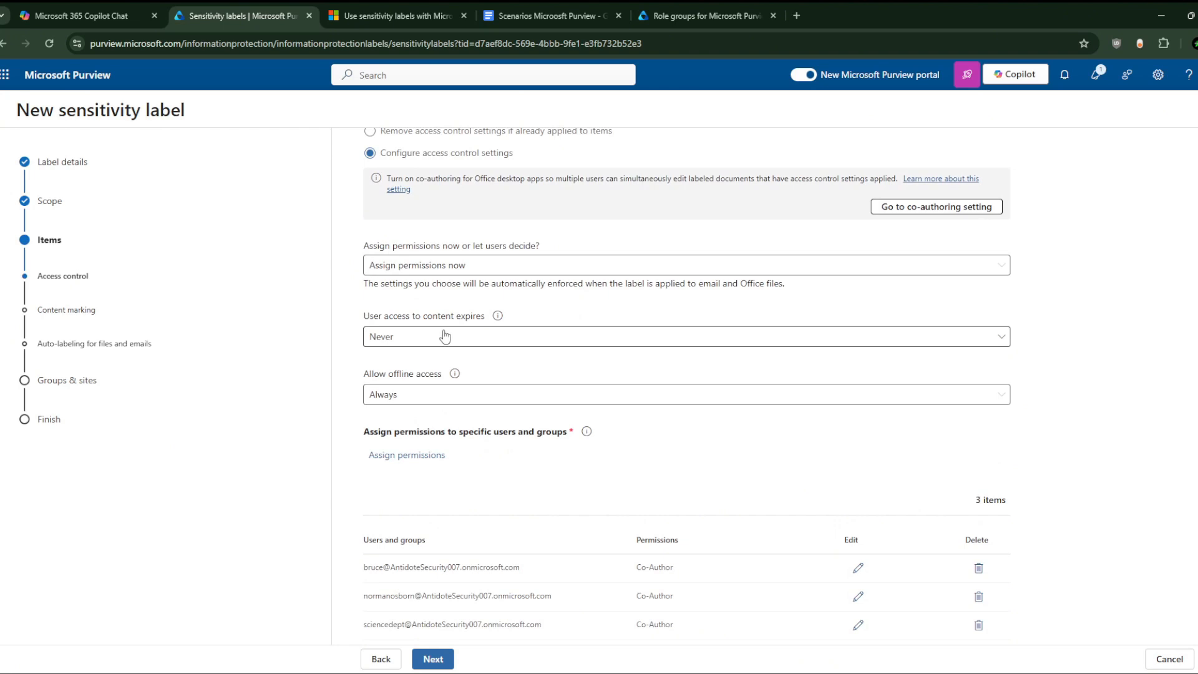
{"action": "left_click", "coordinate": [440, 337]}
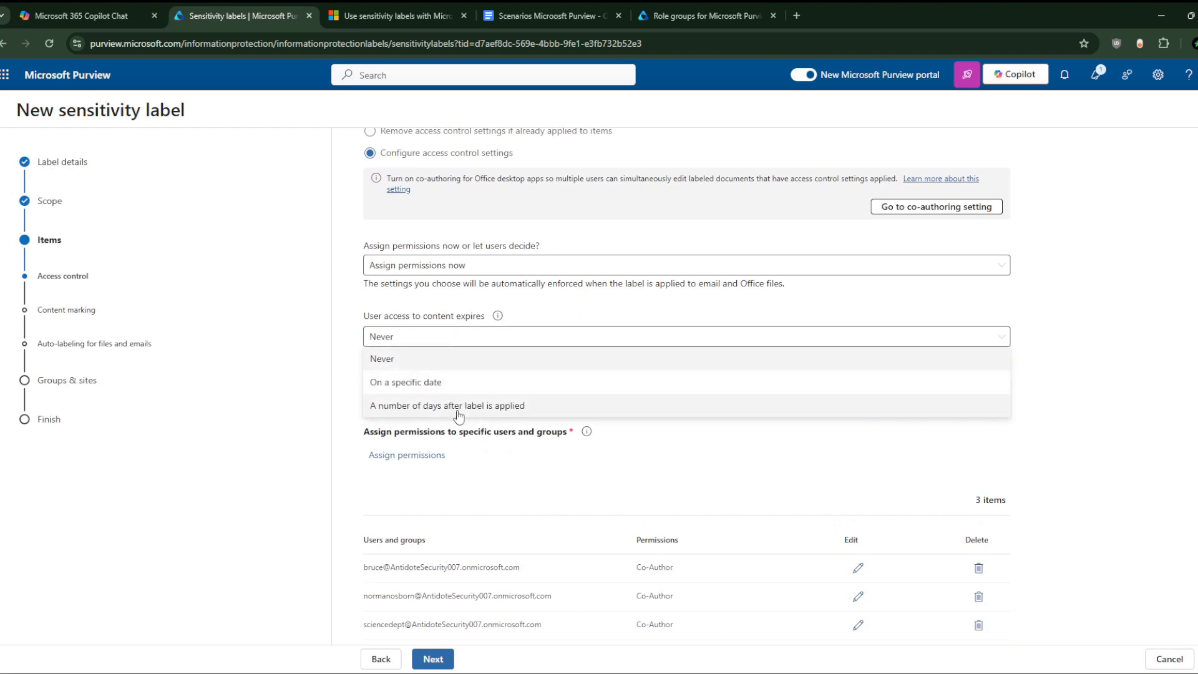
{"action": "left_click", "coordinate": [533, 315]}
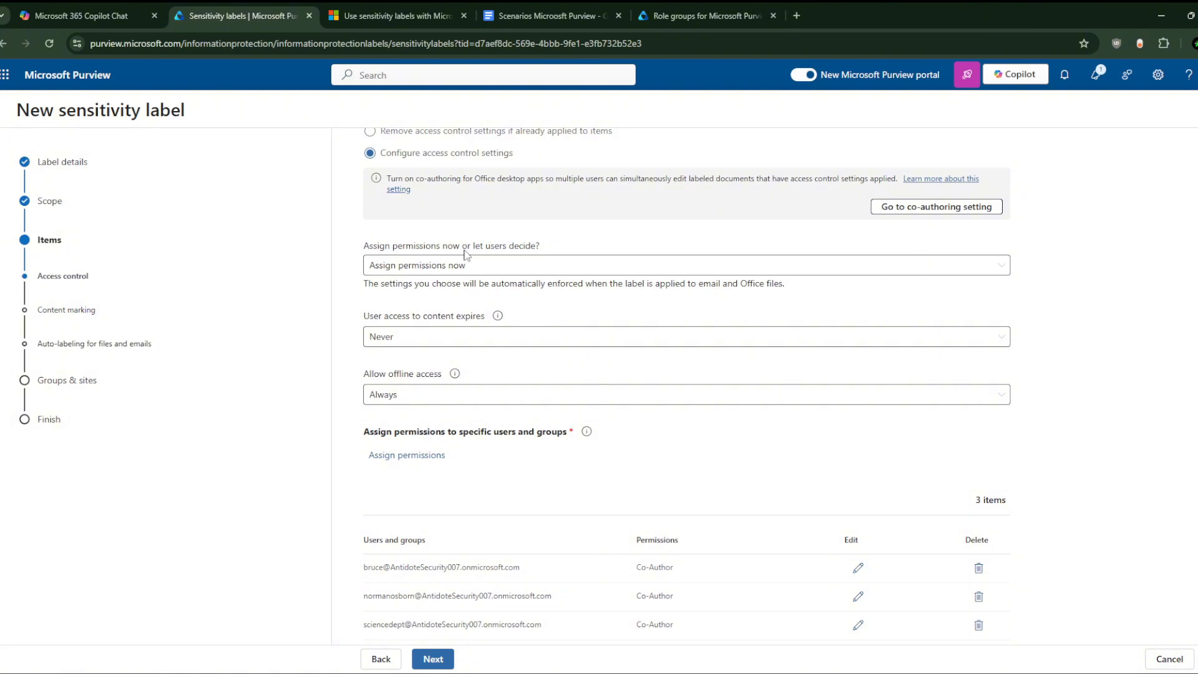
{"action": "left_click", "coordinate": [478, 269]}
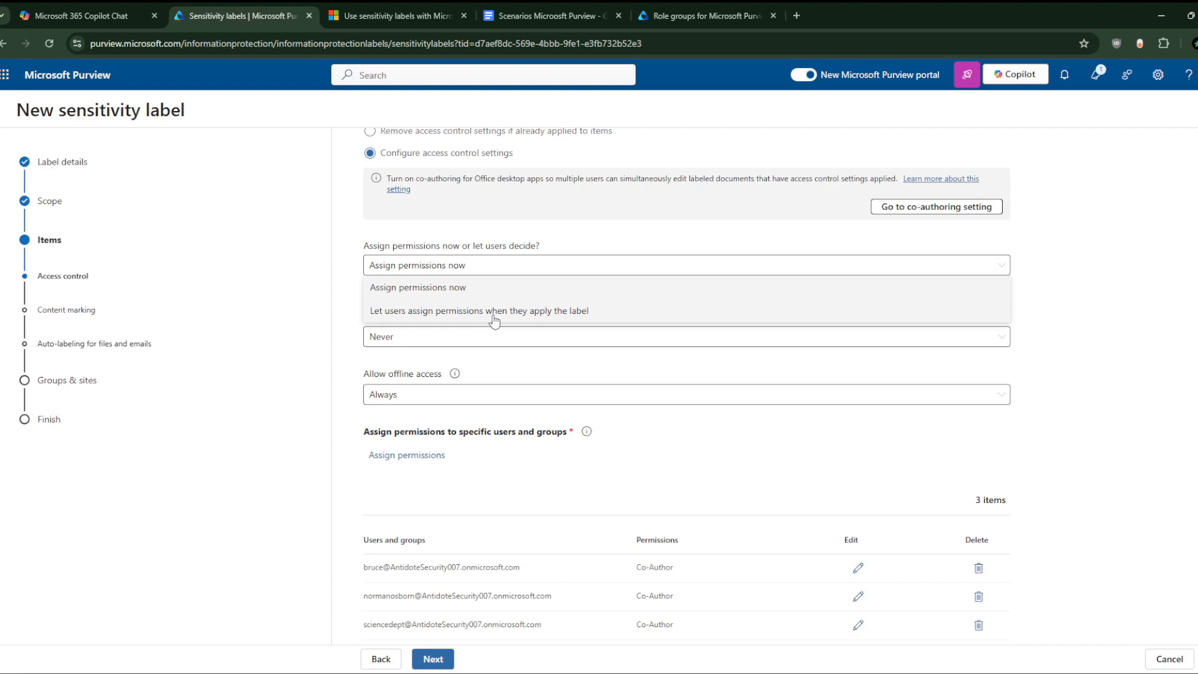
{"action": "left_click", "coordinate": [340, 281]}
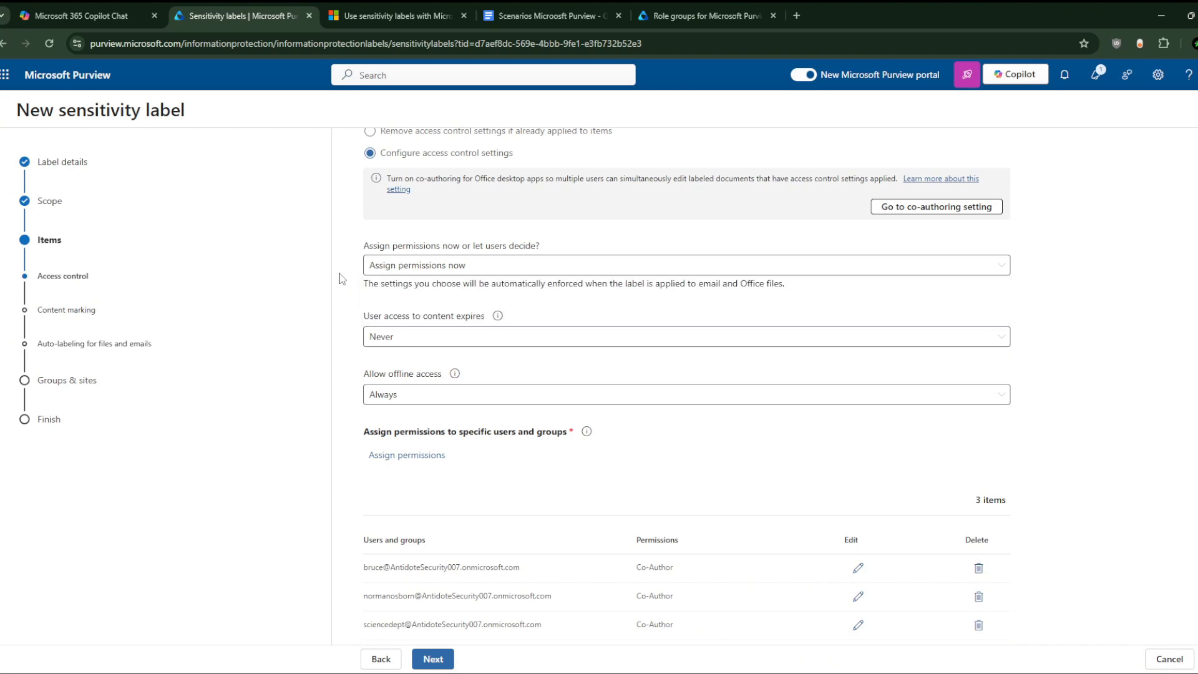
{"action": "scroll", "coordinate": [345, 279], "scroll_direction": "up", "scroll_amount": 1}
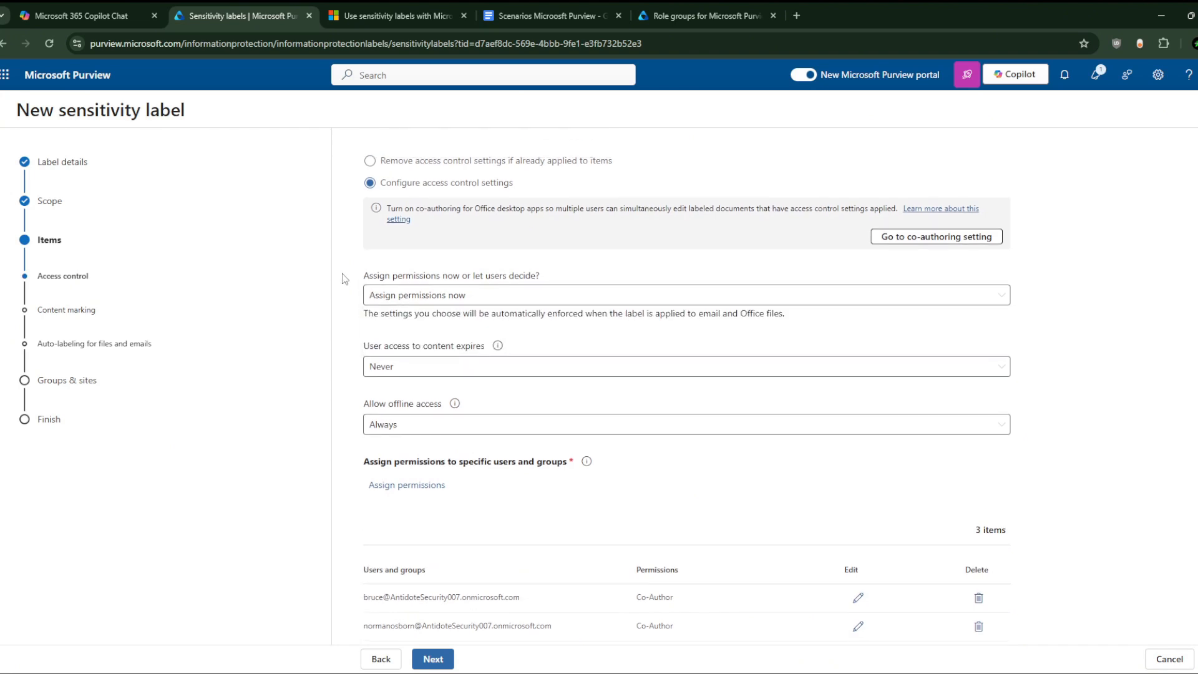
Step: Extend the user description: sharing with partners or other departments' employees is forbidden with this label
{"action": "left_click", "coordinate": [70, 161]}
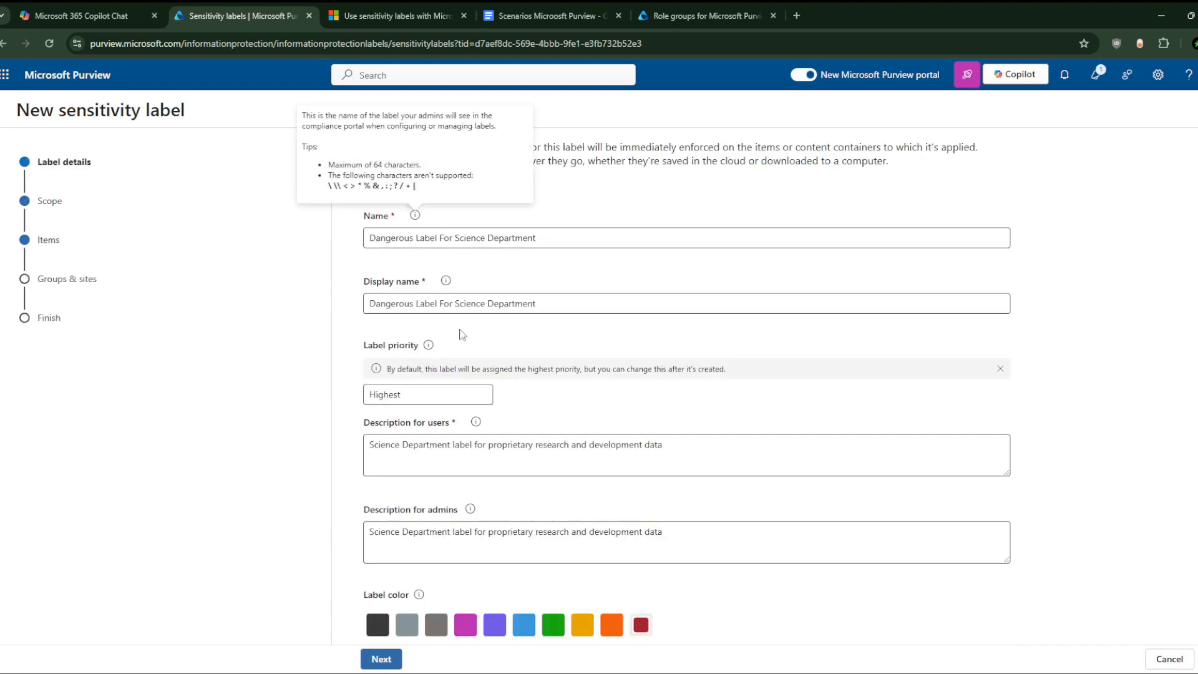
{"action": "left_click", "coordinate": [694, 441]}
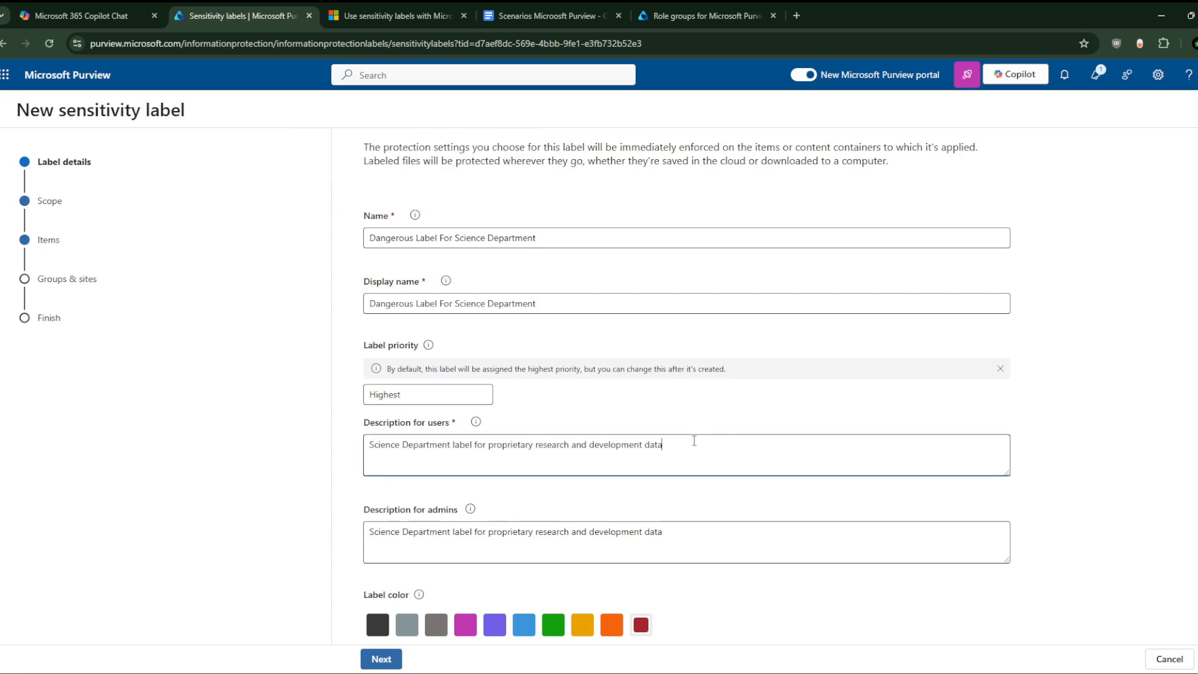
{"action": "type", "text": "Sharing with other partners"}
{"action": "key", "text": "BackSpace"}
{"action": "key", "text": "BackSpace"}
{"action": "key", "text": "BackSpace"}
{"action": "key", "text": "BackSpace"}
{"action": "key", "text": "BackSpace"}
{"action": "key", "text": "BackSpace"}
{"action": "key", "text": "BackSpace"}
{"action": "type", "text": "cus"}
{"action": "key", "text": "BackSpace"}
{"action": "key", "text": "BackSpace"}
{"action": "key", "text": "BackSpace"}
{"action": "type", "text": "partne"}
{"action": "type", "text": "rs a"}
{"action": "type", "text": " or emplo"}
{"action": "type", "text": "yee from oth"}
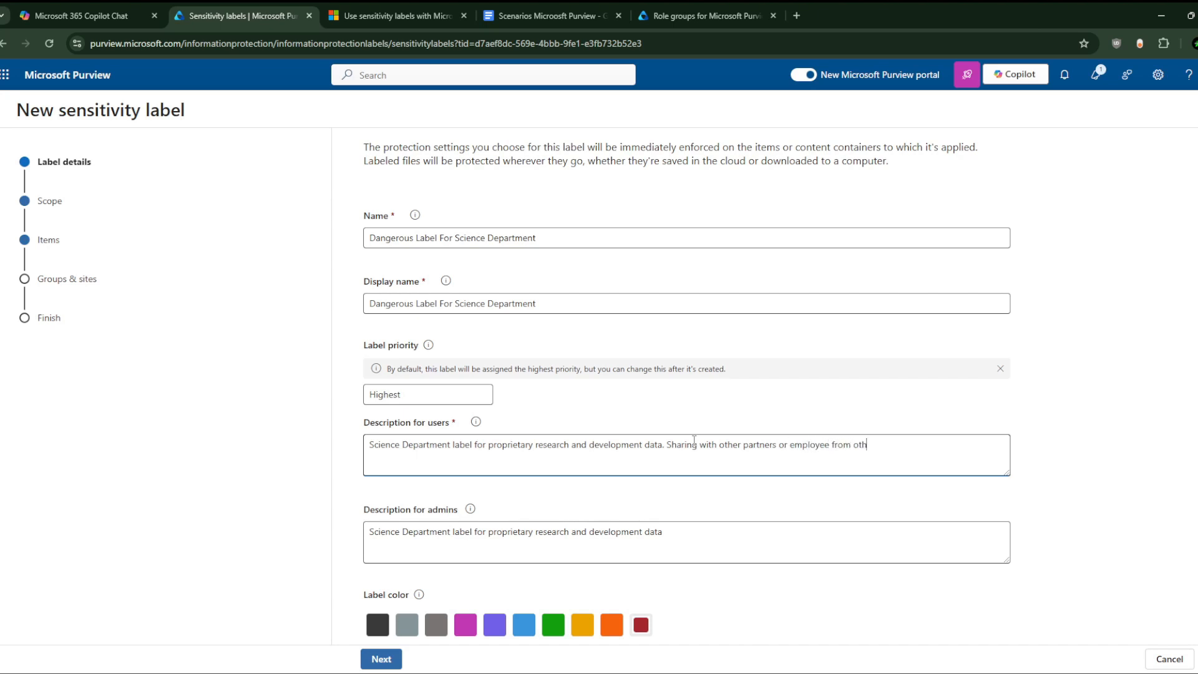
{"action": "type", "text": "er departement is forg"}
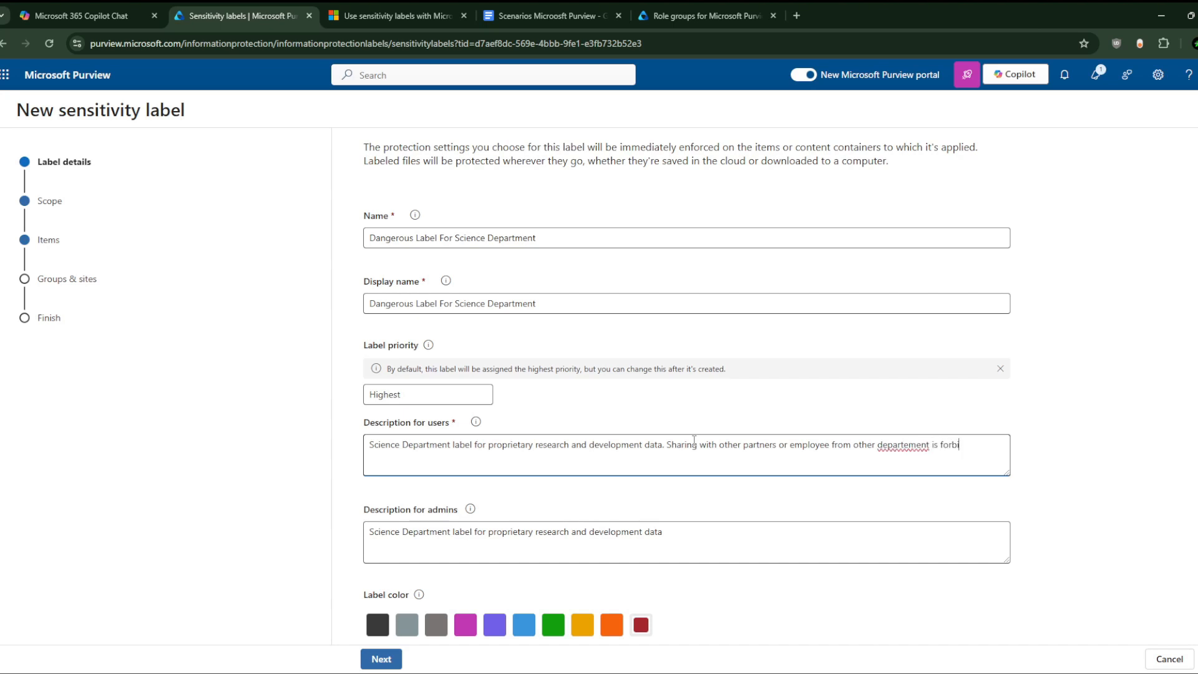
{"action": "type", "text": "idden with th"}
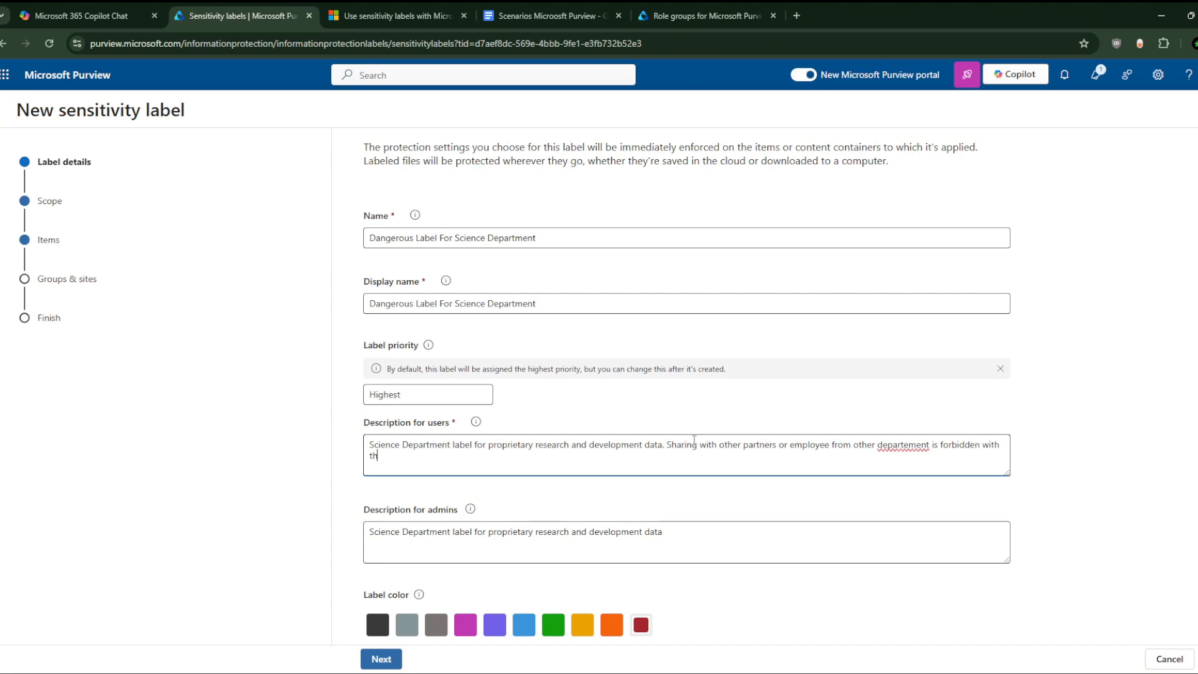
{"action": "type", "text": "is label"}
{"action": "key", "text": "BackSpace"}
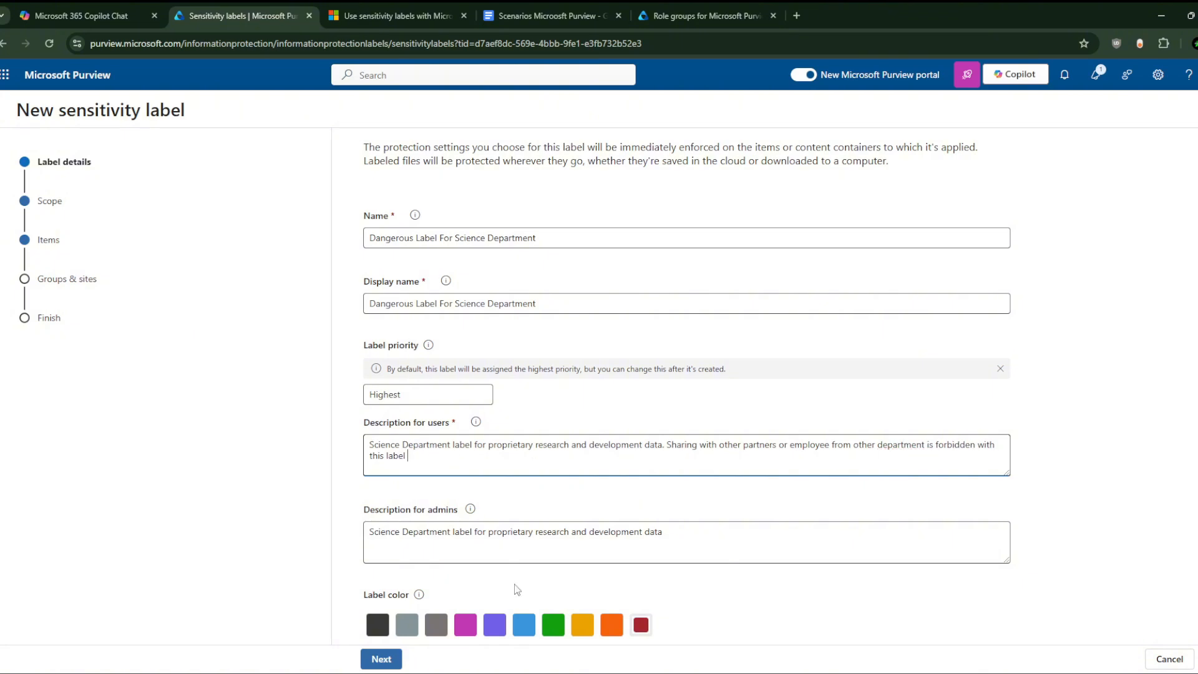
{"action": "left_click", "coordinate": [377, 658]}
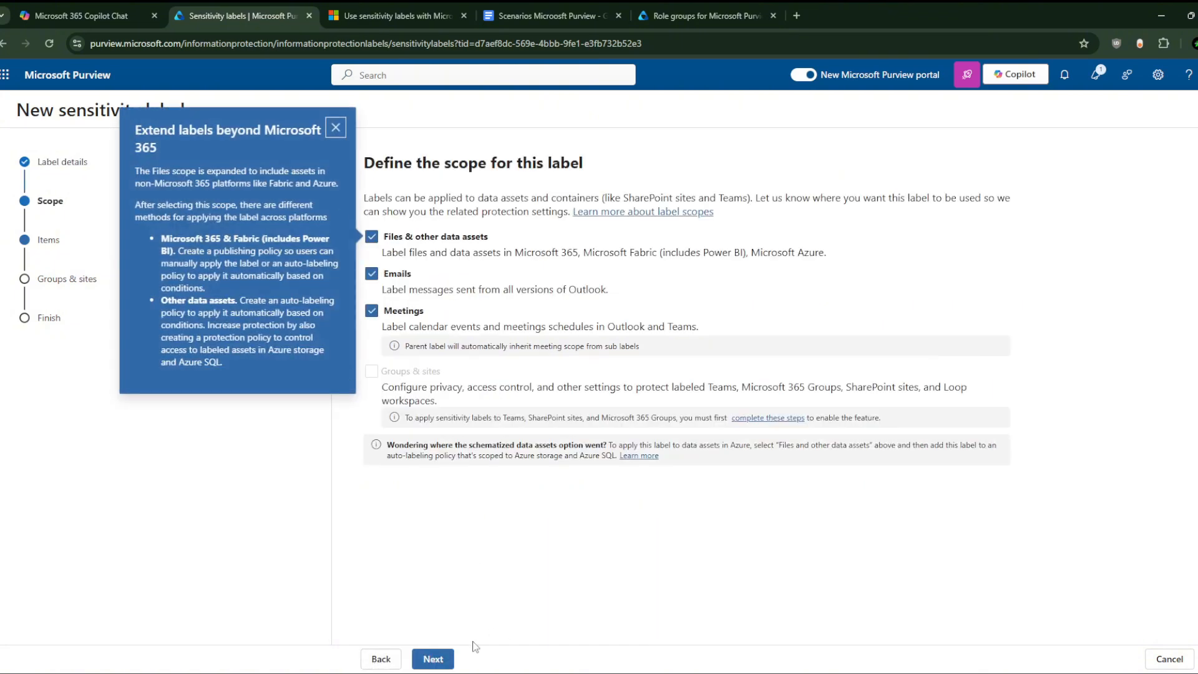
Step: Set access control to let users assign permissions when they apply the label
{"action": "left_click", "coordinate": [433, 659]}
{"action": "left_click", "coordinate": [433, 659]}
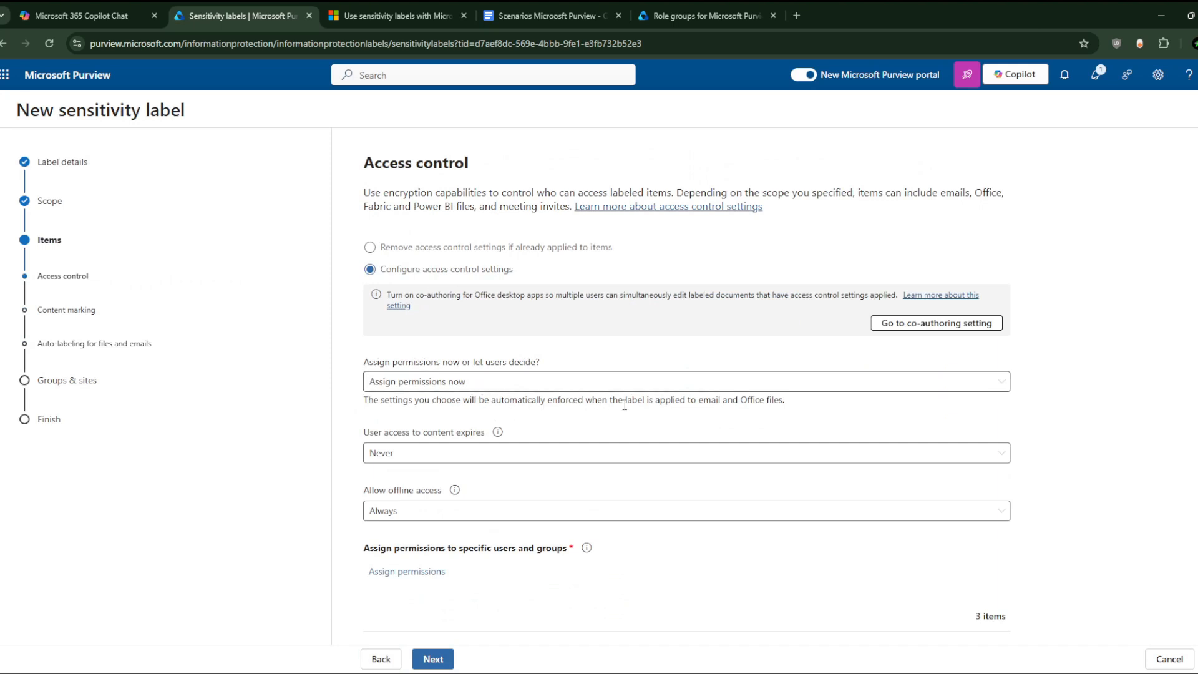
{"action": "left_click", "coordinate": [809, 381]}
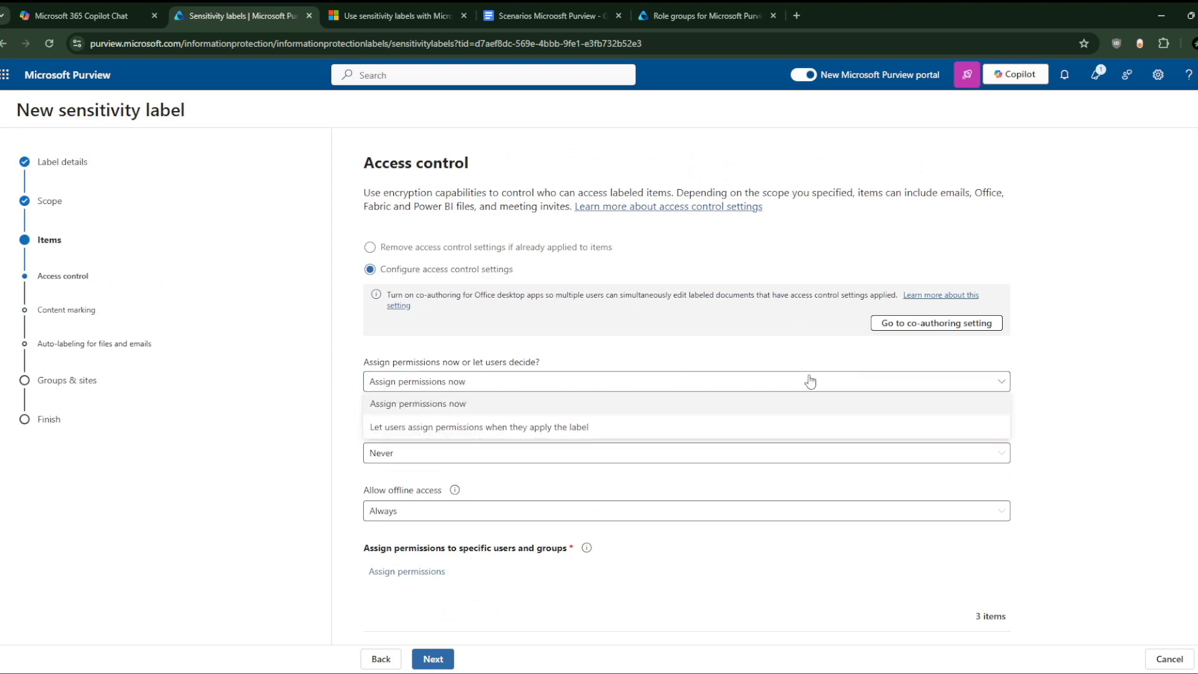
{"action": "left_click", "coordinate": [728, 431]}
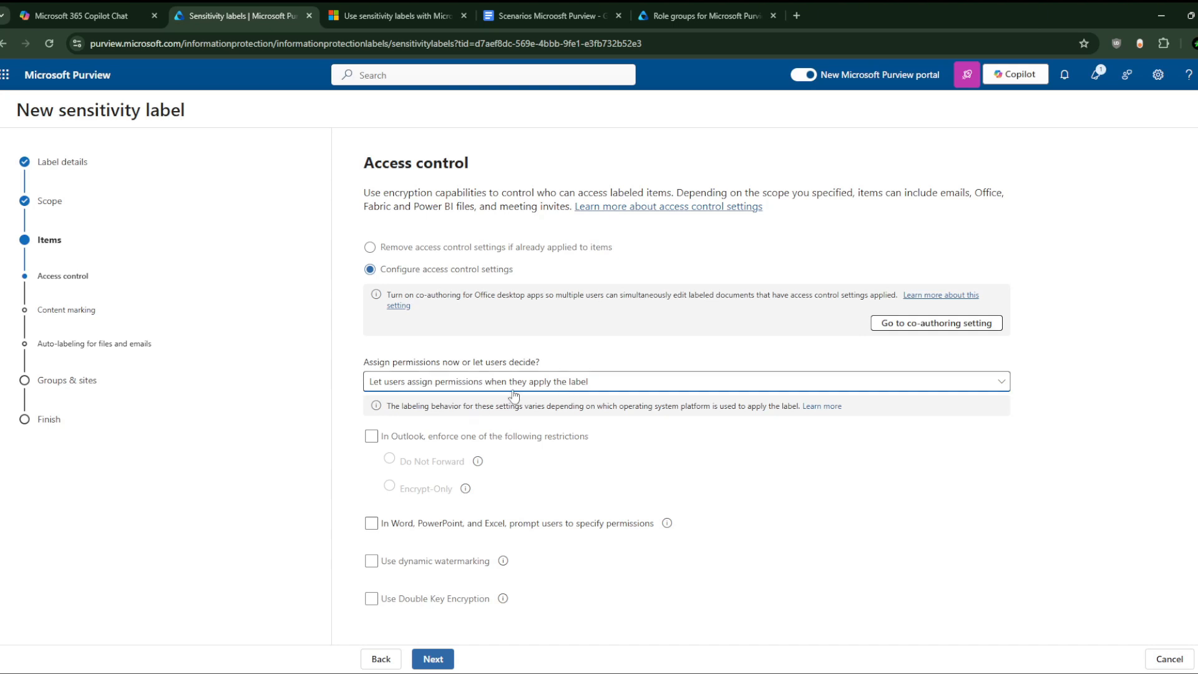
Step: Enforce Encrypt-Only in Outlook, prompt users in Word, PowerPoint and Excel, and enable dynamic watermarking
{"action": "left_click", "coordinate": [372, 435]}
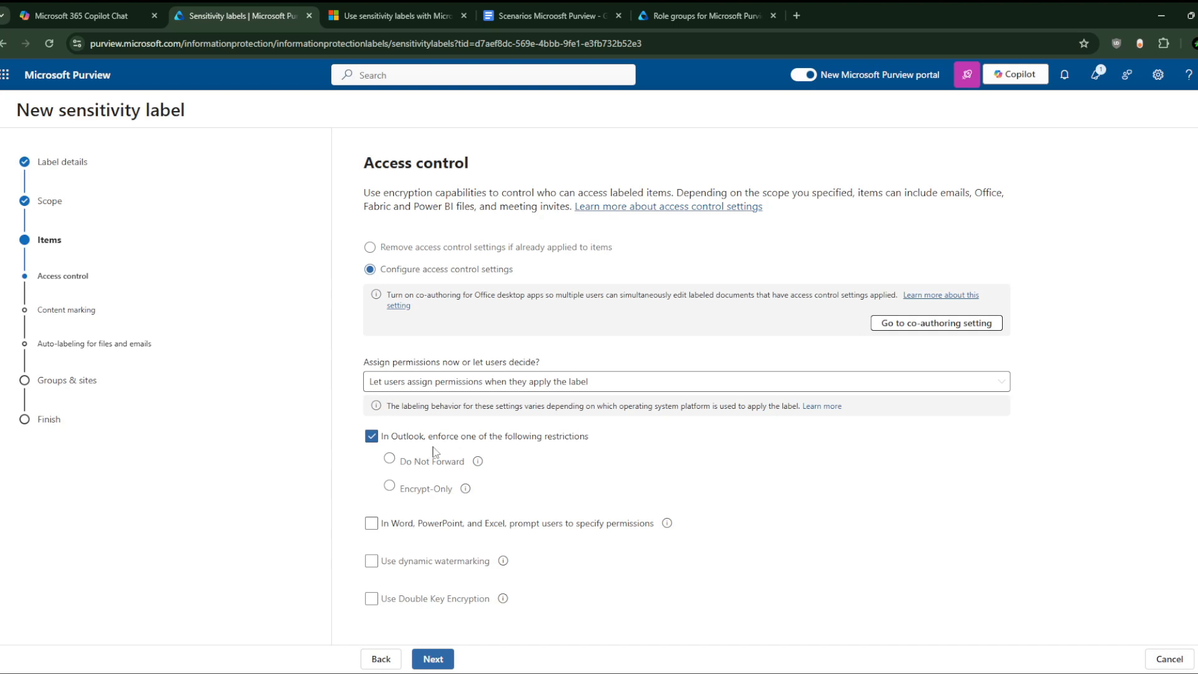
{"action": "left_click", "coordinate": [389, 485]}
{"action": "mouse_move", "coordinate": [465, 489]}
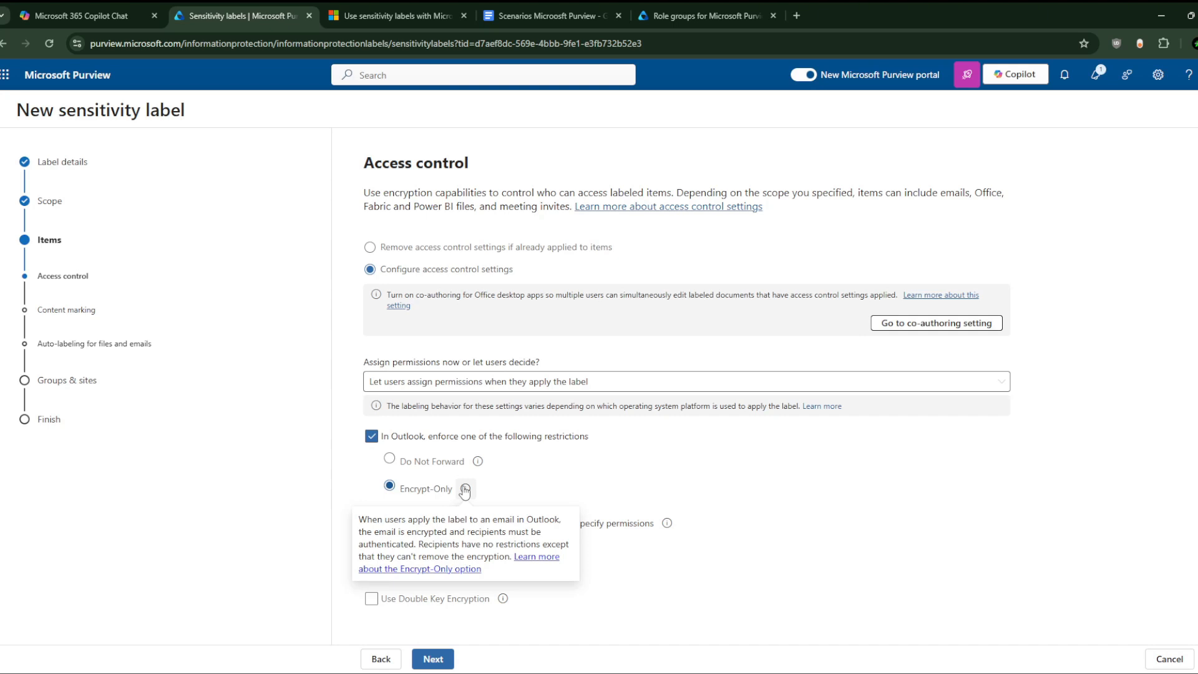
{"action": "mouse_move", "coordinate": [478, 462]}
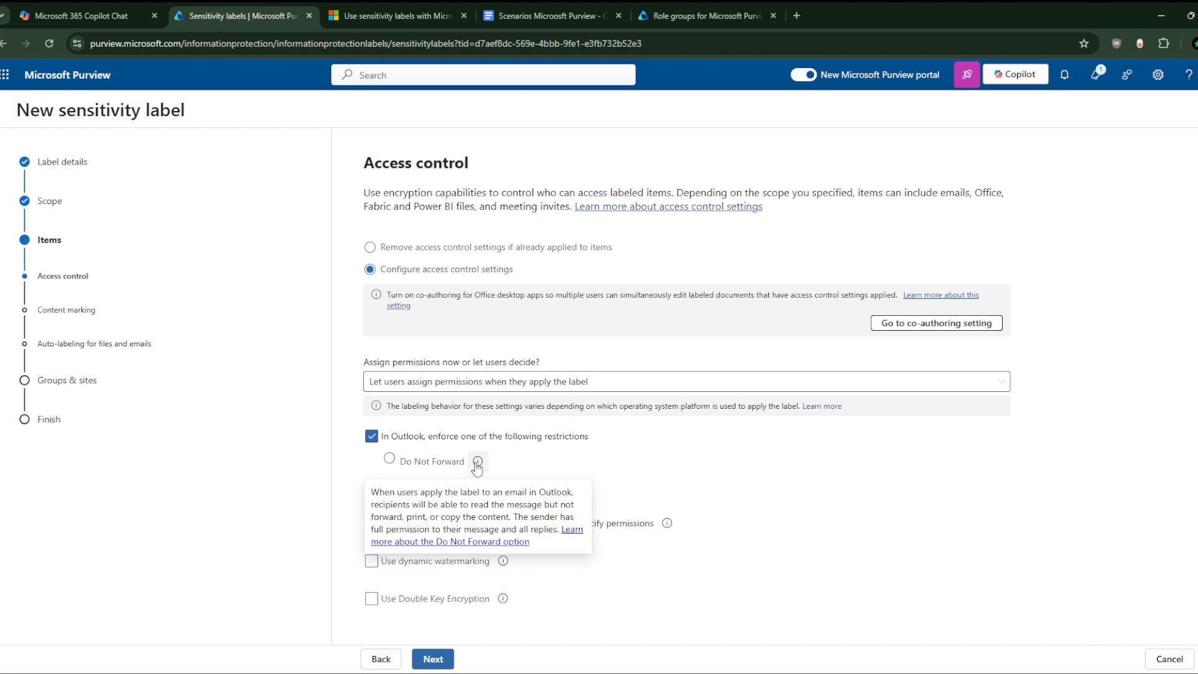
{"action": "left_click", "coordinate": [389, 459]}
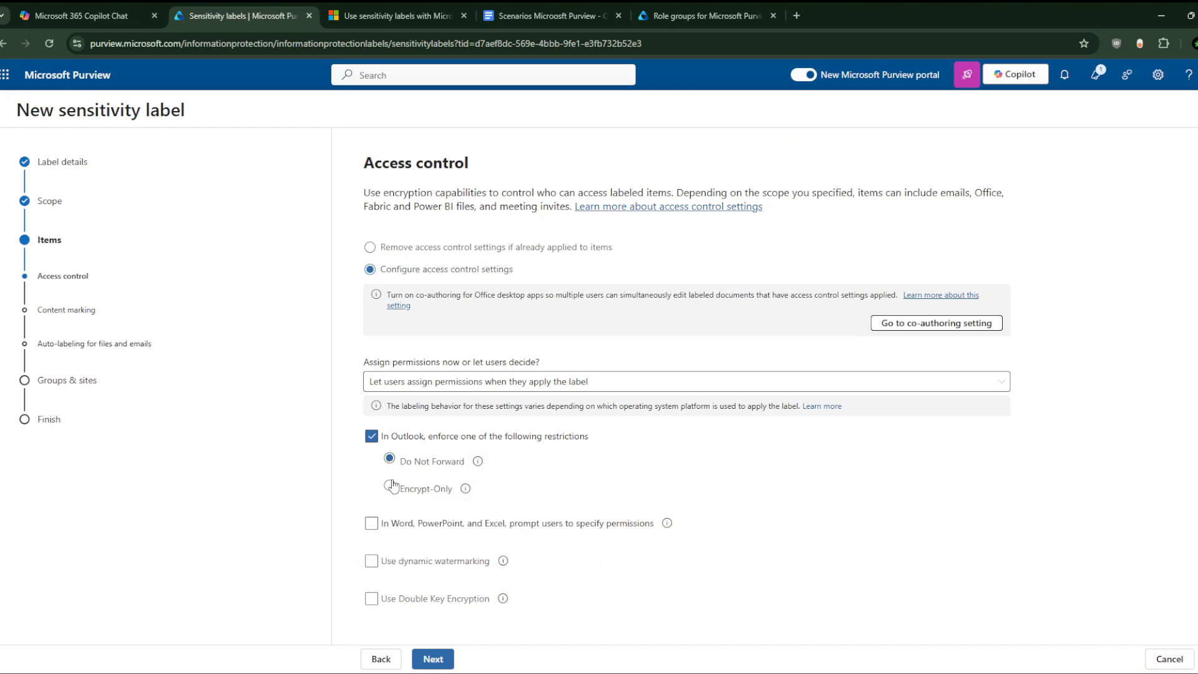
{"action": "left_click", "coordinate": [390, 485]}
{"action": "left_click", "coordinate": [410, 529]}
{"action": "left_click", "coordinate": [373, 562]}
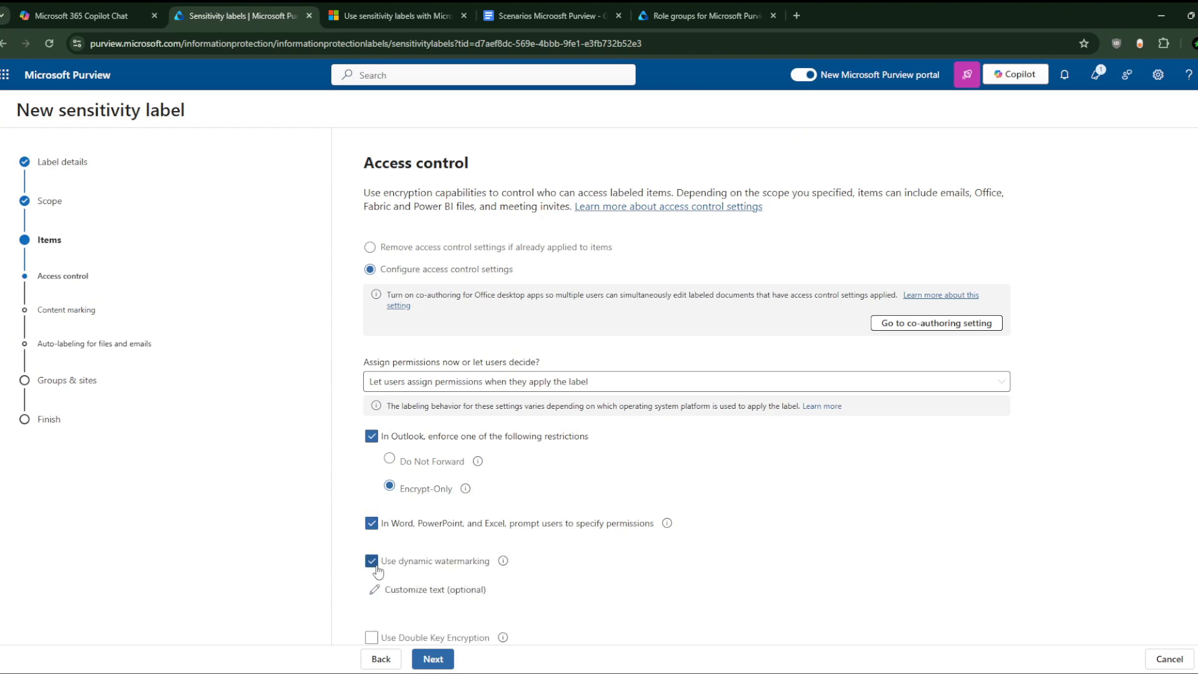
{"action": "left_click", "coordinate": [418, 583]}
Step: Set the dynamic watermark custom text to the UPN and Timestamp tokens and save it
{"action": "left_click", "coordinate": [905, 209]}
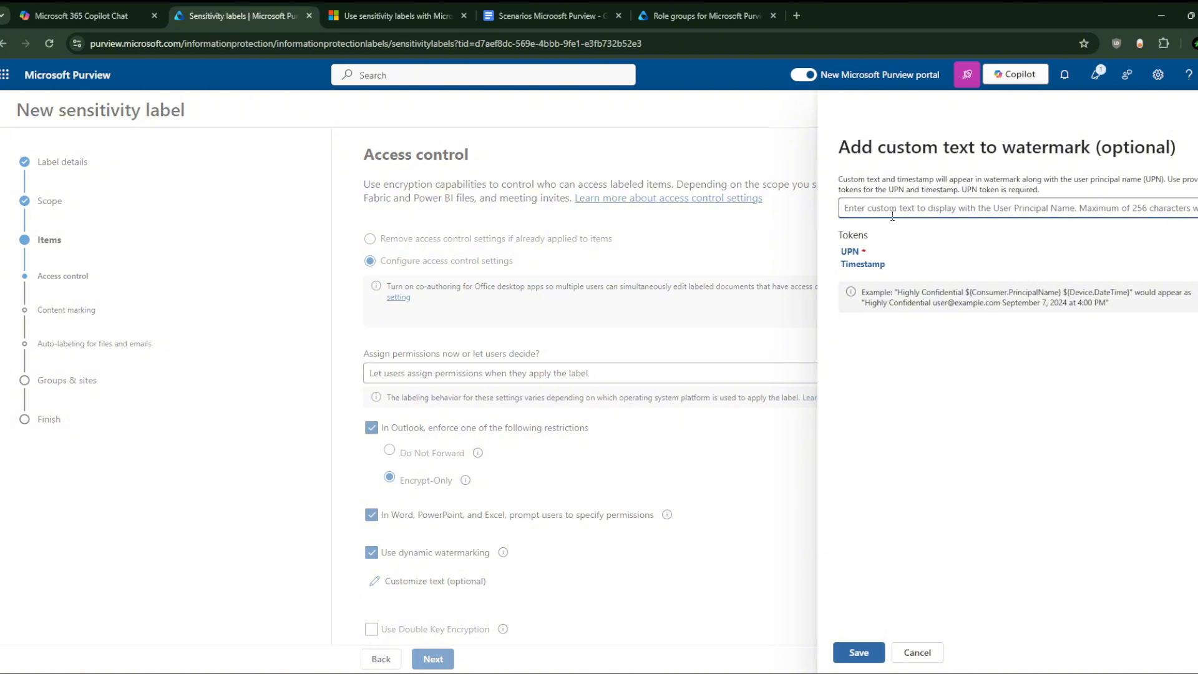
{"action": "type", "text": "ANTIDOTE"}
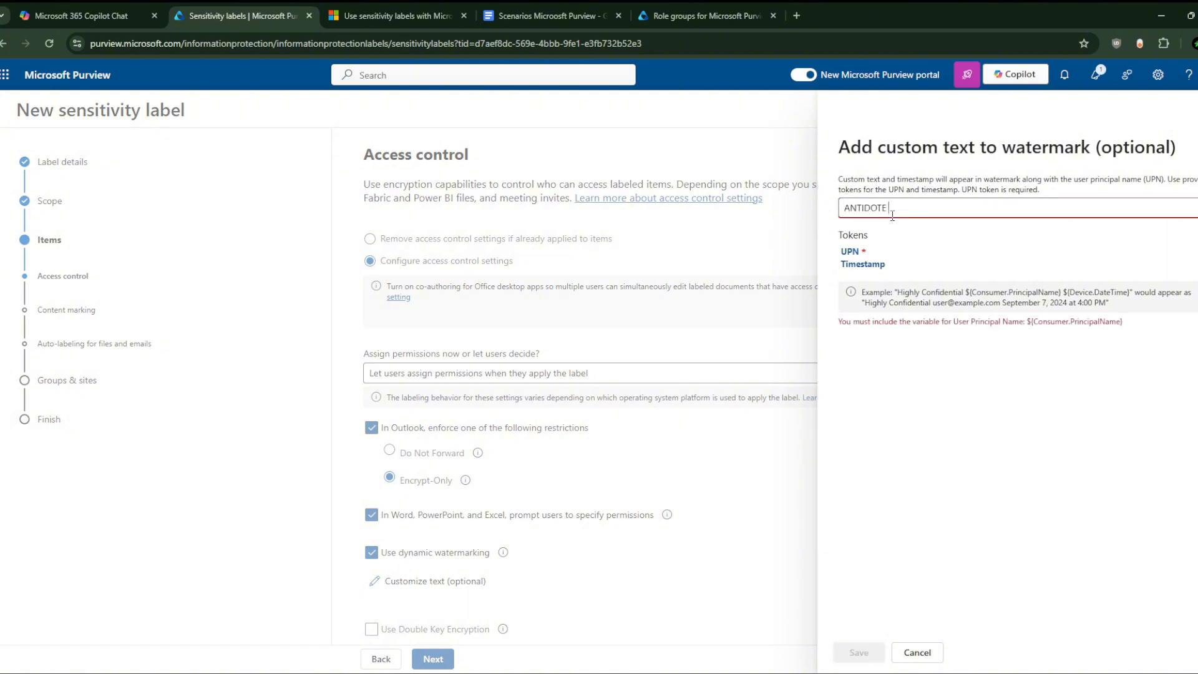
{"action": "type", "text": " SECURITY"}
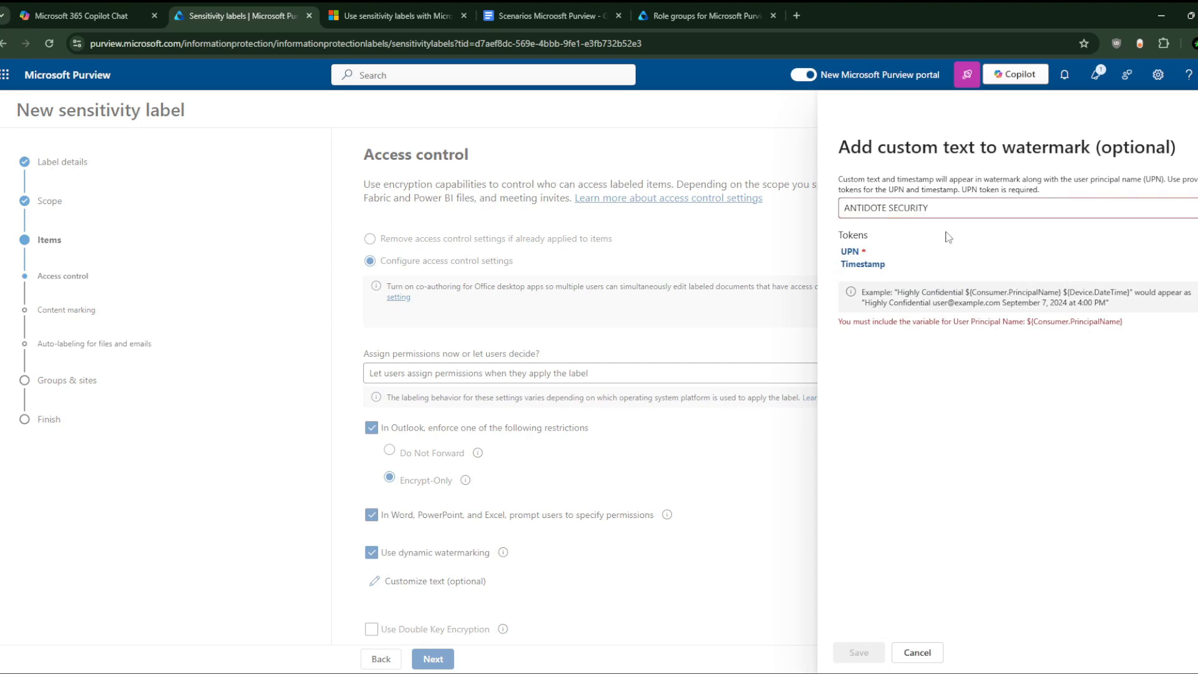
{"action": "left_click", "coordinate": [863, 264]}
{"action": "left_click_drag", "start_coordinate": [1014, 208], "coordinate": [755, 235]}
{"action": "key", "text": "BackSpace"}
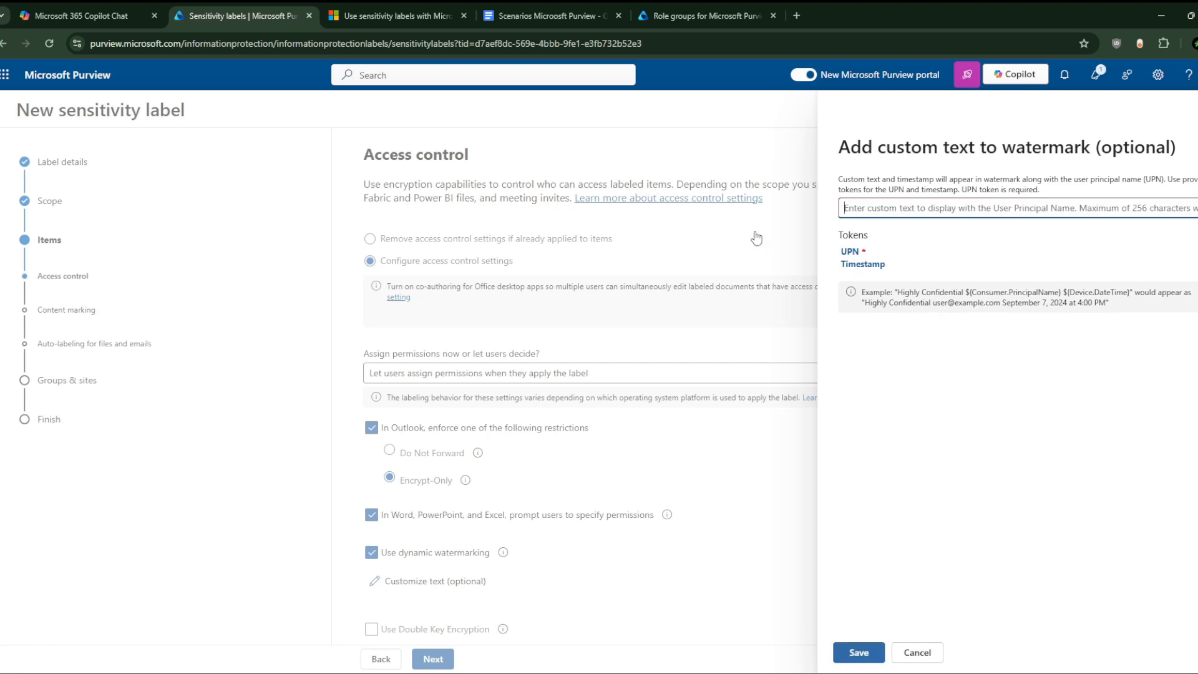
{"action": "left_click", "coordinate": [850, 251]}
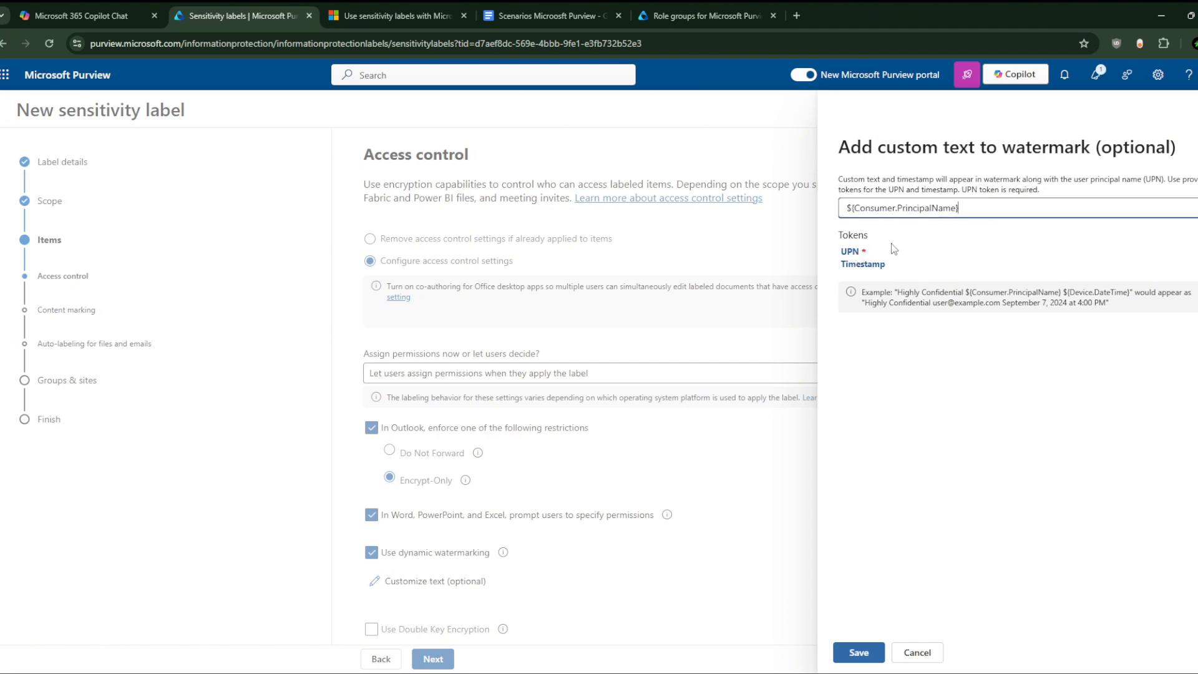
{"action": "left_click", "coordinate": [874, 262]}
{"action": "left_click", "coordinate": [854, 646]}
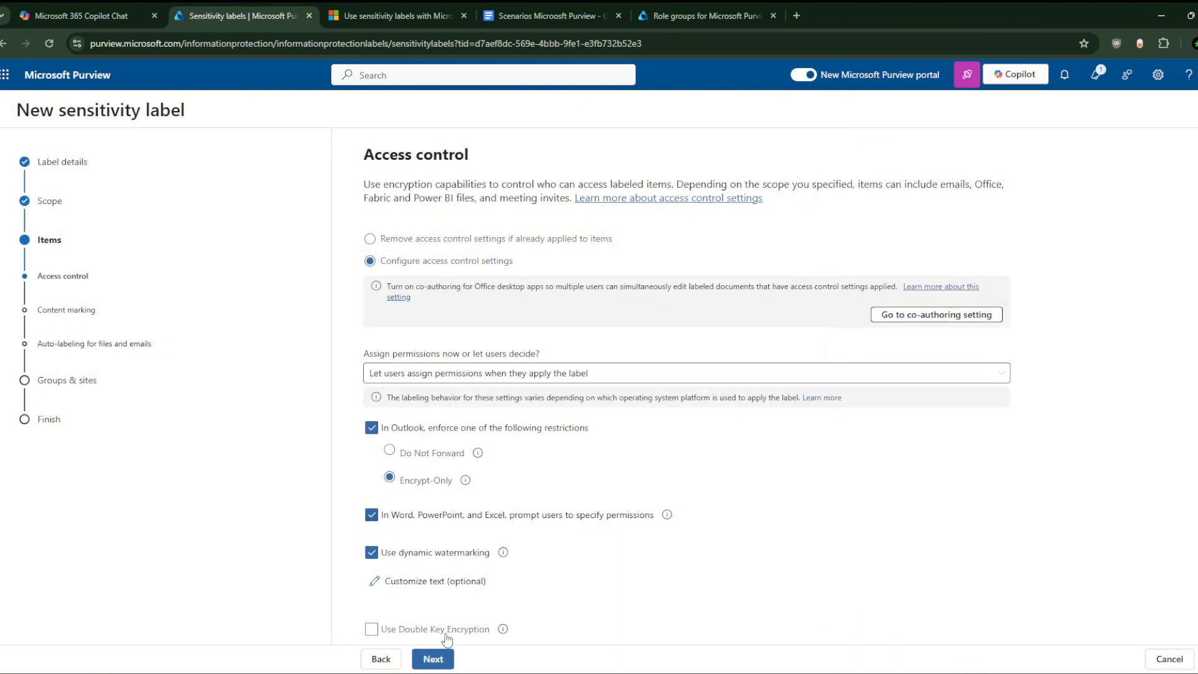
Step: Turn on content marking and save a watermark reading 'ANTIDOTE SECURITY'
{"action": "left_click", "coordinate": [433, 659]}
{"action": "left_click", "coordinate": [378, 290]}
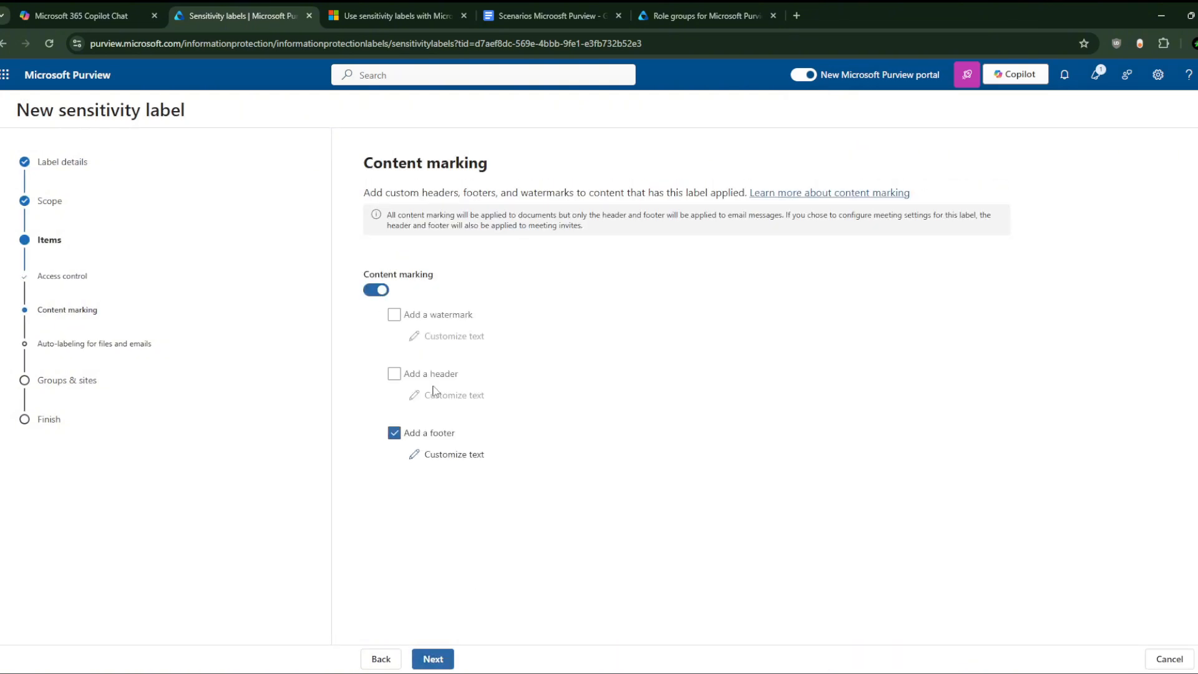
{"action": "left_click", "coordinate": [394, 315]}
{"action": "left_click", "coordinate": [437, 336]}
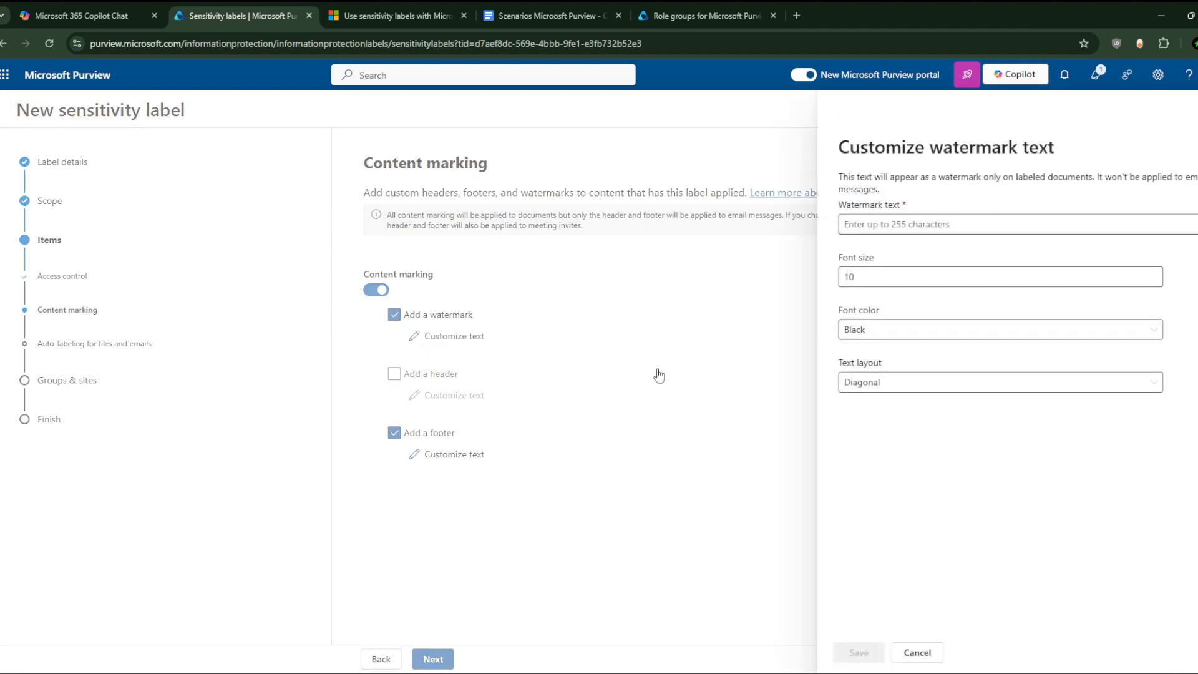
{"action": "left_click", "coordinate": [924, 230]}
{"action": "type", "text": "ANTID"}
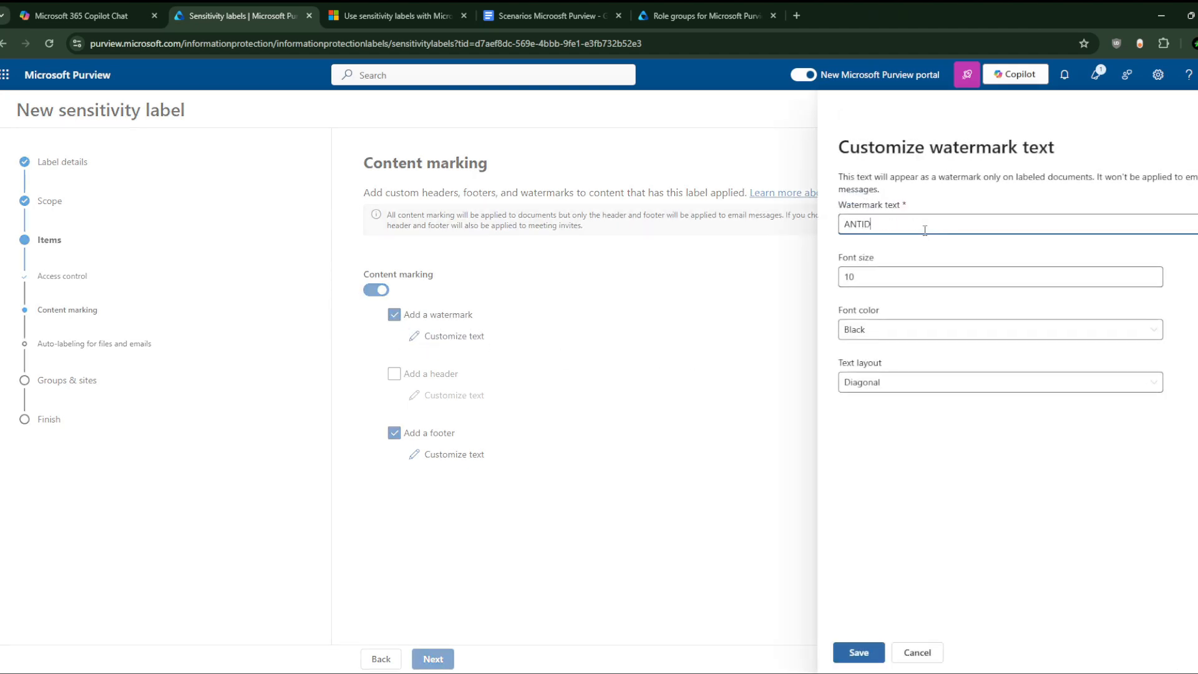
{"action": "type", "text": "OTESECURITY"}
{"action": "left_click", "coordinate": [891, 226]}
{"action": "key", "text": "BackSpace"}
{"action": "key", "text": "Left"}
{"action": "triple_click", "coordinate": [906, 226]}
{"action": "left_click", "coordinate": [855, 652]}
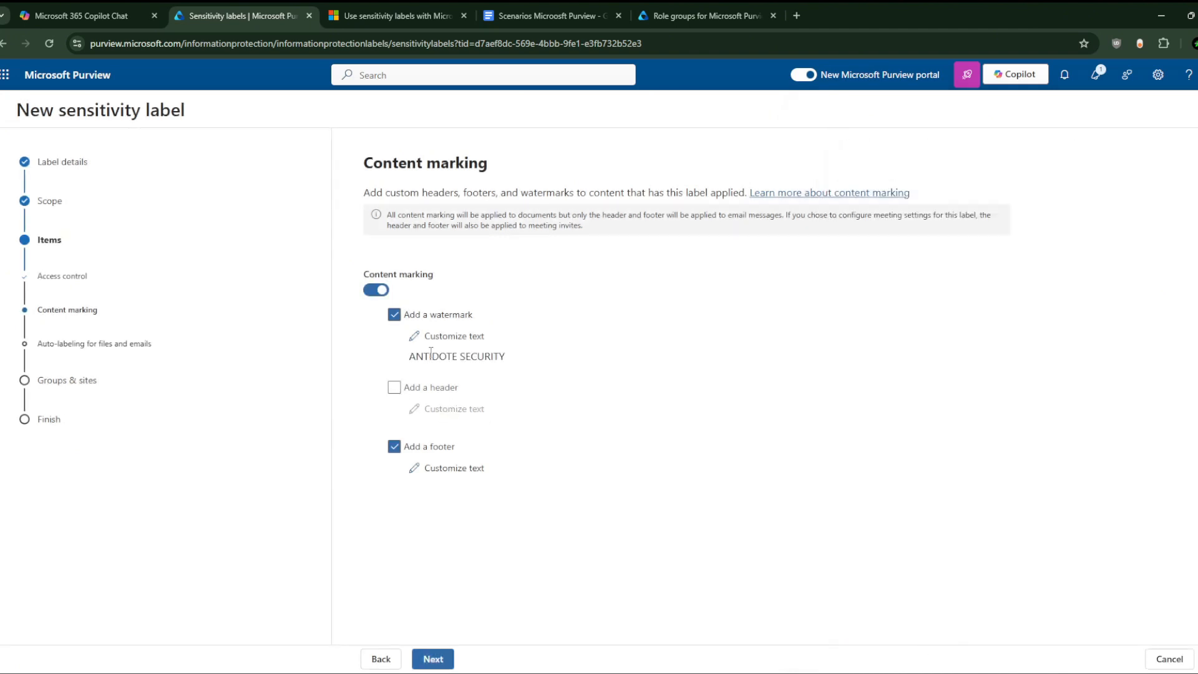
Step: Save the footer text 'HUGE PRIVACY RULES, ONLY SCIENCE DEPARTEMENT ALLOW'
{"action": "left_click", "coordinate": [441, 468]}
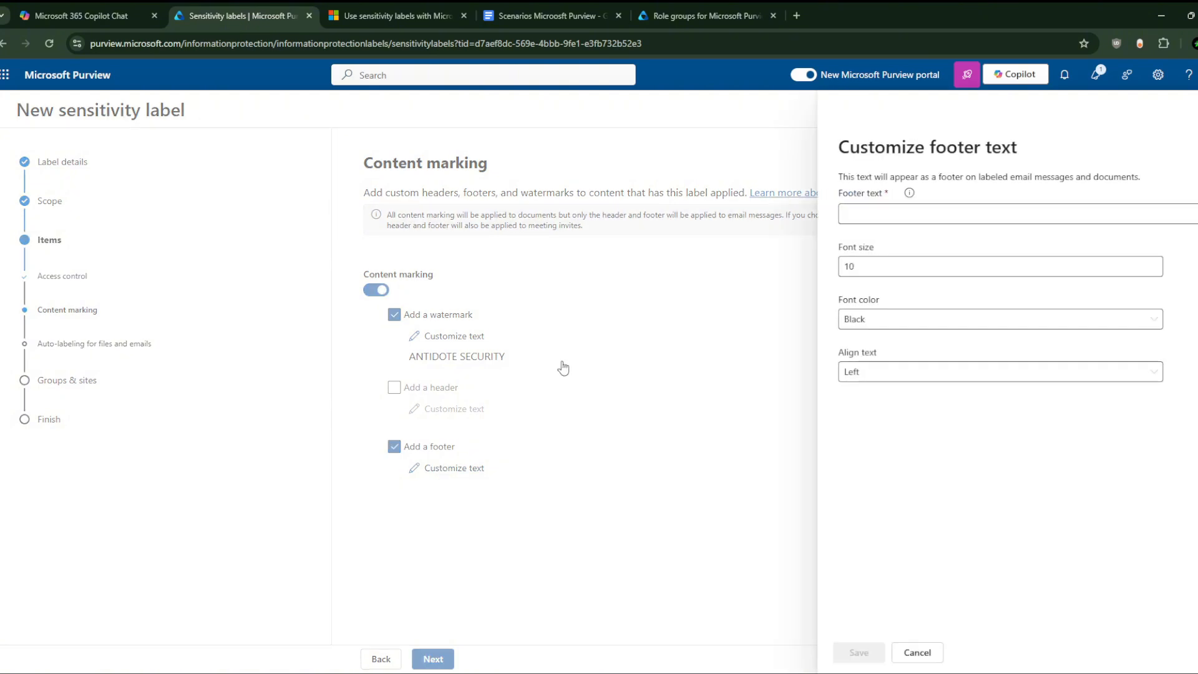
{"action": "left_click", "coordinate": [938, 213]}
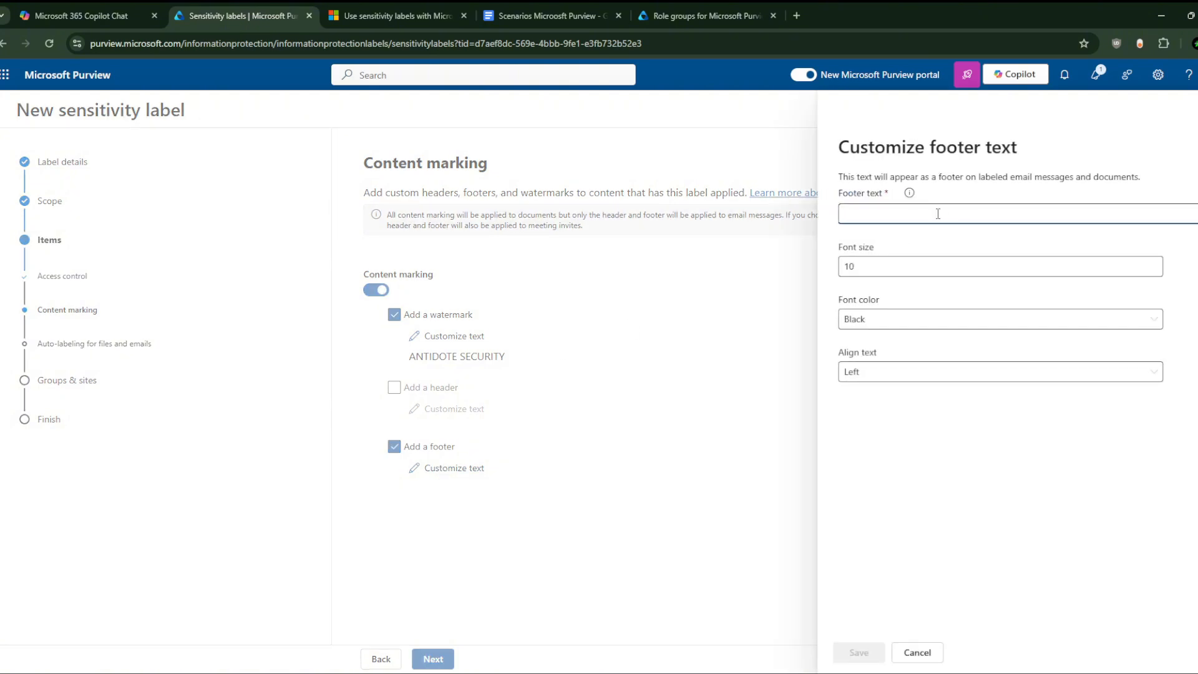
{"action": "type", "text": "THIS IS"}
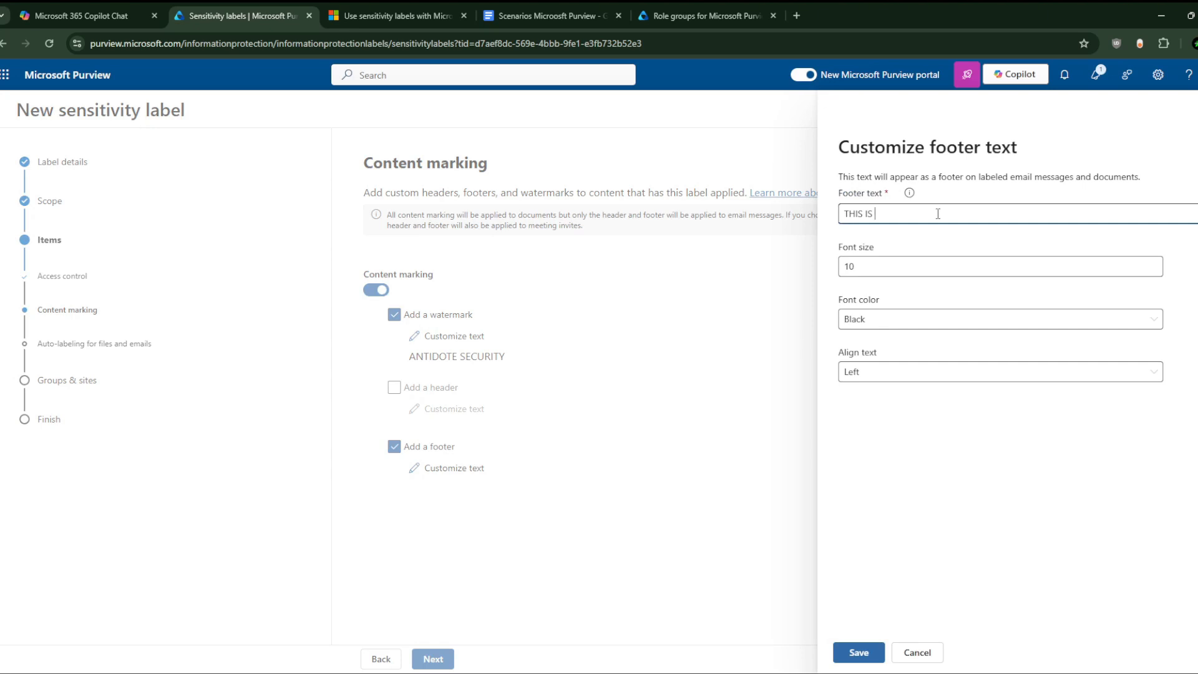
{"action": "key", "text": "BackSpace"}
{"action": "key", "text": "BackSpace"}
{"action": "key", "text": "BackSpace"}
{"action": "key", "text": "BackSpace"}
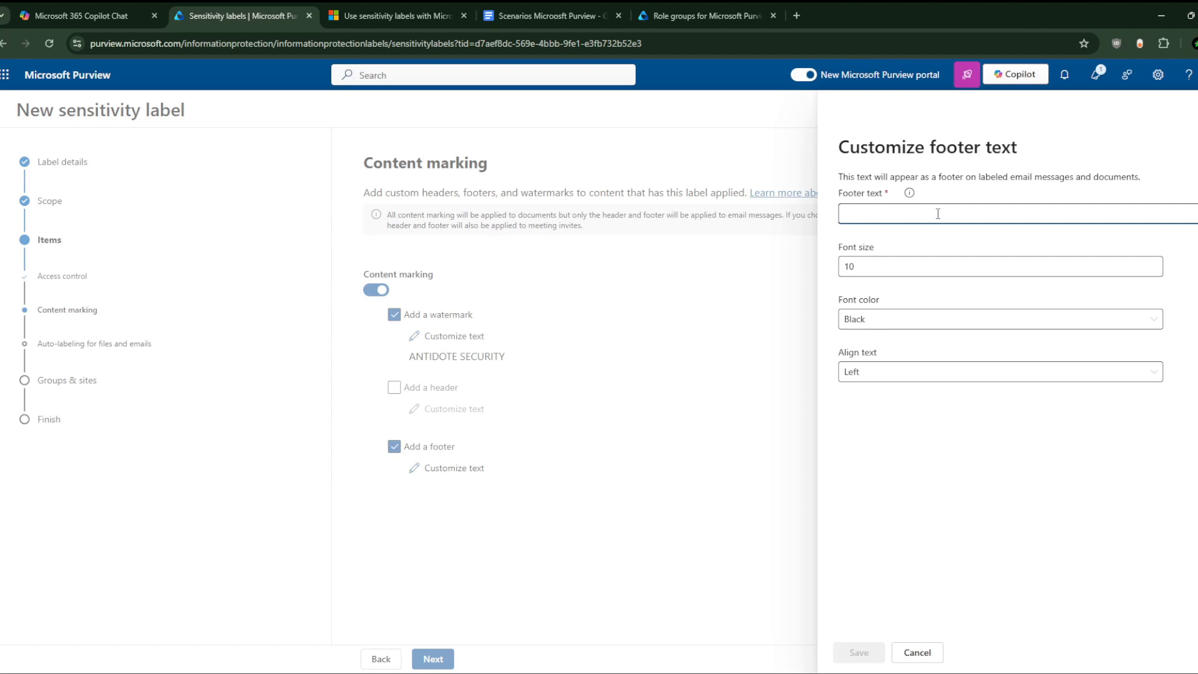
{"action": "type", "text": "PR"}
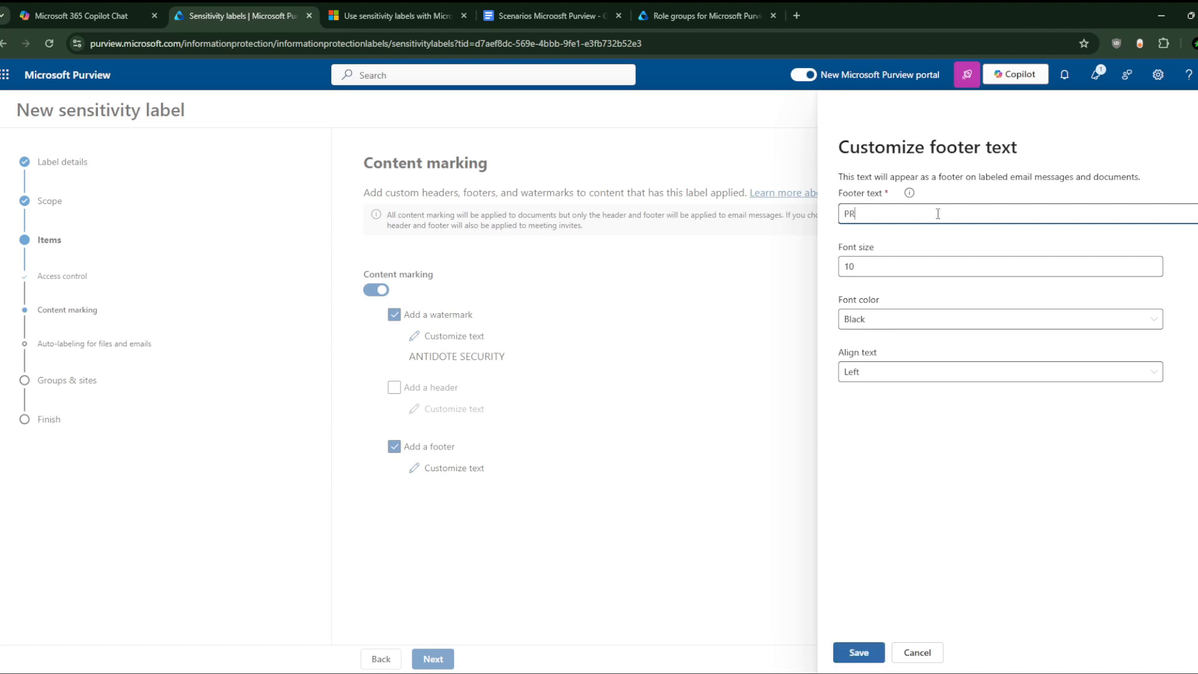
{"action": "key", "text": "BackSpace"}
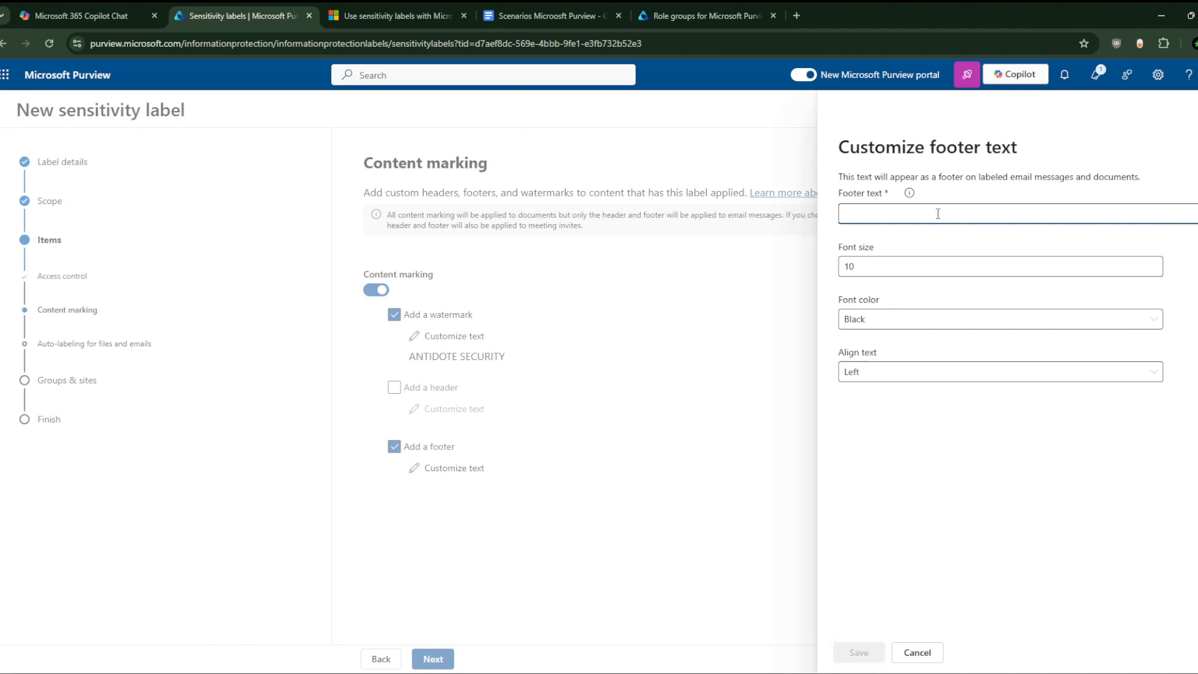
{"action": "type", "text": "HUGE PRIVAC"}
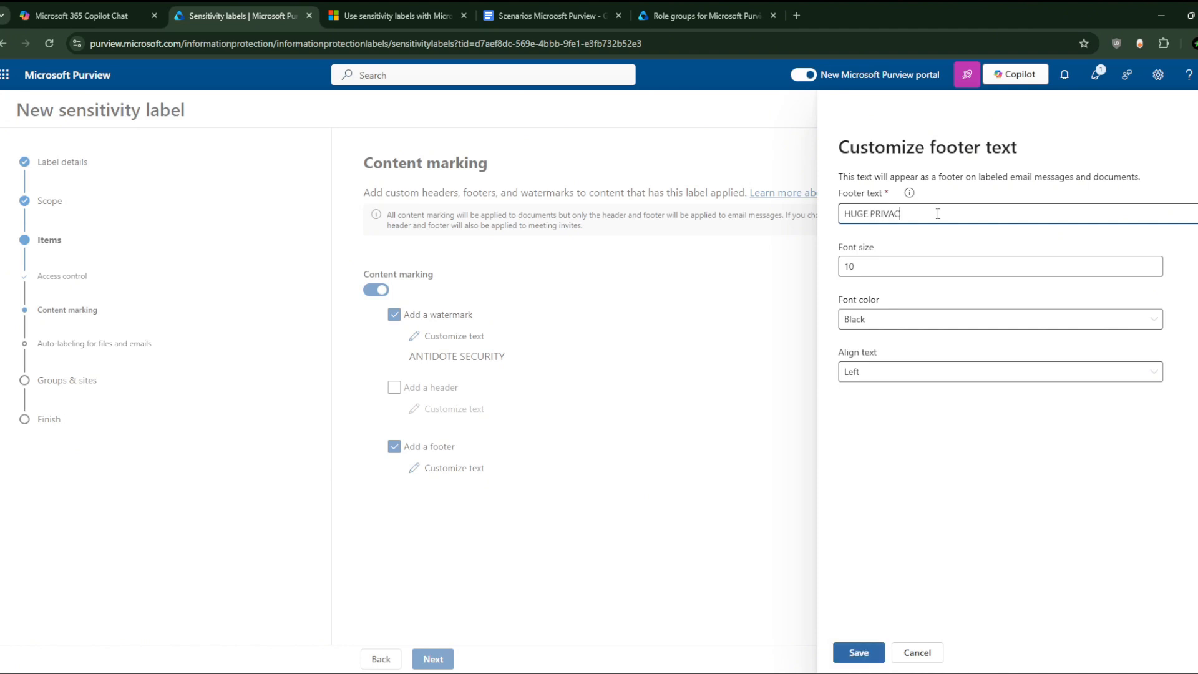
{"action": "type", "text": "Y RISK"}
{"action": "type", "text": "RULE"}
{"action": "type", "text": "S, ONLY SCEINCE"}
{"action": "key", "text": "BackSpace"}
{"action": "key", "text": "BackSpace"}
{"action": "key", "text": "BackSpace"}
{"action": "key", "text": "BackSpace"}
{"action": "type", "text": "IENCE DEPAR"}
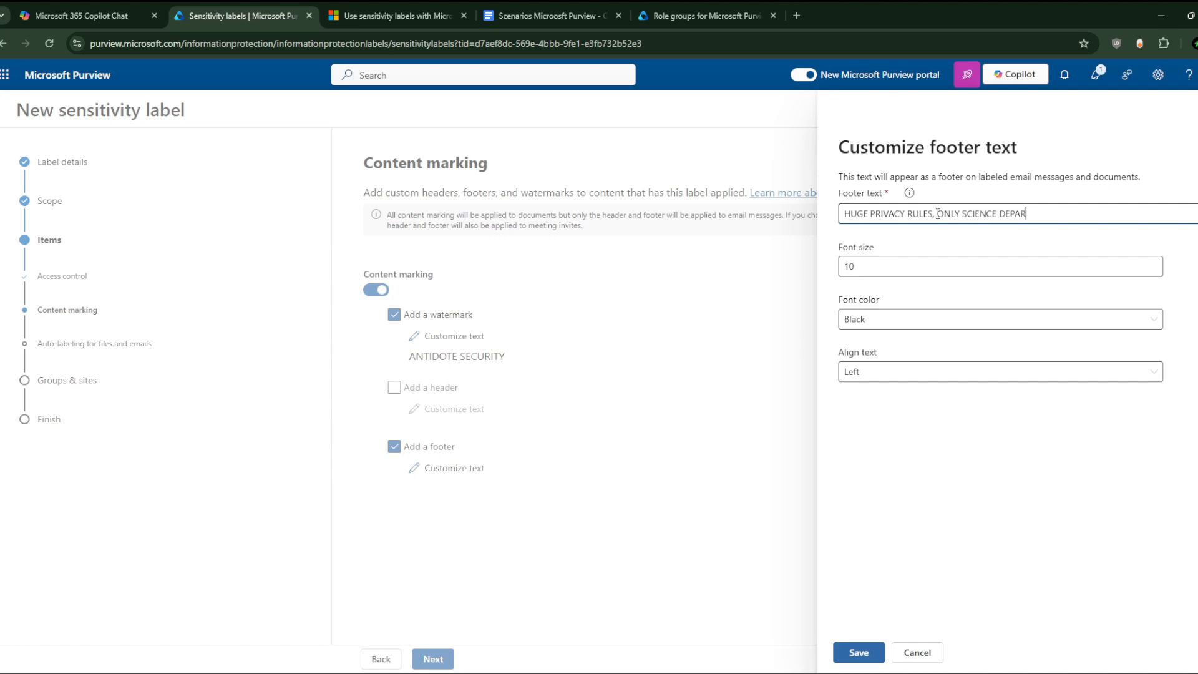
{"action": "type", "text": "TEMENT ALLOW"}
{"action": "left_click", "coordinate": [858, 652]}
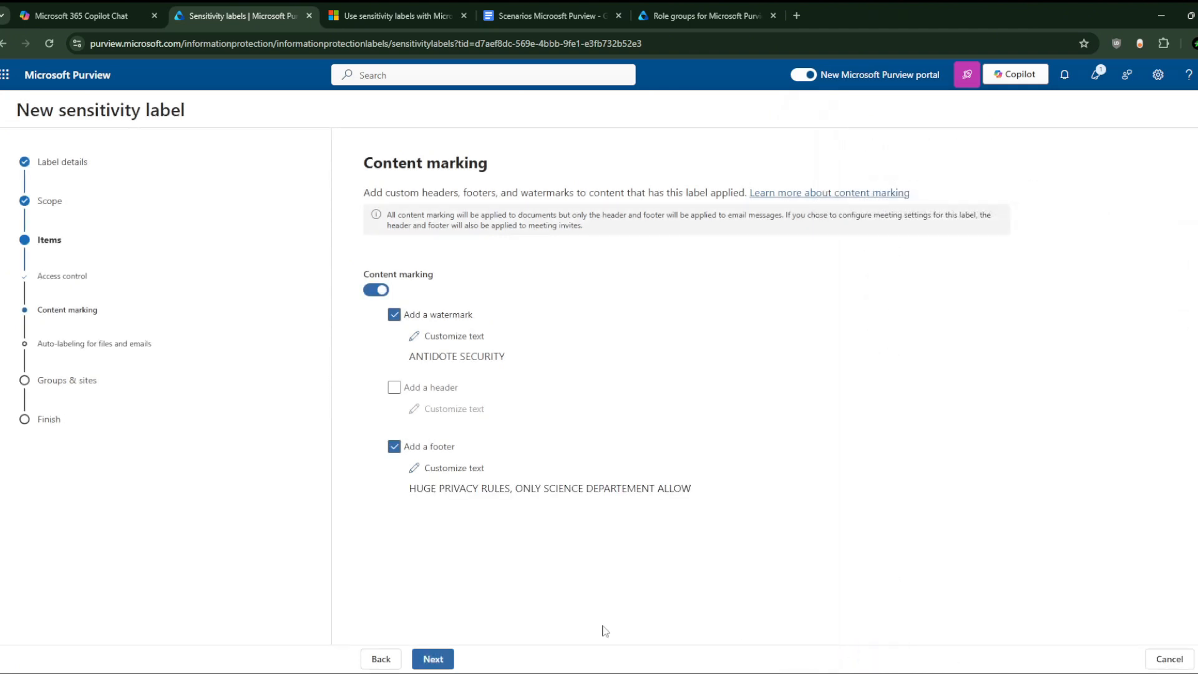
Step: Step through access control and content marking to Auto-labeling for files and emails, leaving it off
{"action": "left_click", "coordinate": [435, 660]}
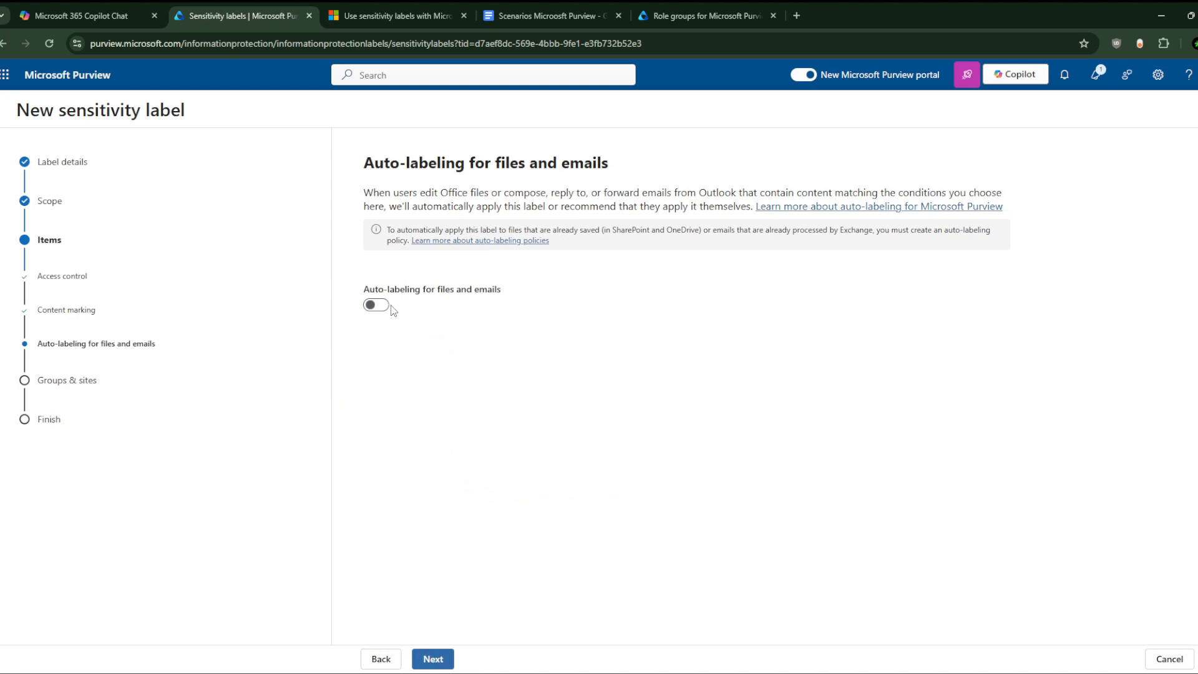
{"action": "left_click", "coordinate": [446, 656]}
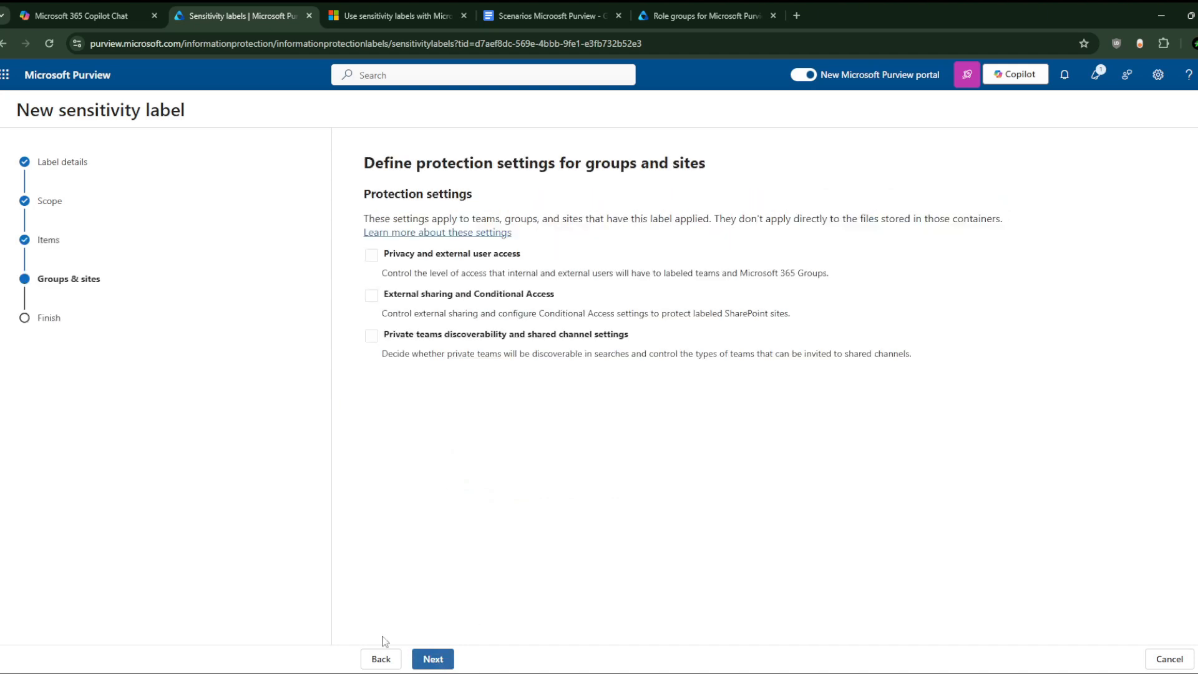
{"action": "left_click", "coordinate": [380, 658]}
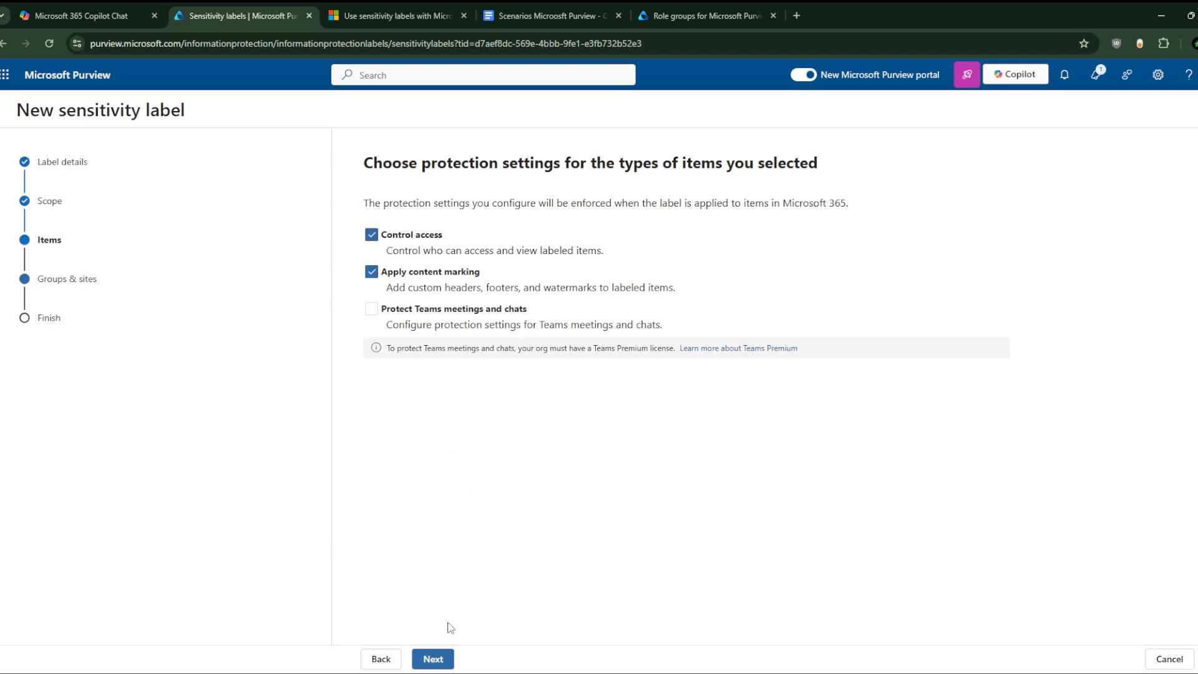
{"action": "left_click", "coordinate": [435, 659]}
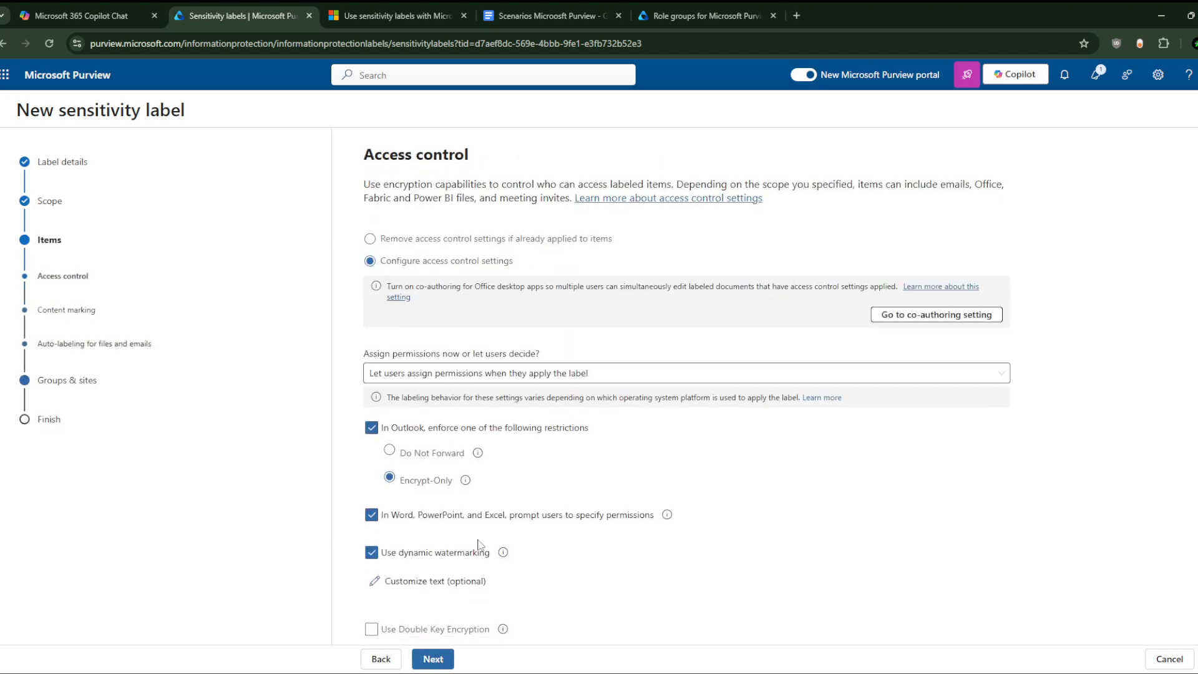
{"action": "left_click", "coordinate": [443, 660]}
{"action": "left_click", "coordinate": [444, 660]}
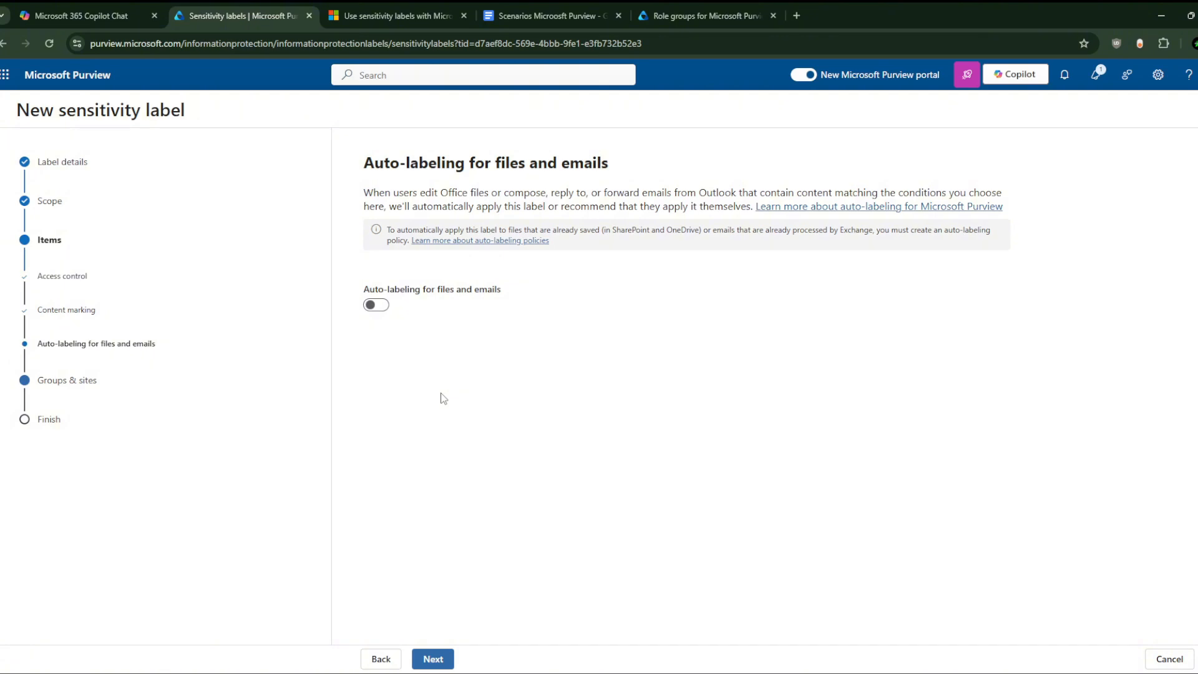
Step: Skip the groups and sites settings and create the Dangerous Label For Science Department label
{"action": "left_click", "coordinate": [434, 658]}
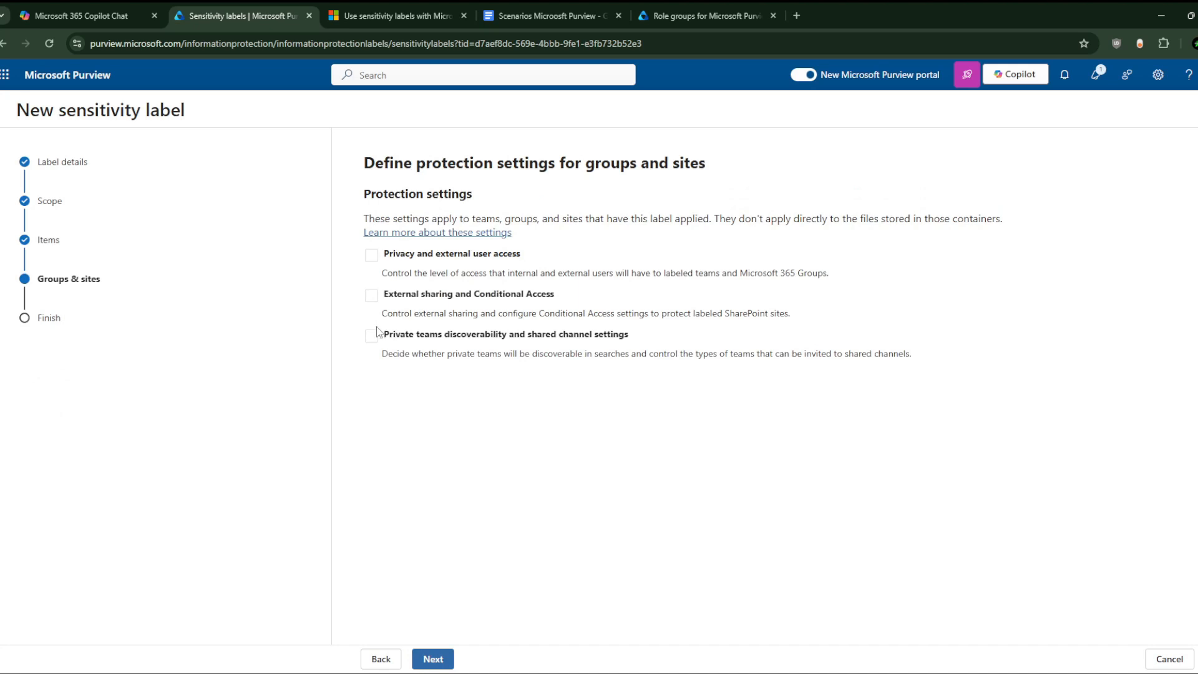
{"action": "left_click", "coordinate": [433, 660]}
{"action": "left_click", "coordinate": [447, 659]}
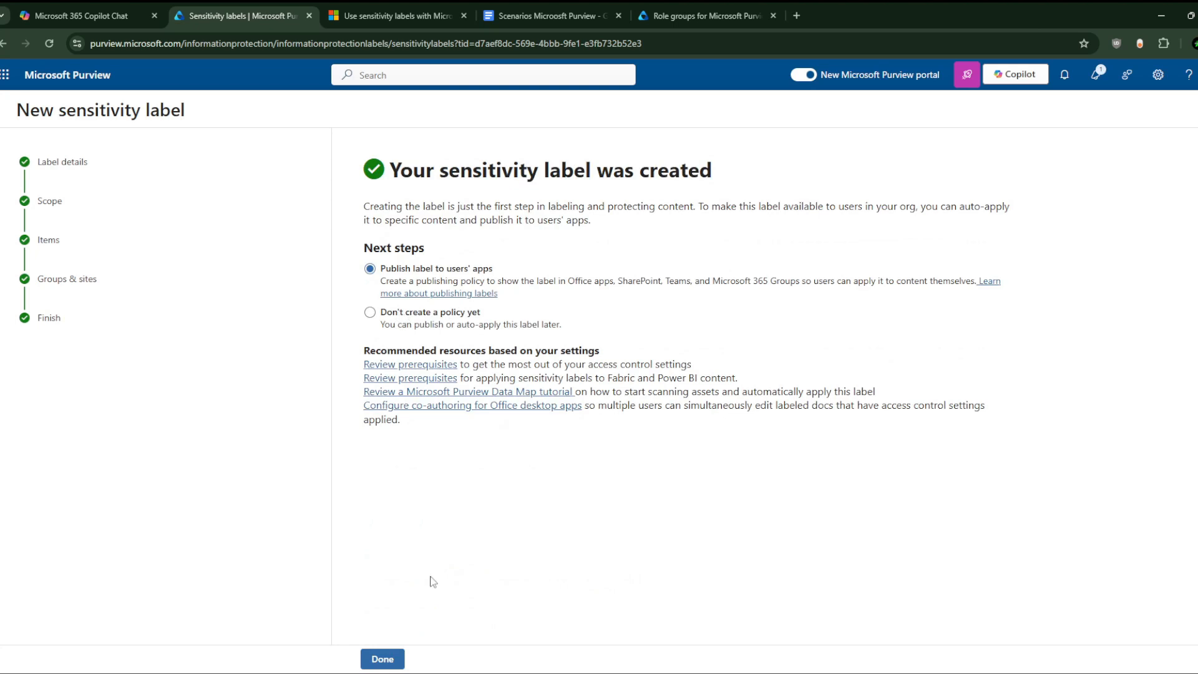
Step: Finish the label wizard and cancel publishing, returning to the Sensitivity labels list
{"action": "left_click", "coordinate": [383, 658]}
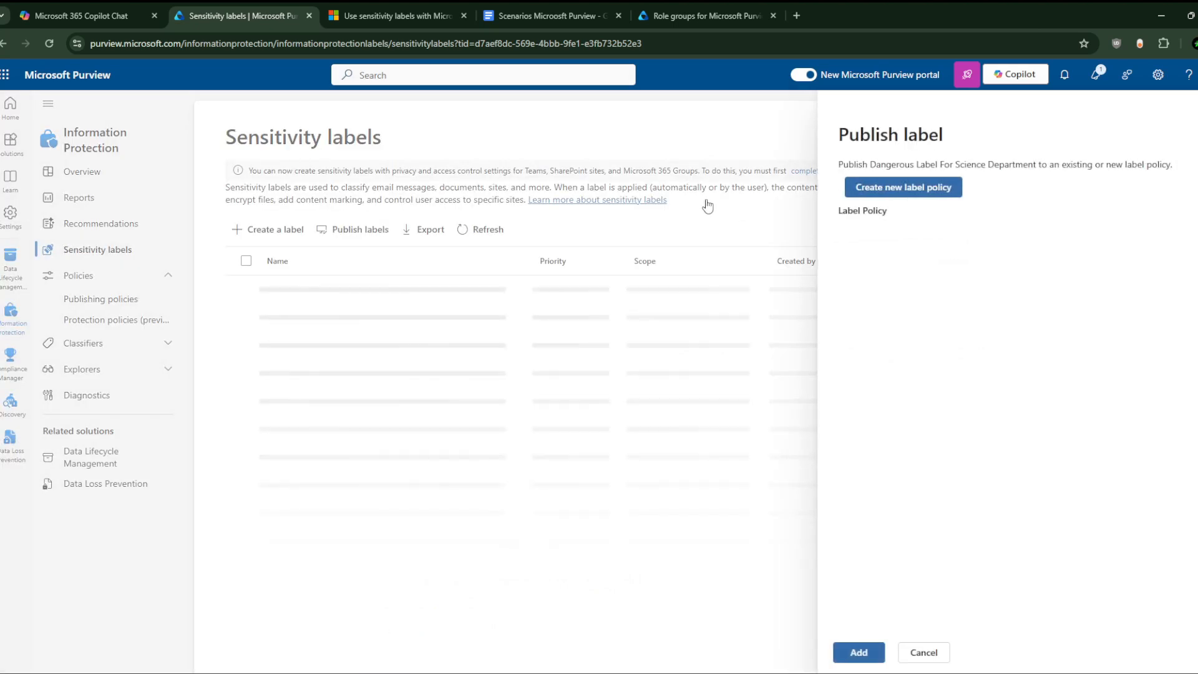
{"action": "left_click", "coordinate": [926, 653]}
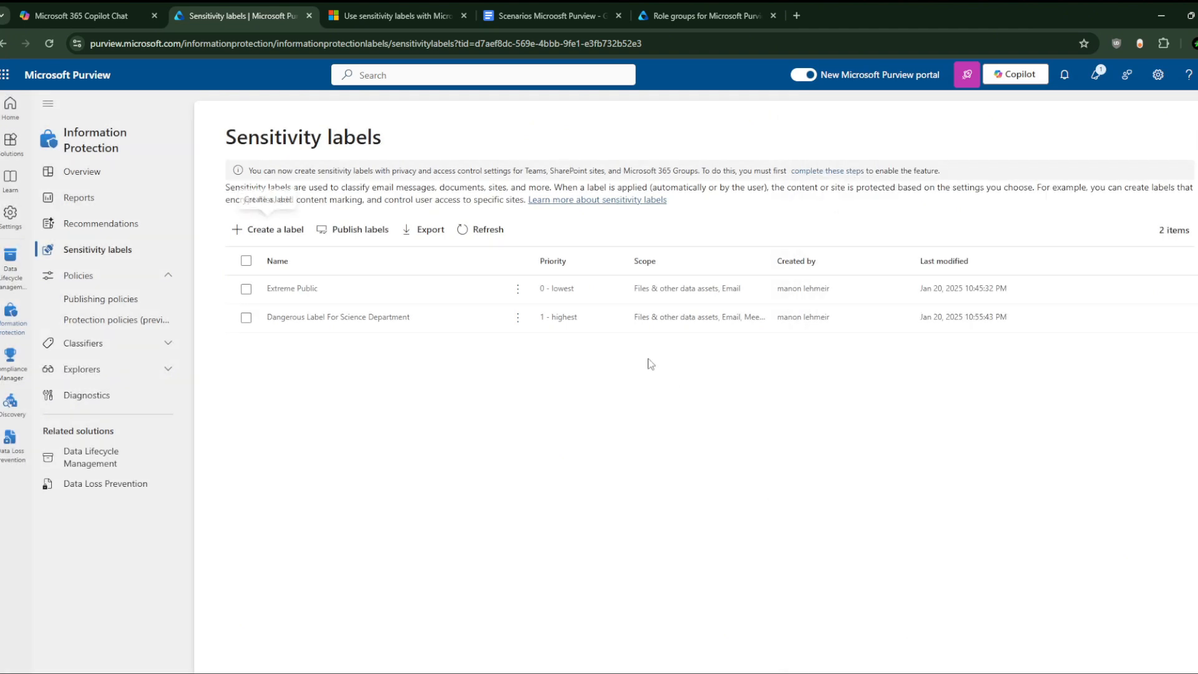
{"action": "left_click", "coordinate": [565, 296]}
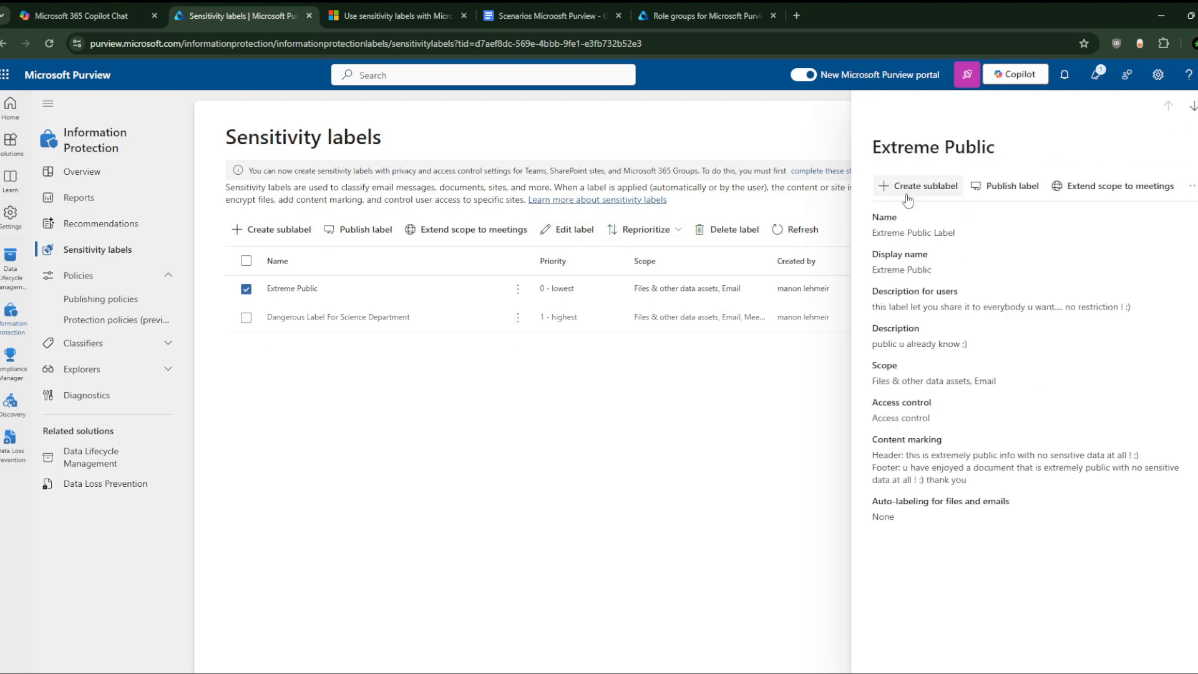
{"action": "left_click", "coordinate": [562, 298]}
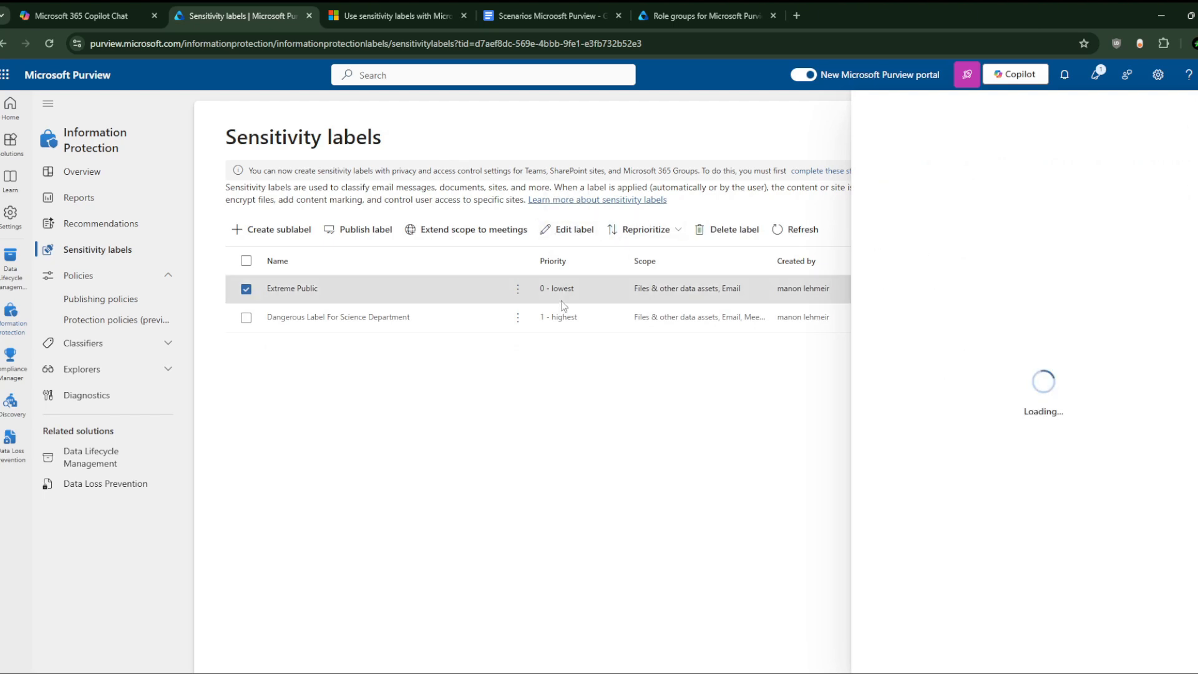
{"action": "left_click", "coordinate": [1197, 106]}
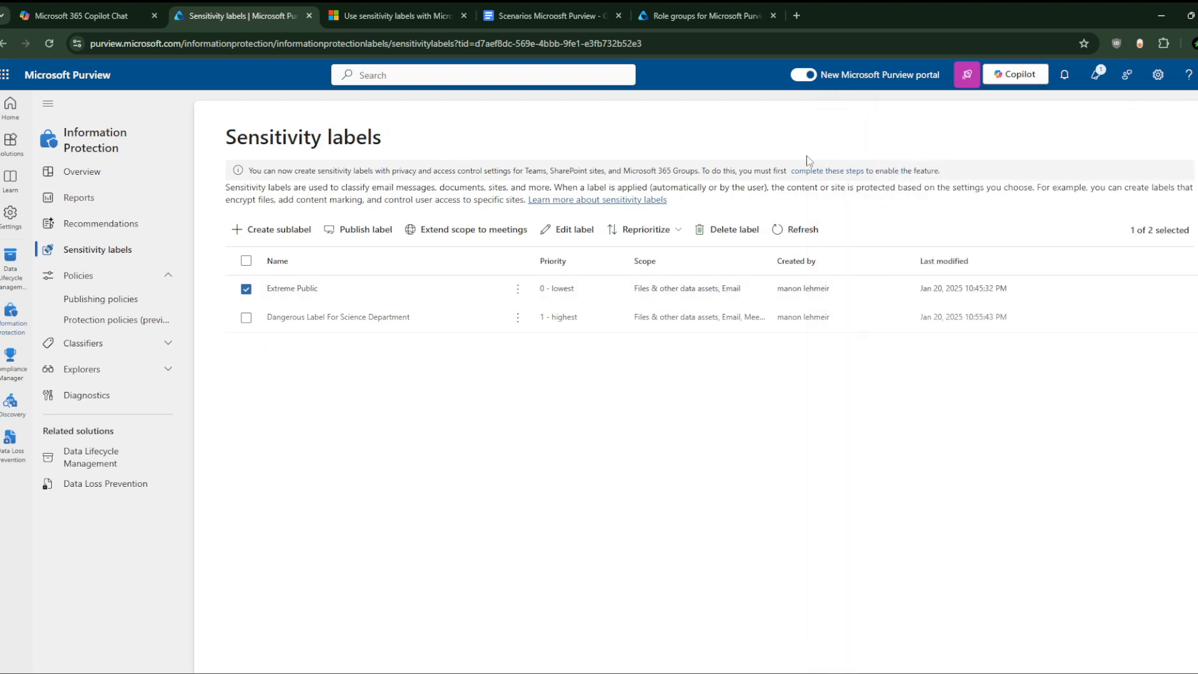
{"action": "left_click", "coordinate": [567, 230]}
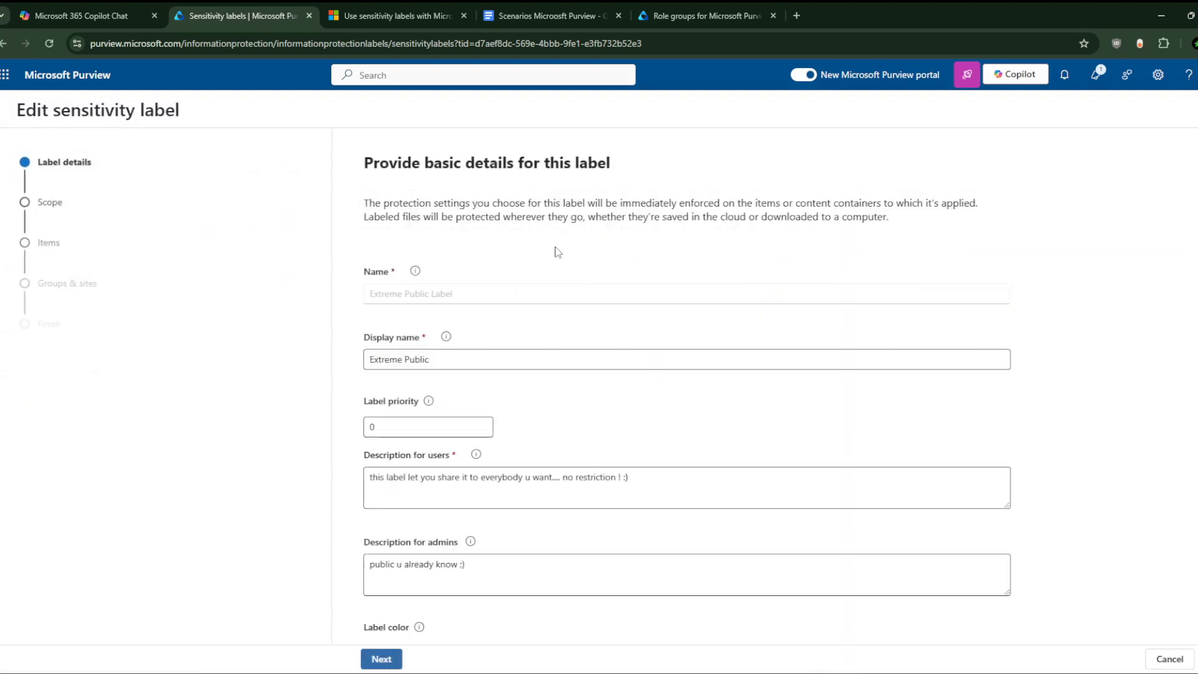
{"action": "left_click", "coordinate": [376, 431]}
{"action": "double_click", "coordinate": [377, 431]}
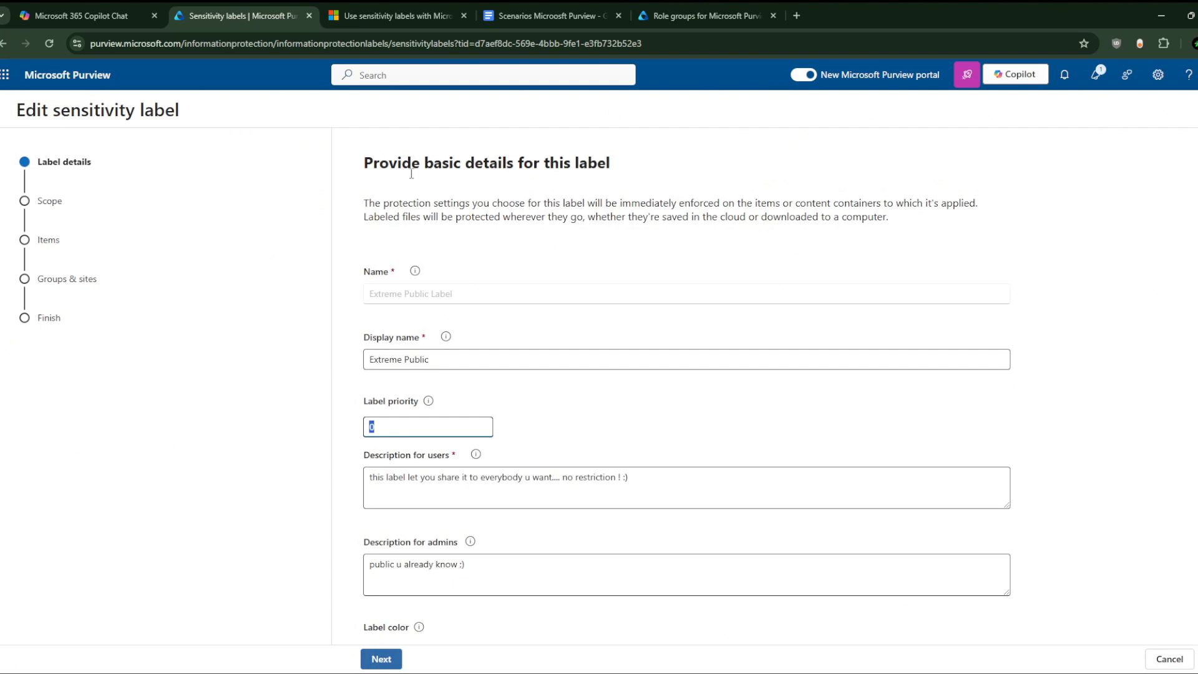
{"action": "left_click", "coordinate": [54, 131]}
{"action": "left_click", "coordinate": [26, 81]}
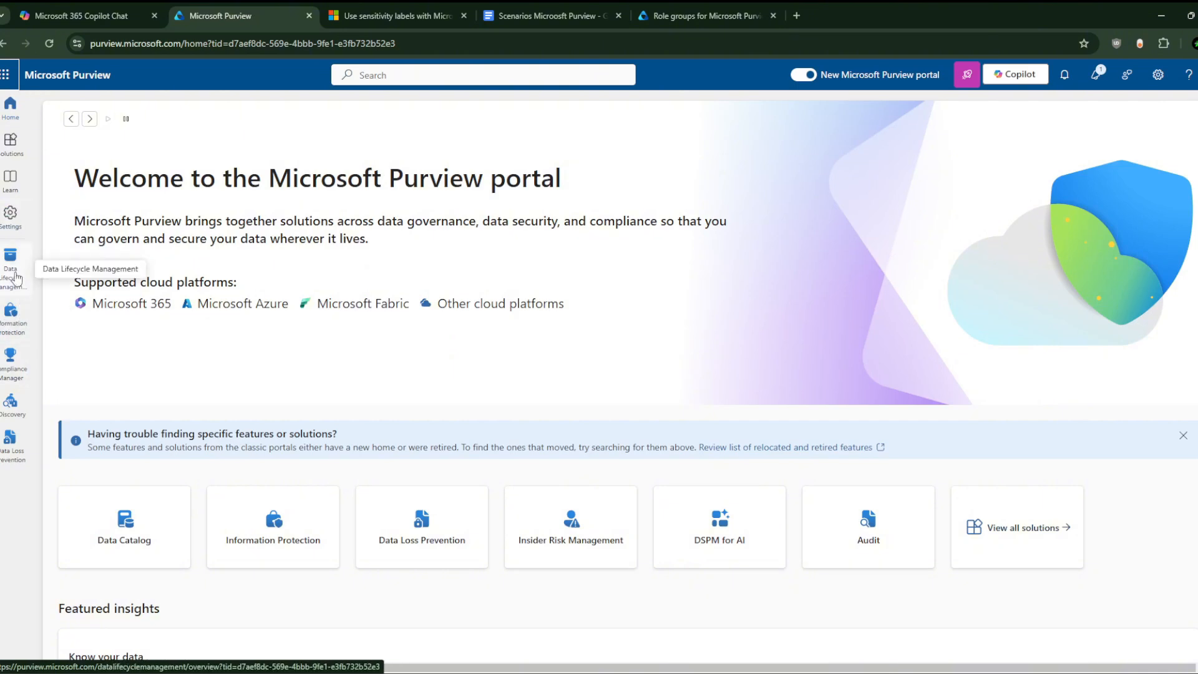
{"action": "left_click", "coordinate": [10, 312]}
{"action": "left_click", "coordinate": [120, 255]}
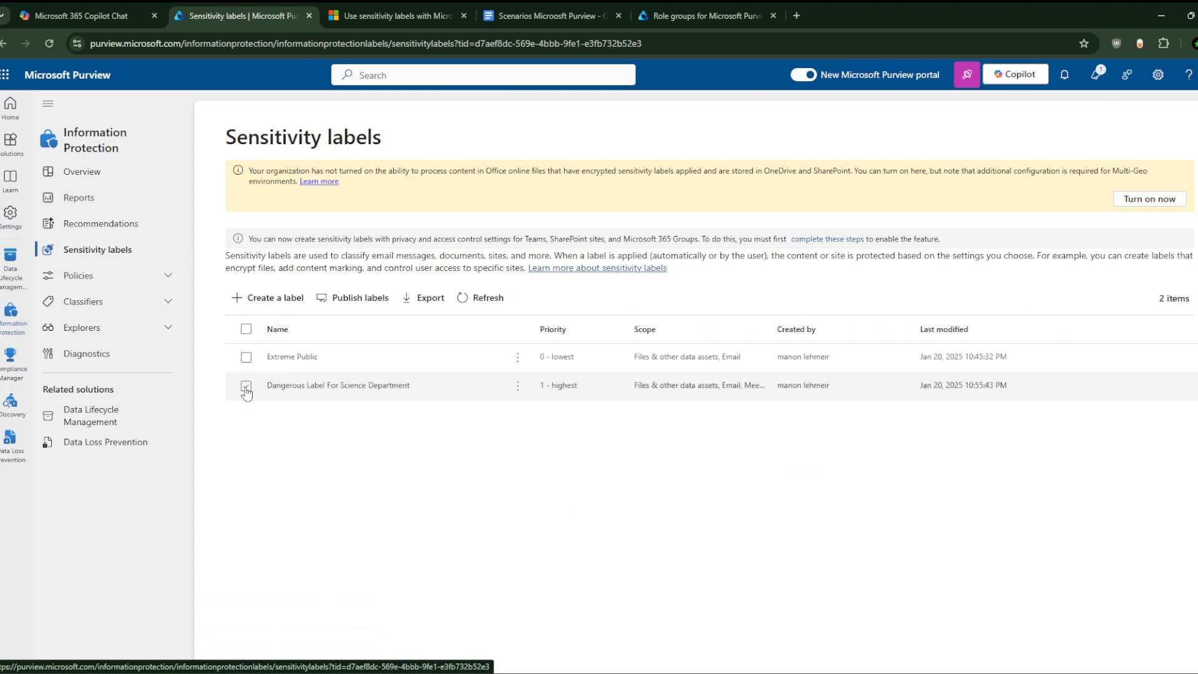
Step: Reprioritize Dangerous Label For Science Department down to 0 - lowest and dismiss the encryption notice
{"action": "left_click", "coordinate": [247, 386]}
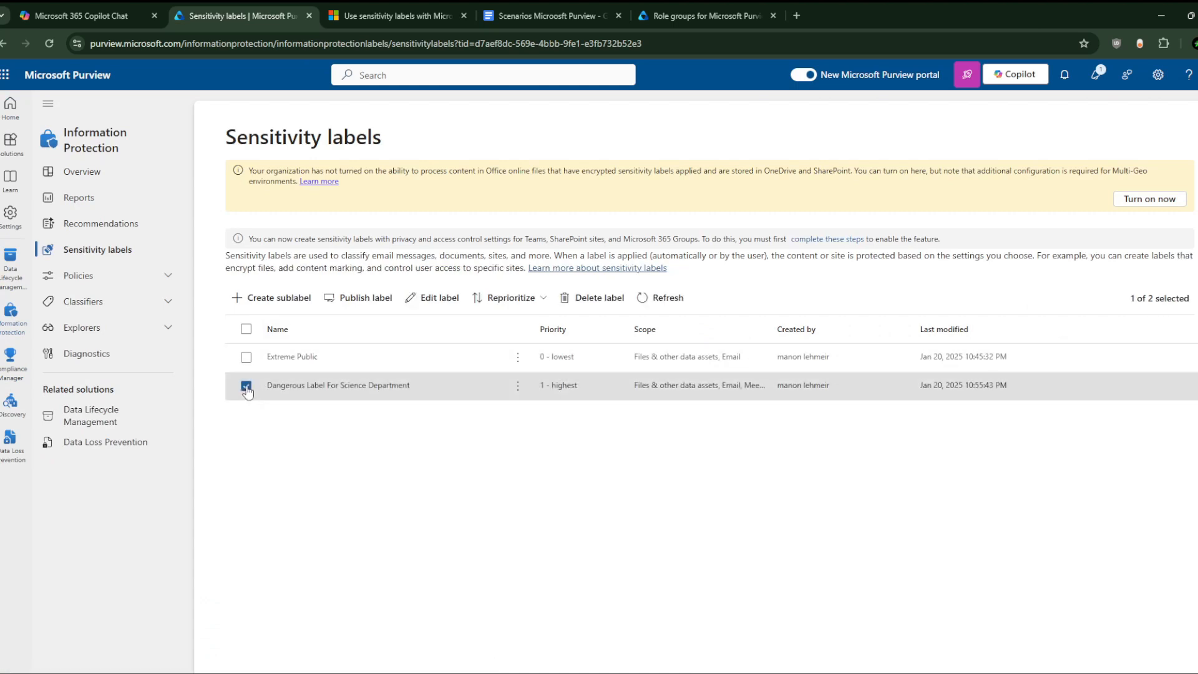
{"action": "left_click", "coordinate": [517, 297]}
{"action": "left_click", "coordinate": [508, 348]}
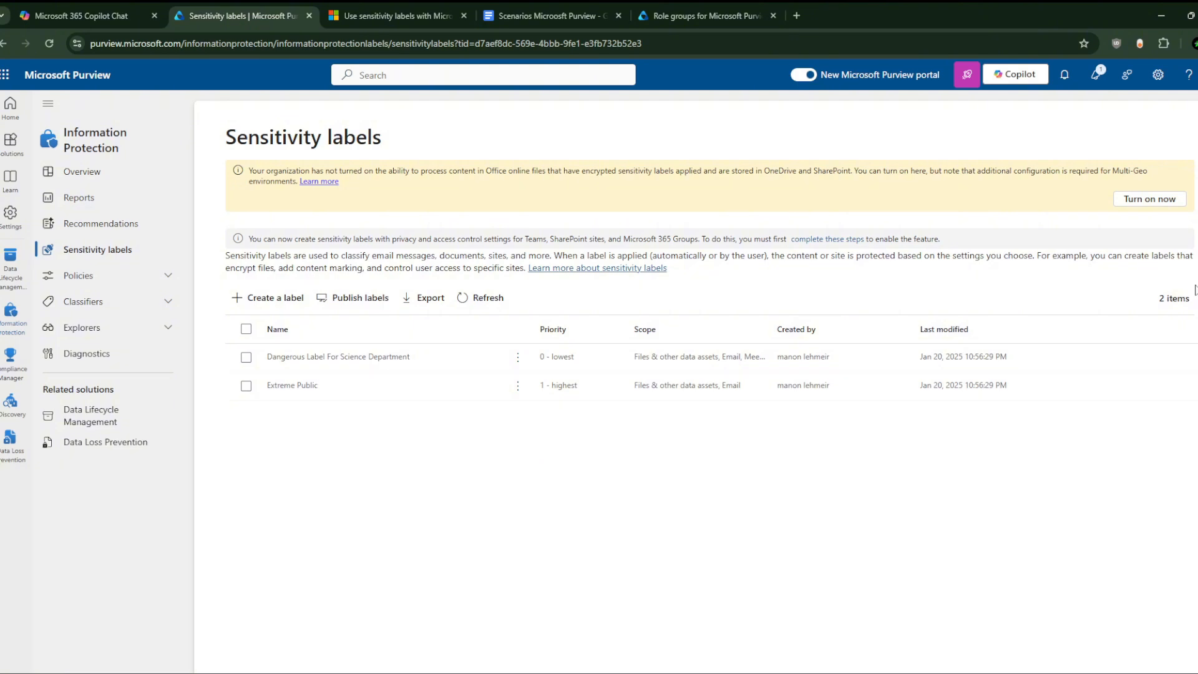
{"action": "left_click", "coordinate": [1146, 200]}
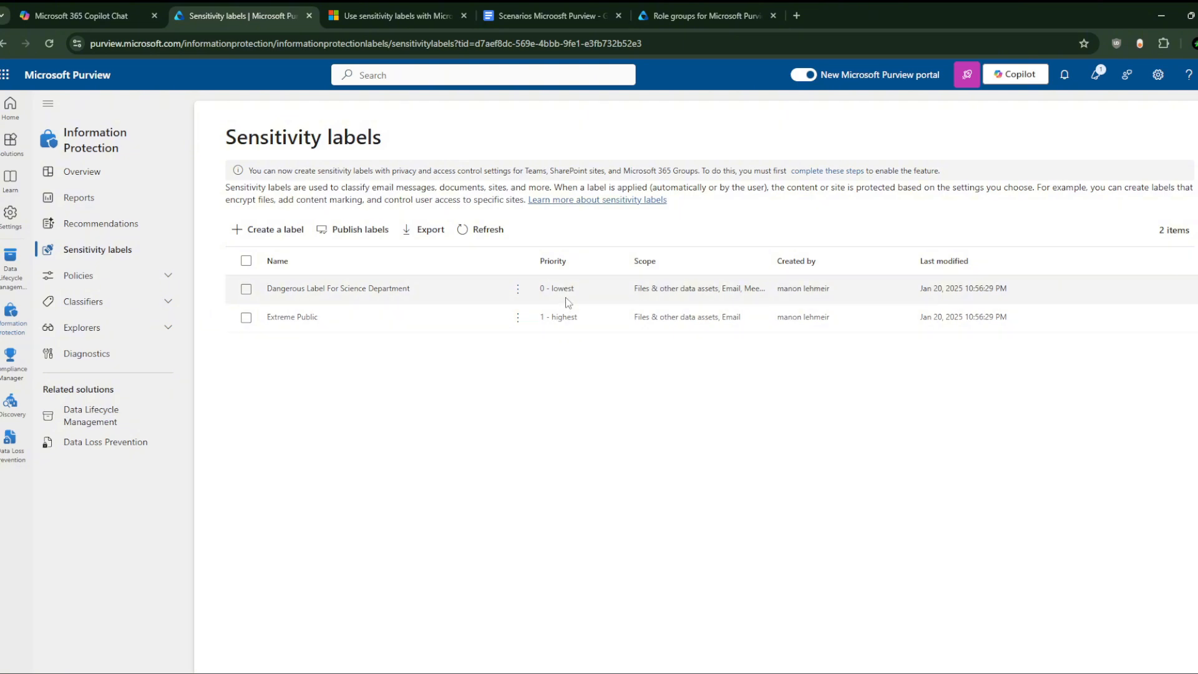
Step: Reselect the Dangerous Label, cancel the Assign priority option, and deselect it
{"action": "left_click", "coordinate": [246, 289]}
{"action": "left_click", "coordinate": [531, 230]}
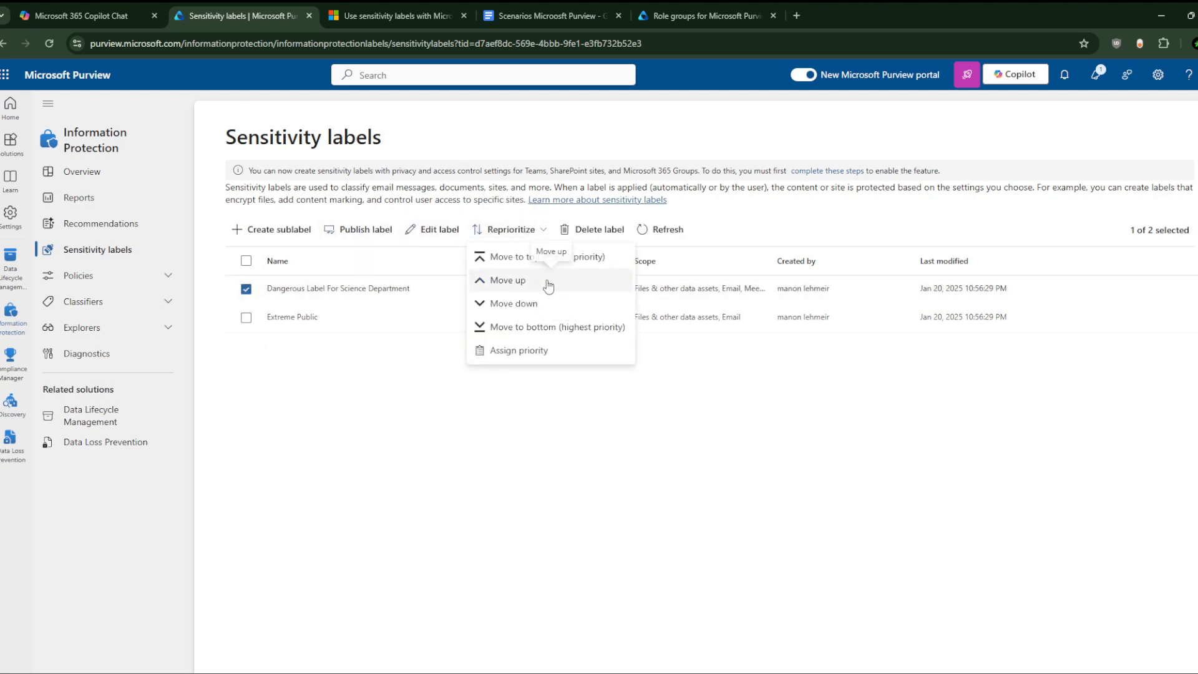
{"action": "left_click", "coordinate": [549, 350]}
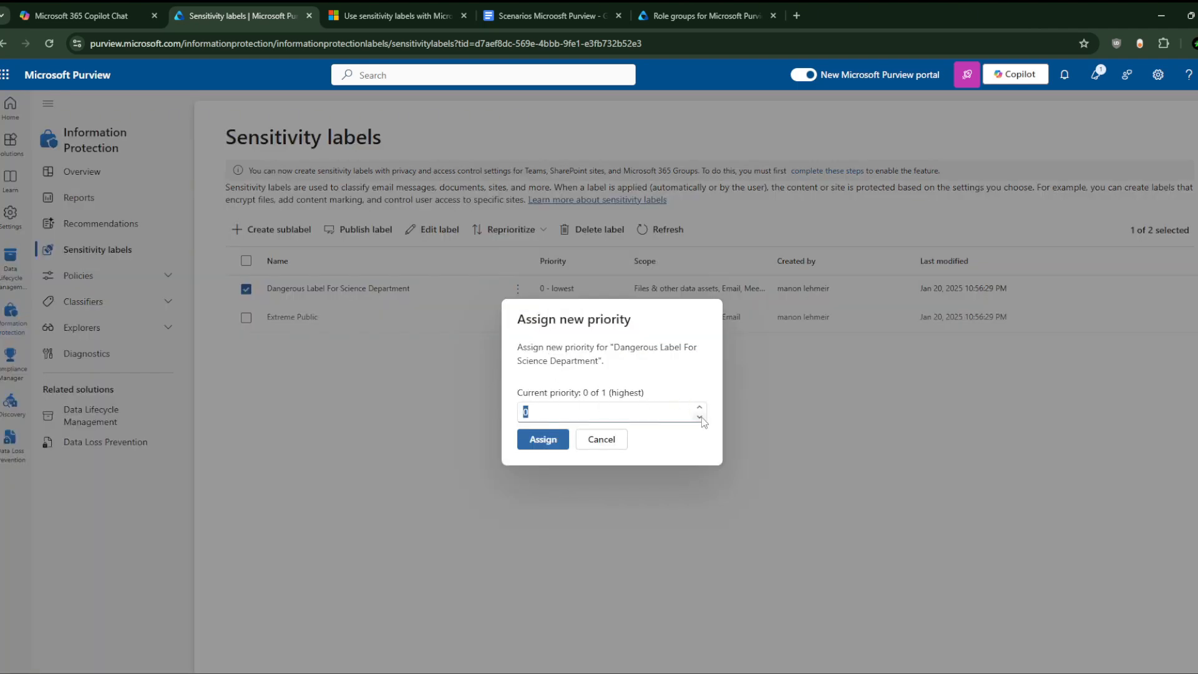
{"action": "left_click", "coordinate": [604, 440]}
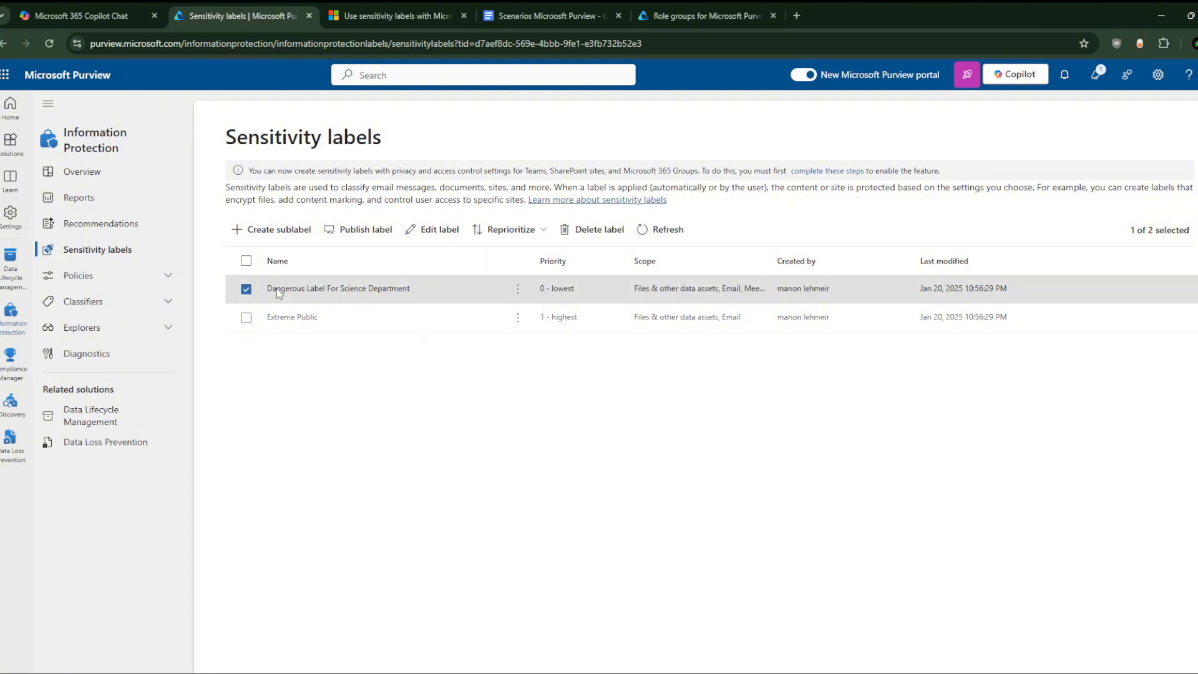
{"action": "left_click", "coordinate": [245, 291]}
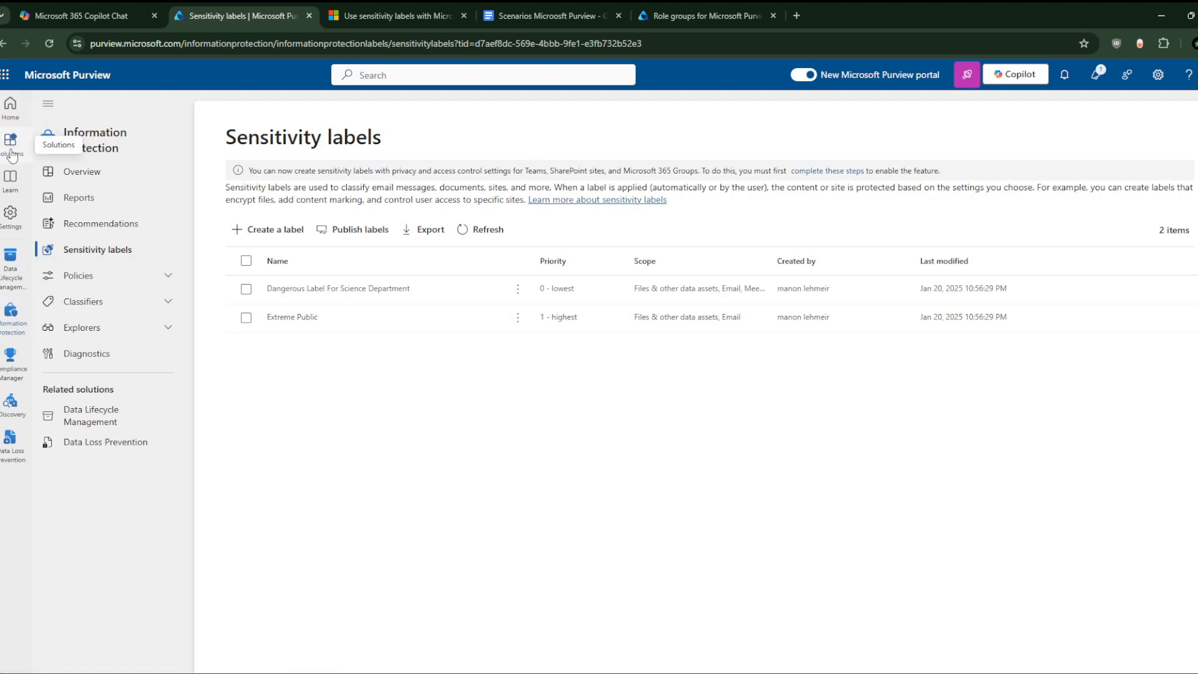
Step: Browse Purview's Roles and scopes pages: Entra ID roles, adaptive scopes, role groups, then Entra ID roles
{"action": "left_click", "coordinate": [10, 214]}
{"action": "left_click", "coordinate": [127, 200]}
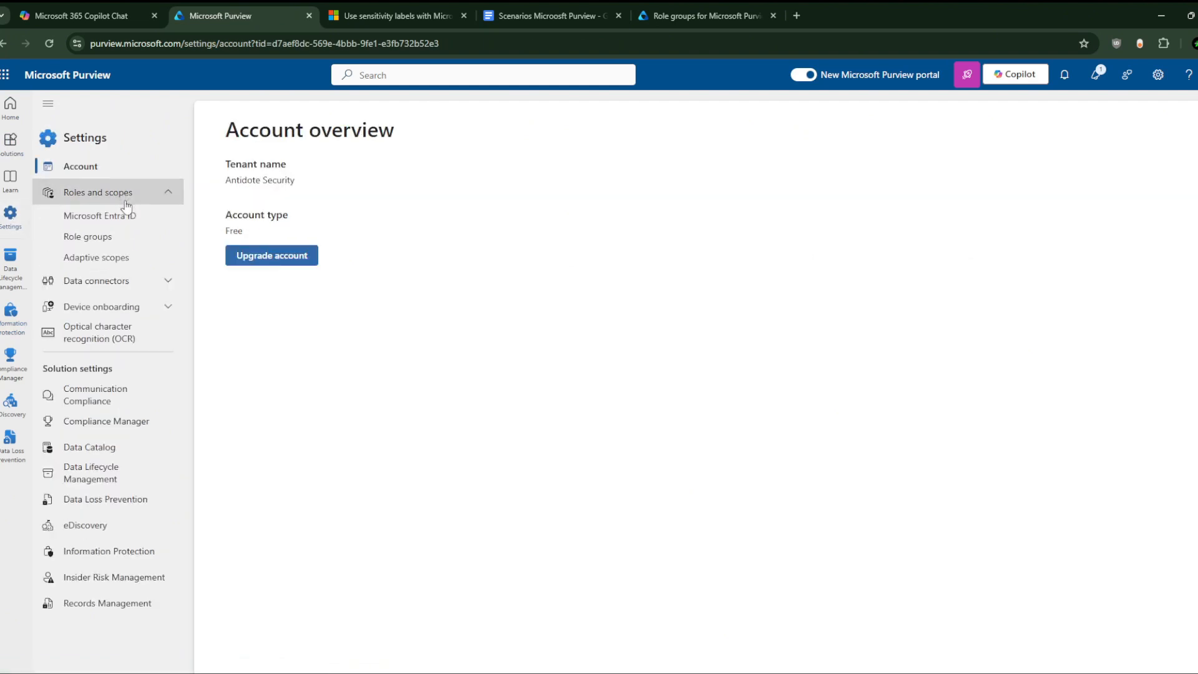
{"action": "left_click", "coordinate": [123, 216]}
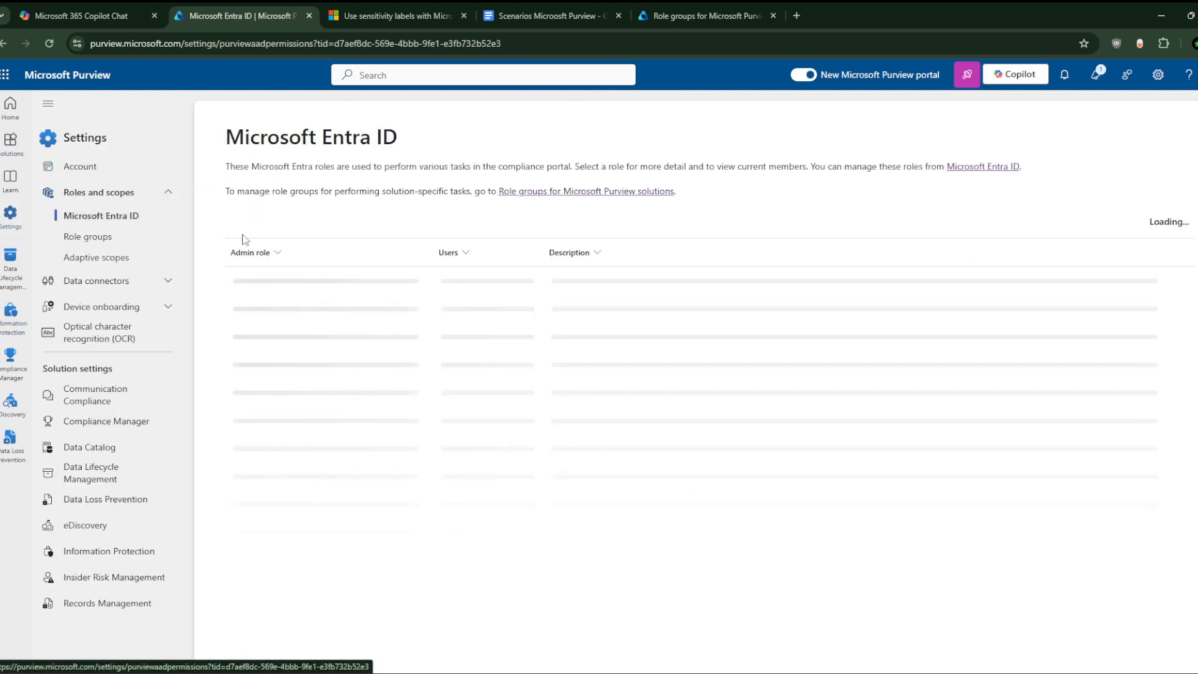
{"action": "left_click", "coordinate": [119, 257]}
{"action": "left_click", "coordinate": [110, 236]}
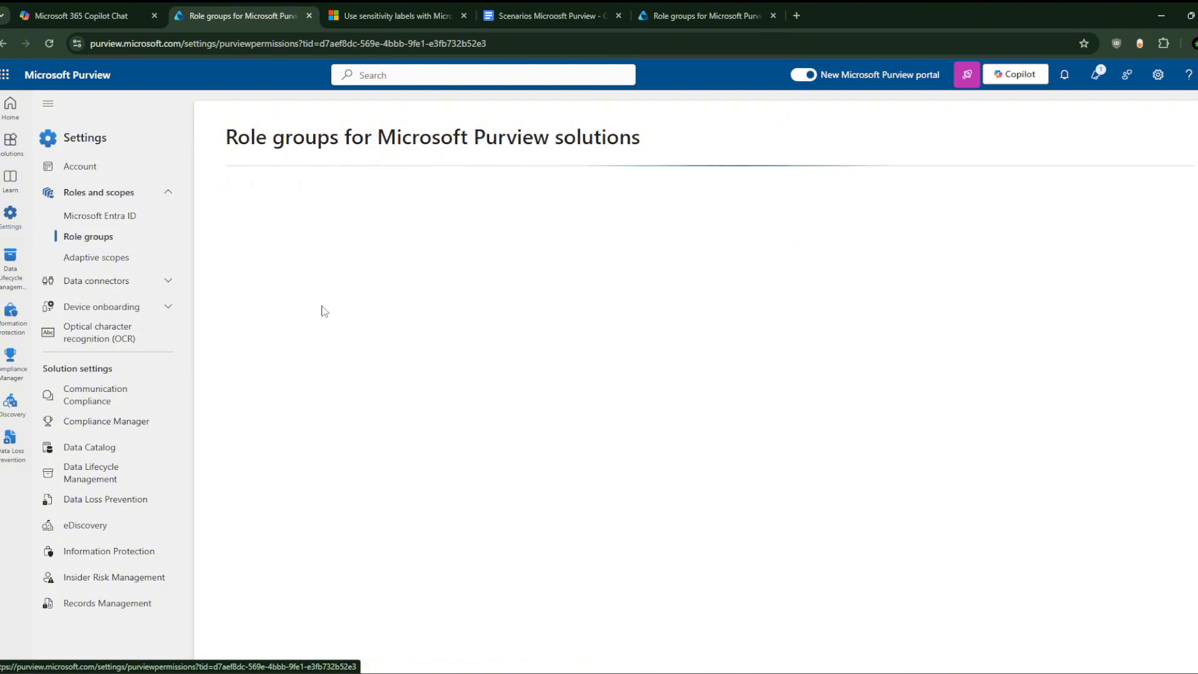
{"action": "left_click", "coordinate": [100, 216]}
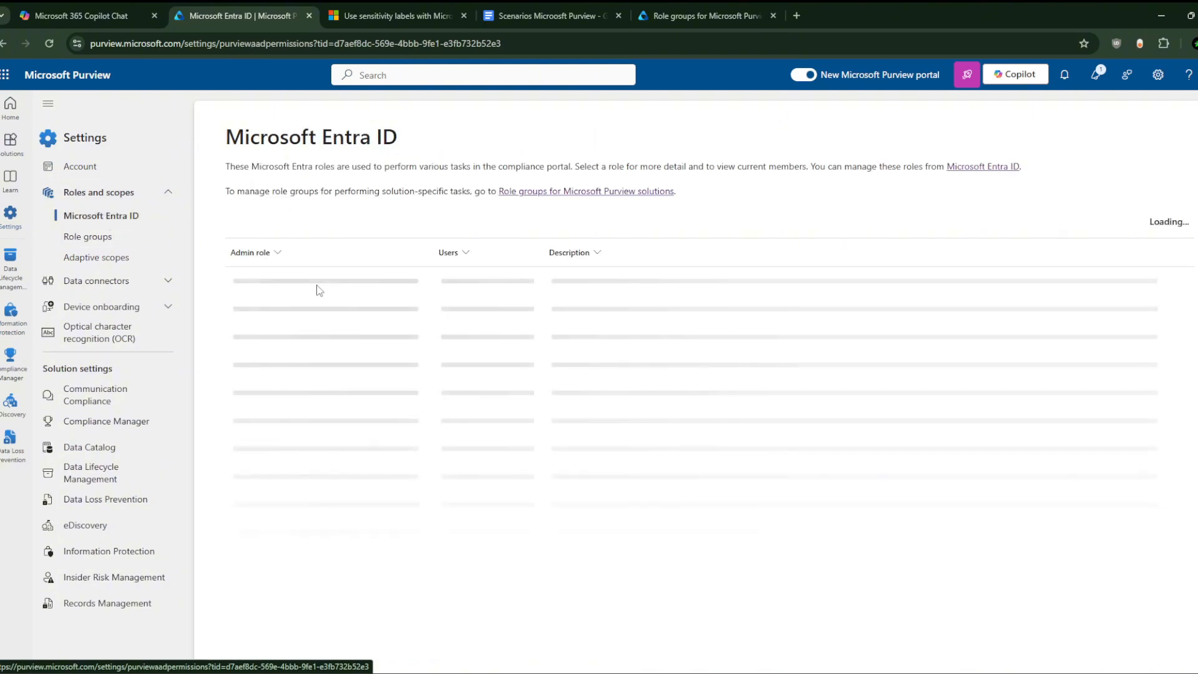
Step: Highlight the compliance administrator roles in the table, then open a new browser tab
{"action": "left_click_drag", "start_coordinate": [422, 330], "coordinate": [402, 314]}
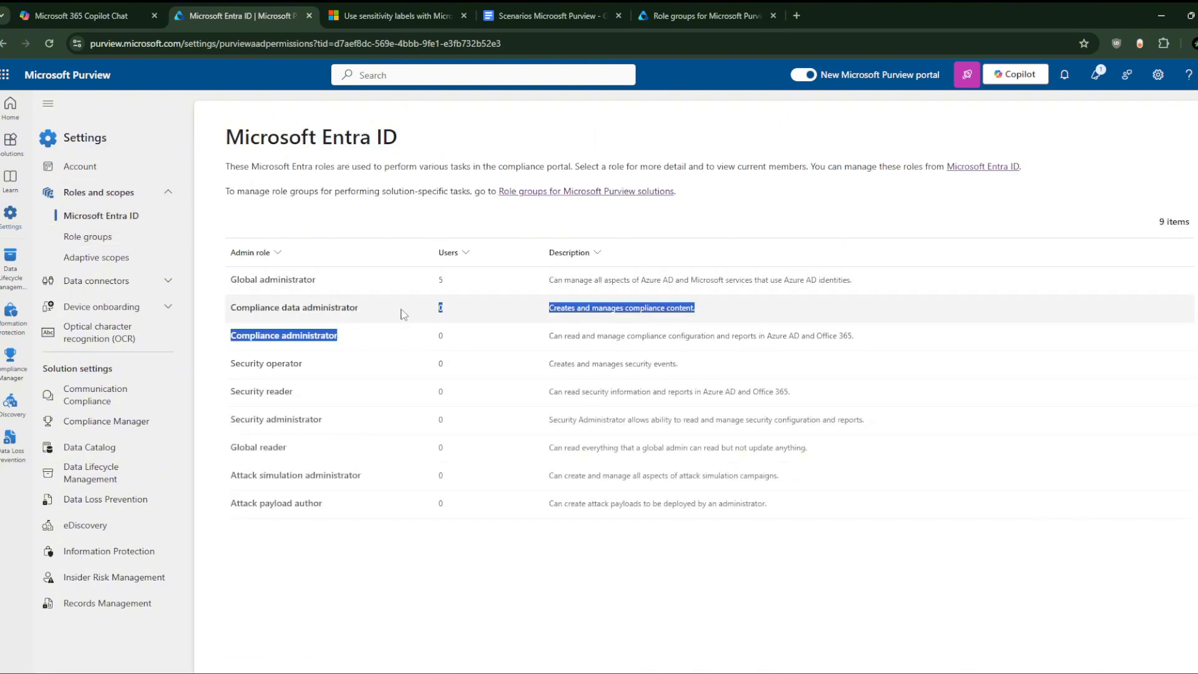
{"action": "left_click", "coordinate": [795, 311]}
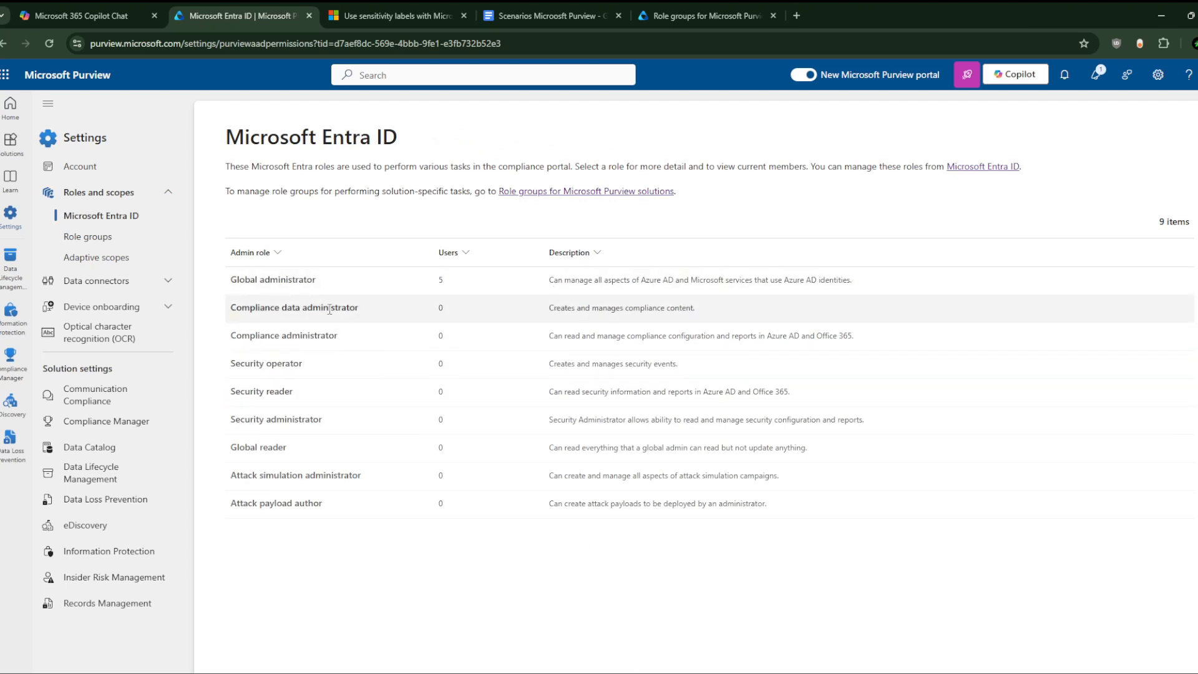
{"action": "left_click", "coordinate": [800, 14]}
{"action": "left_click", "coordinate": [560, 42]}
Step: Load the Entra admin center in the new tab by entering ENTRA in the address bar
{"action": "type", "text": "DN"}
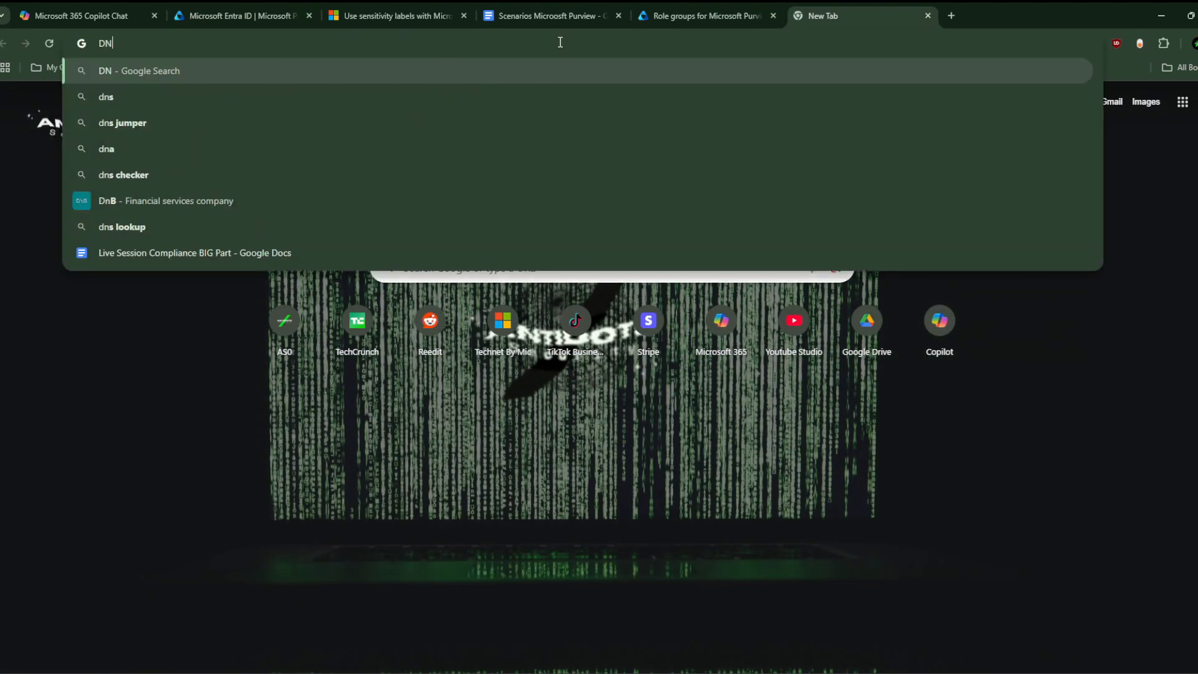
{"action": "key", "text": "BackSpace"}
{"action": "key", "text": "BackSpace"}
{"action": "type", "text": "ENTRA"}
{"action": "key", "text": "Return"}
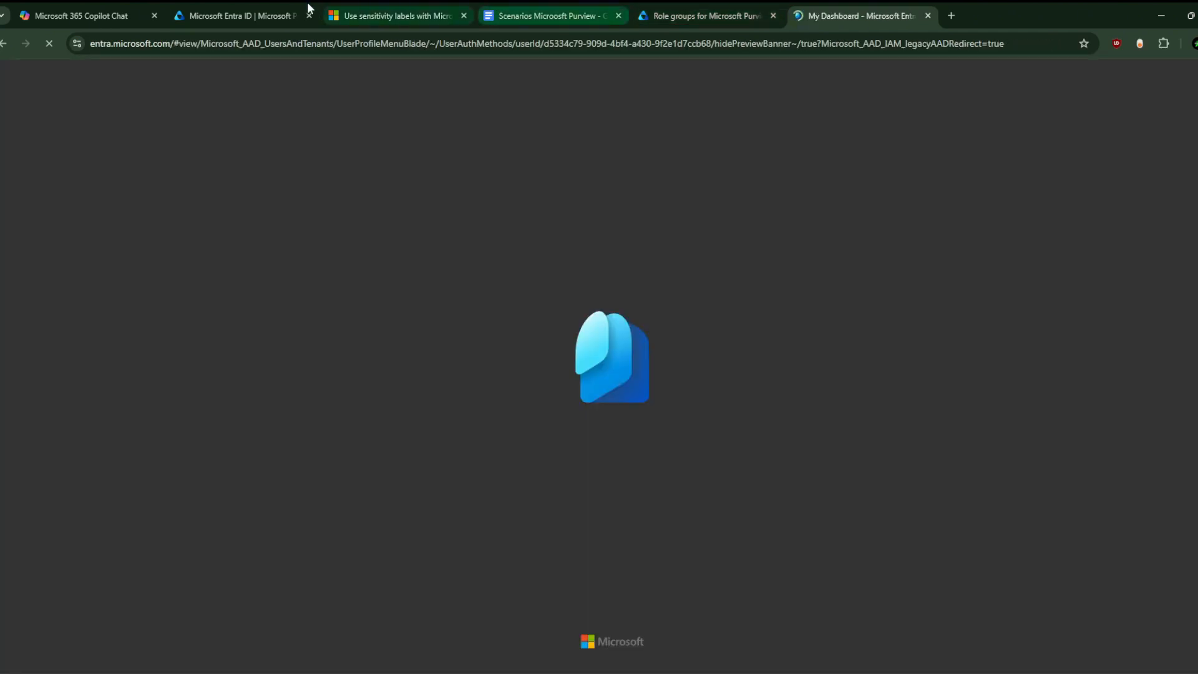
Step: Compare Purview's Entra ID roles and Role groups lists, then return to the Entra tab
{"action": "left_click", "coordinate": [265, 5]}
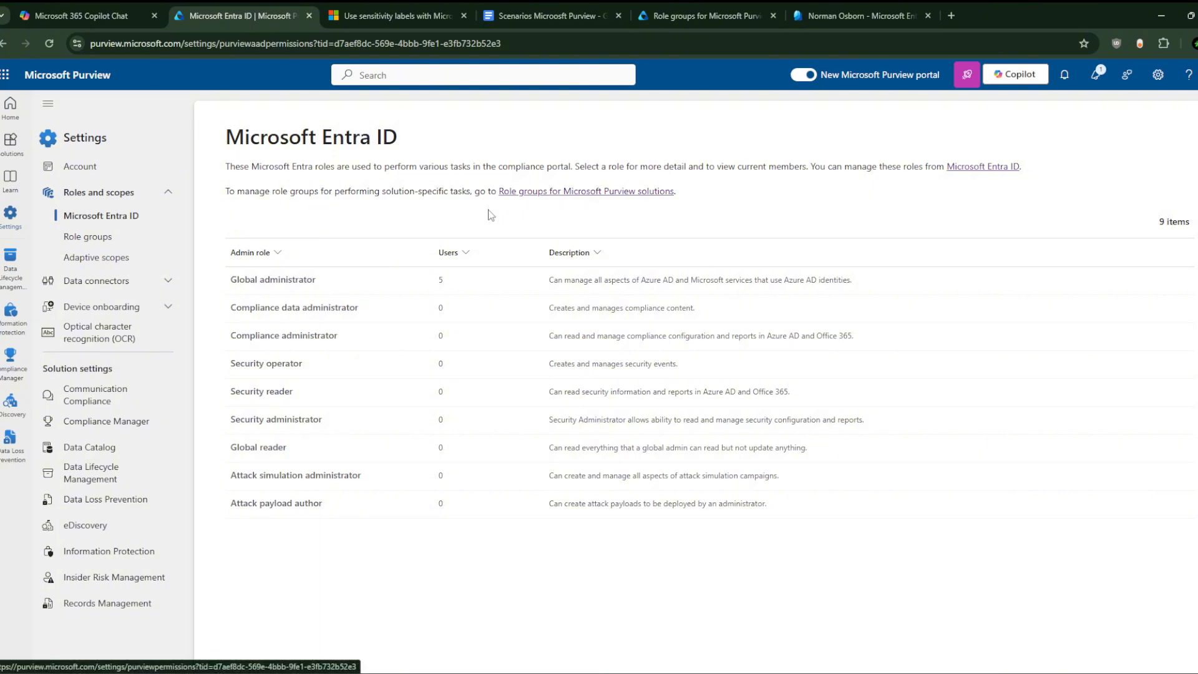
{"action": "left_click", "coordinate": [87, 237]}
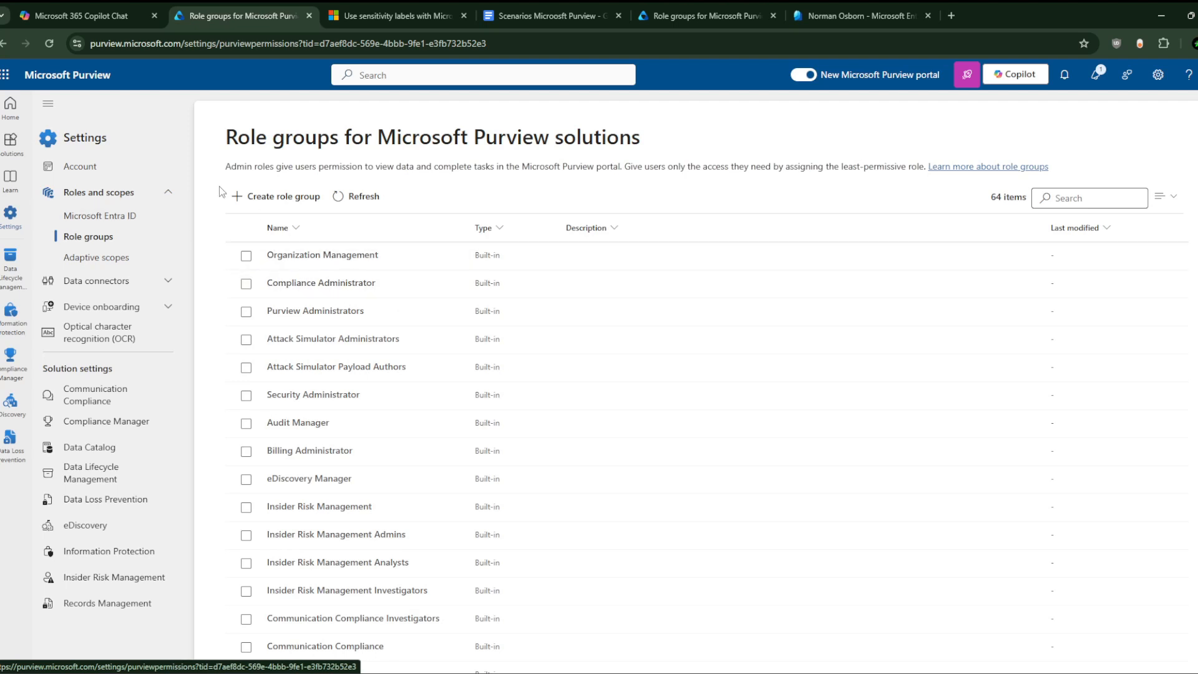
{"action": "left_click", "coordinate": [103, 216]}
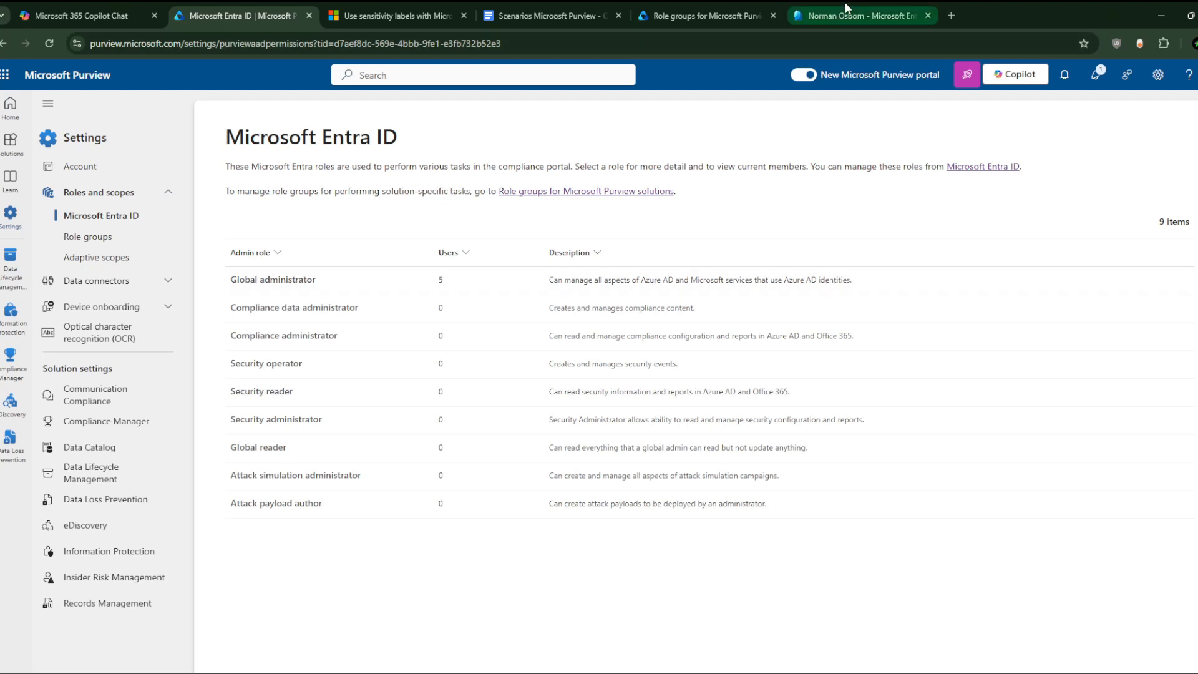
{"action": "left_click", "coordinate": [730, 2]}
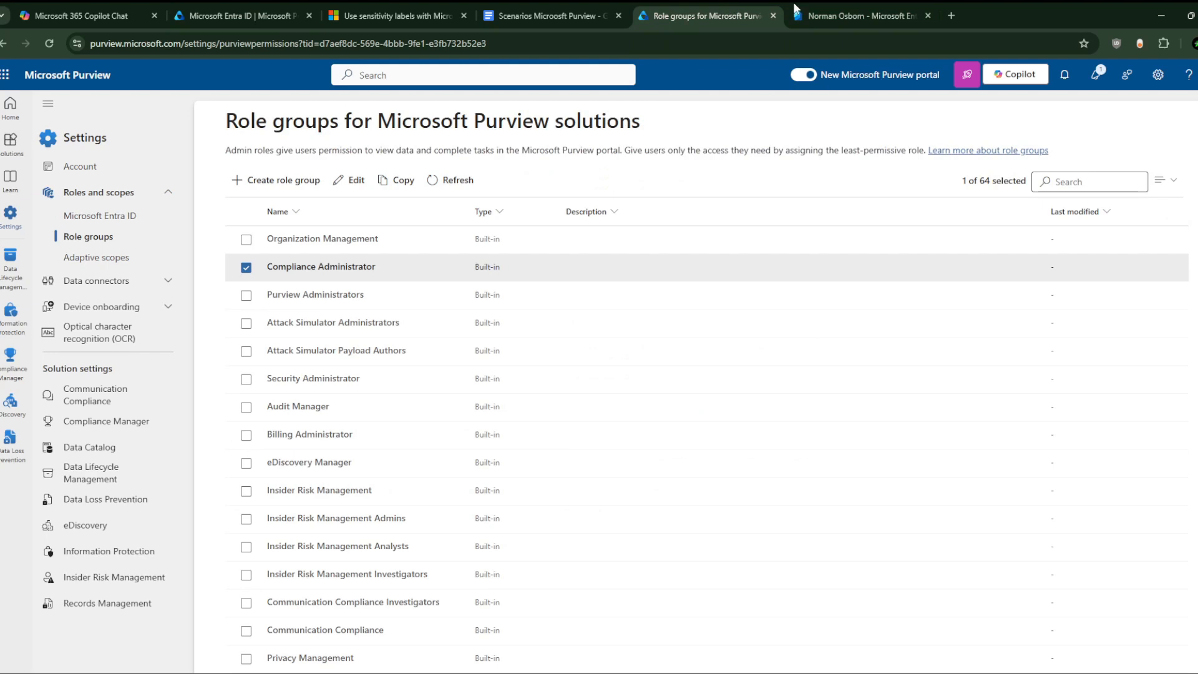
{"action": "left_click", "coordinate": [832, 2]}
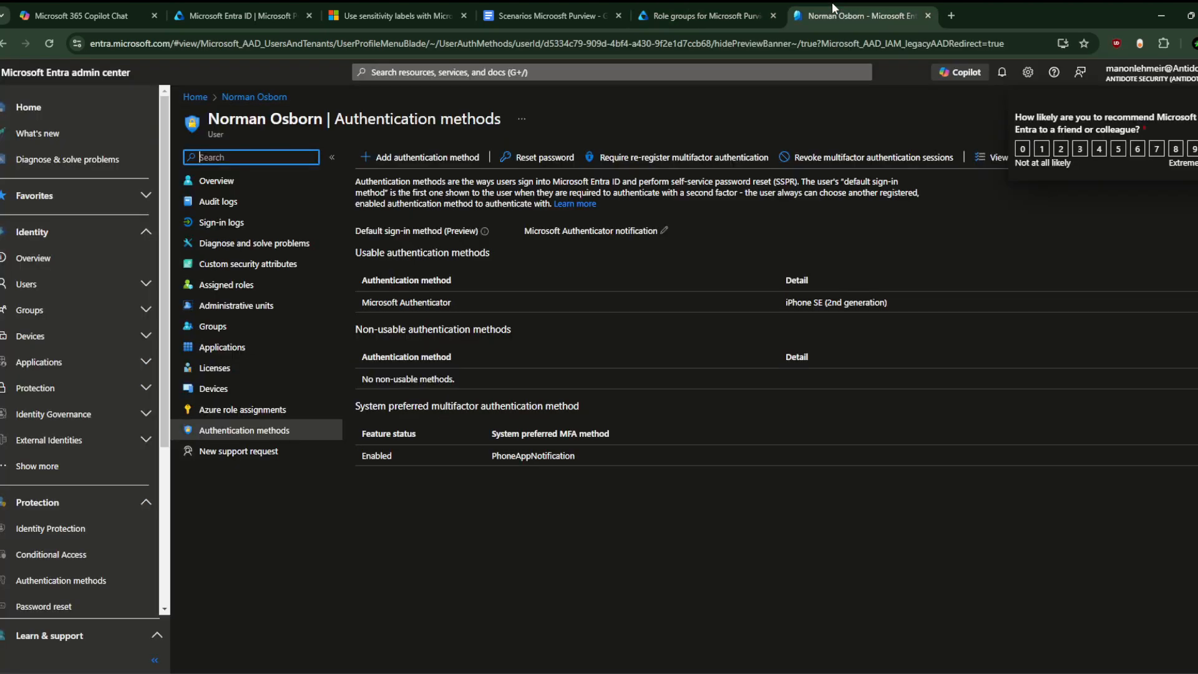
Step: Go through Home, Users and All users to the admin's profile and view Assigned roles (Global Administrator)
{"action": "left_click", "coordinate": [195, 97]}
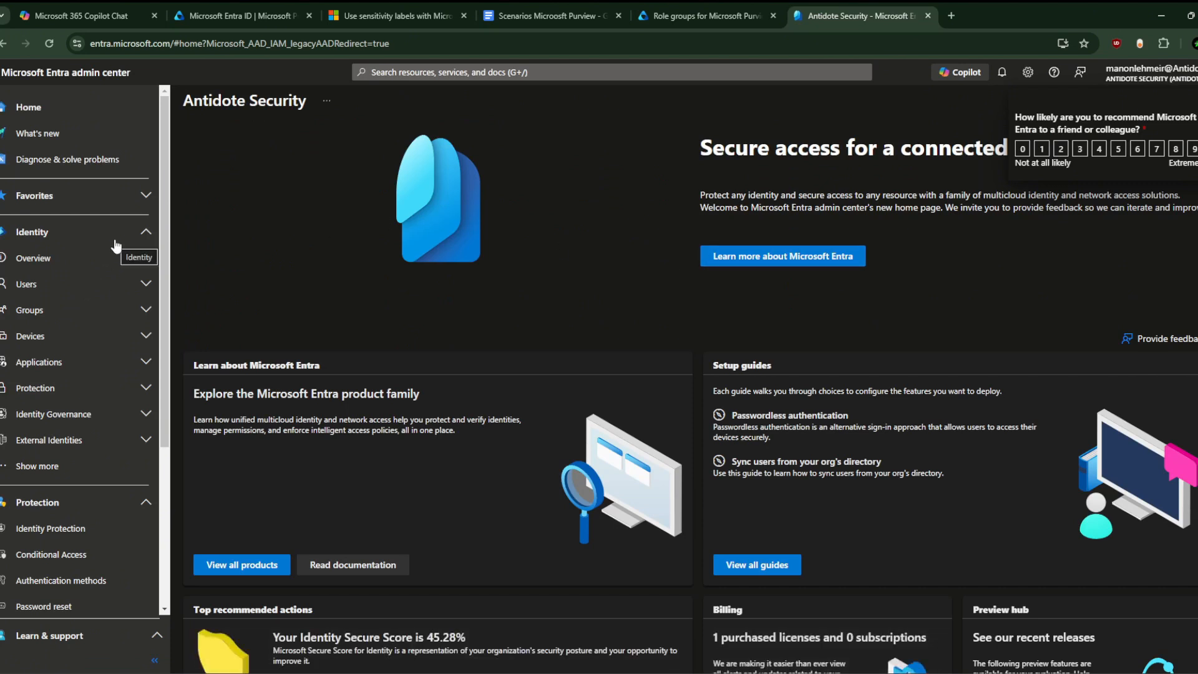
{"action": "left_click", "coordinate": [86, 284]}
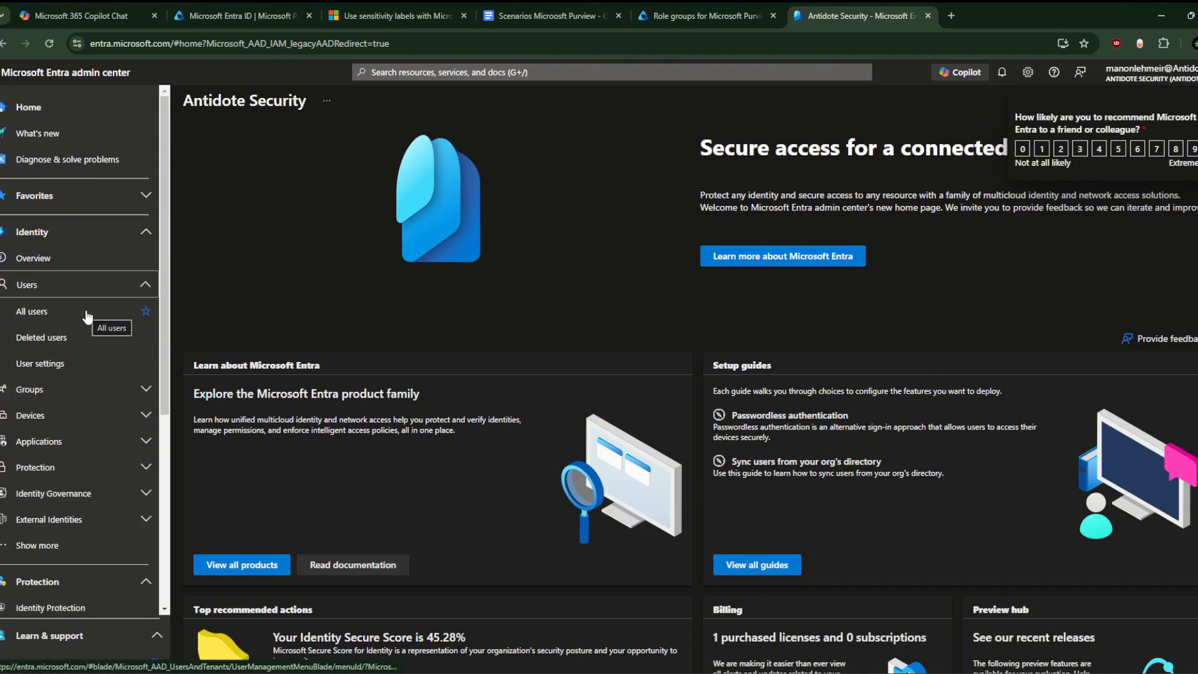
{"action": "left_click", "coordinate": [88, 312]}
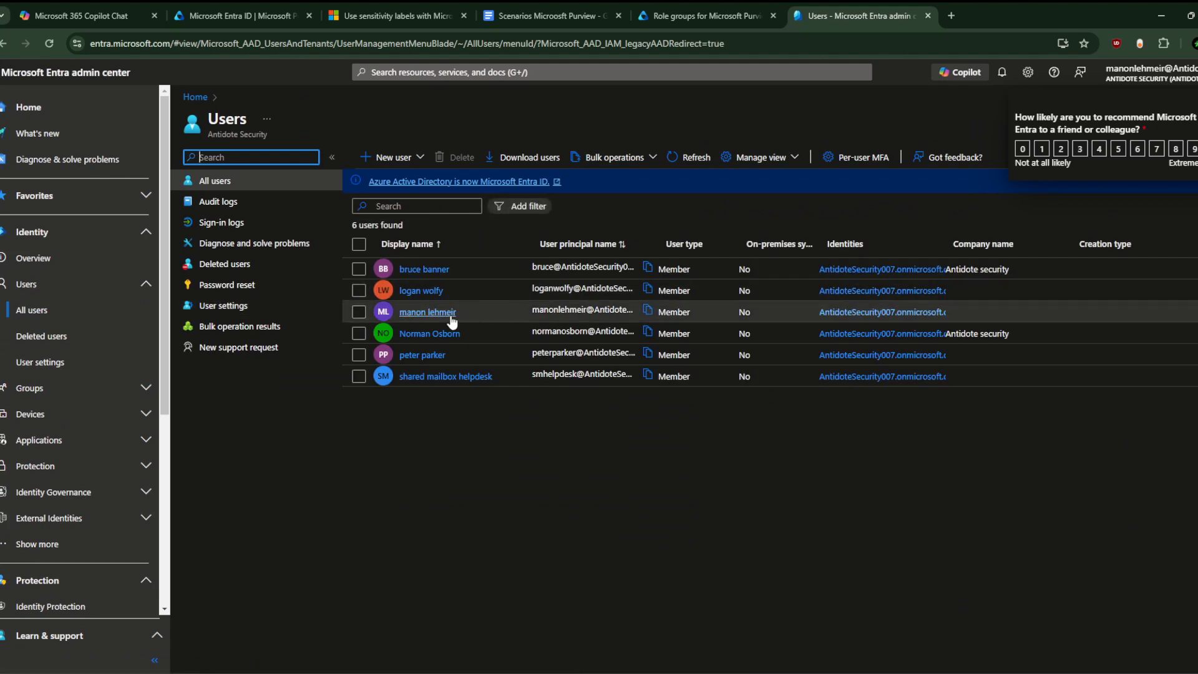
{"action": "left_click", "coordinate": [452, 320]}
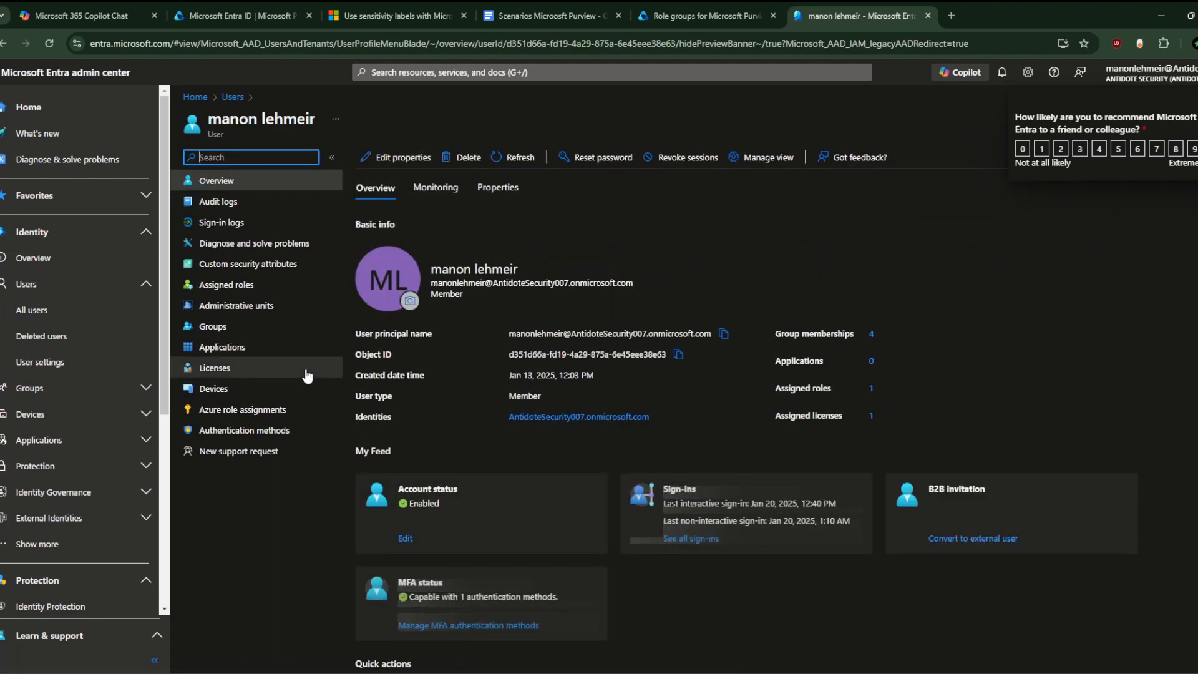
{"action": "left_click", "coordinate": [290, 292]}
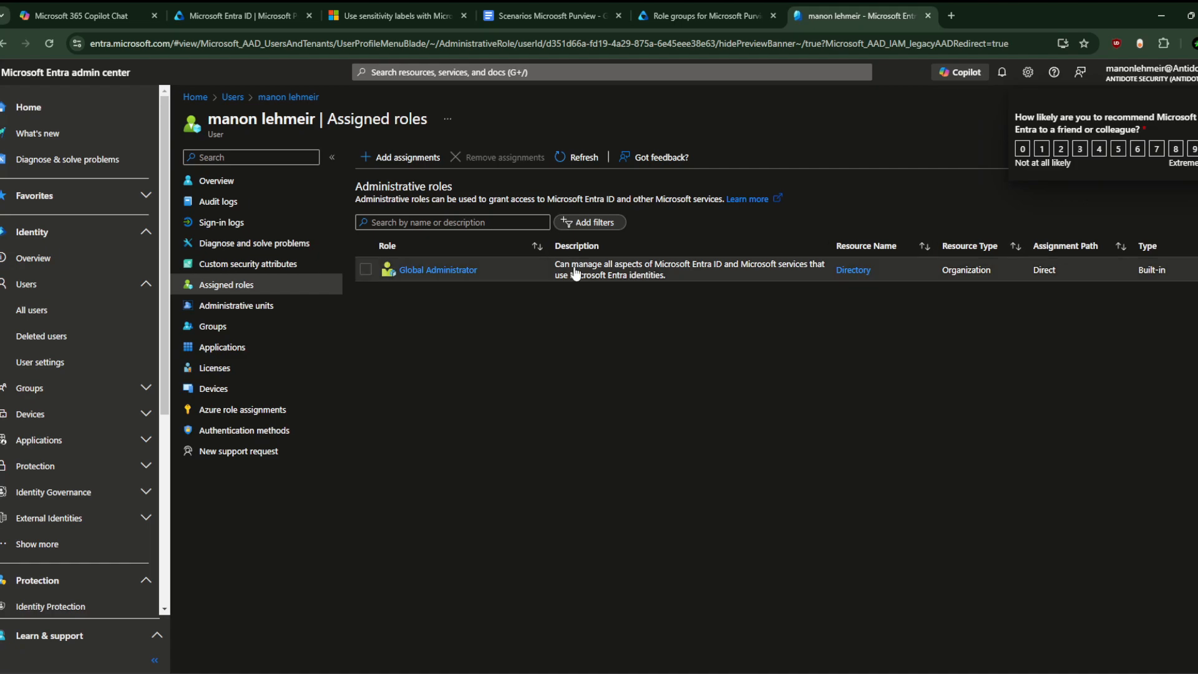
Step: Open Add assignments to browse Directory roles and dock the role notes in Notepad on the right
{"action": "left_click", "coordinate": [393, 156]}
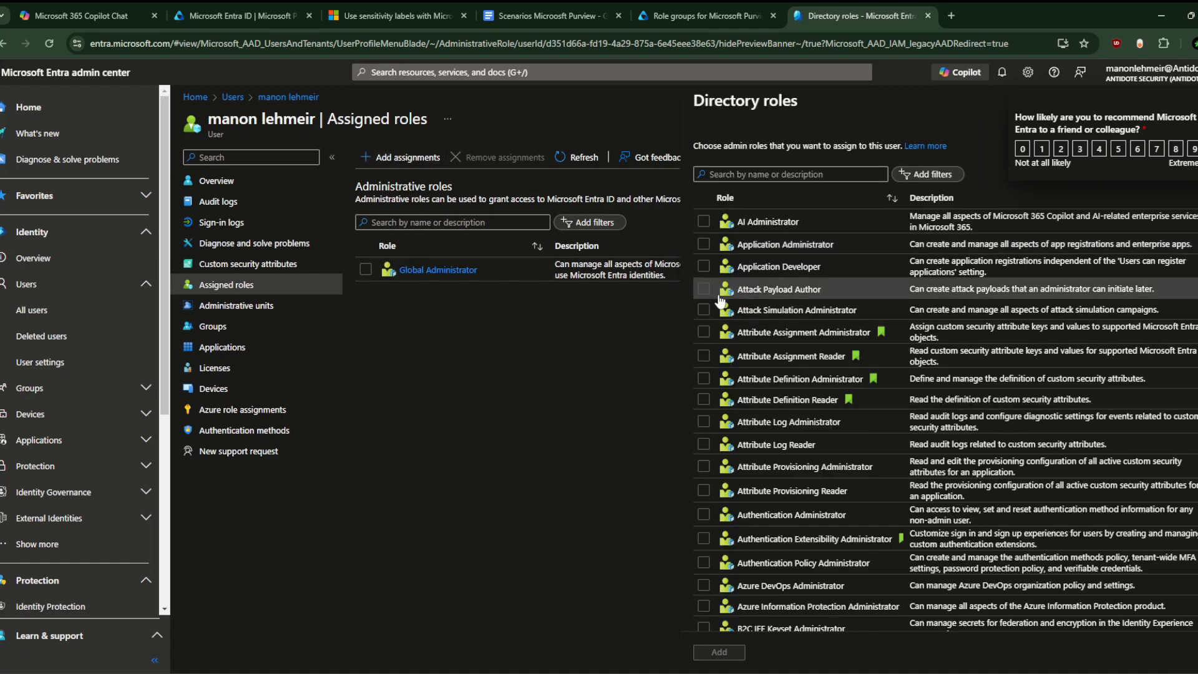
{"action": "scroll", "coordinate": [740, 267], "scroll_direction": "down", "scroll_amount": 15}
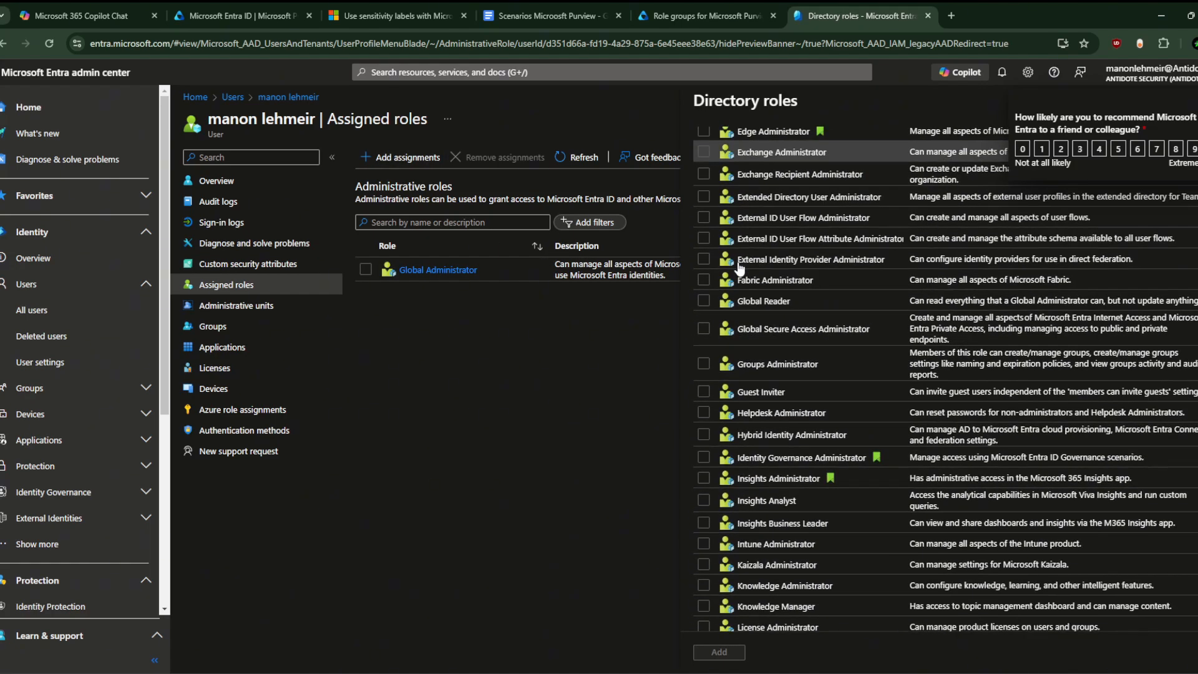
{"action": "scroll", "coordinate": [739, 267], "scroll_direction": "up", "scroll_amount": 1}
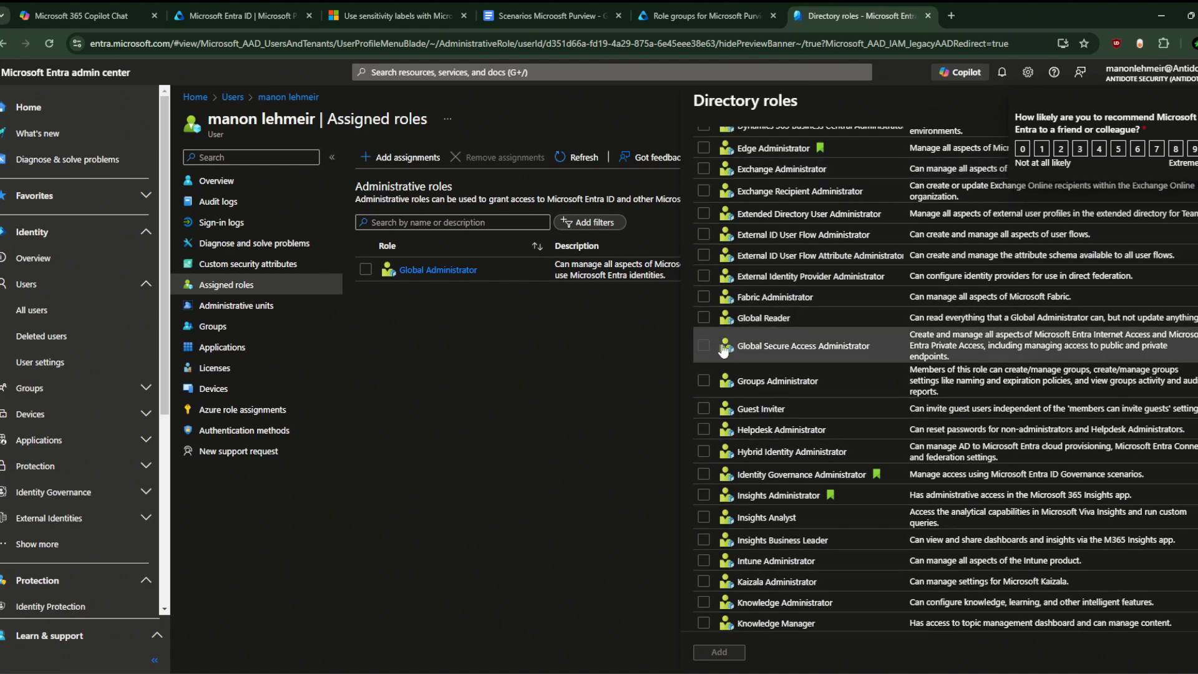
{"action": "scroll", "coordinate": [758, 436], "scroll_direction": "down", "scroll_amount": 2}
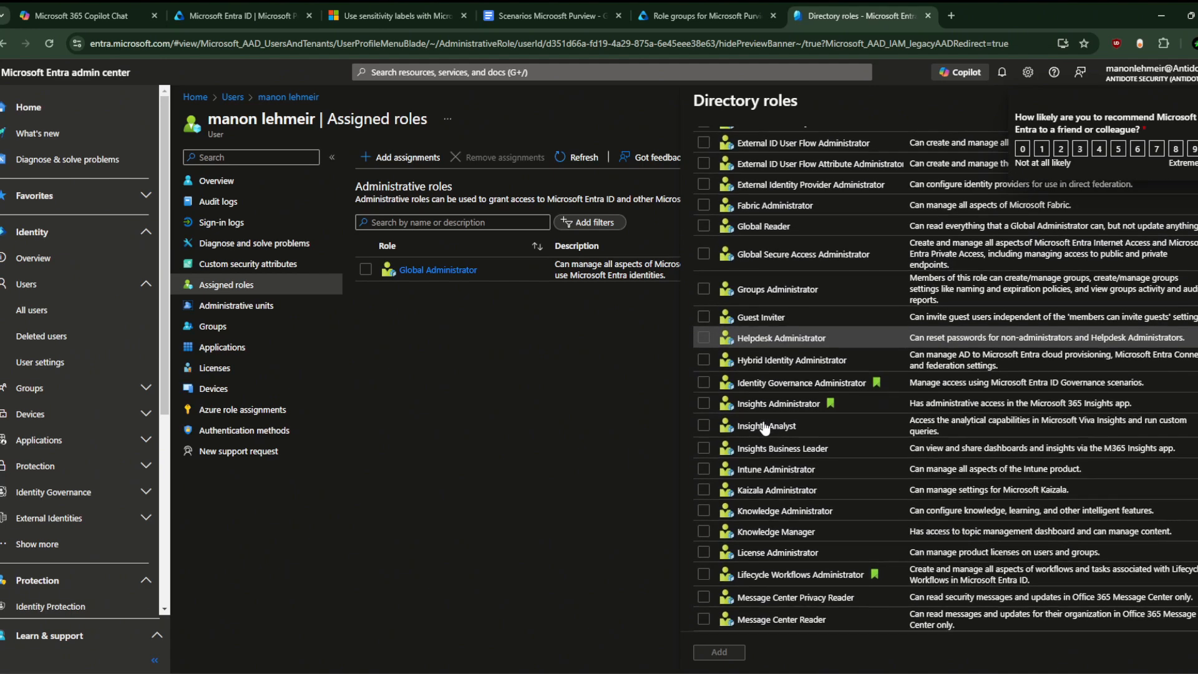
{"action": "scroll", "coordinate": [765, 428], "scroll_direction": "up", "scroll_amount": 5}
{"action": "scroll", "coordinate": [764, 428], "scroll_direction": "up", "scroll_amount": 10}
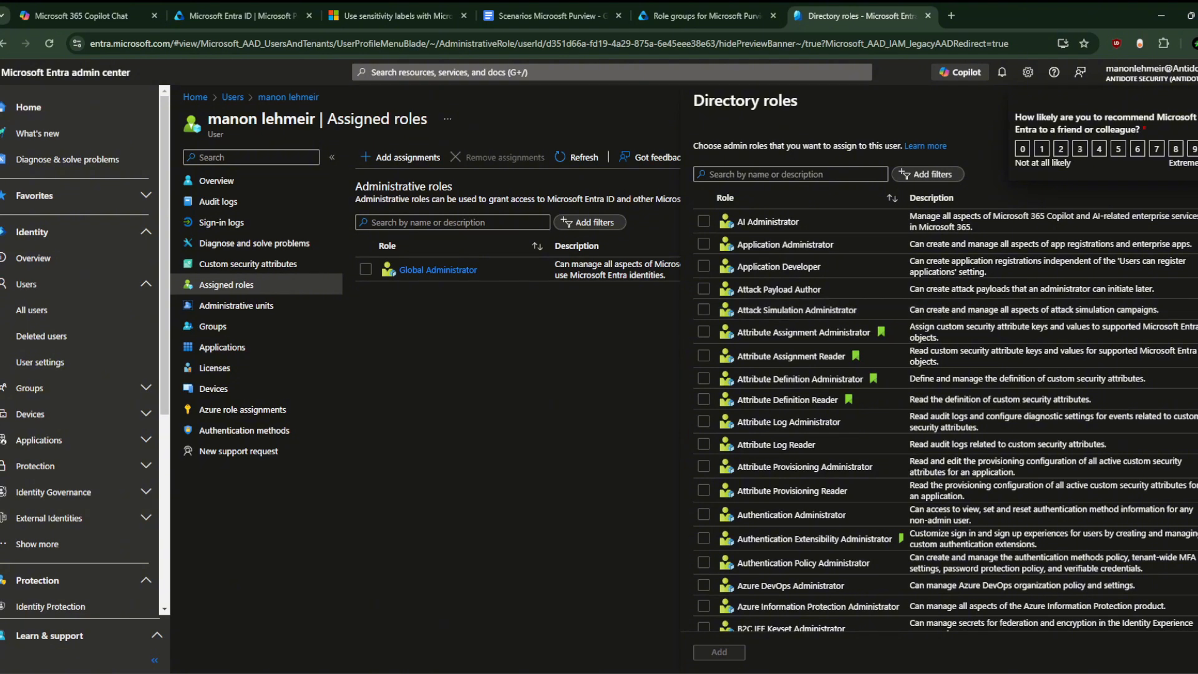
{"action": "left_click", "coordinate": [830, 672]}
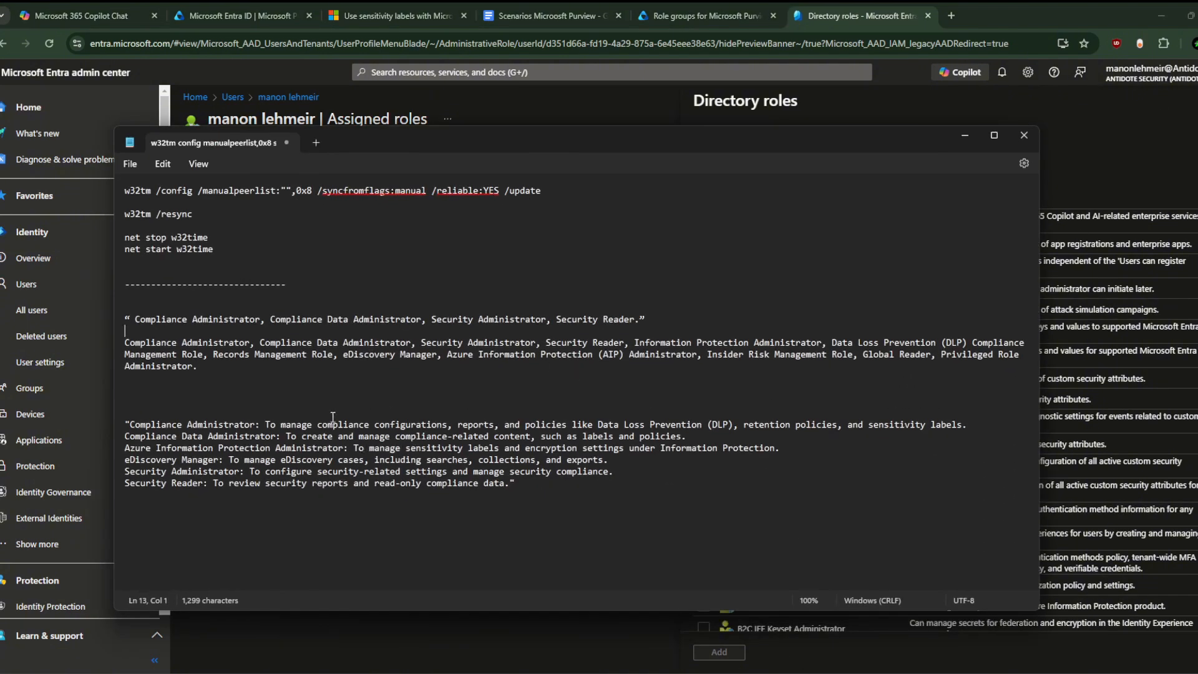
{"action": "left_click_drag", "start_coordinate": [665, 141], "coordinate": [1195, 216]}
Step: Widen the browser beside the notes, search 'compl', tick Compliance Administrator, then clear the search
{"action": "left_click", "coordinate": [269, 173]}
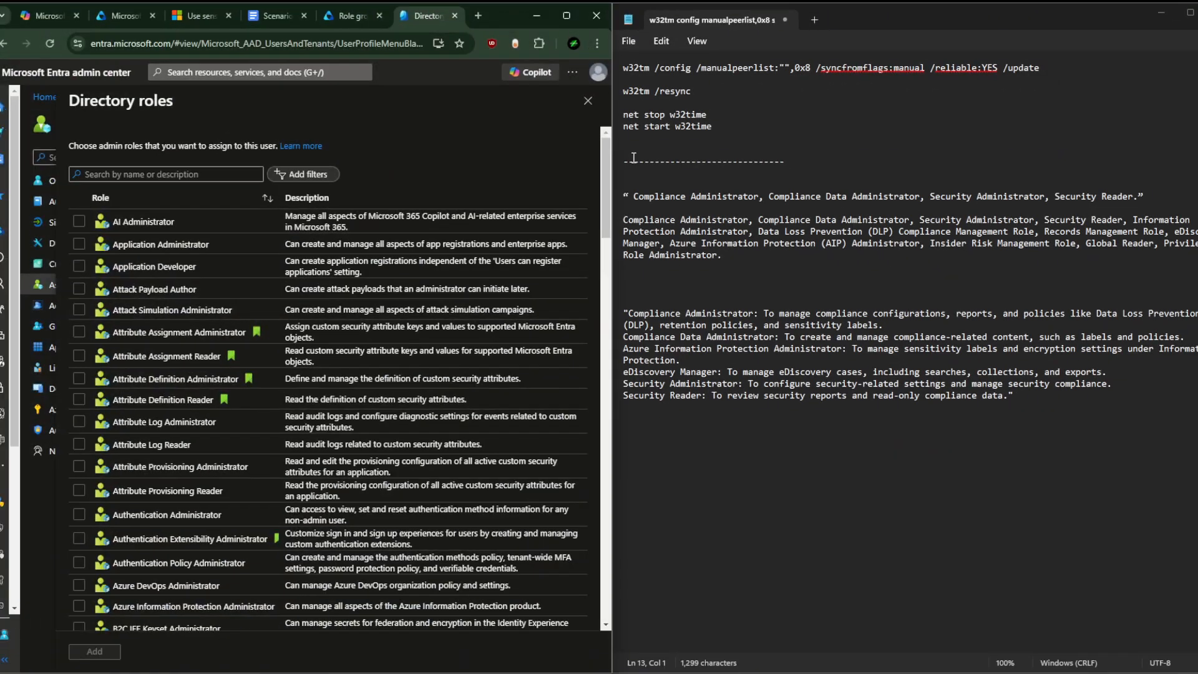
{"action": "left_click_drag", "start_coordinate": [614, 165], "coordinate": [776, 171]}
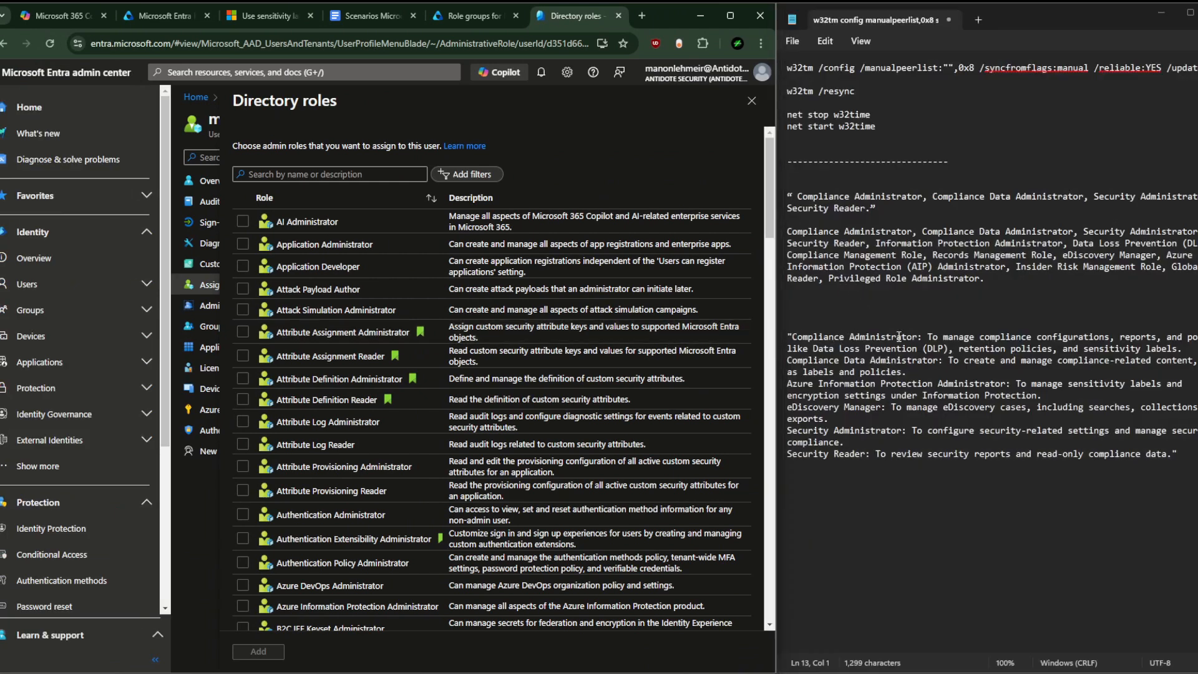
{"action": "left_click", "coordinate": [306, 176]}
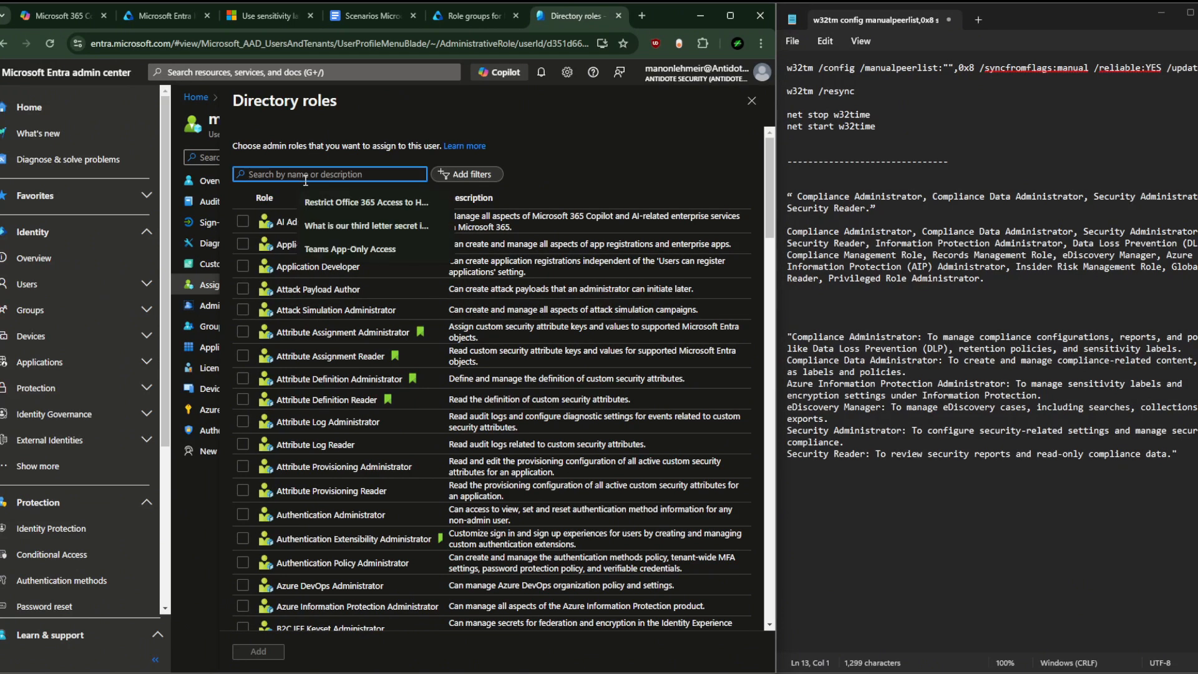
{"action": "type", "text": "compl"}
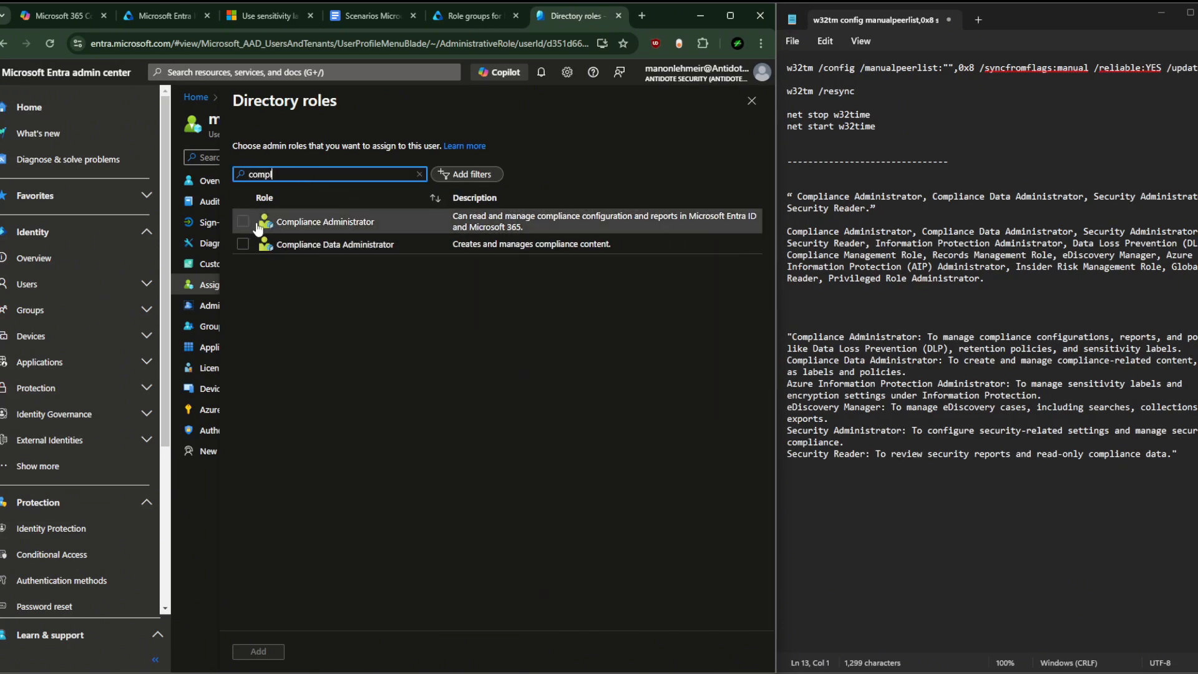
{"action": "left_click", "coordinate": [244, 223]}
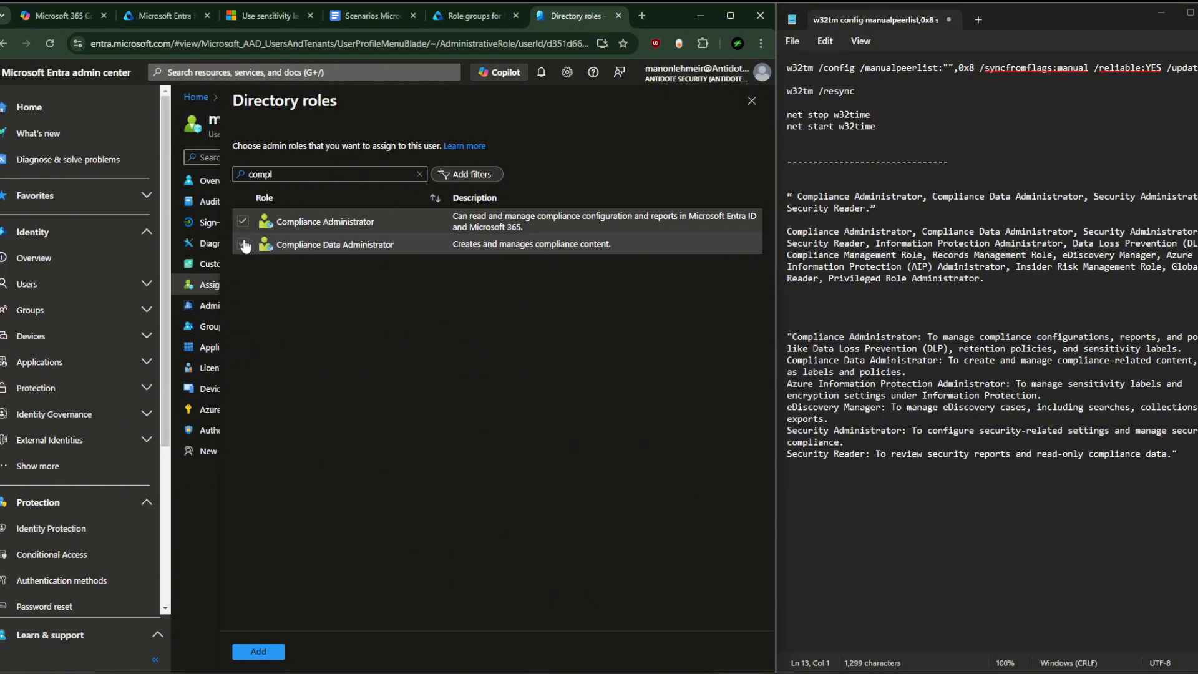
{"action": "left_click", "coordinate": [328, 177]}
{"action": "key", "text": "ctrl+a"}
{"action": "key", "text": "BackSpace"}
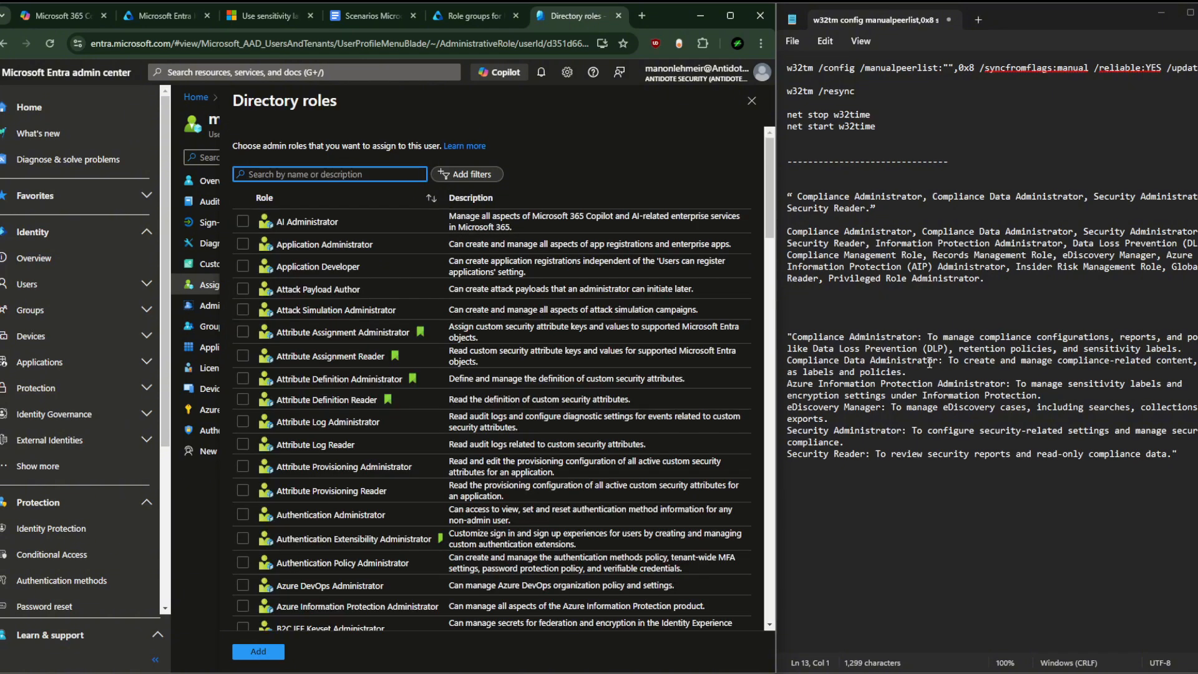
Step: Search 'azure', tick Azure Information Protection Administrator, then clear the search text
{"action": "left_click", "coordinate": [792, 369]}
{"action": "left_click", "coordinate": [789, 386]}
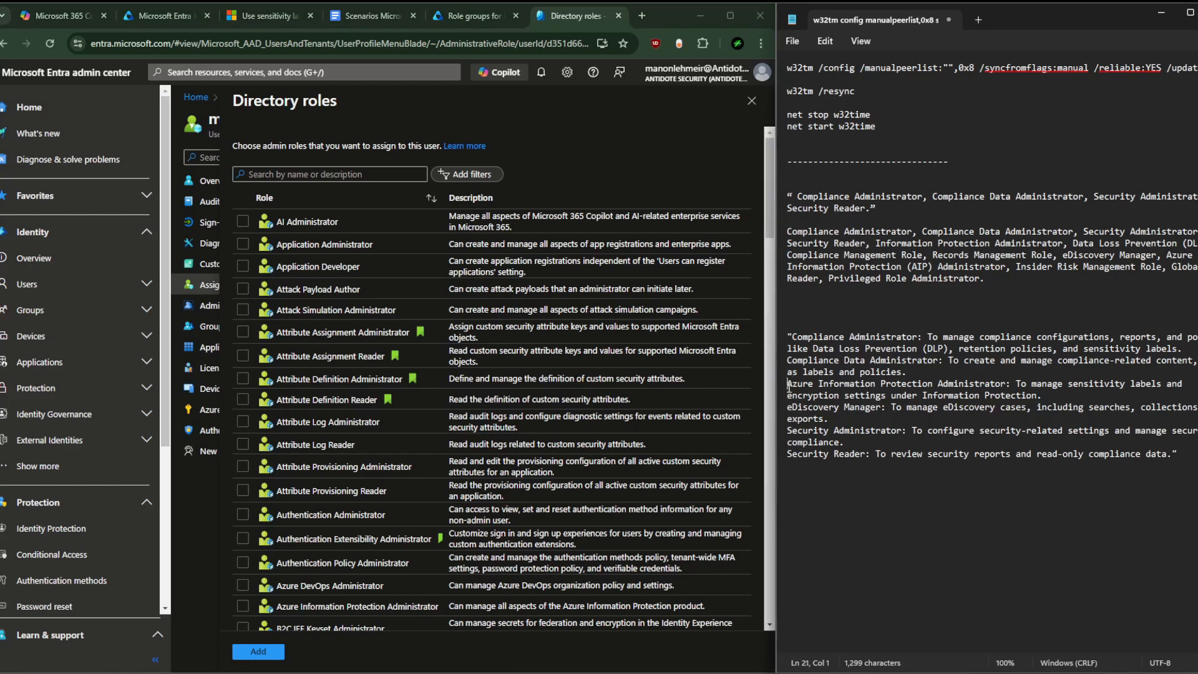
{"action": "left_click", "coordinate": [347, 173]}
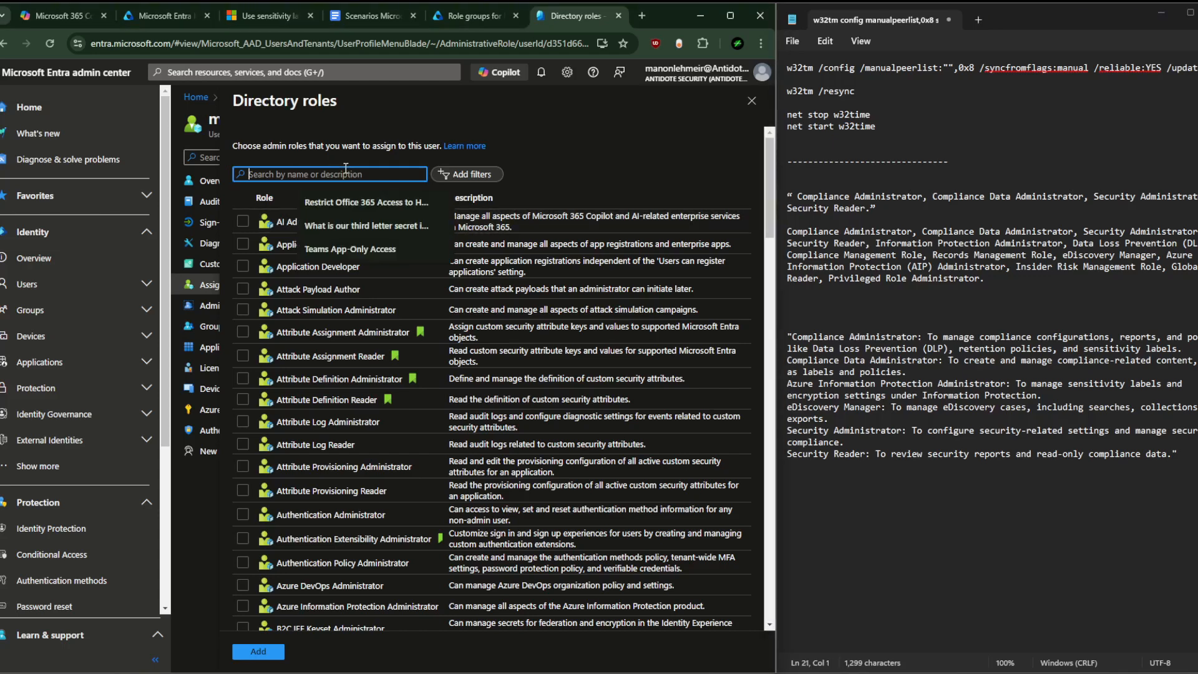
{"action": "type", "text": "azure"}
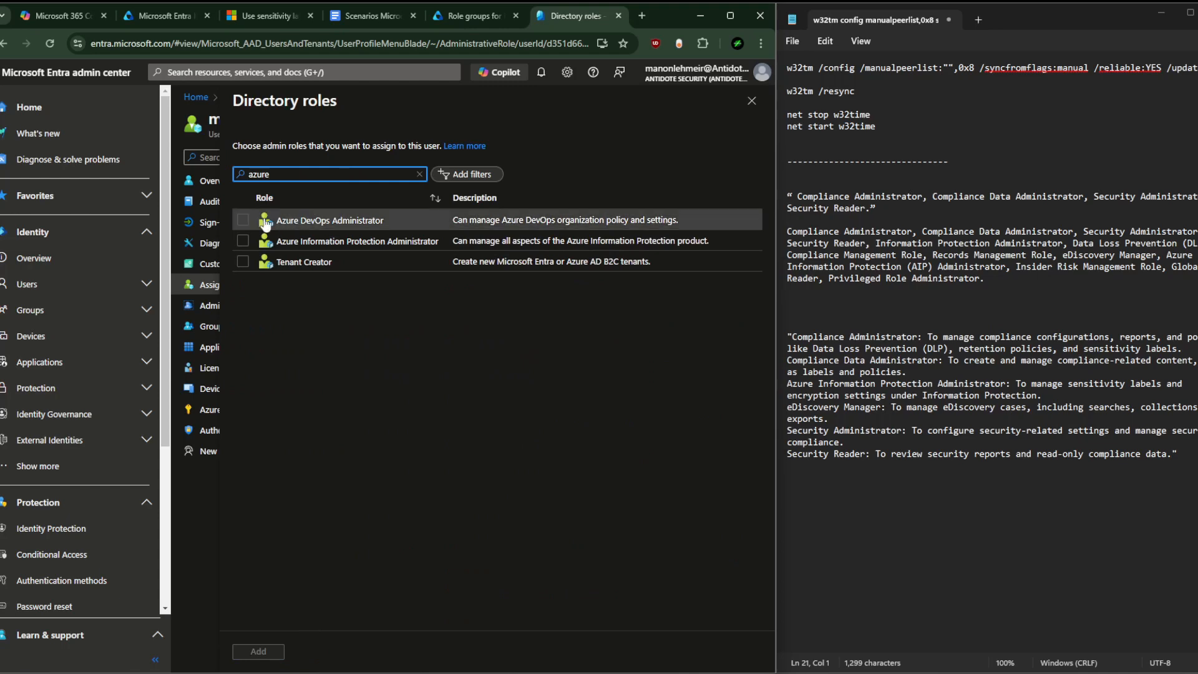
{"action": "left_click", "coordinate": [242, 242]}
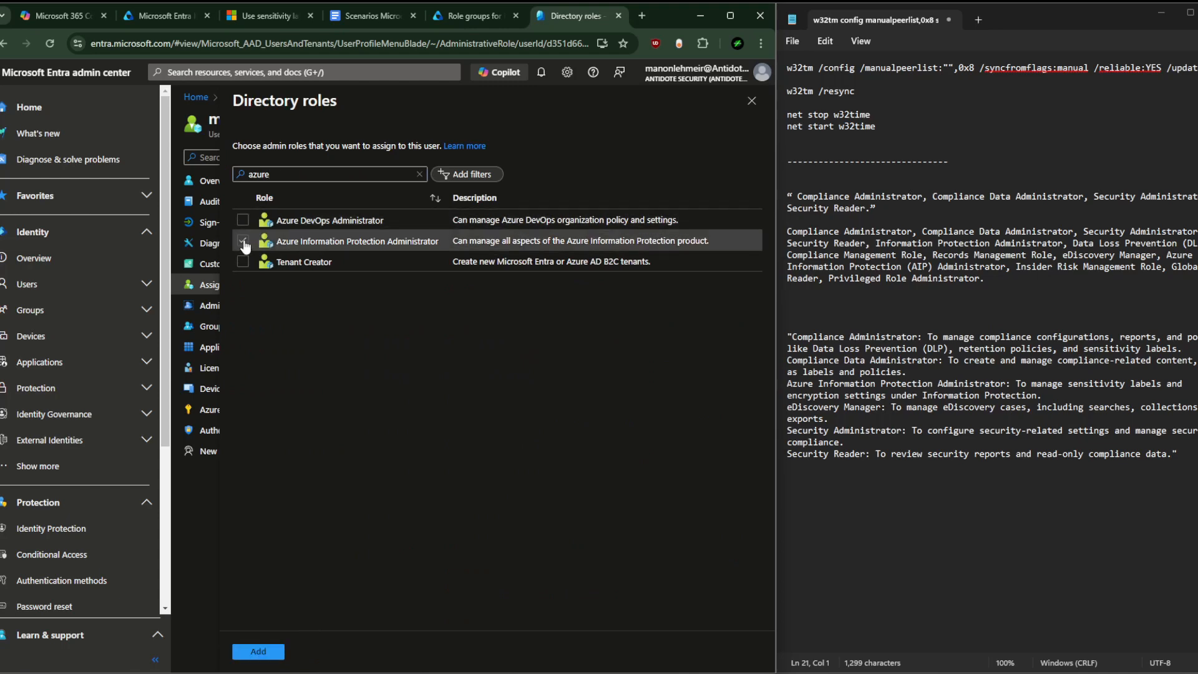
{"action": "double_click", "coordinate": [297, 169]}
{"action": "key", "text": "BackSpace"}
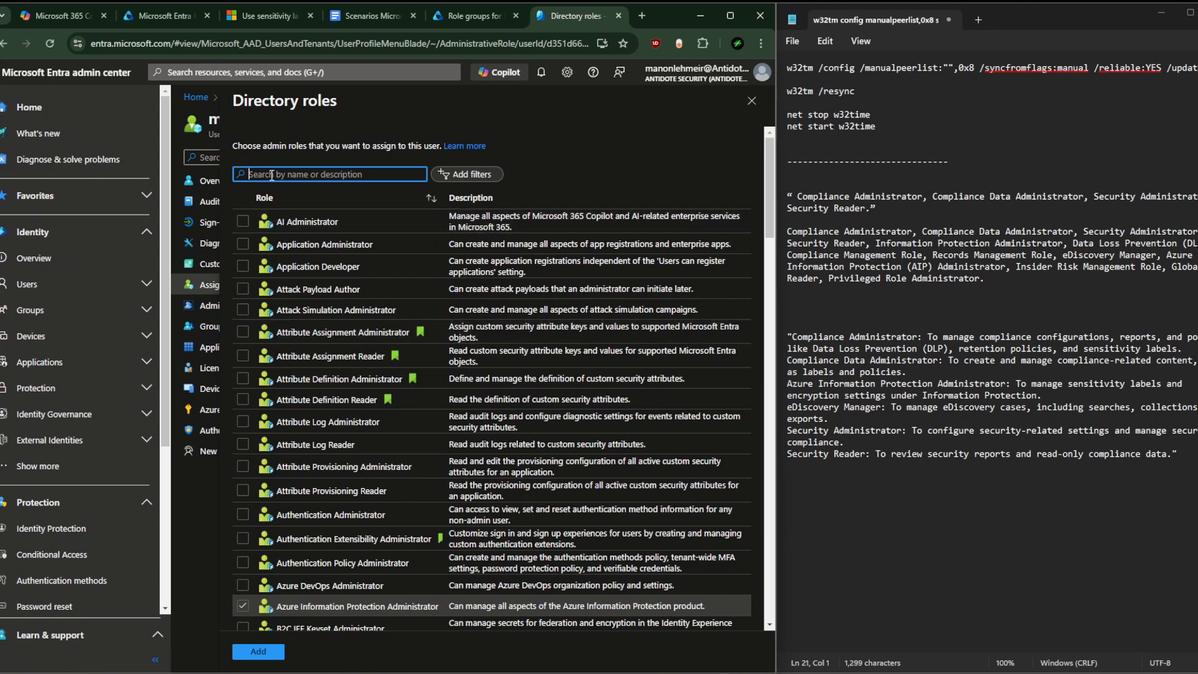
Step: Filter the directory roles by 'ed', scroll through the matches, then clear the filter
{"action": "type", "text": "edi"}
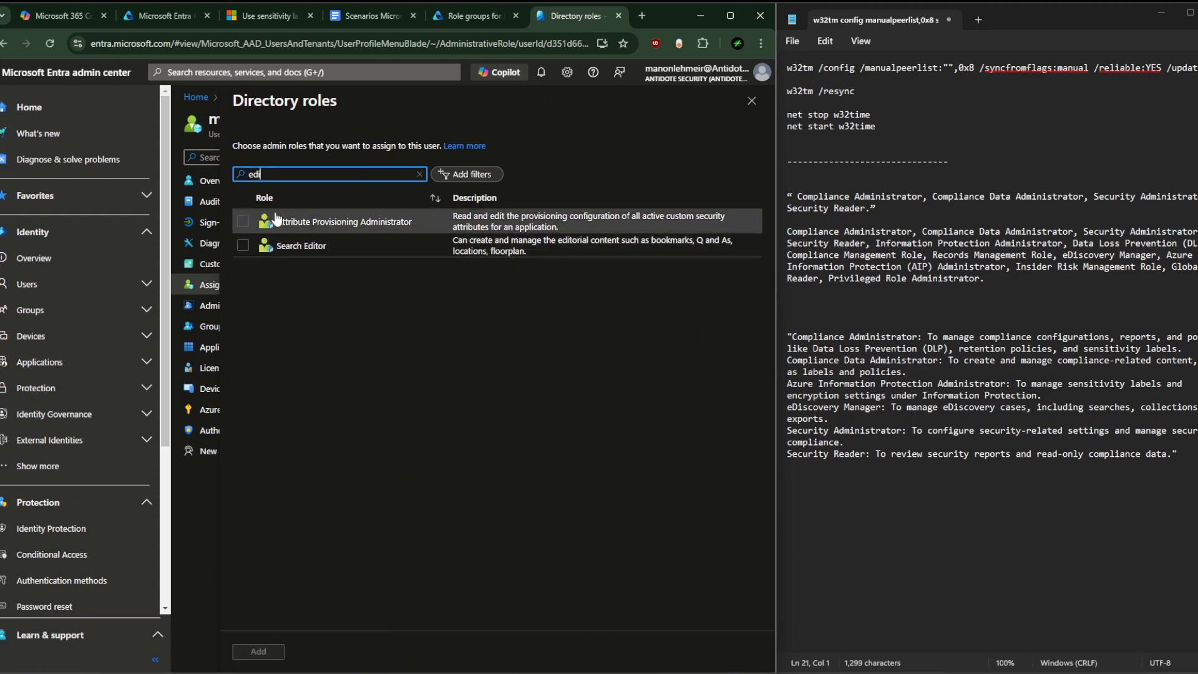
{"action": "key", "text": "BackSpace"}
{"action": "key", "text": "BackSpace"}
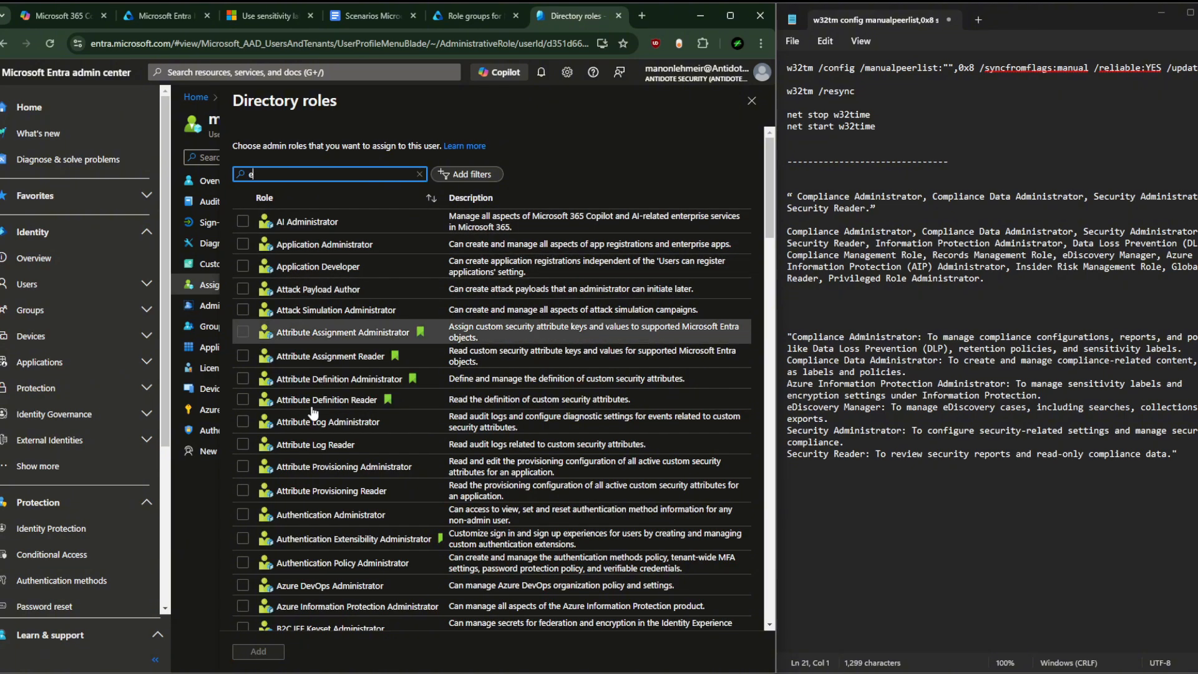
{"action": "scroll", "coordinate": [321, 312], "scroll_direction": "down", "scroll_amount": 5}
{"action": "scroll", "coordinate": [321, 311], "scroll_direction": "up", "scroll_amount": 5}
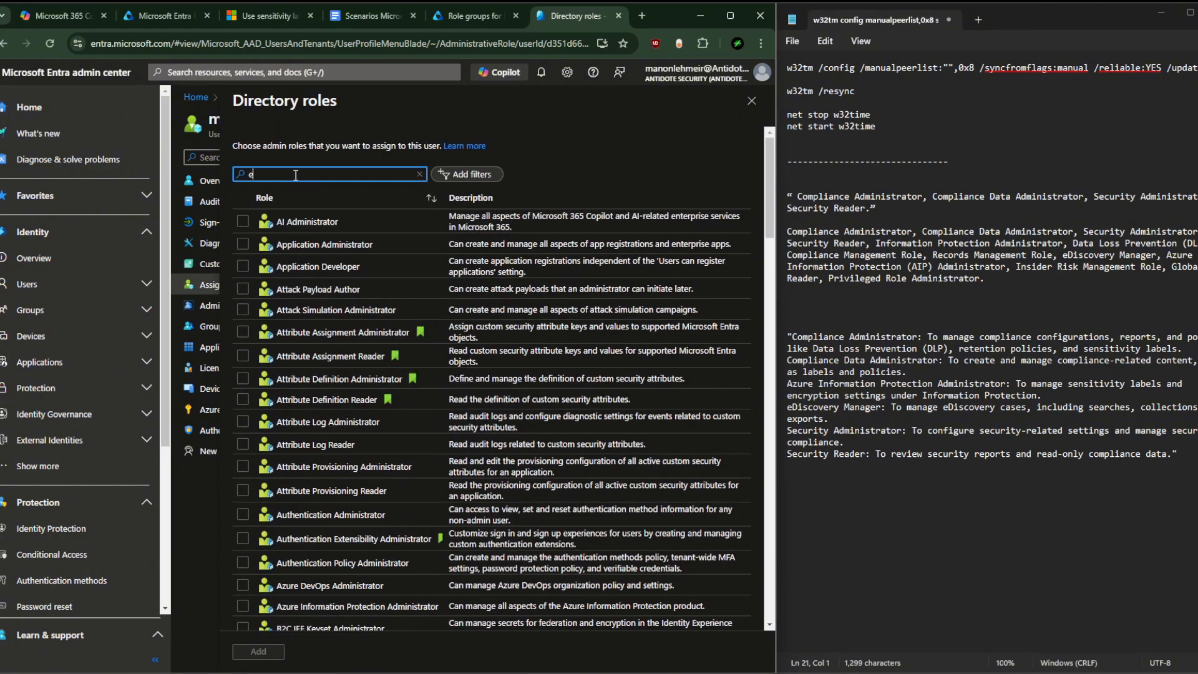
{"action": "scroll", "coordinate": [306, 312], "scroll_direction": "down", "scroll_amount": 7}
{"action": "scroll", "coordinate": [312, 368], "scroll_direction": "down", "scroll_amount": 5}
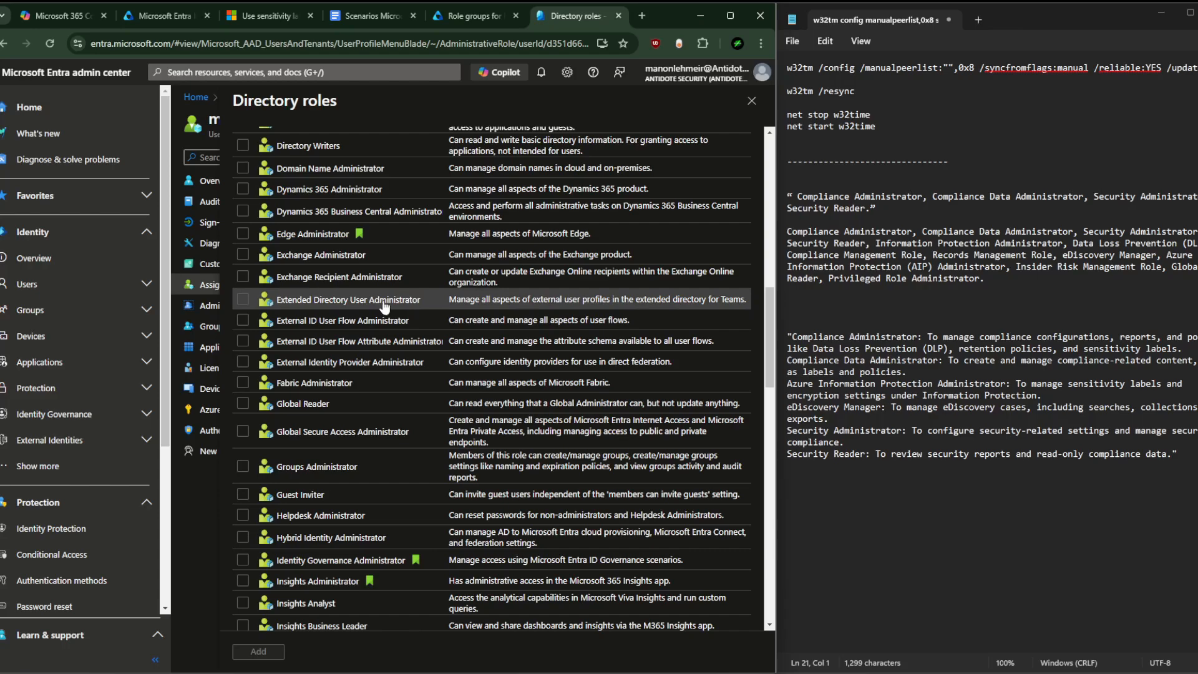
{"action": "scroll", "coordinate": [377, 315], "scroll_direction": "down", "scroll_amount": 1}
{"action": "scroll", "coordinate": [374, 322], "scroll_direction": "down", "scroll_amount": 6}
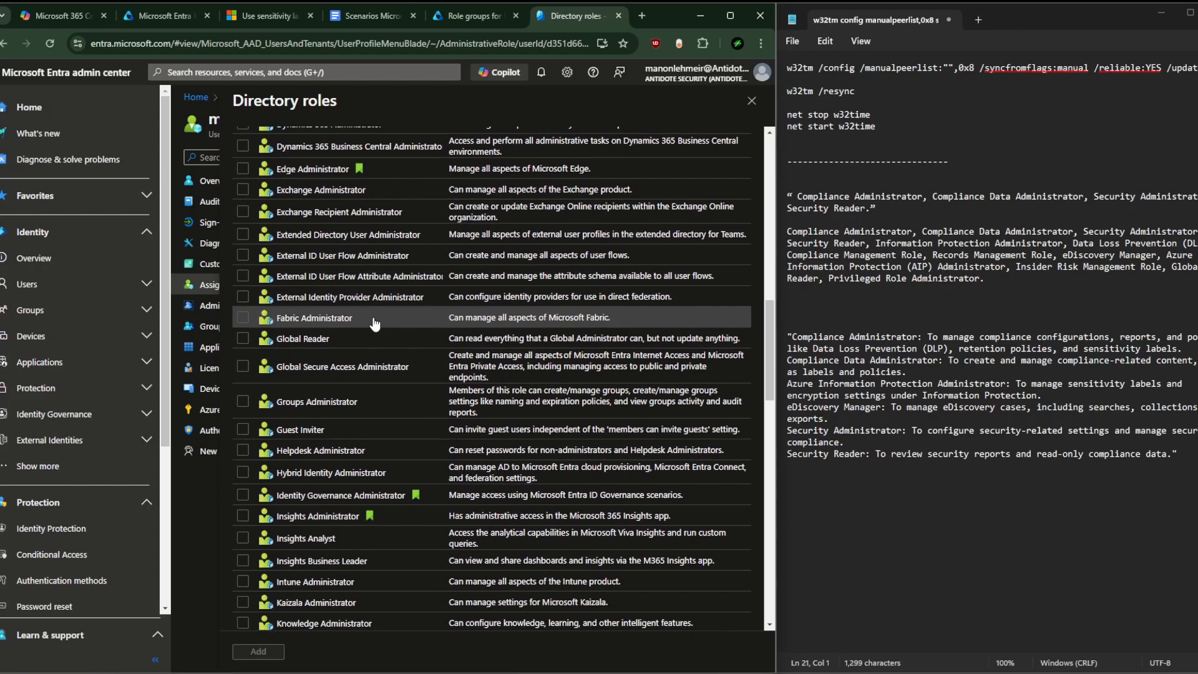
{"action": "scroll", "coordinate": [350, 268], "scroll_direction": "up", "scroll_amount": 12}
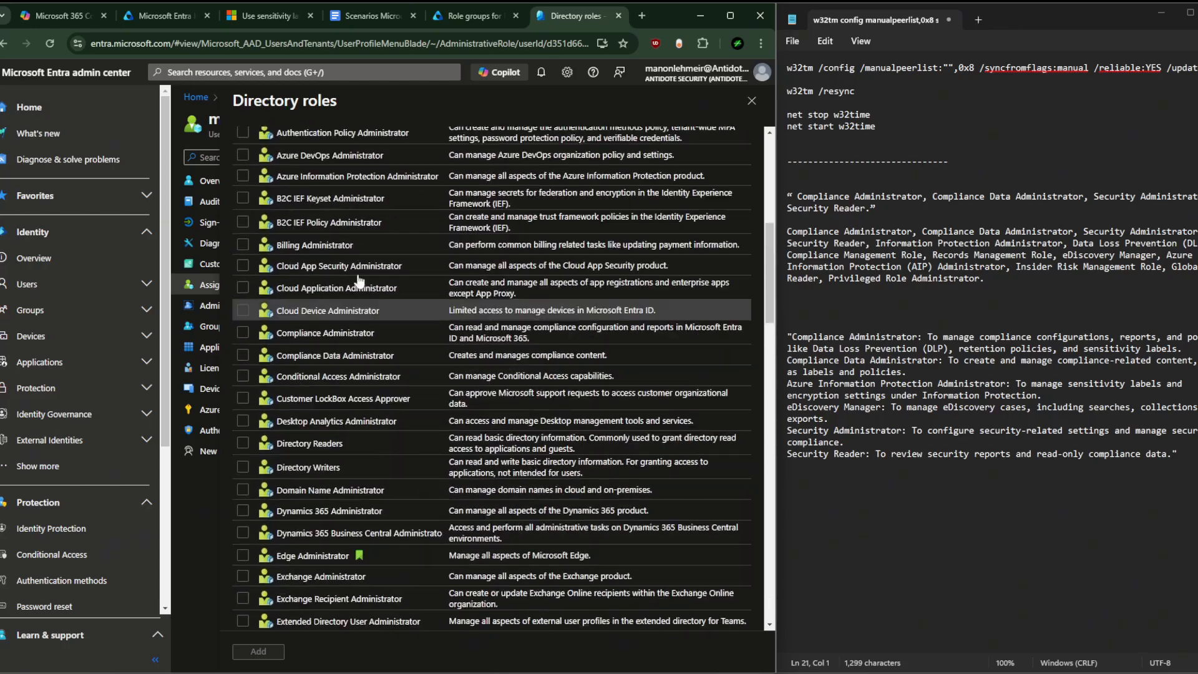
{"action": "scroll", "coordinate": [337, 187], "scroll_direction": "up", "scroll_amount": 7}
{"action": "key", "text": "BackSpace"}
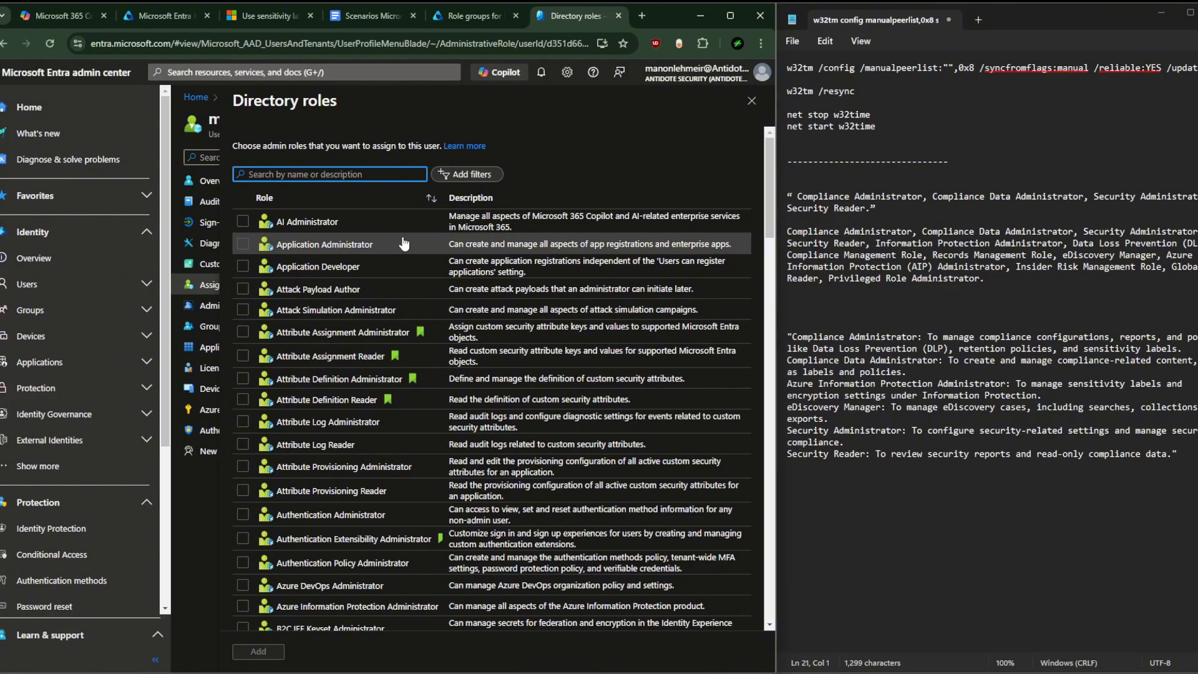
Step: Tick the Security Administrator and Security Reader roles using 'securi' and 'security r' searches
{"action": "type", "text": "securi"}
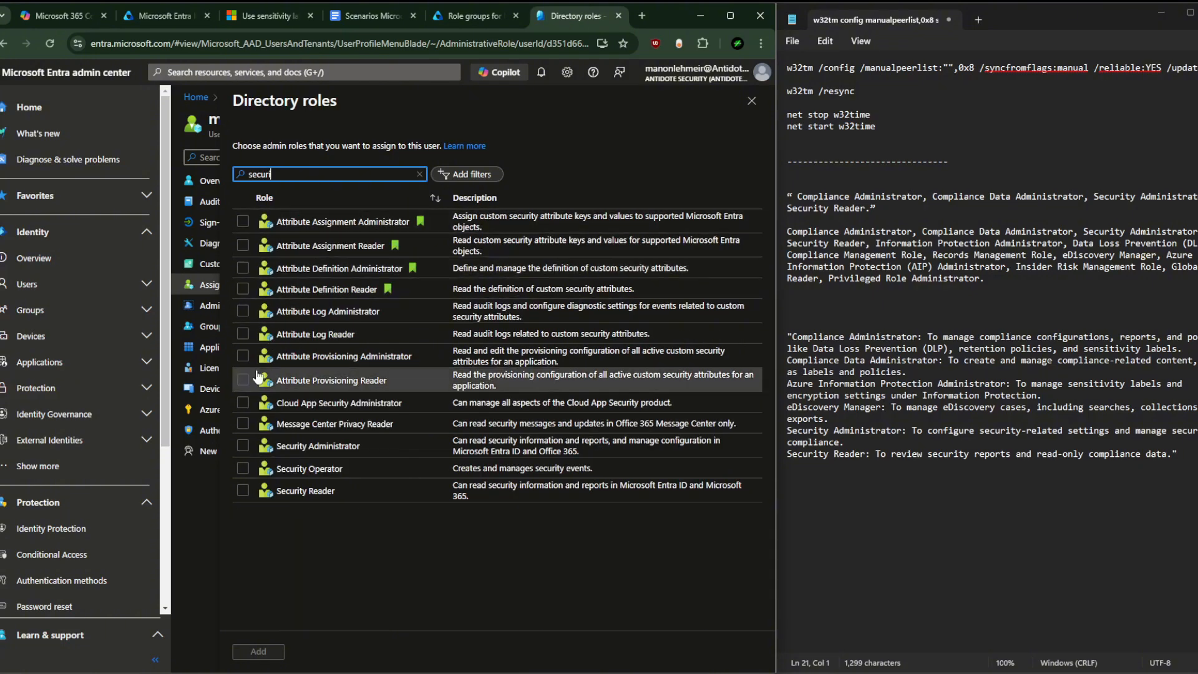
{"action": "left_click", "coordinate": [243, 446]}
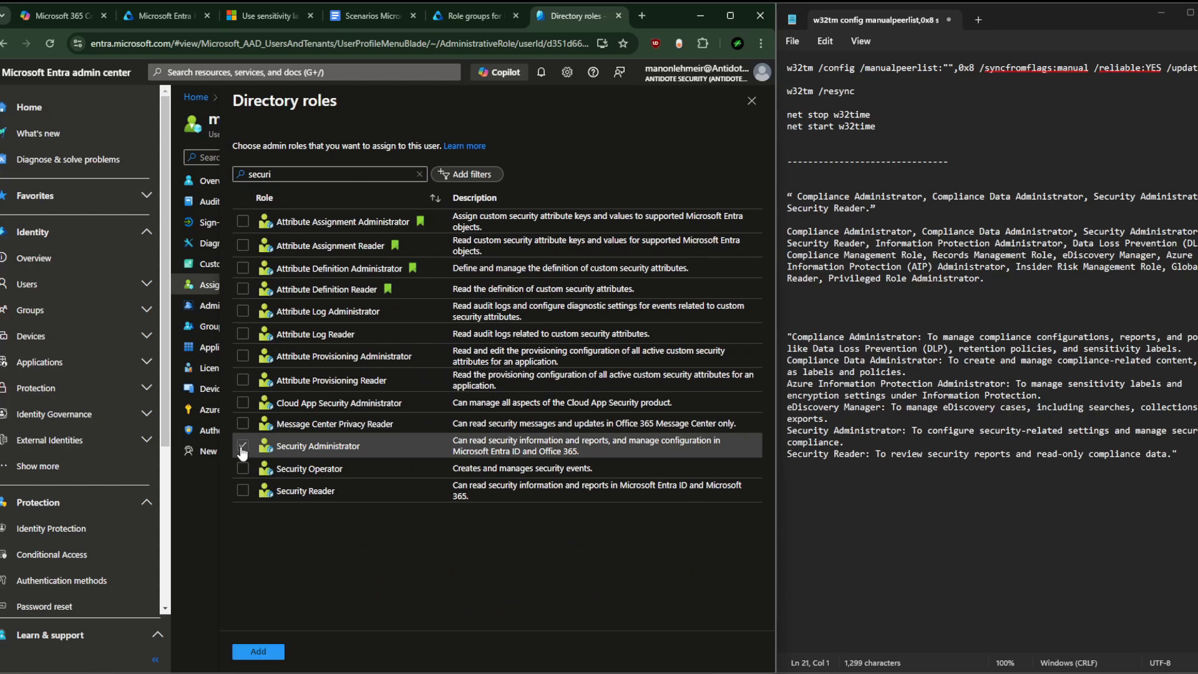
{"action": "double_click", "coordinate": [285, 175]}
{"action": "key", "text": "BackSpace"}
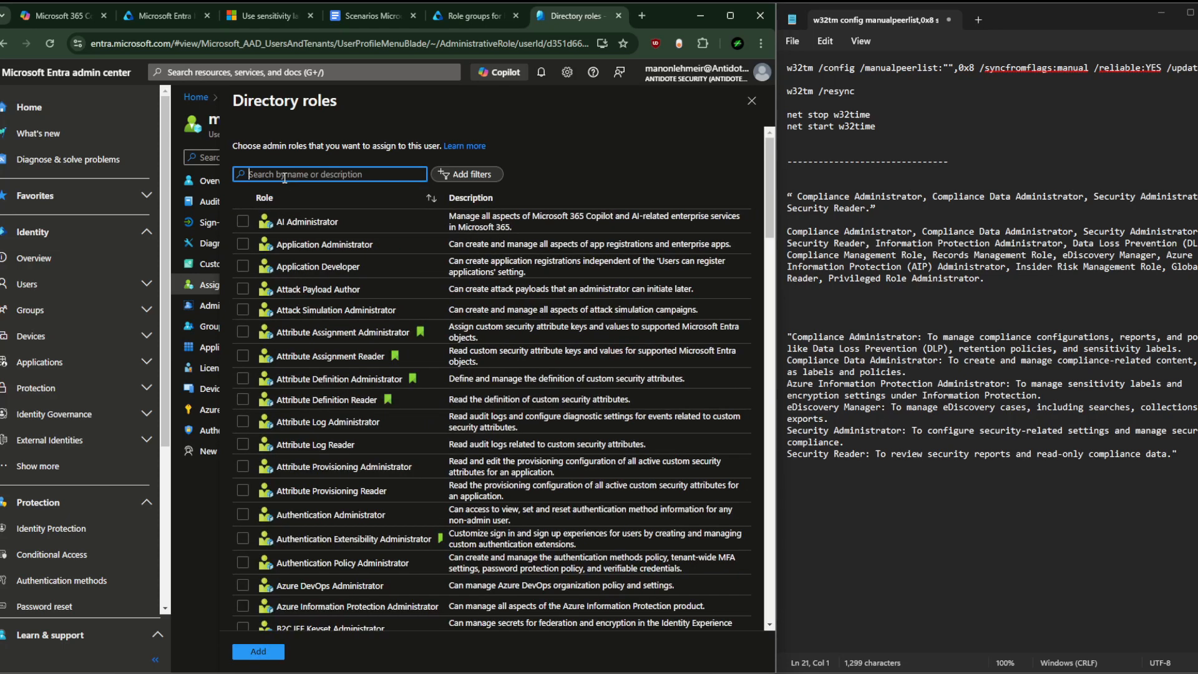
{"action": "type", "text": "security r"}
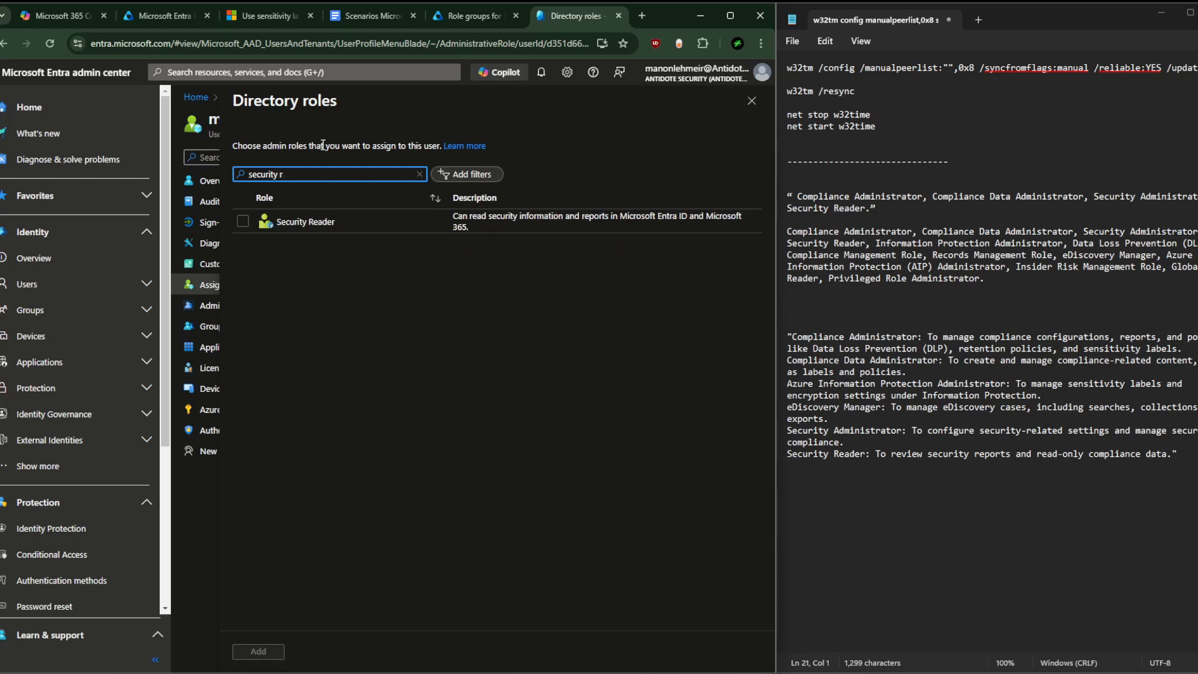
{"action": "left_click", "coordinate": [243, 223]}
Step: Add the selected role assignments, maximize the browser, and switch to the Purview role groups tab
{"action": "left_click", "coordinate": [258, 651]}
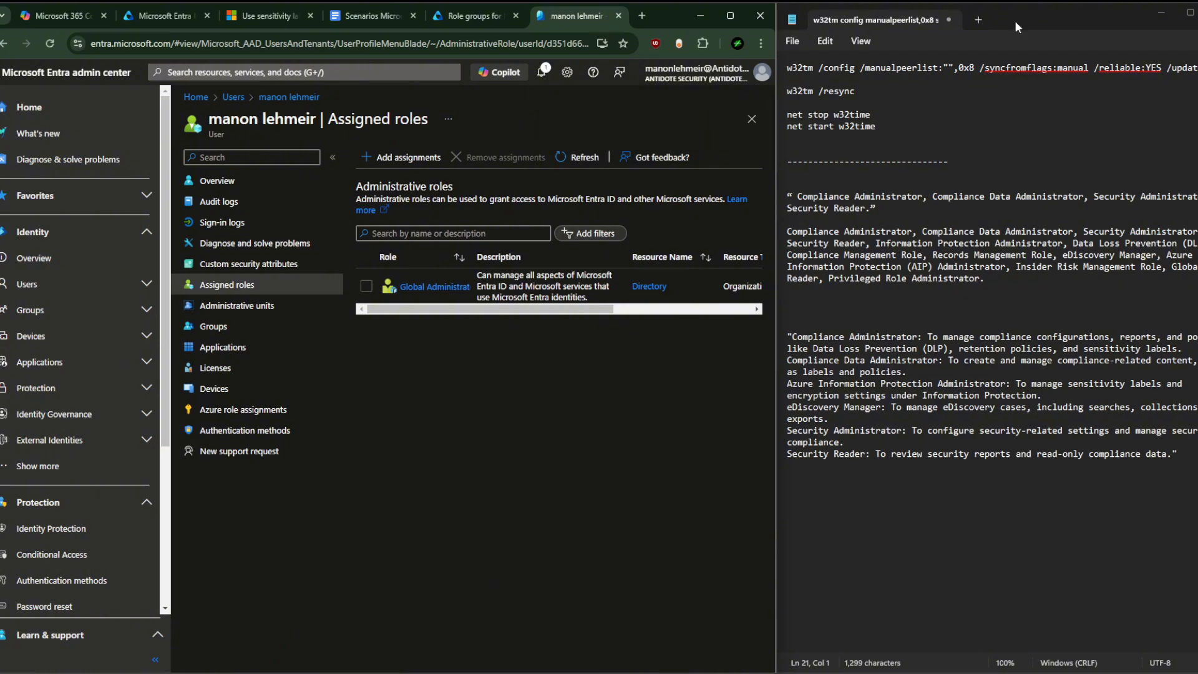
{"action": "left_click", "coordinate": [731, 17]}
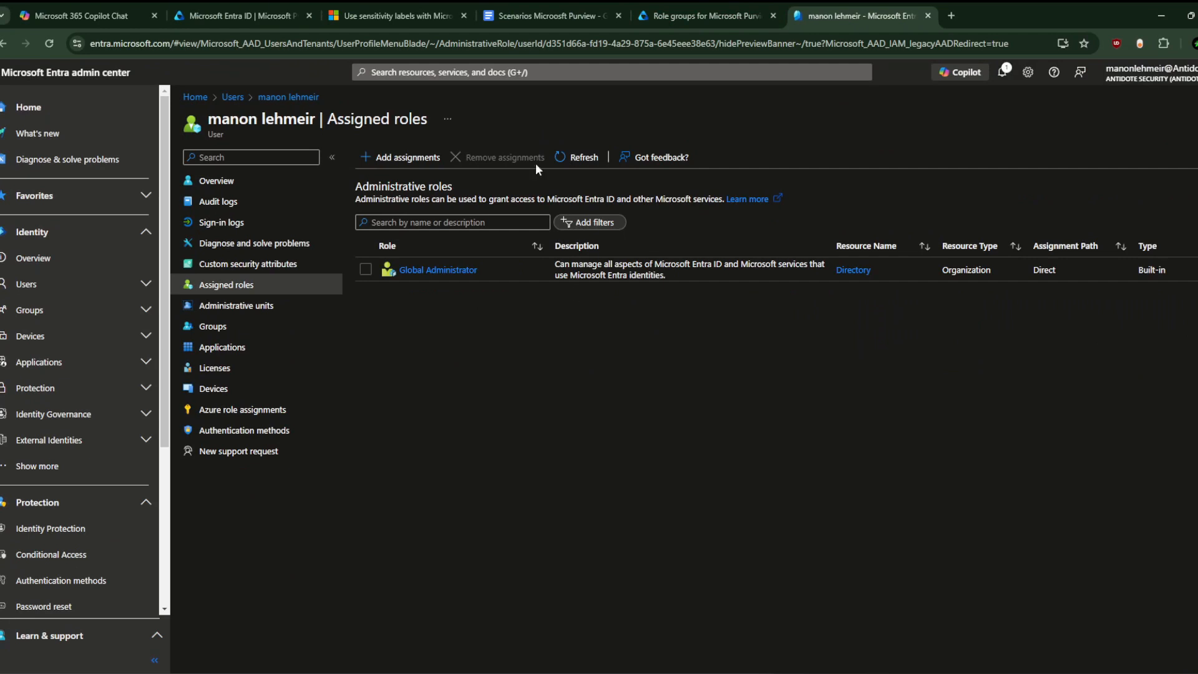
{"action": "left_click", "coordinate": [692, 9]}
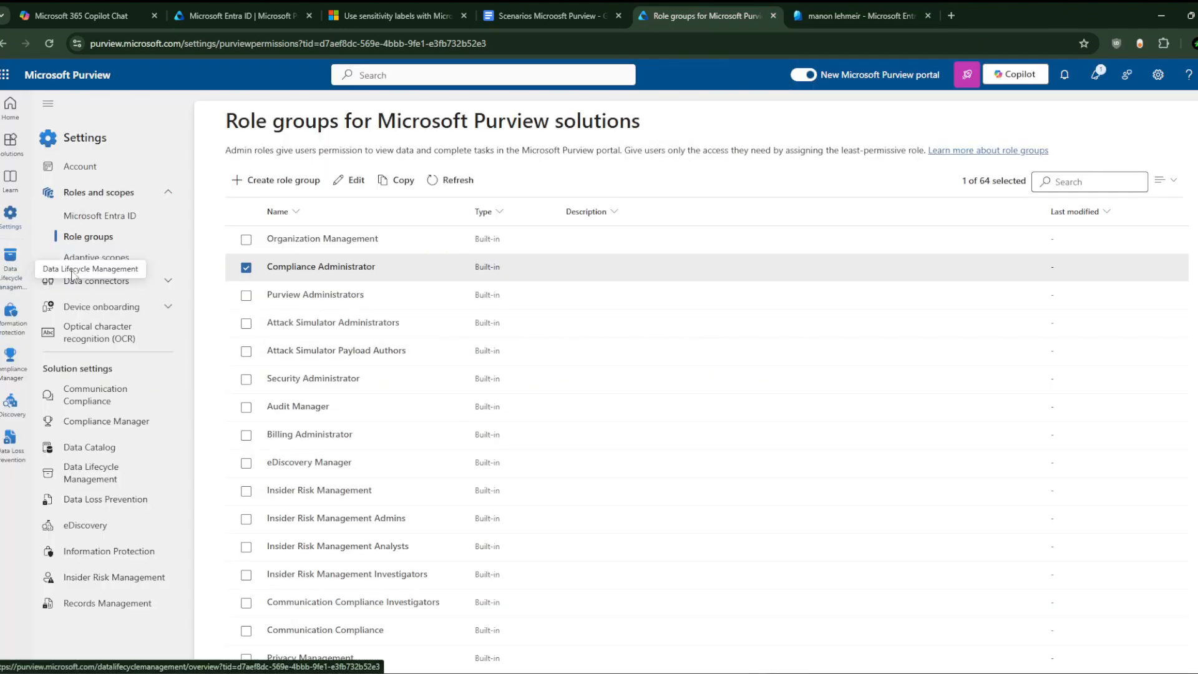
Step: Go to Information Protection, Policies, Publishing policies, which shows 0 label policies
{"action": "left_click", "coordinate": [12, 317]}
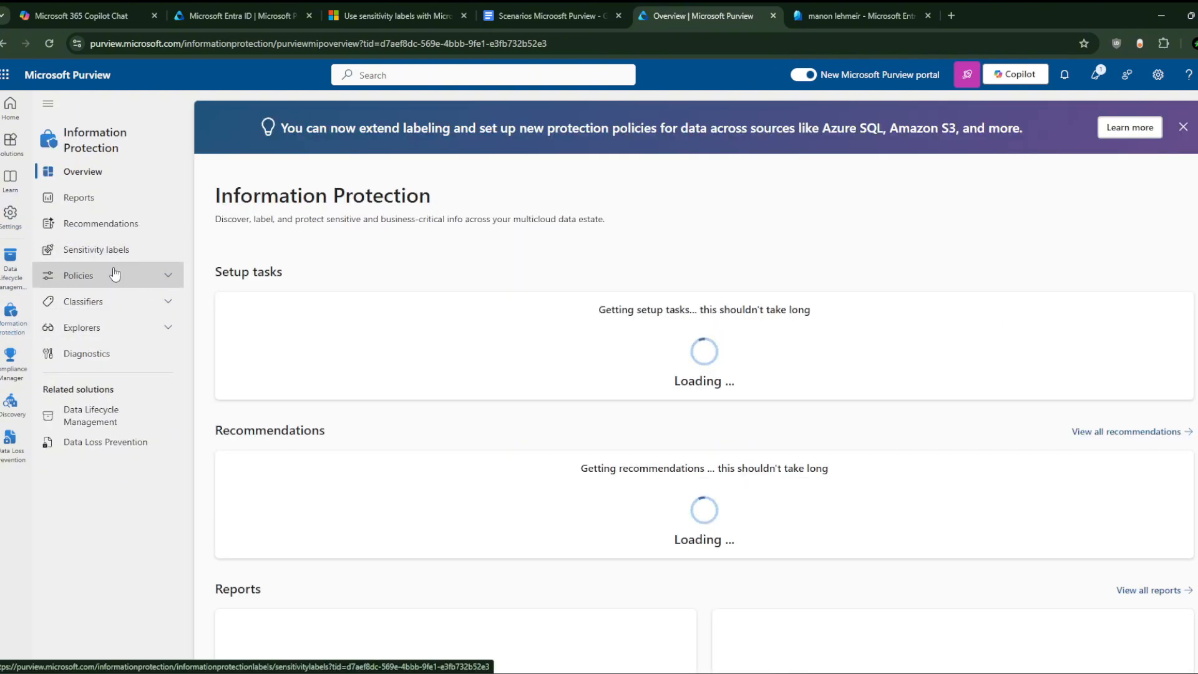
{"action": "left_click", "coordinate": [114, 274]}
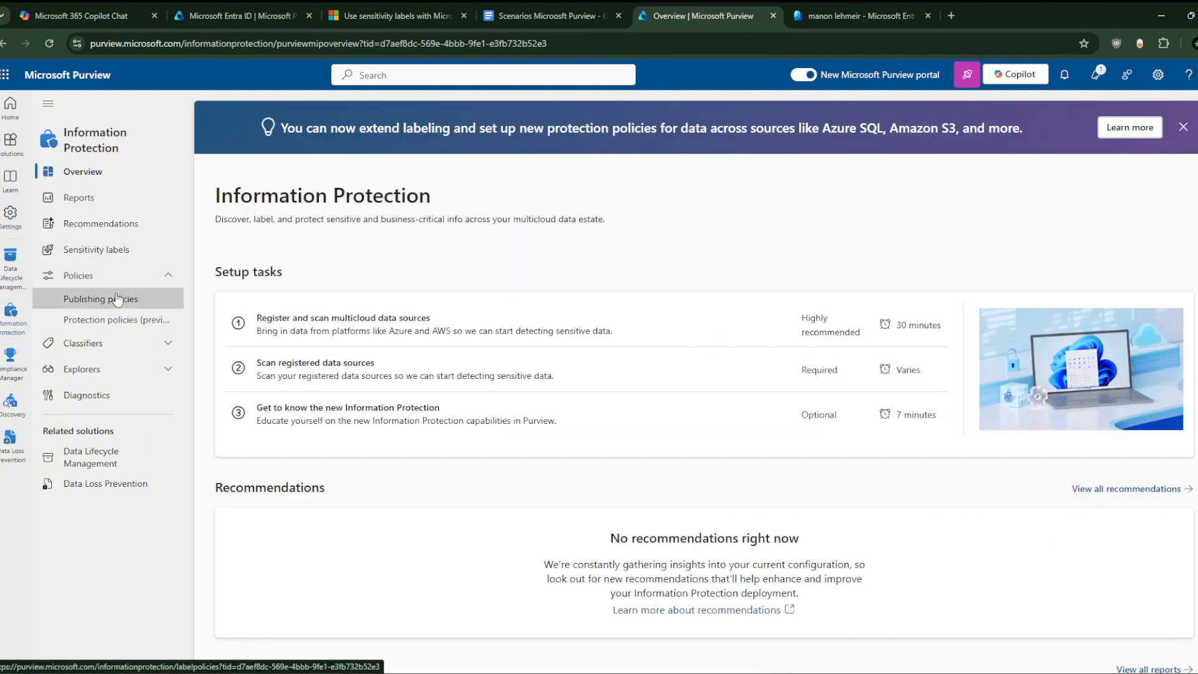
{"action": "left_click", "coordinate": [109, 299]}
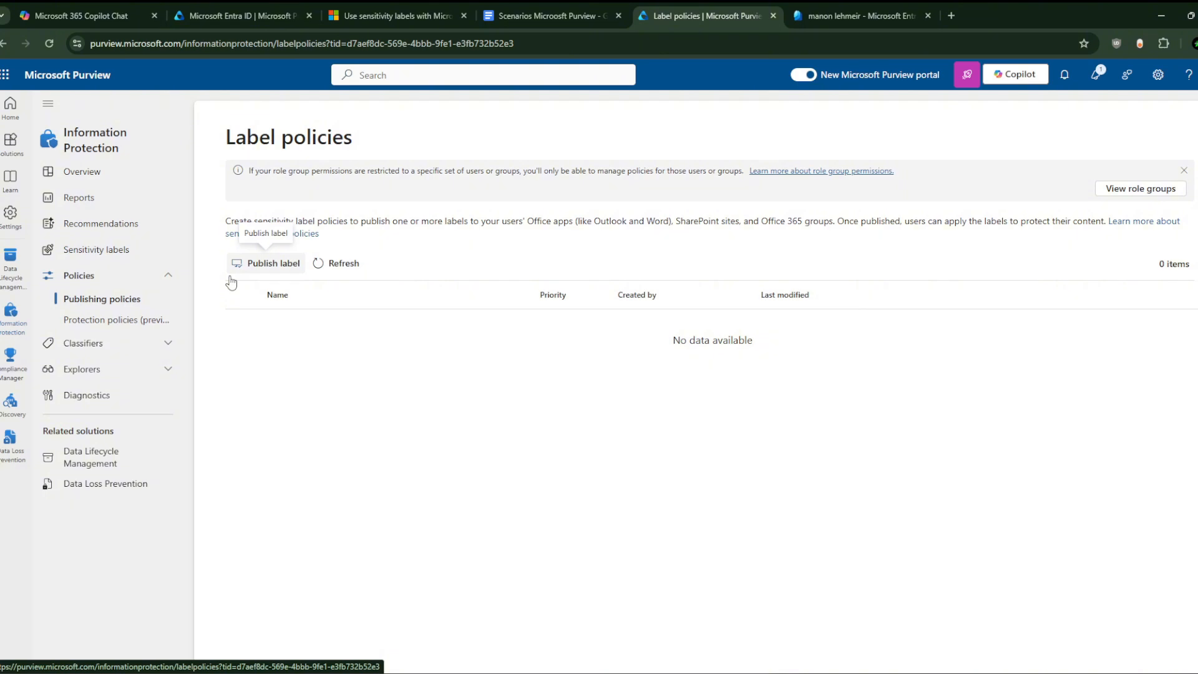
Step: Start a label policy publishing Extreme Public, keeping full directory and all users and groups
{"action": "left_click", "coordinate": [273, 262]}
{"action": "left_click", "coordinate": [456, 269]}
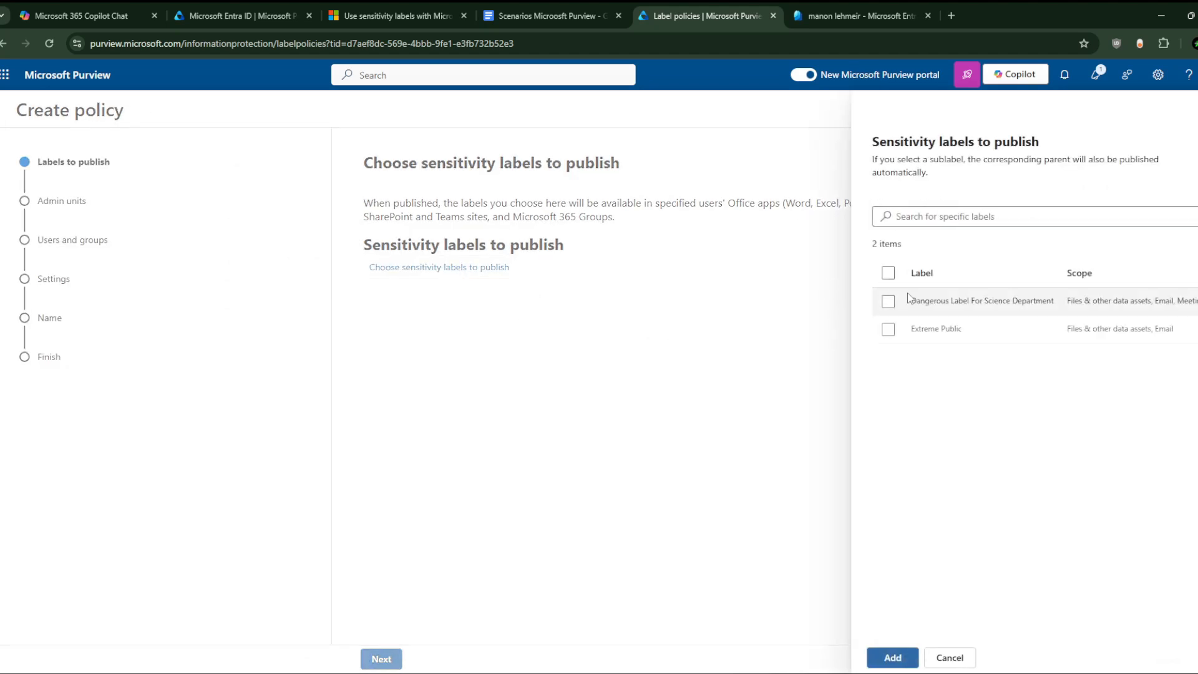
{"action": "left_click", "coordinate": [888, 330]}
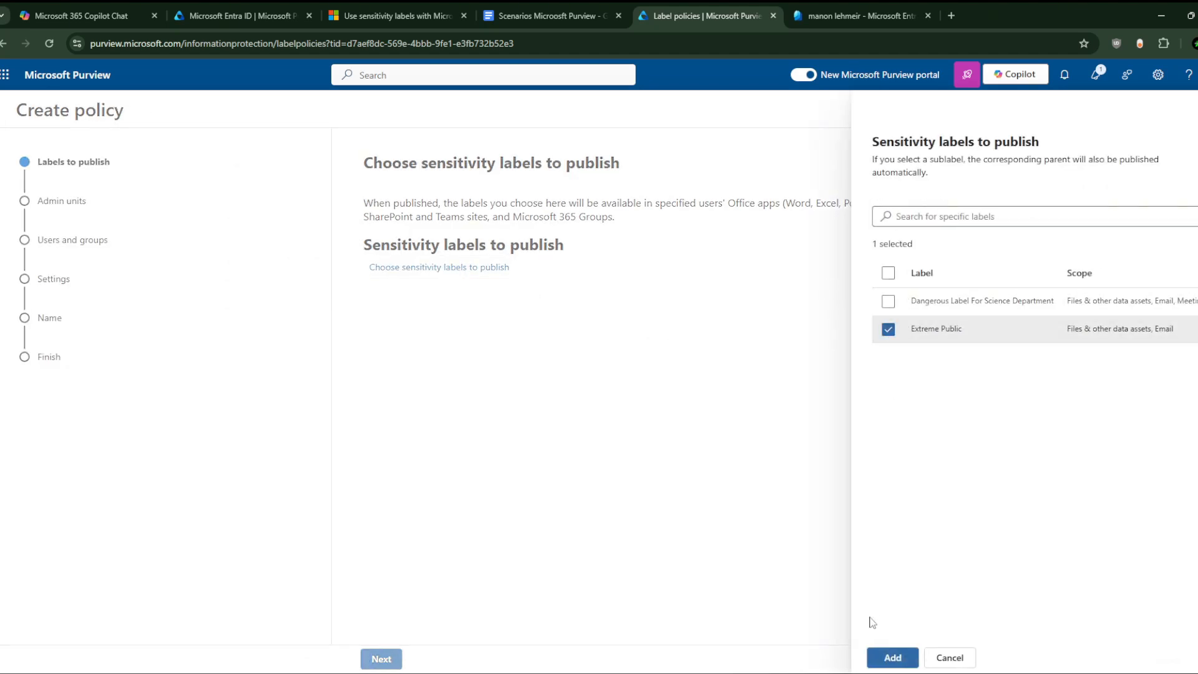
{"action": "left_click", "coordinate": [892, 658]}
{"action": "left_click", "coordinate": [381, 659]}
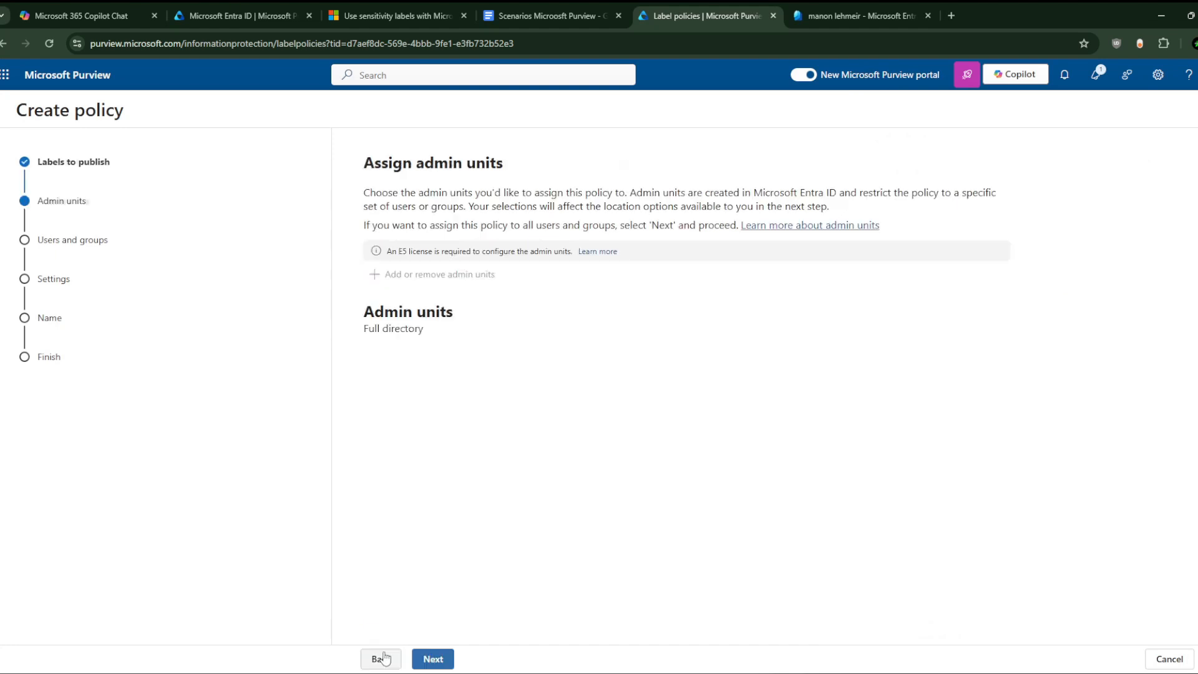
{"action": "left_click", "coordinate": [432, 659]}
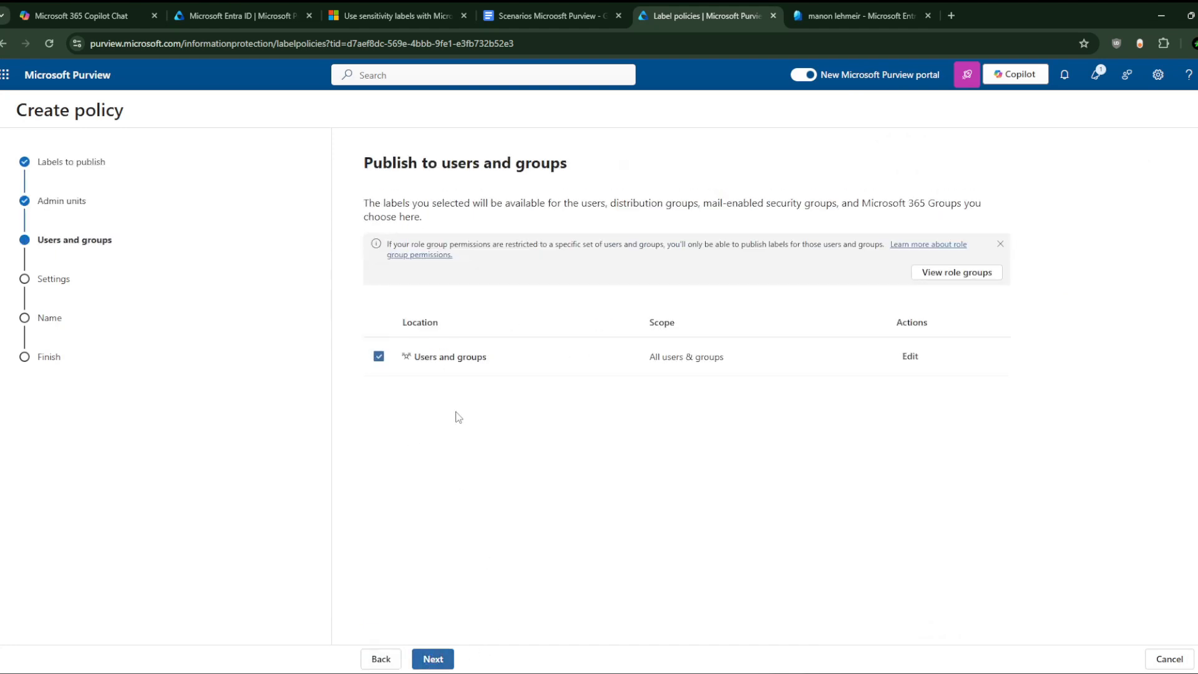
{"action": "left_click", "coordinate": [432, 659]}
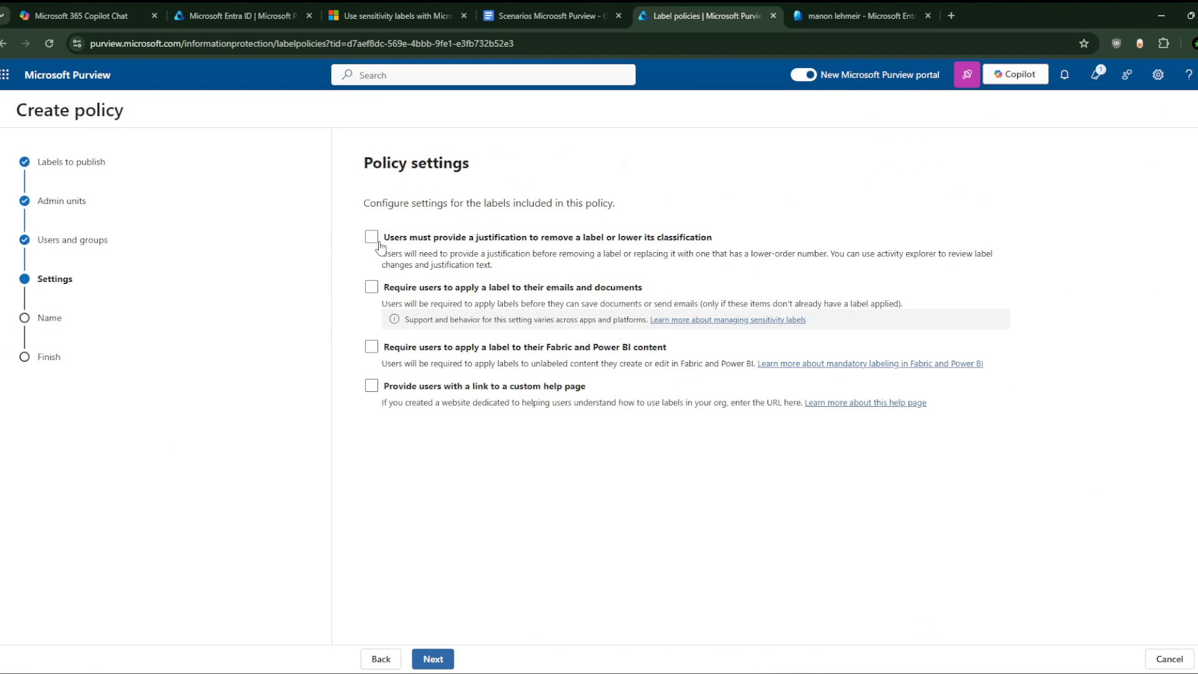
Step: Turn on mandatory labeling so users must label their emails and documents
{"action": "left_click", "coordinate": [372, 289]}
Step: Set Extreme Public as the default label for documents
{"action": "left_click", "coordinate": [433, 659]}
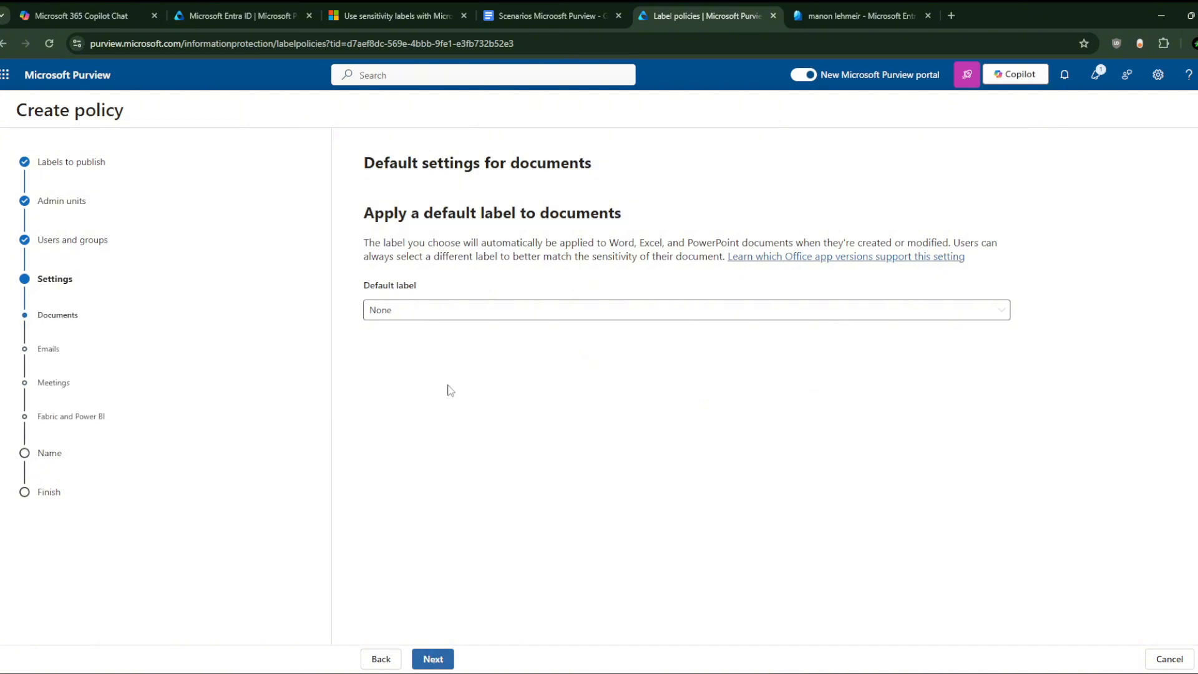
{"action": "left_click", "coordinate": [581, 315]}
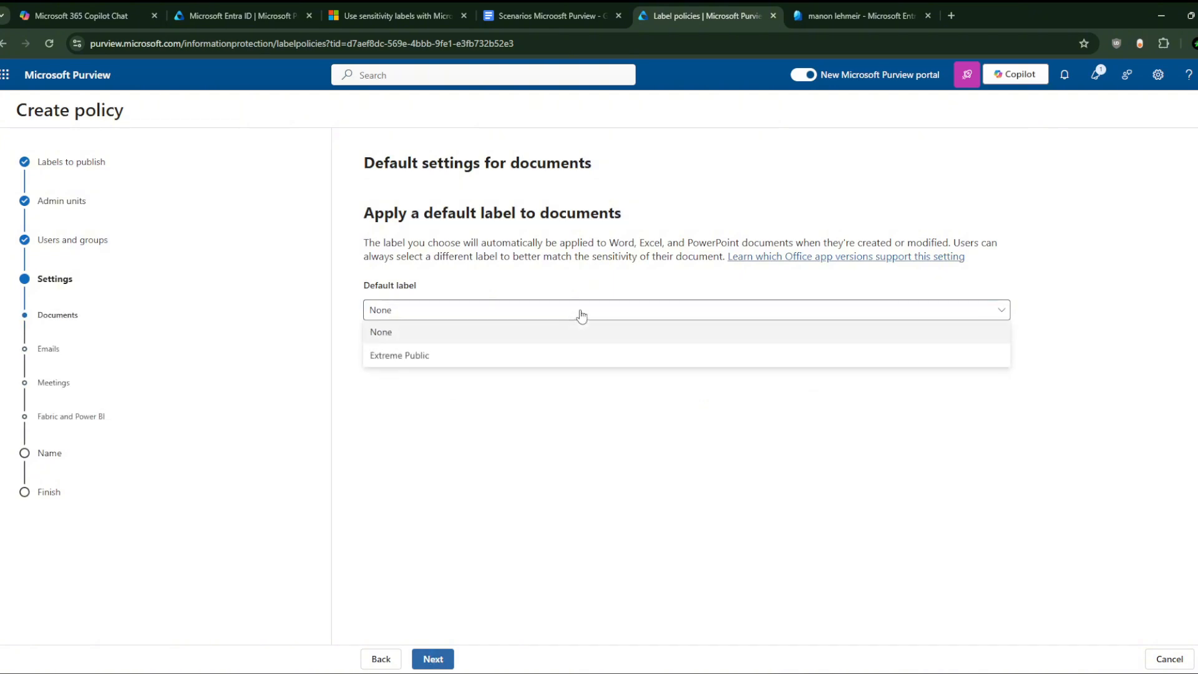
{"action": "left_click", "coordinate": [515, 359]}
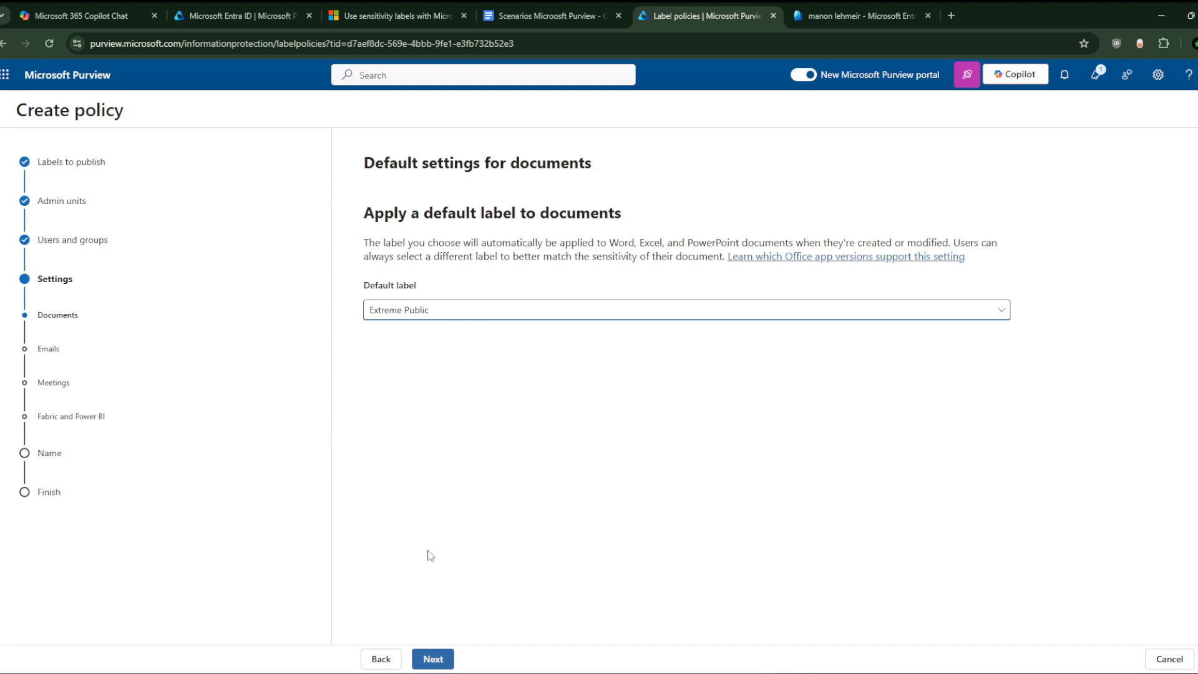
Step: Default emails to Extreme Public and auto-inherit the highest-priority attachment label
{"action": "left_click", "coordinate": [432, 659]}
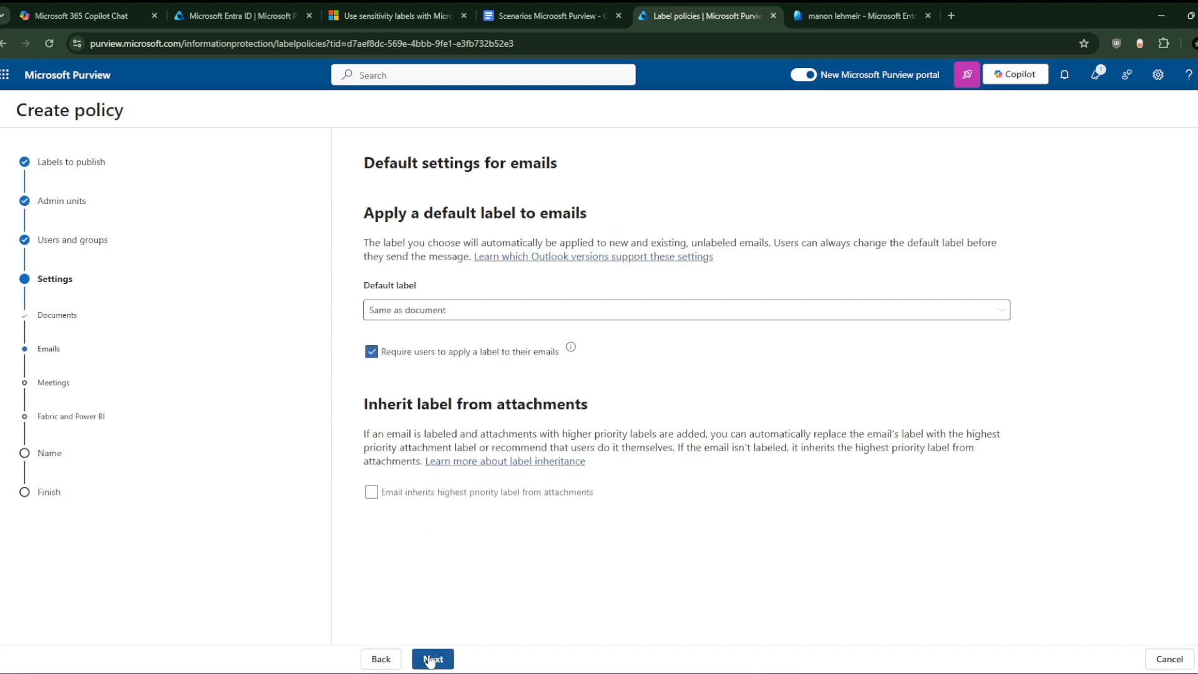
{"action": "left_click", "coordinate": [529, 315]}
{"action": "left_click", "coordinate": [486, 378]}
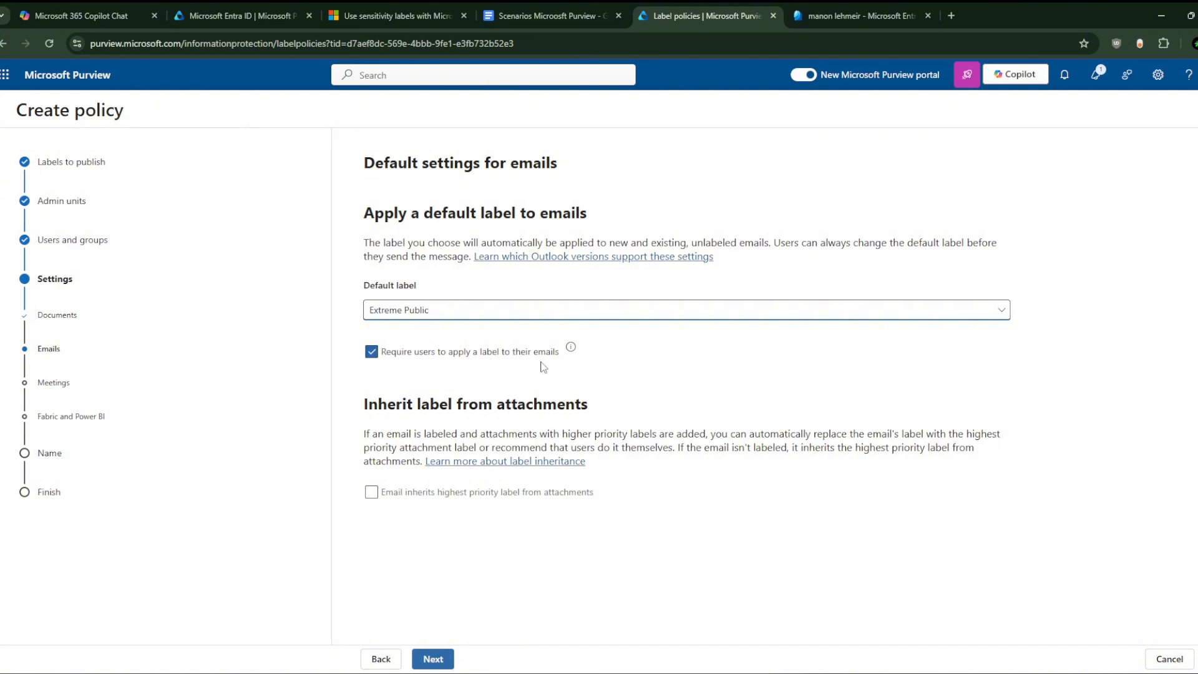
{"action": "left_click", "coordinate": [372, 494]}
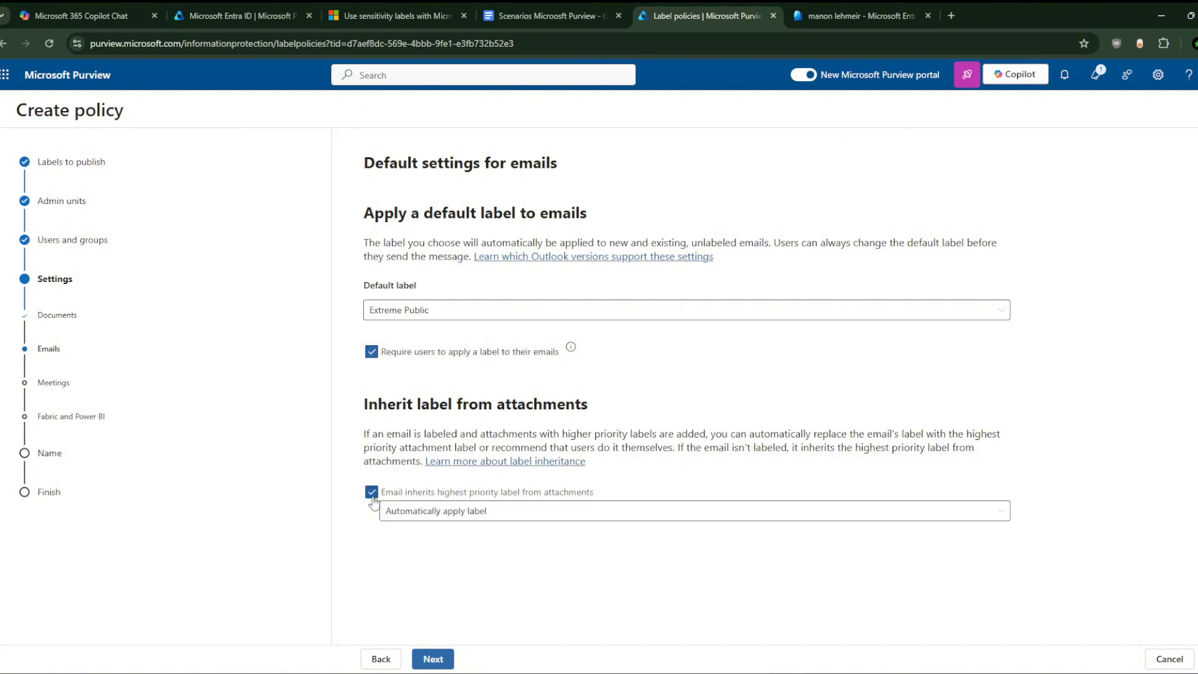
{"action": "left_click", "coordinate": [544, 511]}
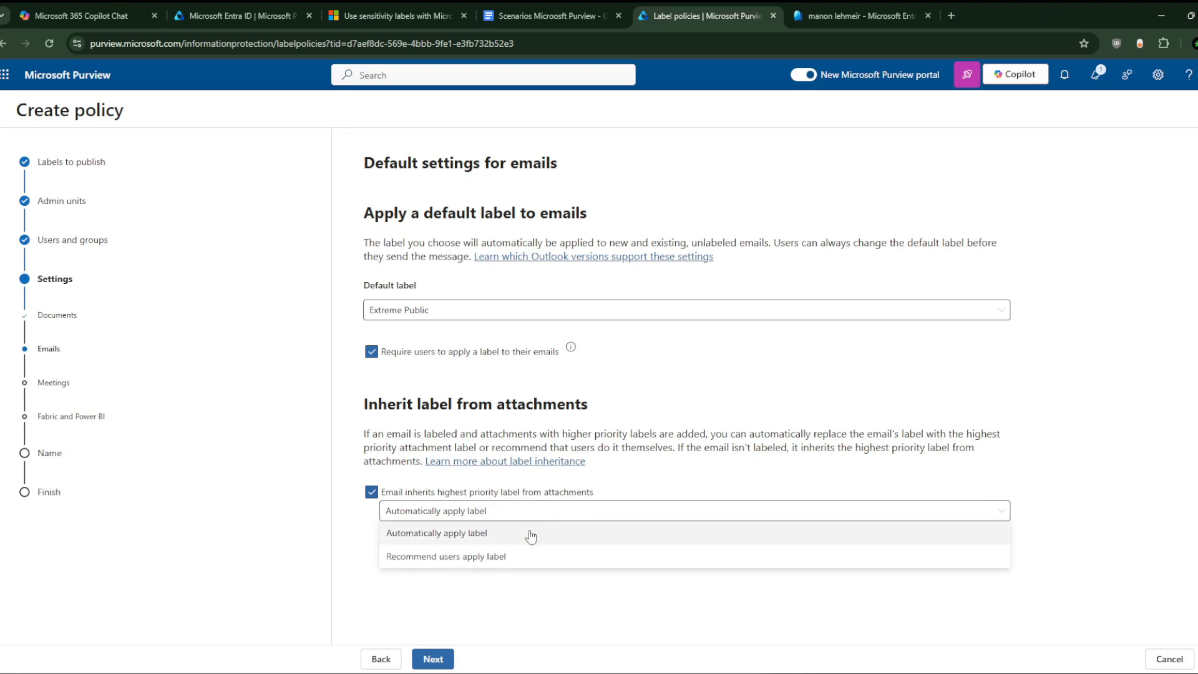
{"action": "left_click", "coordinate": [530, 535]}
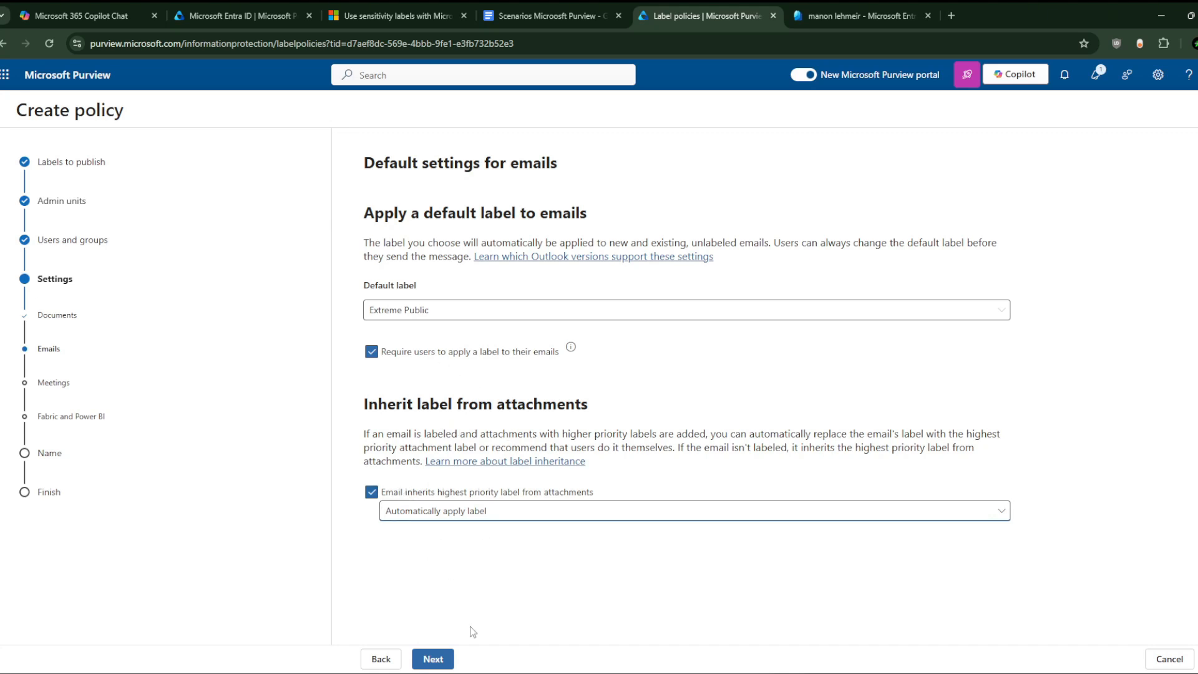
Step: Keep None as the default label for meetings and for Fabric and Power BI content
{"action": "left_click", "coordinate": [433, 659]}
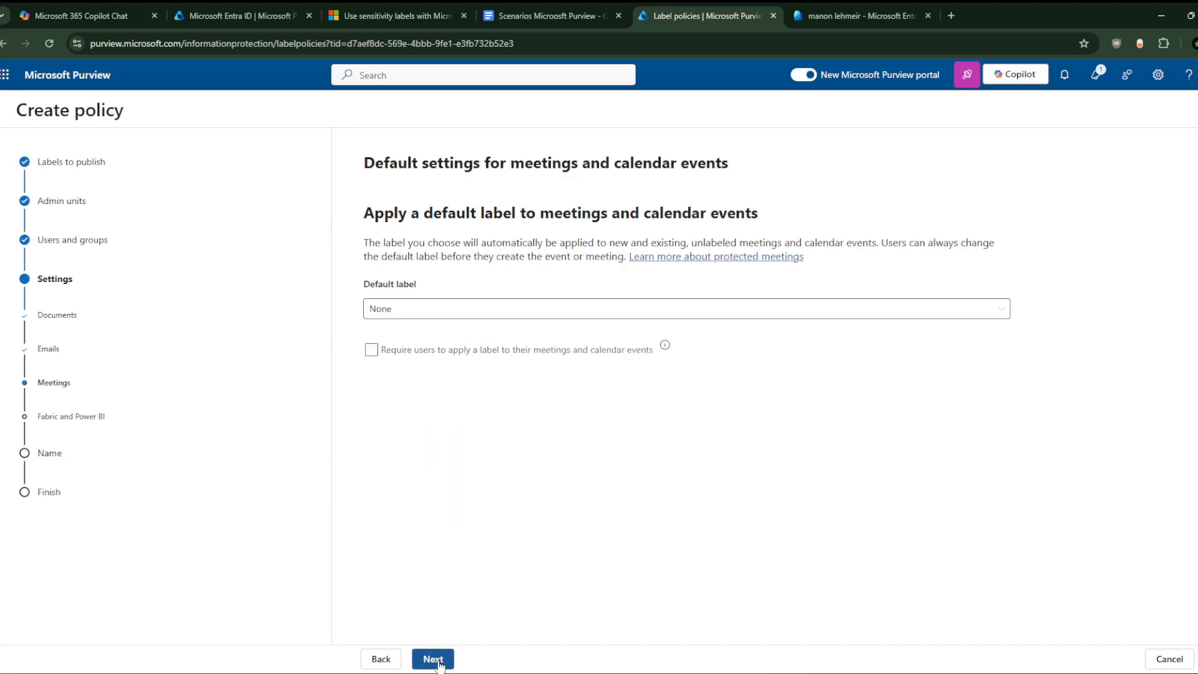
{"action": "left_click", "coordinate": [444, 313]}
{"action": "left_click", "coordinate": [422, 388]}
{"action": "left_click", "coordinate": [432, 658]}
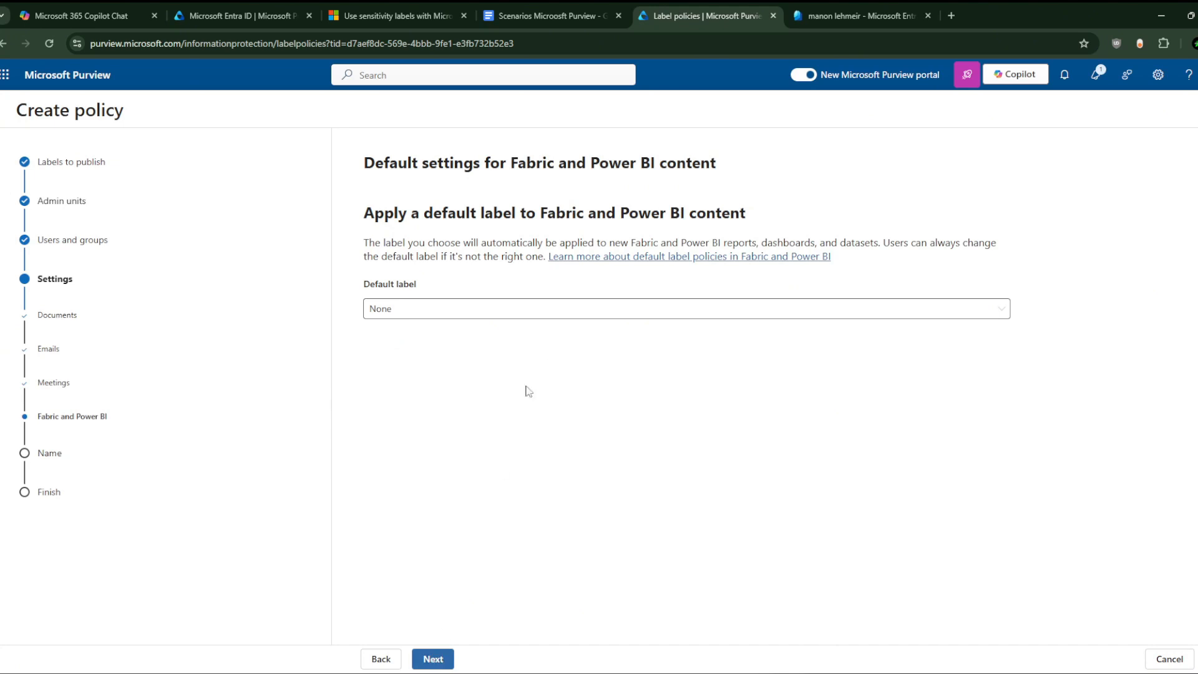
{"action": "left_click", "coordinate": [434, 657]}
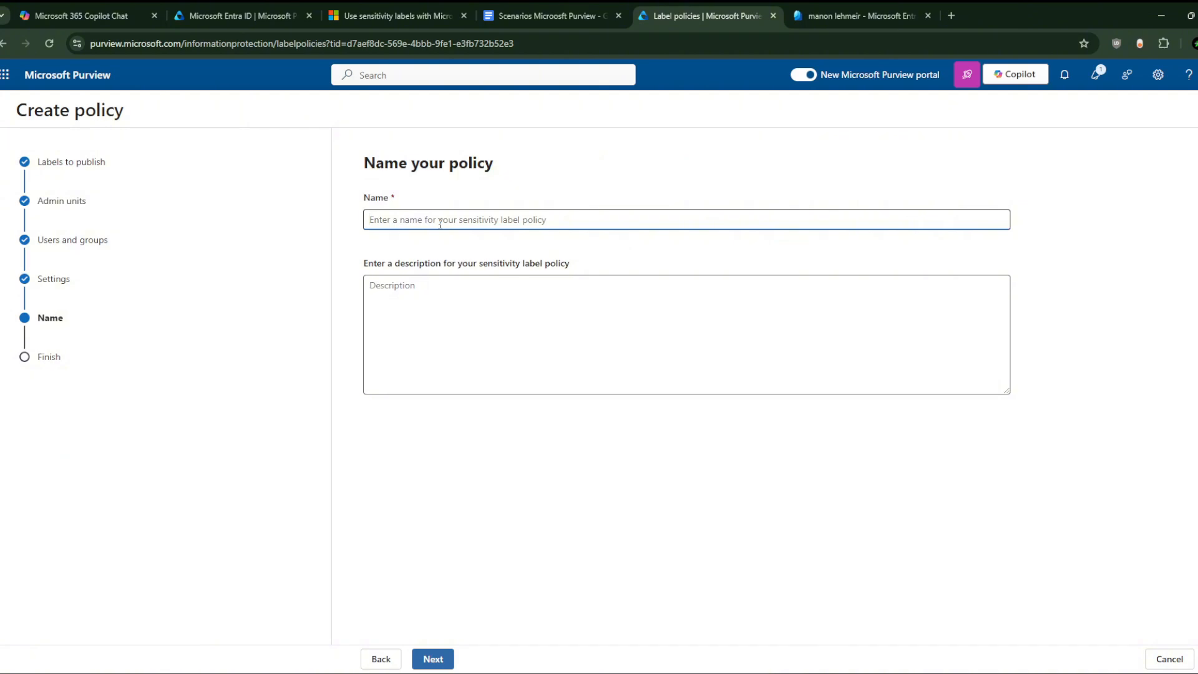
Step: Name the policy 'Default Public label policy for everybody'
{"action": "type", "text": "Default Public label policy for everybody"}
{"action": "left_click", "coordinate": [517, 285]}
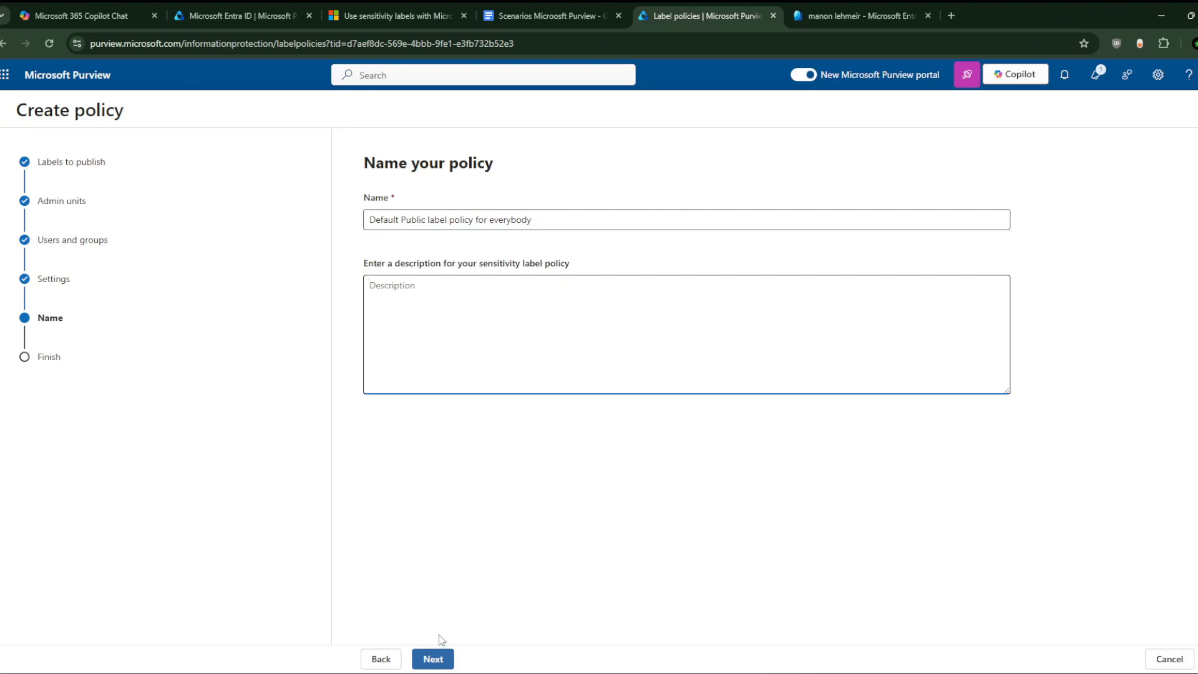
Step: Submit the new policy and return to the label policies list
{"action": "left_click", "coordinate": [437, 659]}
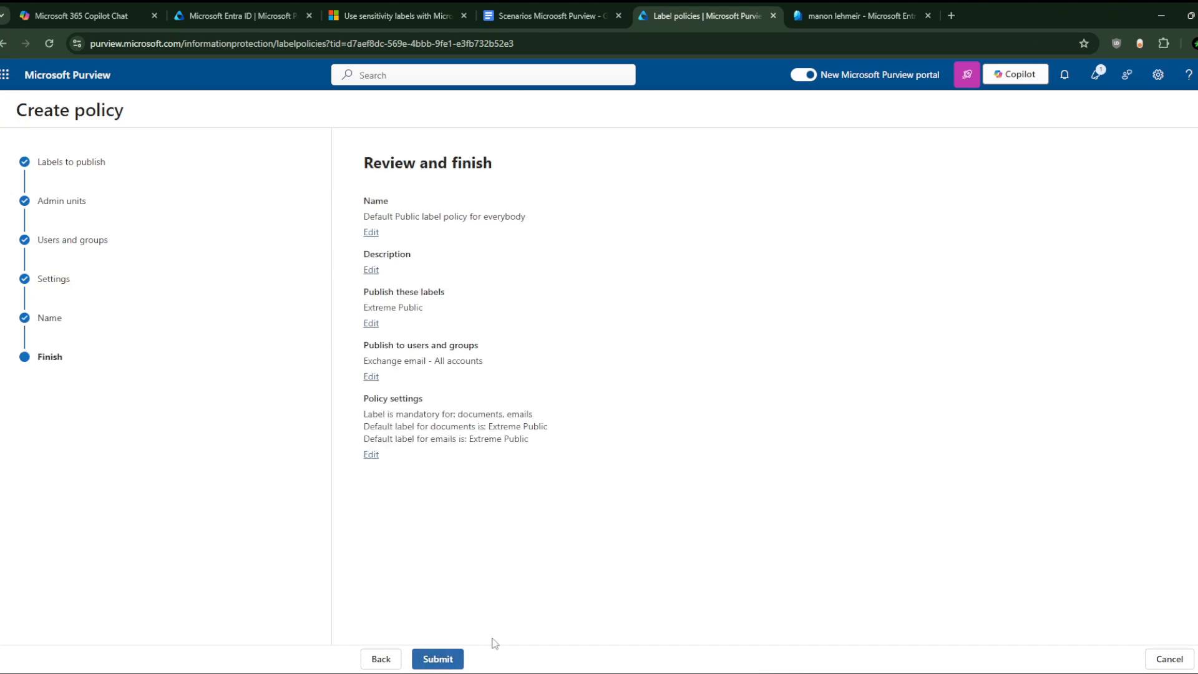
{"action": "left_click", "coordinate": [438, 659]}
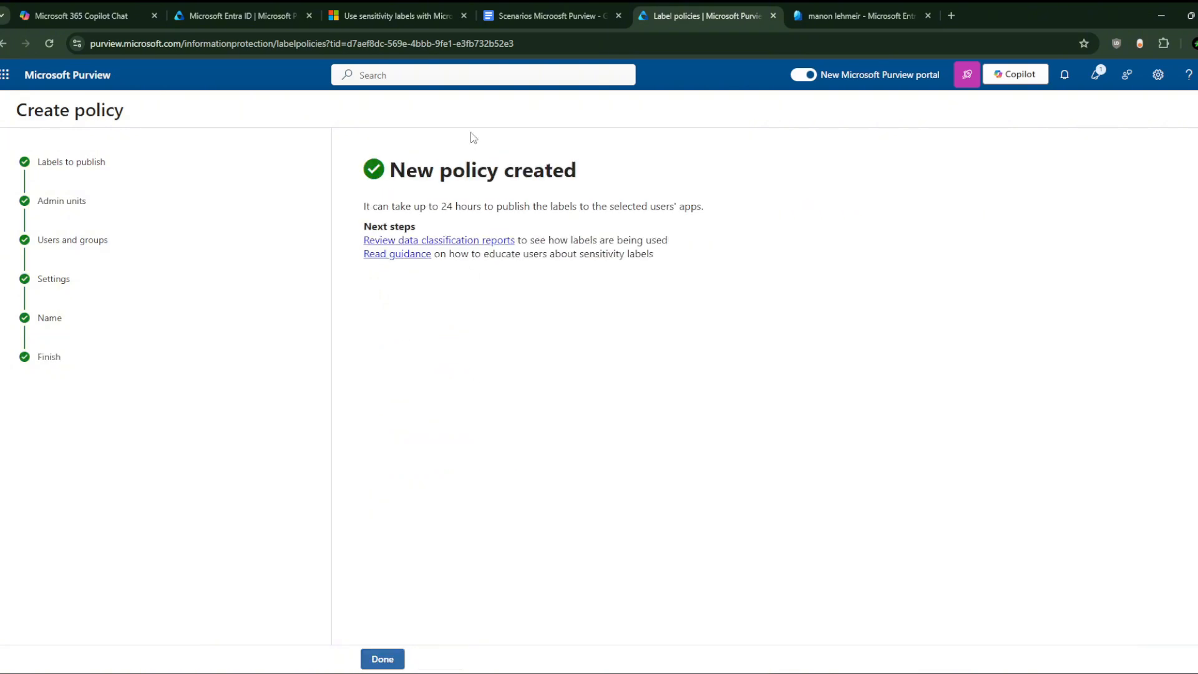
{"action": "left_click", "coordinate": [383, 659]}
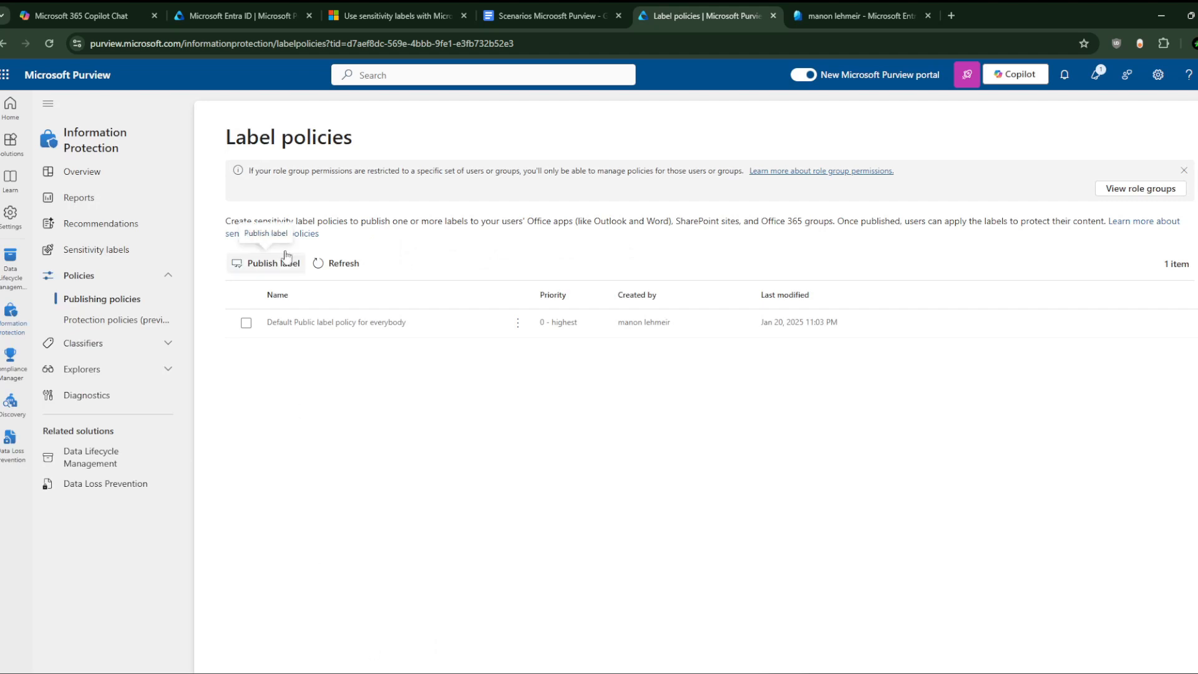
Step: Start a new label policy publishing Dangerous Label For Science Department
{"action": "left_click", "coordinate": [275, 273]}
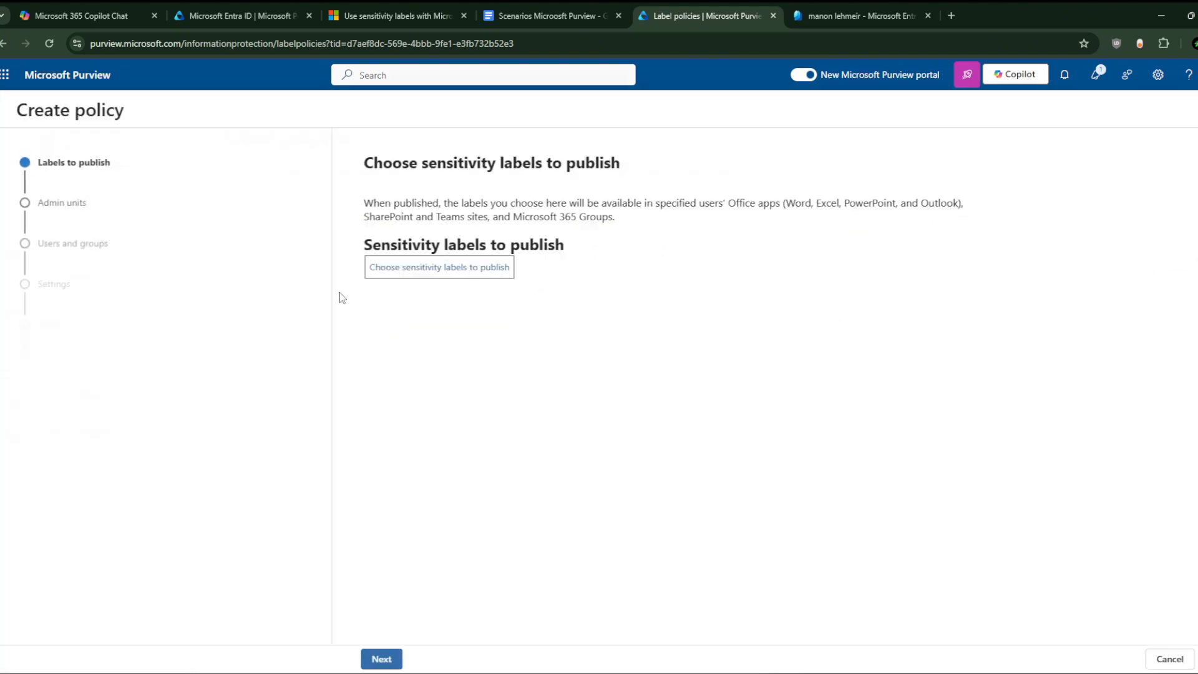
{"action": "left_click", "coordinate": [452, 273]}
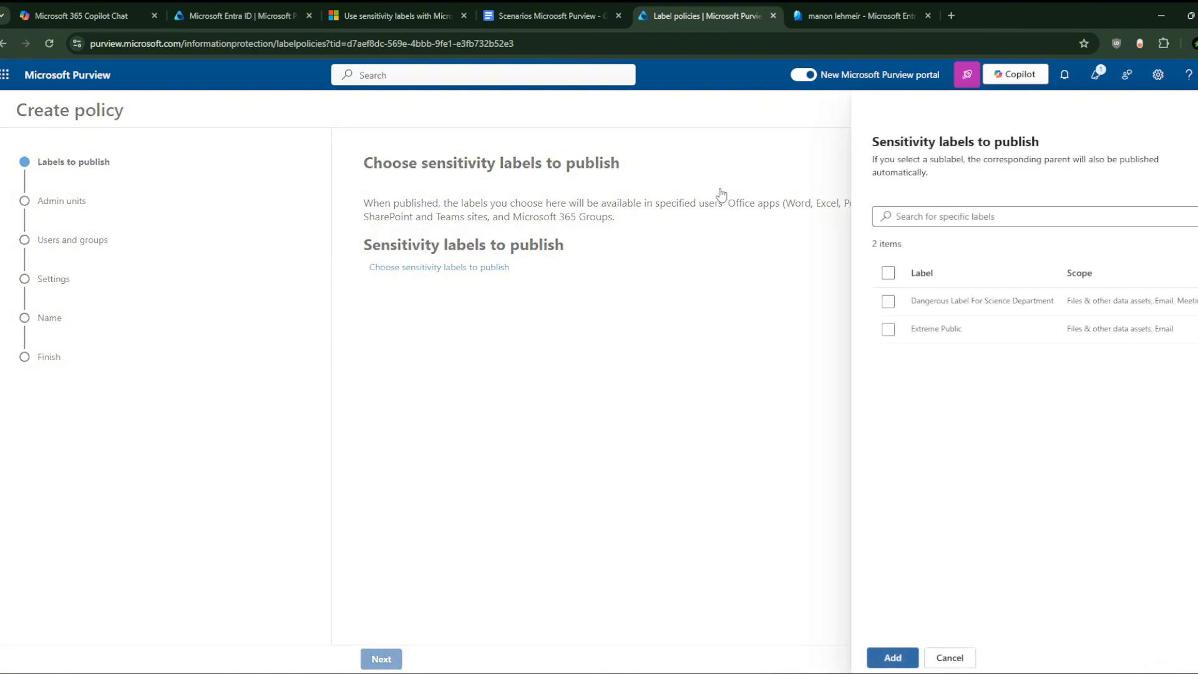
{"action": "left_click", "coordinate": [889, 302]}
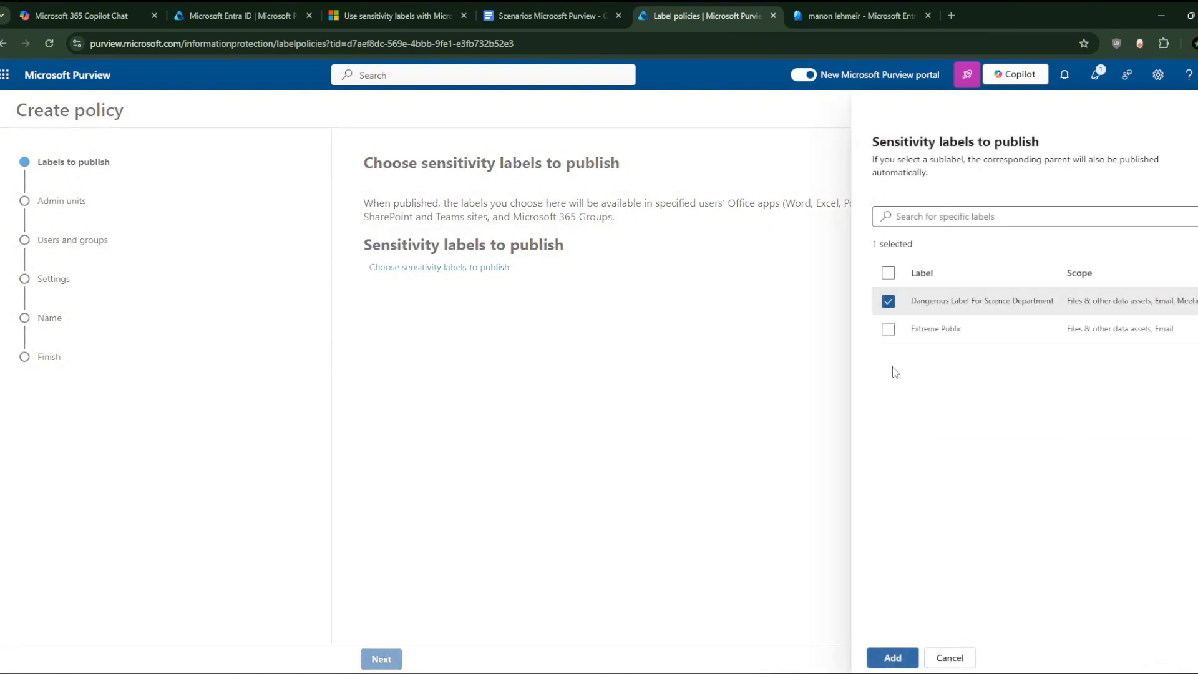
{"action": "left_click", "coordinate": [892, 657]}
{"action": "left_click", "coordinate": [381, 659]}
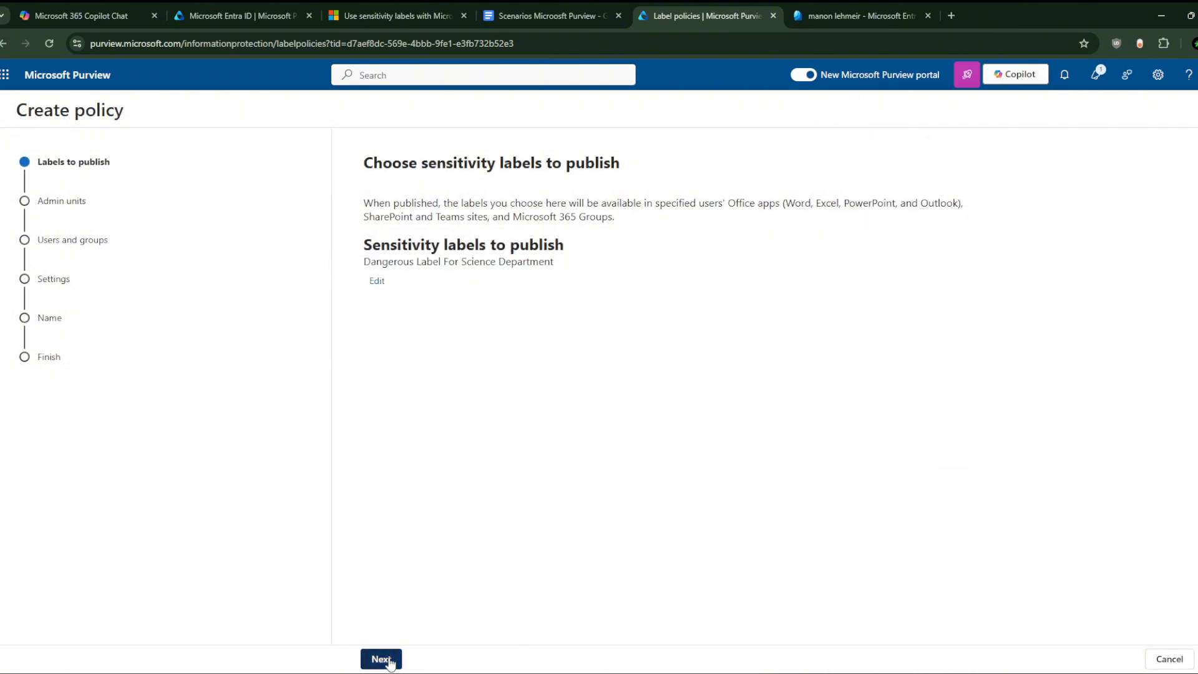
{"action": "left_click", "coordinate": [434, 659]}
{"action": "left_click", "coordinate": [433, 659]}
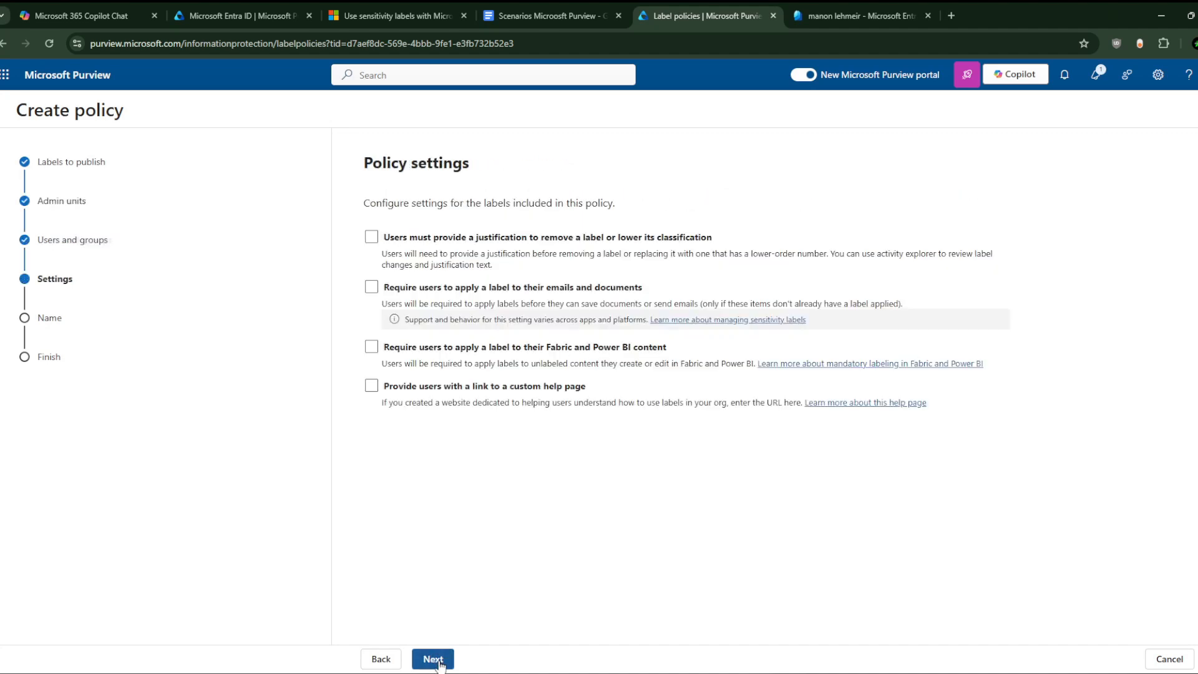
{"action": "left_click", "coordinate": [380, 659]}
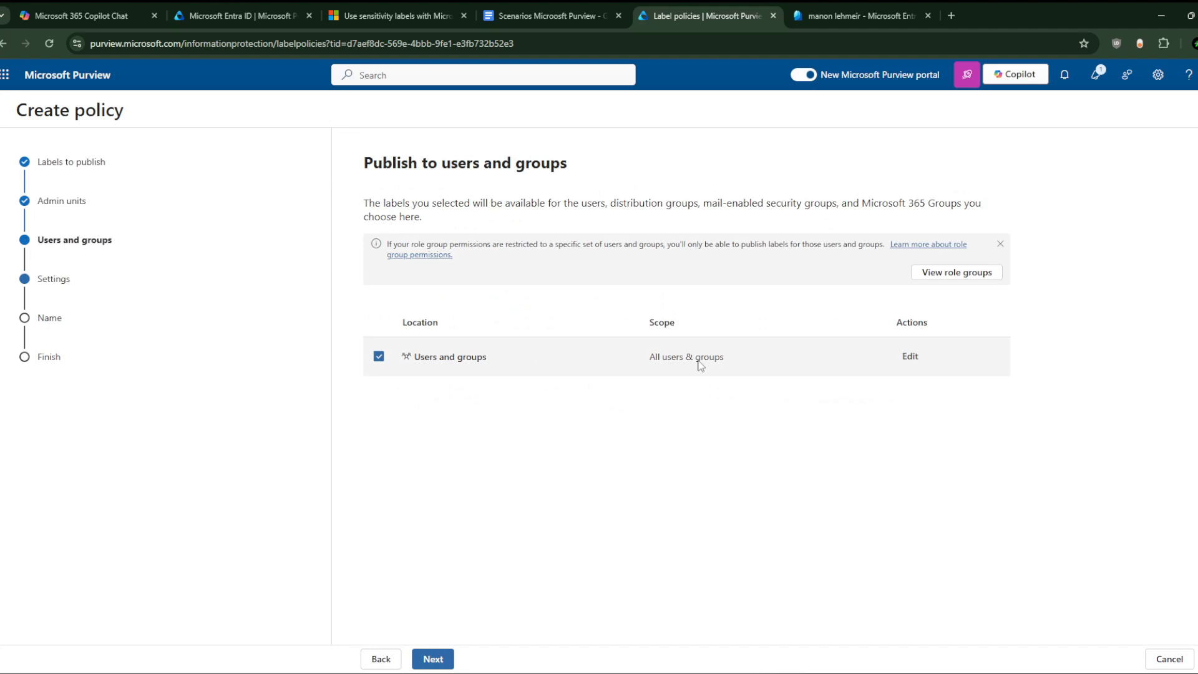
Step: Scope the policy to the Science Department group and two specific user accounts
{"action": "left_click", "coordinate": [908, 356]}
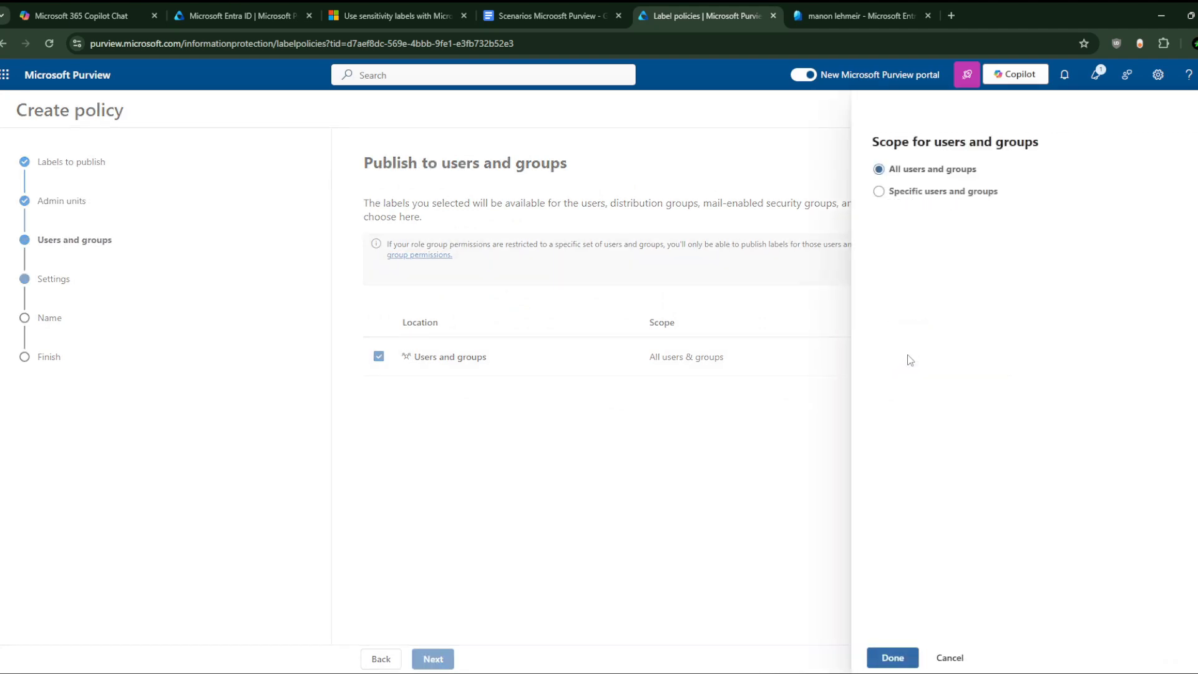
{"action": "left_click", "coordinate": [932, 192]}
{"action": "left_click", "coordinate": [927, 228]}
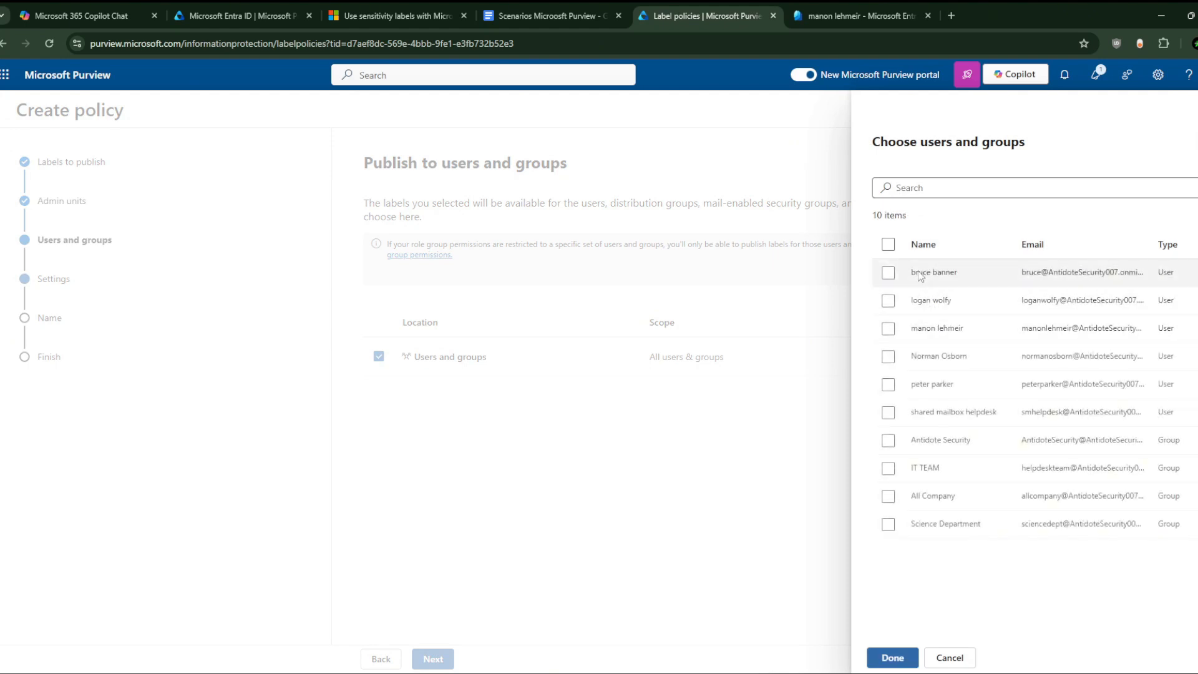
{"action": "left_click", "coordinate": [887, 524]}
{"action": "left_click", "coordinate": [888, 357]}
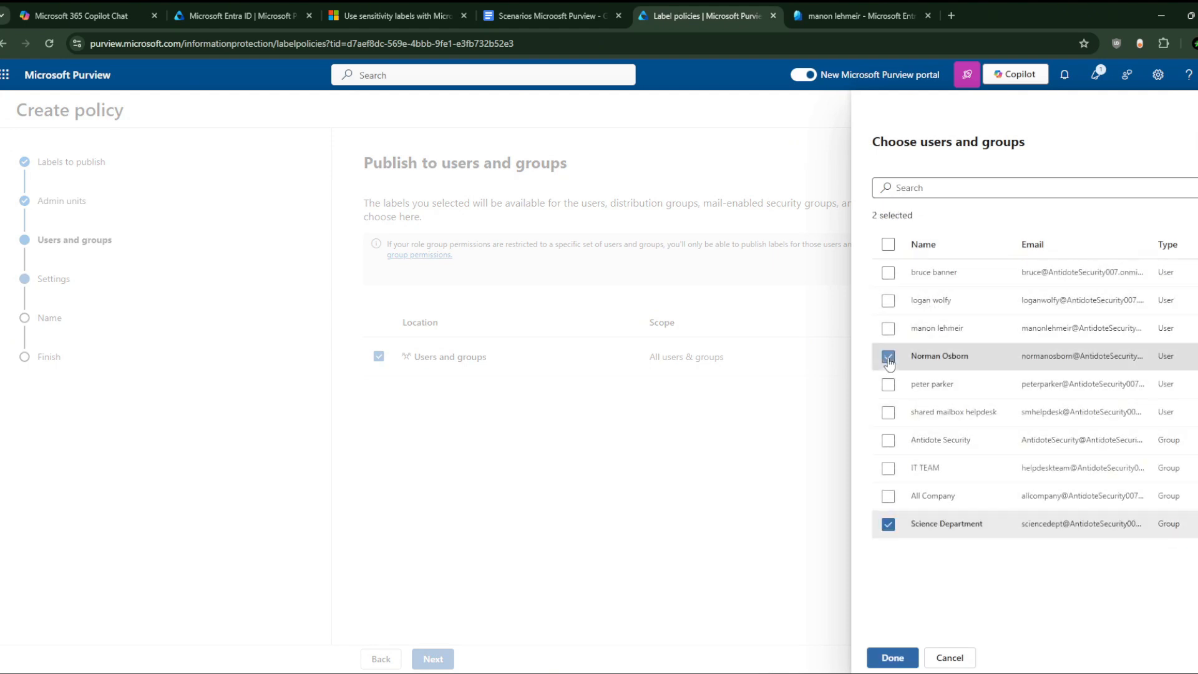
{"action": "left_click", "coordinate": [888, 273]}
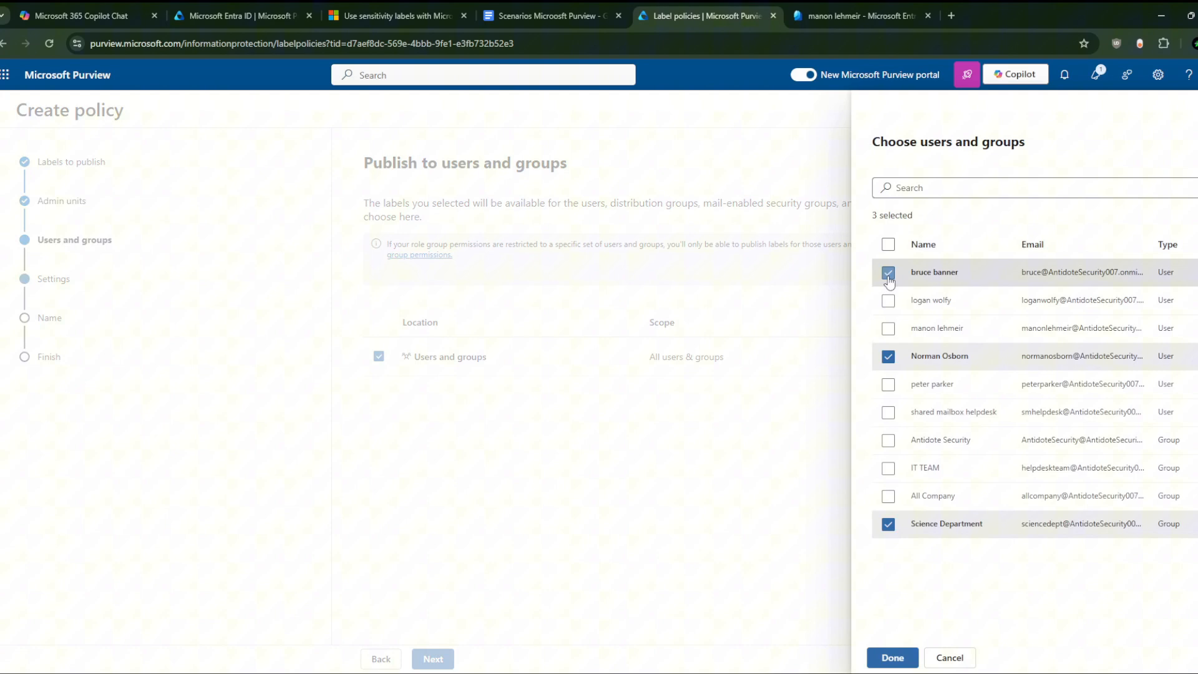
{"action": "left_click", "coordinate": [892, 658]}
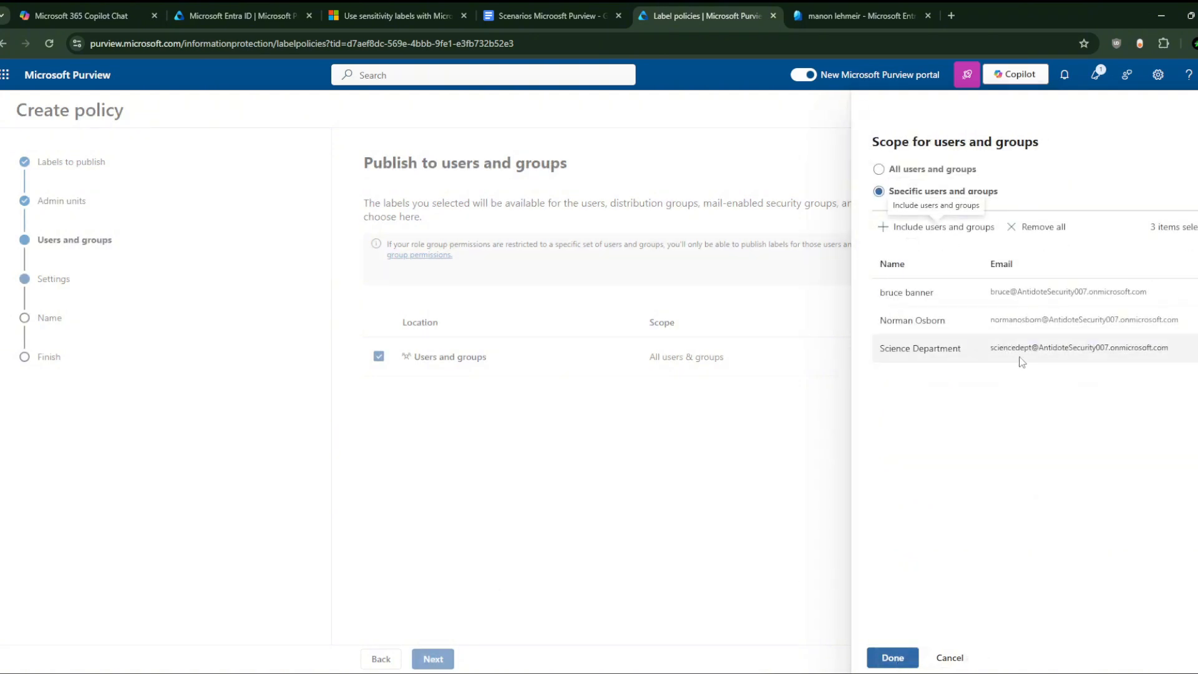
{"action": "left_click", "coordinate": [893, 658]}
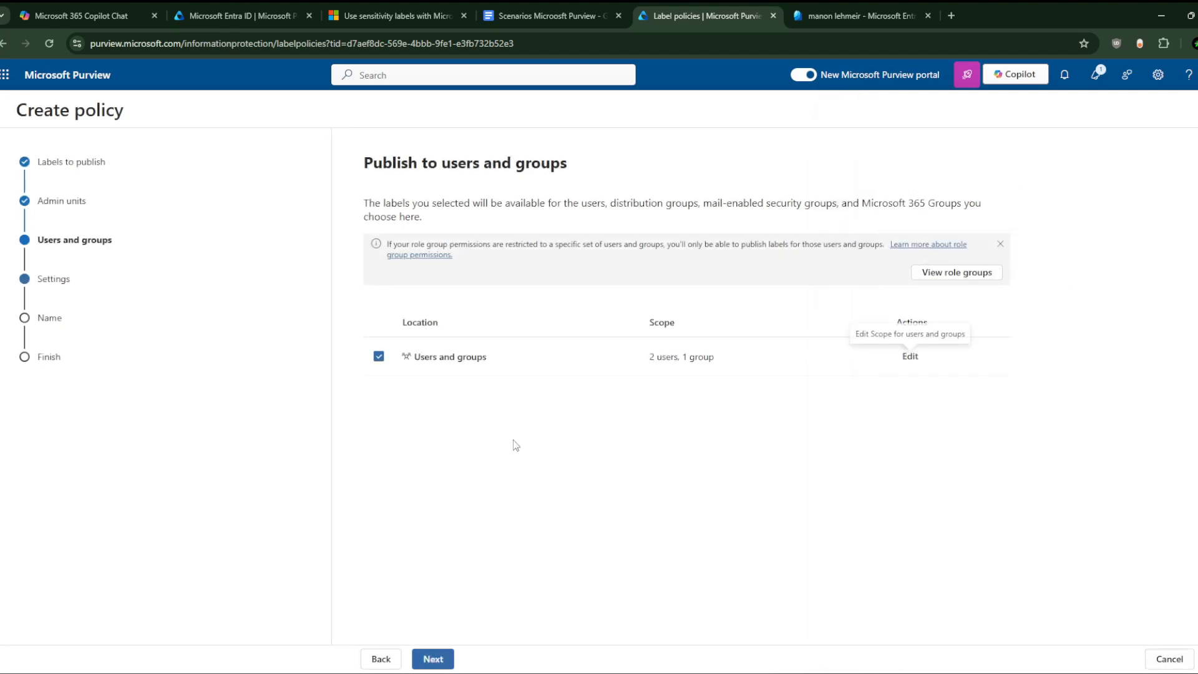
Step: On Policy settings, require a justification to remove a label or lower its classification
{"action": "left_click", "coordinate": [433, 658]}
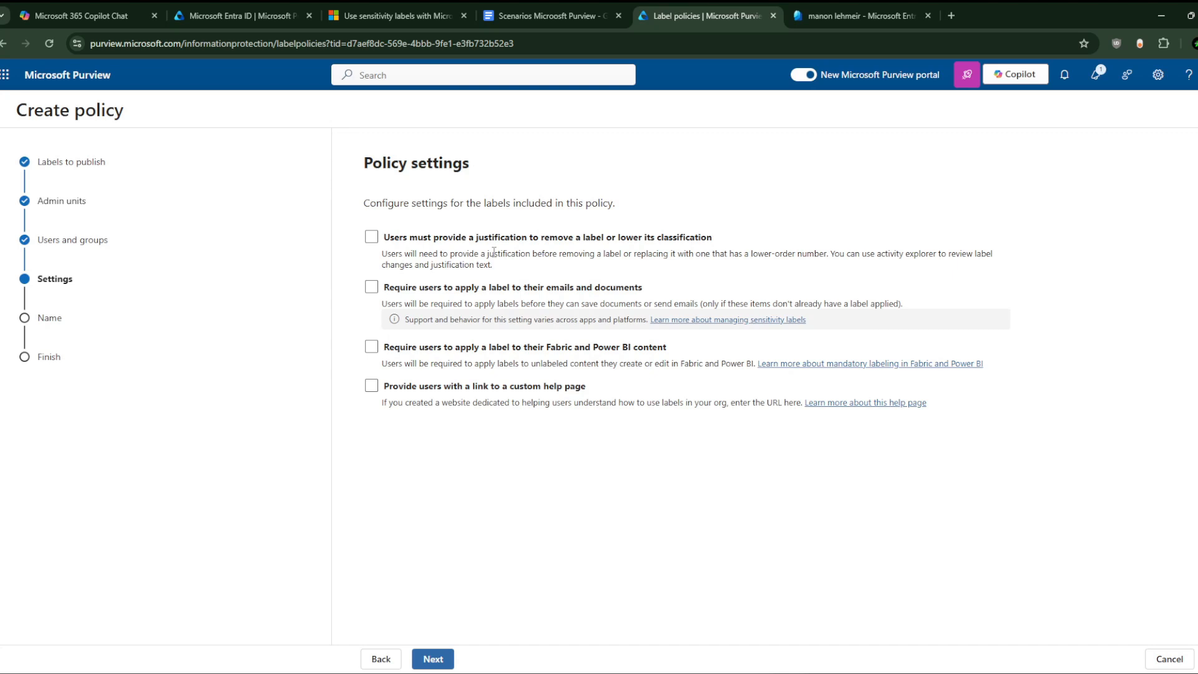
{"action": "left_click", "coordinate": [372, 238]}
Step: Require users to label emails and documents, leaving documents with no default label
{"action": "left_click", "coordinate": [372, 288]}
{"action": "left_click", "coordinate": [435, 658]}
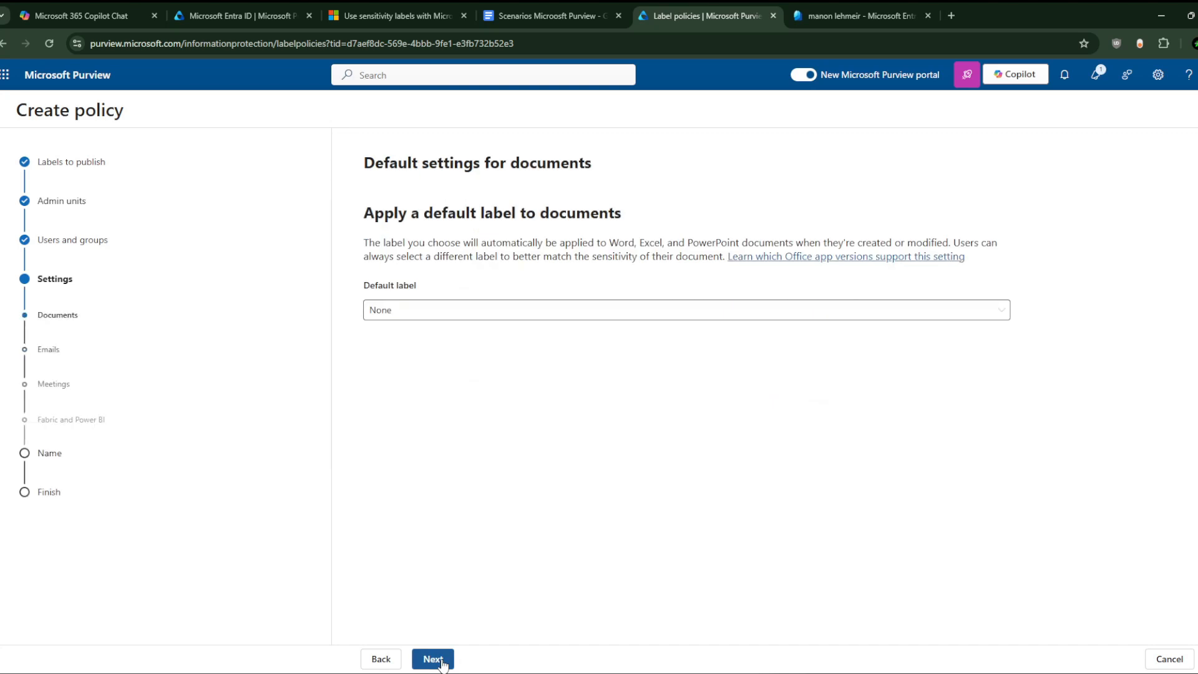
{"action": "left_click", "coordinate": [489, 312]}
{"action": "left_click", "coordinate": [472, 330]}
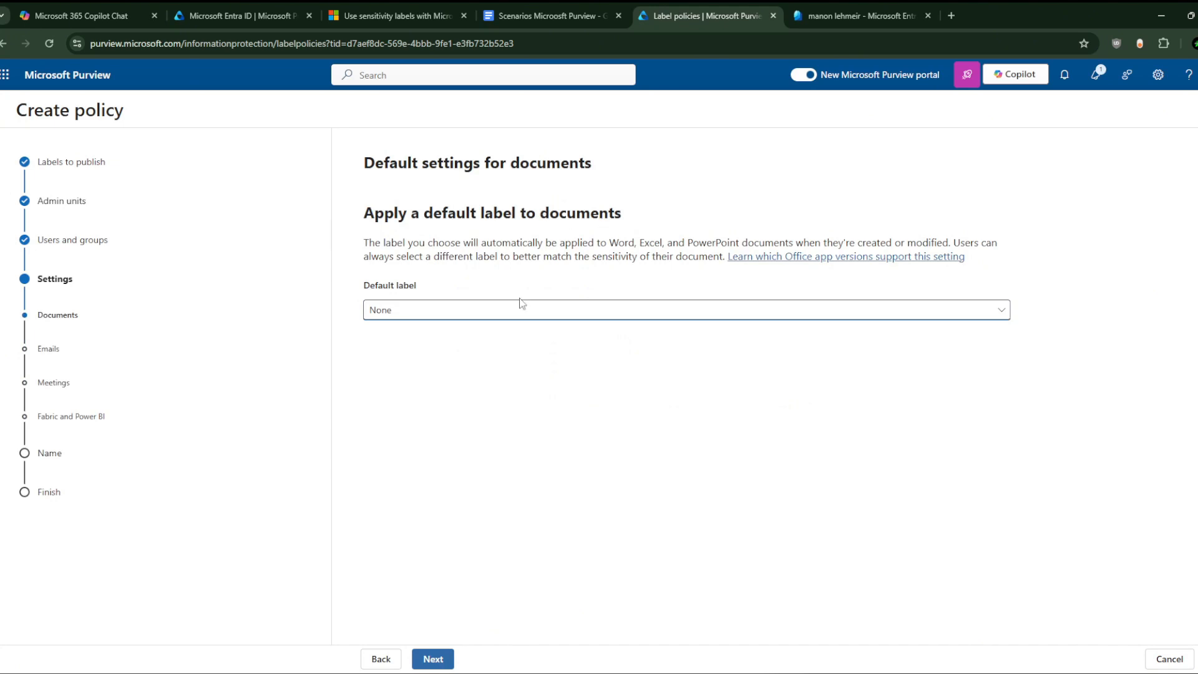
Step: Keep emails' default as Same as document and inherit the highest-priority attachment label
{"action": "left_click", "coordinate": [437, 656]}
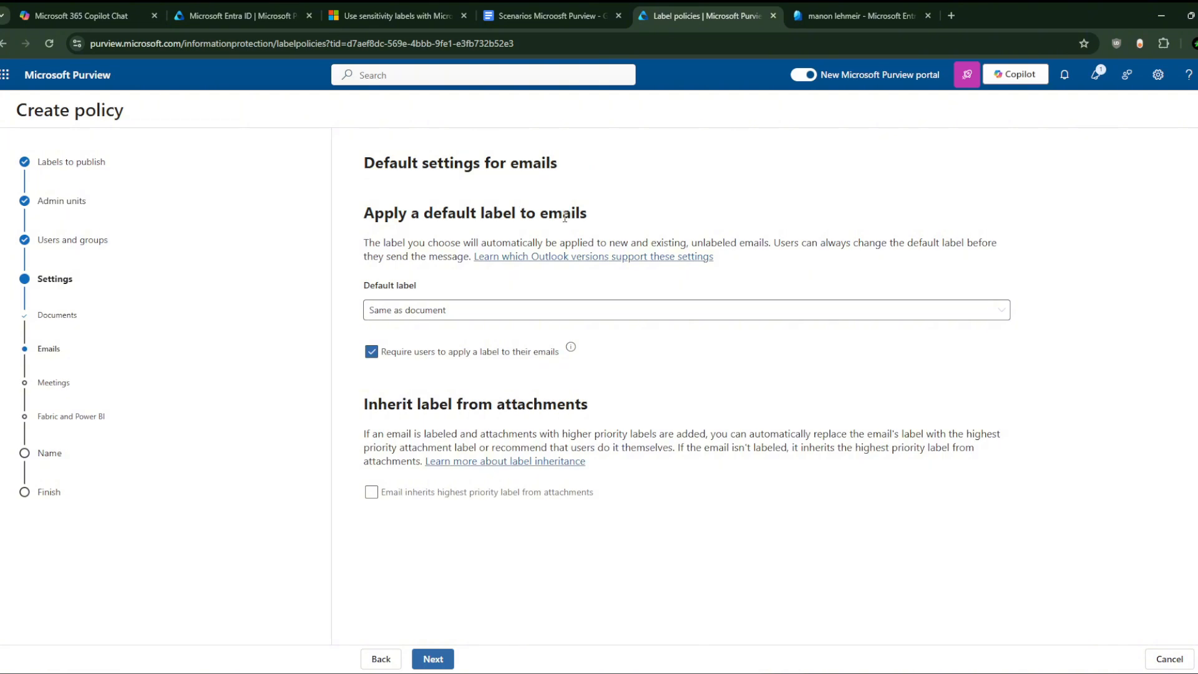
{"action": "left_click", "coordinate": [471, 316]}
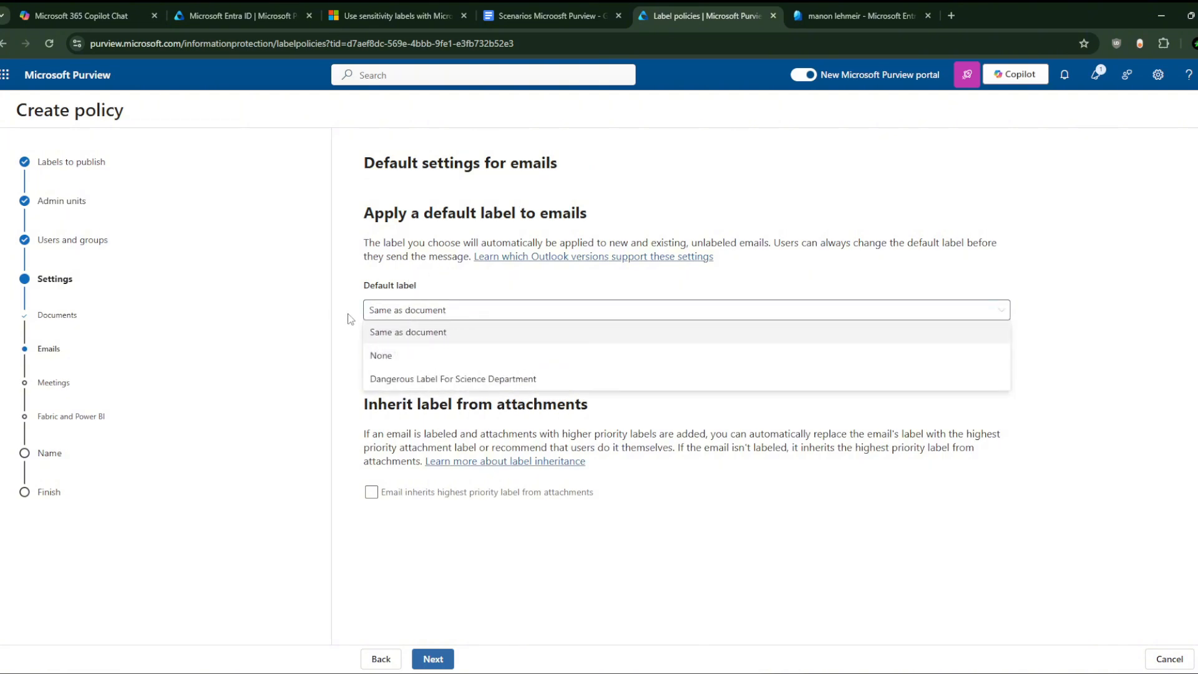
{"action": "left_click", "coordinate": [352, 329]}
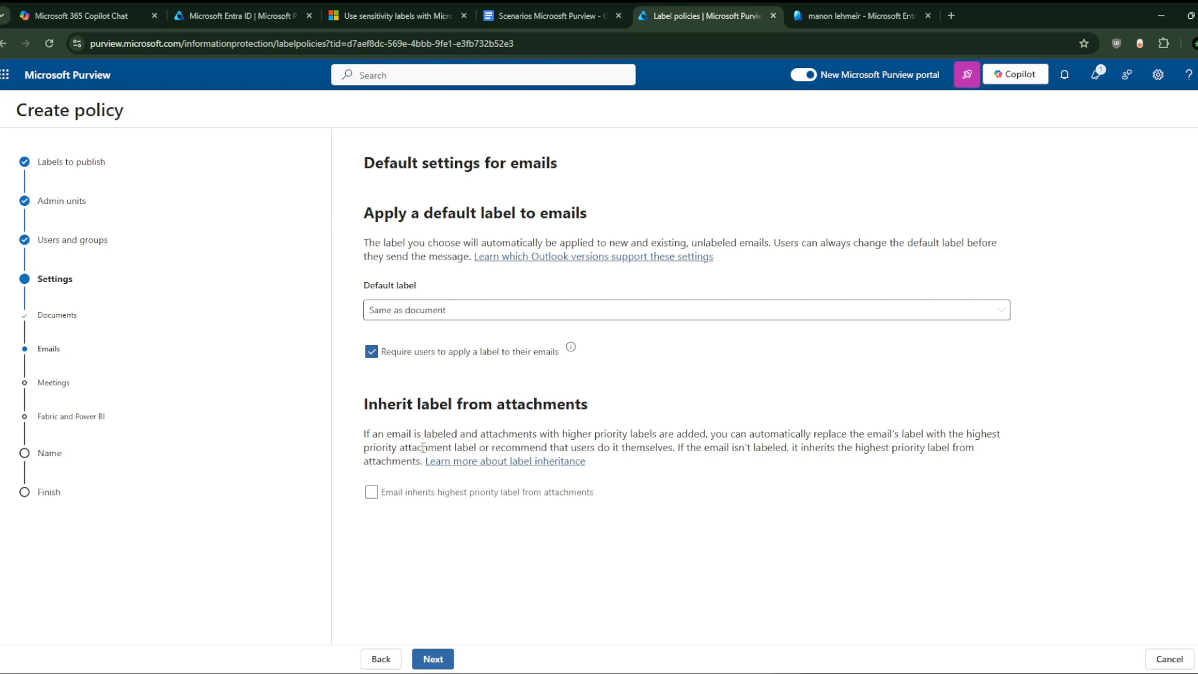
{"action": "left_click", "coordinate": [372, 494]}
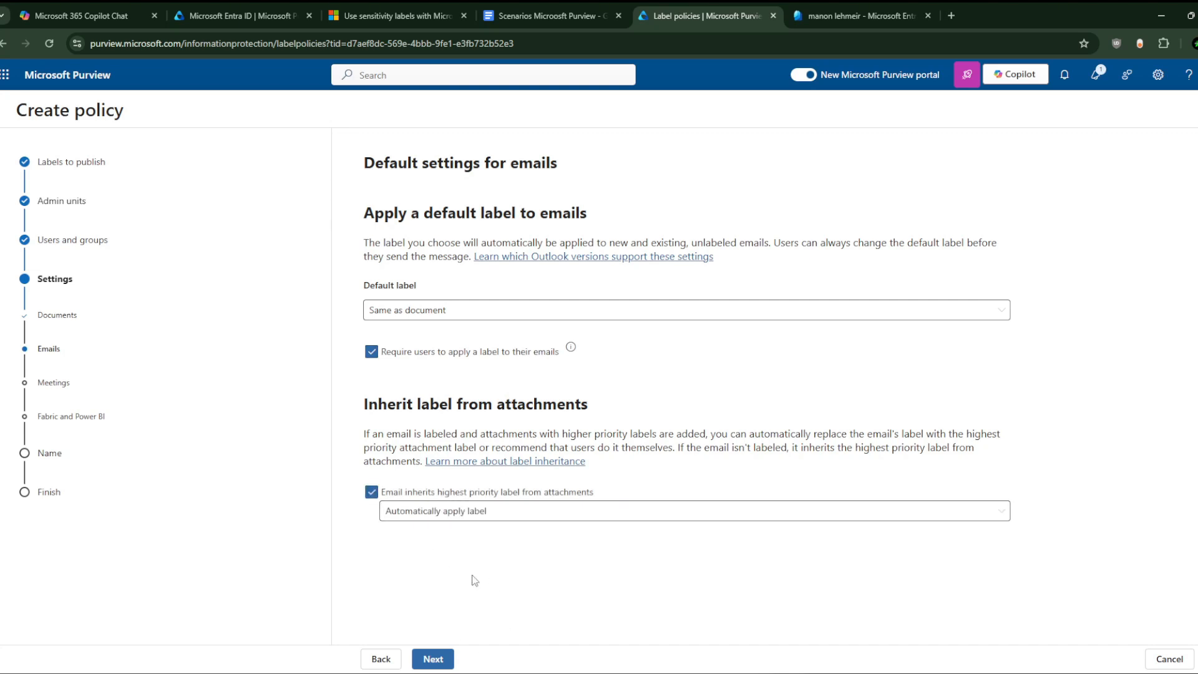
Step: Leave meetings and Fabric and Power BI with no default label and reach naming
{"action": "left_click", "coordinate": [435, 661]}
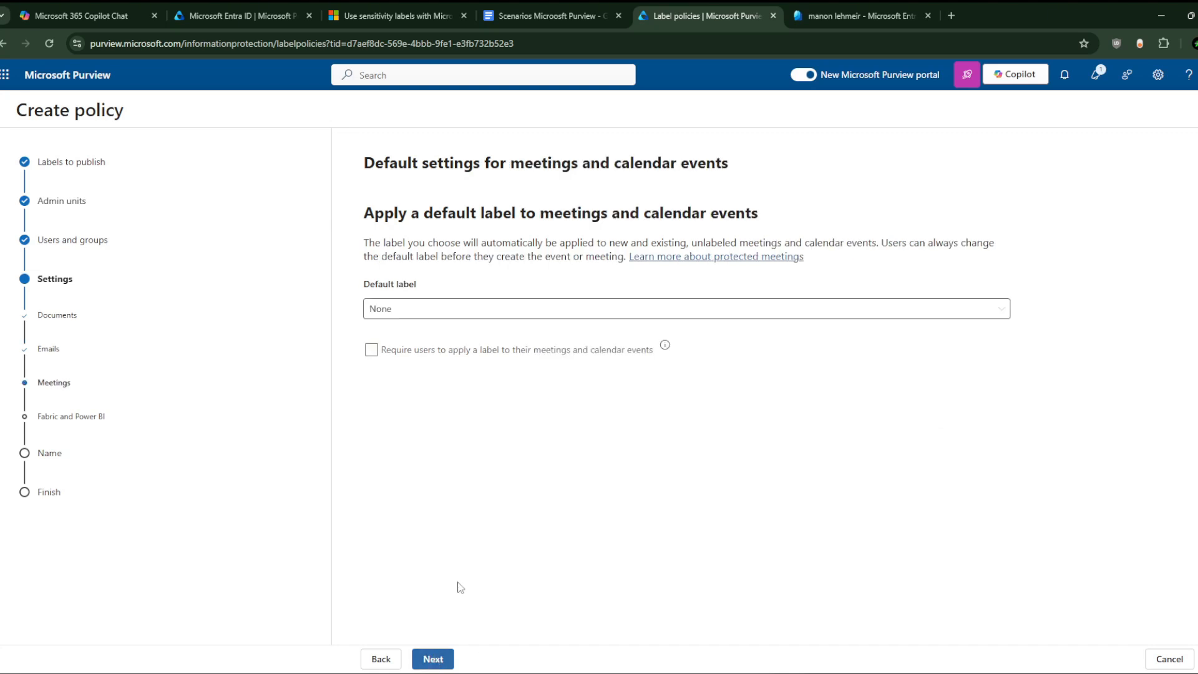
{"action": "left_click", "coordinate": [467, 312]}
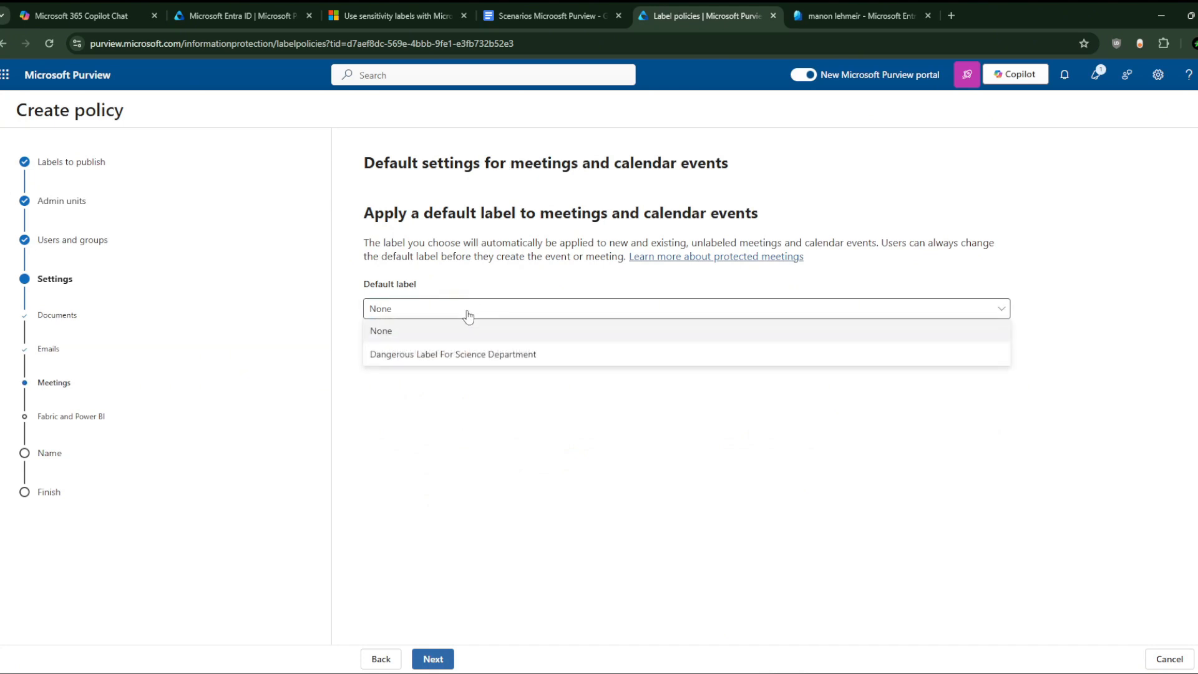
{"action": "left_click", "coordinate": [467, 315]}
{"action": "left_click", "coordinate": [471, 315]}
{"action": "left_click", "coordinate": [473, 315]}
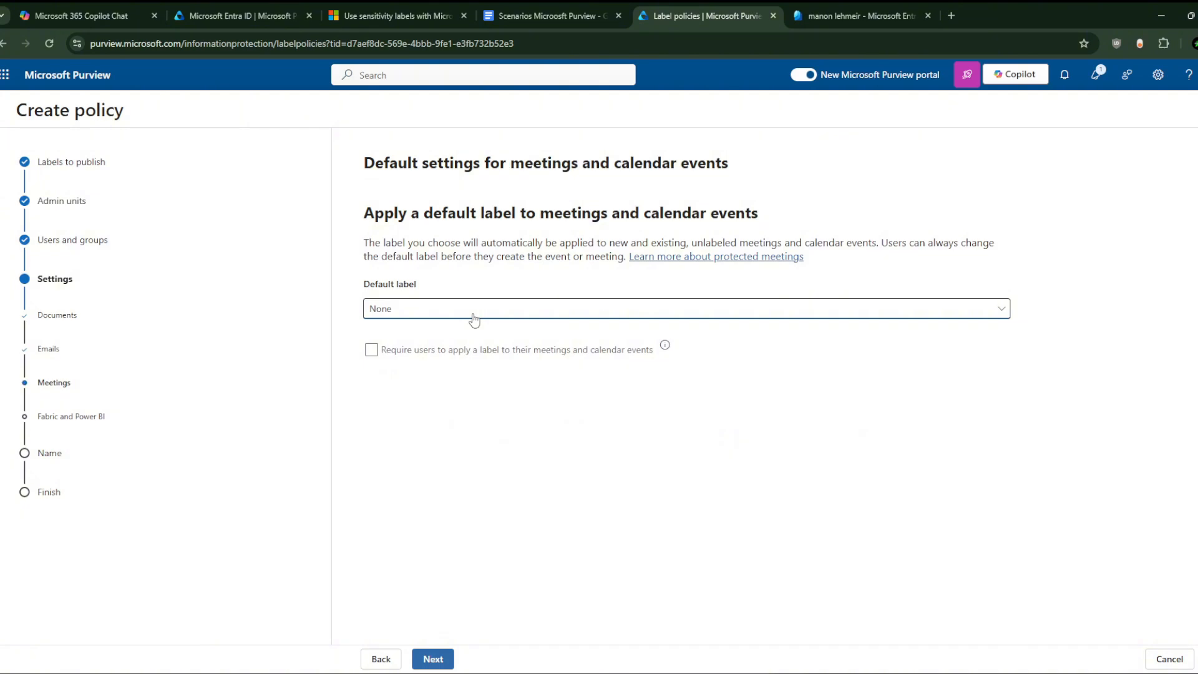
{"action": "left_click", "coordinate": [432, 659]}
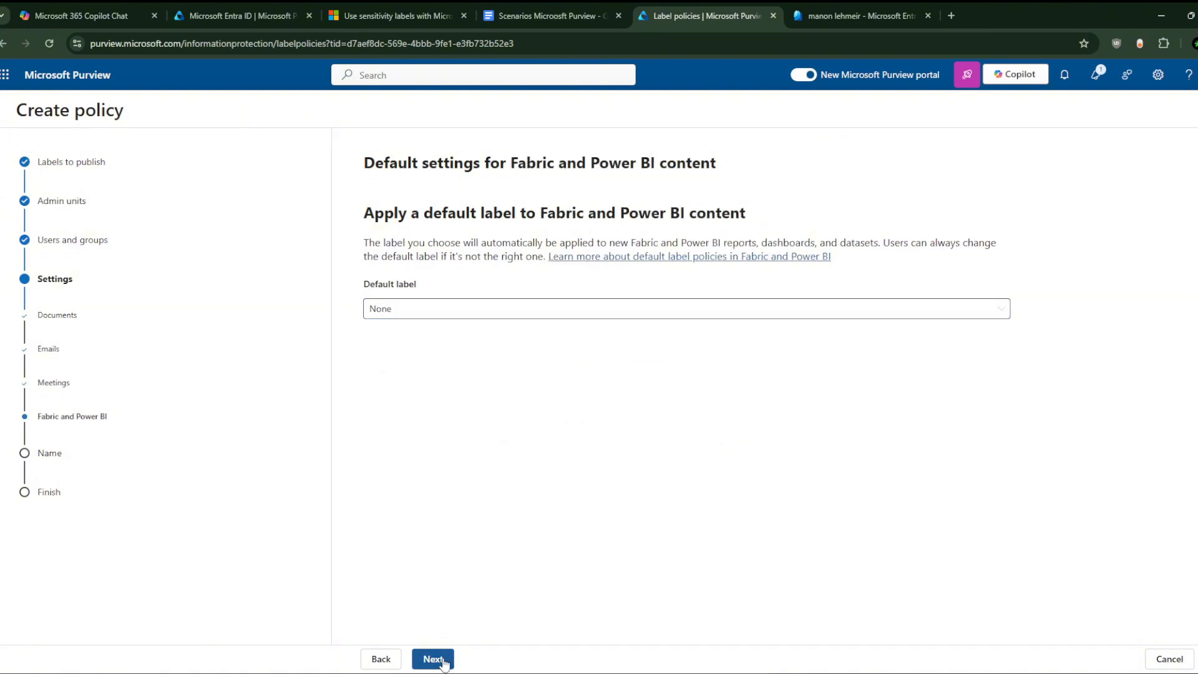
{"action": "left_click", "coordinate": [443, 661]}
{"action": "left_click", "coordinate": [444, 663]}
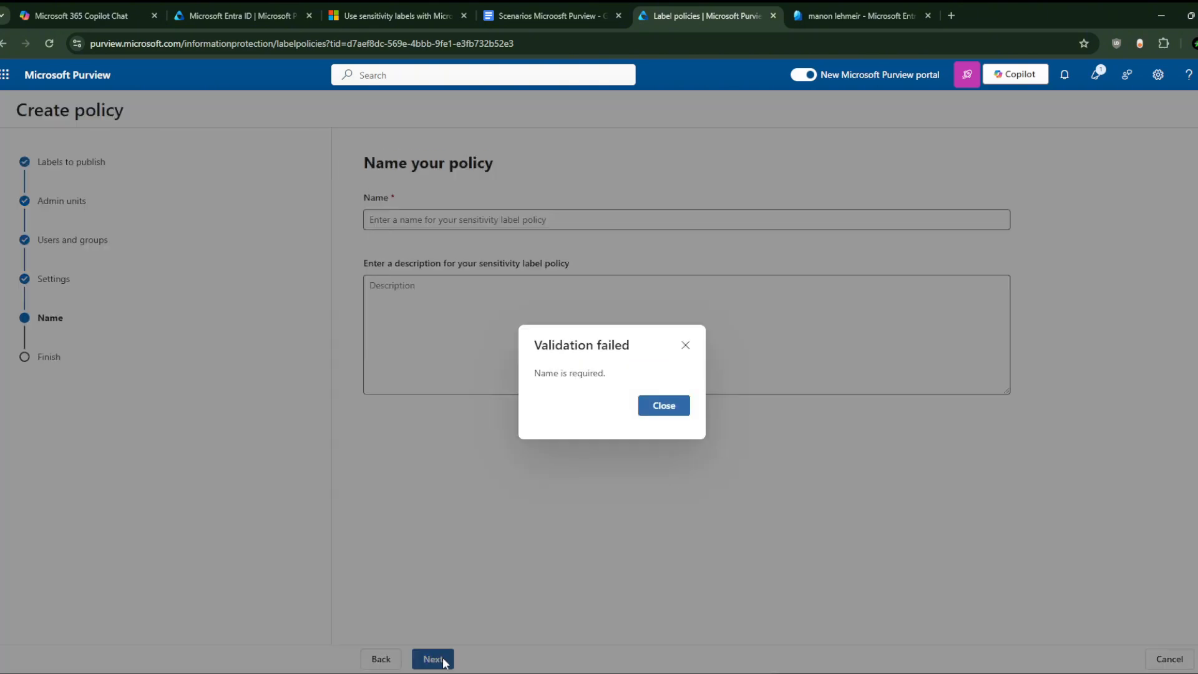
Step: Name the policy 'Dangerous Label Policy for Scientist'
{"action": "left_click", "coordinate": [684, 343]}
{"action": "left_click", "coordinate": [487, 223]}
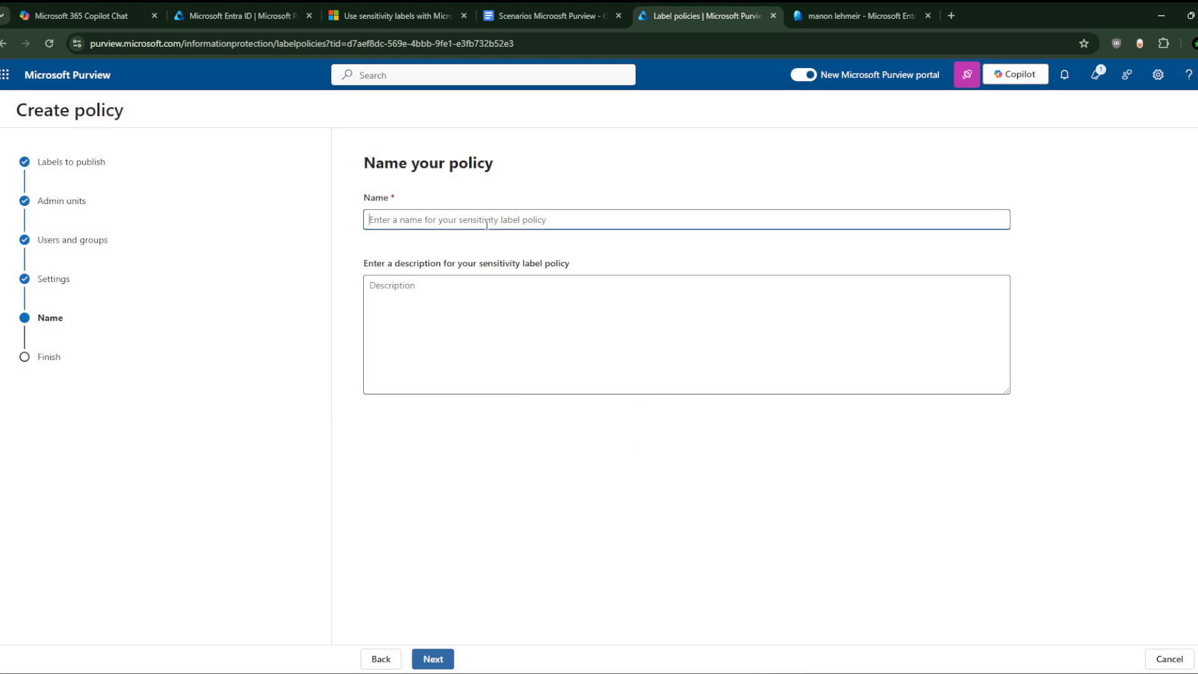
{"action": "type", "text": "D"}
{"action": "key", "text": "Tab"}
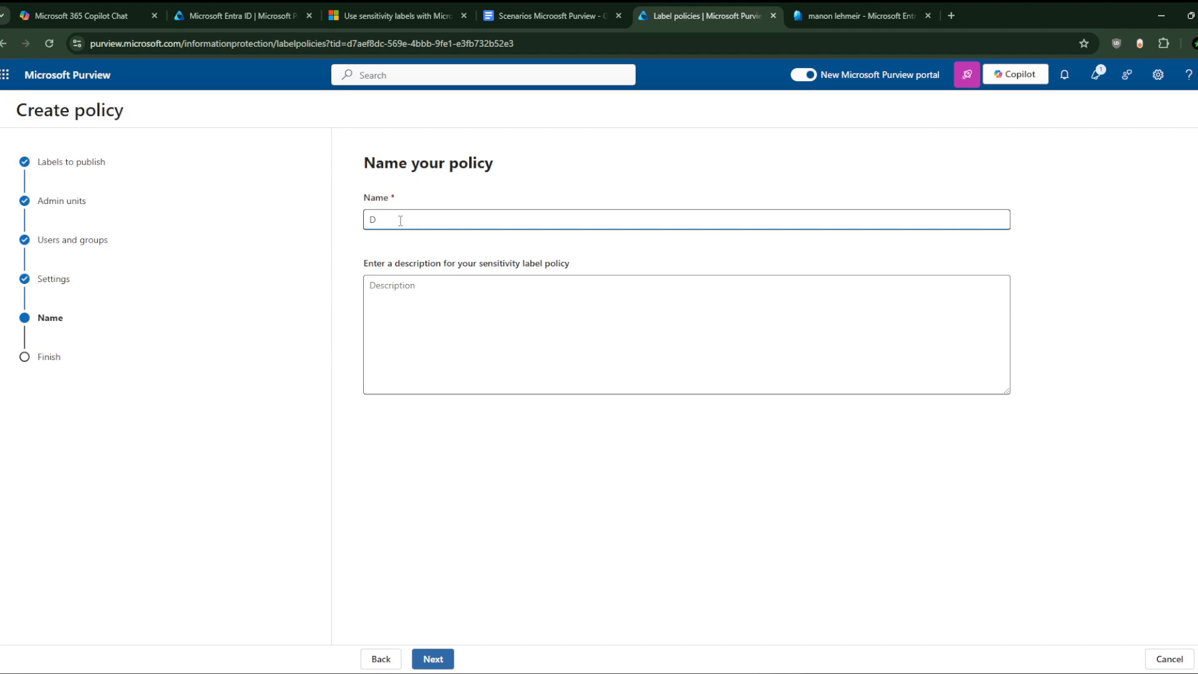
{"action": "type", "text": "anegrous"}
{"action": "key", "text": "BackSpace"}
{"action": "key", "text": "BackSpace"}
{"action": "key", "text": "BackSpace"}
{"action": "key", "text": "BackSpace"}
{"action": "key", "text": "BackSpace"}
{"action": "key", "text": "BackSpace"}
{"action": "type", "text": "gerousLabe"}
{"action": "key", "text": "Left"}
{"action": "key", "text": "Left"}
{"action": "key", "text": "Right"}
{"action": "key", "text": "Right"}
{"action": "key", "text": "Right"}
{"action": "key", "text": "Right"}
{"action": "type", "text": "k"}
{"action": "key", "text": "BackSpace"}
{"action": "type", "text": "l Policiy"}
{"action": "key", "text": "BackSpace"}
{"action": "key", "text": "BackSpace"}
{"action": "key", "text": "BackSpace"}
{"action": "key", "text": "BackSpace"}
{"action": "type", "text": "cy for Scientist"}
{"action": "left_click", "coordinate": [468, 339]}
Step: Submit the new policy and return to the label policies list
{"action": "left_click", "coordinate": [437, 660]}
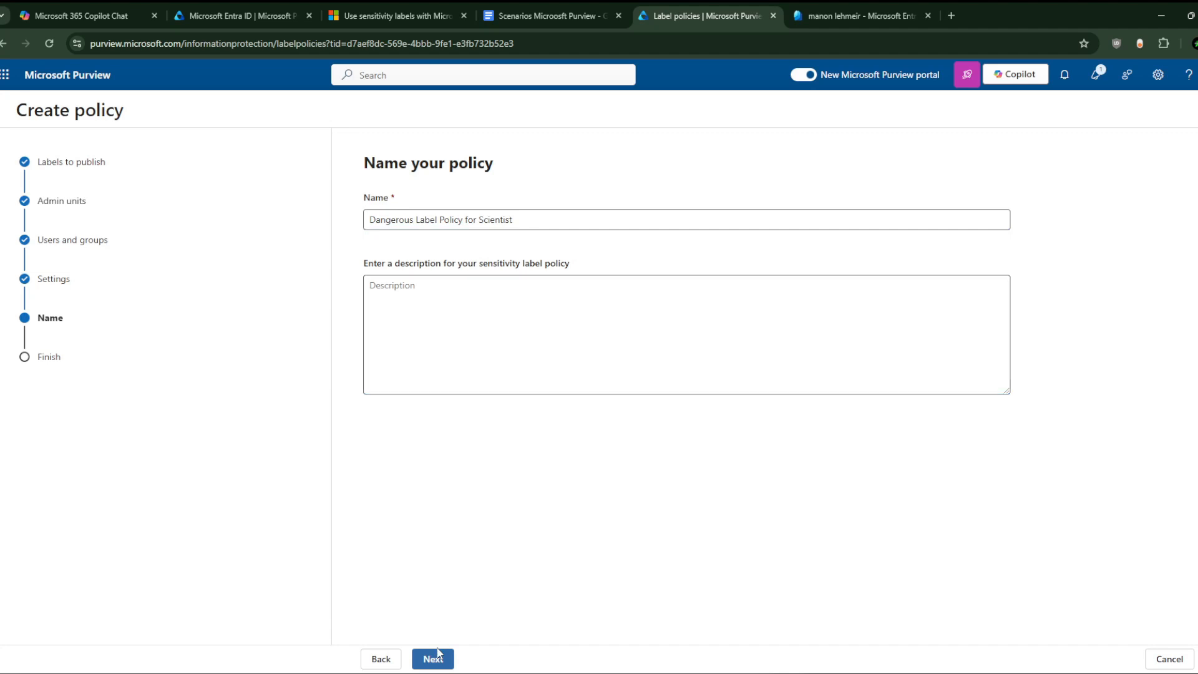
{"action": "left_click", "coordinate": [437, 659]}
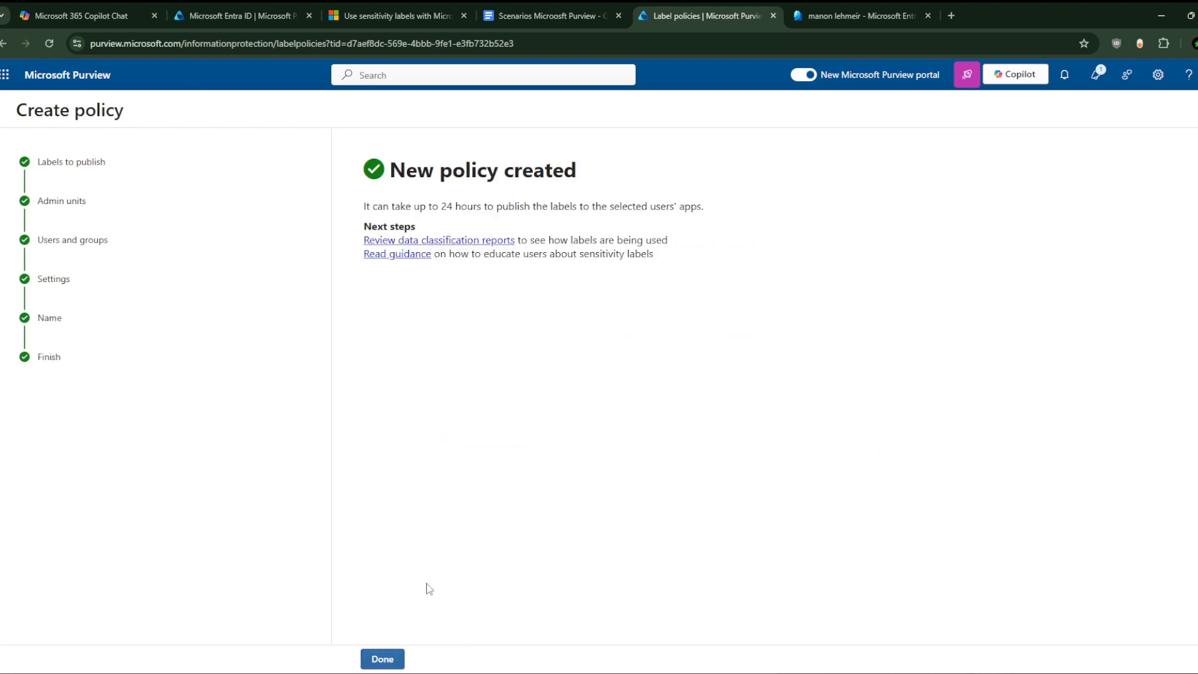
{"action": "left_click", "coordinate": [391, 659]}
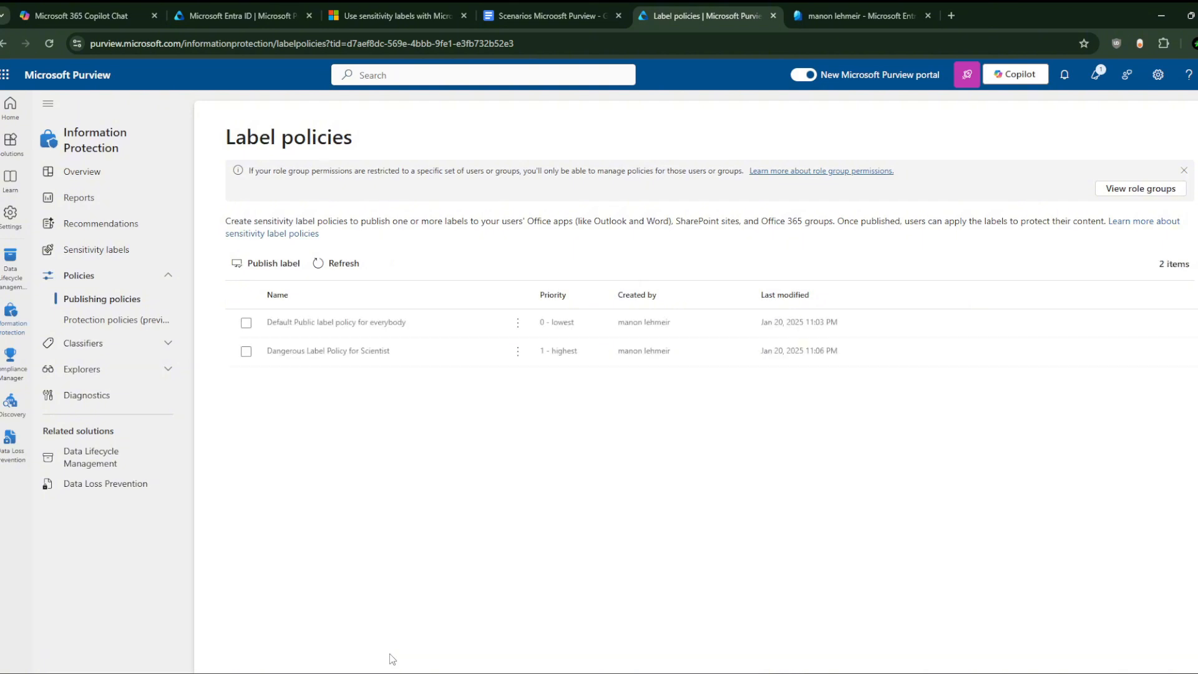
Step: Switch to the Scenarios Microsoft Purview document and scroll through sections 2 and 3
{"action": "left_click", "coordinate": [562, 2]}
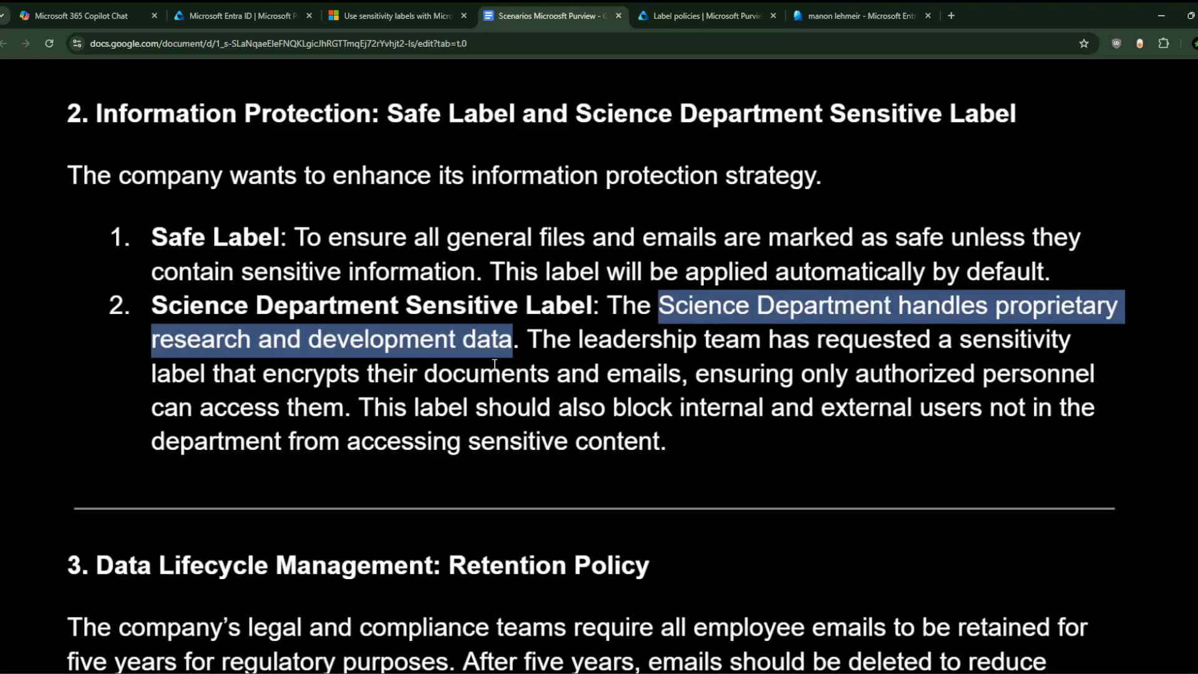
{"action": "scroll", "coordinate": [494, 363], "scroll_direction": "down", "scroll_amount": 5}
{"action": "scroll", "coordinate": [494, 363], "scroll_direction": "up", "scroll_amount": 2}
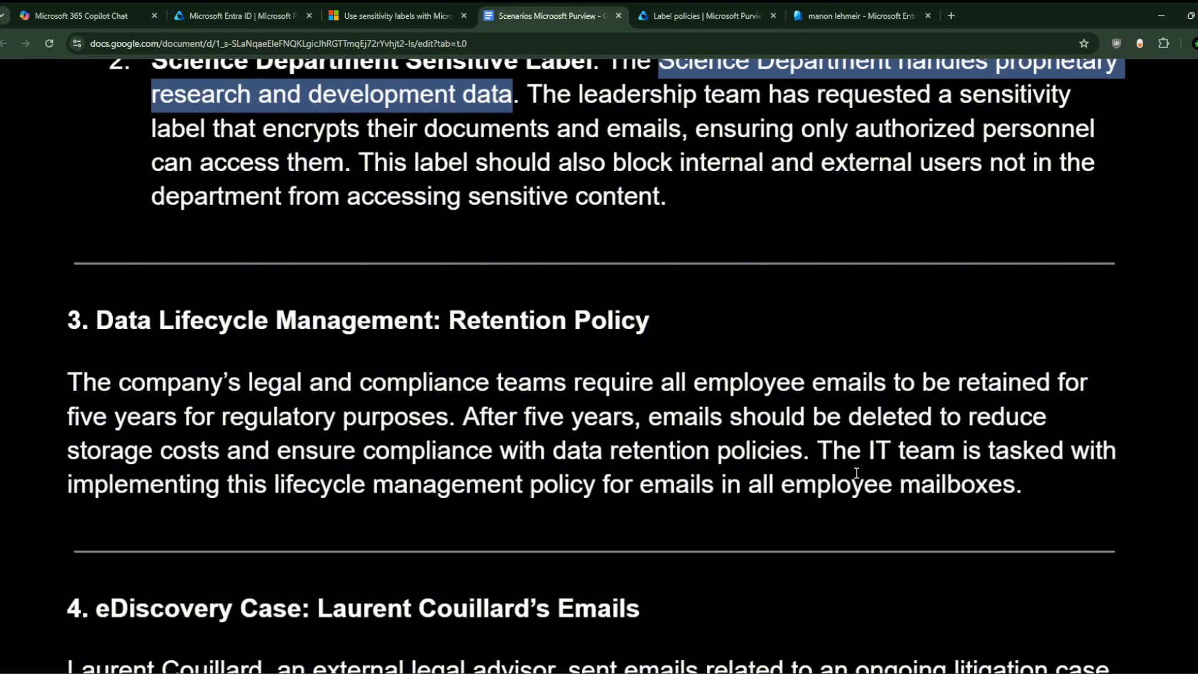
Step: Close the Entra ID roles and sensitivity-label help tabs, move Label policies second, view assigned roles
{"action": "left_click", "coordinate": [250, 2]}
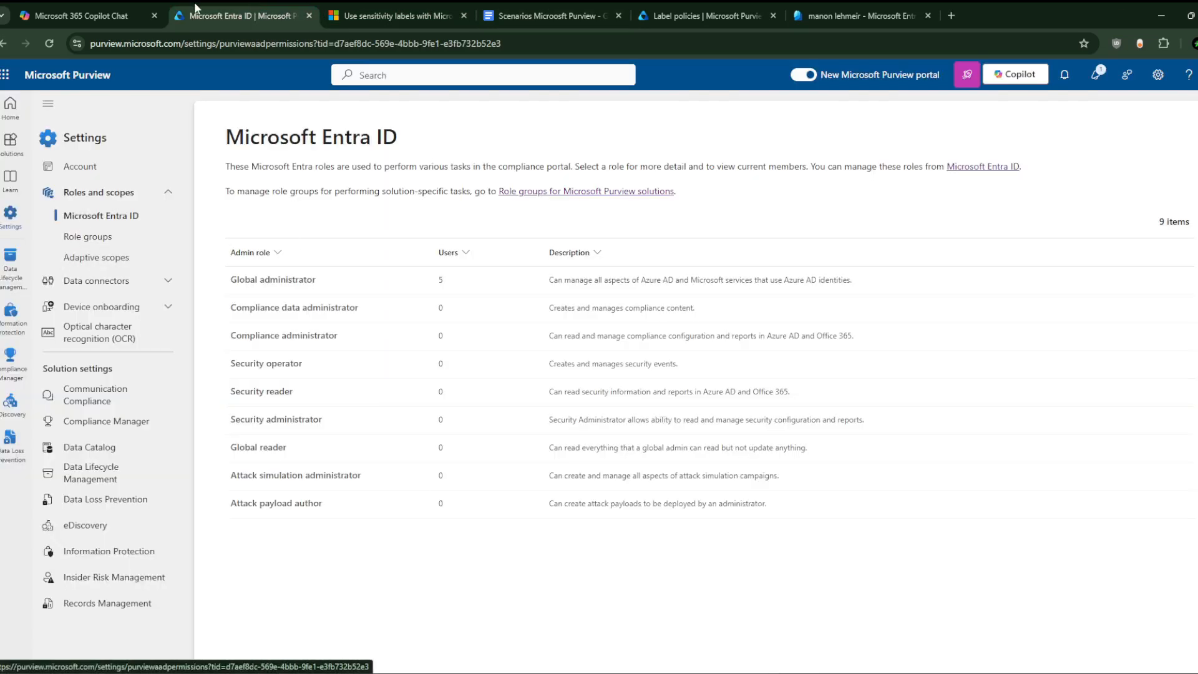
{"action": "left_click", "coordinate": [307, 16]}
{"action": "left_click_drag", "start_coordinate": [581, 3], "coordinate": [273, 3]}
{"action": "left_click", "coordinate": [463, 15]}
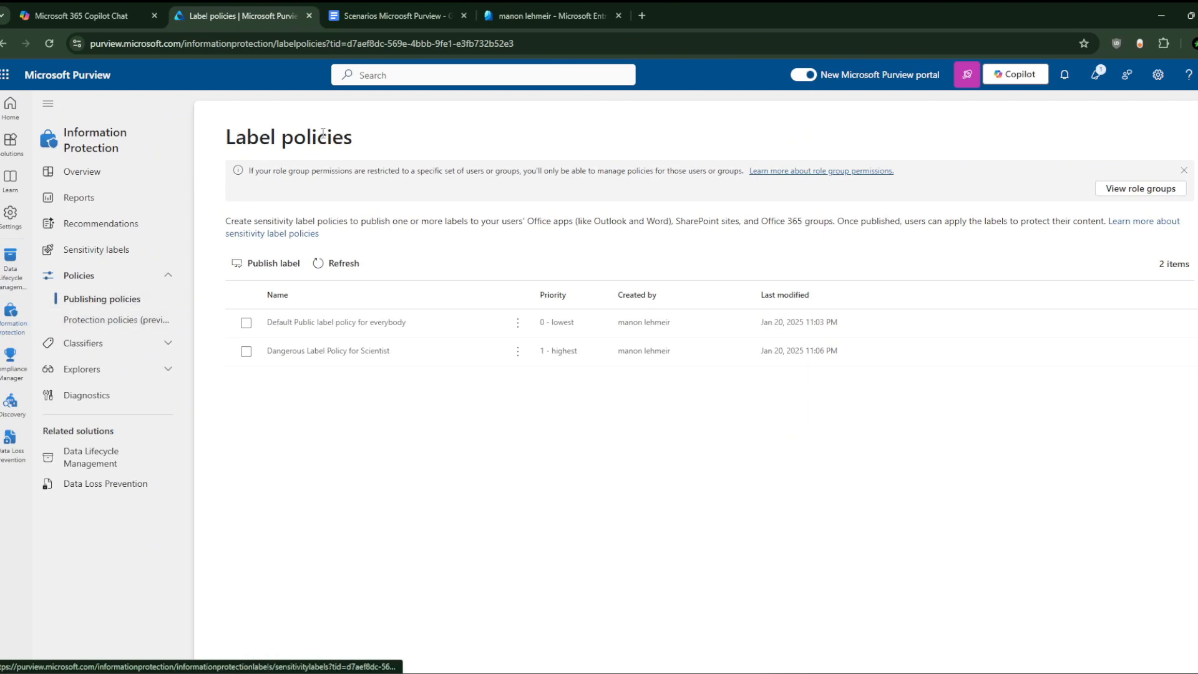
{"action": "left_click", "coordinate": [549, 15]}
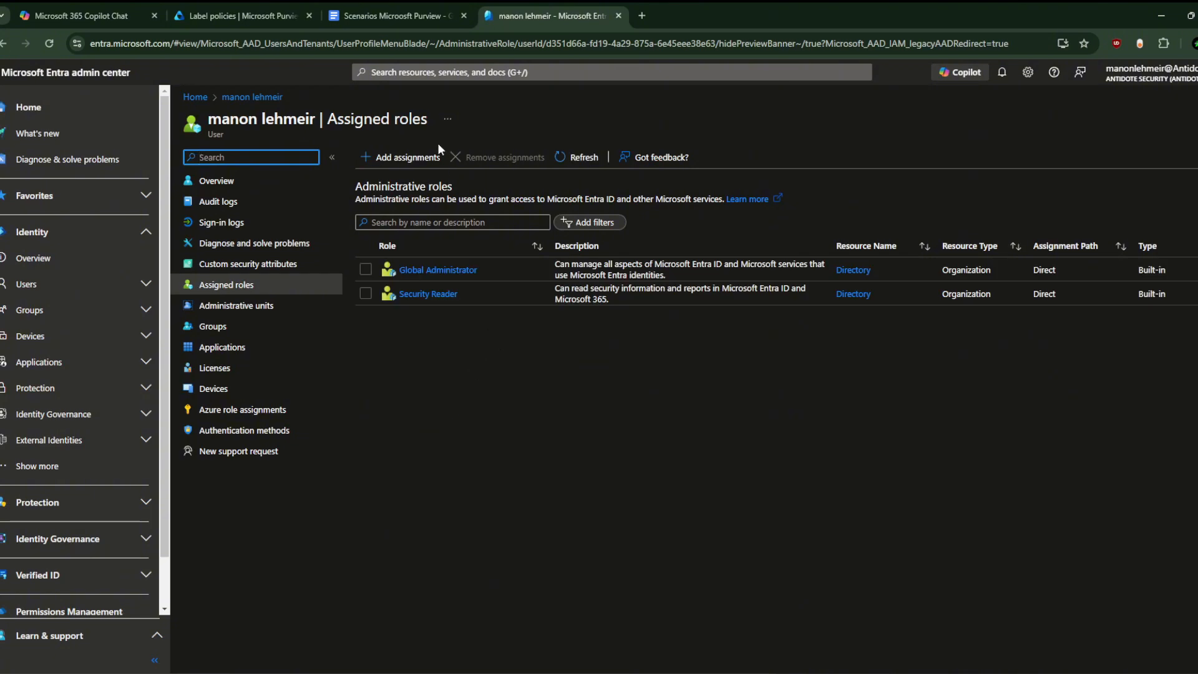
Step: Search 'compliance', add Compliance Administrator and Compliance Data Administrator roles, then reload the page
{"action": "left_click", "coordinate": [400, 158]}
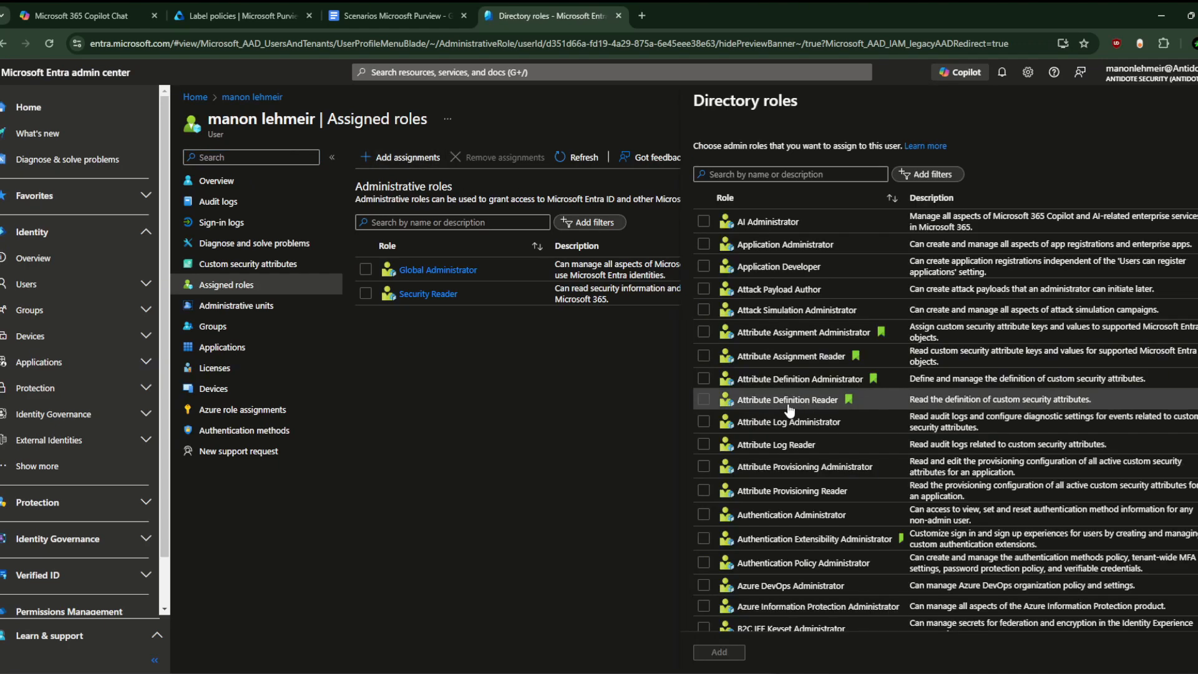
{"action": "scroll", "coordinate": [798, 399], "scroll_direction": "down", "scroll_amount": 3}
{"action": "scroll", "coordinate": [799, 399], "scroll_direction": "up", "scroll_amount": 3}
{"action": "left_click", "coordinate": [766, 175]}
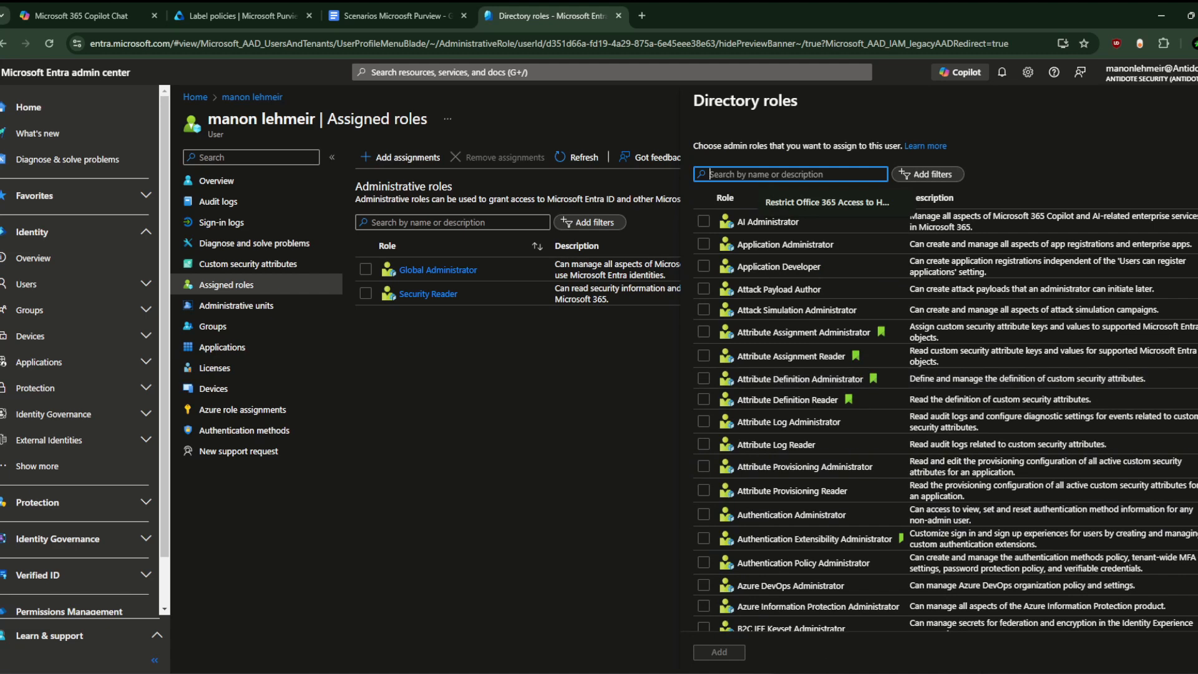
{"action": "left_click", "coordinate": [824, 673]}
{"action": "key", "text": "alt+Tab"}
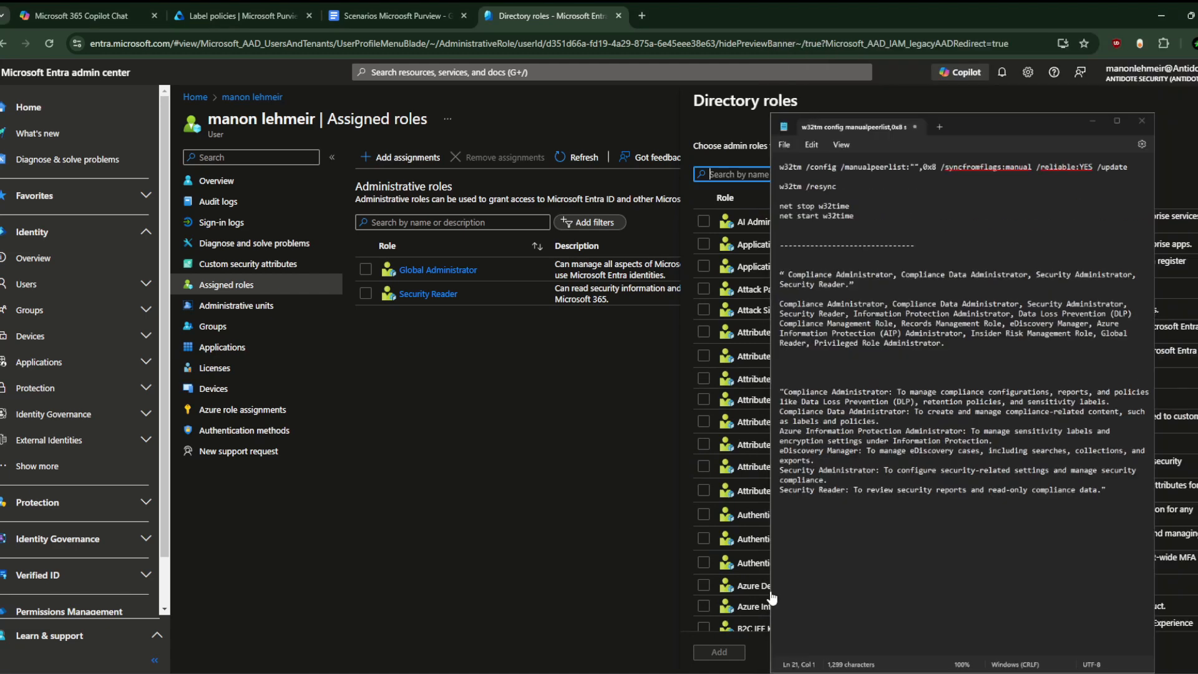
{"action": "type", "text": "compliance"}
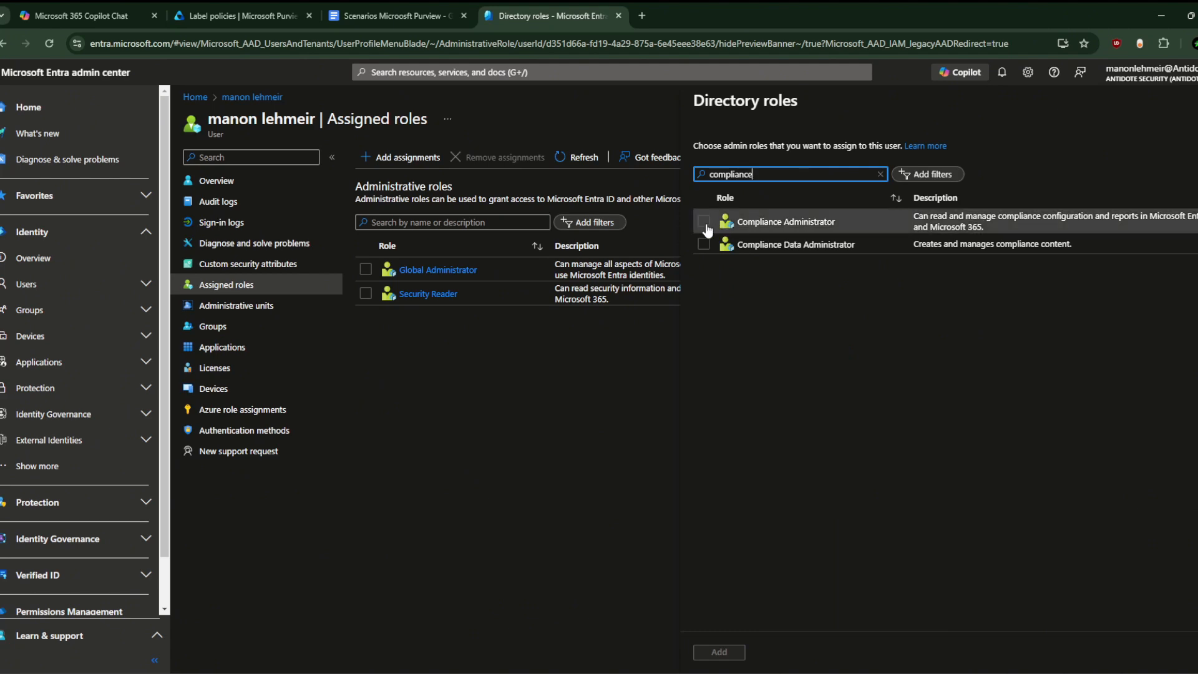
{"action": "left_click", "coordinate": [704, 221]}
{"action": "left_click", "coordinate": [703, 244]}
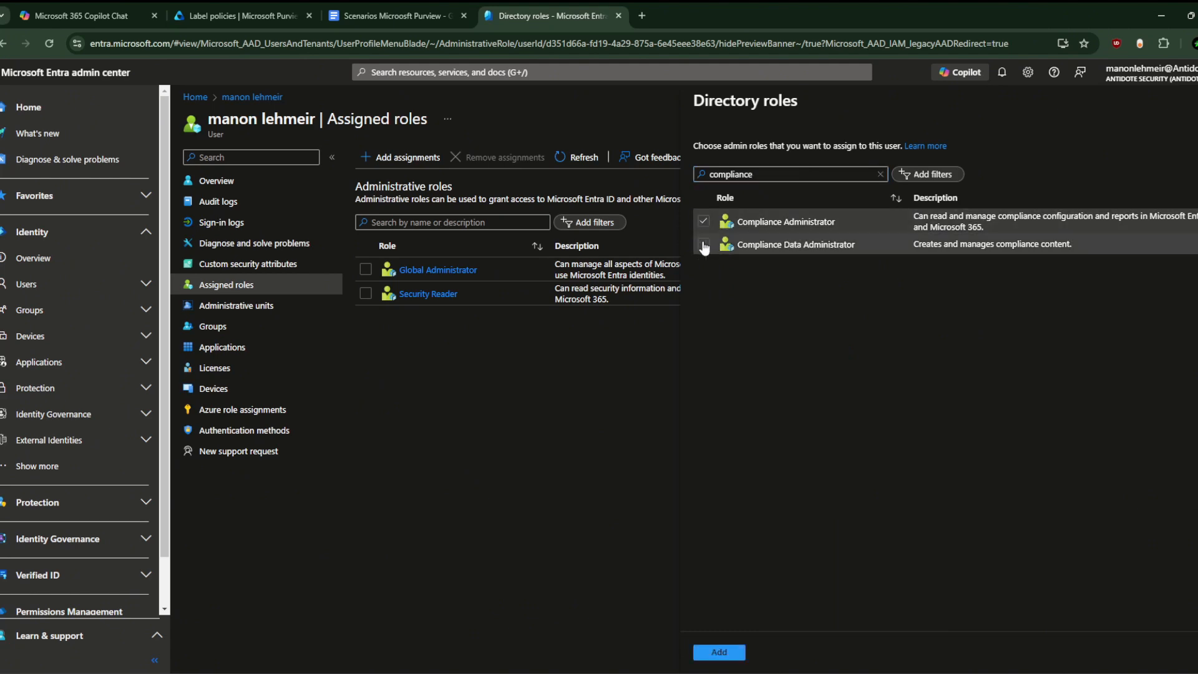
{"action": "left_click", "coordinate": [721, 653]}
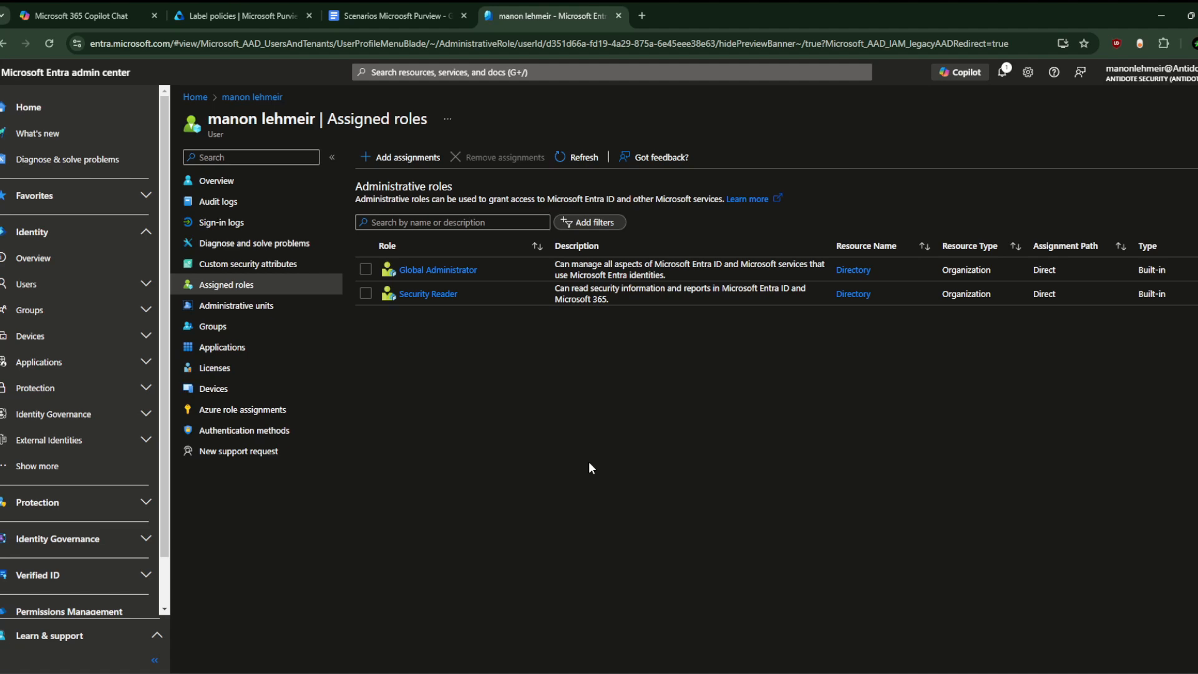
{"action": "key", "text": "F5"}
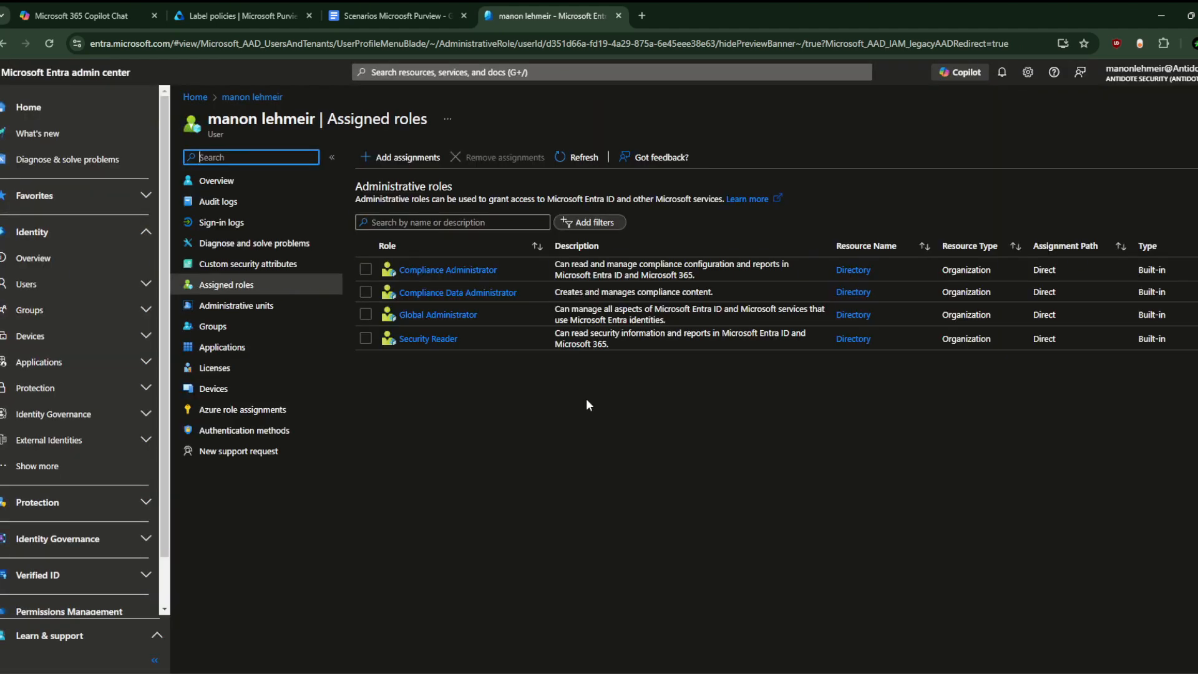
Step: Search 'azure' and assign the Azure Information Protection Administrator role
{"action": "left_click", "coordinate": [402, 157]}
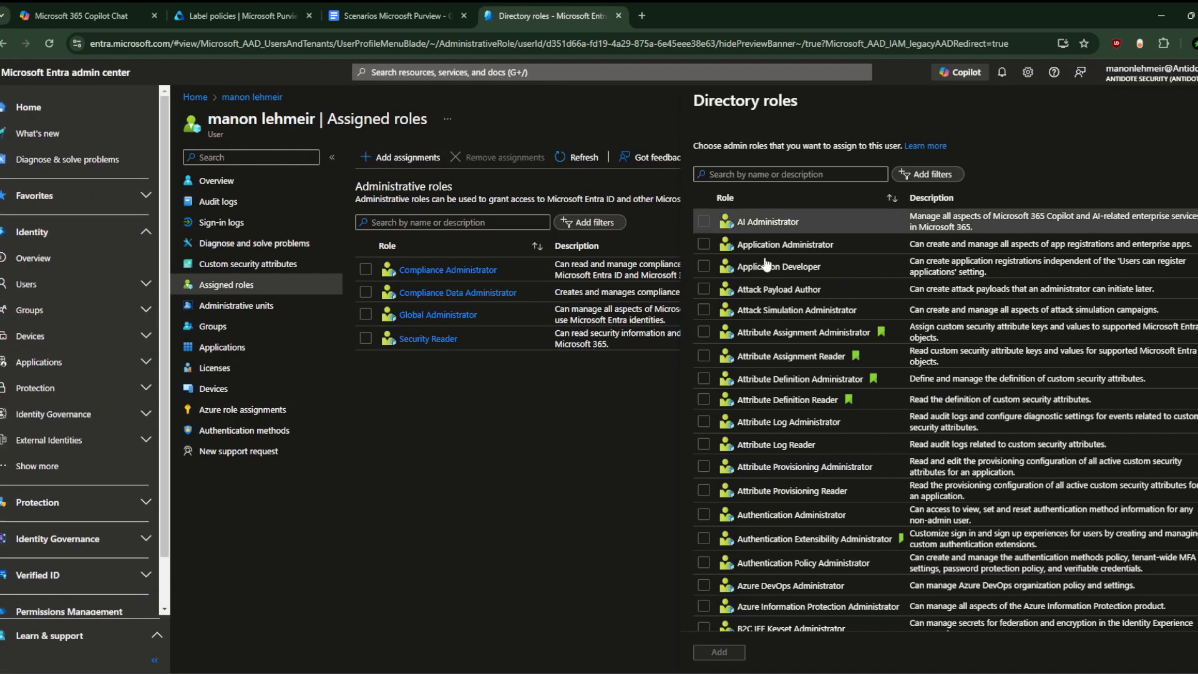
{"action": "left_click", "coordinate": [748, 173]}
{"action": "key", "text": "alt+Tab"}
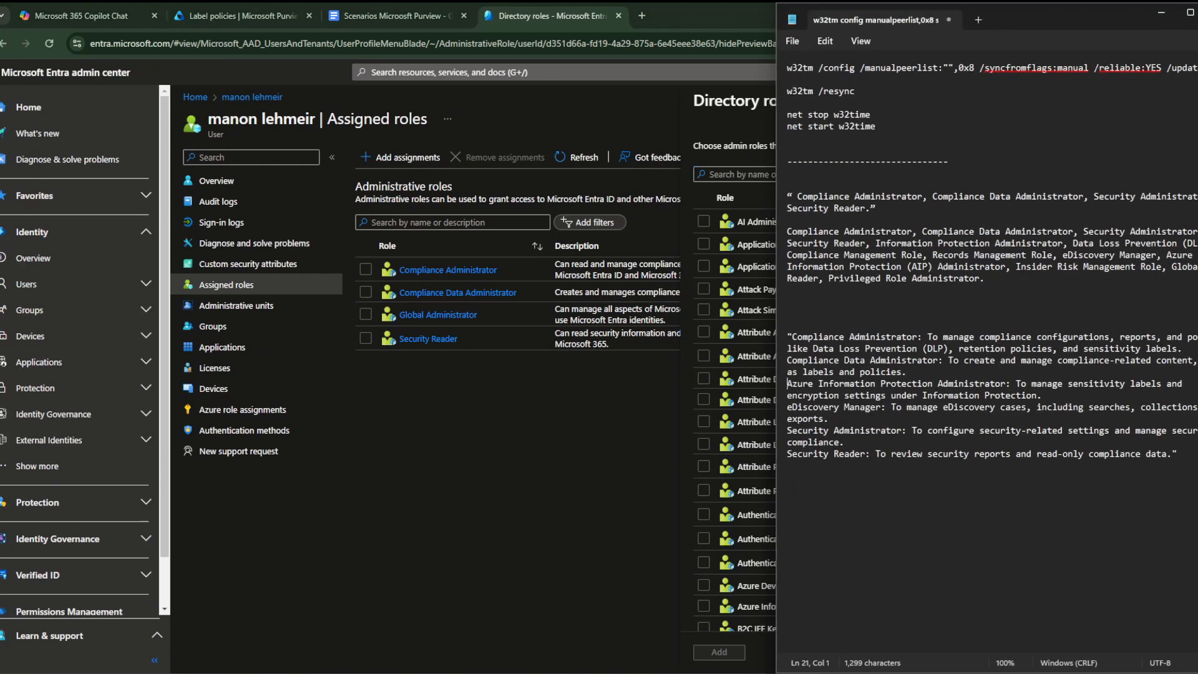
{"action": "key", "text": "alt+Tab"}
{"action": "type", "text": "azure"}
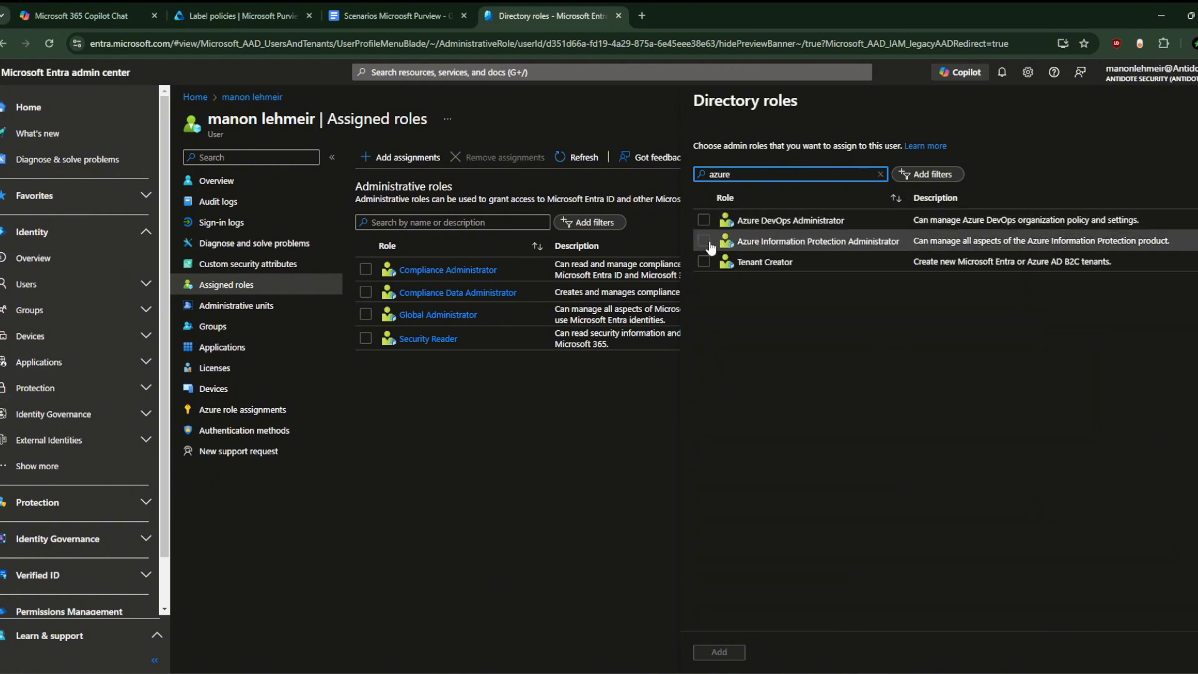
{"action": "left_click", "coordinate": [703, 240]}
{"action": "left_click", "coordinate": [717, 651]}
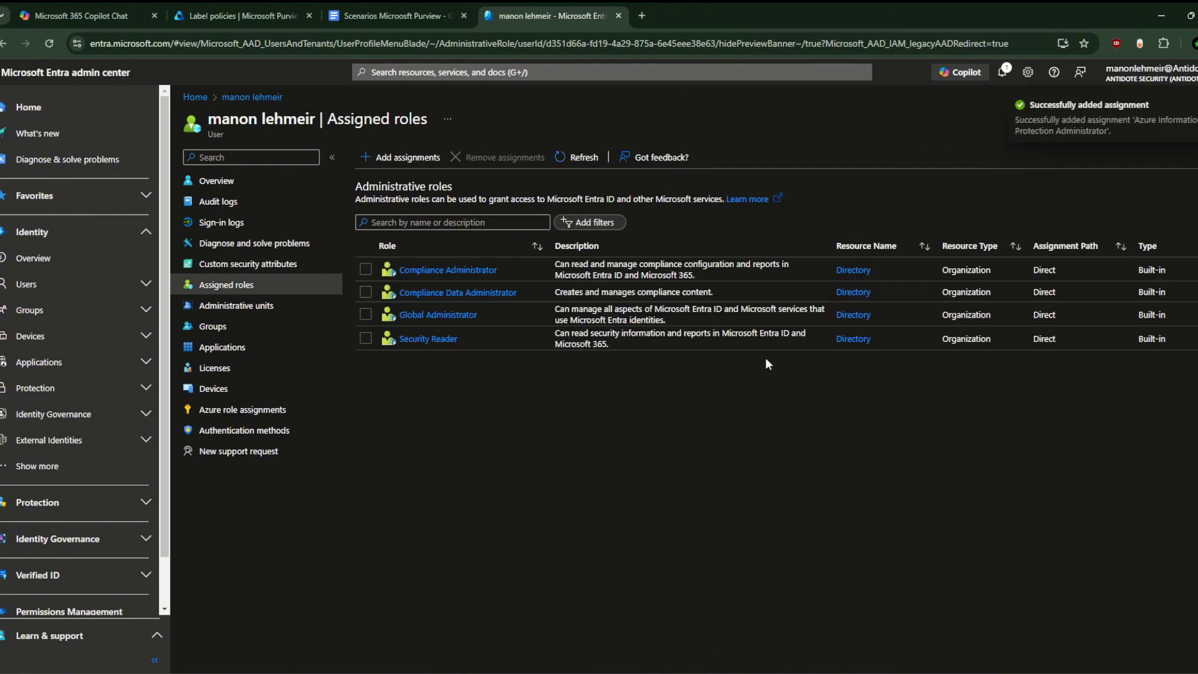
Step: Search 'security', select Security Administrator and assign it to the user
{"action": "left_click", "coordinate": [403, 157]}
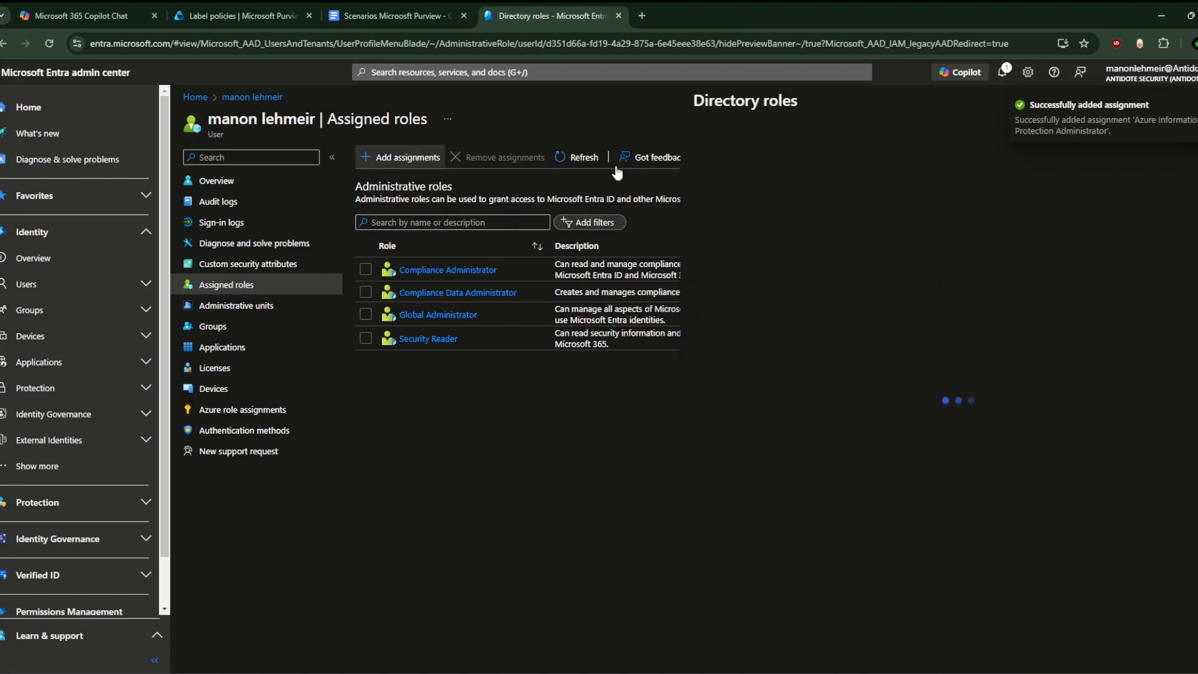
{"action": "mouse_move", "coordinate": [782, 672]}
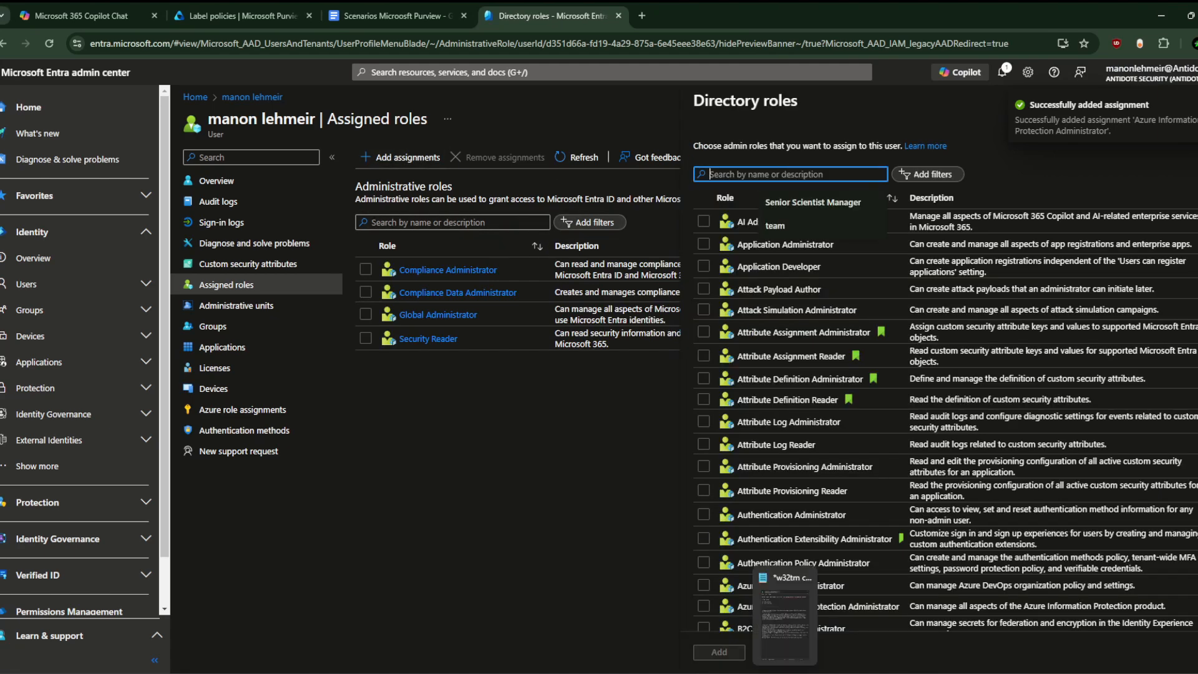
{"action": "left_click", "coordinate": [804, 609]}
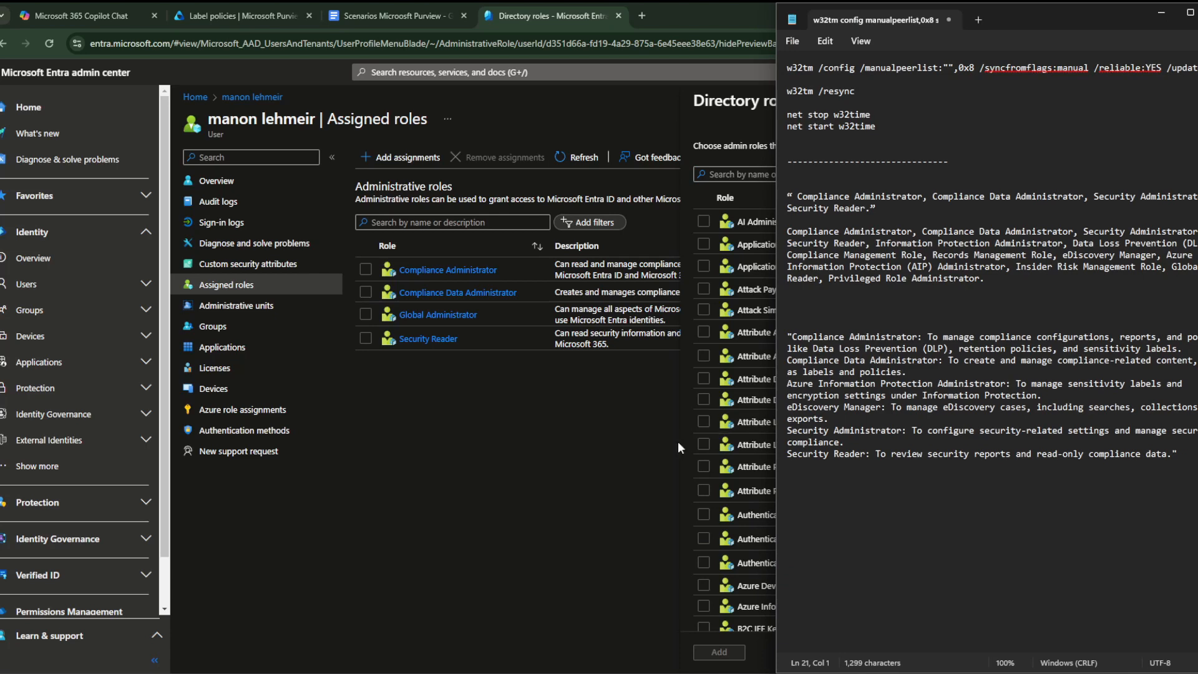
{"action": "left_click", "coordinate": [746, 176]}
{"action": "type", "text": "security"}
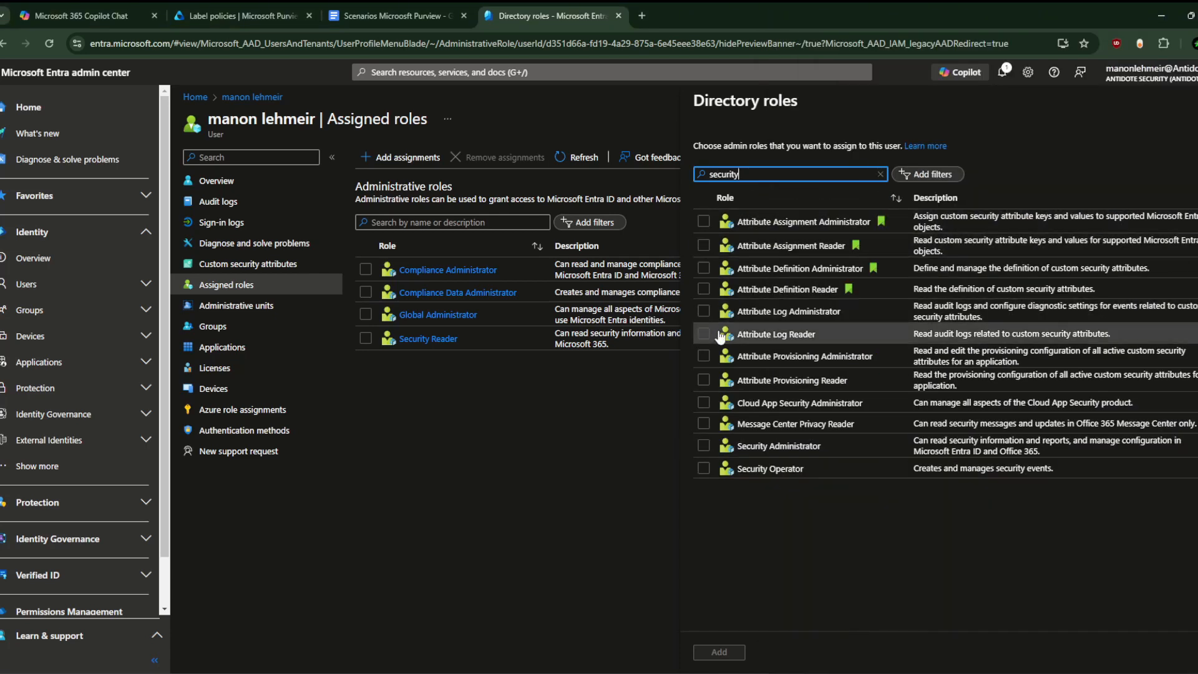
{"action": "left_click", "coordinate": [704, 445]}
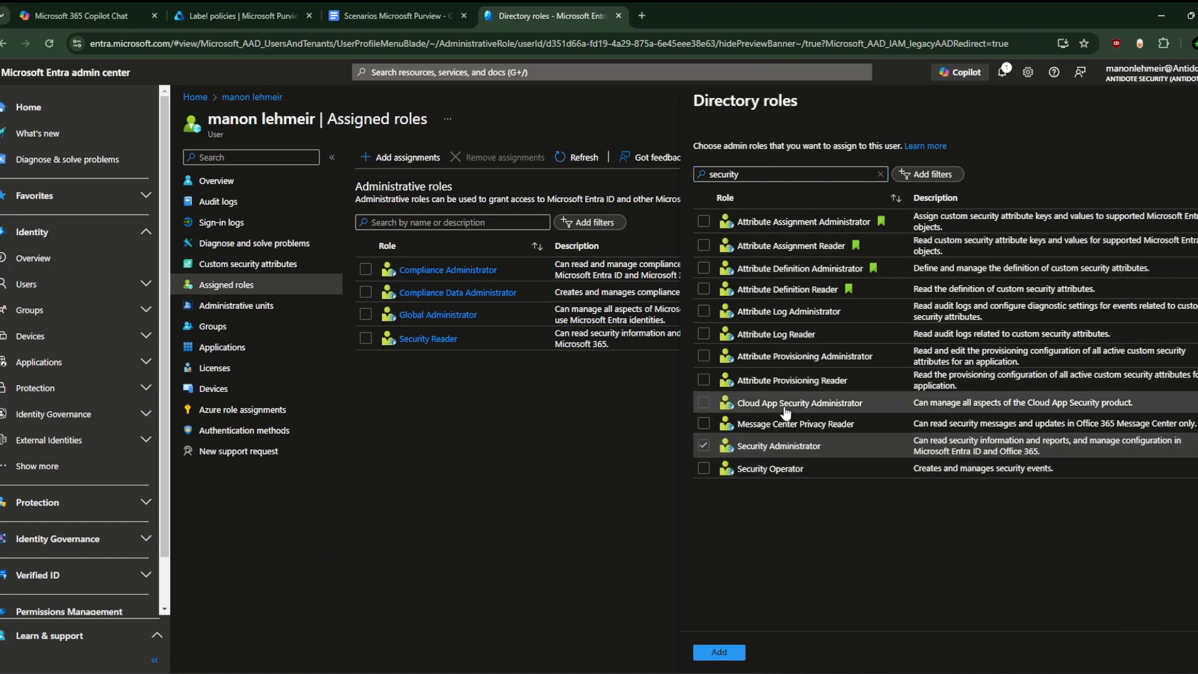
{"action": "left_click", "coordinate": [754, 176]}
{"action": "key", "text": "BackSpace"}
{"action": "key", "text": "BackSpace"}
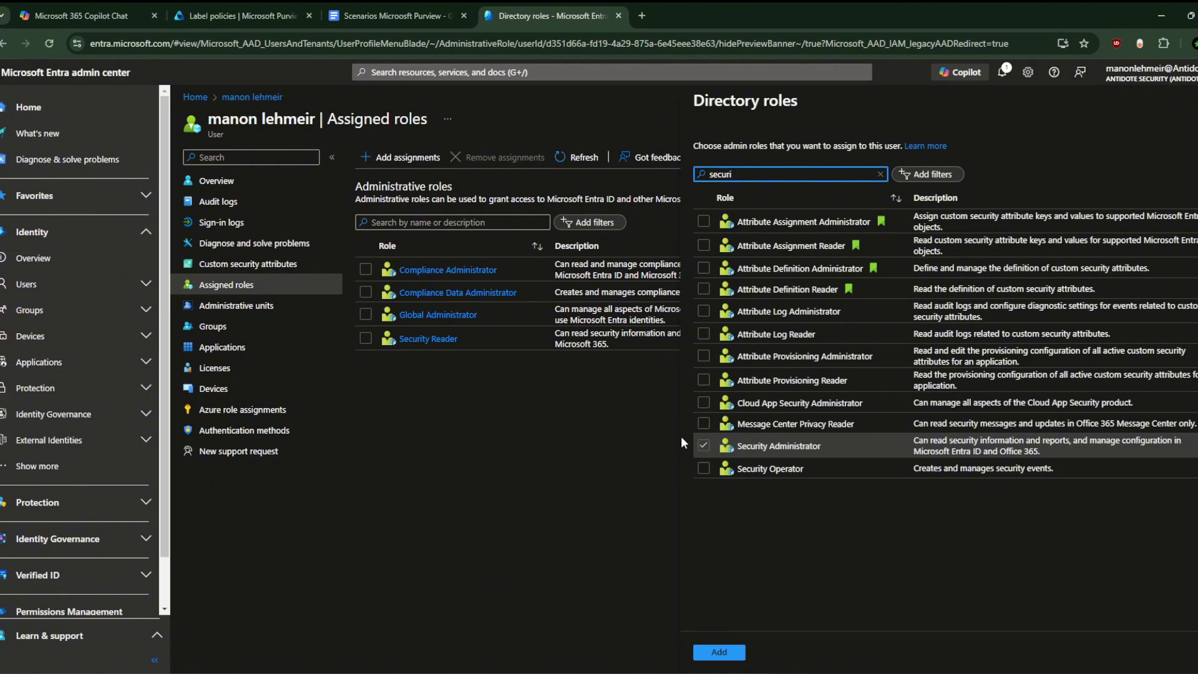
{"action": "left_click", "coordinate": [726, 653]}
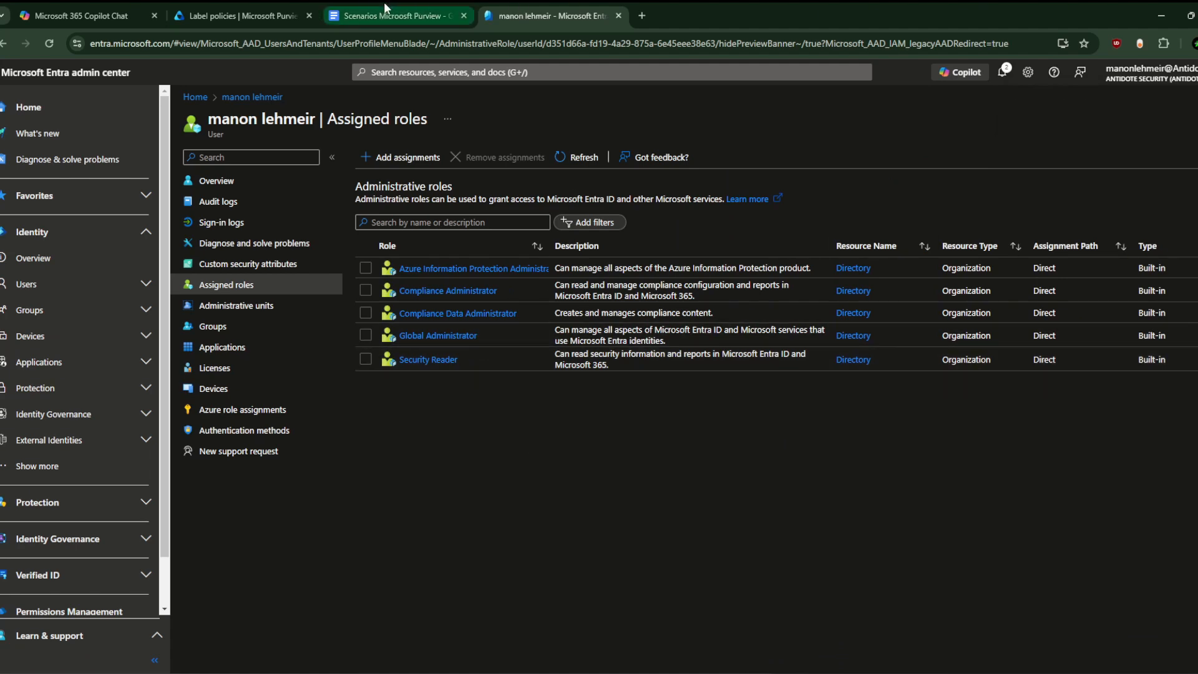
Step: Open Data Lifecycle Management > Retention policies and start a new retention policy, checking the scenario's requirements
{"action": "left_click", "coordinate": [244, 13]}
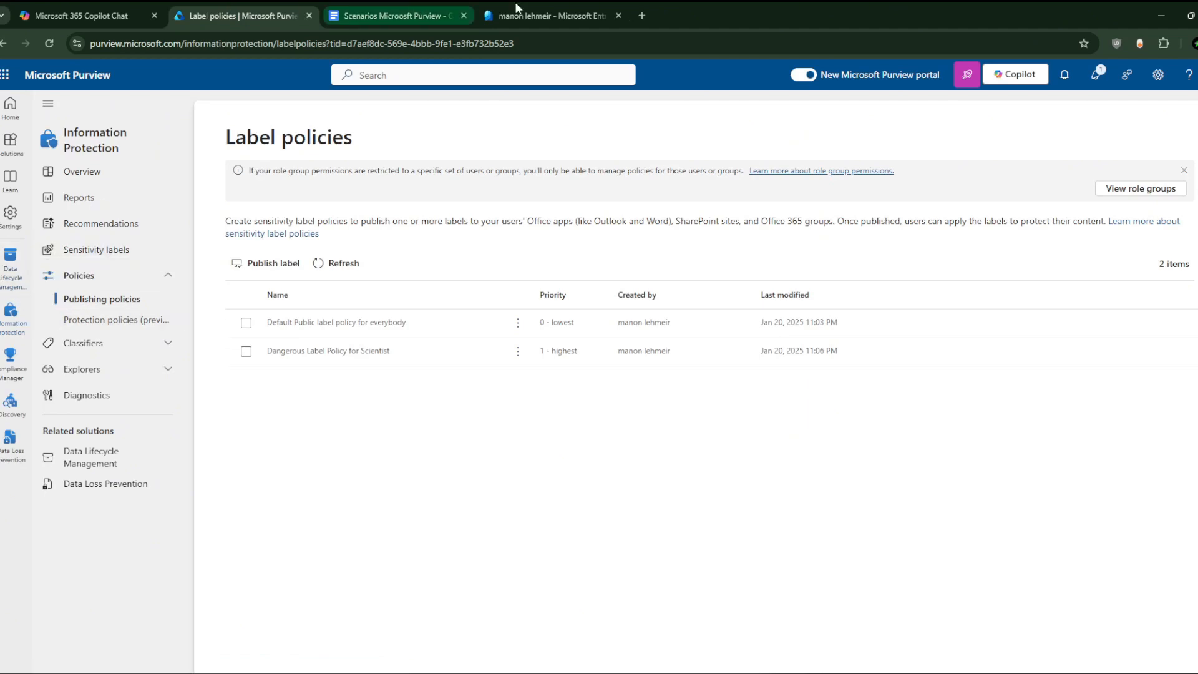
{"action": "left_click", "coordinate": [390, 15]}
{"action": "left_click", "coordinate": [243, 15]}
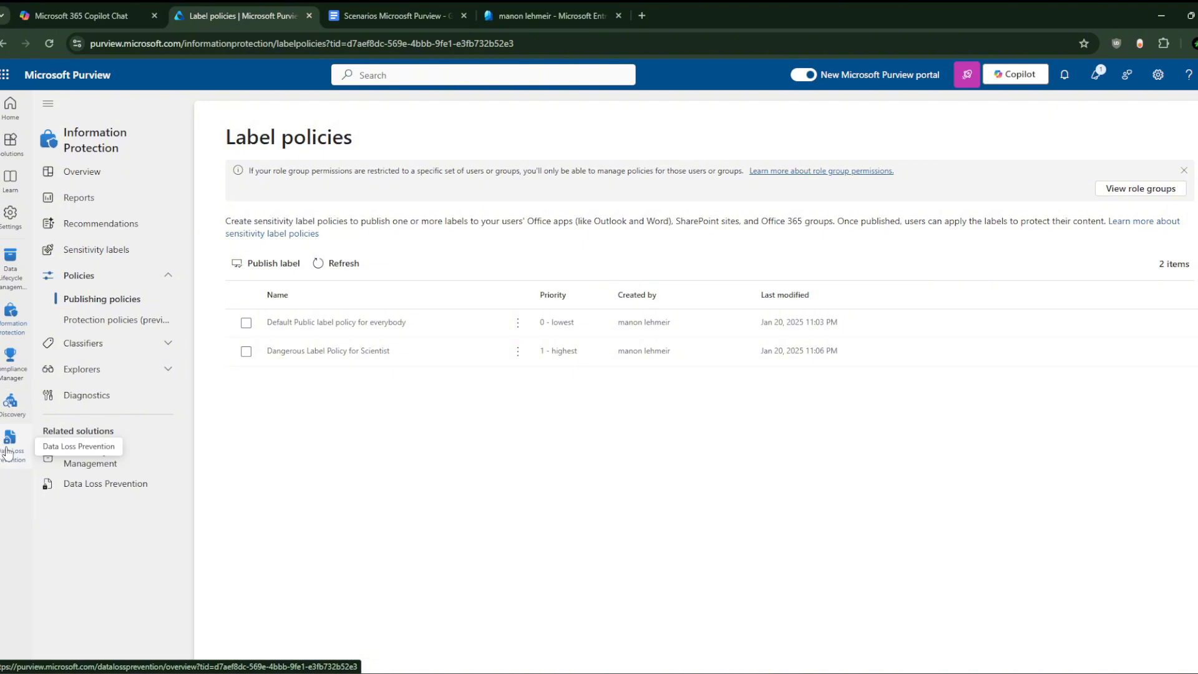
{"action": "left_click", "coordinate": [12, 265]}
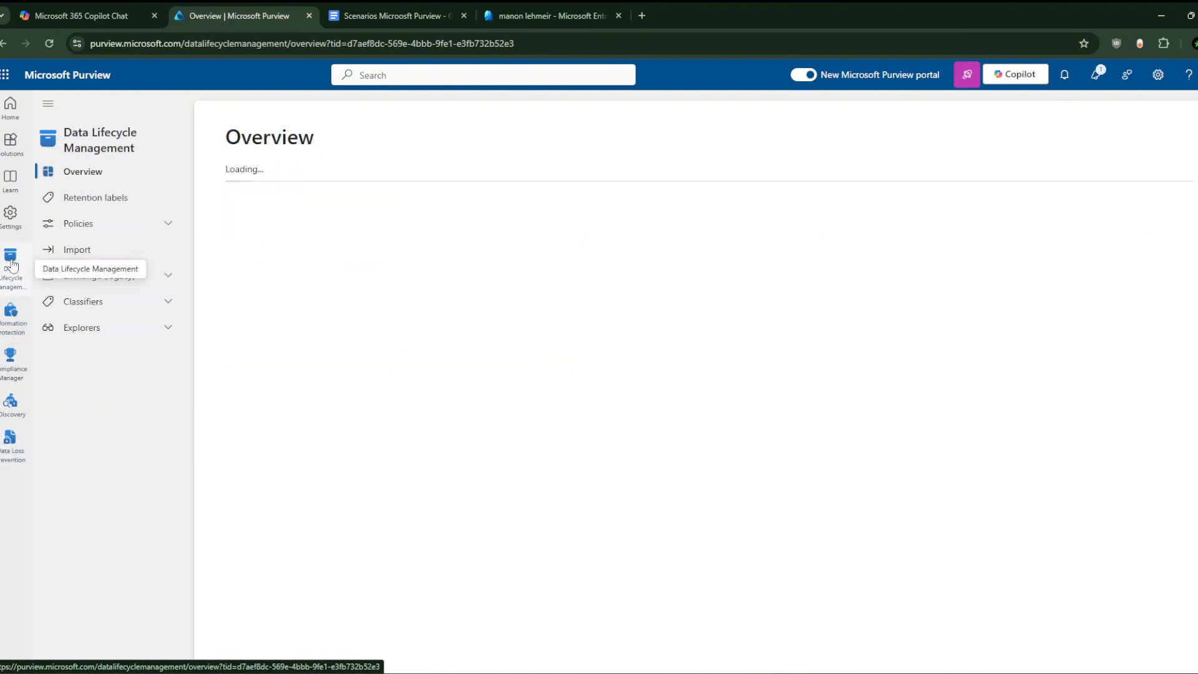
{"action": "left_click", "coordinate": [131, 226]}
{"action": "left_click", "coordinate": [127, 245]}
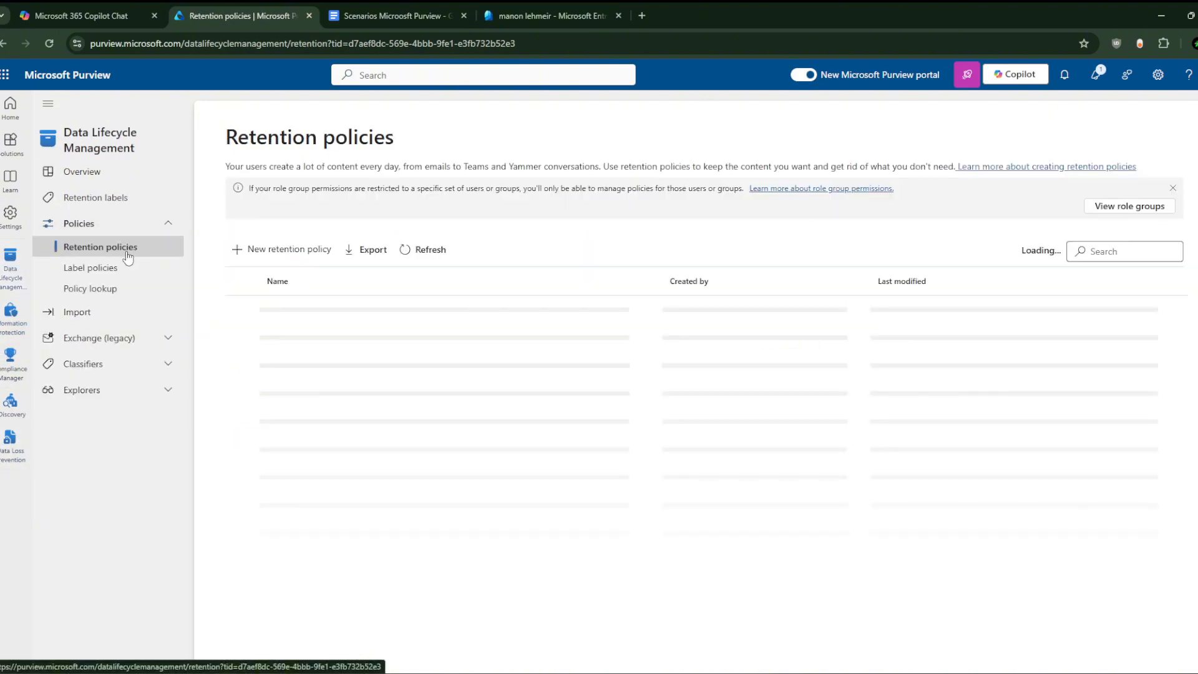
{"action": "left_click", "coordinate": [295, 249]}
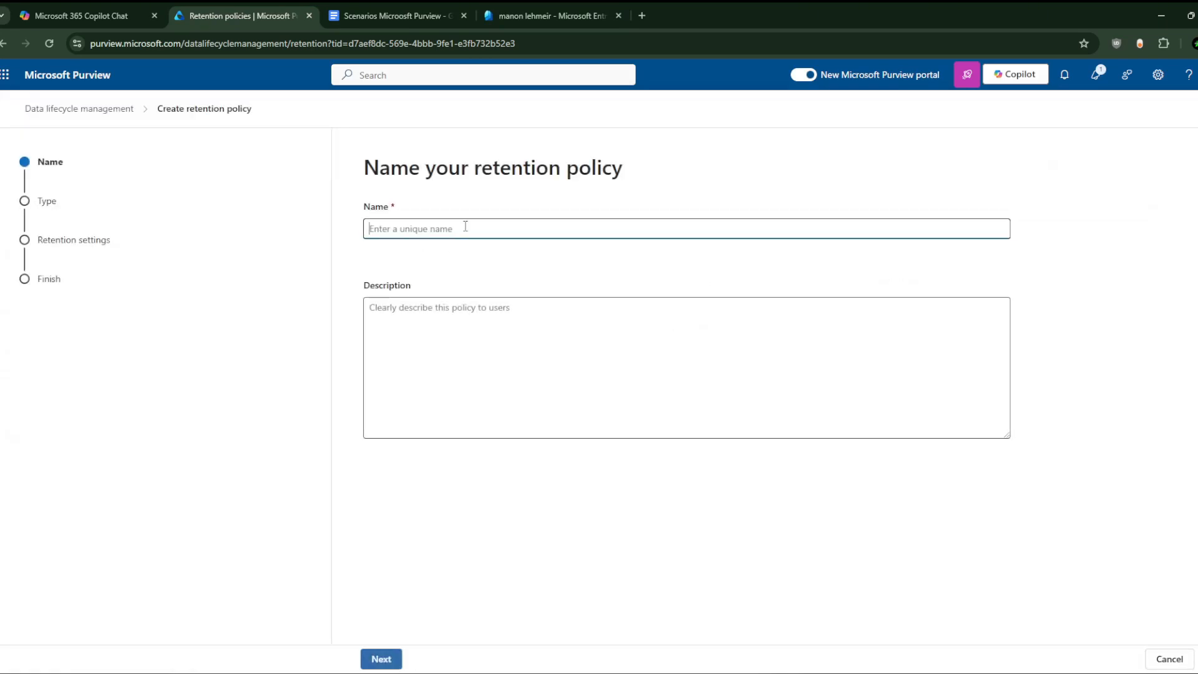
{"action": "left_click", "coordinate": [386, 14]}
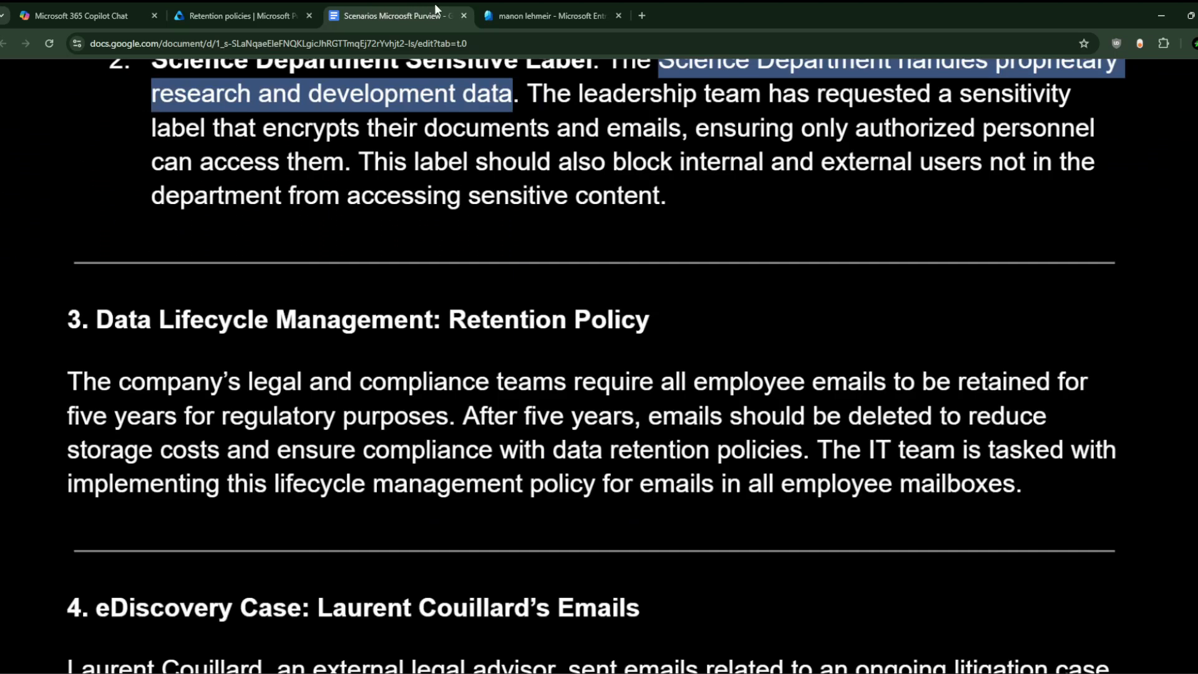
Step: Select the phrase 'five years' in section 3 of the scenario document
{"action": "left_click", "coordinate": [535, 417]}
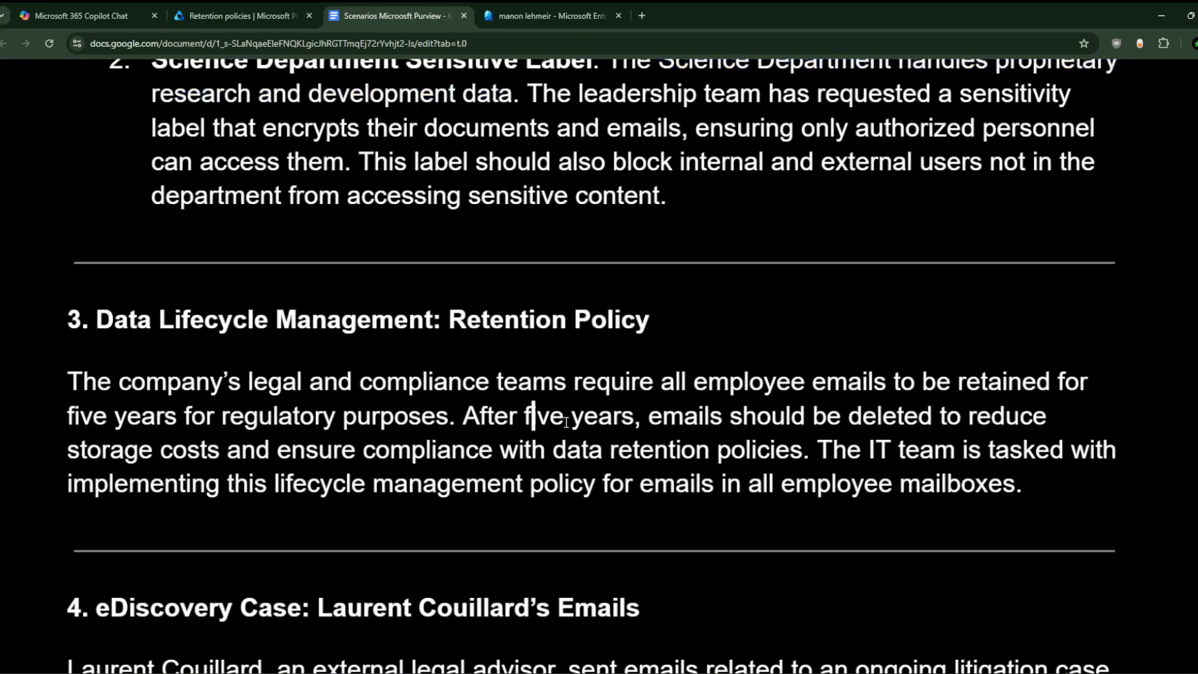
{"action": "left_click_drag", "start_coordinate": [530, 417], "coordinate": [615, 418]}
{"action": "left_click", "coordinate": [585, 417]}
{"action": "left_click_drag", "start_coordinate": [517, 417], "coordinate": [632, 422]}
{"action": "key", "text": "ctrl+c"}
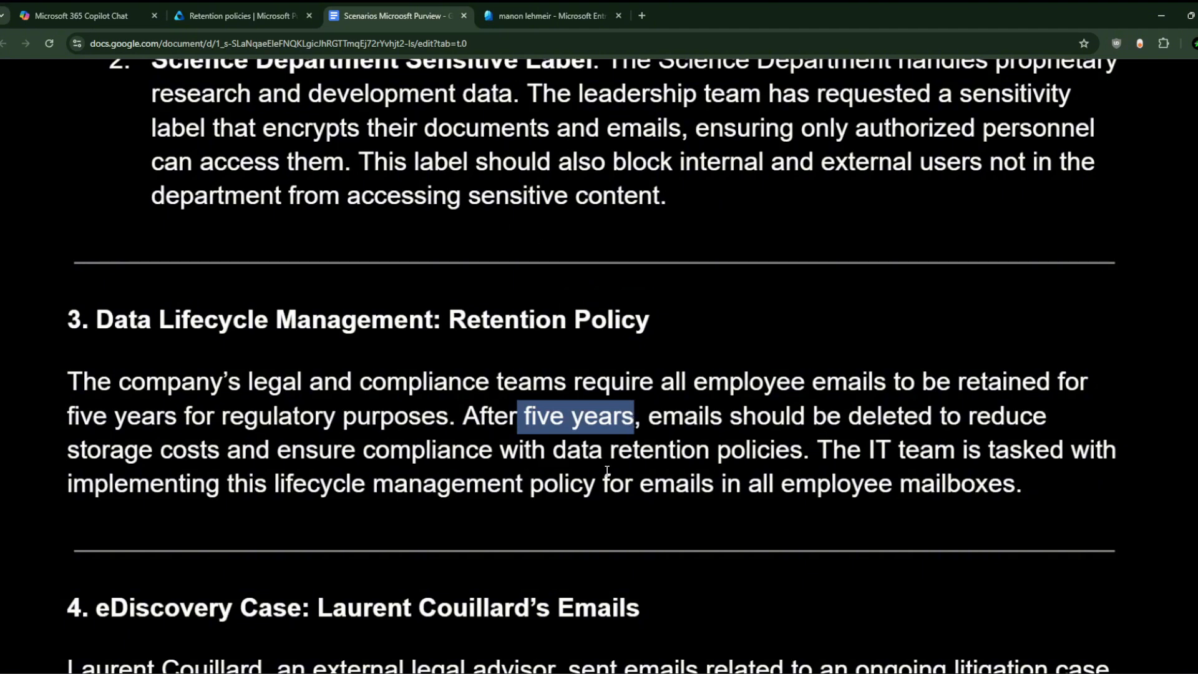
{"action": "left_click", "coordinate": [505, 2]}
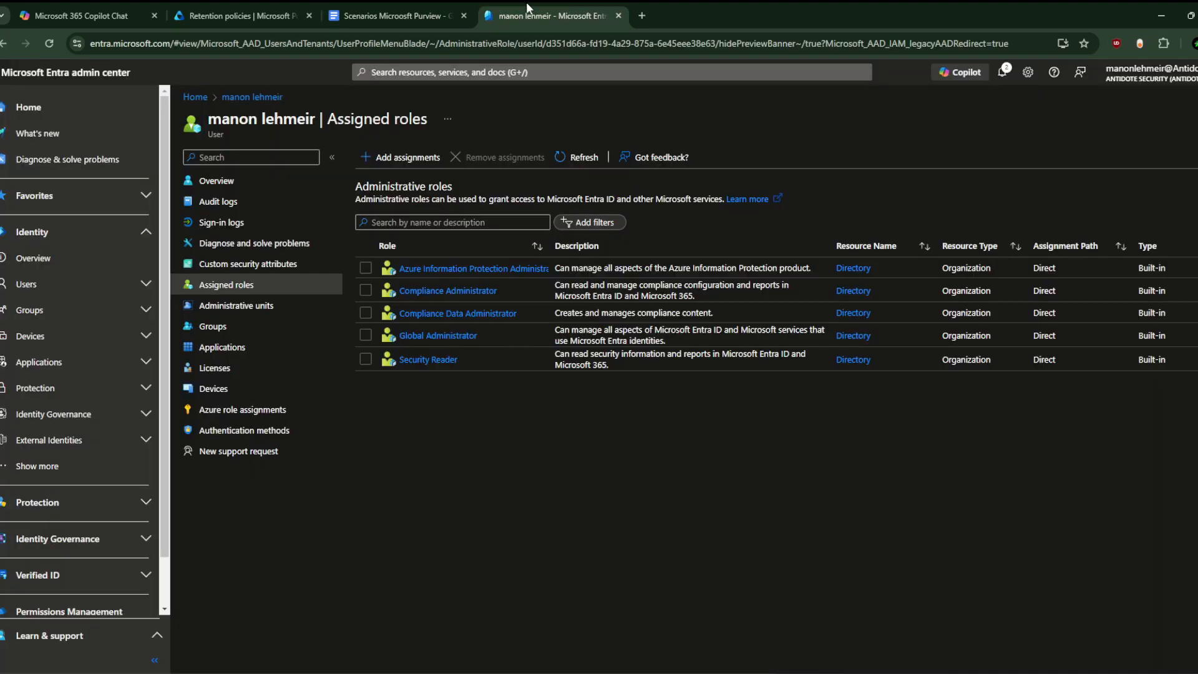
{"action": "left_click", "coordinate": [436, 3]}
Step: Paste into the policy Name field and edit it to '5 Years Retention Policy Email'
{"action": "left_click", "coordinate": [270, 5]}
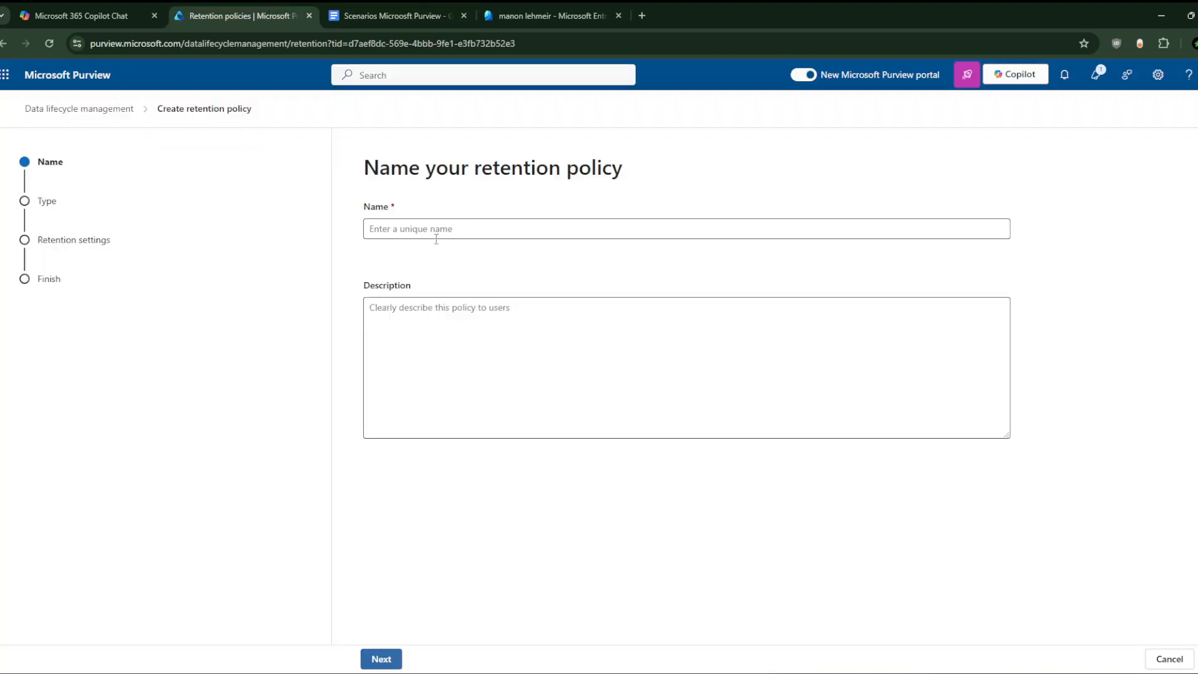
{"action": "key", "text": "ctrl+v"}
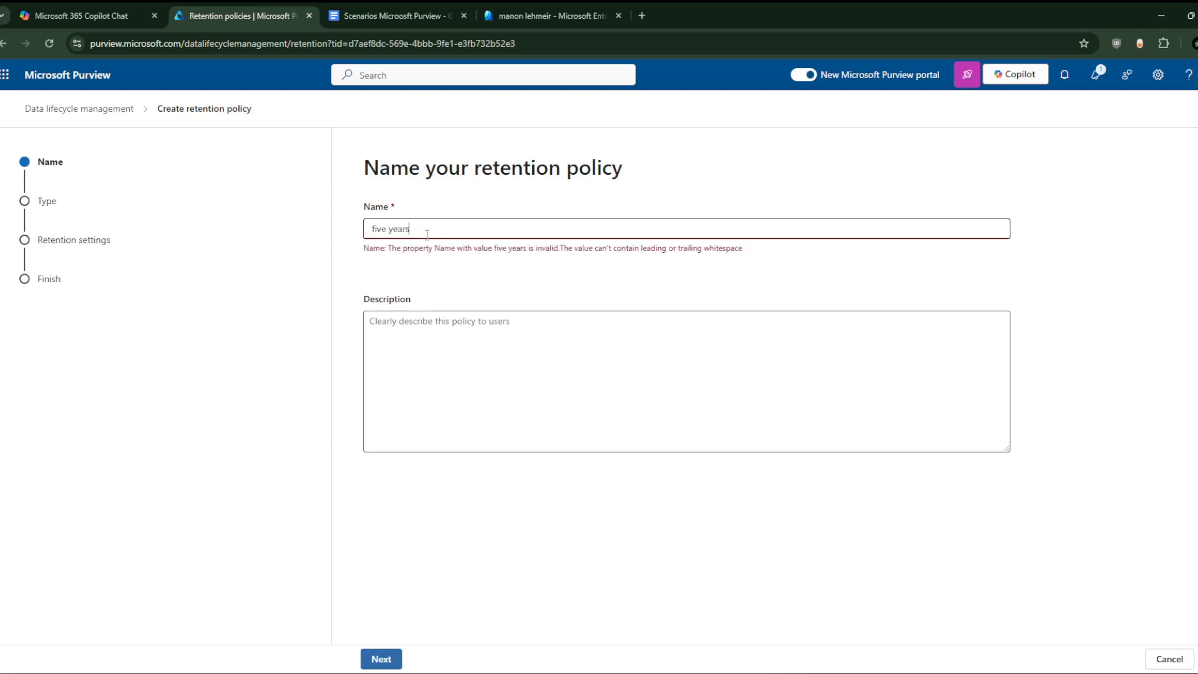
{"action": "key", "text": "BackSpace"}
{"action": "key", "text": "BackSpace"}
{"action": "key", "text": "BackSpace"}
{"action": "key", "text": "BackSpace"}
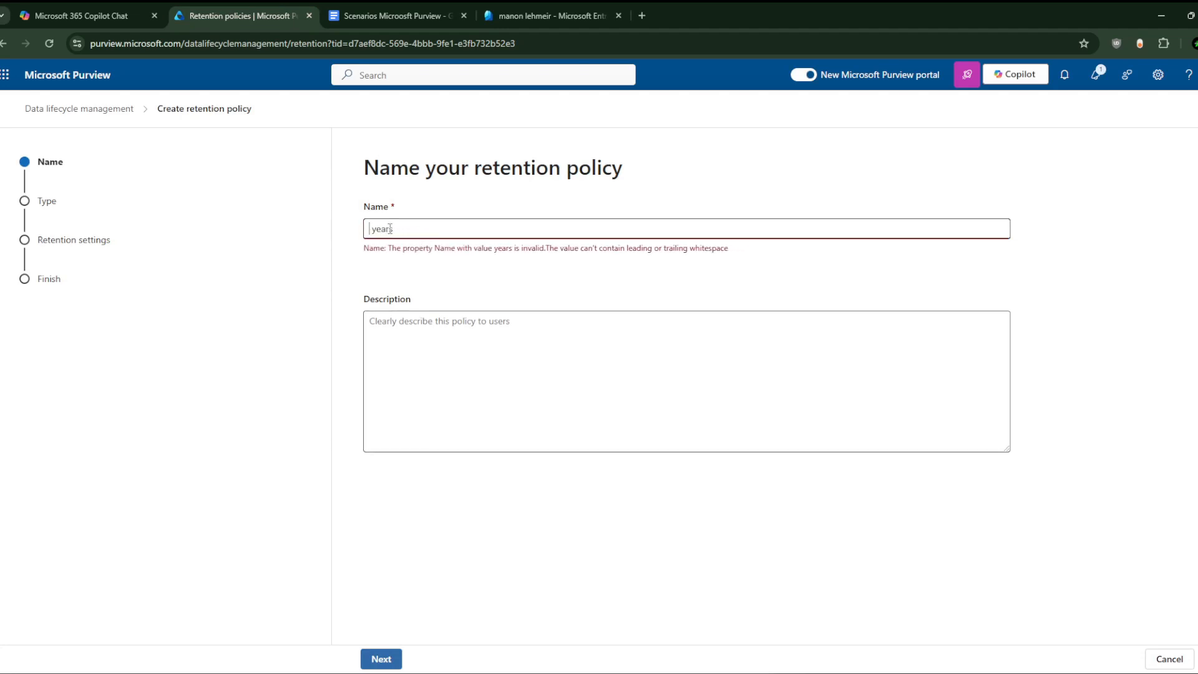
{"action": "type", "text": "6"}
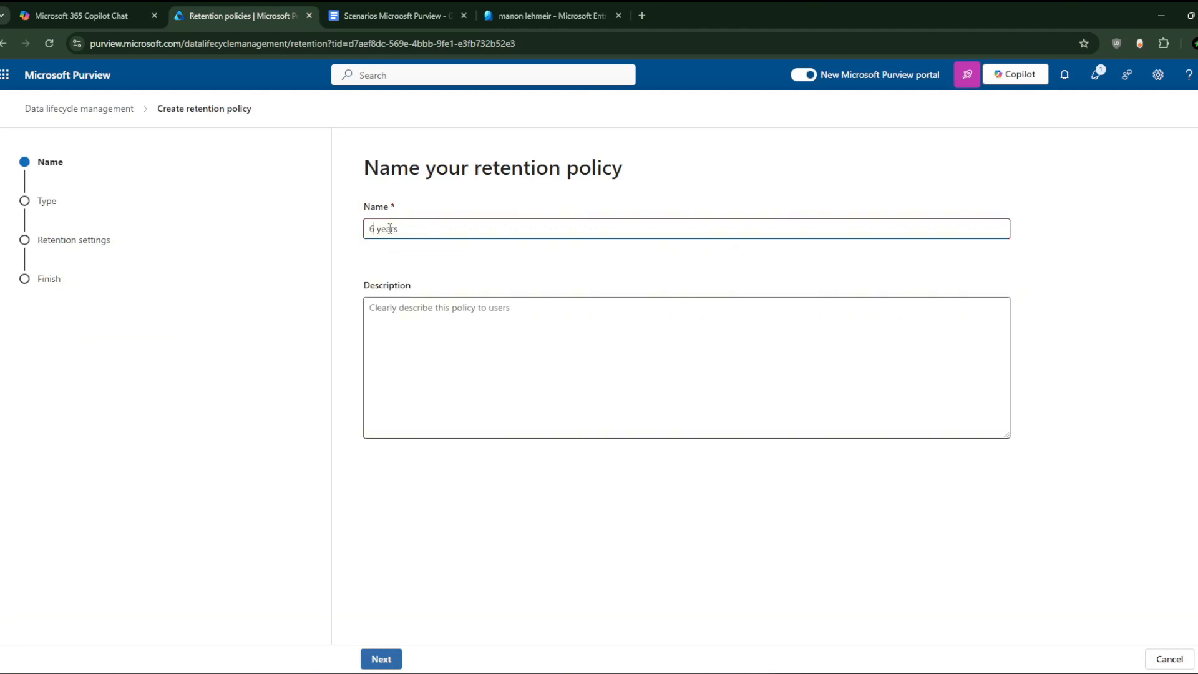
{"action": "key", "text": "BackSpace"}
{"action": "type", "text": "5"}
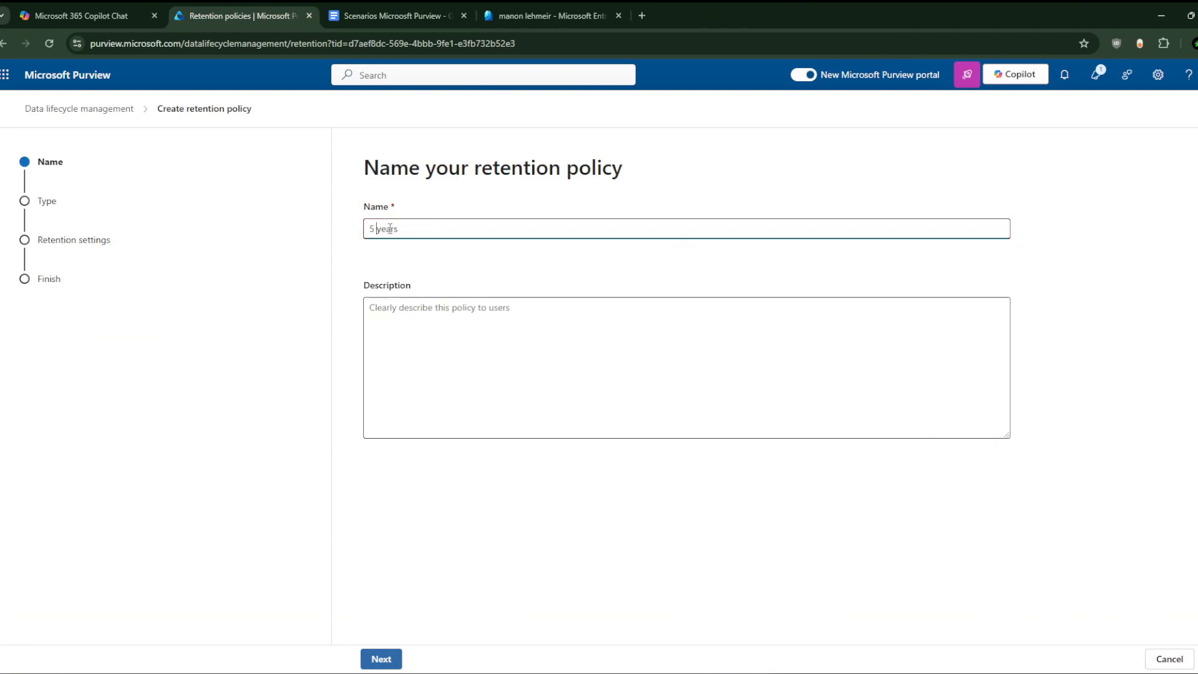
{"action": "key", "text": "End"}
{"action": "type", "text": "Pol"}
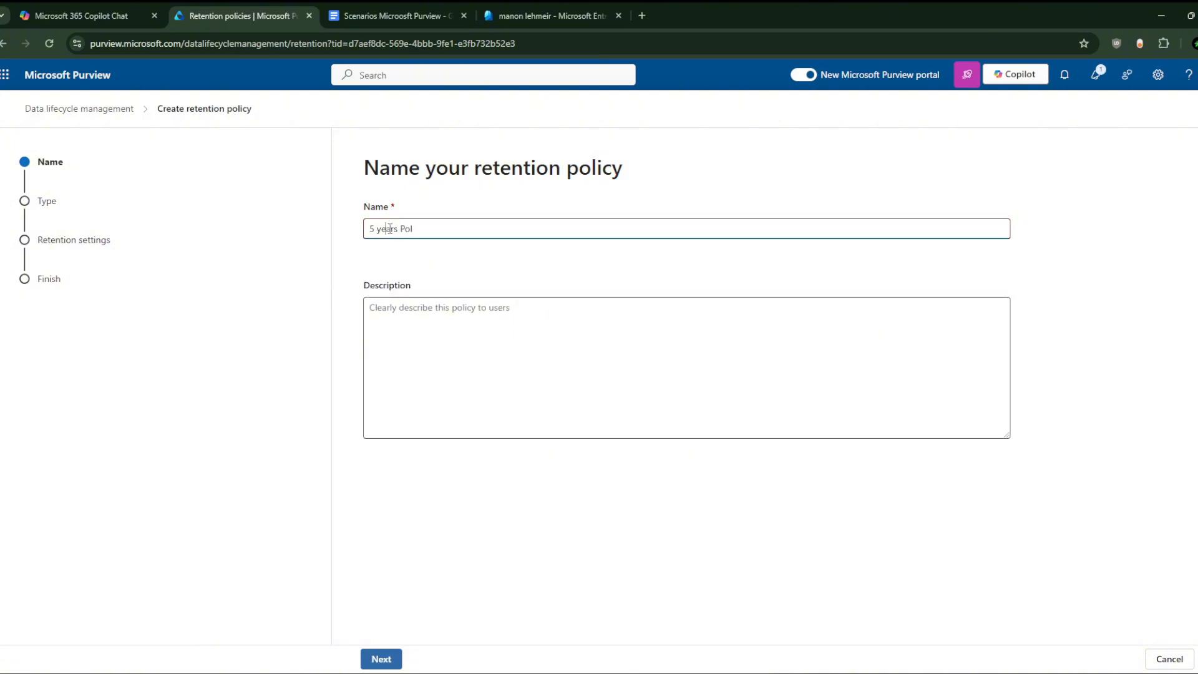
{"action": "key", "text": "BackSpace"}
{"action": "type", "text": "Y"}
{"action": "key", "text": "ctrl+Right"}
{"action": "type", "text": "icy"}
{"action": "type", "text": "R"}
{"action": "type", "text": "etention "}
{"action": "type", "text": " Emai"}
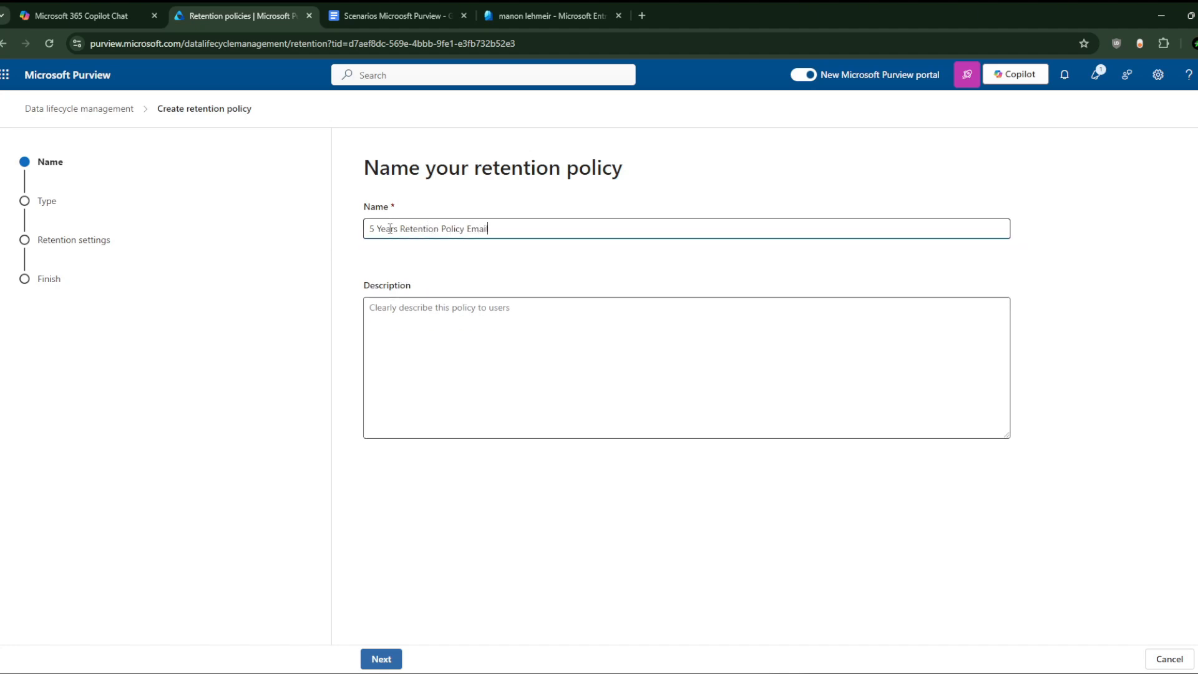
{"action": "left_click", "coordinate": [419, 315]}
Step: Keep the Static type and turn off SharePoint, OneDrive and Microsoft 365 Group locations, leaving Exchange mailboxes
{"action": "left_click", "coordinate": [381, 658]}
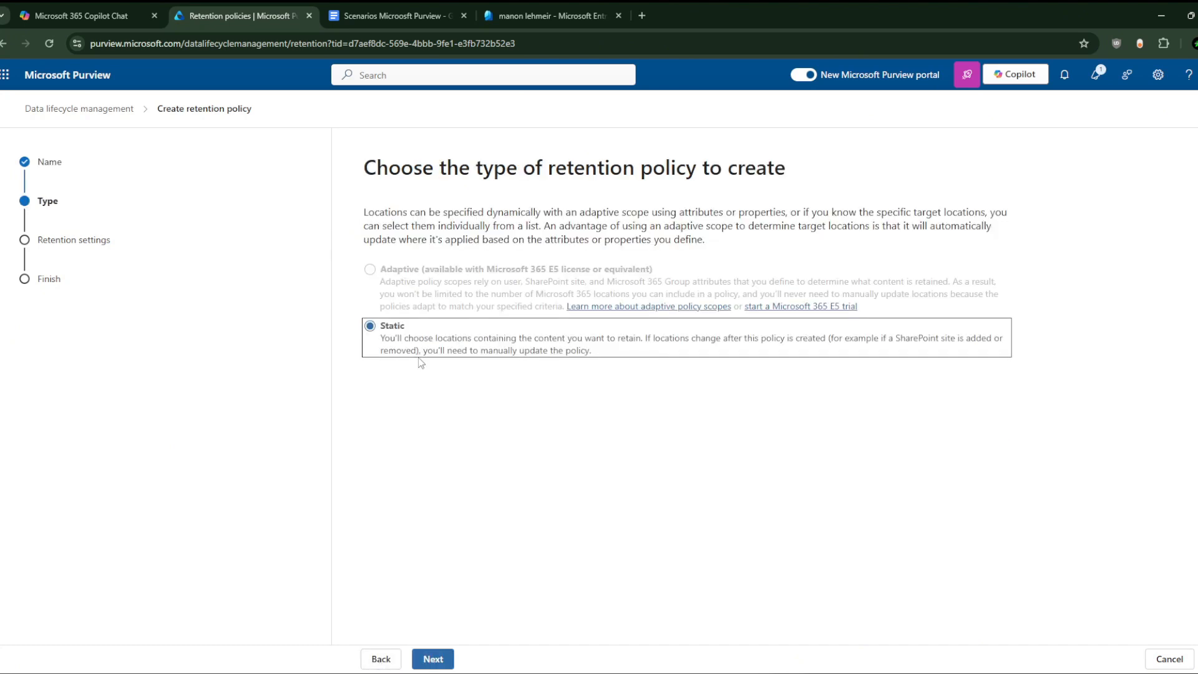
{"action": "left_click", "coordinate": [433, 659]}
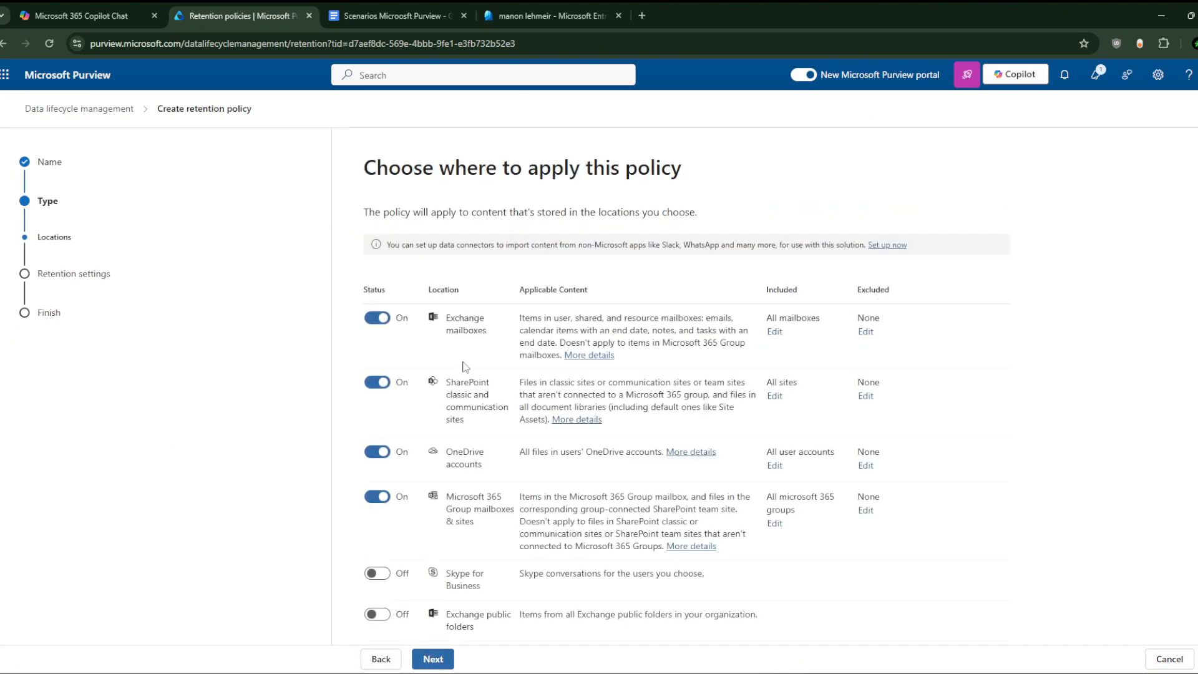
{"action": "scroll", "coordinate": [395, 321], "scroll_direction": "down", "scroll_amount": 1}
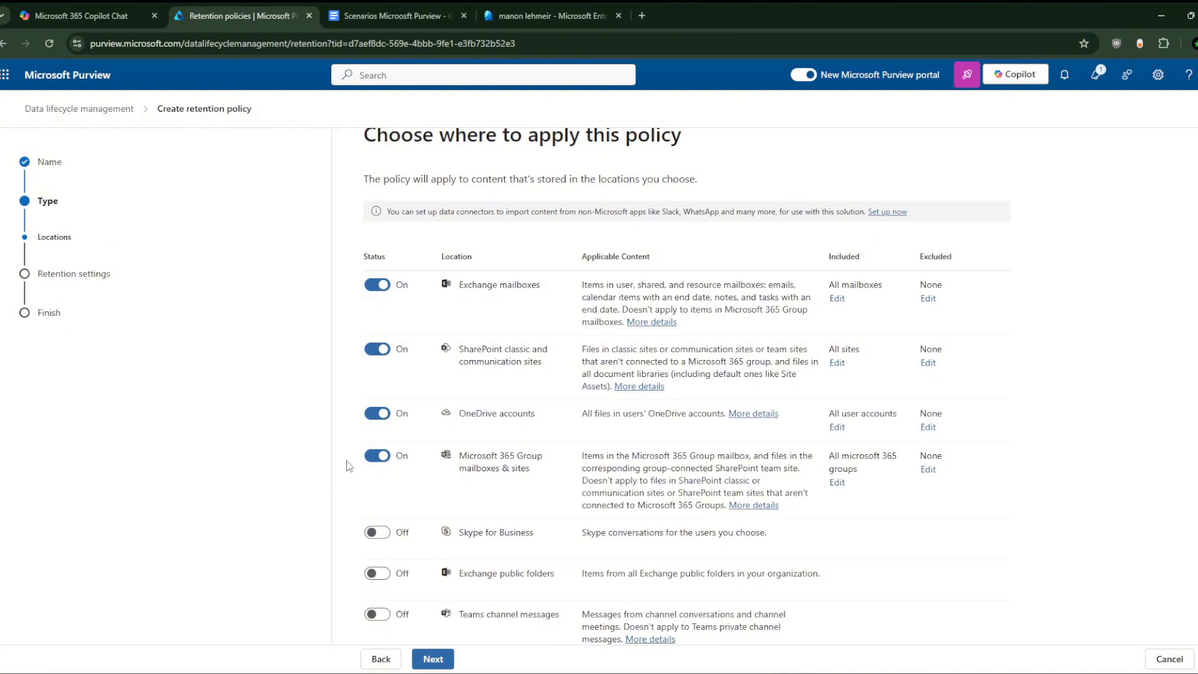
{"action": "left_click", "coordinate": [377, 456]}
{"action": "left_click", "coordinate": [377, 455]}
{"action": "left_click", "coordinate": [376, 413]}
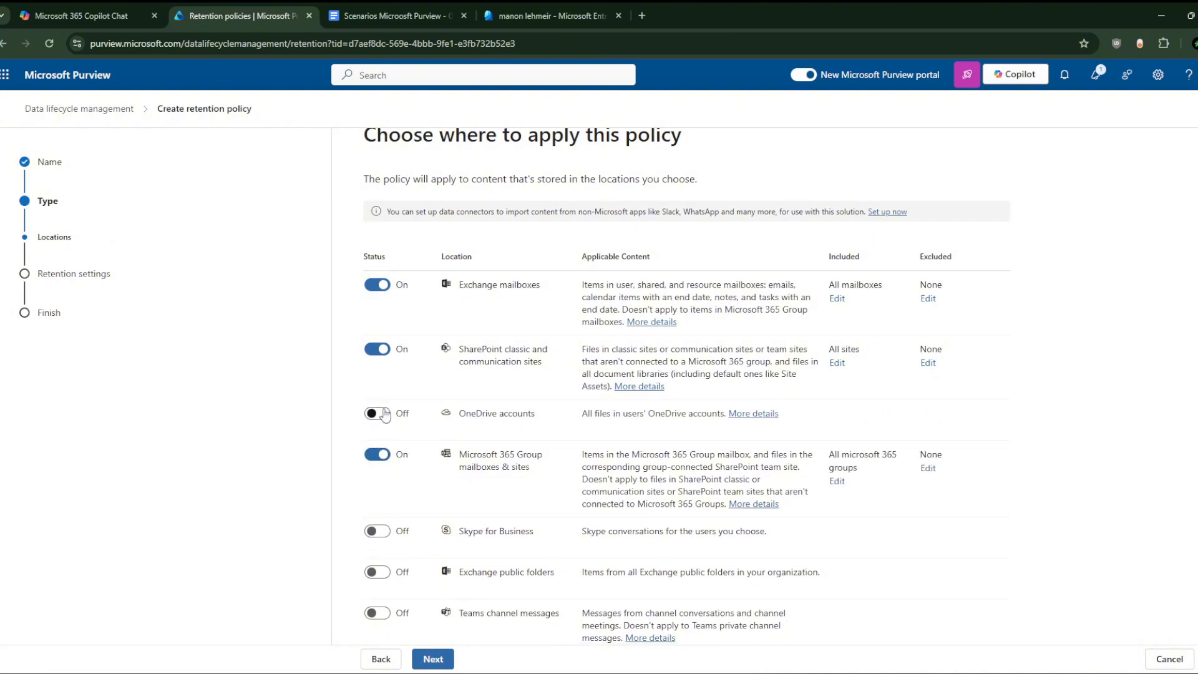
{"action": "left_click", "coordinate": [382, 350]}
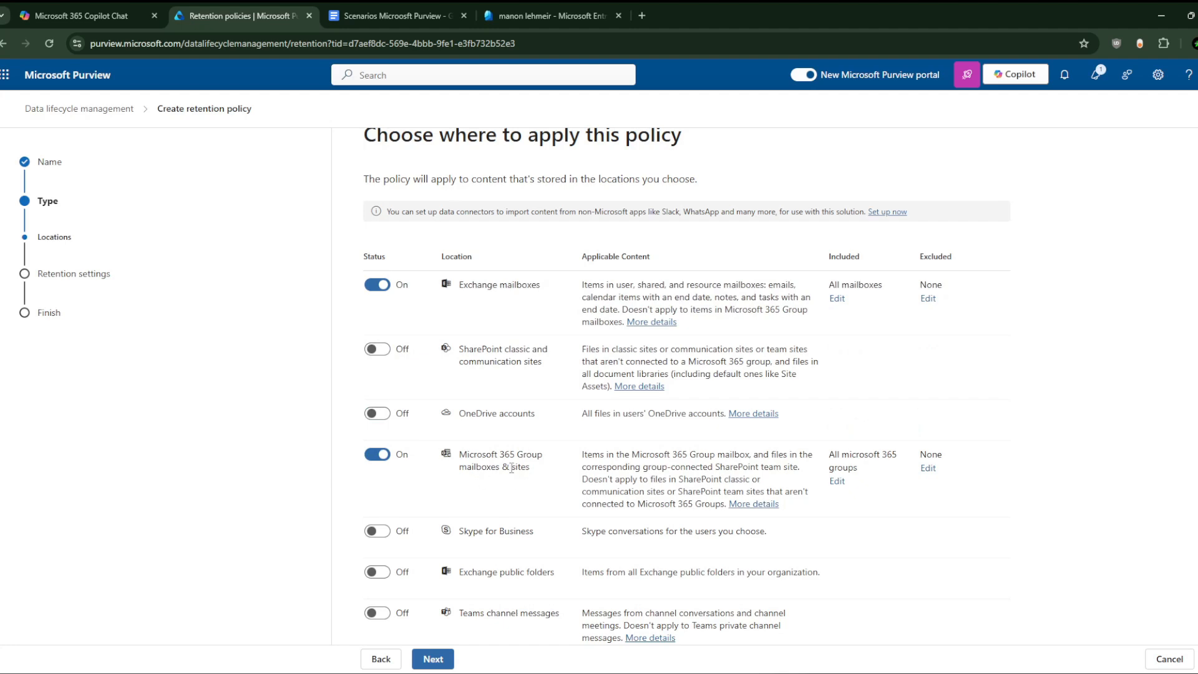
{"action": "scroll", "coordinate": [530, 474], "scroll_direction": "down", "scroll_amount": 2}
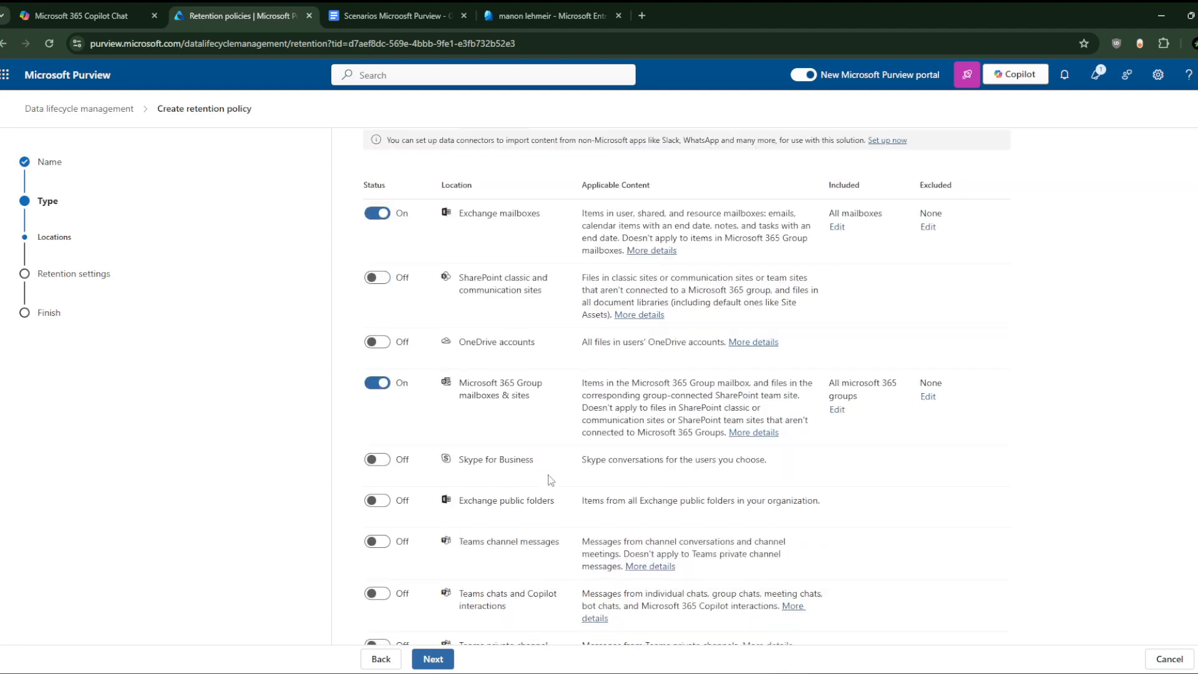
{"action": "scroll", "coordinate": [527, 480], "scroll_direction": "up", "scroll_amount": 2}
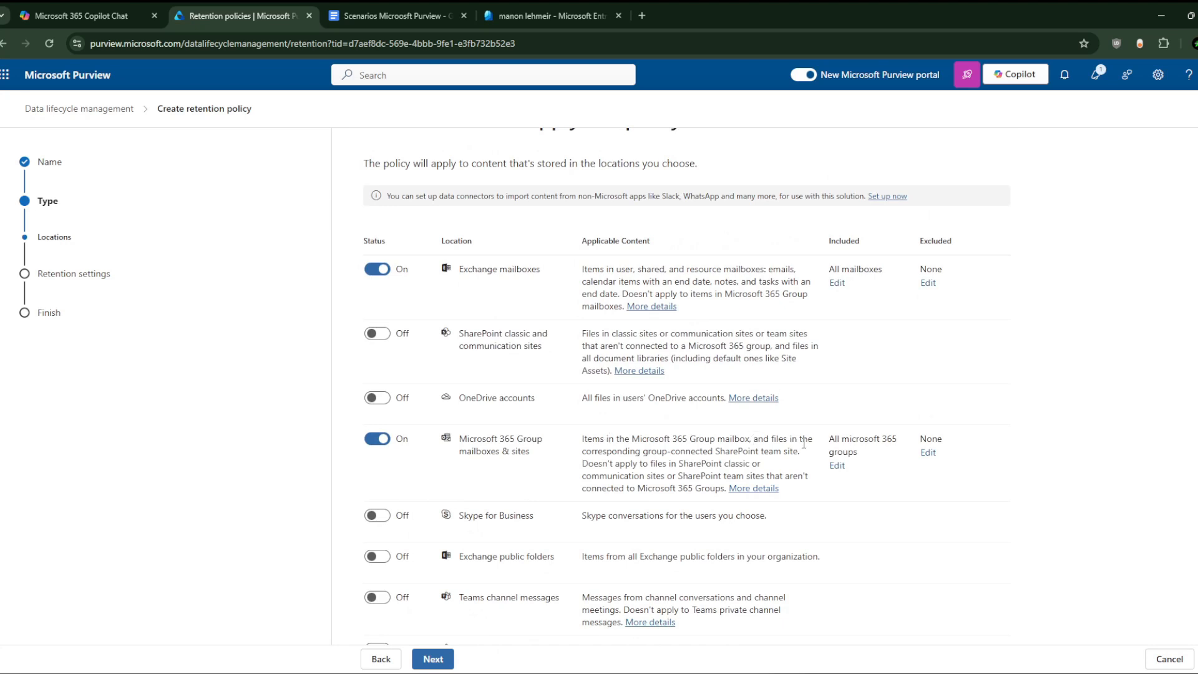
{"action": "left_click", "coordinate": [382, 441]}
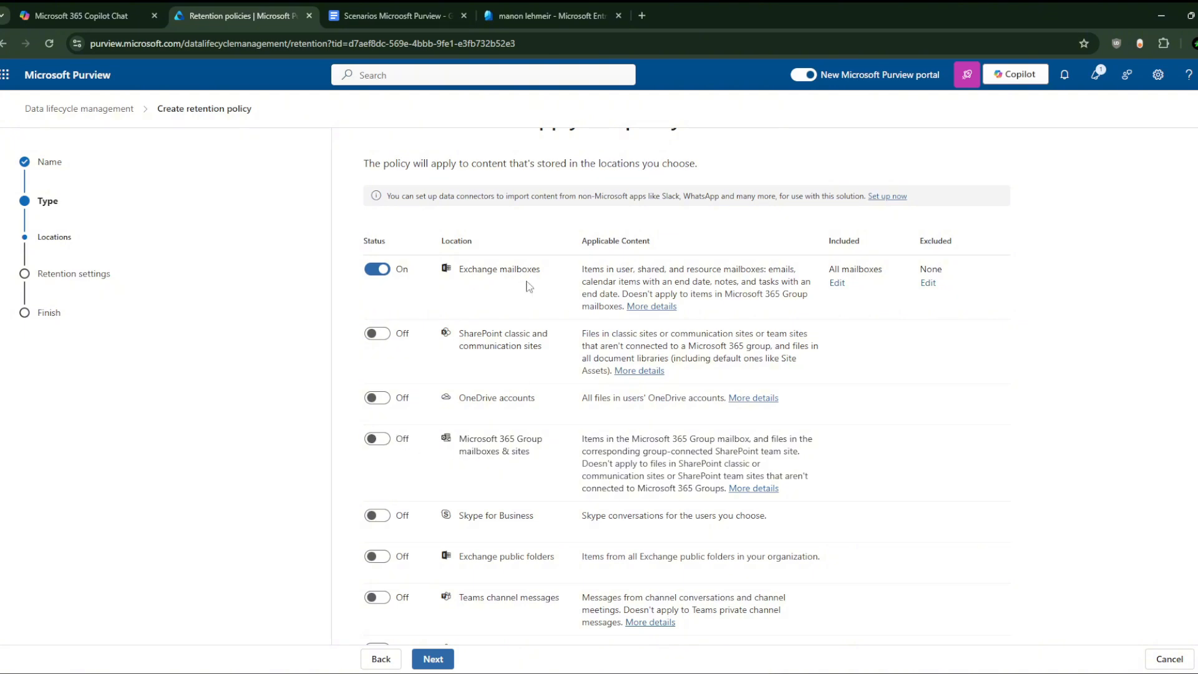
{"action": "scroll", "coordinate": [546, 561], "scroll_direction": "down", "scroll_amount": 2}
{"action": "scroll", "coordinate": [546, 562], "scroll_direction": "up", "scroll_amount": 3}
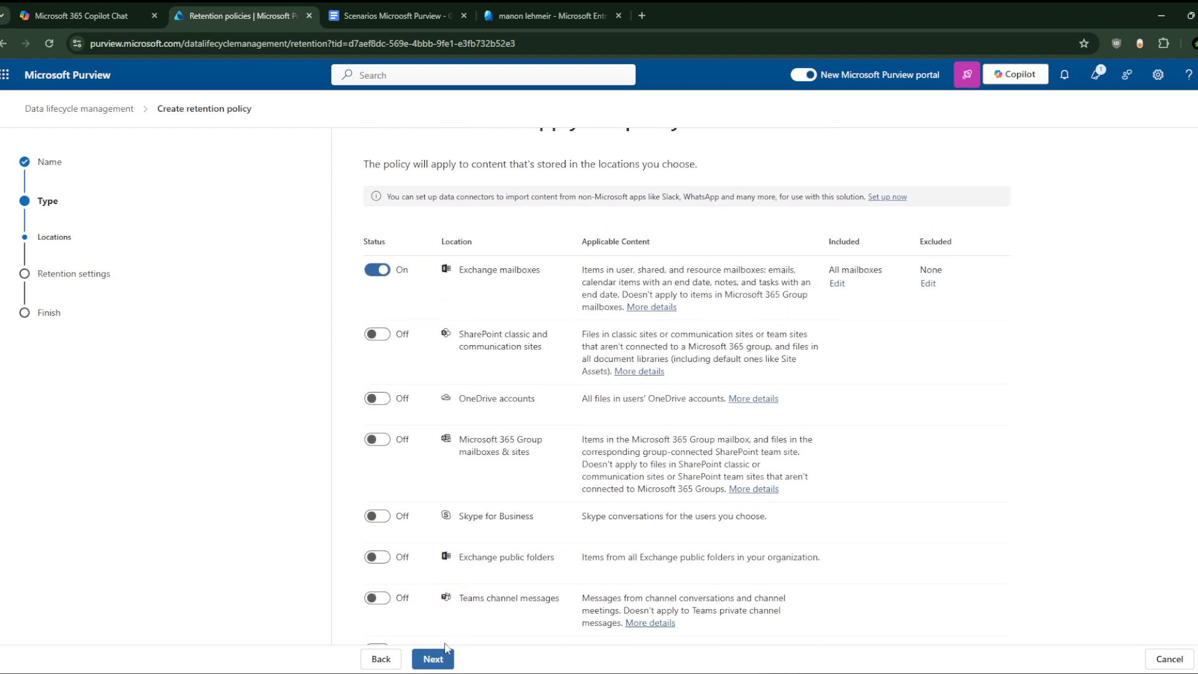
Step: Retain items for 5 years, counted from when they were last modified
{"action": "left_click", "coordinate": [436, 660]}
{"action": "left_click", "coordinate": [506, 261]}
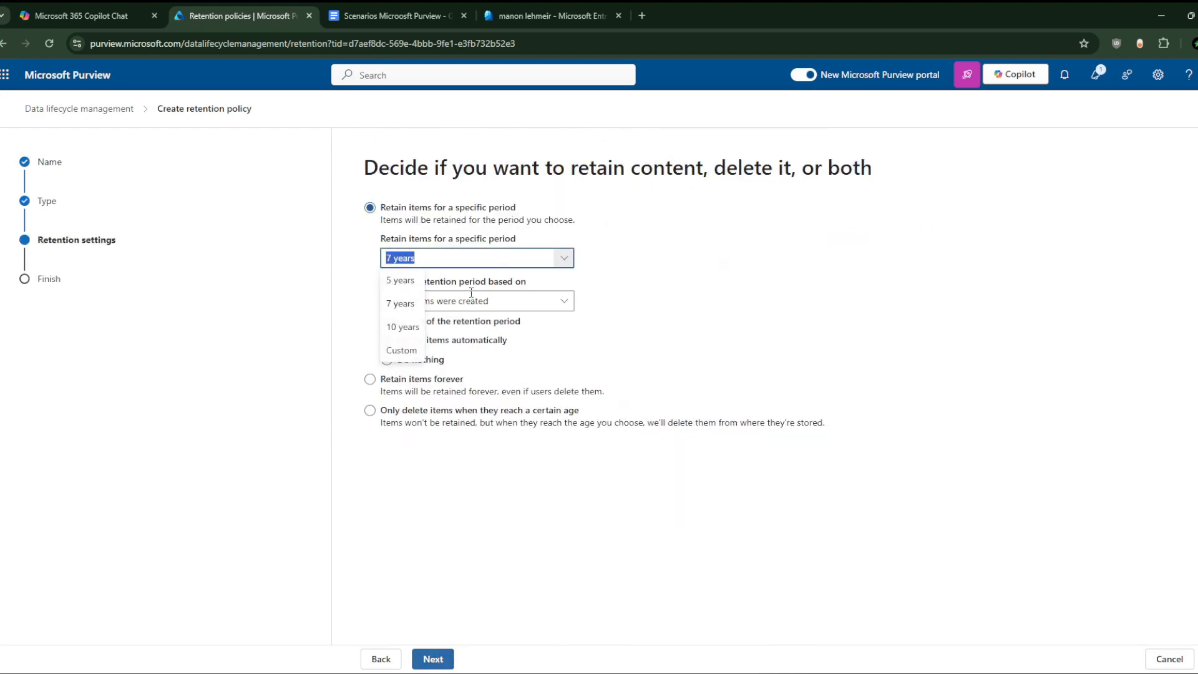
{"action": "left_click", "coordinate": [412, 279]}
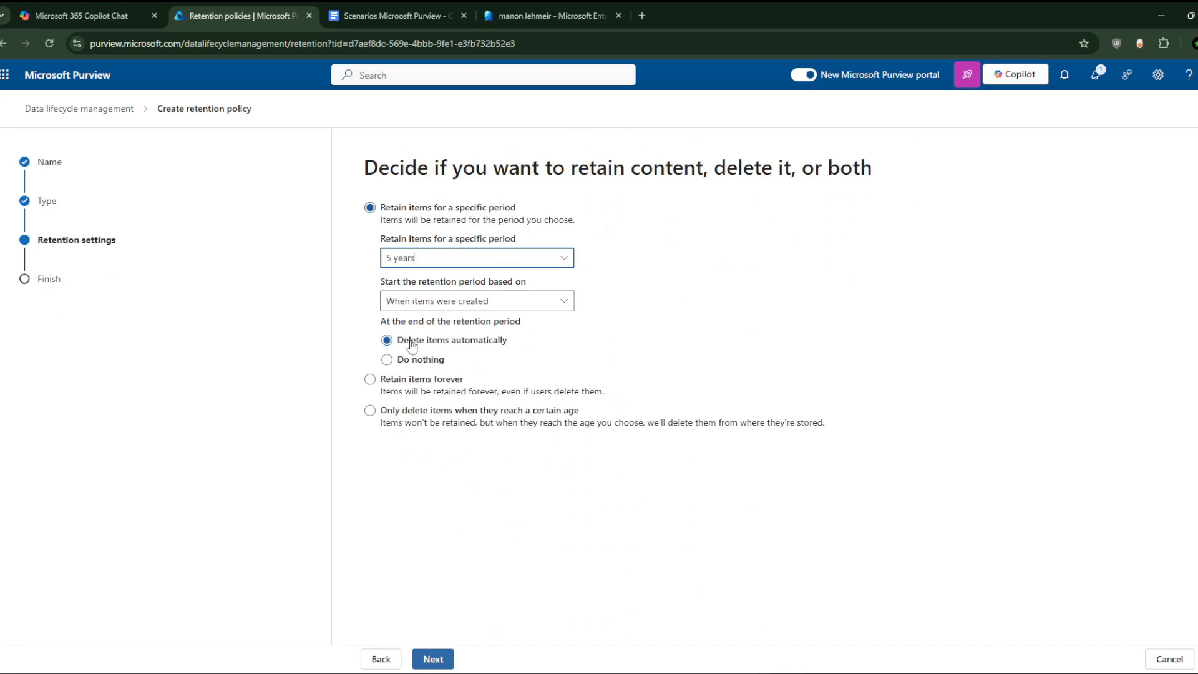
{"action": "left_click", "coordinate": [480, 304]}
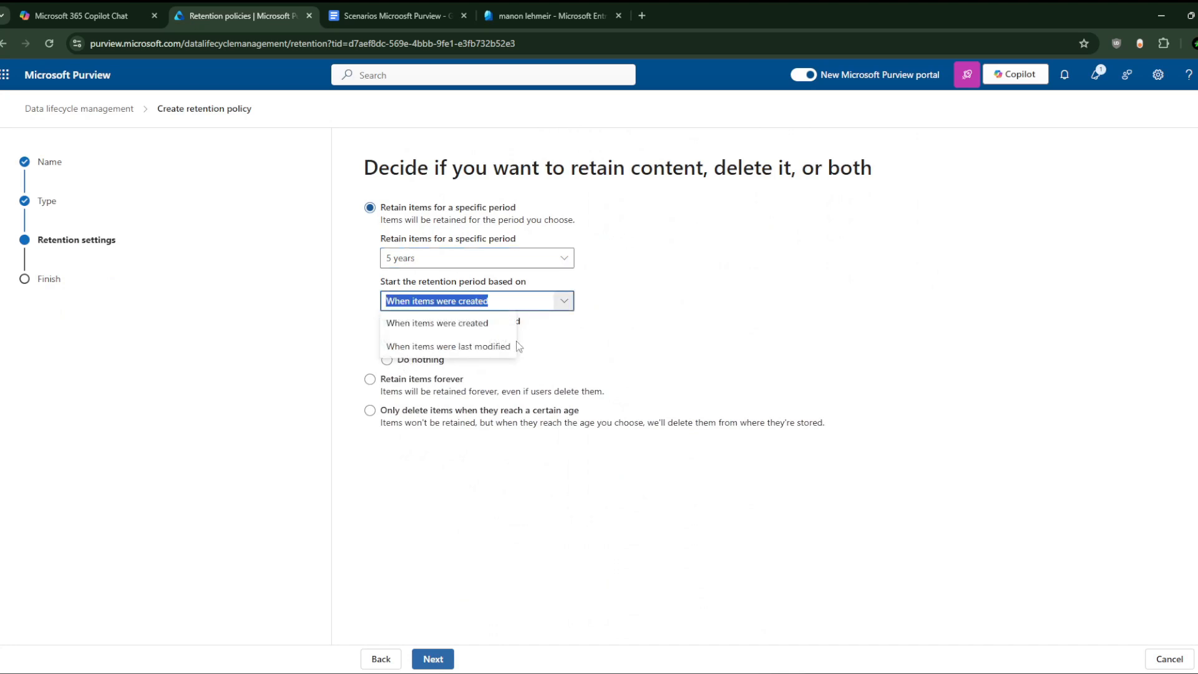
{"action": "left_click", "coordinate": [486, 346]}
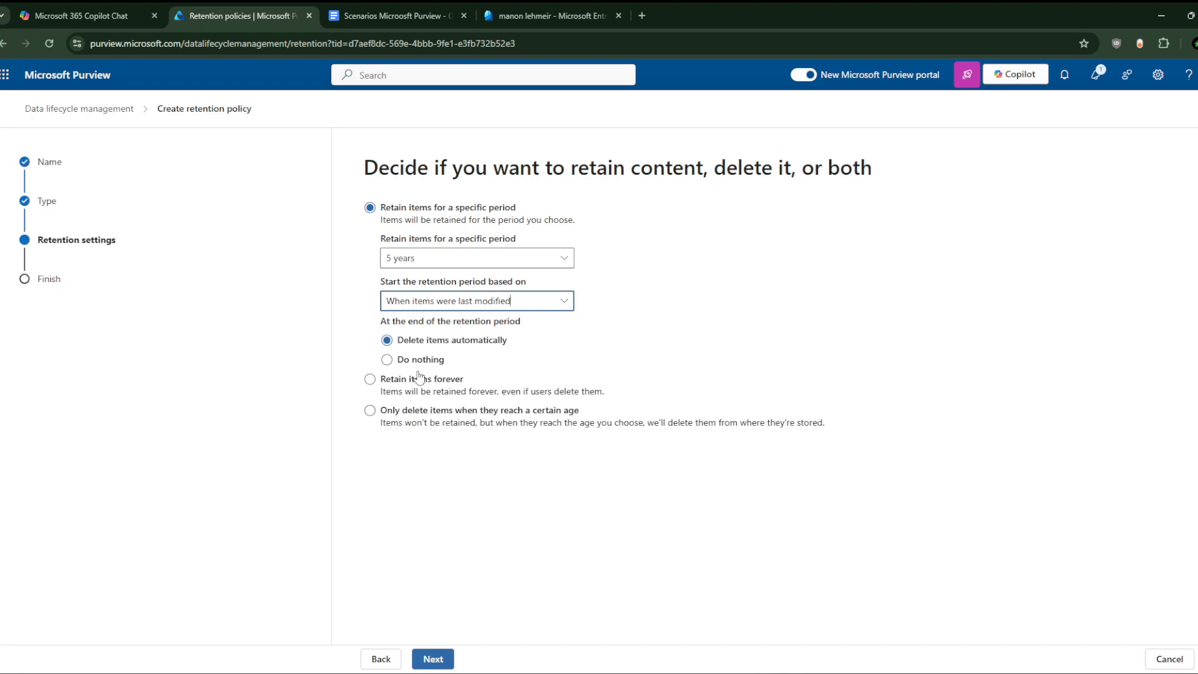
{"action": "left_click", "coordinate": [434, 659]}
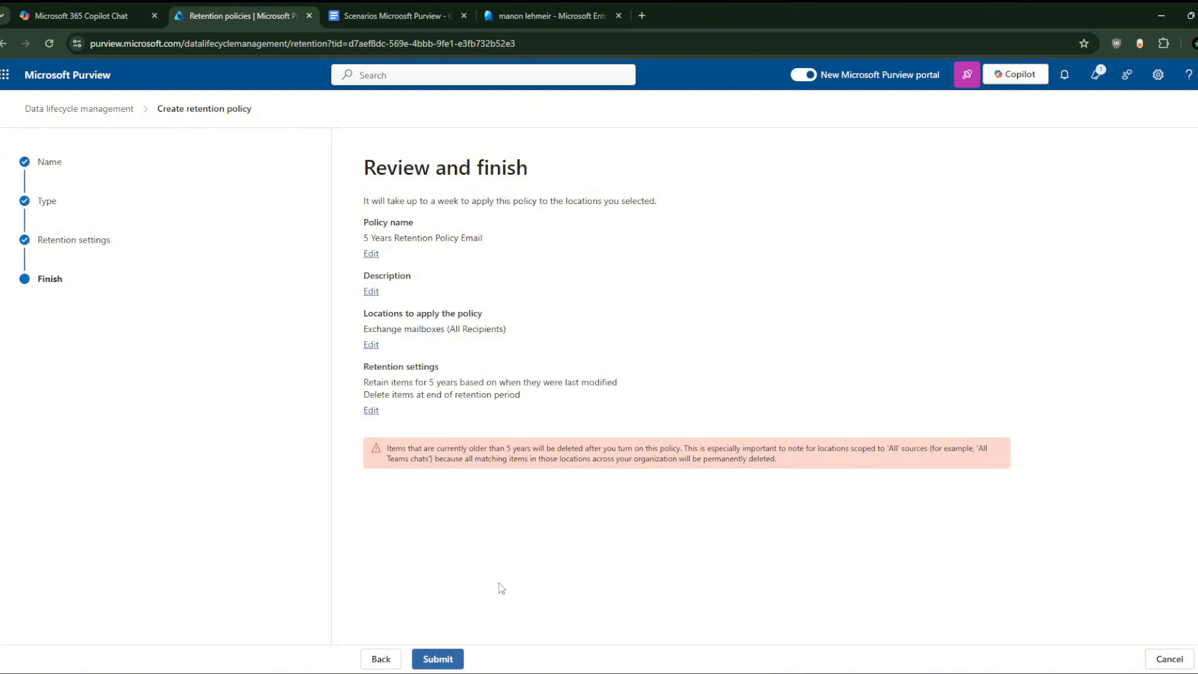
Step: Submit the '5 Years Retention Policy Email' policy from the Review and finish page
{"action": "left_click", "coordinate": [438, 659]}
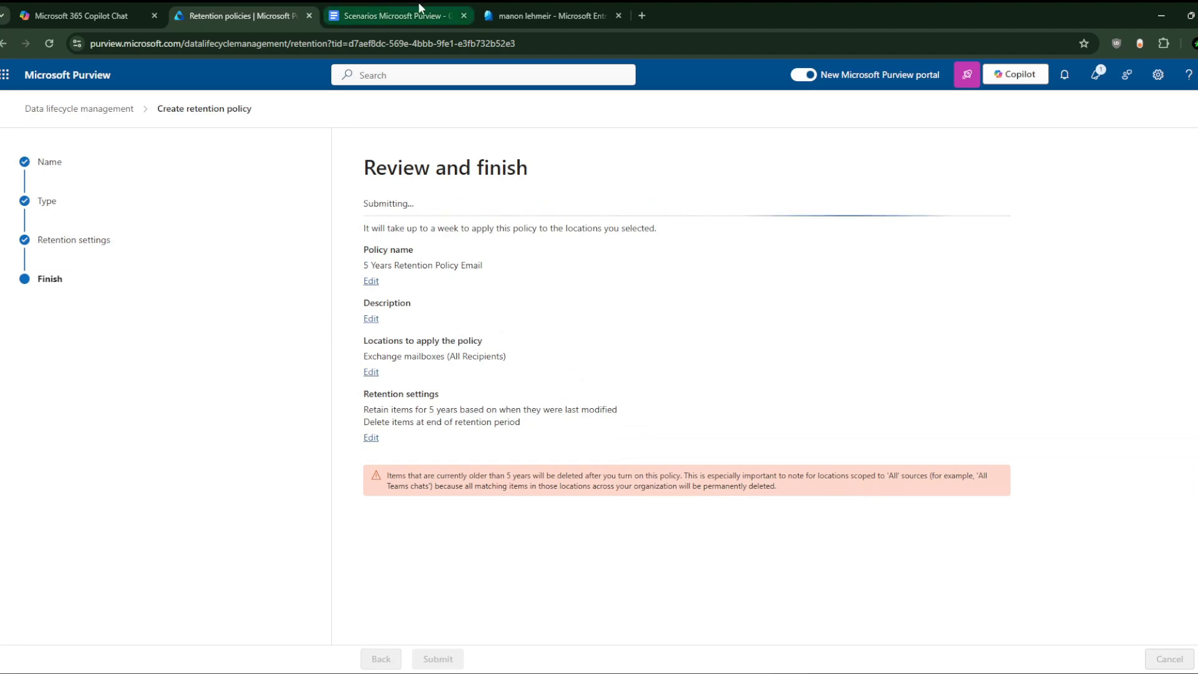
Step: Close the finished wizard, select the advisor's name in section 4's heading, and bring up Gmail
{"action": "left_click", "coordinate": [383, 658]}
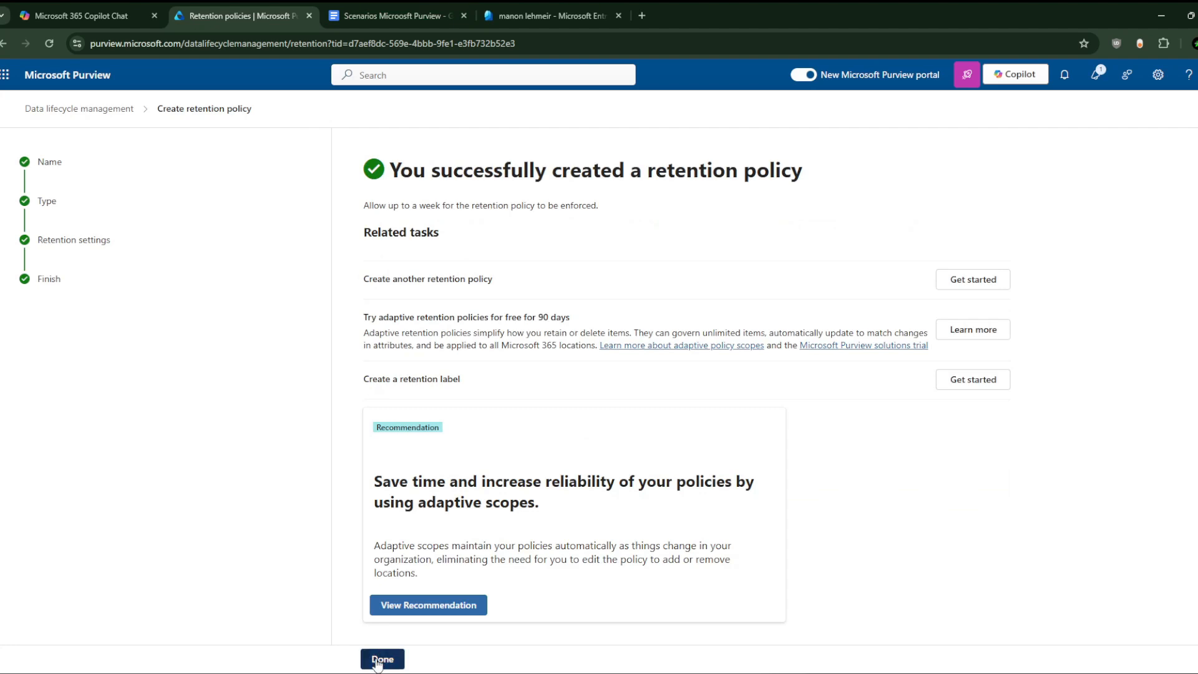
{"action": "left_click", "coordinate": [395, 1]}
{"action": "scroll", "coordinate": [396, 356], "scroll_direction": "down", "scroll_amount": 5}
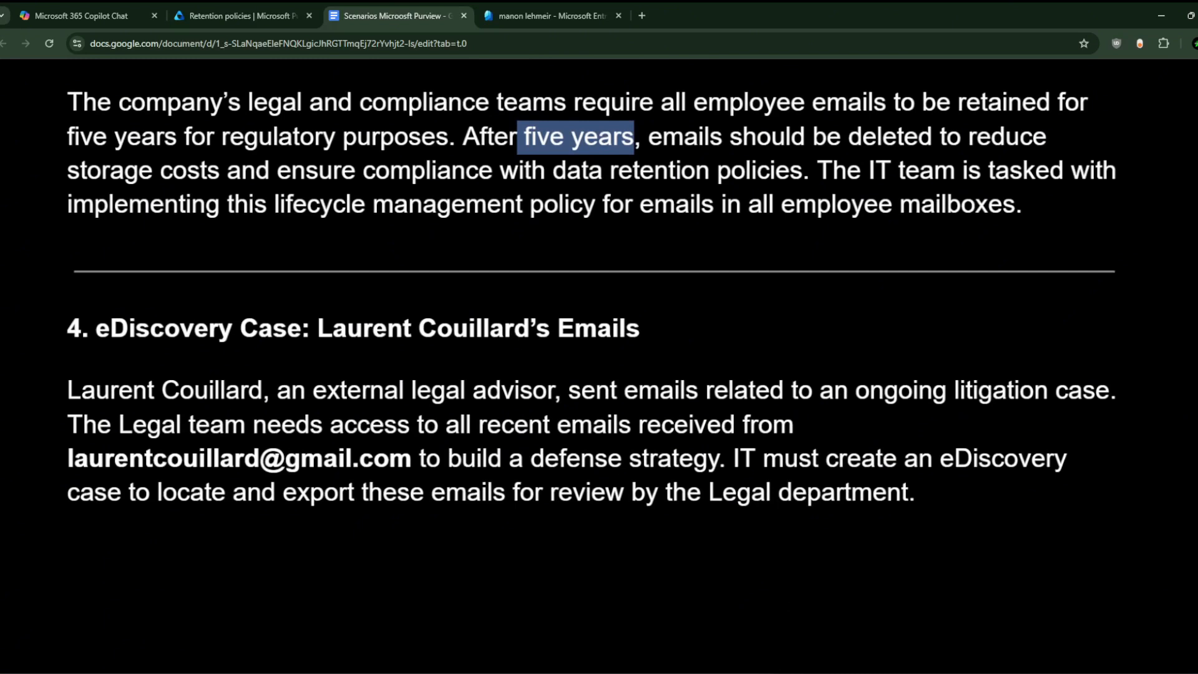
{"action": "left_click", "coordinate": [437, 328]}
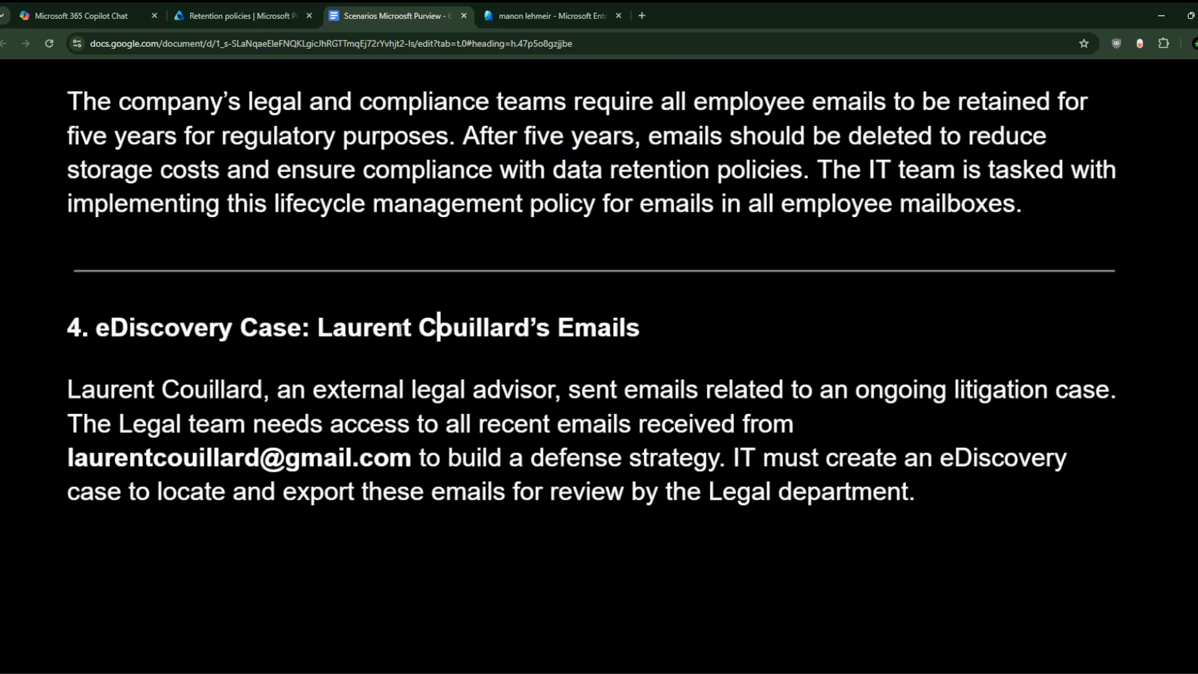
{"action": "left_click_drag", "start_coordinate": [319, 329], "coordinate": [546, 337]}
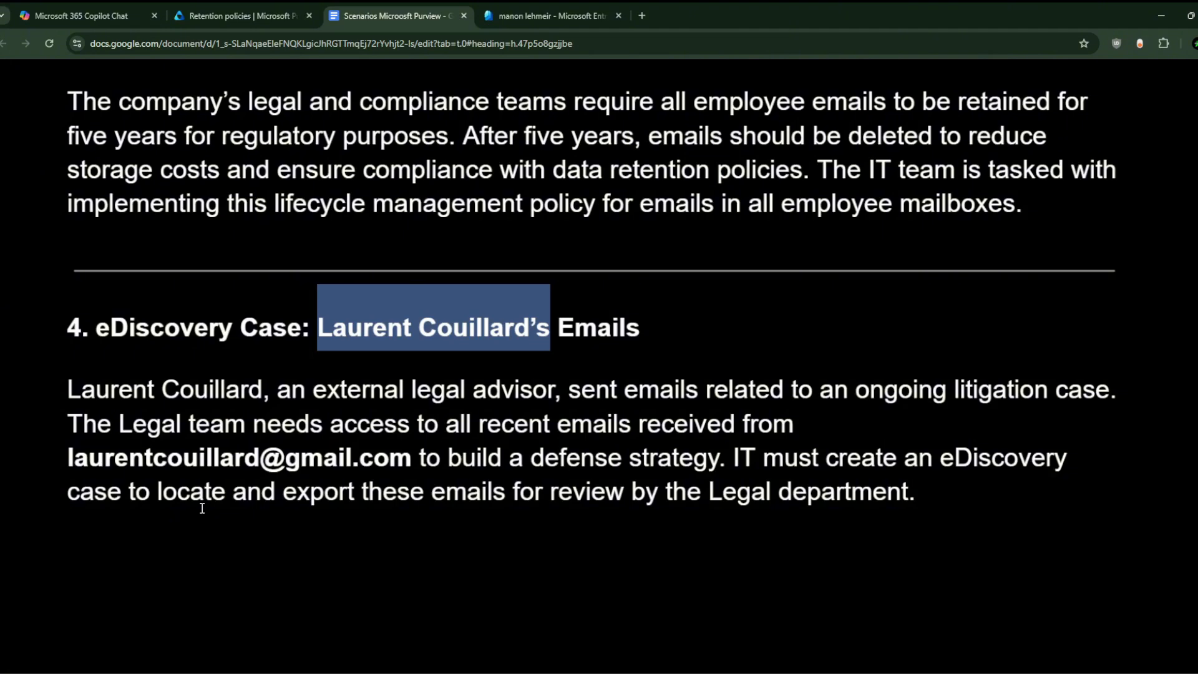
{"action": "left_click", "coordinate": [874, 673]}
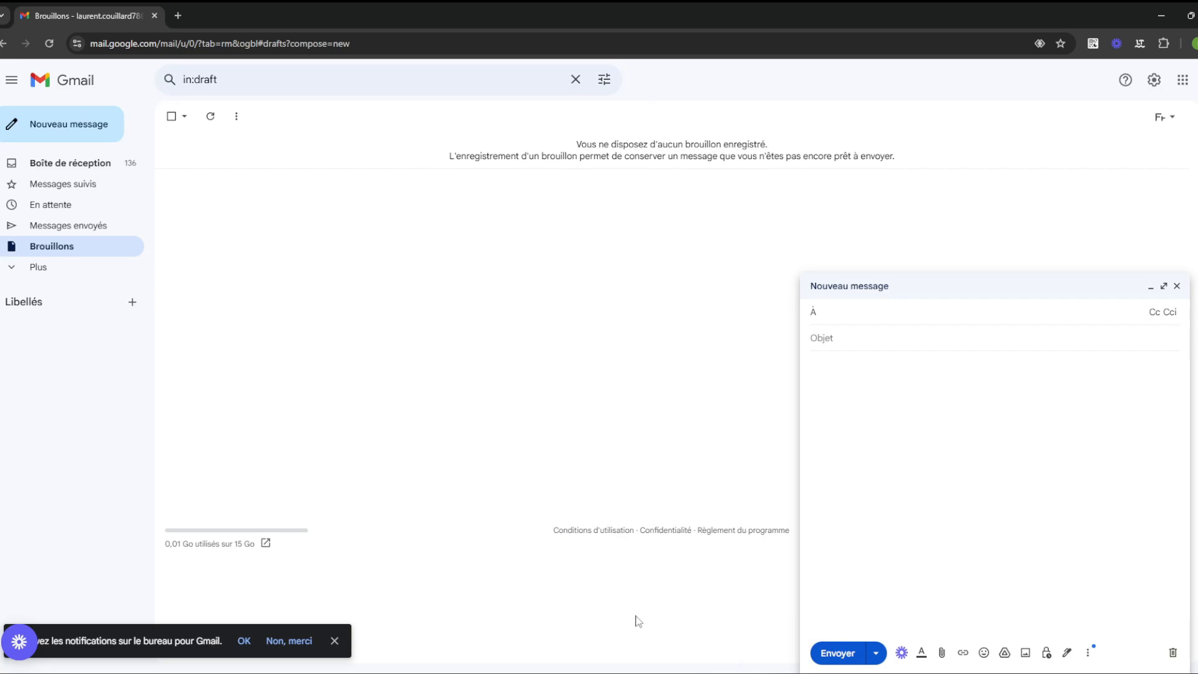
Step: Switch to the browser profile with Gmail and open the Microsoft 365 sign-in page in a new tab
{"action": "left_click", "coordinate": [593, 673]}
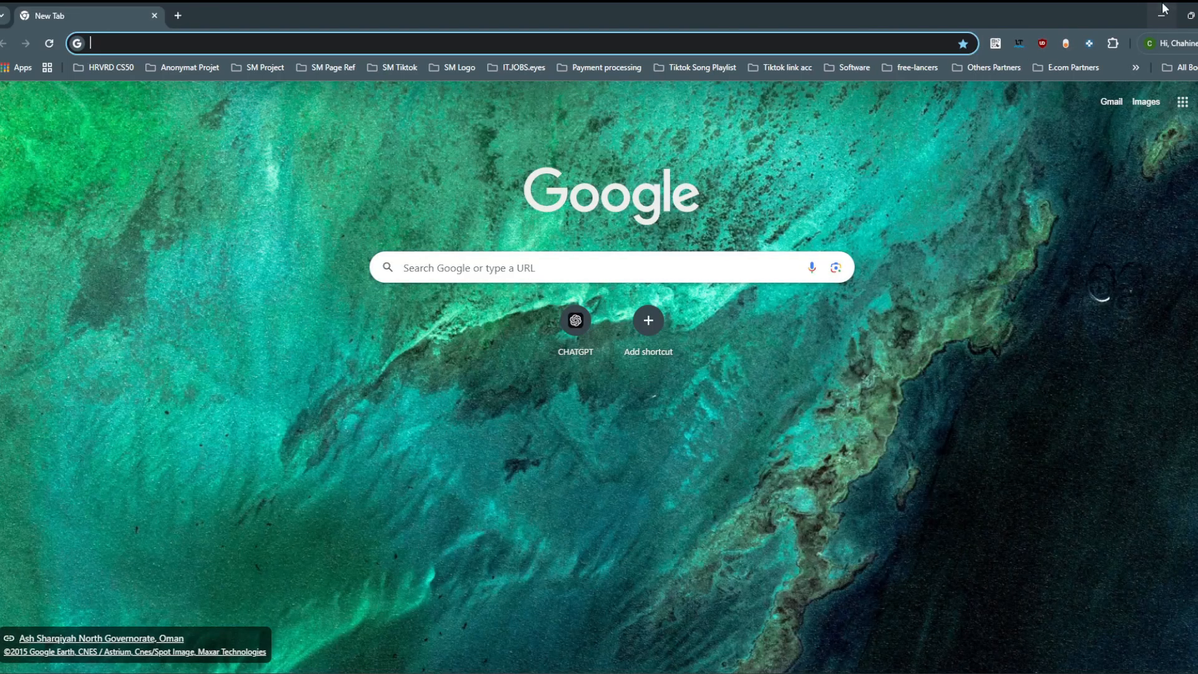
{"action": "left_click", "coordinate": [1163, 11]}
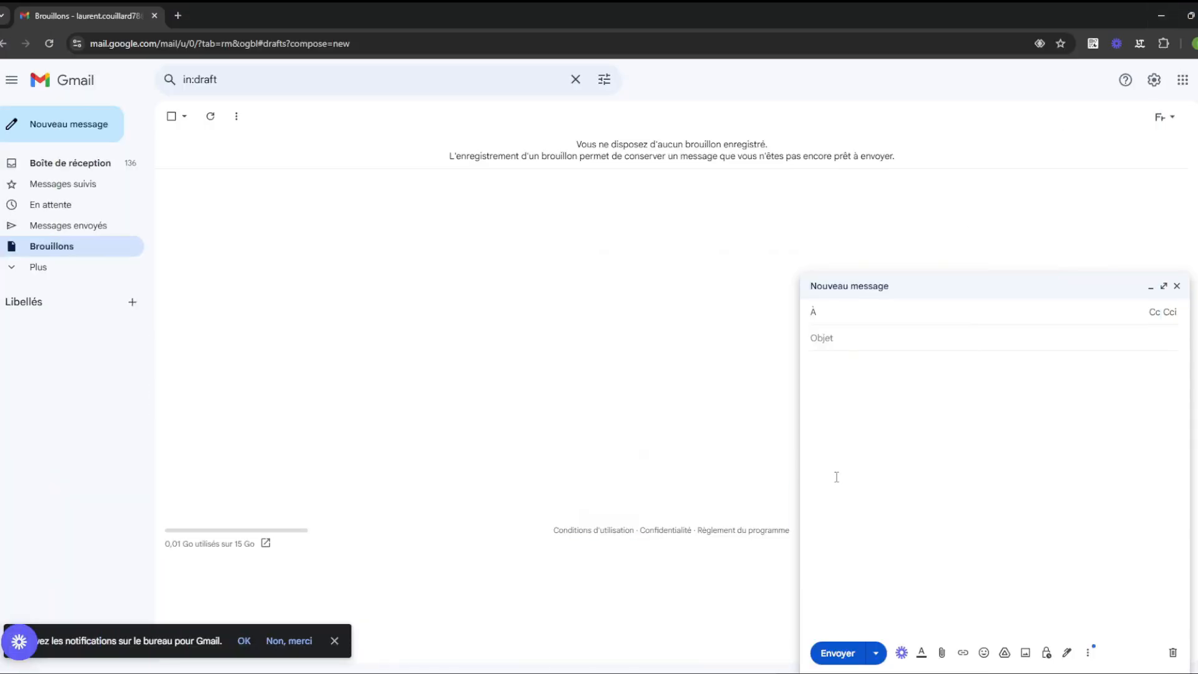
{"action": "left_click", "coordinate": [624, 673]}
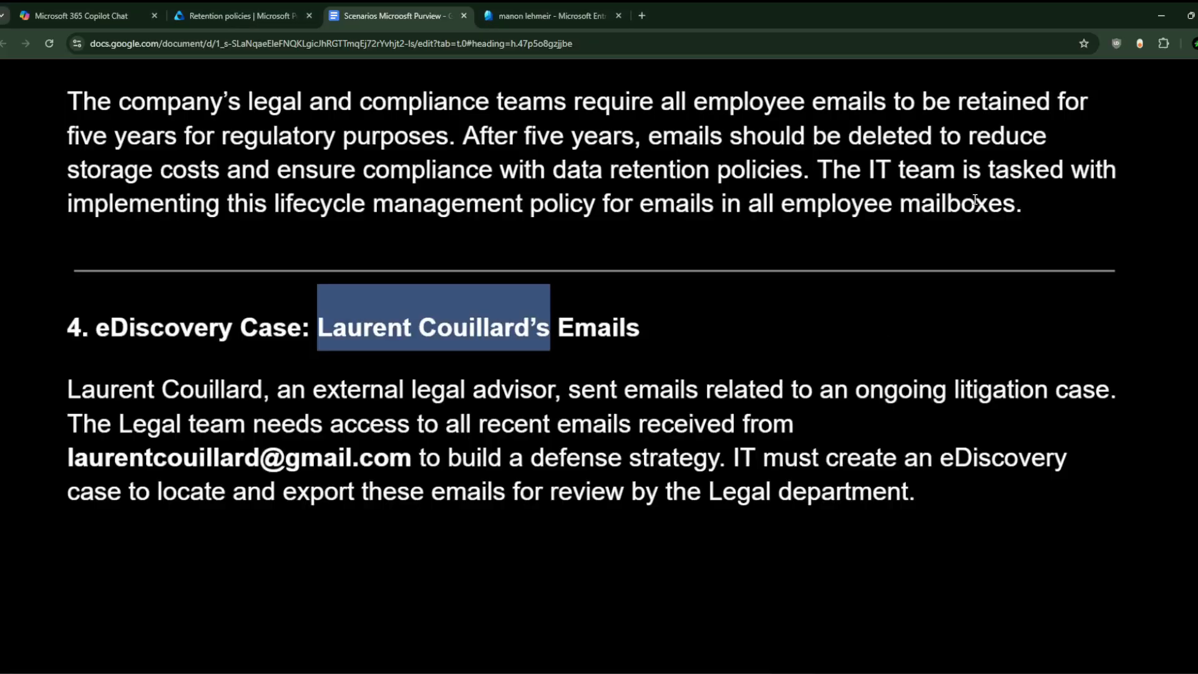
{"action": "left_click", "coordinate": [1192, 43]}
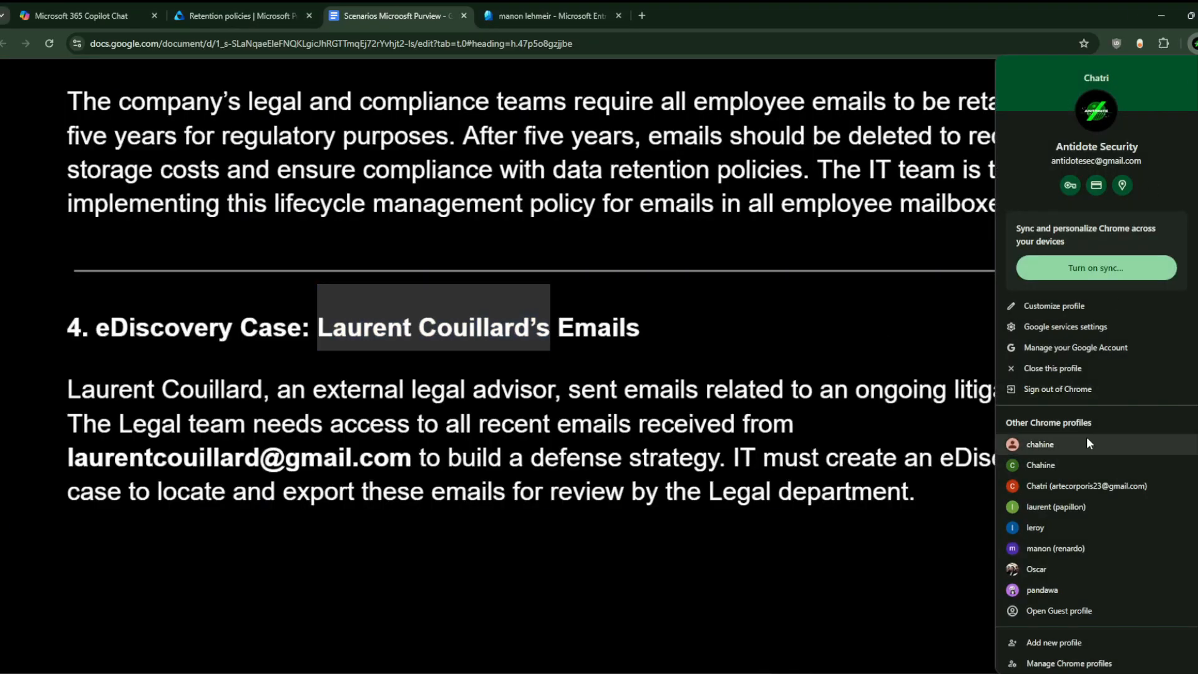
{"action": "left_click", "coordinate": [1073, 505]}
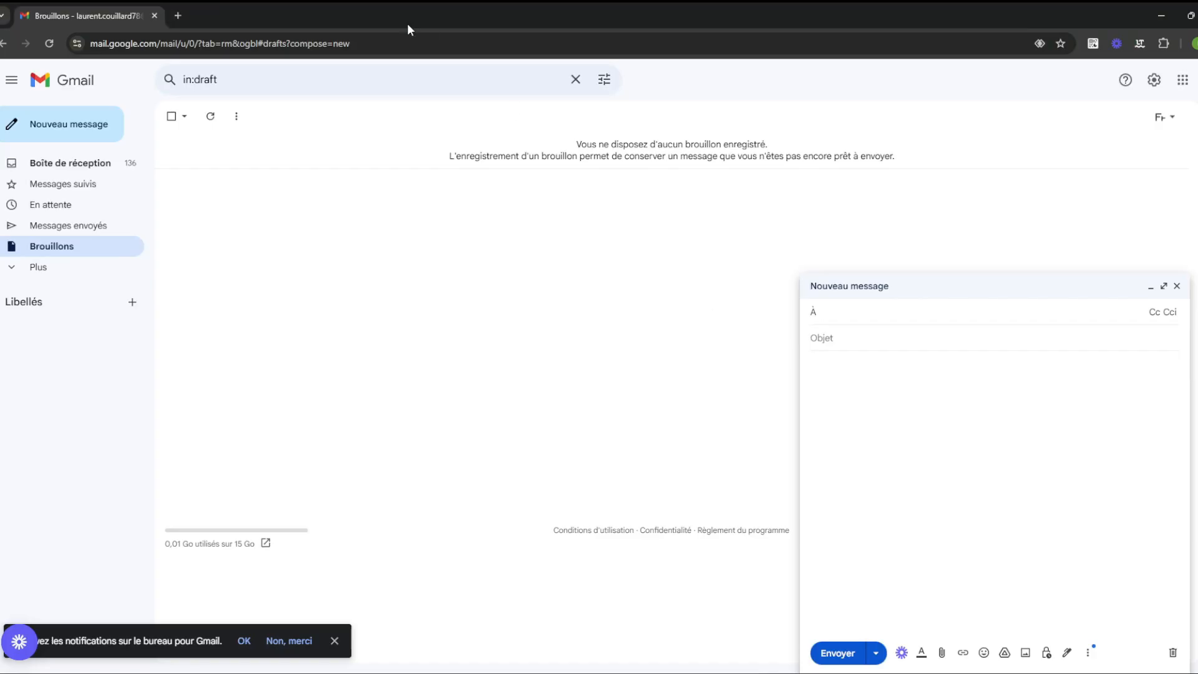
{"action": "left_click", "coordinate": [178, 15]}
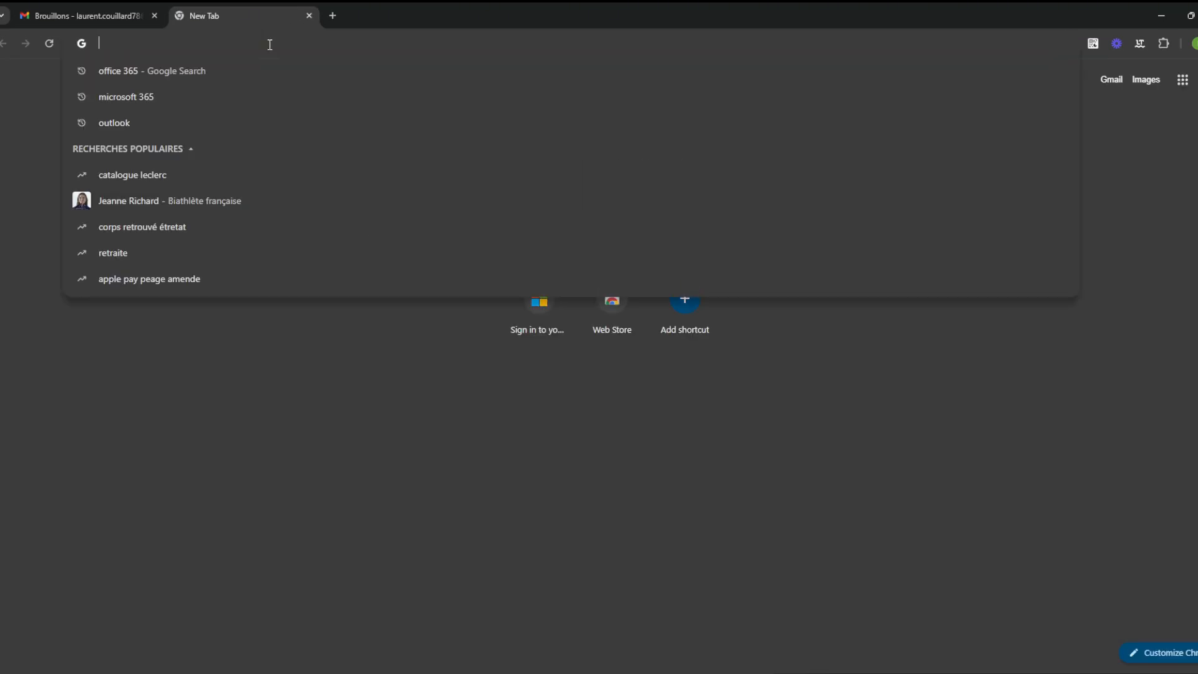
{"action": "type", "text": "login"}
{"action": "key", "text": "Return"}
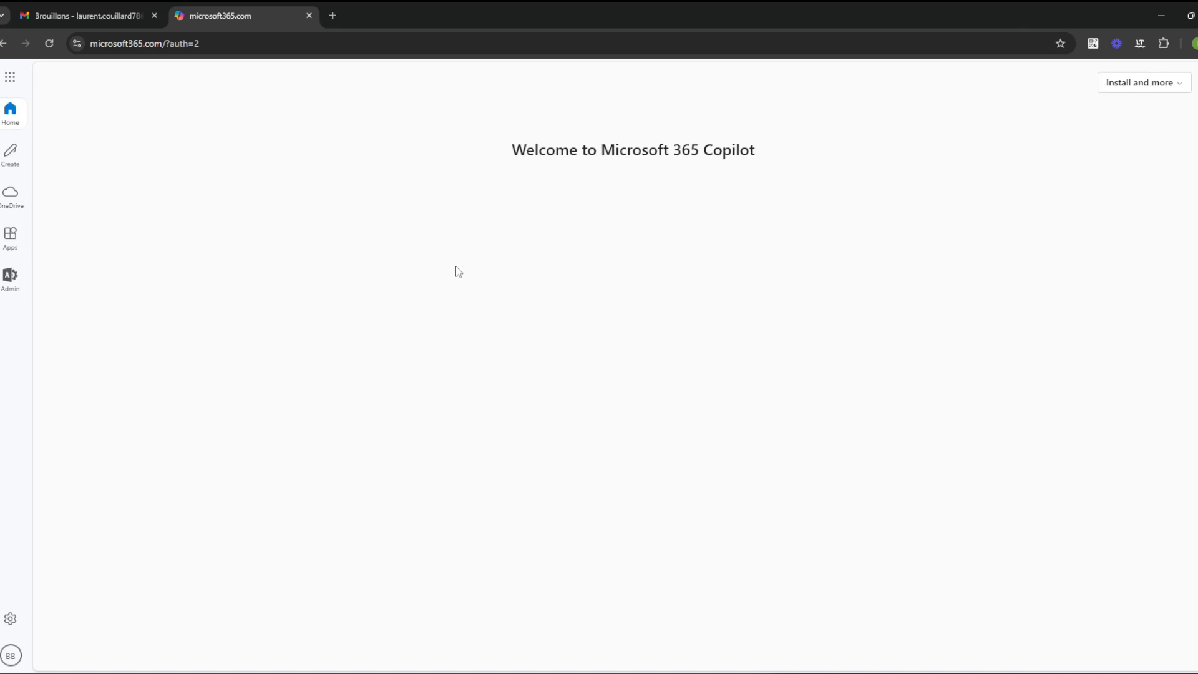
Step: Launch Outlook from the Microsoft 365 app launcher and check which account is signed in
{"action": "left_click", "coordinate": [10, 77]}
{"action": "left_click", "coordinate": [100, 152]}
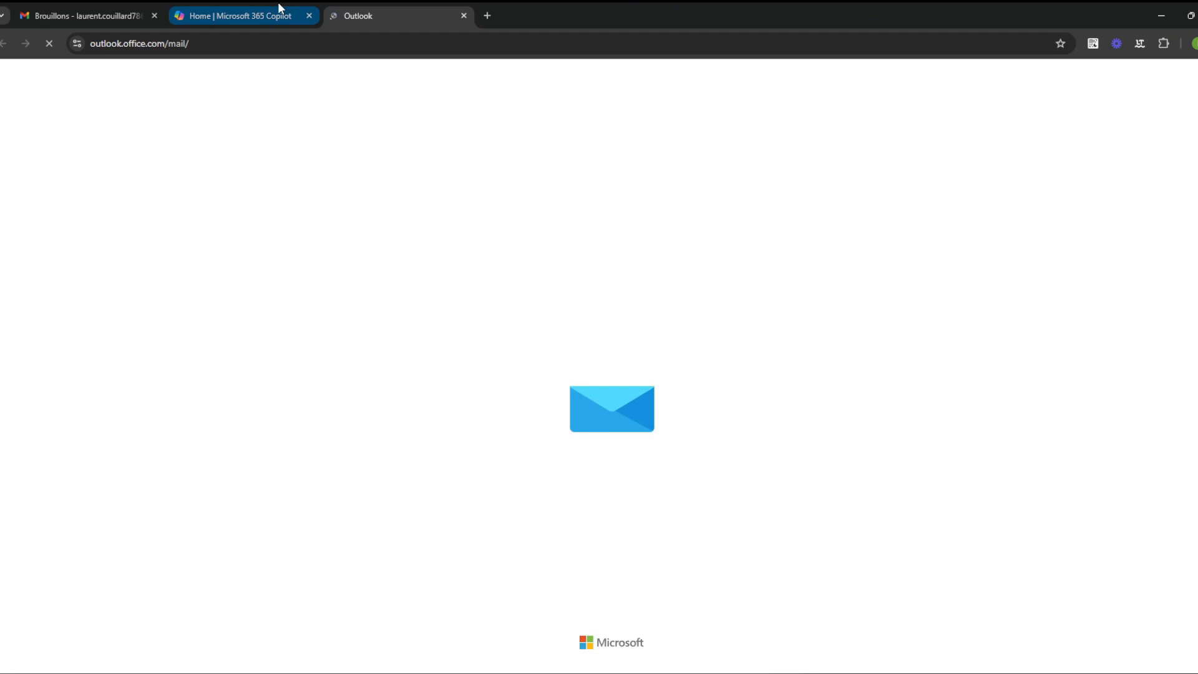
{"action": "left_click", "coordinate": [278, 8]}
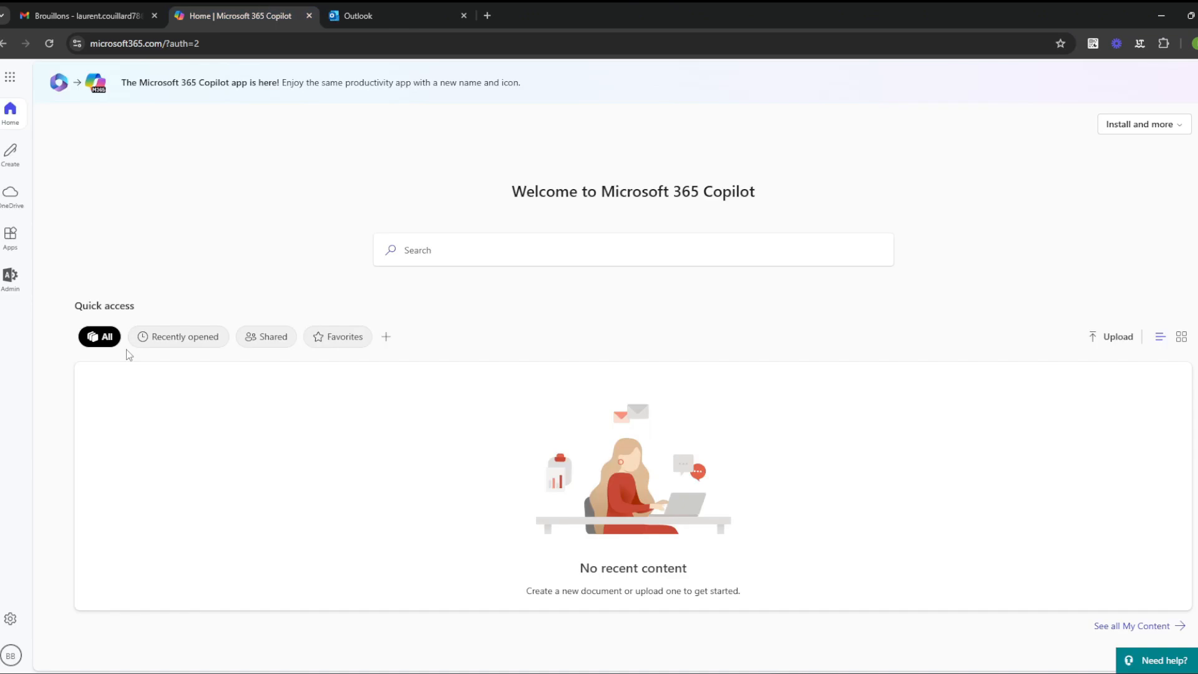
{"action": "left_click", "coordinate": [10, 655]}
{"action": "left_click", "coordinate": [314, 150]}
{"action": "left_click", "coordinate": [368, 13]}
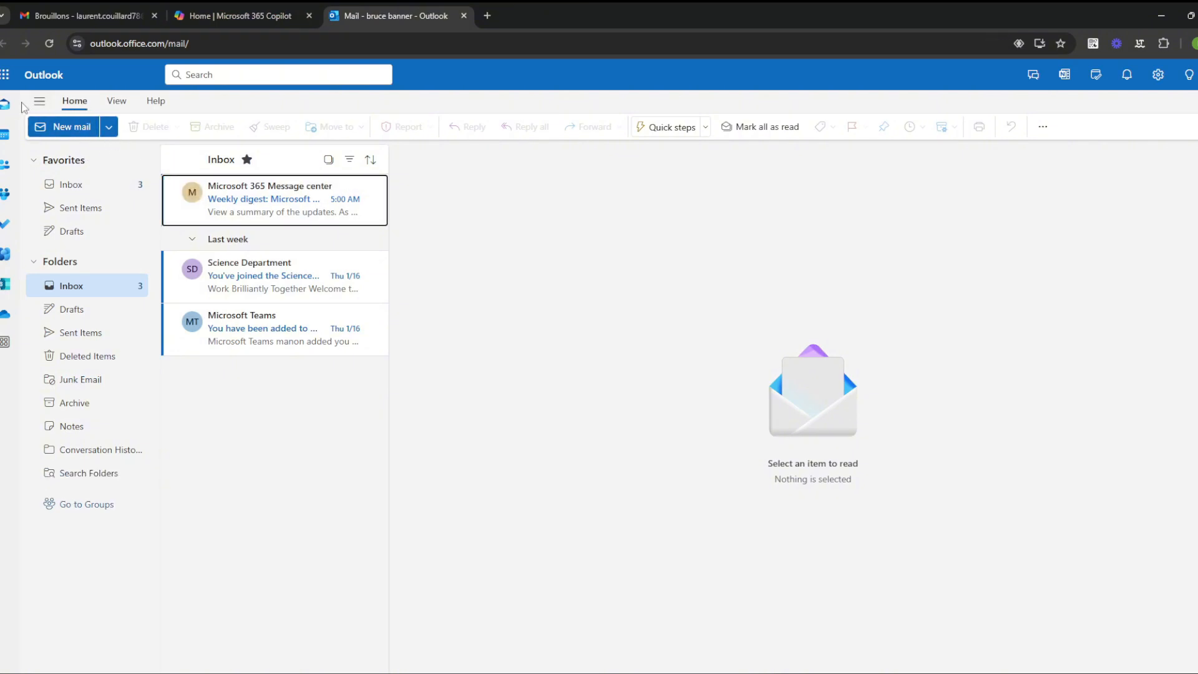
{"action": "left_click", "coordinate": [1197, 75]}
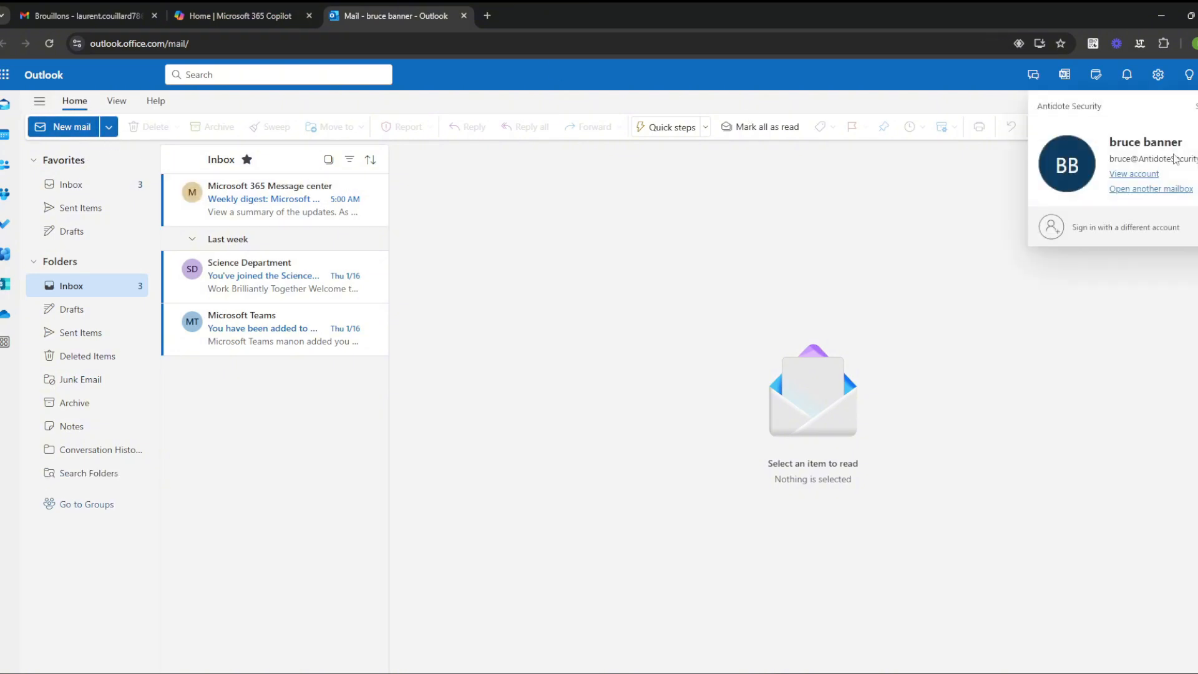
{"action": "left_click", "coordinate": [193, 409]}
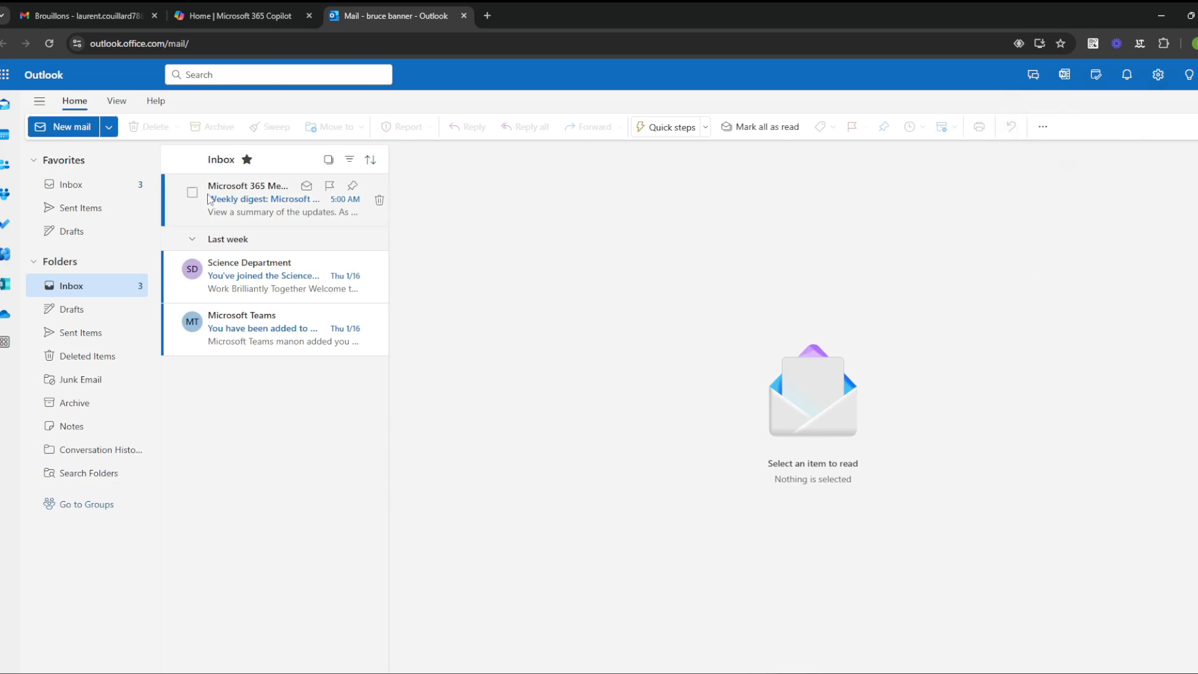
{"action": "left_click", "coordinate": [1156, 74]}
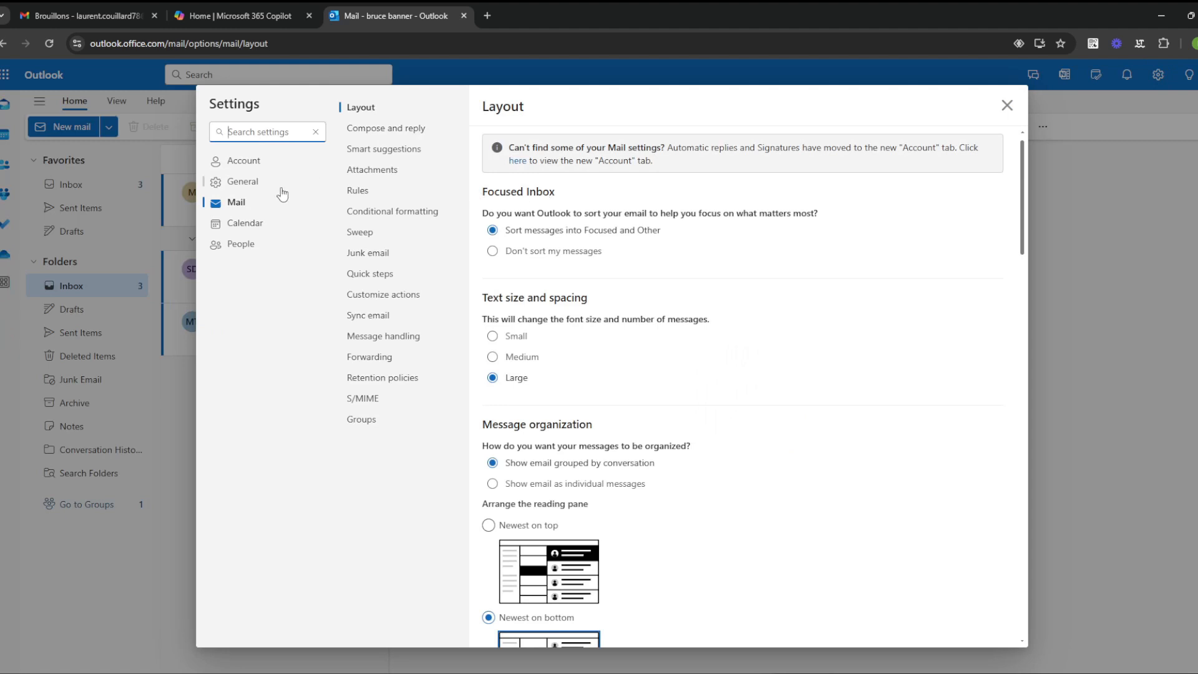
{"action": "left_click", "coordinate": [250, 161]}
{"action": "triple_click", "coordinate": [717, 138]}
{"action": "key", "text": "ctrl+c"}
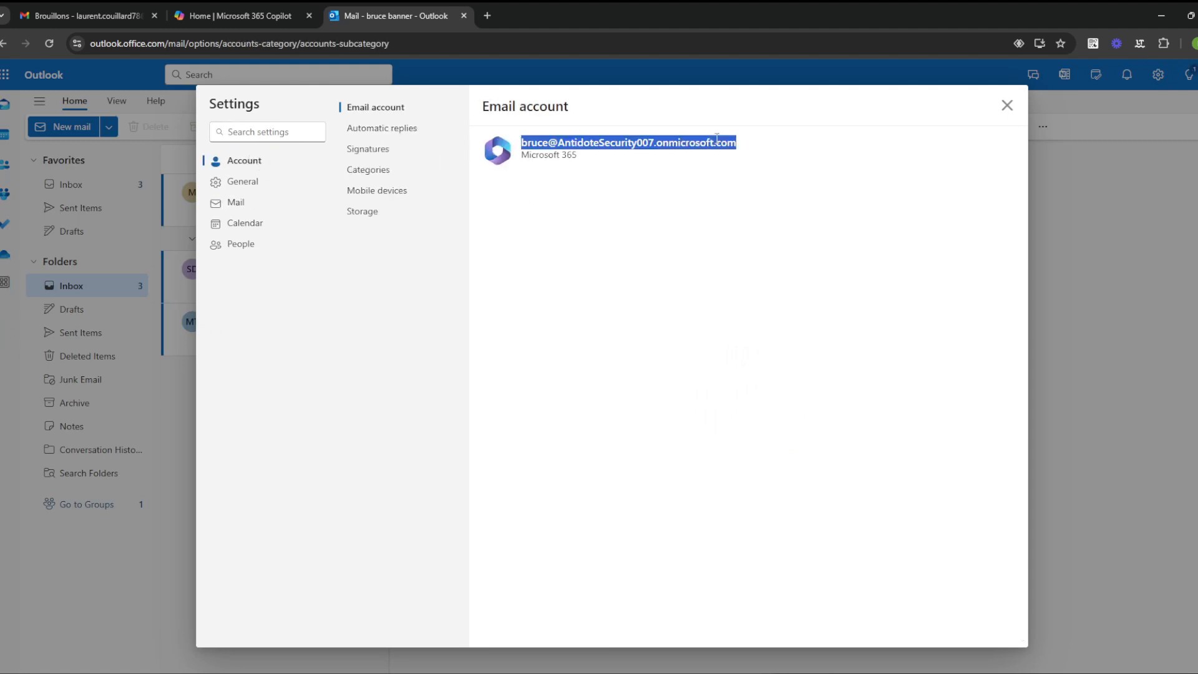
{"action": "left_click", "coordinate": [1007, 105]}
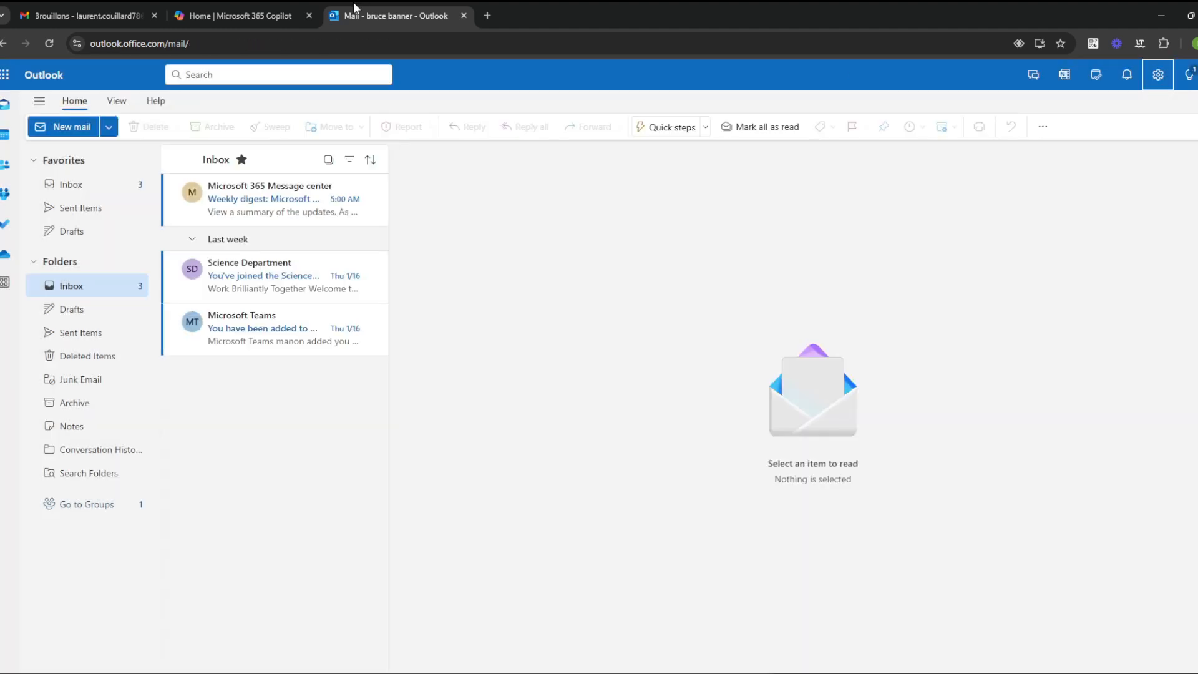
{"action": "left_click", "coordinate": [184, 8]}
Step: Send a test Gmail message with subject 'hey' and body 'he' to the copied Outlook address
{"action": "left_click", "coordinate": [126, 8]}
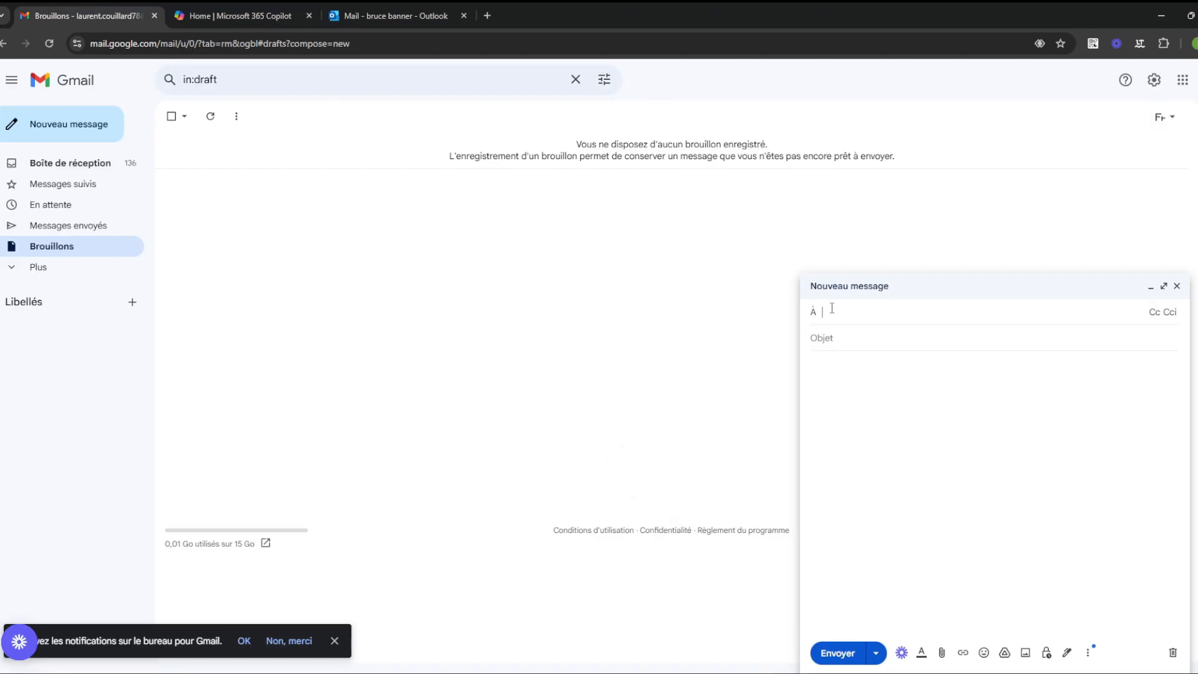
{"action": "key", "text": "ctrl+v"}
{"action": "key", "text": "Tab"}
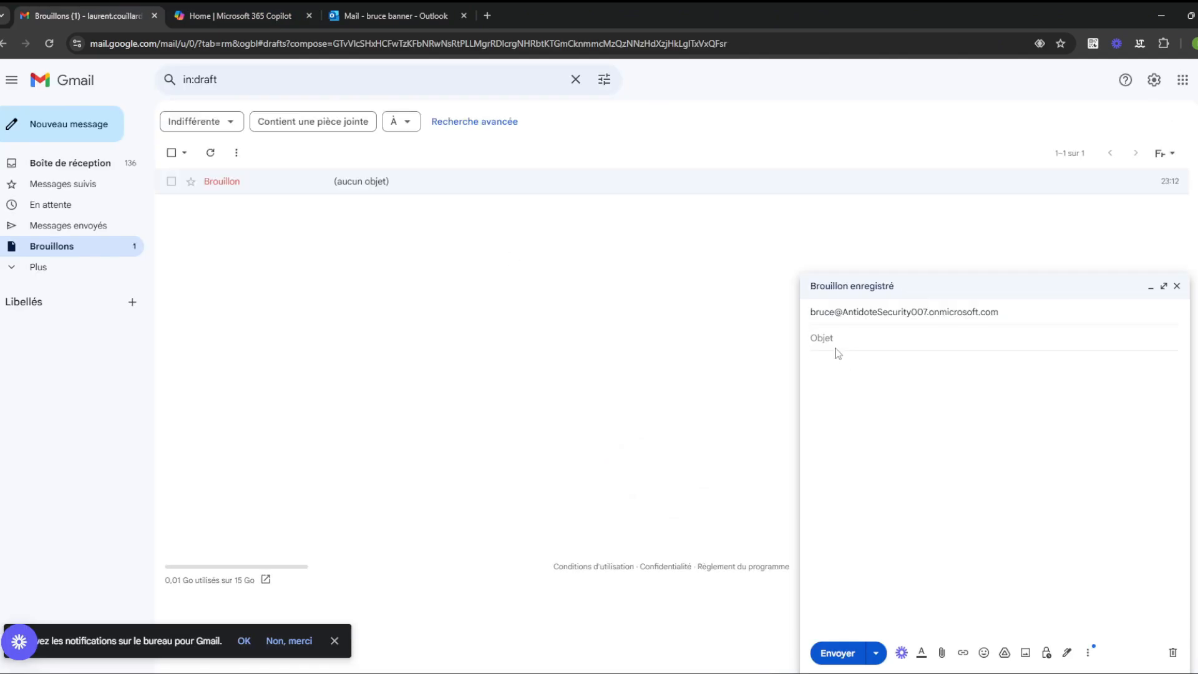
{"action": "type", "text": "hey"}
{"action": "left_click", "coordinate": [835, 372]}
{"action": "type", "text": "he"}
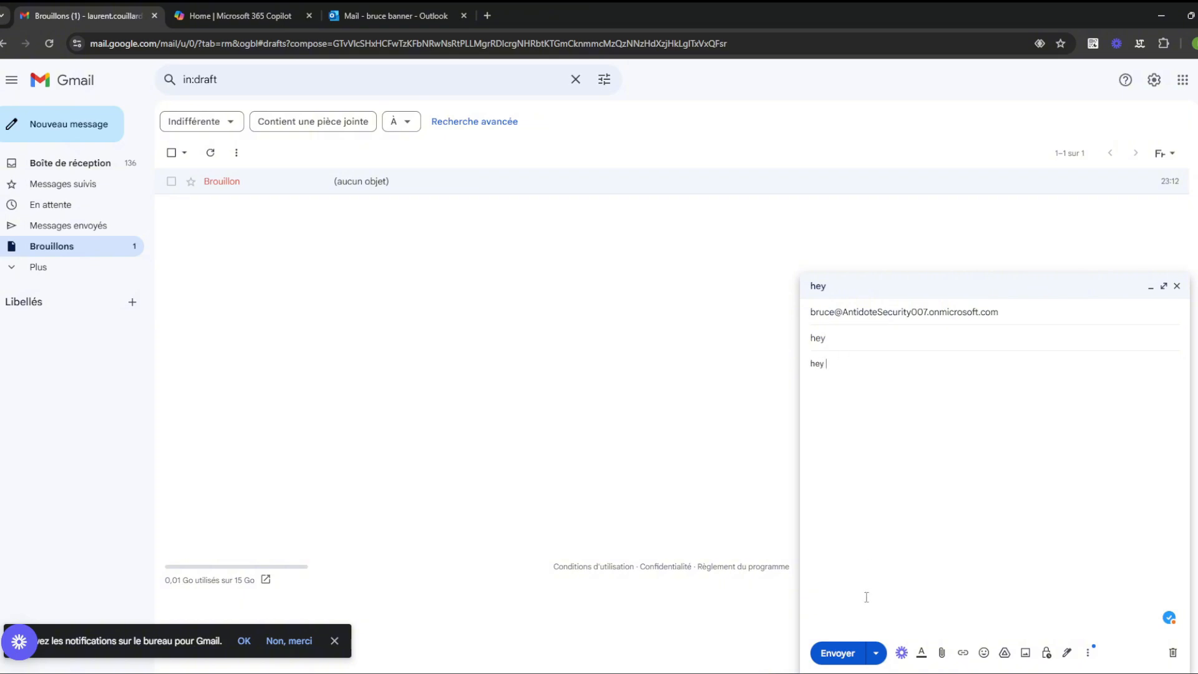
{"action": "left_click", "coordinate": [837, 653]}
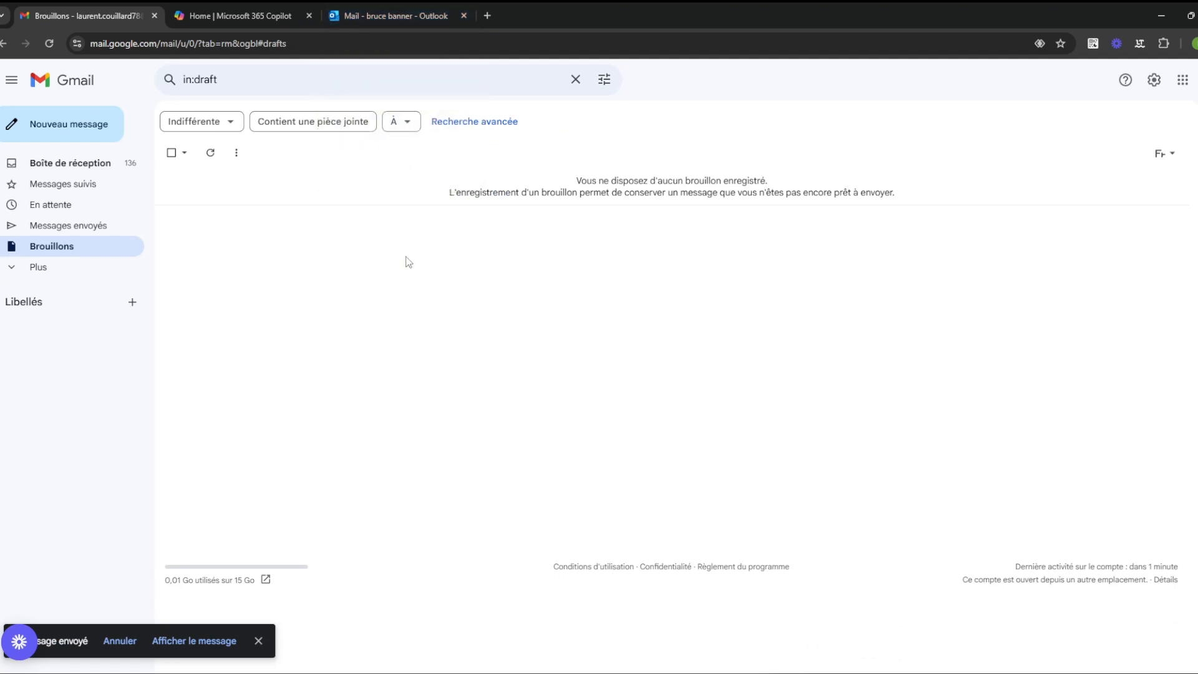
Step: Check the Outlook mailbox and Gmail drafts, then bring up the scenario document
{"action": "left_click", "coordinate": [418, 8]}
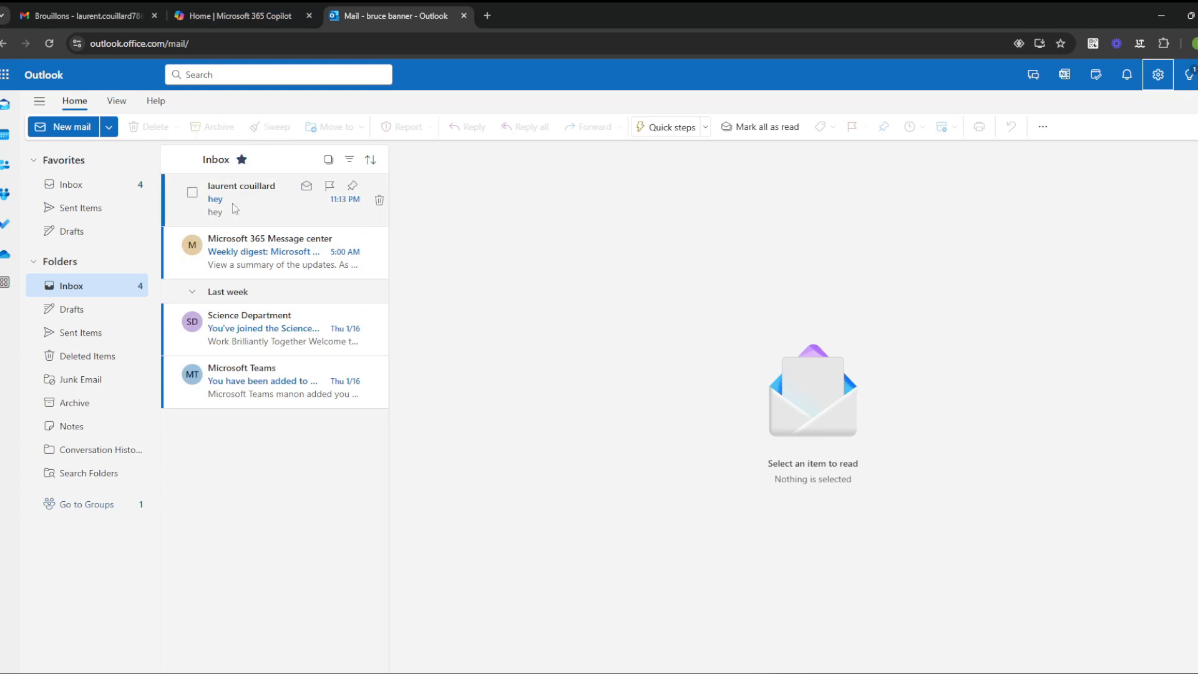
{"action": "left_click", "coordinate": [84, 15]}
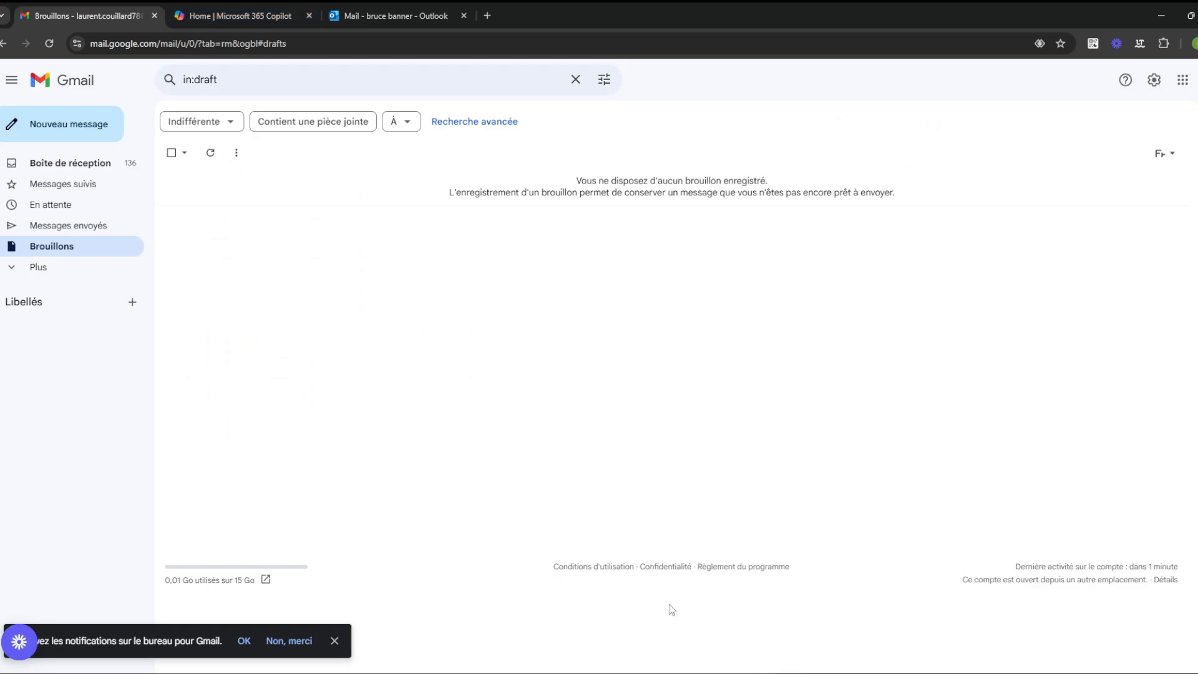
{"action": "left_click", "coordinate": [731, 672]}
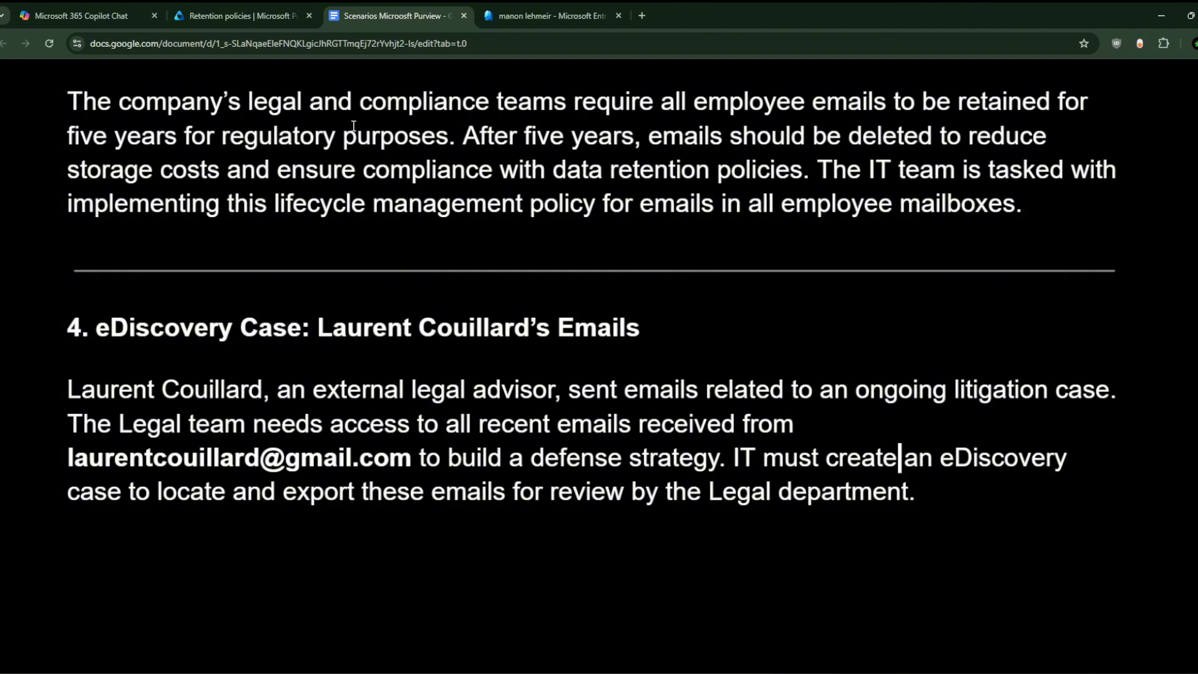
Step: Create an eDiscovery case named with the advisor's name followed by 'Case by Legal Team'
{"action": "left_click", "coordinate": [275, 6]}
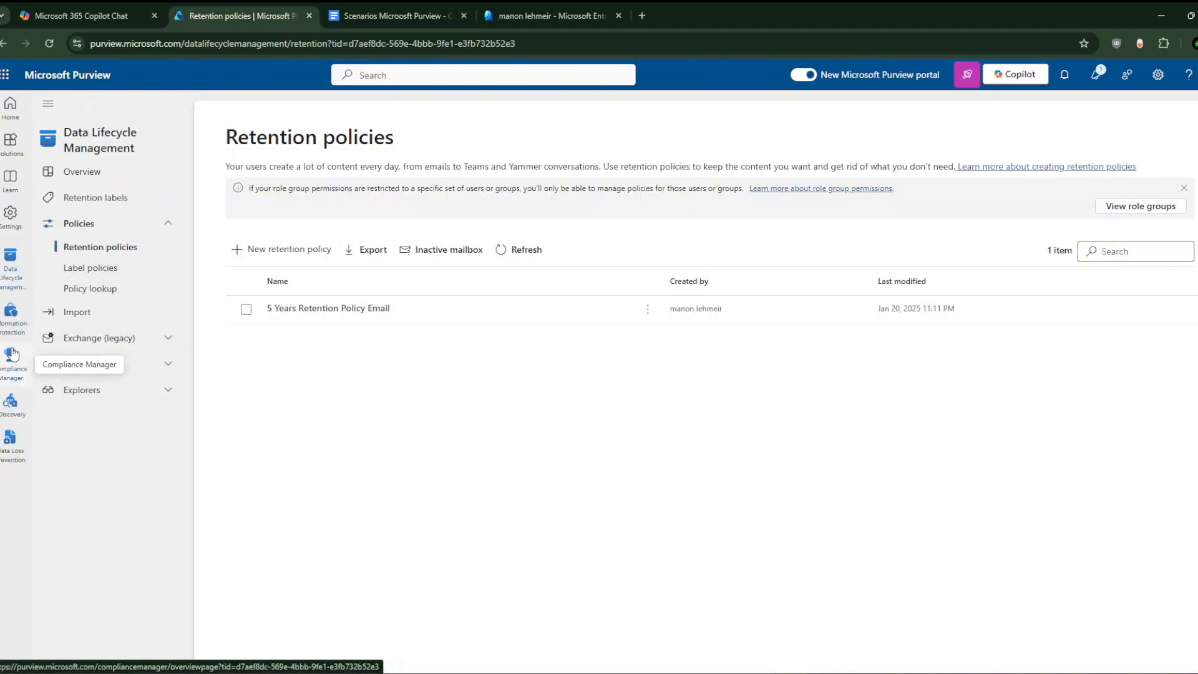
{"action": "left_click", "coordinate": [10, 400]}
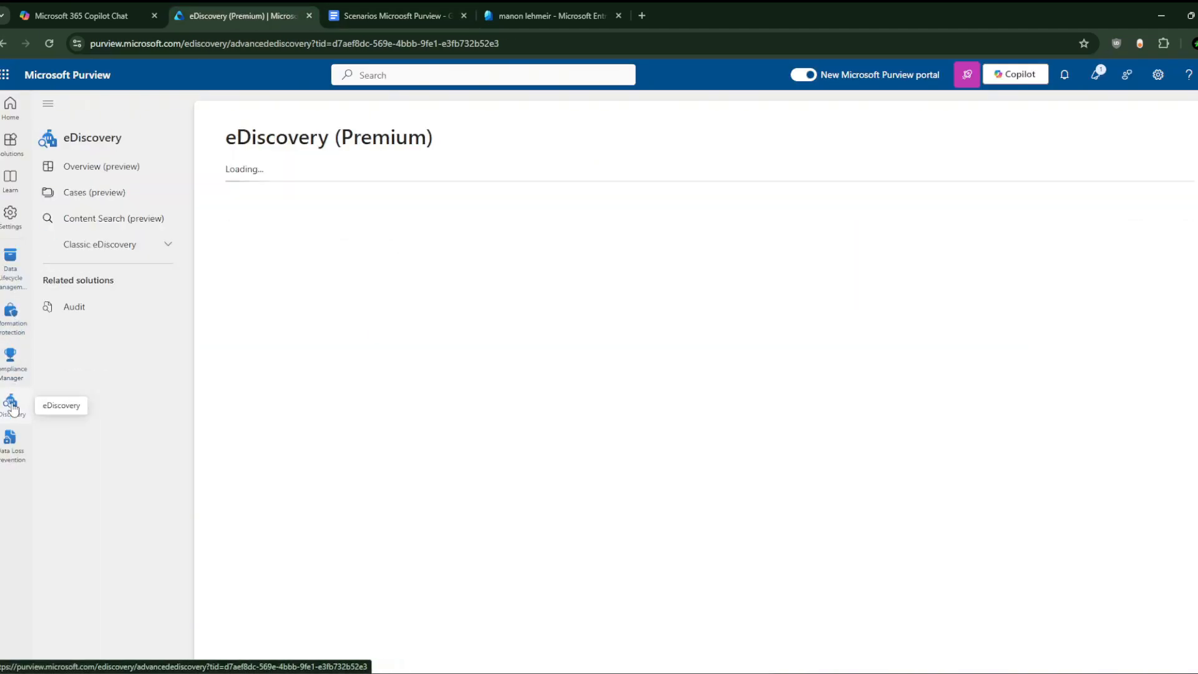
{"action": "left_click", "coordinate": [134, 193]}
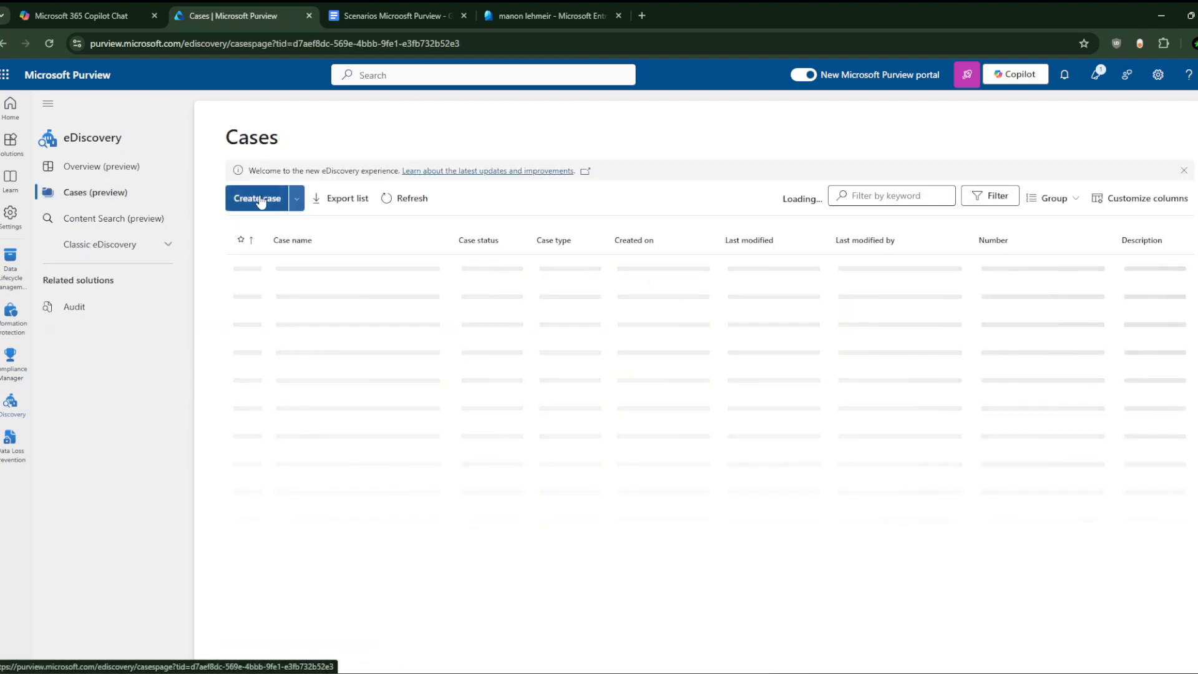
{"action": "left_click", "coordinate": [261, 200]}
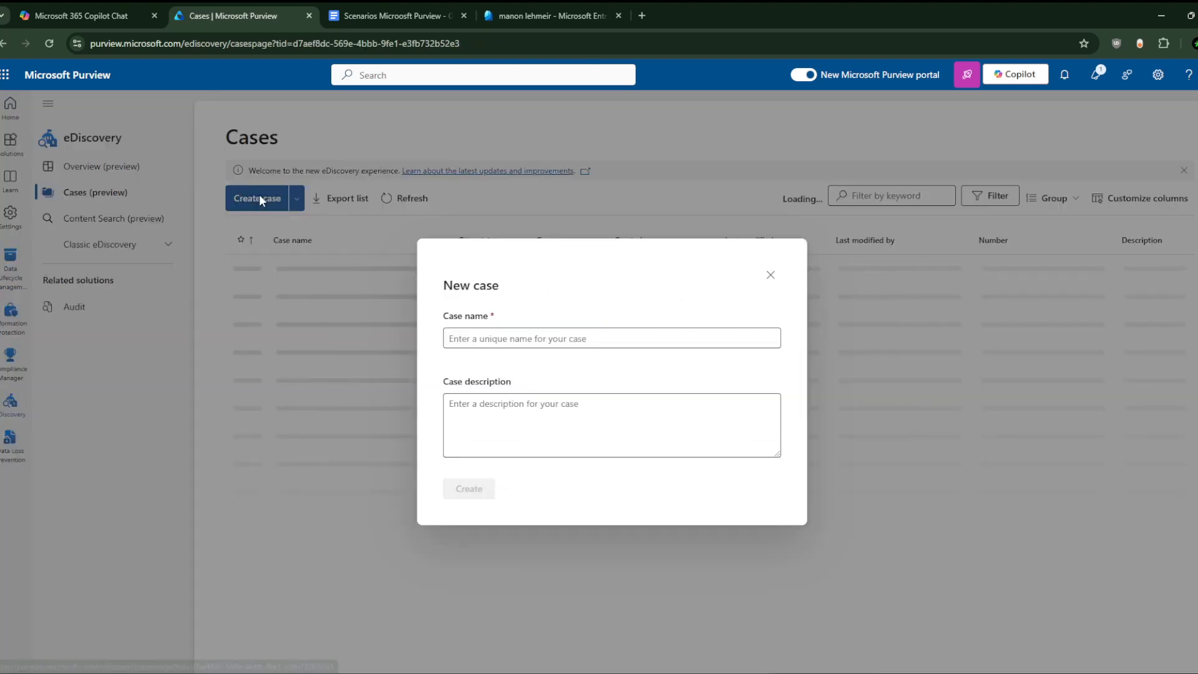
{"action": "left_click", "coordinate": [519, 339]}
{"action": "type", "text": "La"}
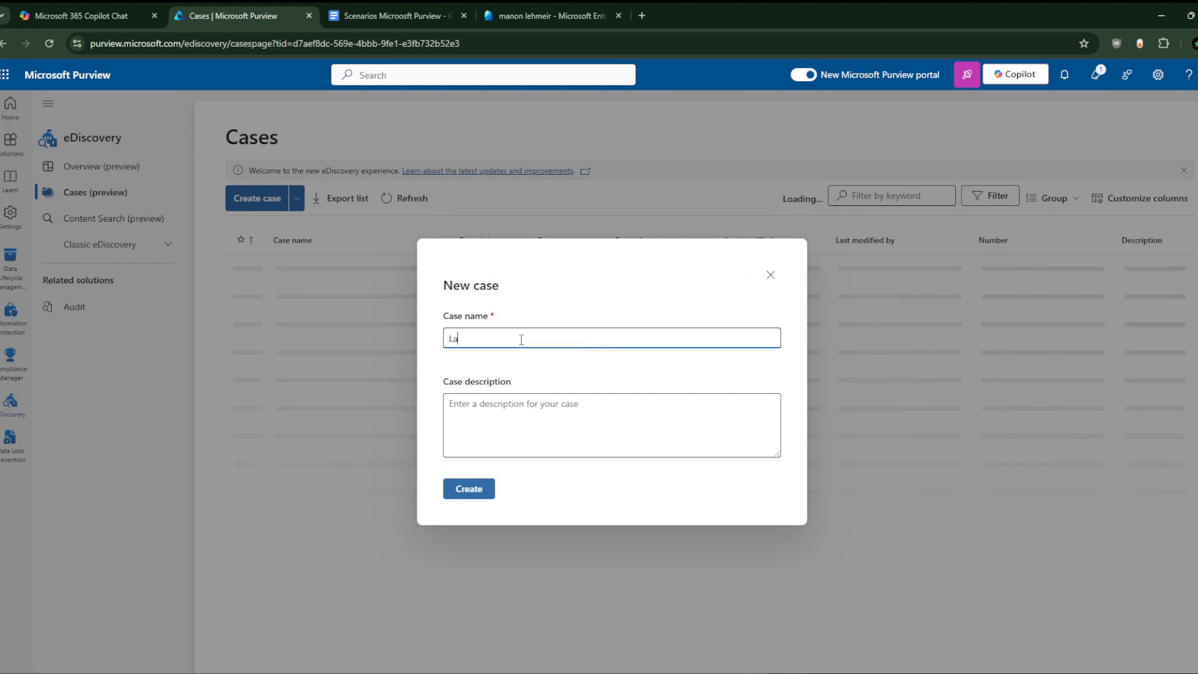
{"action": "type", "text": "urent Case "}
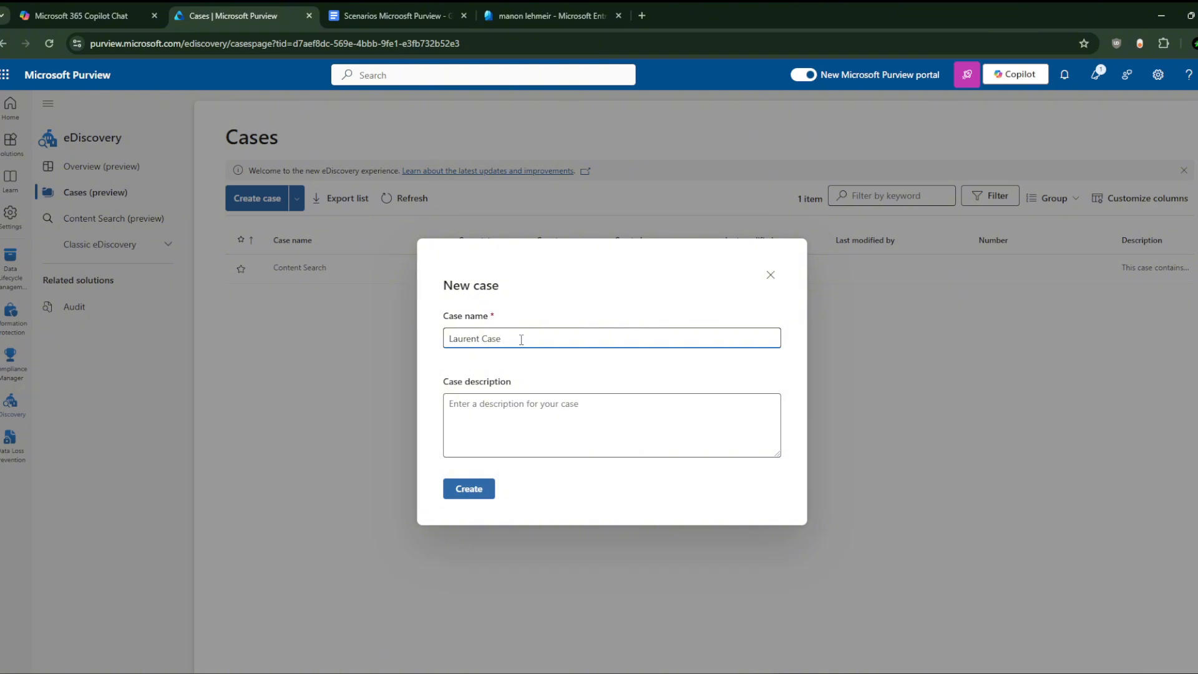
{"action": "type", "text": "by Legal Team"}
{"action": "left_click", "coordinate": [469, 489]}
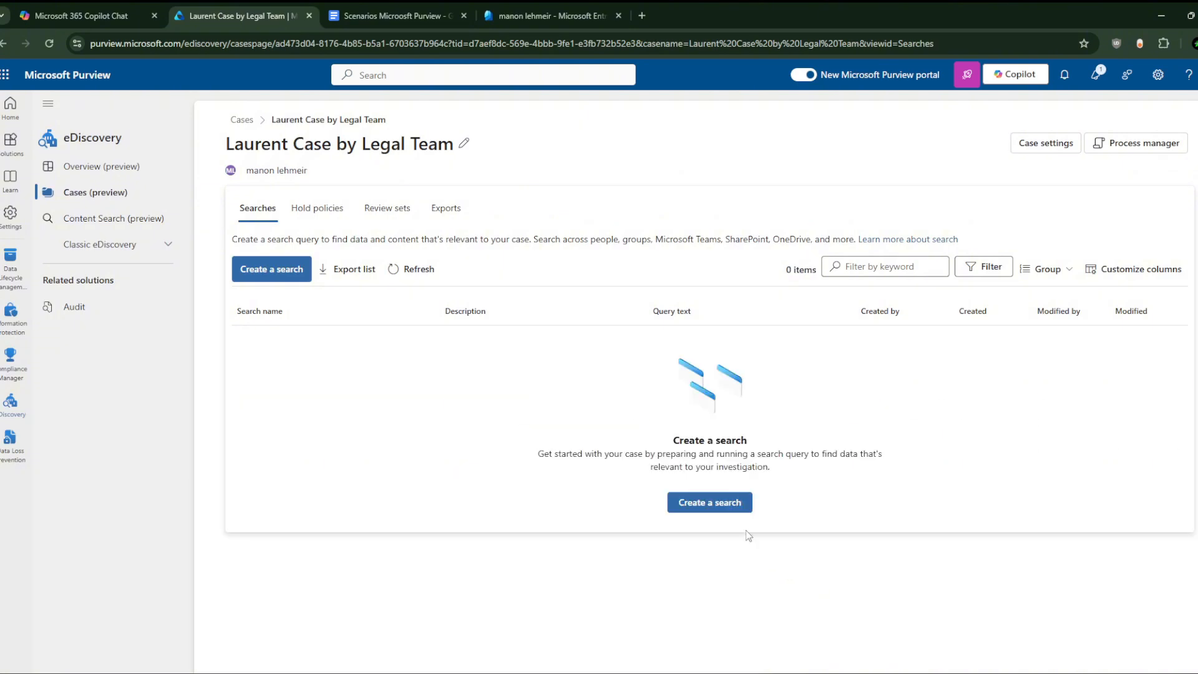
Step: Create a new search in the case, named for the advisor's detailed email
{"action": "left_click", "coordinate": [716, 507]}
{"action": "left_click", "coordinate": [521, 337]}
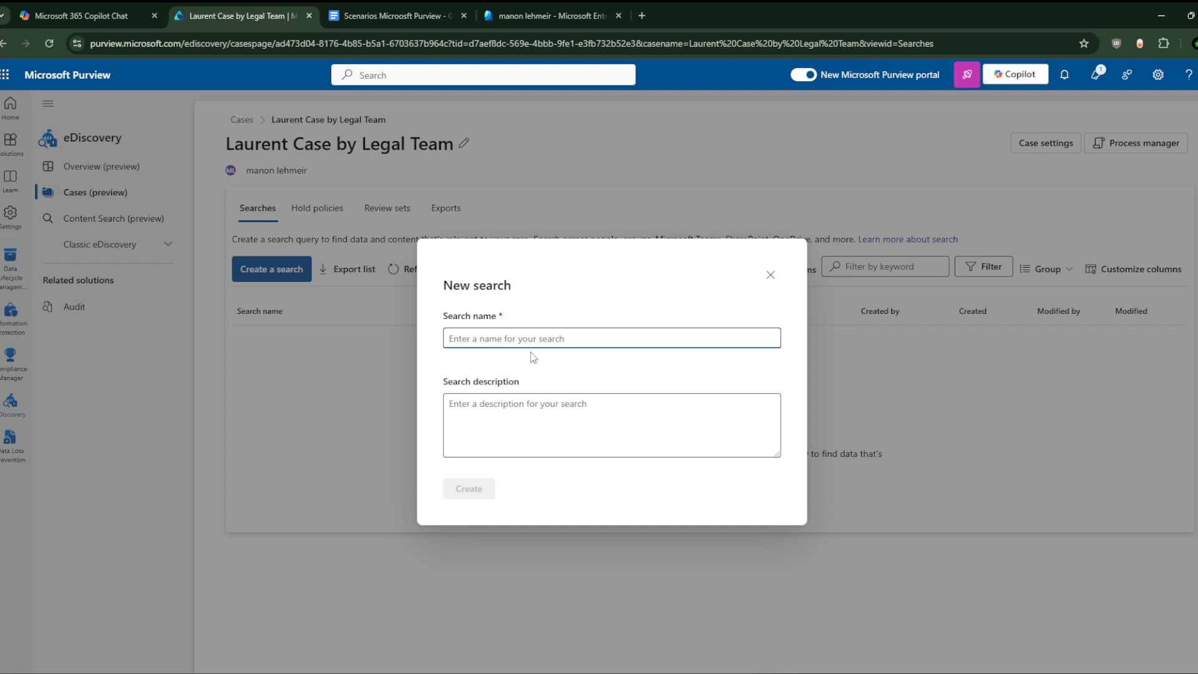
{"action": "type", "text": "laurent detailed email"}
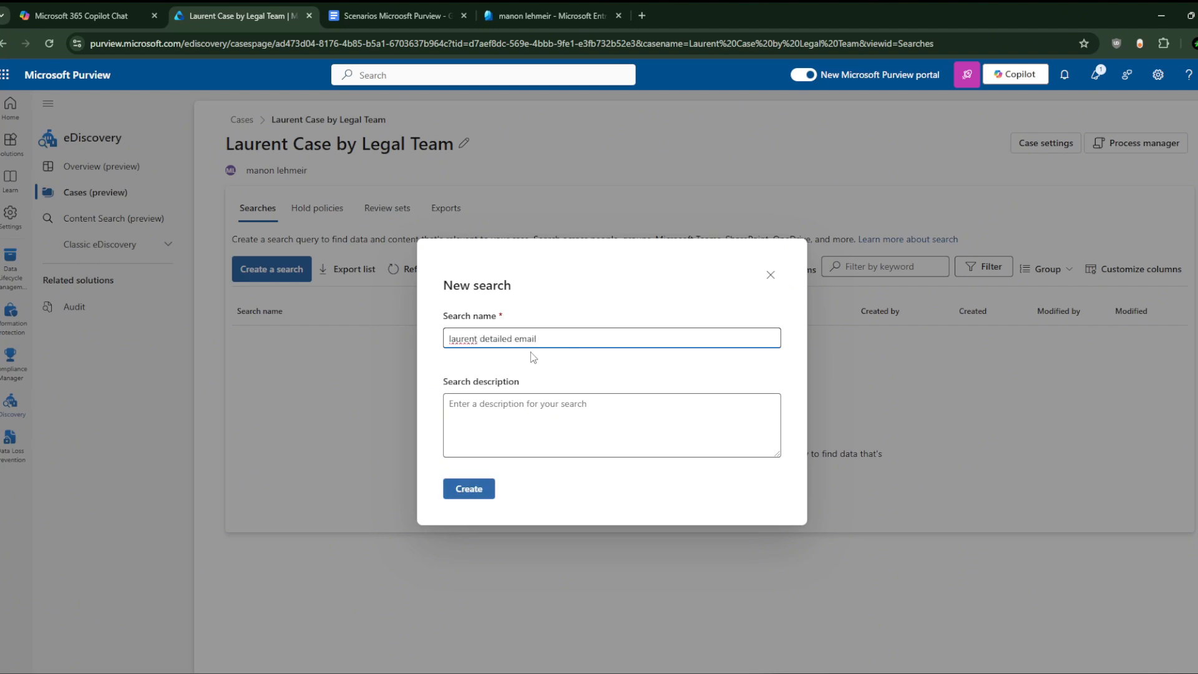
{"action": "left_click", "coordinate": [483, 489]}
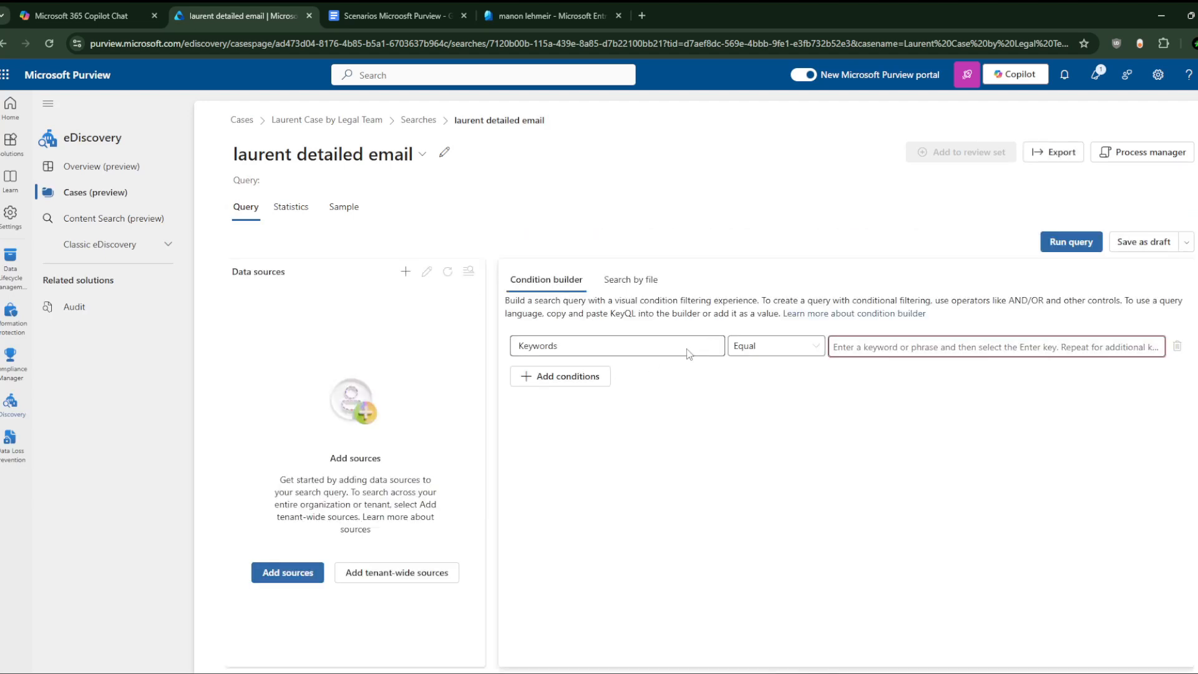
Step: Add a Sender/Author condition to the query and delete the Keywords condition row
{"action": "left_click", "coordinate": [787, 350]}
{"action": "left_click", "coordinate": [742, 366]}
{"action": "double_click", "coordinate": [557, 347]}
{"action": "left_click", "coordinate": [567, 376]}
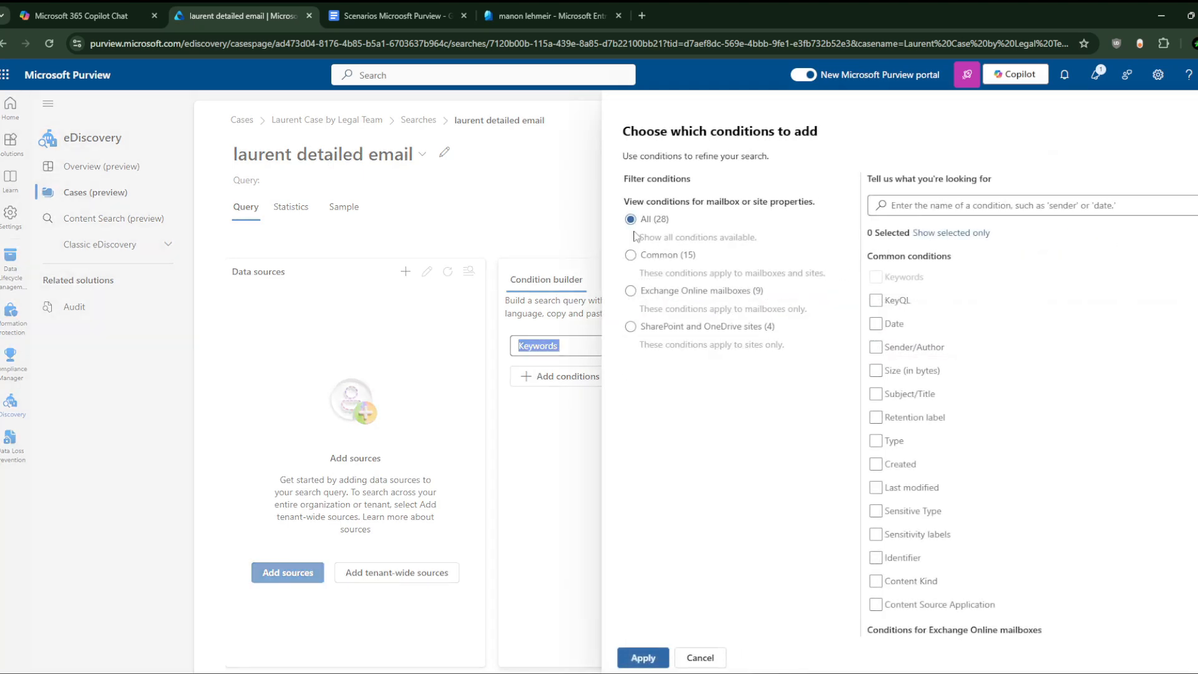
{"action": "left_click", "coordinate": [876, 353]}
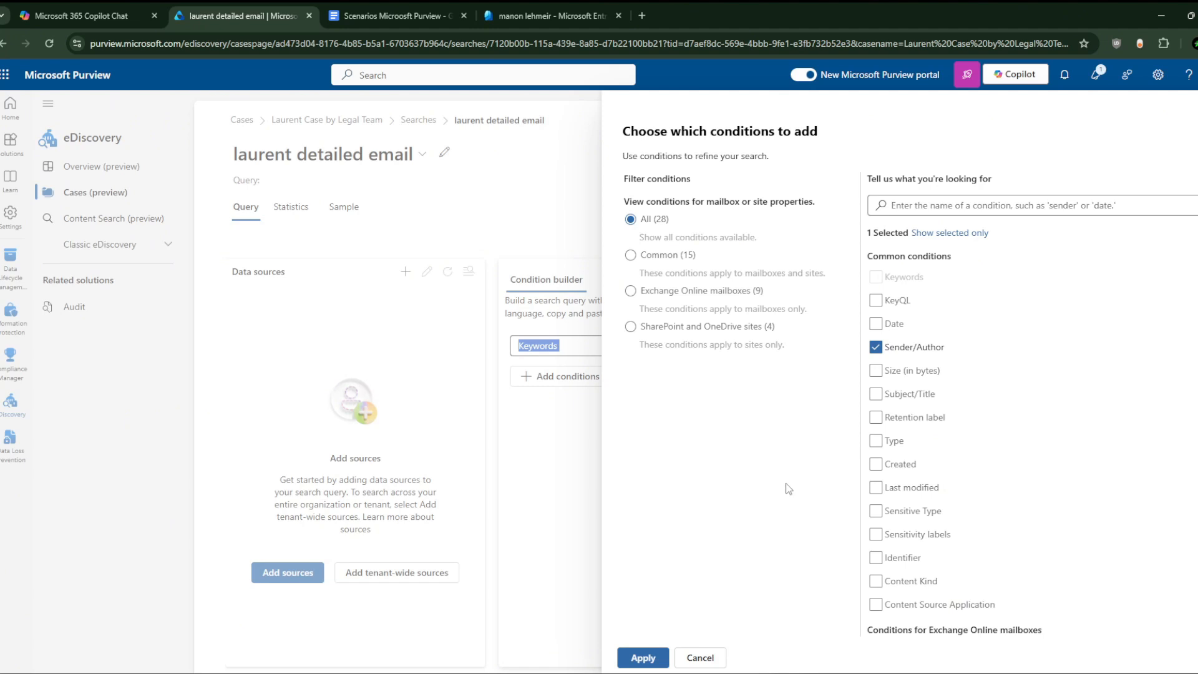
{"action": "left_click", "coordinate": [642, 657]}
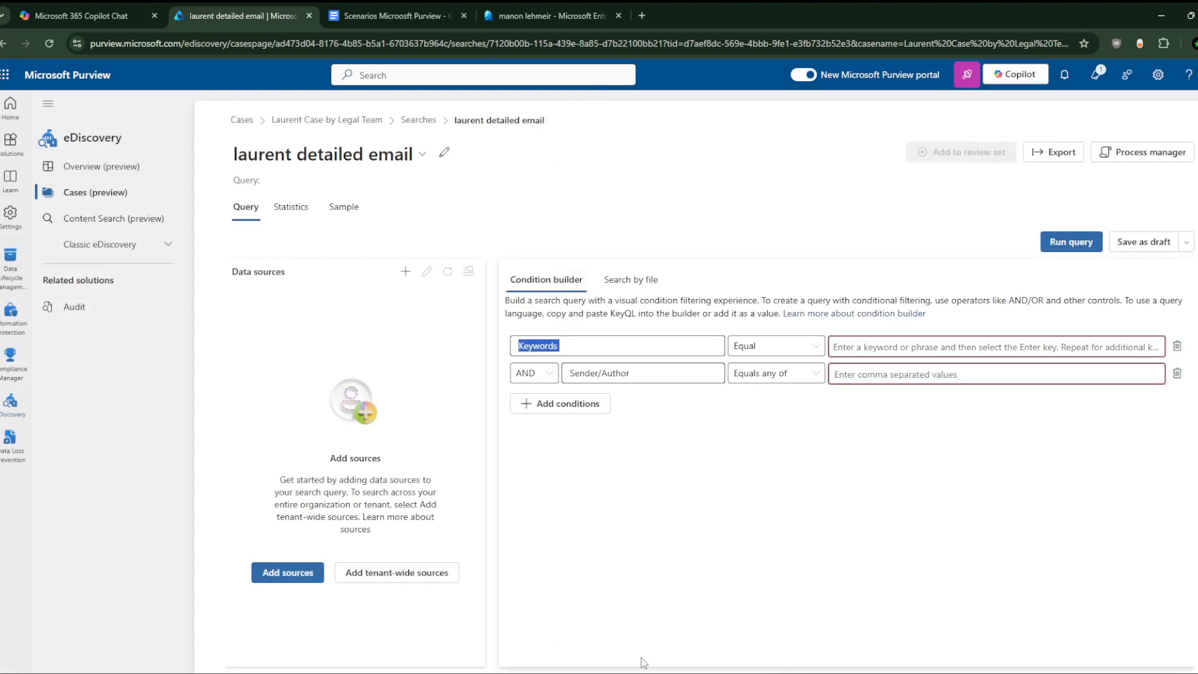
{"action": "left_click", "coordinate": [1178, 346]}
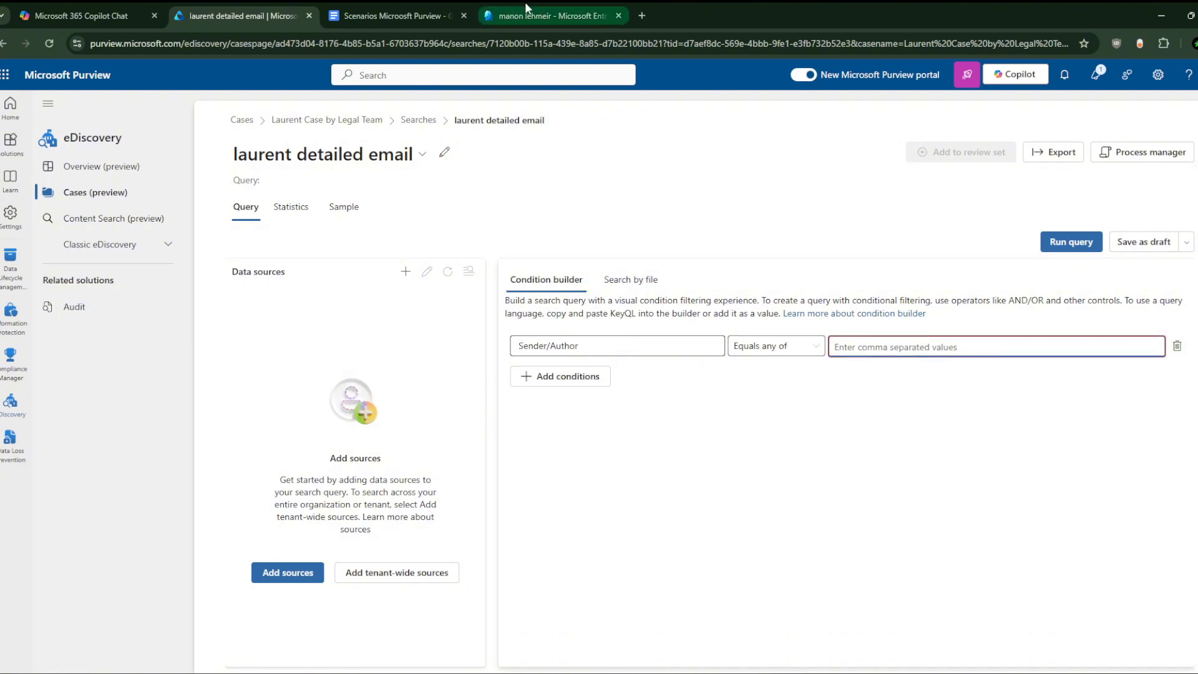
Step: Copy the advisor's Gmail address into the Sender/Author value, keeping the Equals any of operator
{"action": "left_click", "coordinate": [811, 673]}
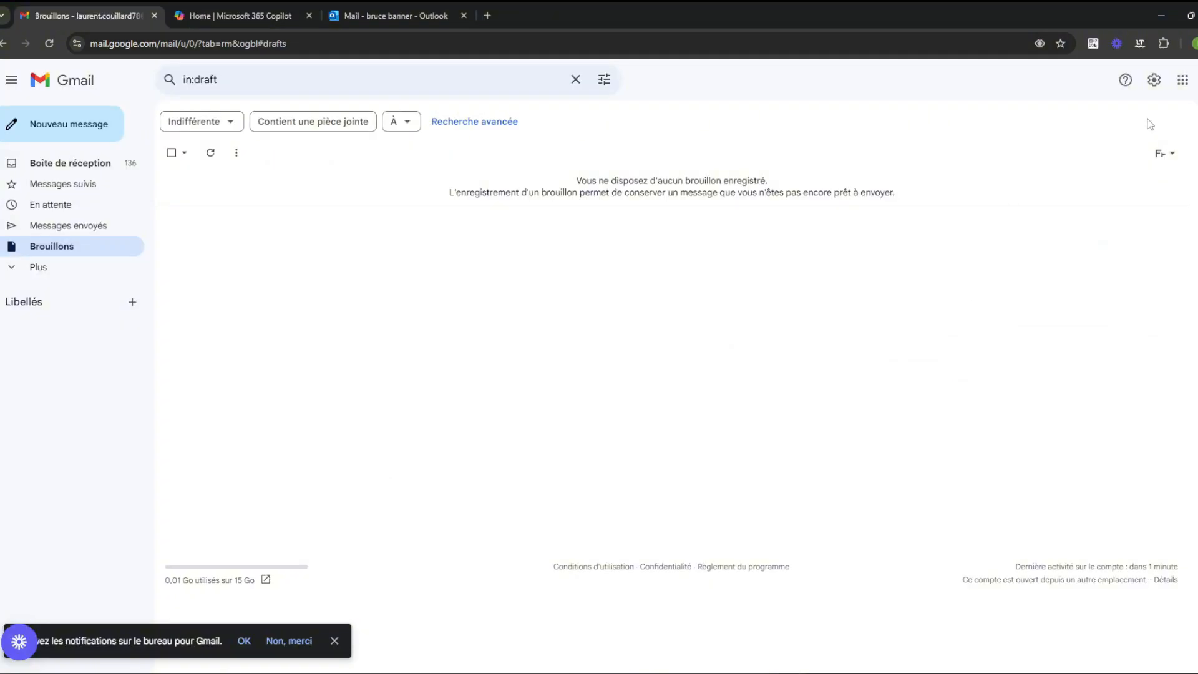
{"action": "left_click", "coordinate": [1197, 80]}
{"action": "triple_click", "coordinate": [1099, 119]}
{"action": "key", "text": "ctrl+c"}
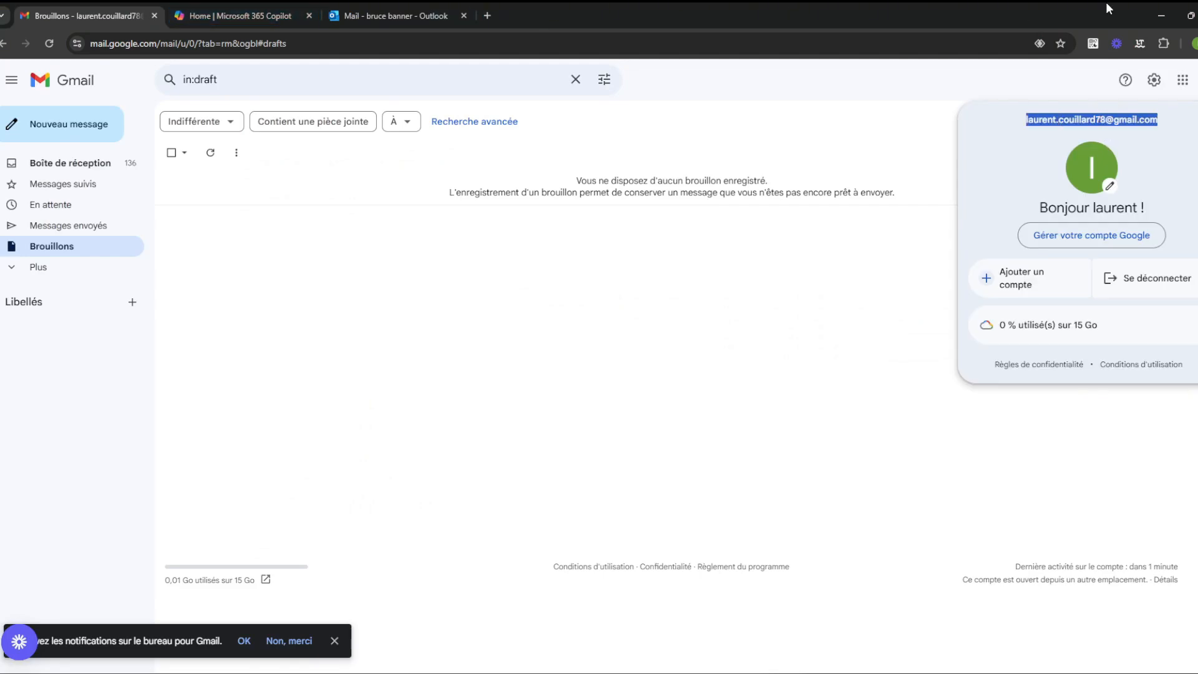
{"action": "left_click", "coordinate": [1176, 11]}
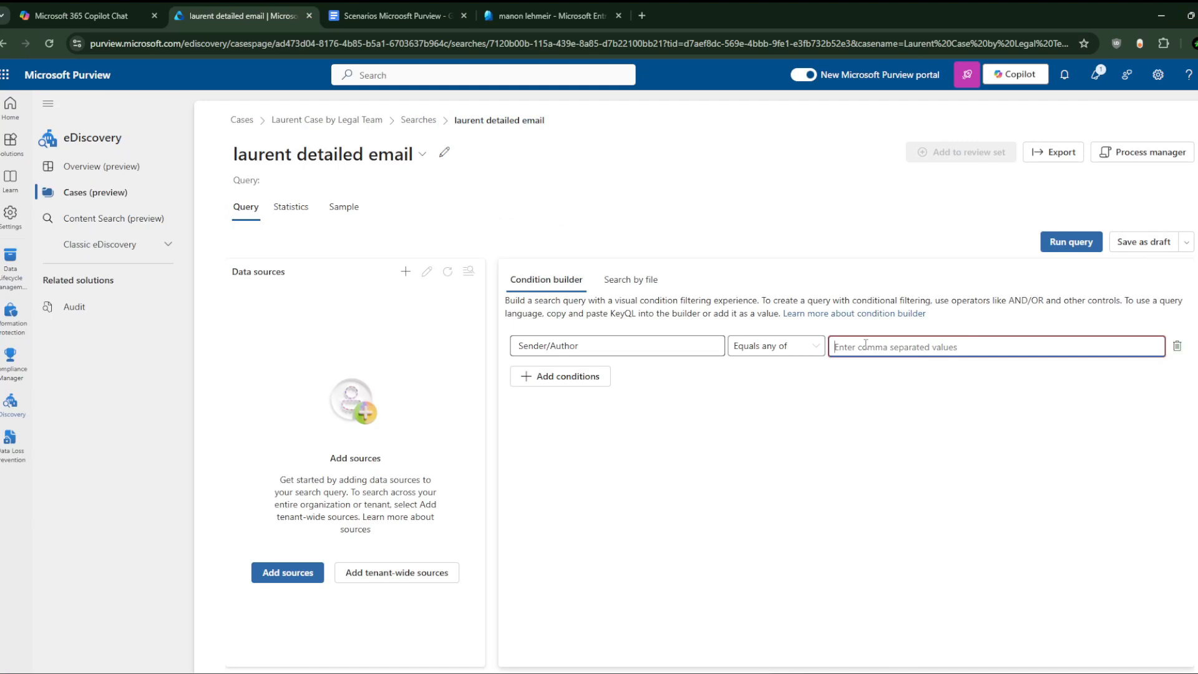
{"action": "key", "text": "ctrl+v"}
{"action": "left_click", "coordinate": [742, 417]}
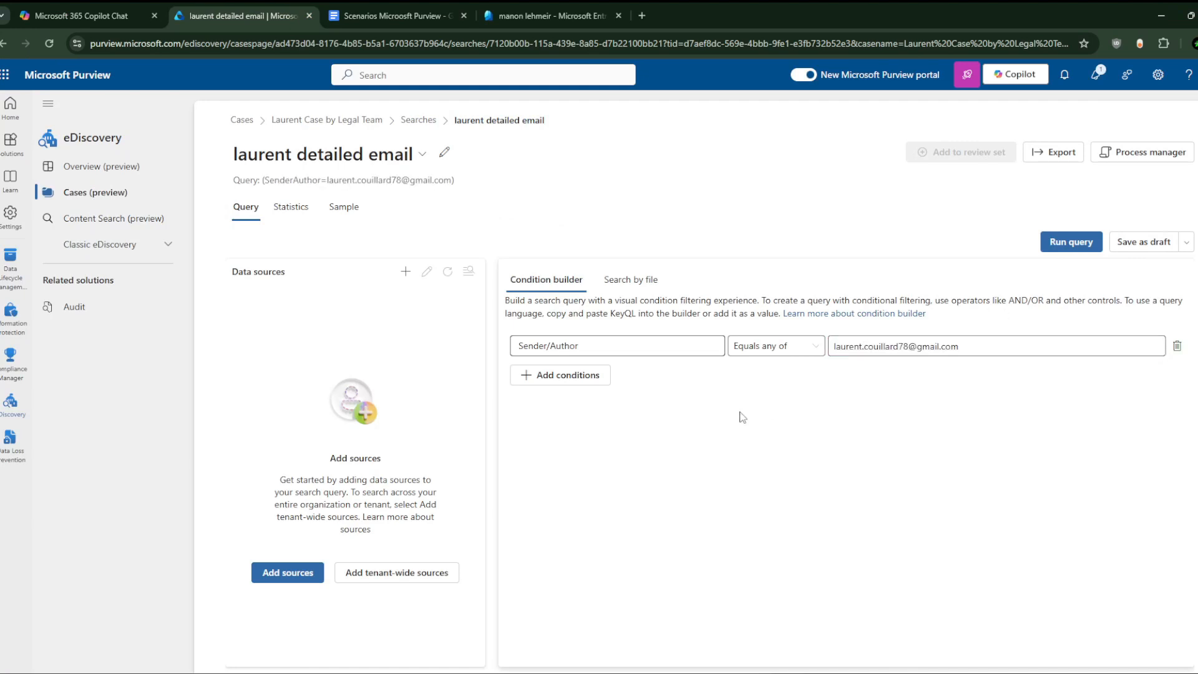
{"action": "left_click", "coordinate": [797, 353]}
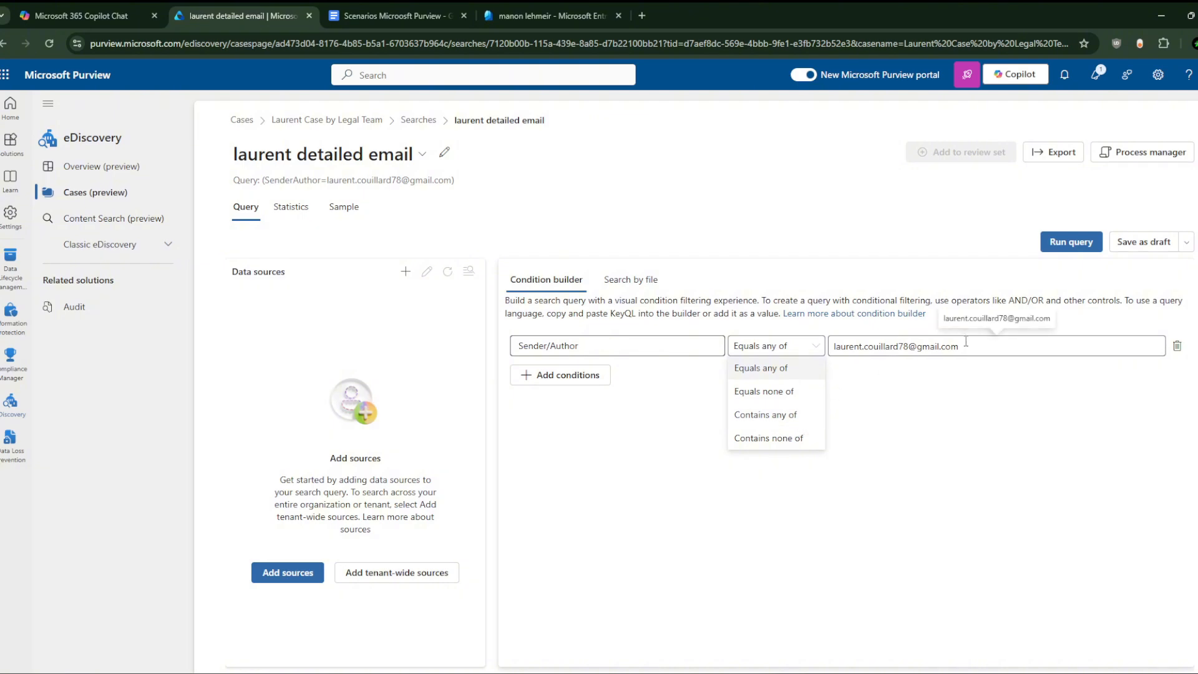
{"action": "left_click", "coordinate": [946, 395]}
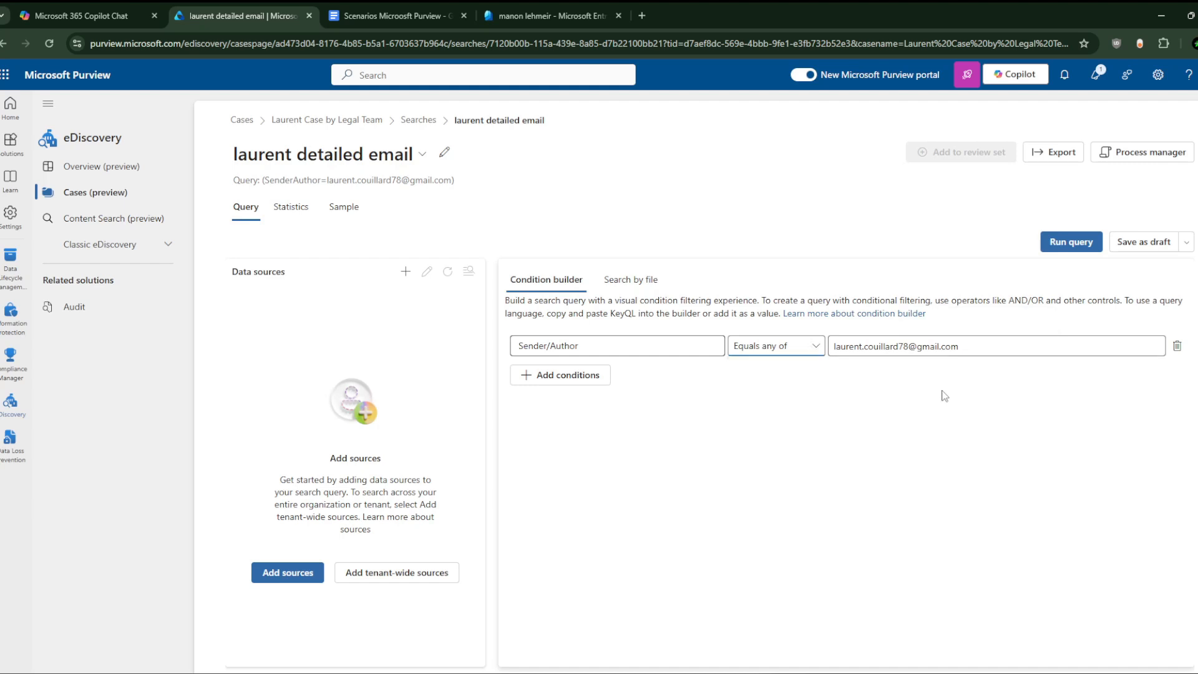
Step: Try running the query, dismiss the missing data source warning, and bring up Add sources
{"action": "left_click", "coordinate": [1077, 242]}
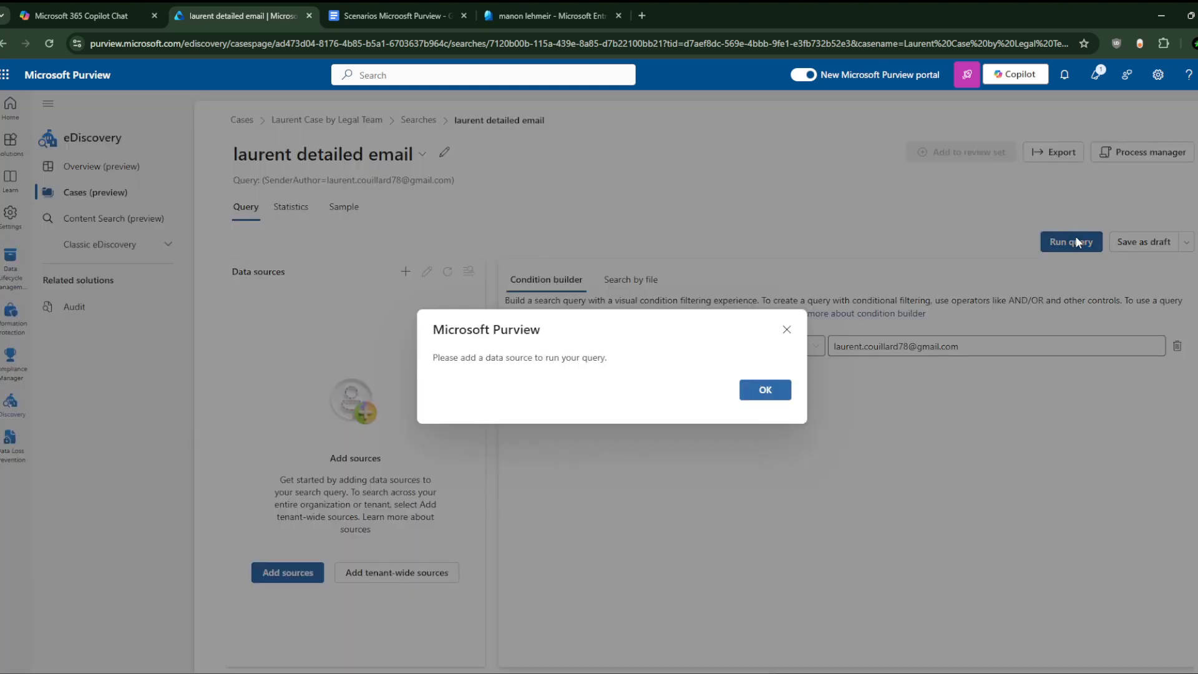
{"action": "left_click", "coordinate": [772, 397]}
{"action": "left_click_drag", "start_coordinate": [328, 509], "coordinate": [369, 477]}
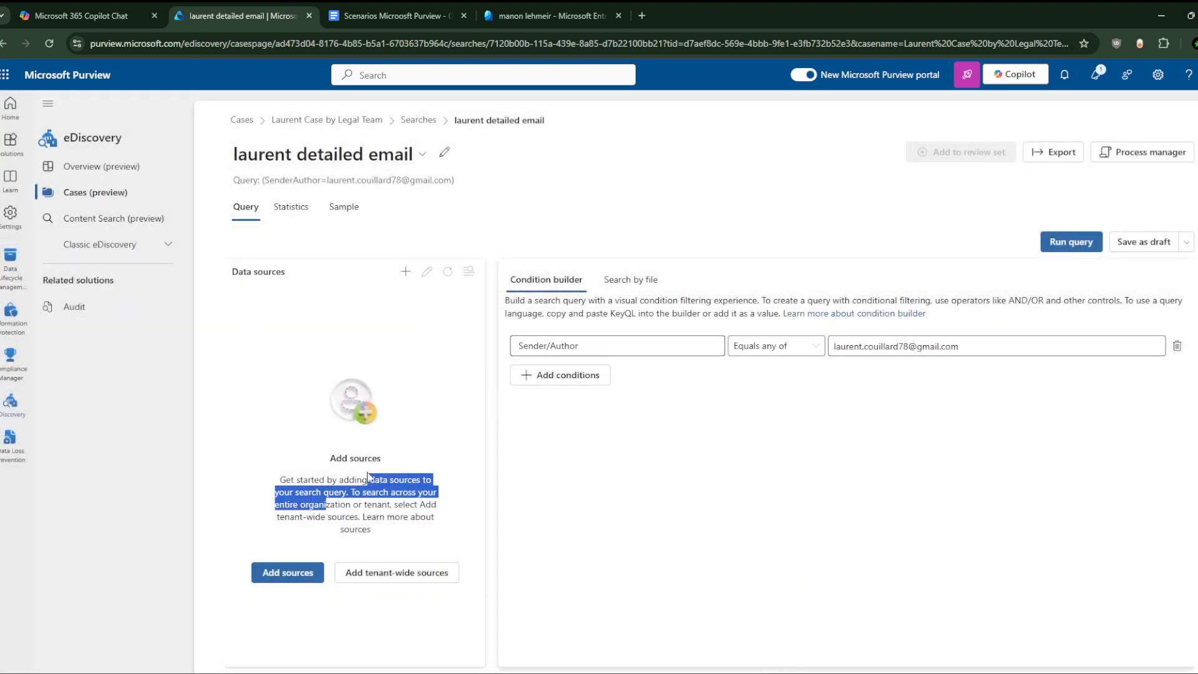
{"action": "left_click", "coordinate": [341, 454]}
{"action": "left_click", "coordinate": [293, 577]}
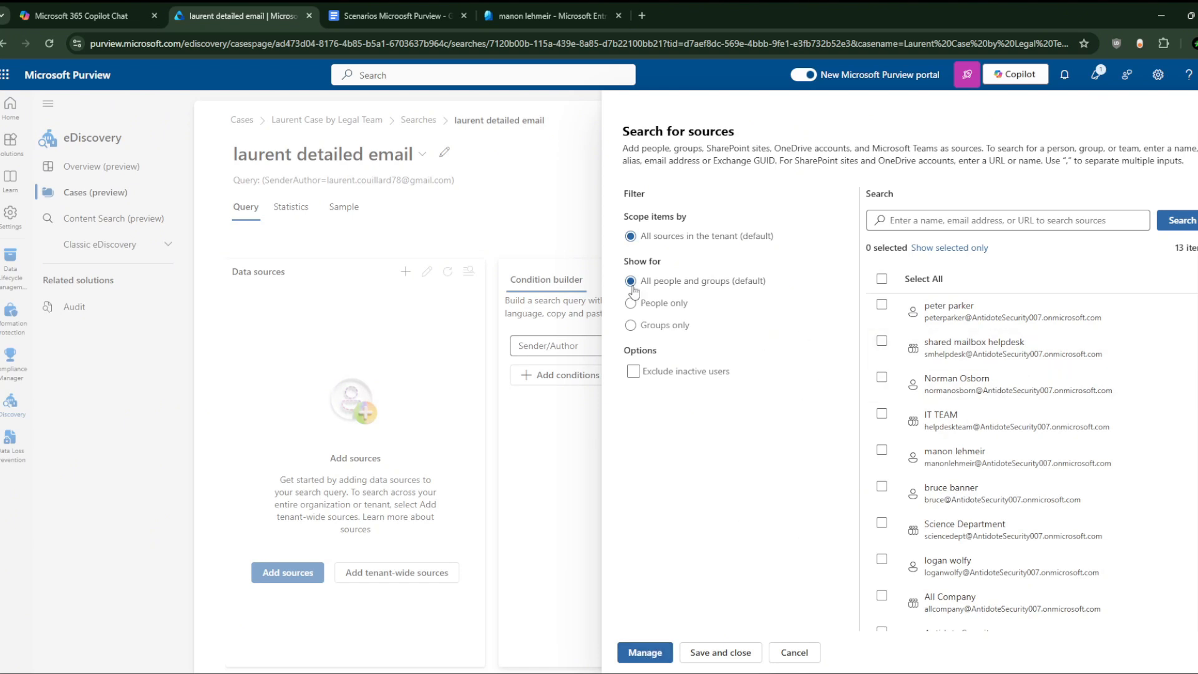
Step: Select all 13 tenant people and groups as sources, save, and dismiss the client error
{"action": "left_click", "coordinate": [639, 652]}
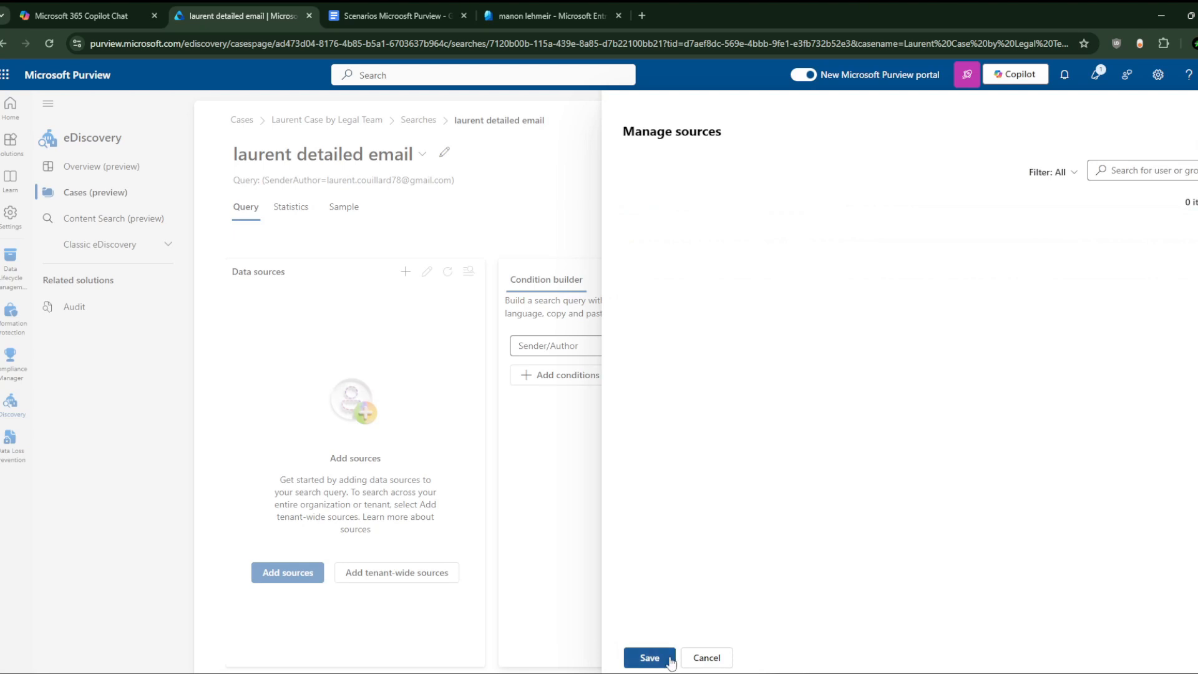
{"action": "left_click", "coordinate": [649, 657]}
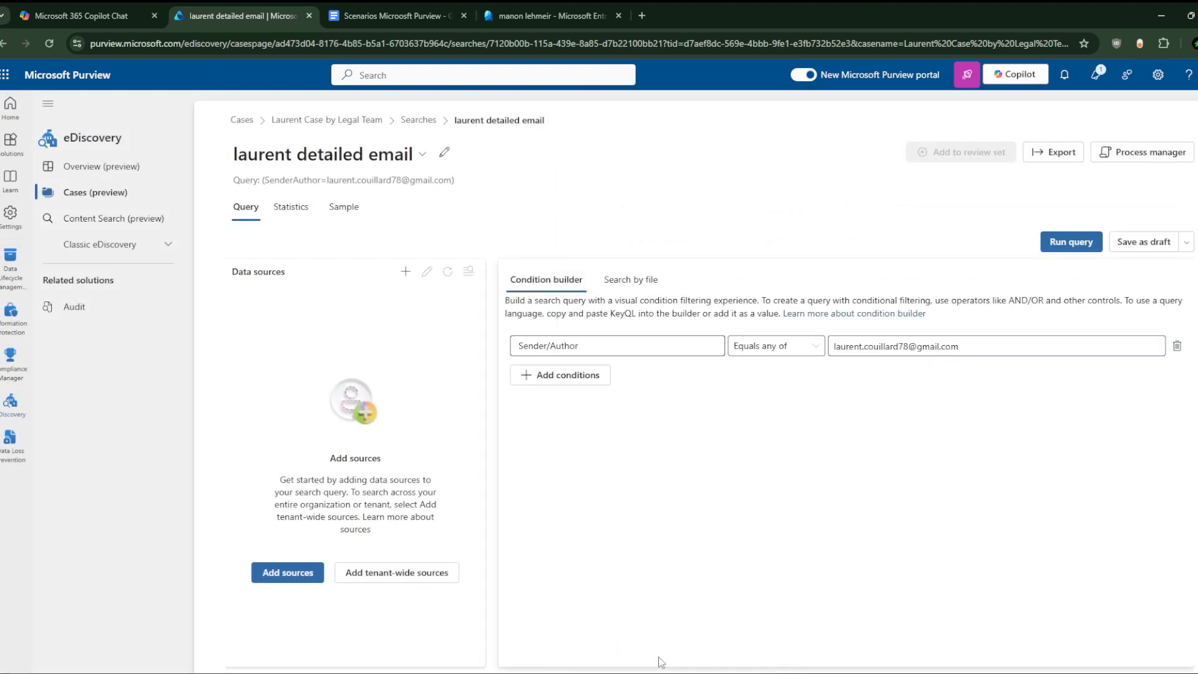
{"action": "left_click", "coordinate": [255, 574]}
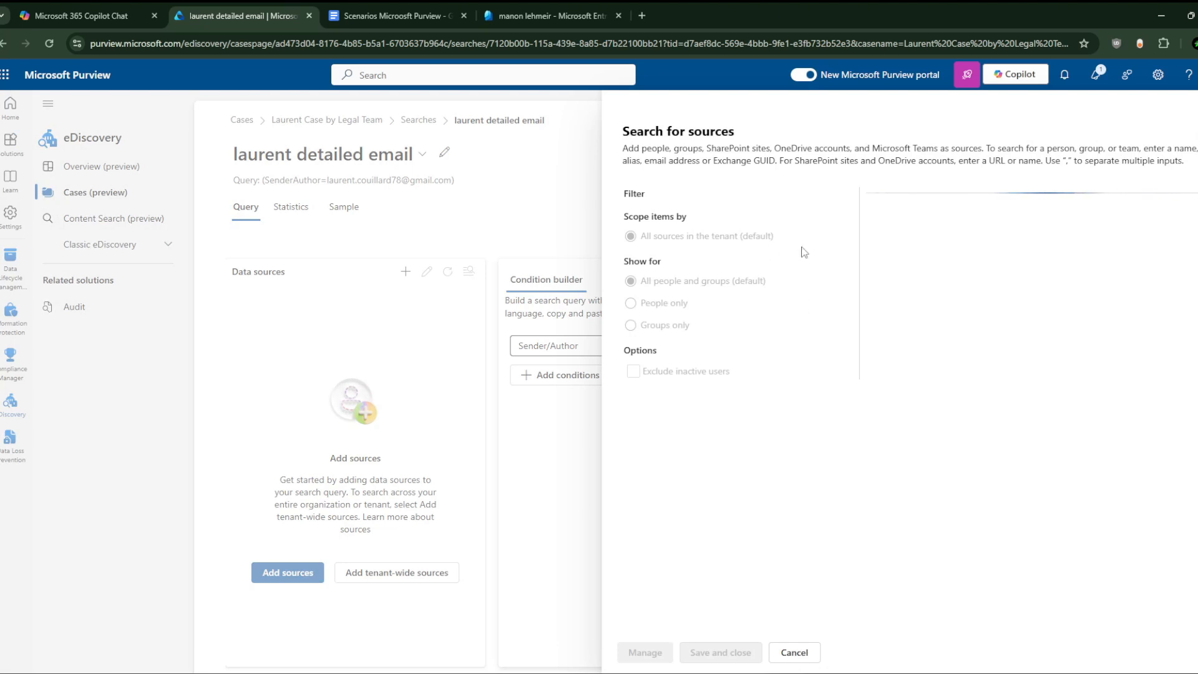
{"action": "left_click", "coordinate": [885, 284]}
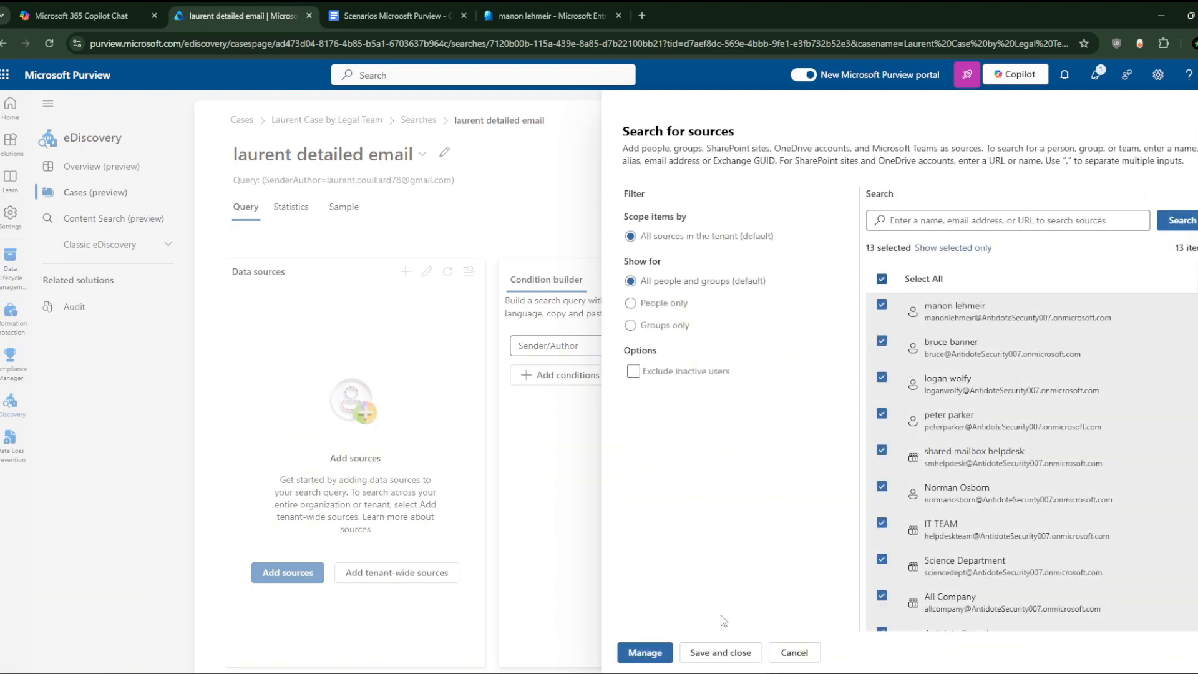
{"action": "left_click", "coordinate": [645, 652]}
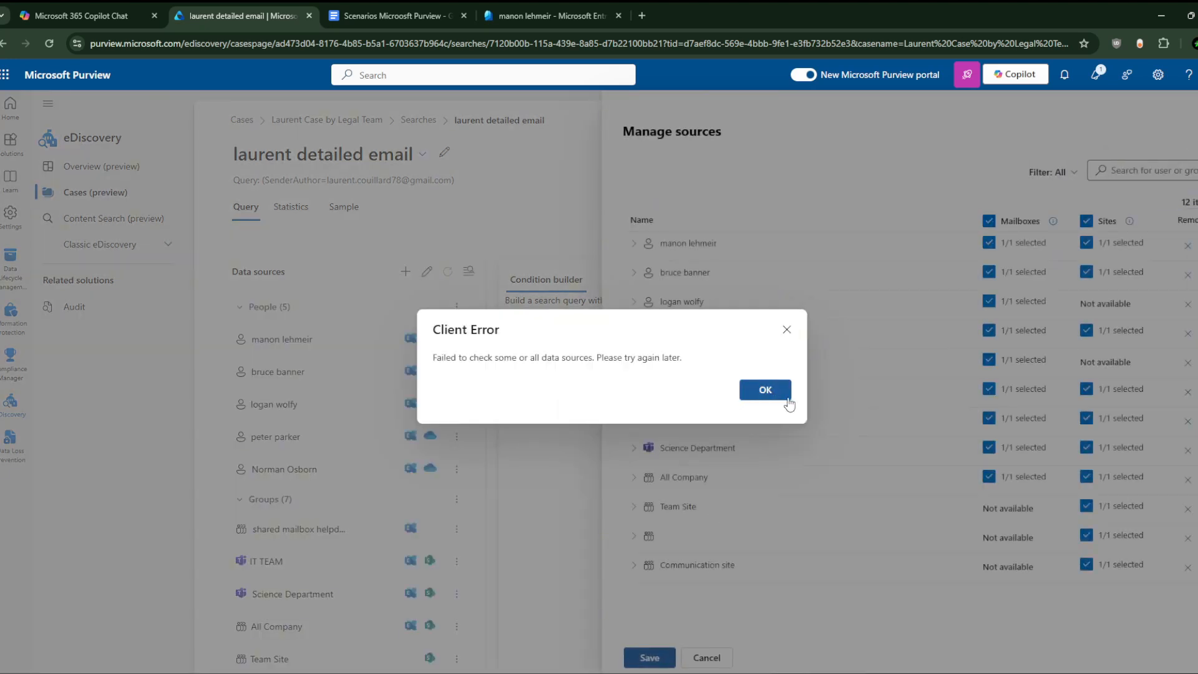
{"action": "left_click", "coordinate": [769, 394]}
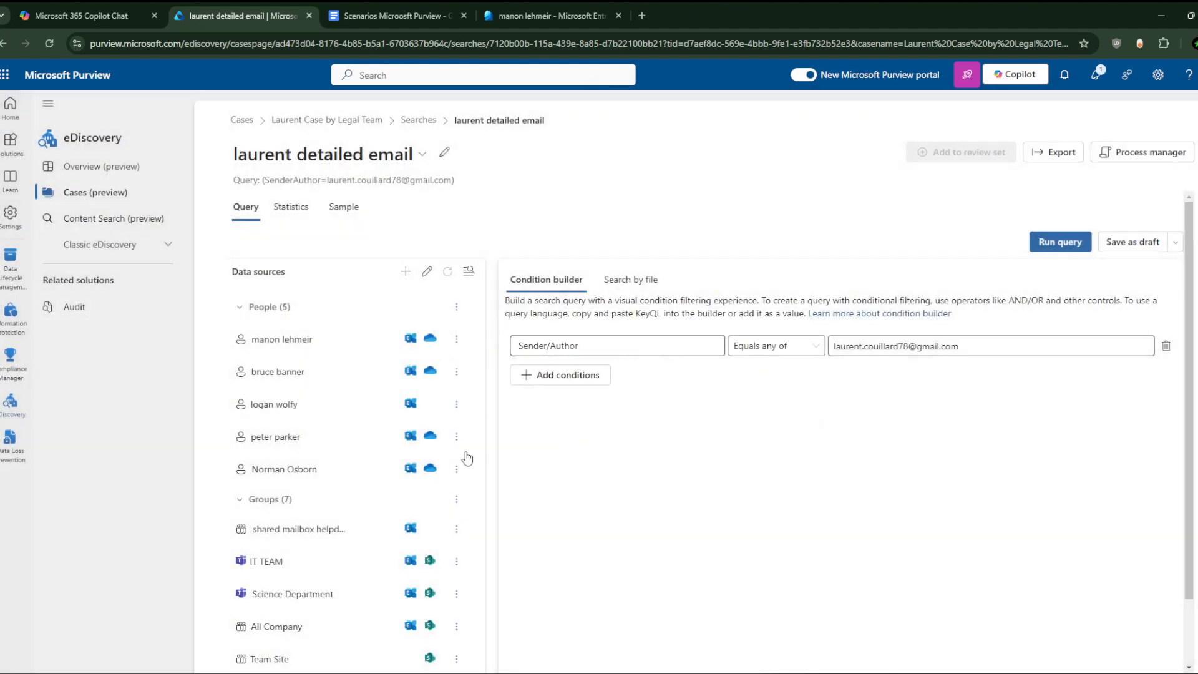
Step: Run the query with results formatted as Statistics
{"action": "scroll", "coordinate": [381, 523], "scroll_direction": "down", "scroll_amount": 2}
{"action": "scroll", "coordinate": [382, 524], "scroll_direction": "up", "scroll_amount": 2}
{"action": "left_click", "coordinate": [1061, 242]}
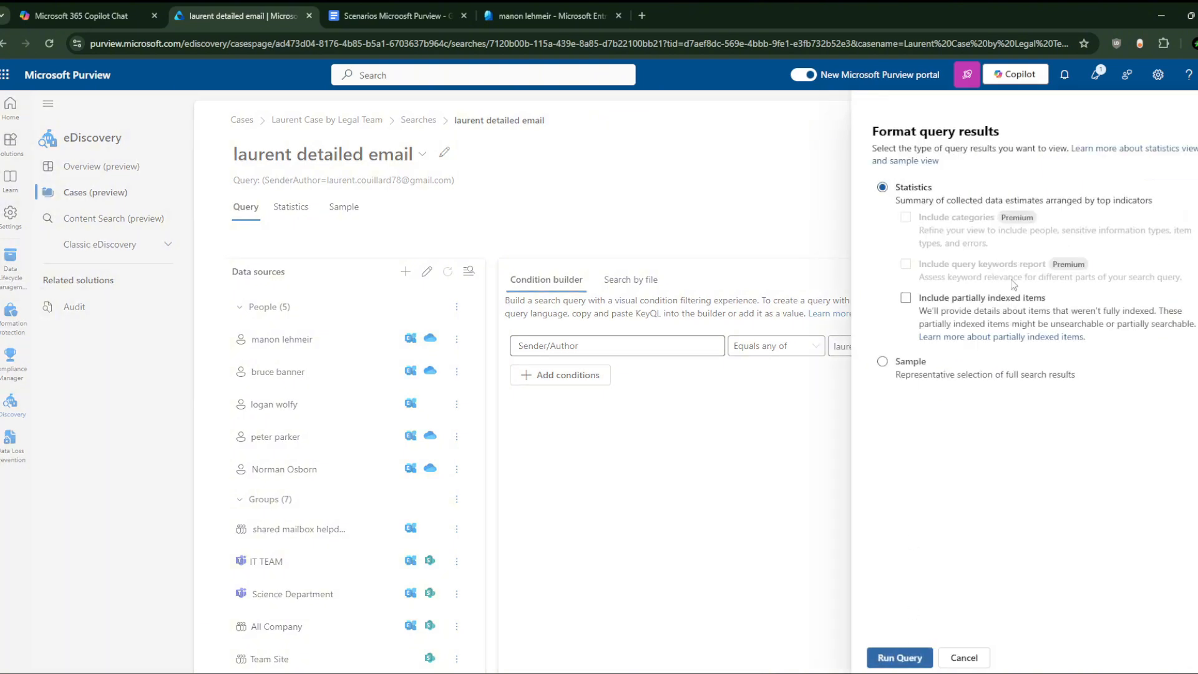
{"action": "left_click", "coordinate": [895, 656]}
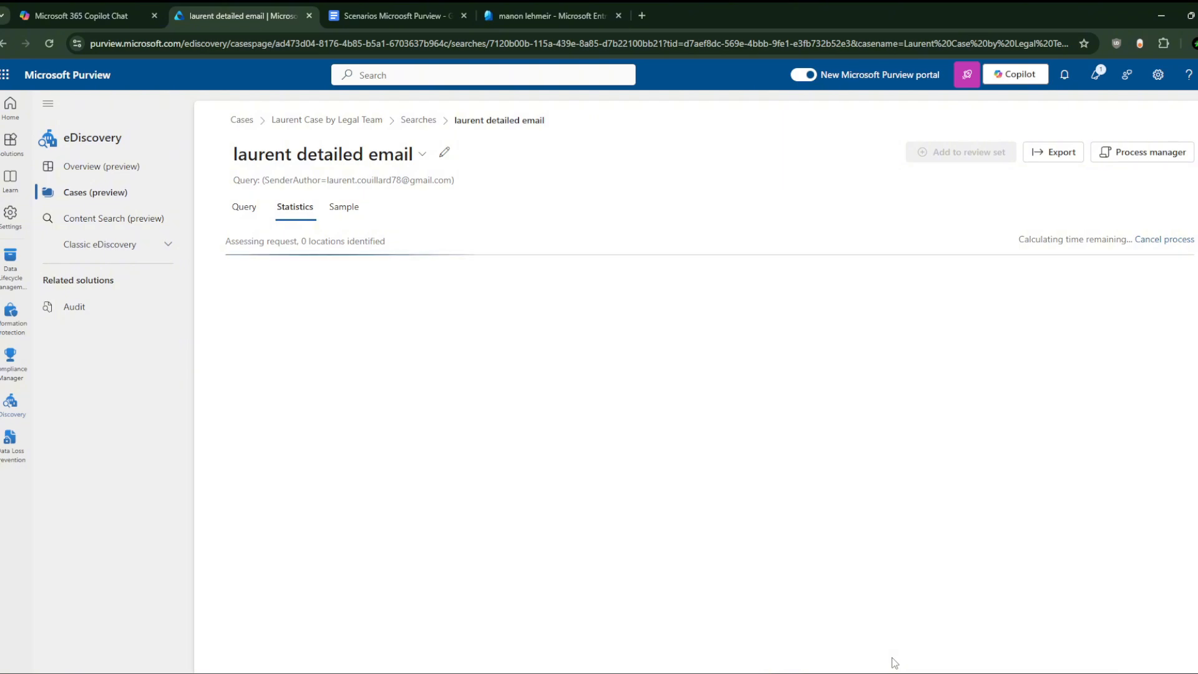
Step: Review section 4 of the Scenarios doc, then return to the search showing 1 match
{"action": "left_click", "coordinate": [387, 13]}
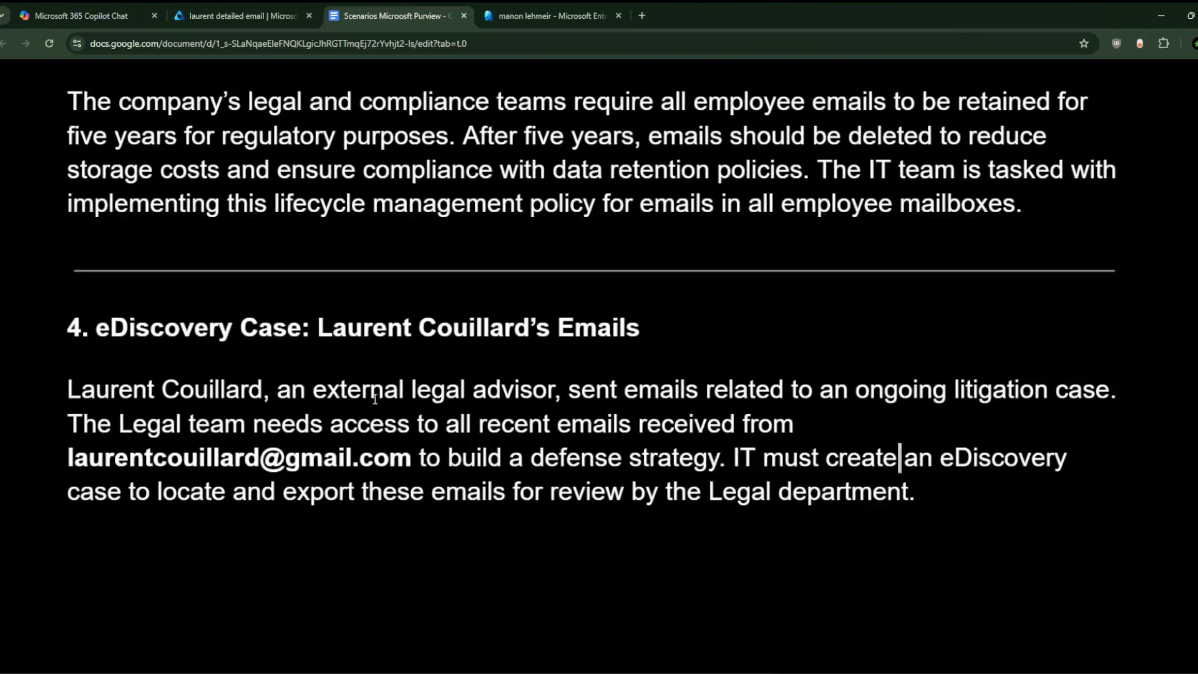
{"action": "scroll", "coordinate": [362, 327], "scroll_direction": "down", "scroll_amount": 1}
{"action": "scroll", "coordinate": [361, 326], "scroll_direction": "left", "scroll_amount": 2}
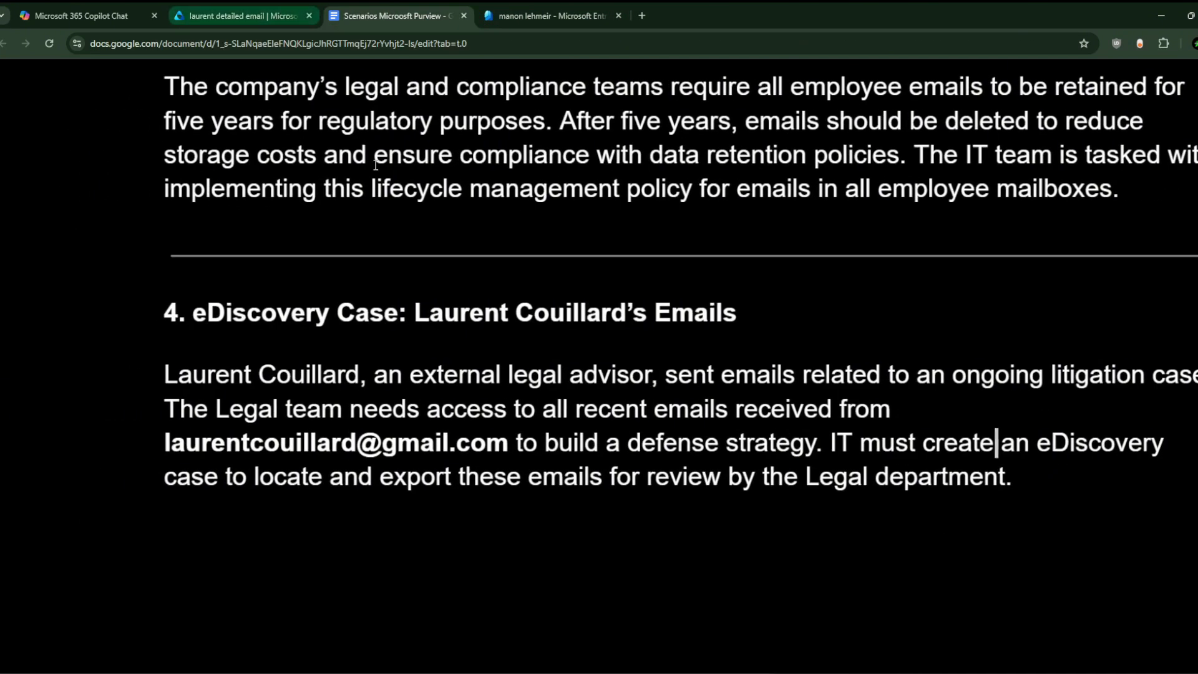
{"action": "scroll", "coordinate": [368, 274], "scroll_direction": "right", "scroll_amount": 2}
{"action": "left_click", "coordinate": [229, 6]}
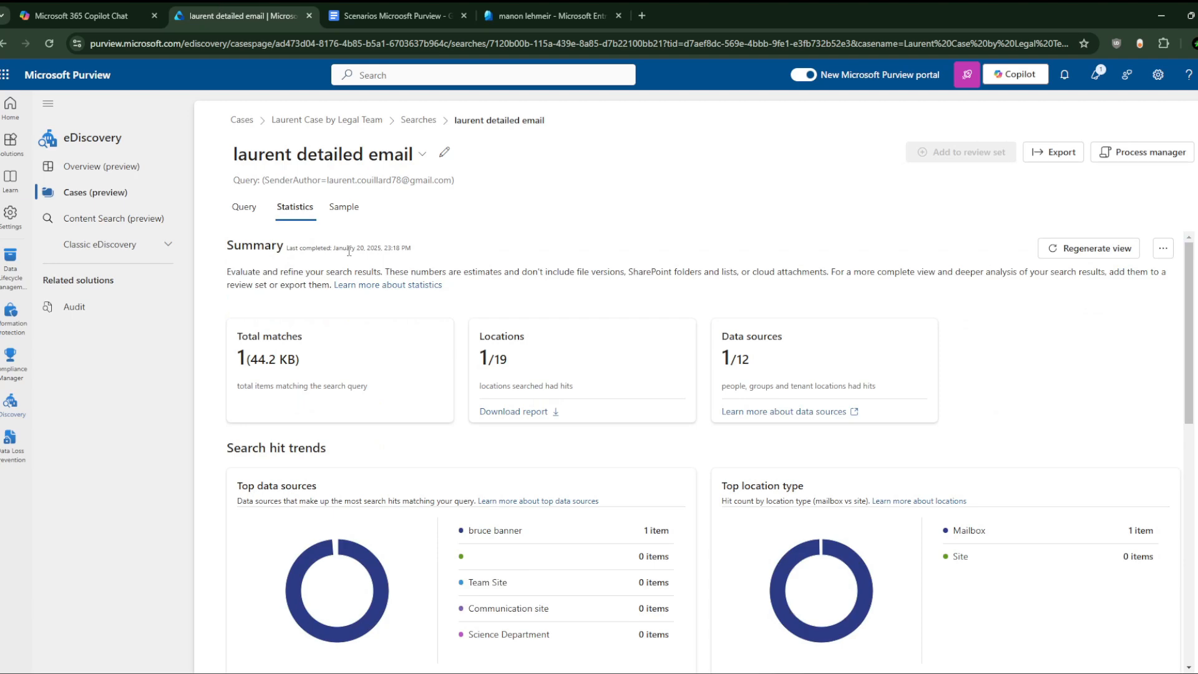
{"action": "scroll", "coordinate": [537, 416], "scroll_direction": "down", "scroll_amount": 2}
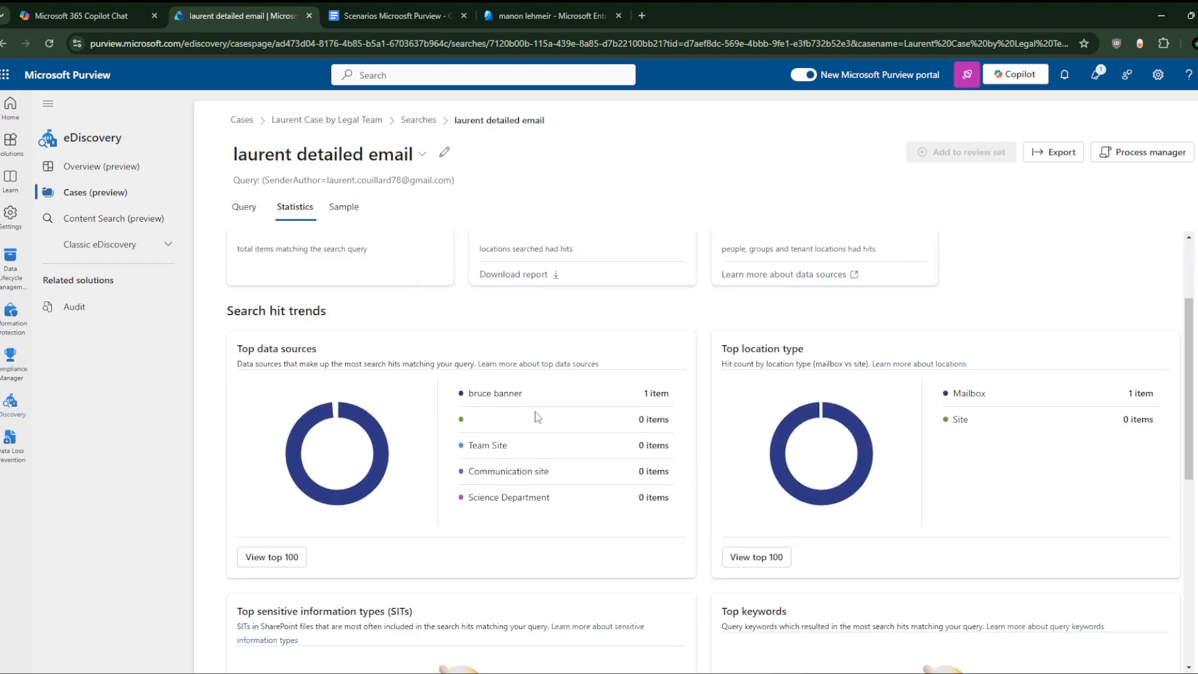
{"action": "triple_click", "coordinate": [507, 392]}
{"action": "scroll", "coordinate": [721, 427], "scroll_direction": "down", "scroll_amount": 4}
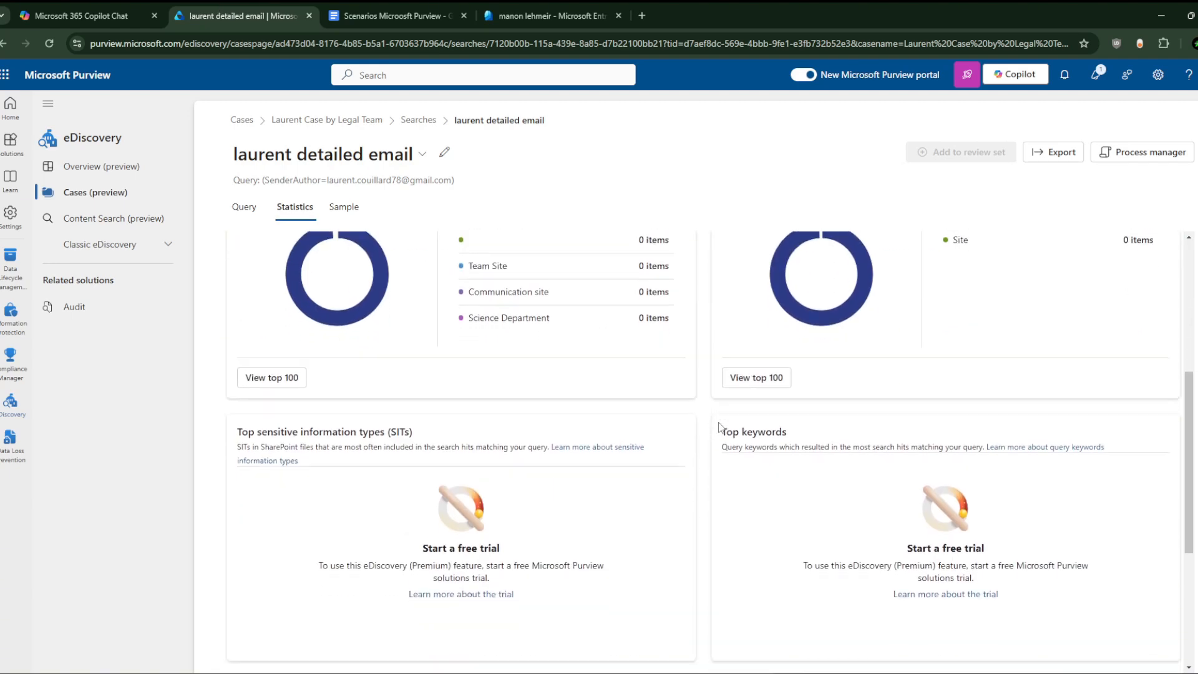
{"action": "scroll", "coordinate": [721, 428], "scroll_direction": "up", "scroll_amount": 4}
{"action": "scroll", "coordinate": [718, 427], "scroll_direction": "down", "scroll_amount": 5}
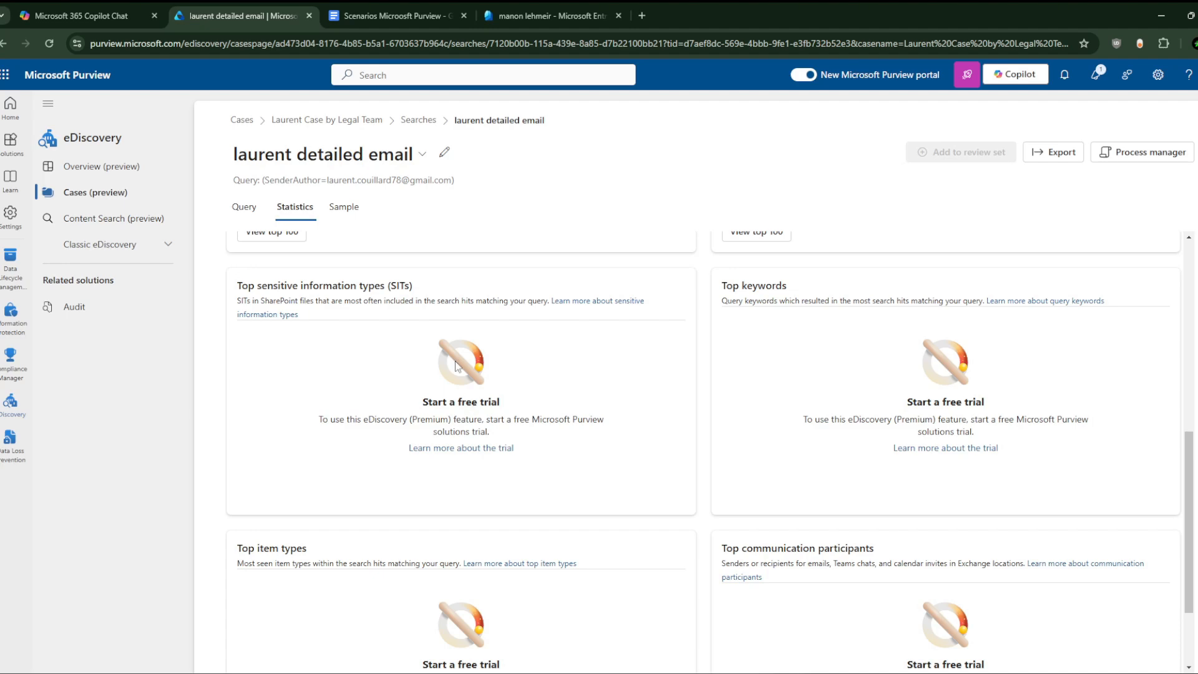
{"action": "scroll", "coordinate": [424, 261], "scroll_direction": "up", "scroll_amount": 7}
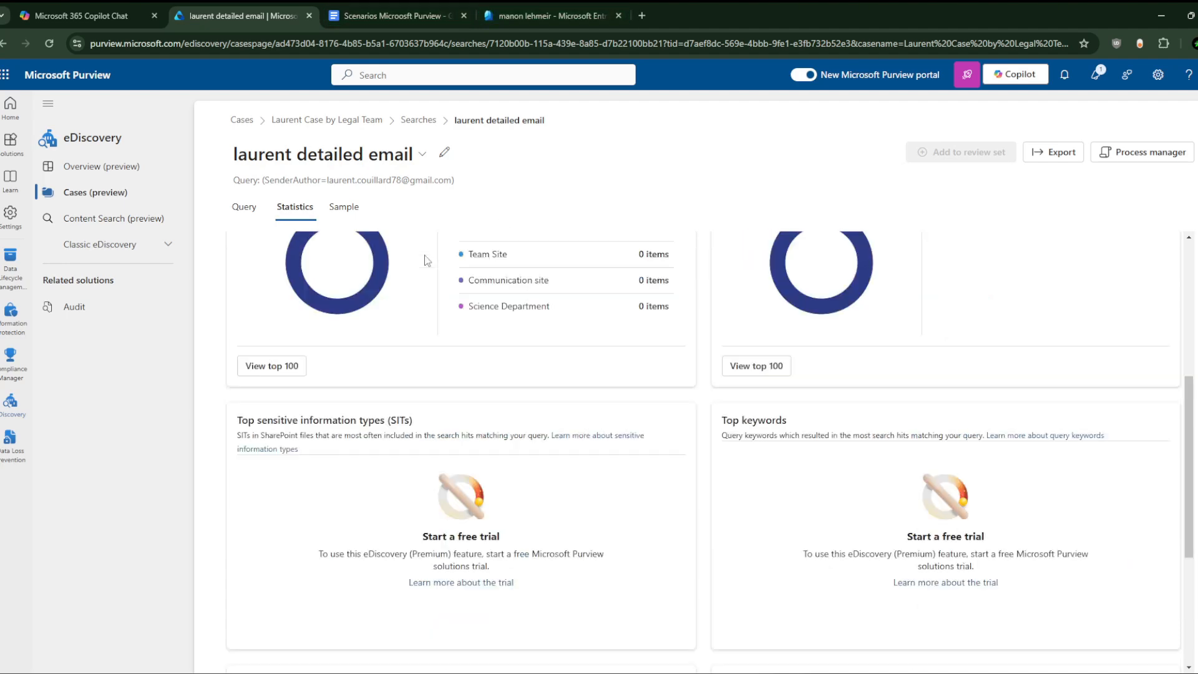
{"action": "scroll", "coordinate": [428, 374], "scroll_direction": "down", "scroll_amount": 10}
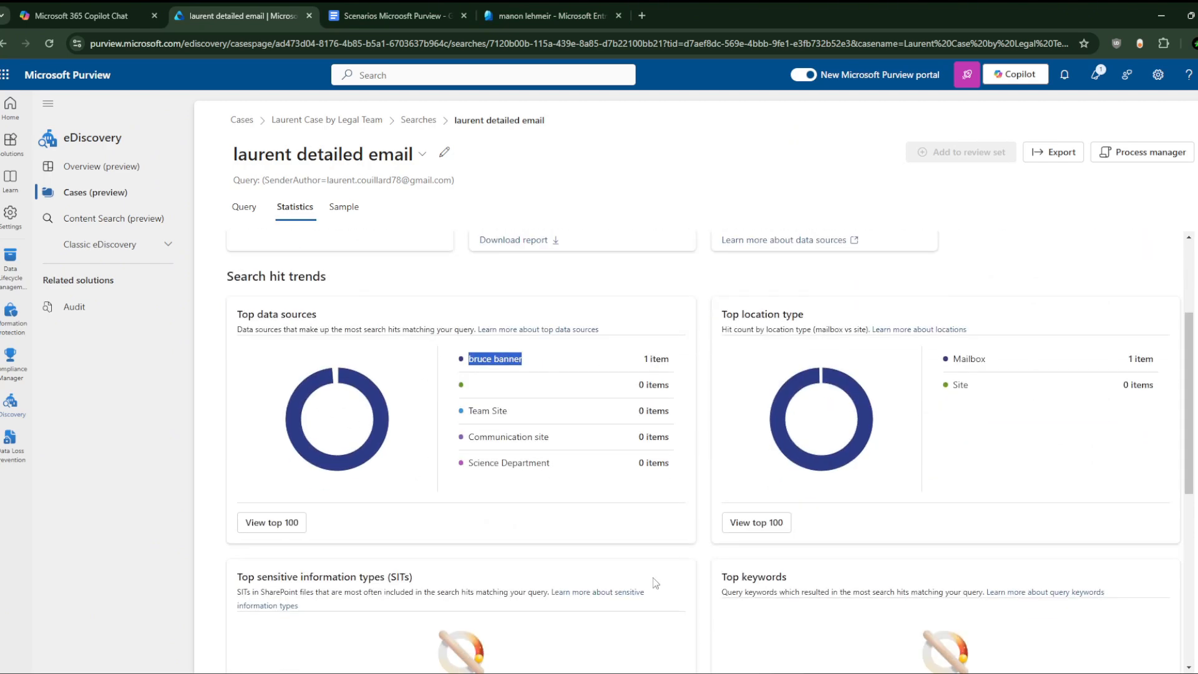
{"action": "scroll", "coordinate": [609, 485], "scroll_direction": "up", "scroll_amount": 10}
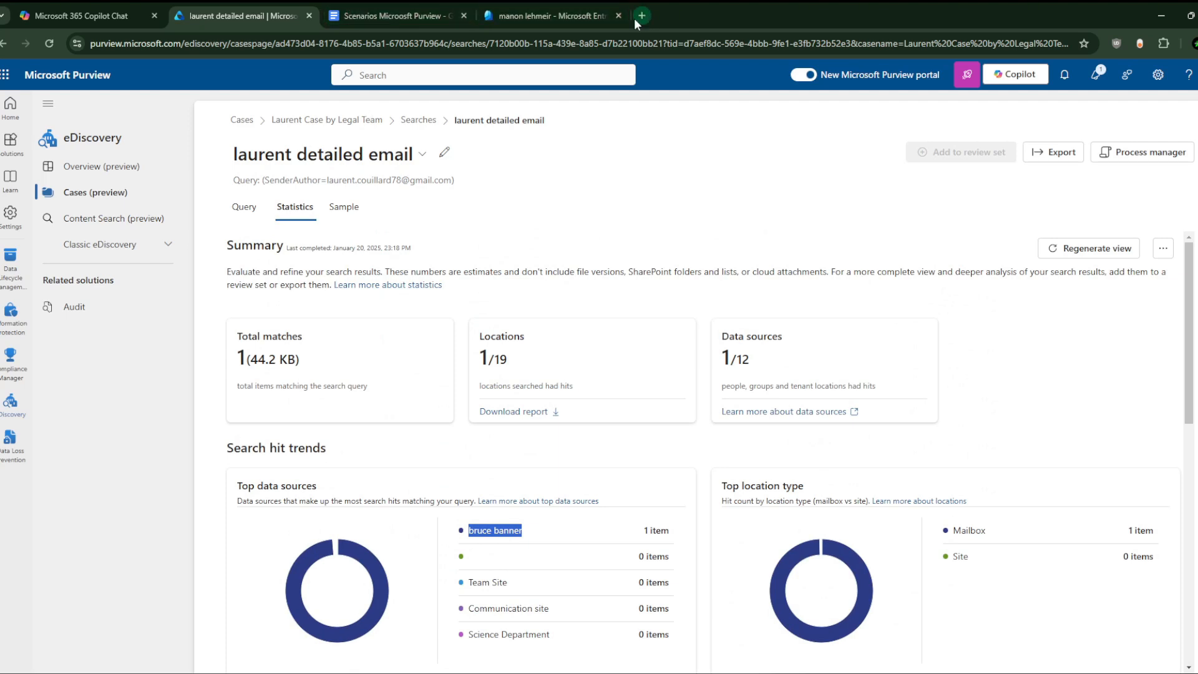
Step: Go from the Microsoft 365 home page to OneDrive's IT TEAM document library
{"action": "left_click", "coordinate": [178, 7]}
{"action": "left_click", "coordinate": [4, 74]}
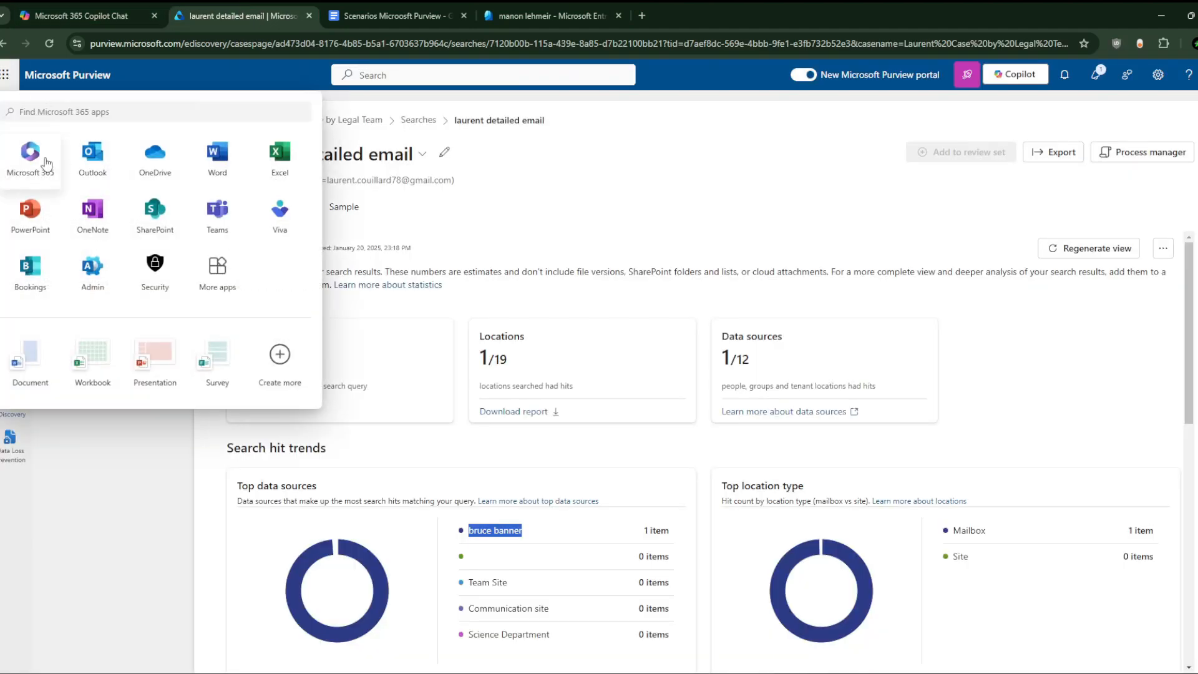
{"action": "left_click", "coordinate": [30, 152]}
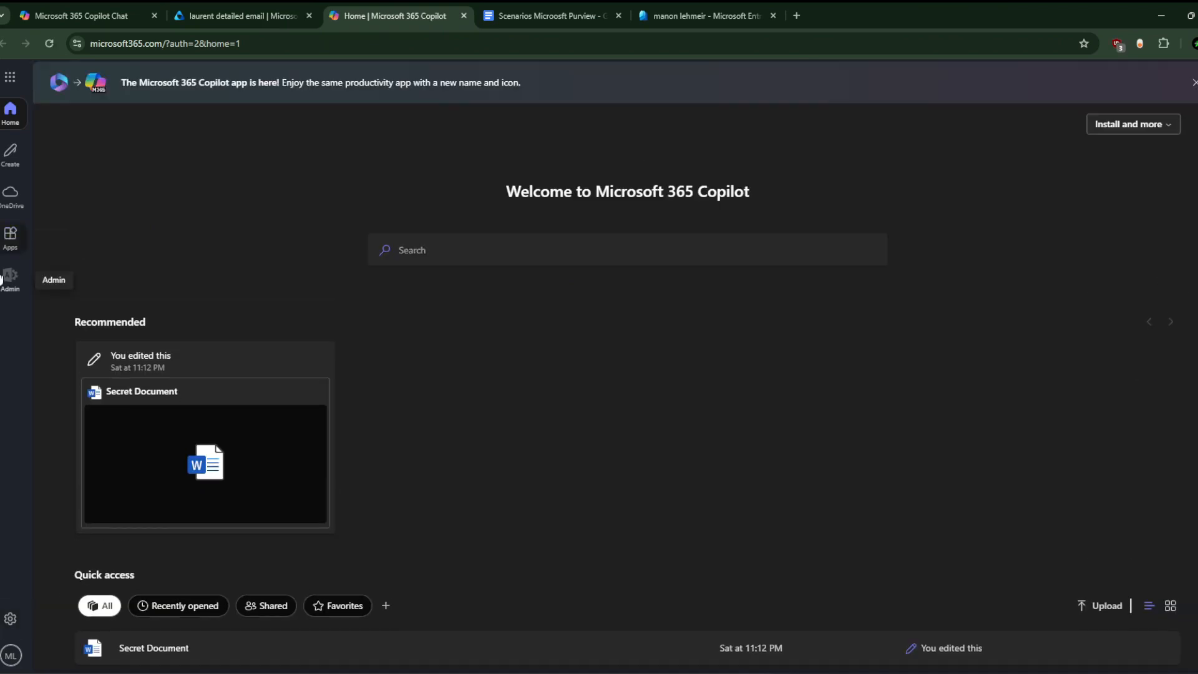
{"action": "scroll", "coordinate": [427, 449], "scroll_direction": "down", "scroll_amount": 1}
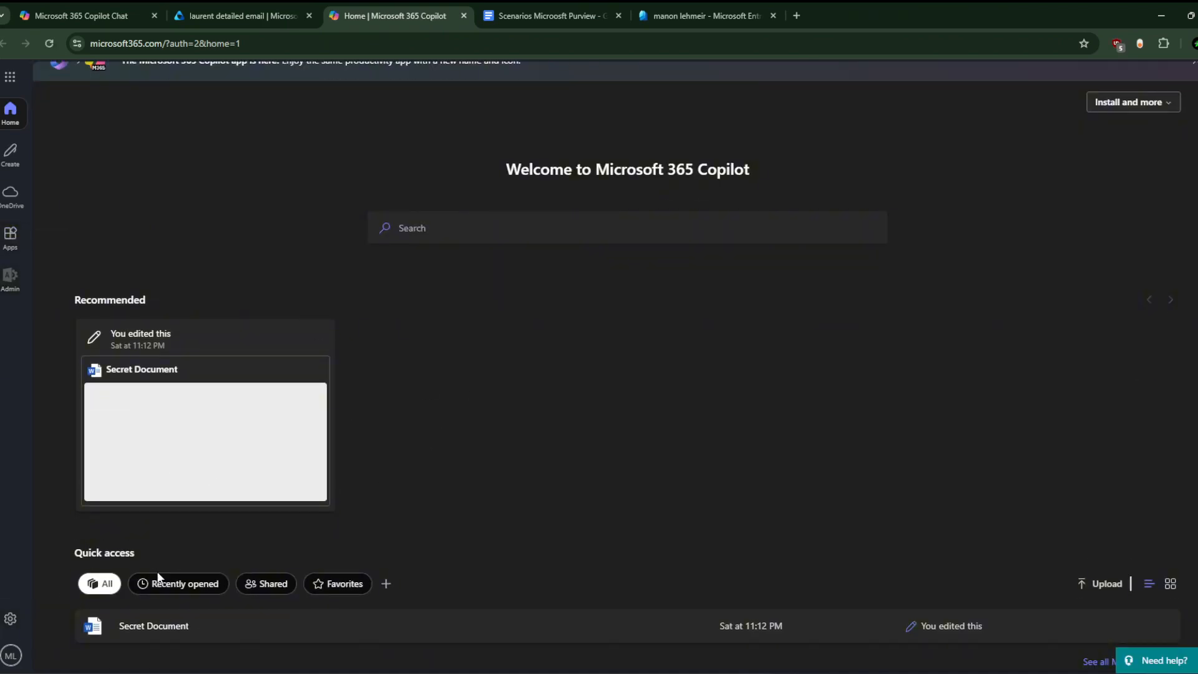
{"action": "left_click", "coordinate": [15, 201]}
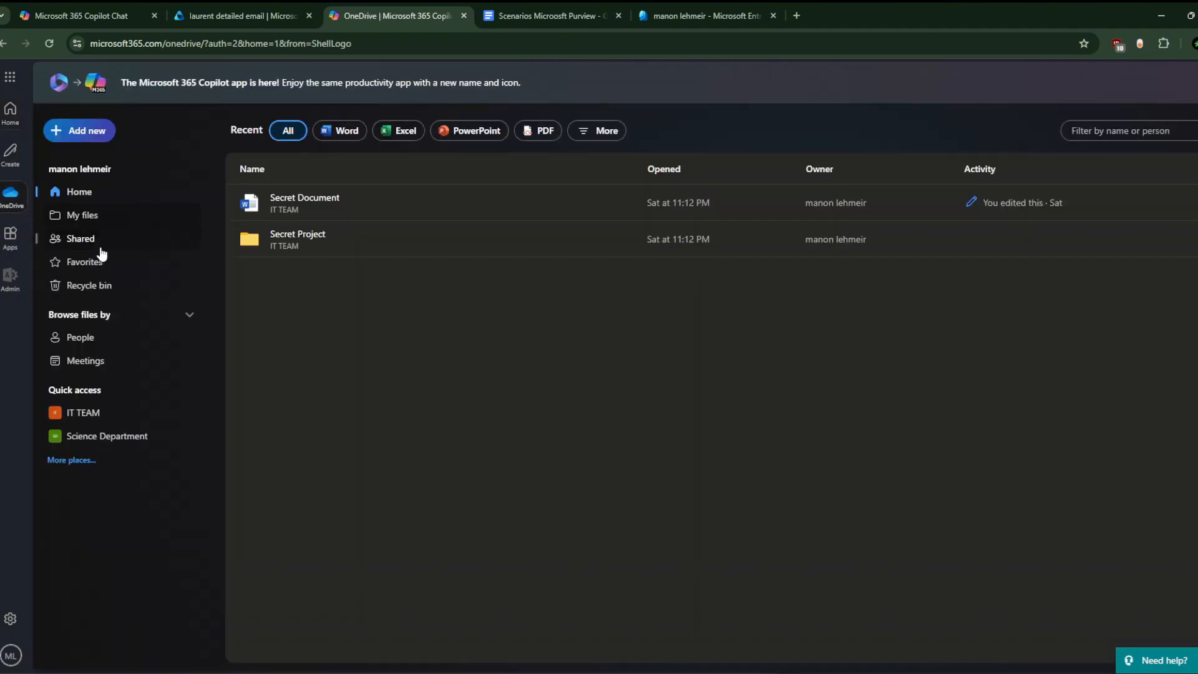
{"action": "left_click", "coordinate": [90, 418]}
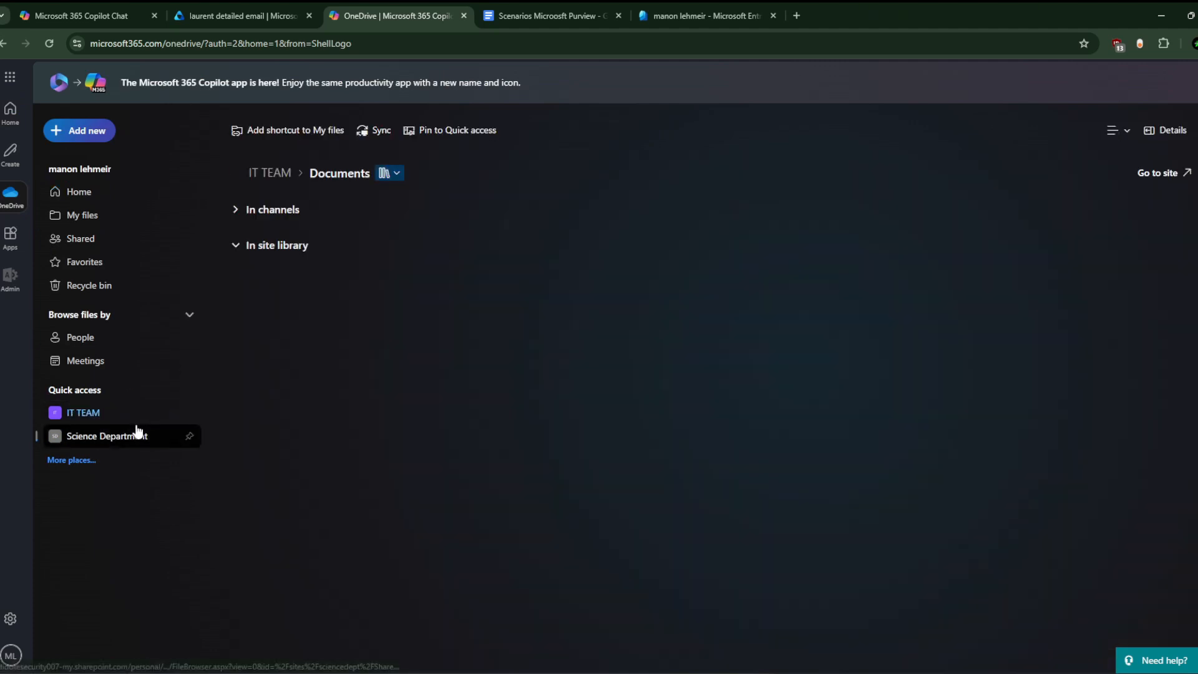
Step: Open the empty General folder and start, then cancel, a new Word document
{"action": "right_click", "coordinate": [331, 414]}
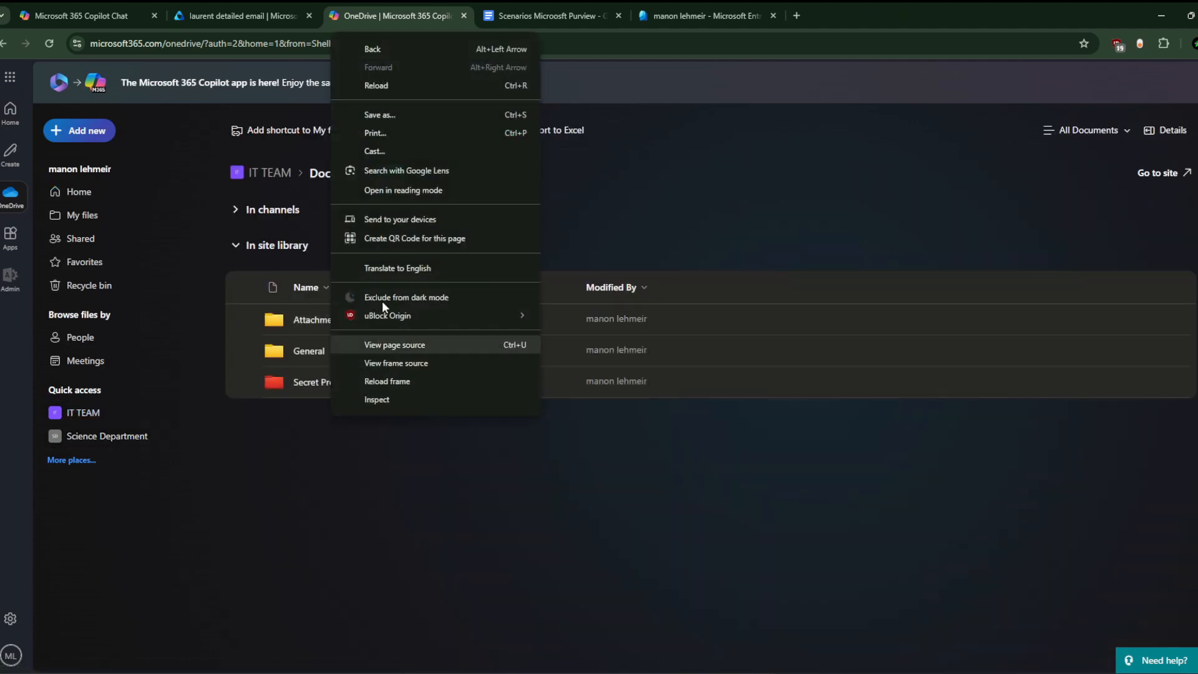
{"action": "key", "text": "Escape"}
{"action": "left_click", "coordinate": [326, 353]}
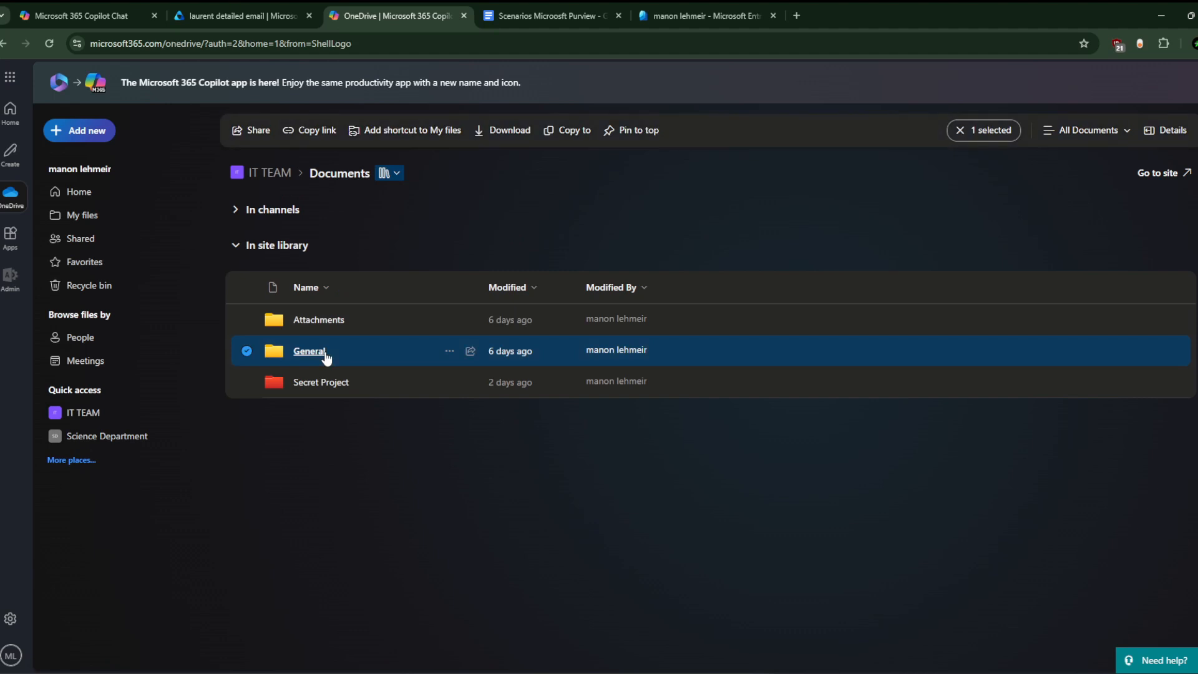
{"action": "left_click", "coordinate": [315, 350]}
{"action": "right_click", "coordinate": [329, 313]}
{"action": "key", "text": "Escape"}
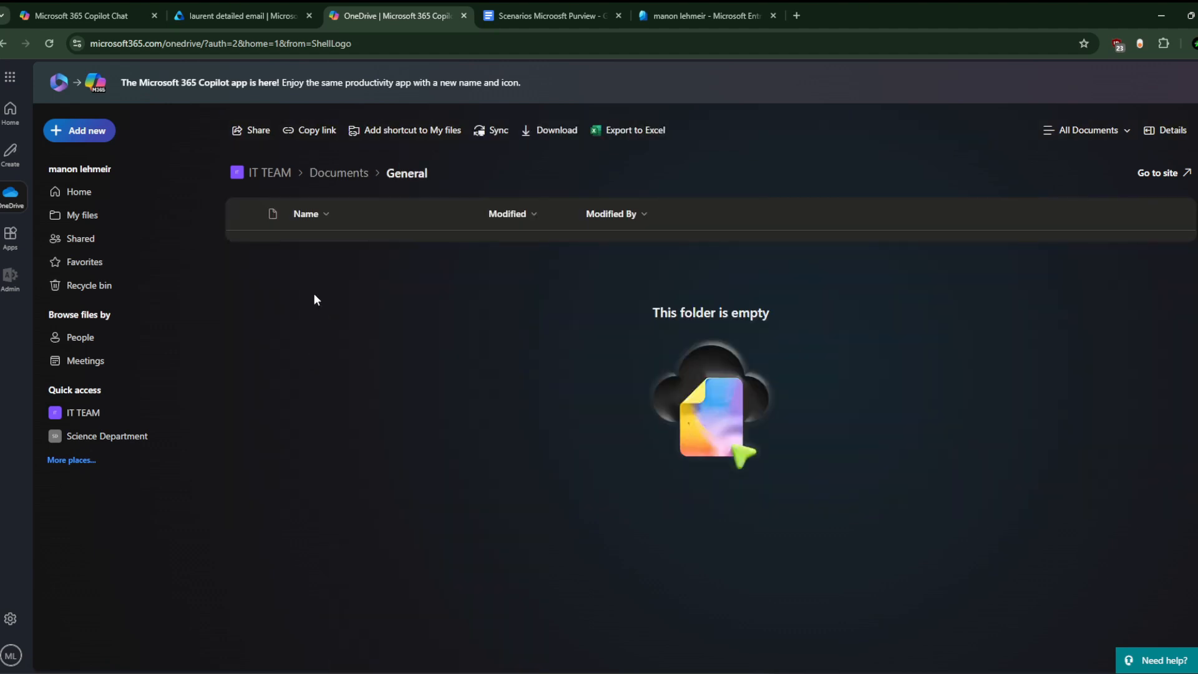
{"action": "left_click", "coordinate": [84, 132]}
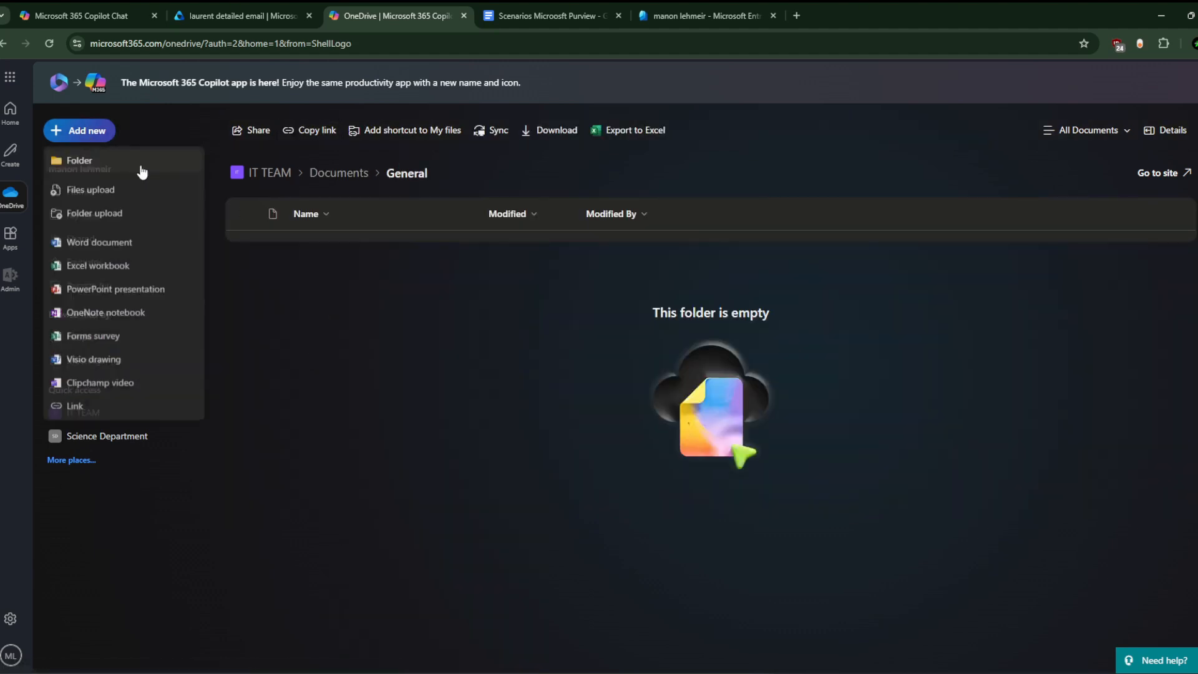
{"action": "left_click", "coordinate": [113, 248]}
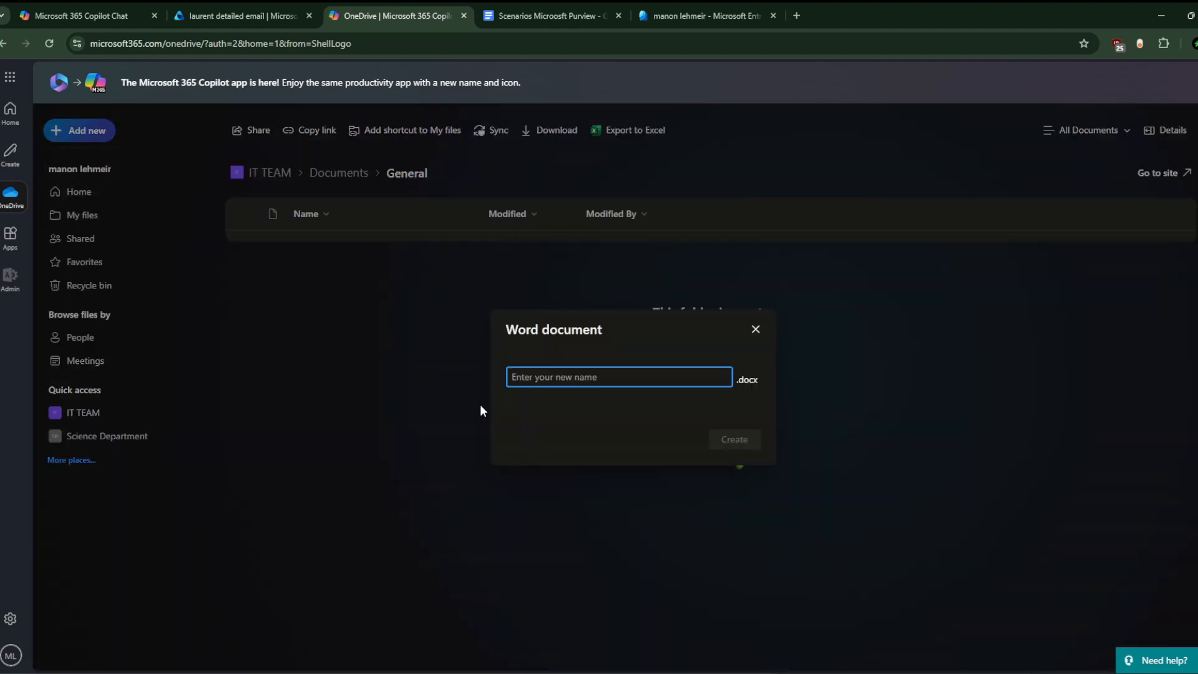
{"action": "left_click", "coordinate": [755, 329]}
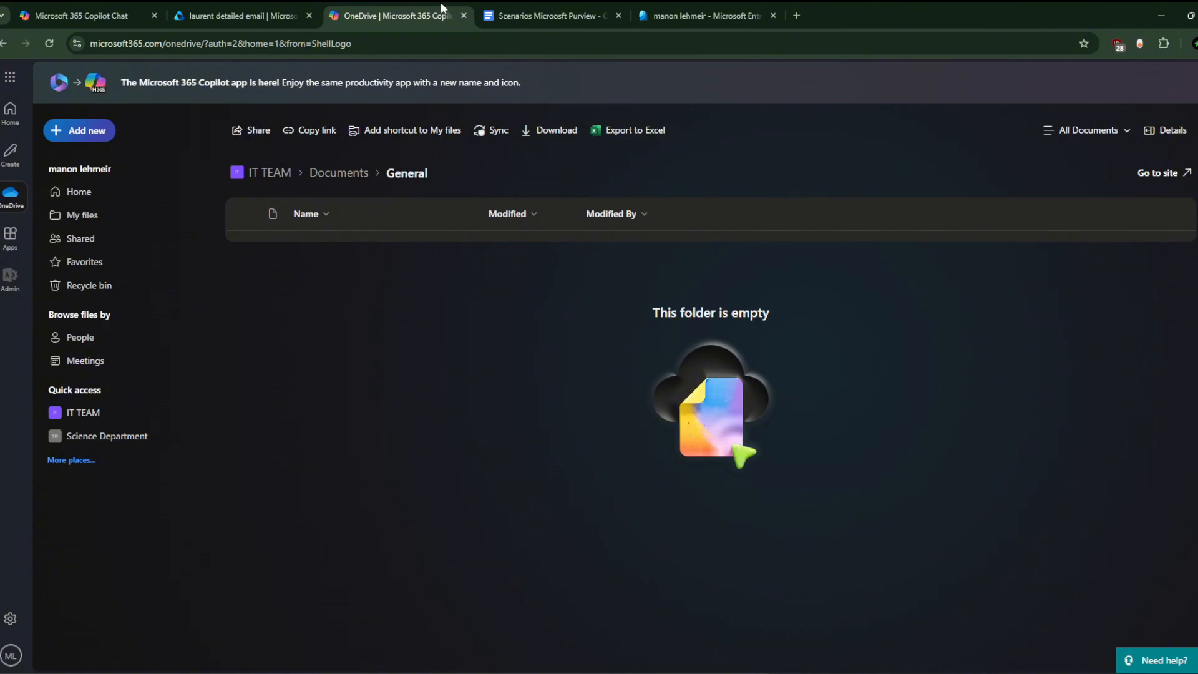
Step: Switch to the other Chrome window's Microsoft 365 home tab
{"action": "mouse_move", "coordinate": [841, 671]}
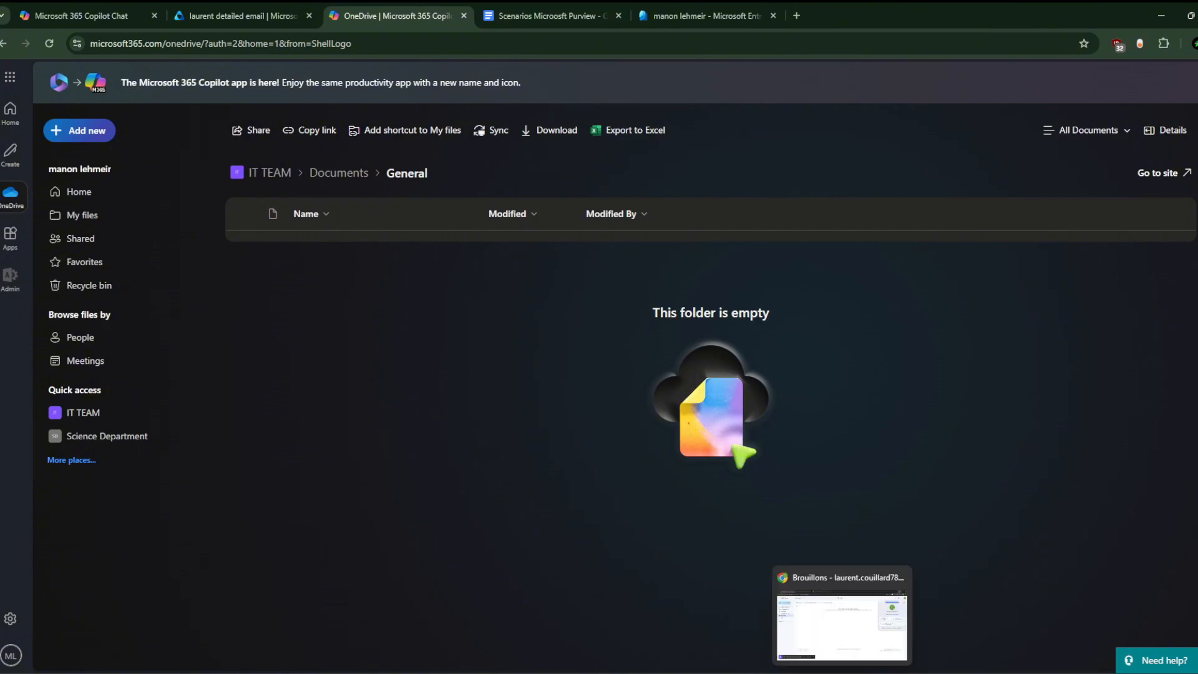
{"action": "left_click", "coordinate": [841, 624]}
{"action": "left_click", "coordinate": [262, 12]}
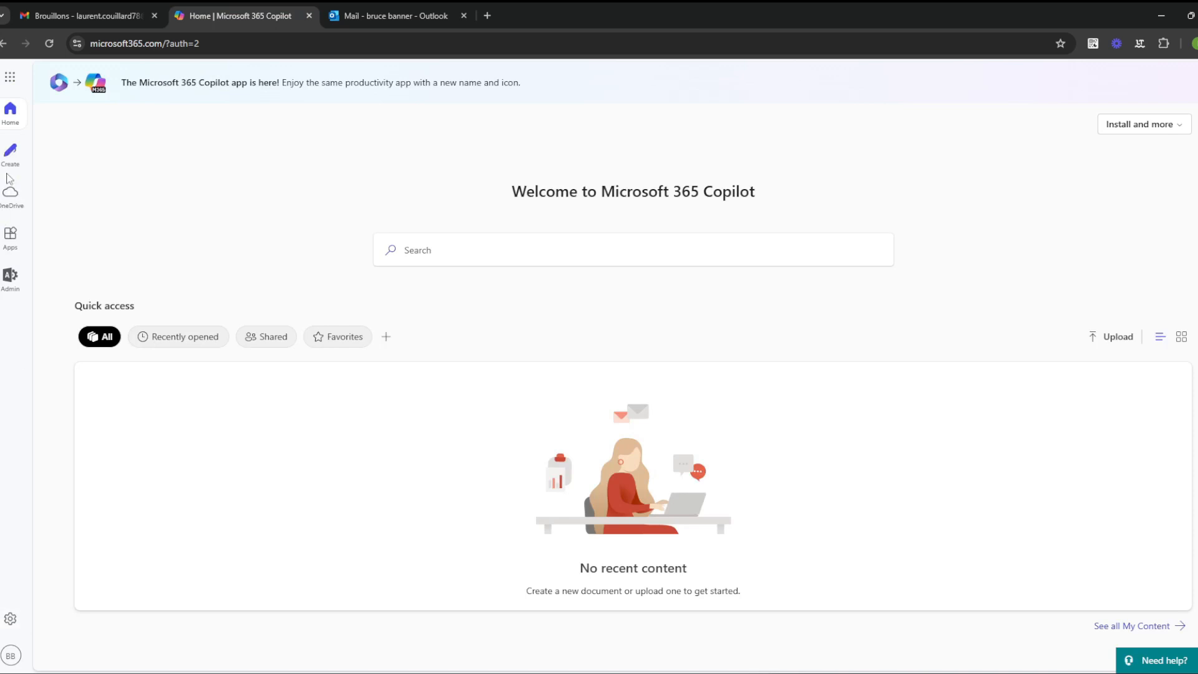
Step: Open OneDrive and Outlook mail in new tabs and reorder the OneDrive tab
{"action": "left_click", "coordinate": [10, 77]}
{"action": "left_click", "coordinate": [155, 161]}
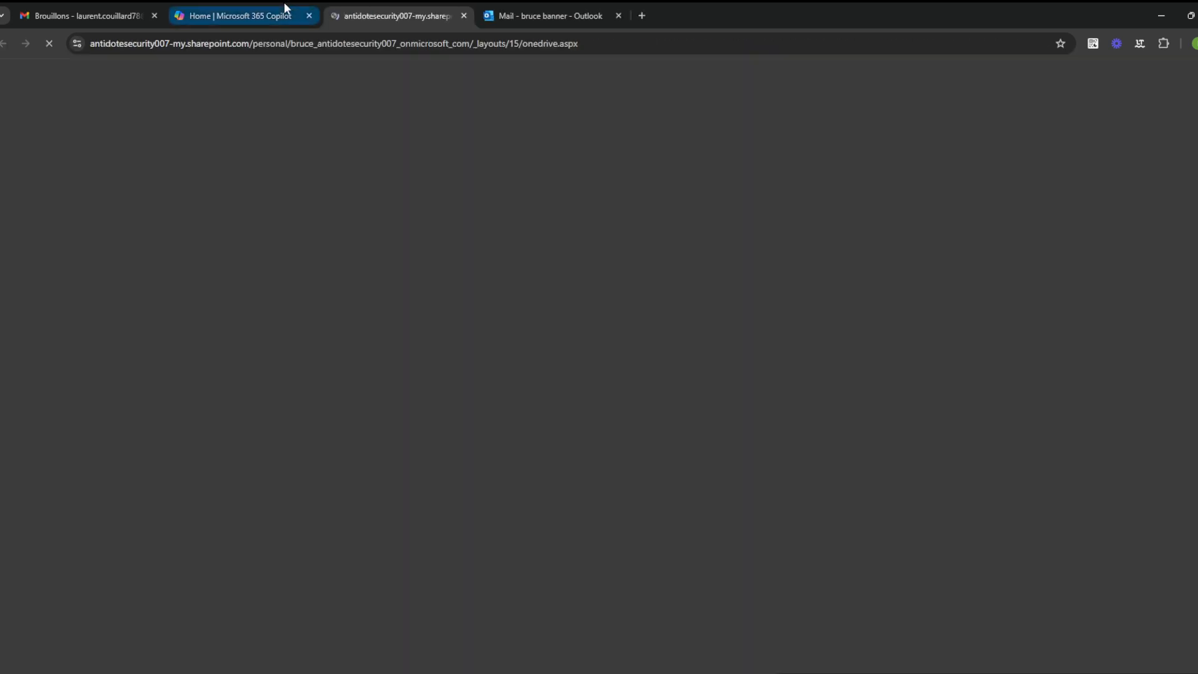
{"action": "left_click", "coordinate": [286, 12]}
{"action": "left_click", "coordinate": [11, 79]}
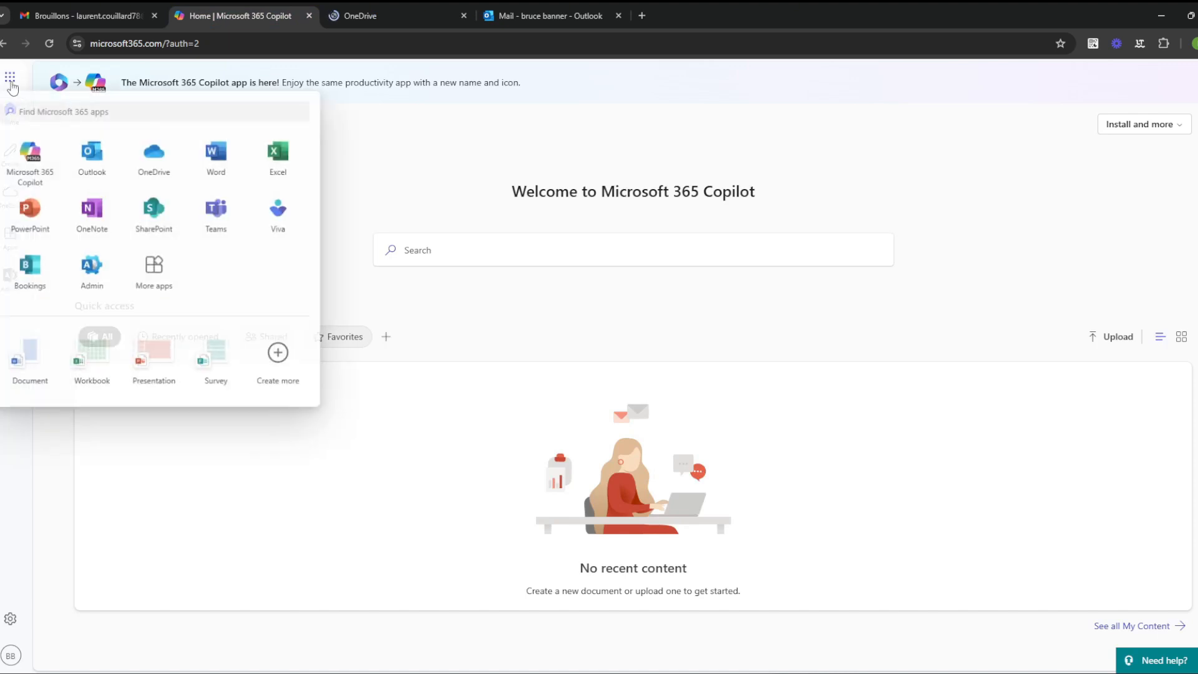
{"action": "left_click", "coordinate": [92, 152]}
{"action": "left_click", "coordinate": [517, 9]}
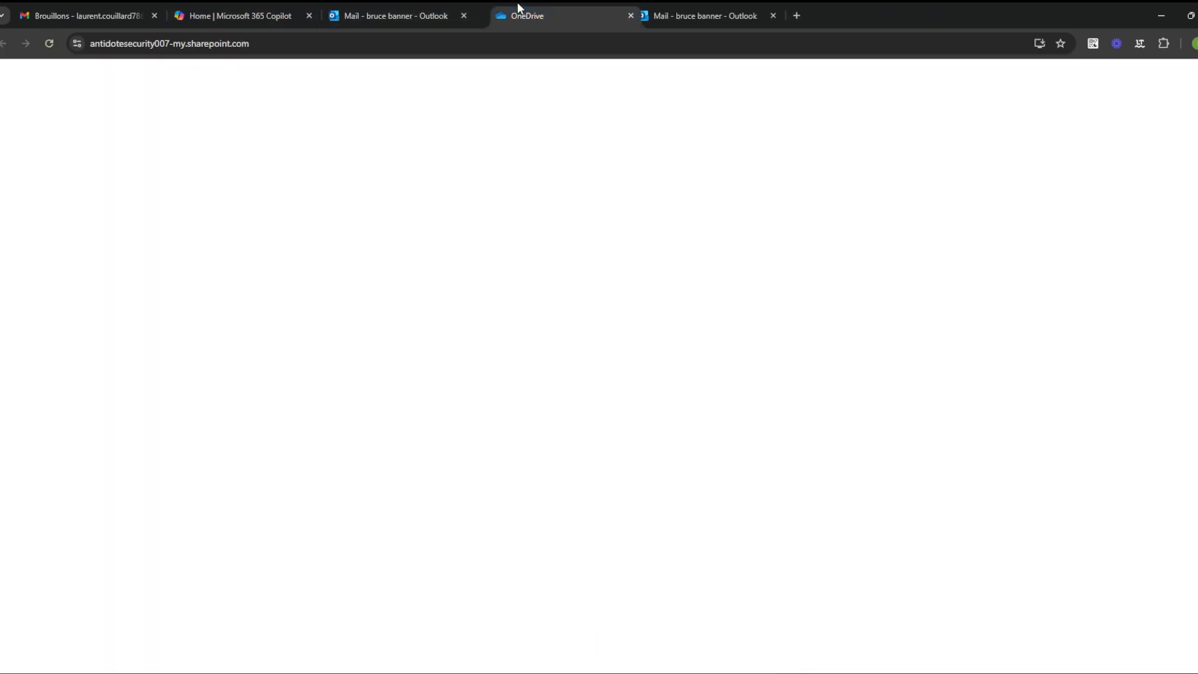
{"action": "left_click_drag", "start_coordinate": [518, 8], "coordinate": [356, 10]}
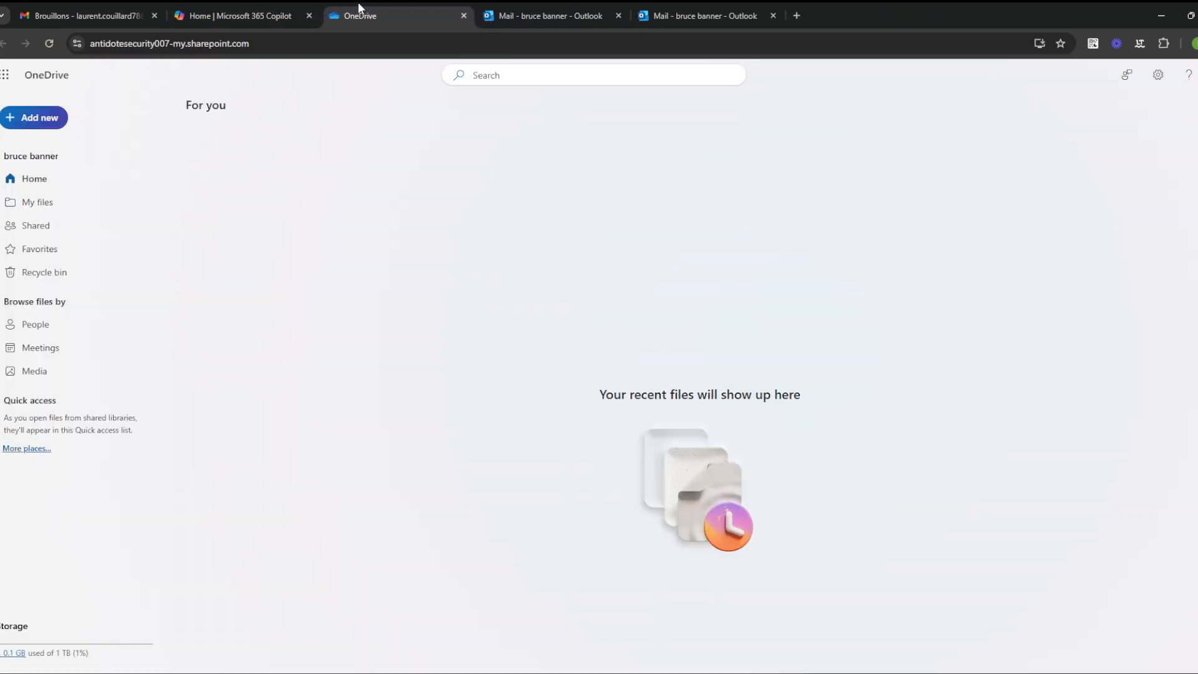
{"action": "left_click", "coordinate": [555, 8]}
{"action": "left_click", "coordinate": [423, 9]}
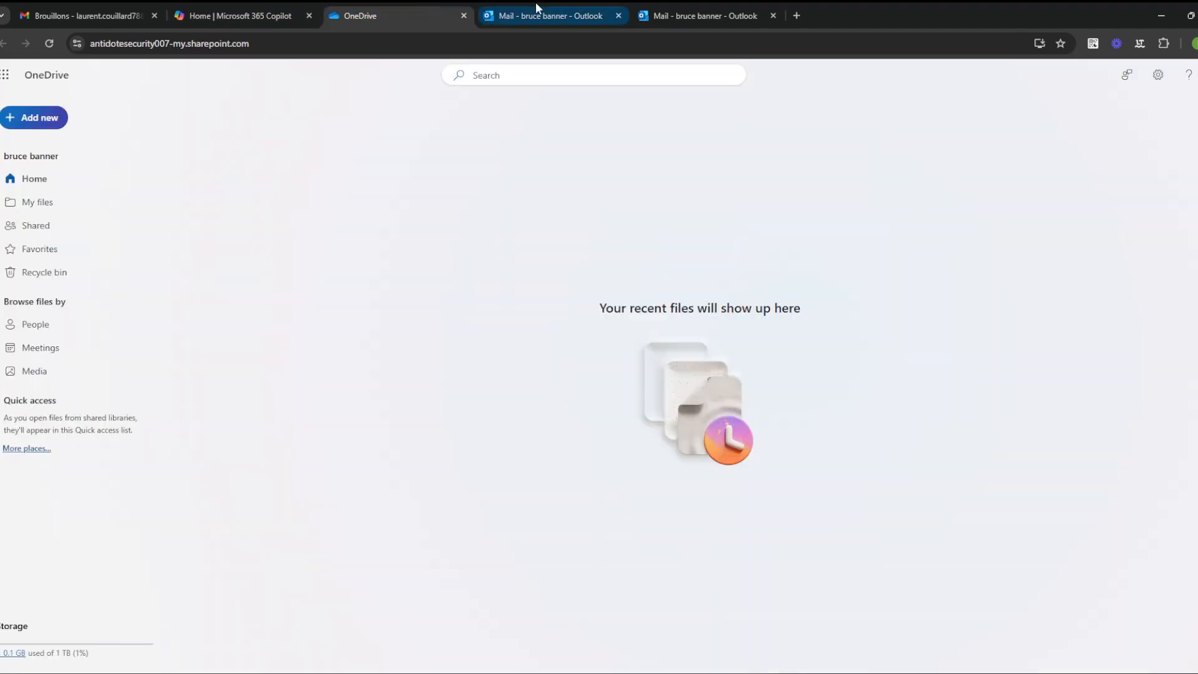
{"action": "left_click", "coordinate": [537, 8]}
{"action": "left_click", "coordinate": [376, 7]}
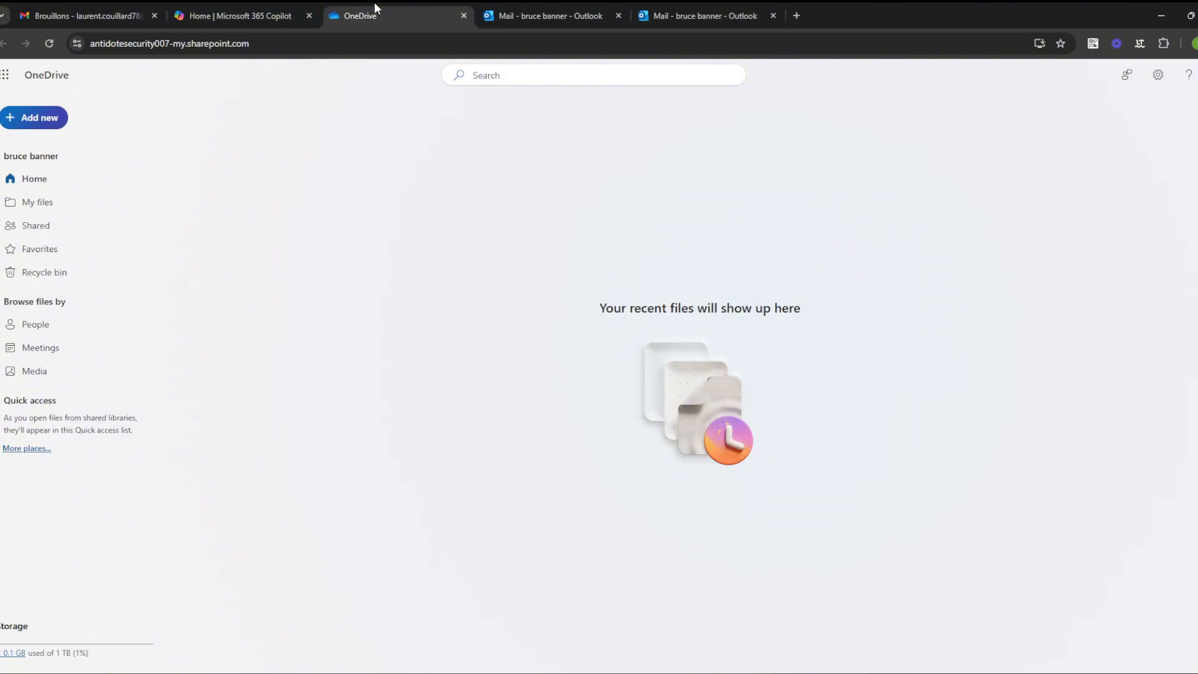
Step: Create a blank Word document, then view it as Document.docx under My files
{"action": "left_click", "coordinate": [47, 122]}
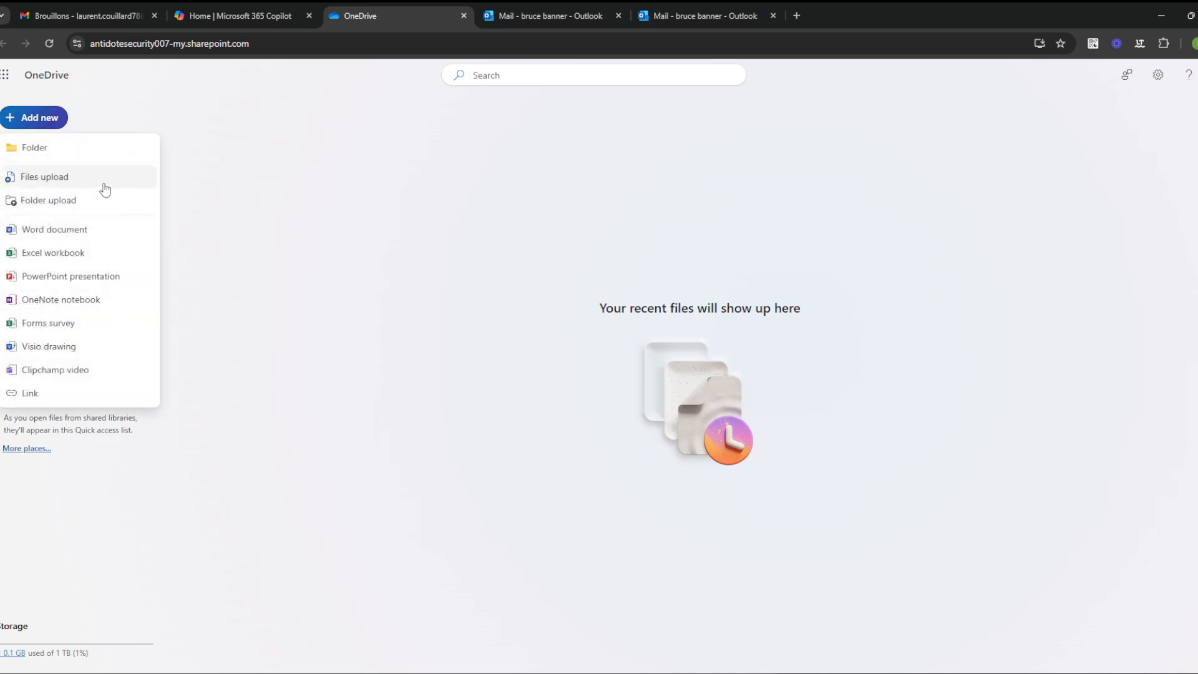
{"action": "left_click", "coordinate": [94, 232]}
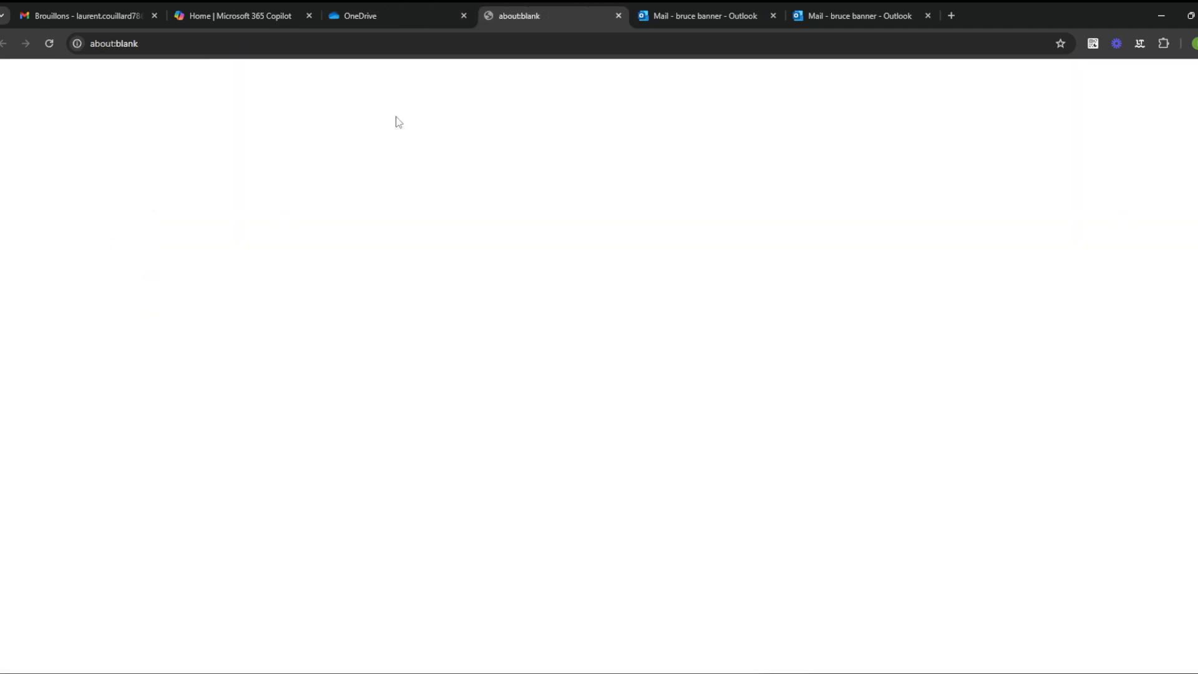
{"action": "left_click", "coordinate": [454, 14]}
{"action": "left_click", "coordinate": [39, 201]}
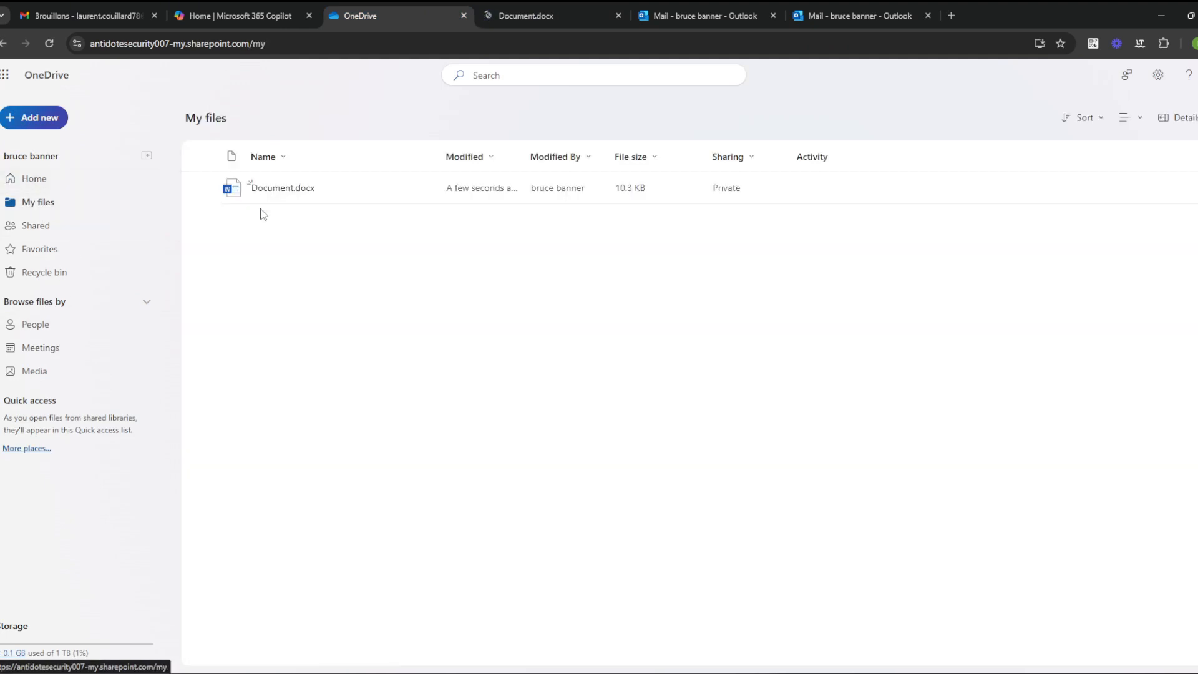
Step: In the Document.docx tab, dismiss the privacy notice and apply the Extreme Public label
{"action": "left_click", "coordinate": [533, 13]}
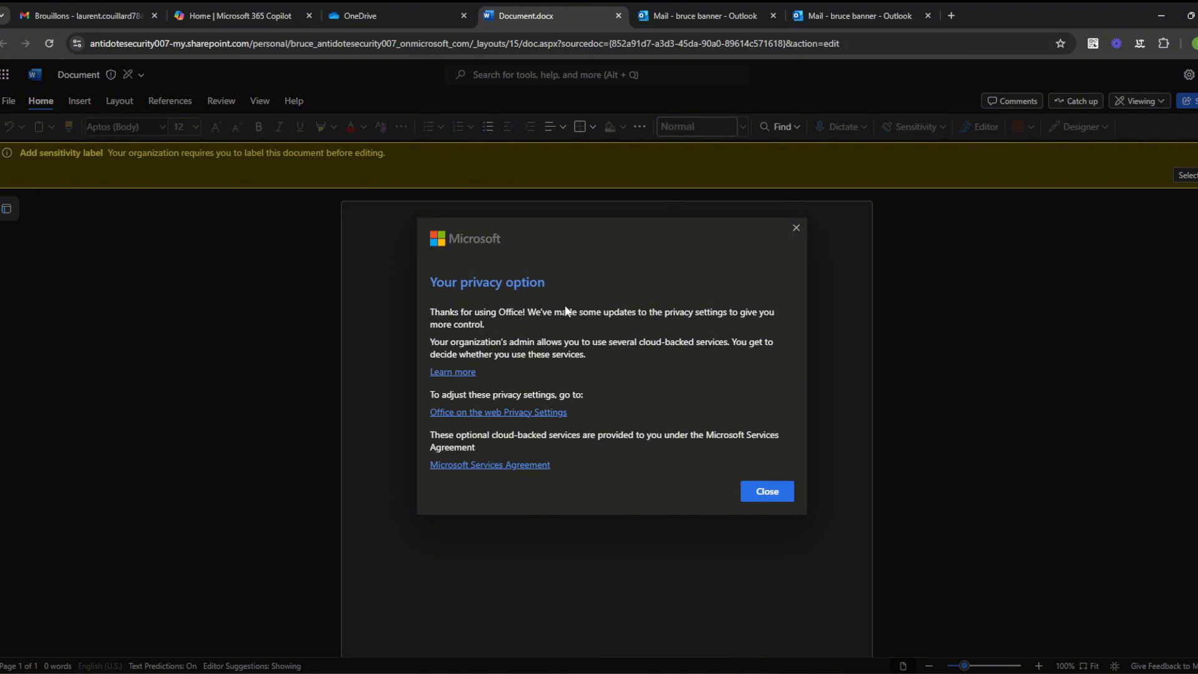
{"action": "left_click", "coordinate": [780, 492]}
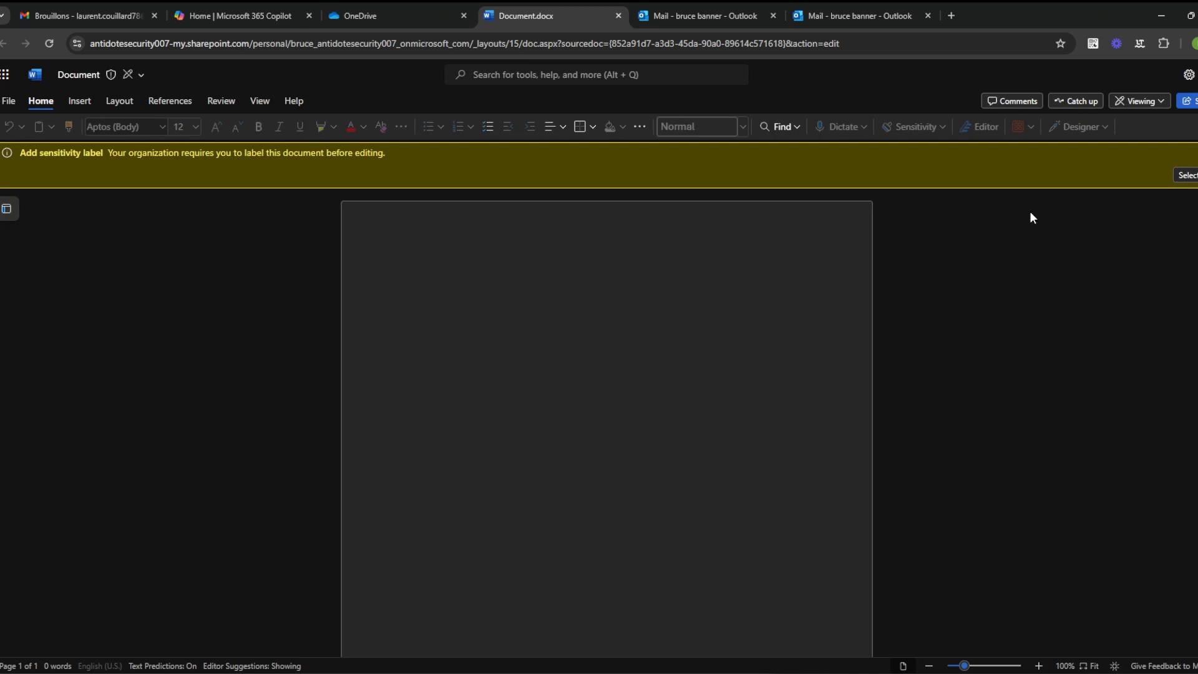
{"action": "left_click", "coordinate": [1189, 176]}
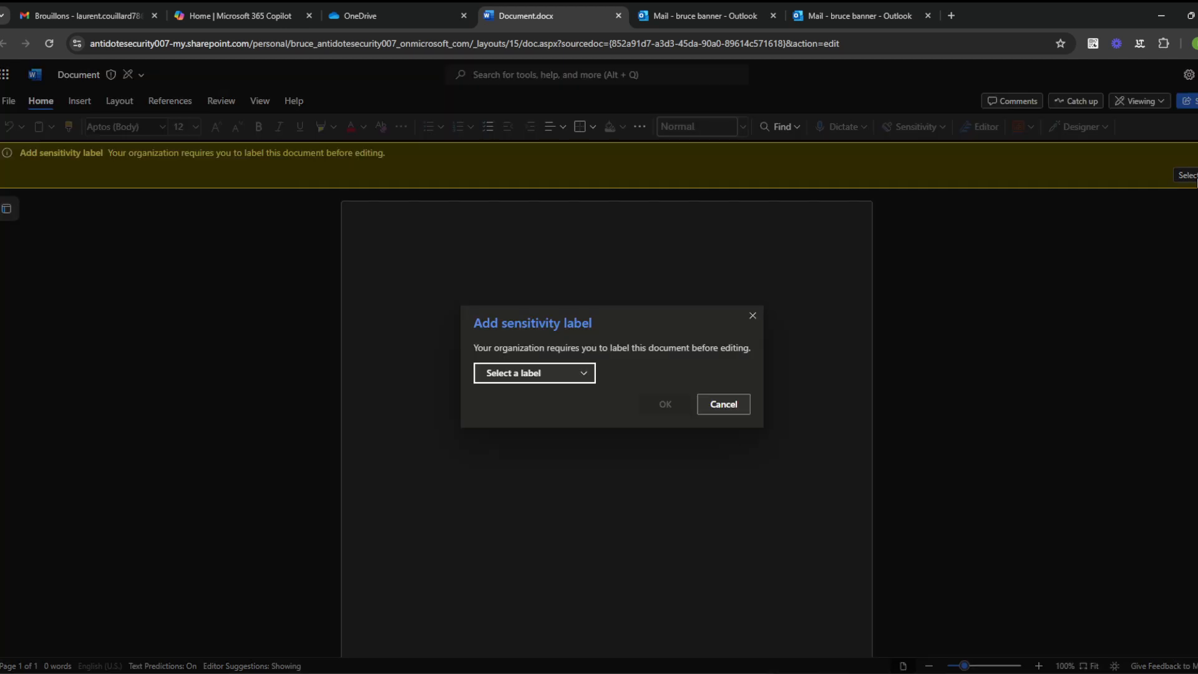
{"action": "left_click", "coordinate": [578, 380]}
{"action": "left_click", "coordinate": [567, 402]}
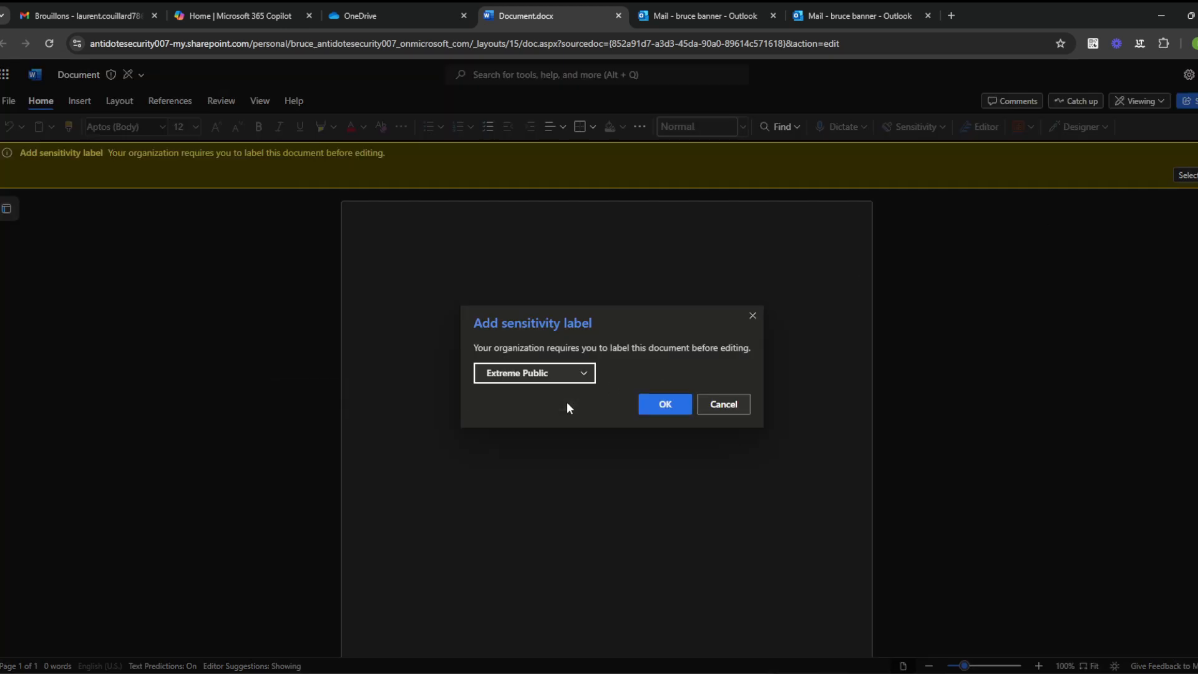
{"action": "left_click", "coordinate": [584, 371]}
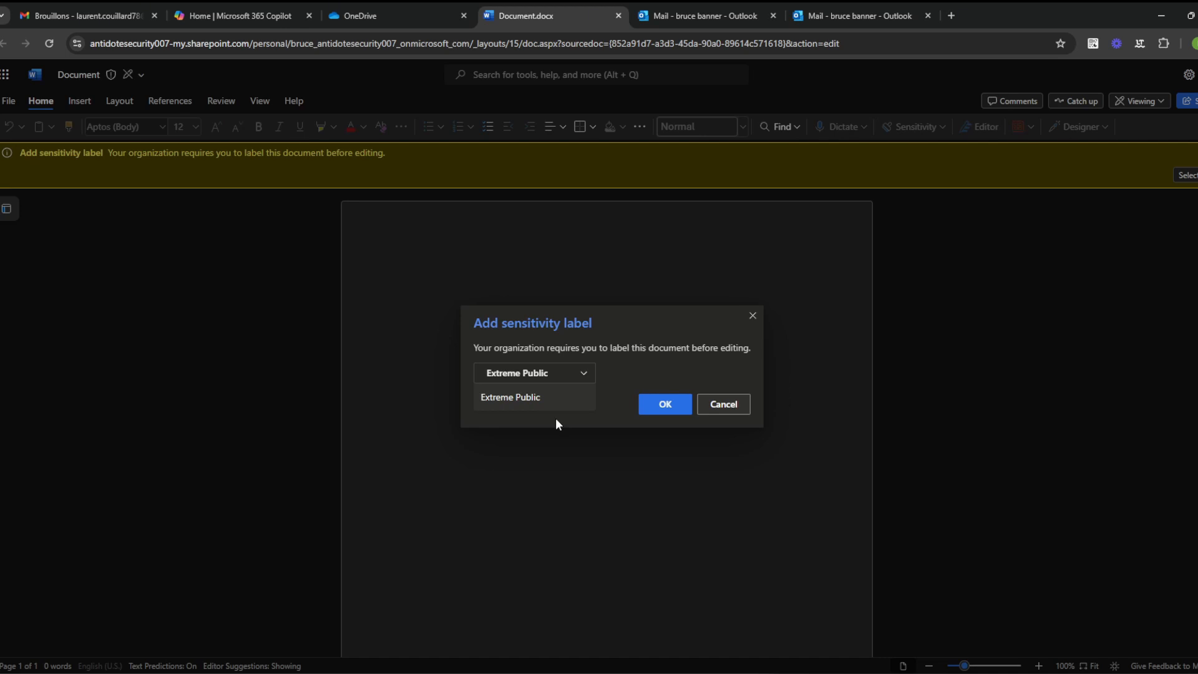
{"action": "left_click", "coordinate": [569, 381]}
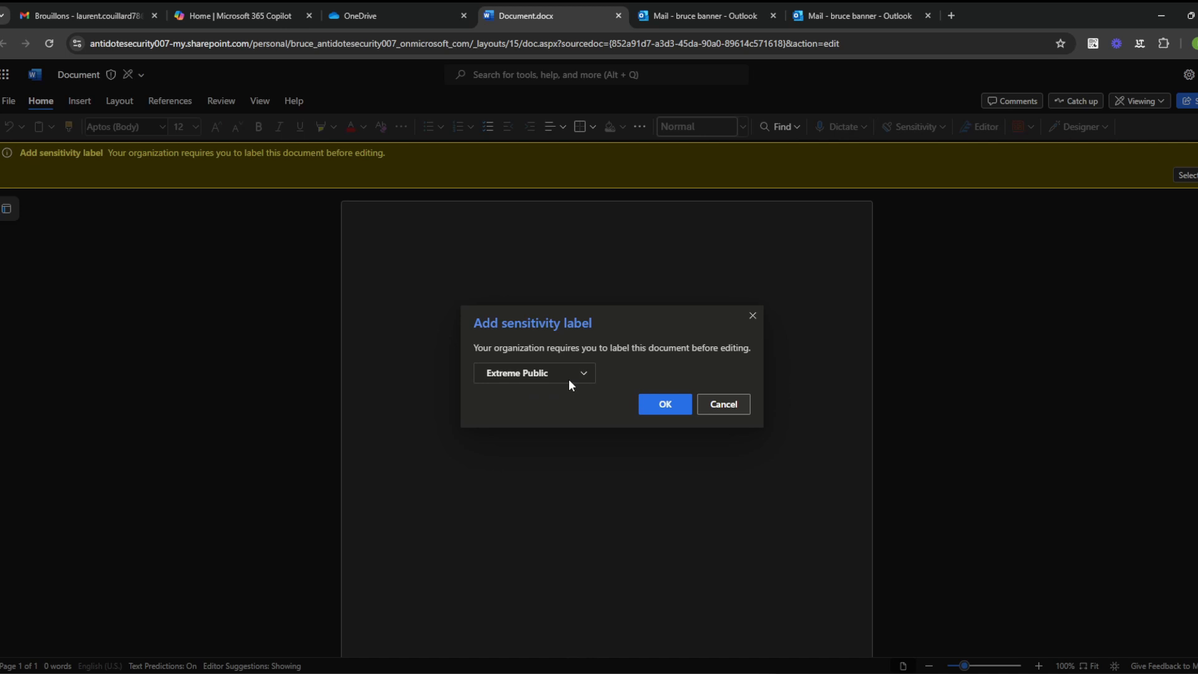
{"action": "left_click", "coordinate": [665, 404]}
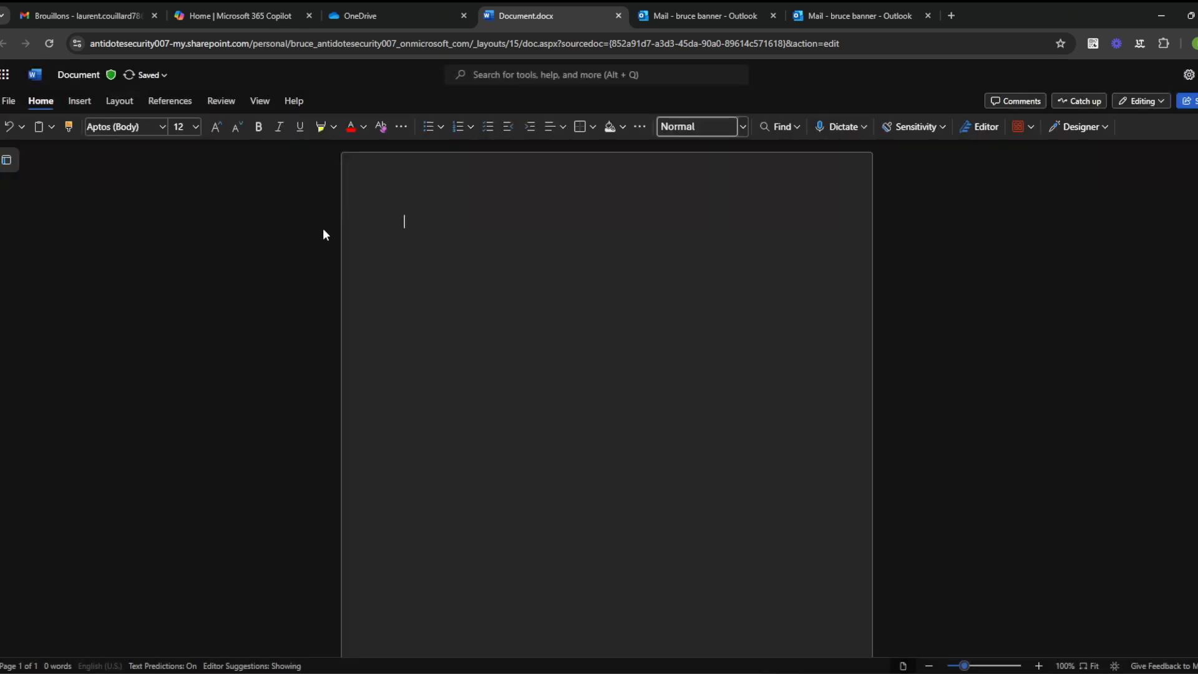
{"action": "left_click", "coordinate": [147, 75]}
{"action": "left_click", "coordinate": [111, 75]}
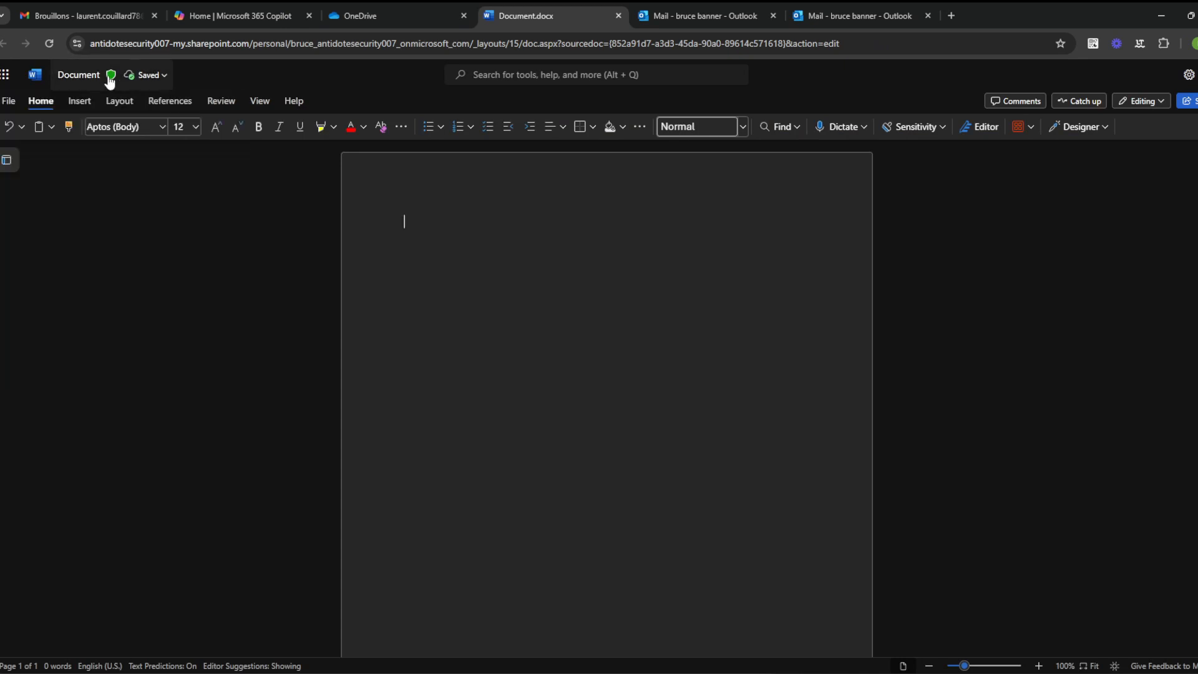
{"action": "left_click", "coordinate": [109, 78]}
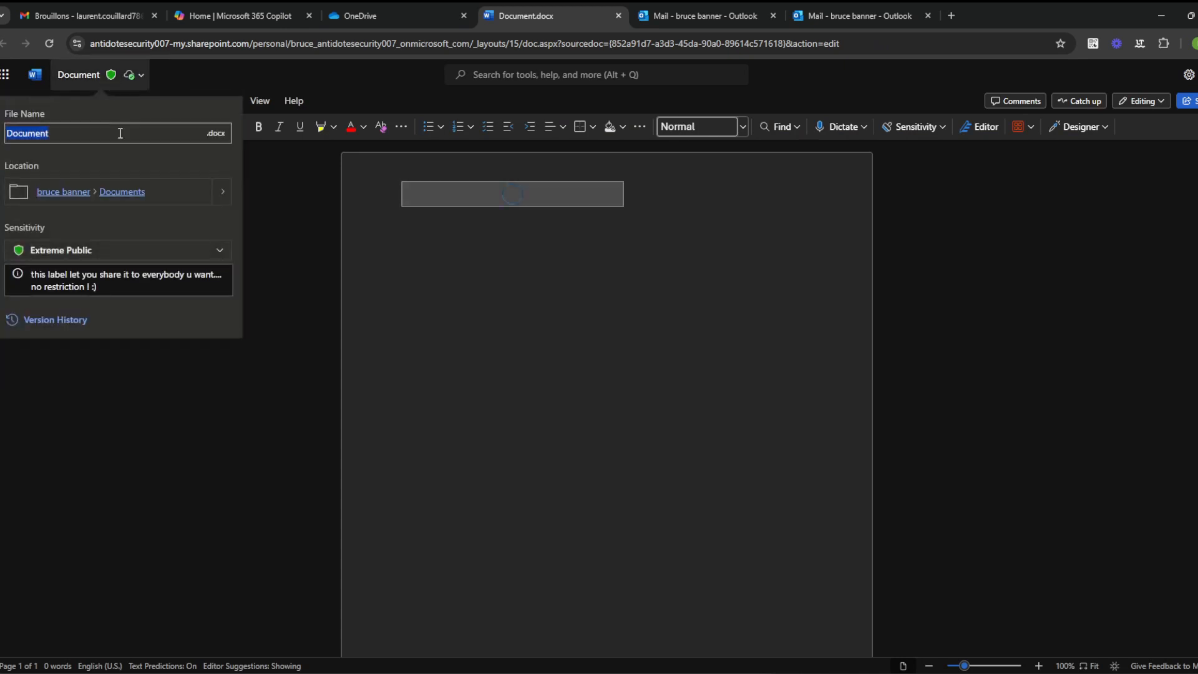
{"action": "left_click", "coordinate": [152, 252]}
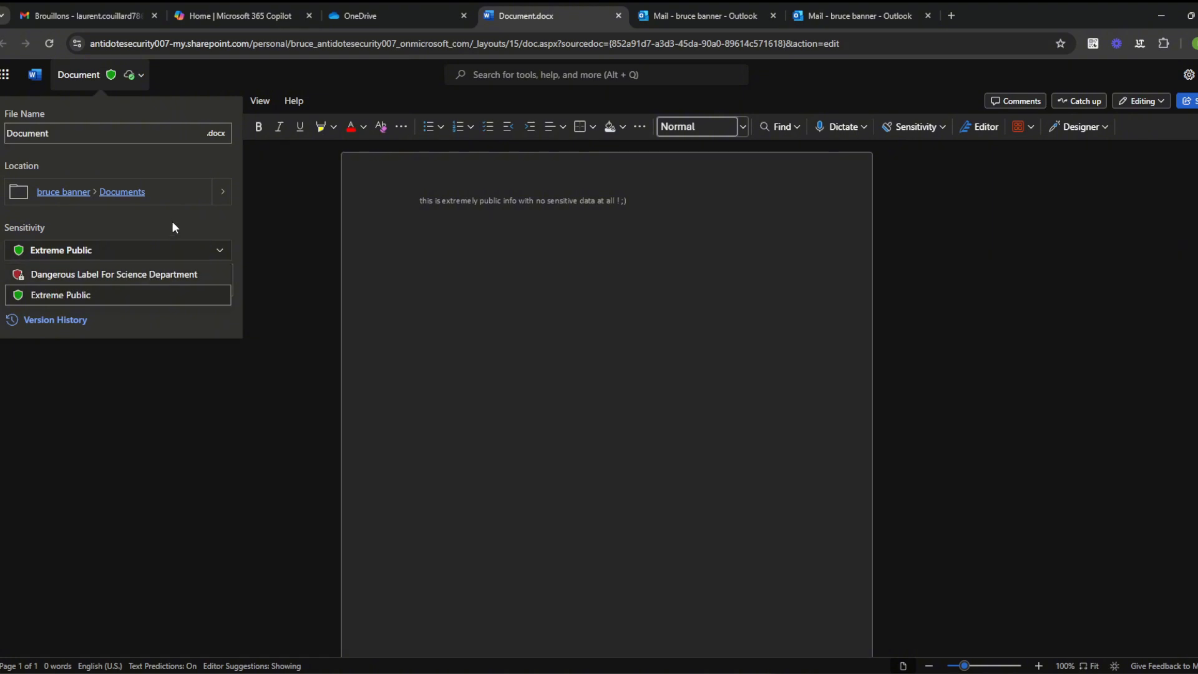
{"action": "left_click", "coordinate": [174, 231]}
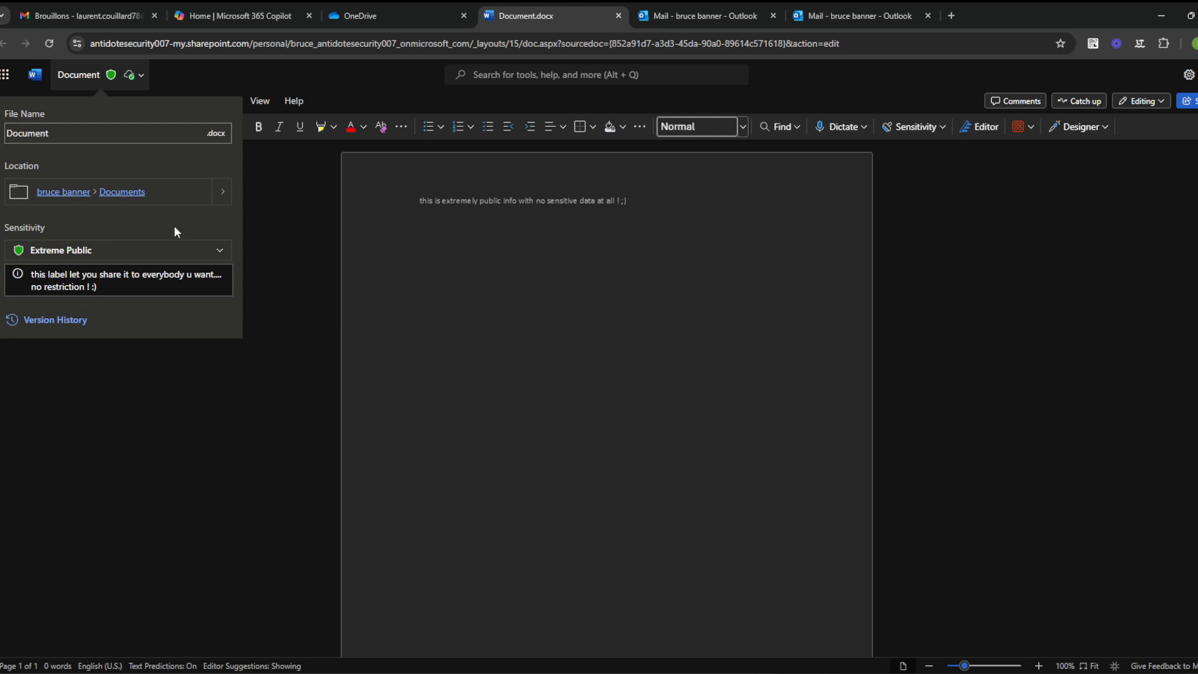
{"action": "left_click", "coordinate": [159, 256]}
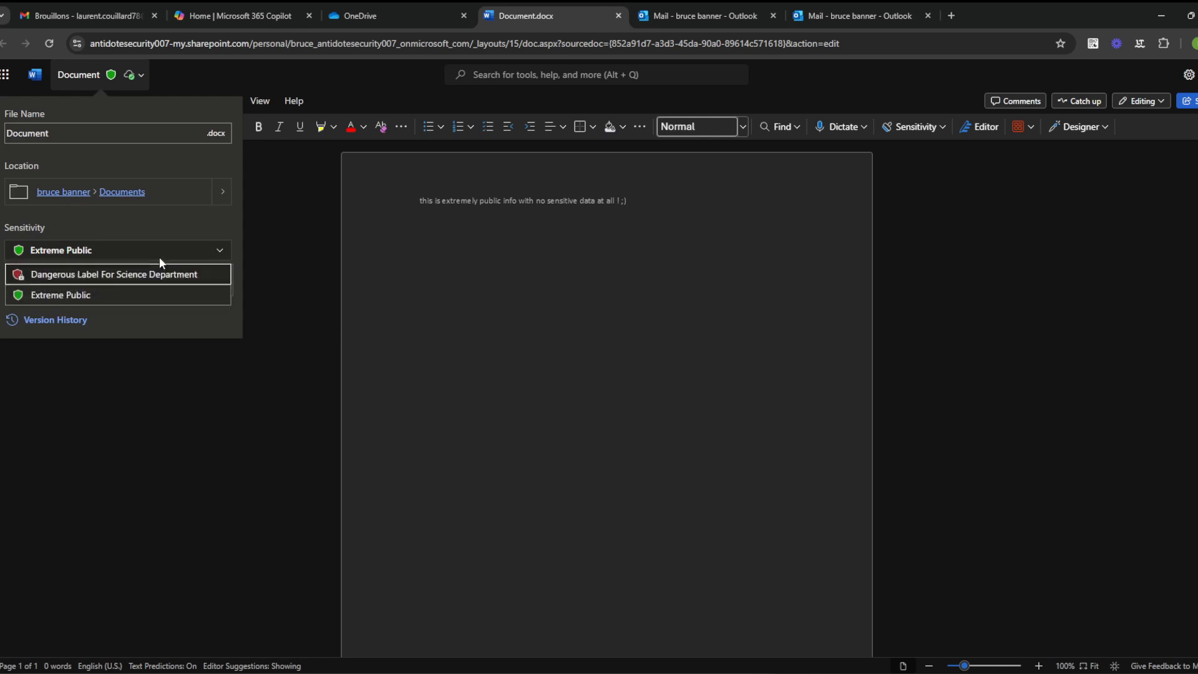
{"action": "mouse_move", "coordinate": [153, 272]}
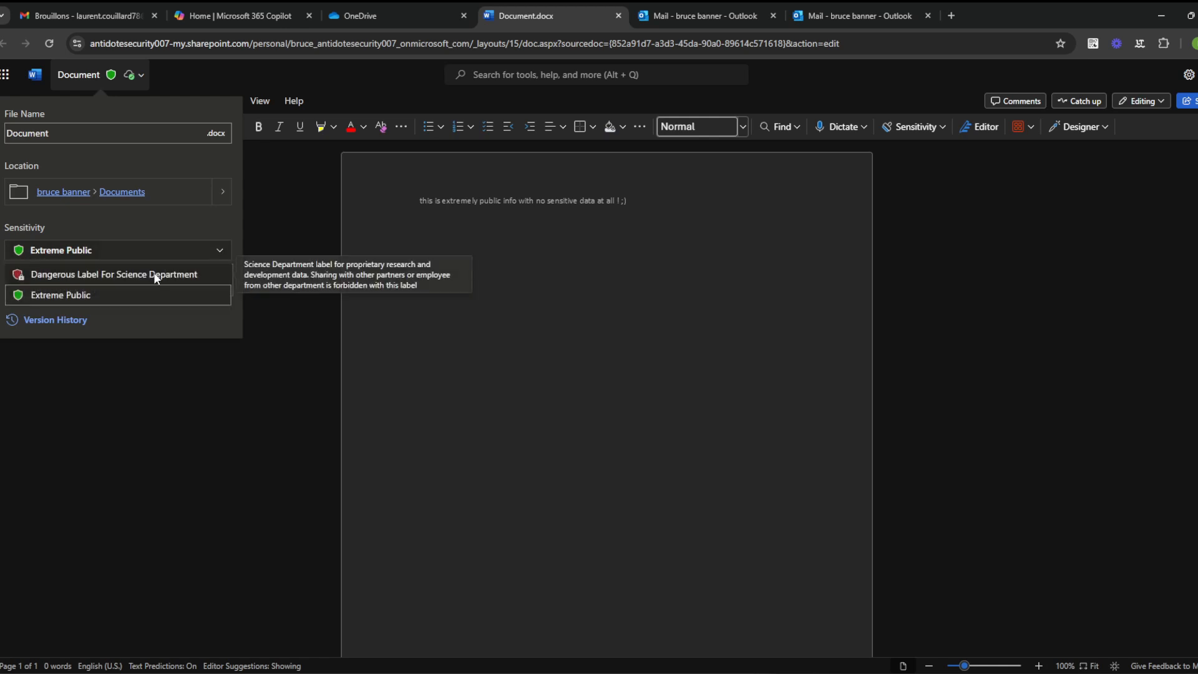
{"action": "left_click", "coordinate": [137, 272]}
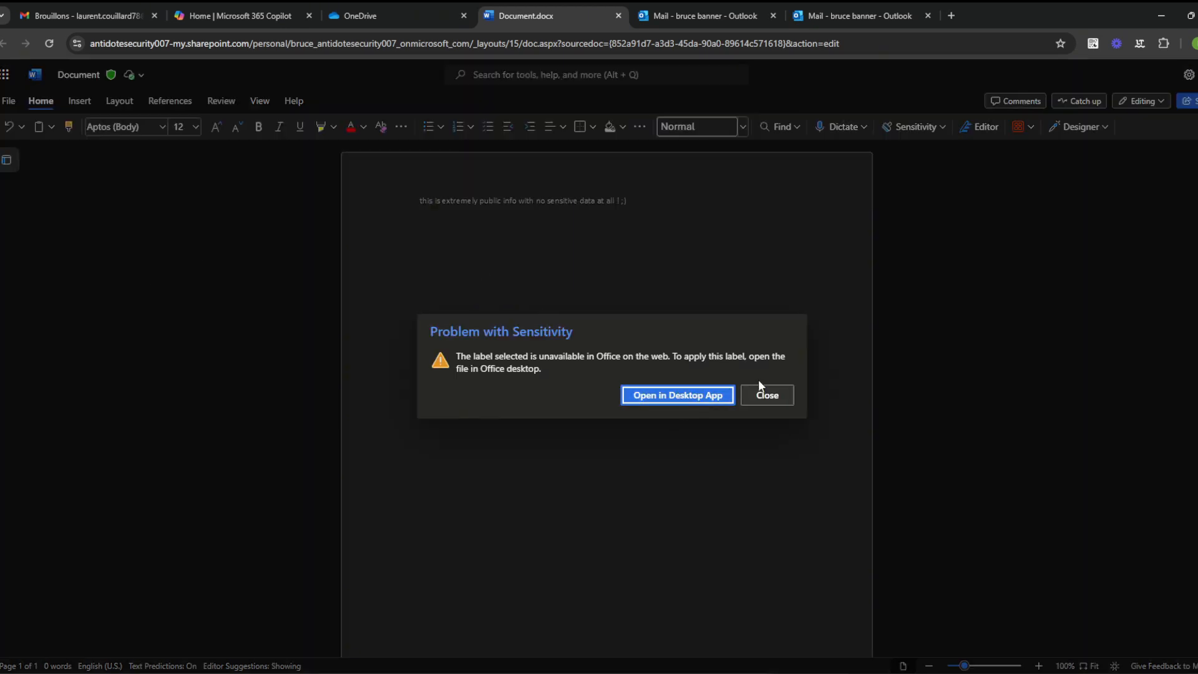
{"action": "left_click", "coordinate": [766, 396]}
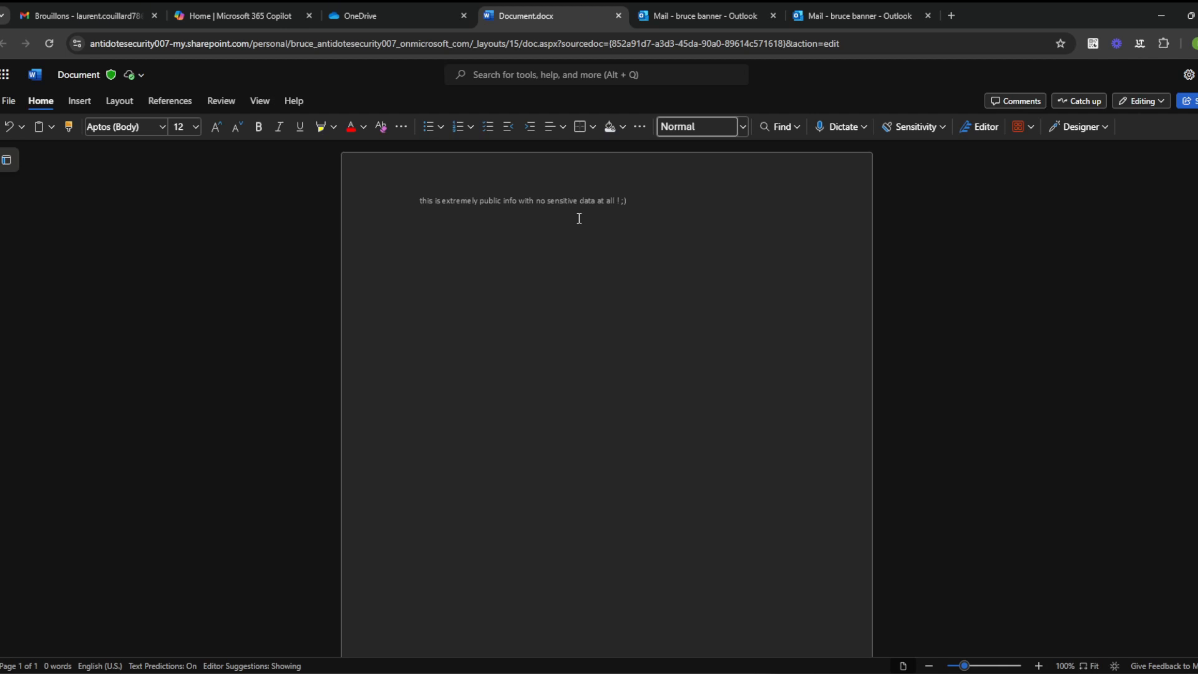
Step: Add 'HELLO HELLO' under the sentence and download the document as Document.pdf
{"action": "type", "text": "HELLO HELLO"}
{"action": "left_click", "coordinate": [8, 101]}
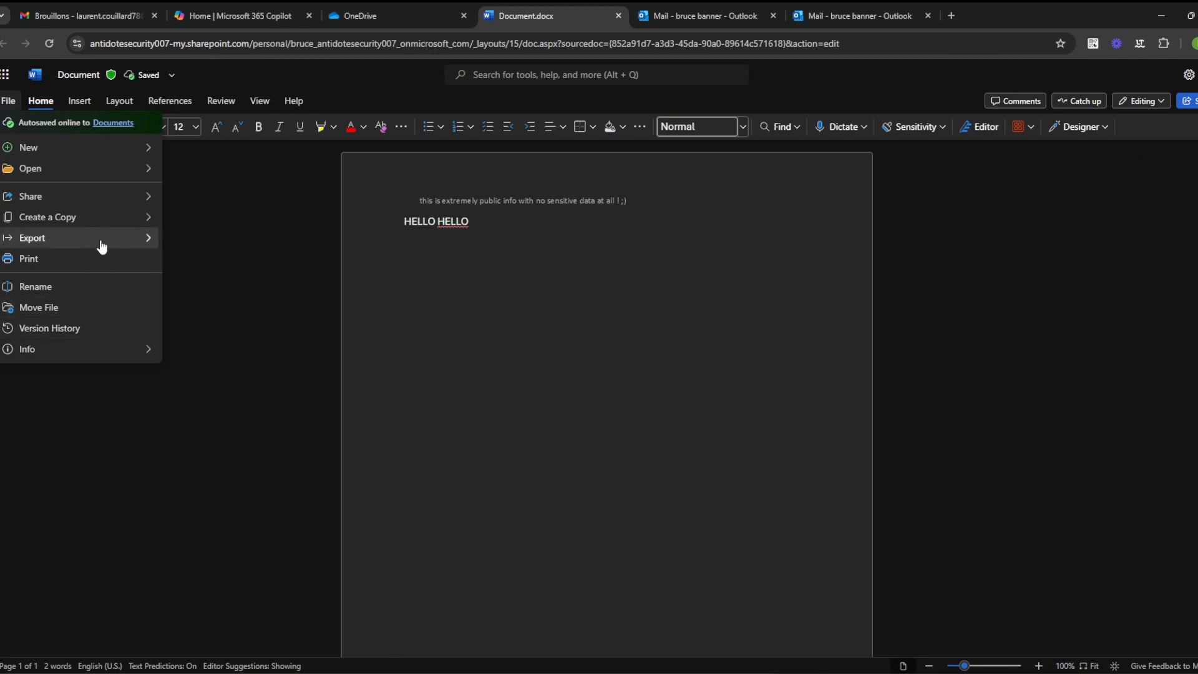
{"action": "mouse_move", "coordinate": [110, 241]}
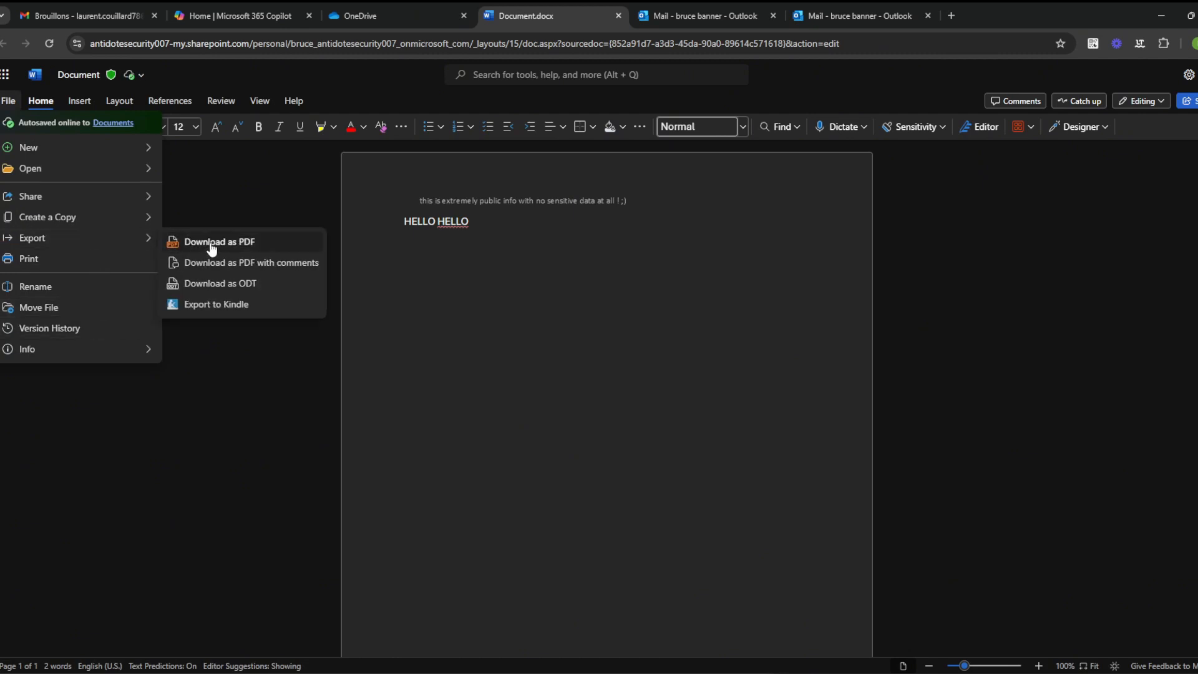
{"action": "left_click", "coordinate": [206, 244]}
{"action": "left_click", "coordinate": [594, 400]}
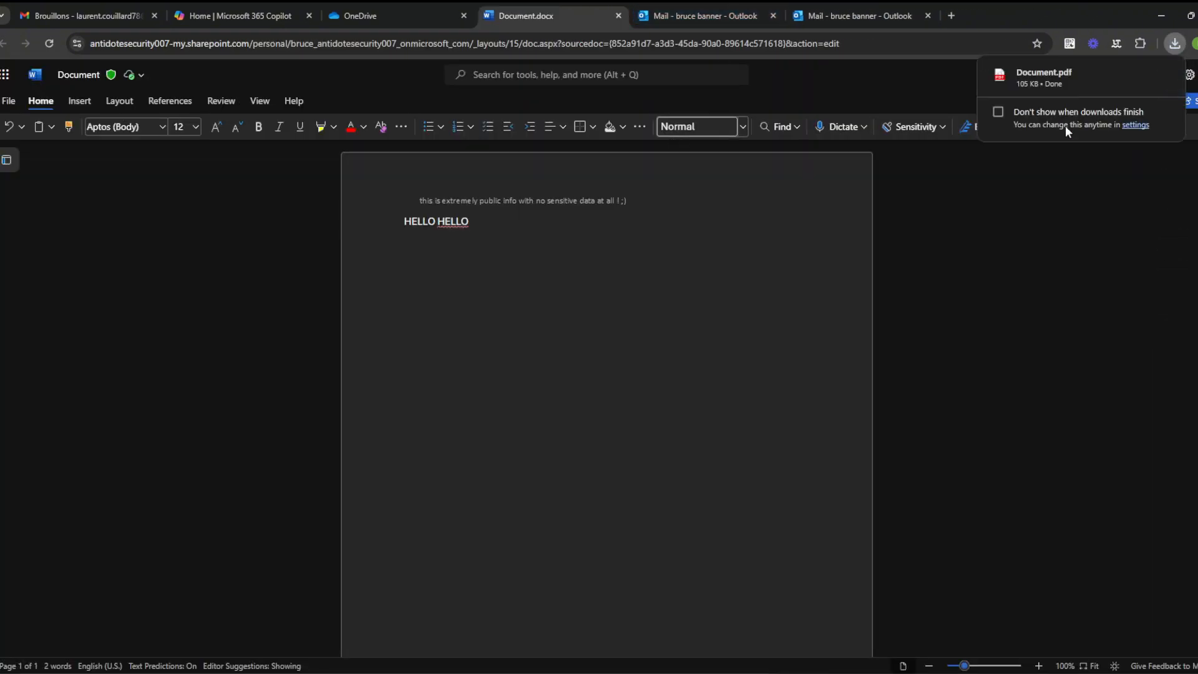
{"action": "mouse_move", "coordinate": [1149, 76]}
Step: Start a new email message in Outlook on the web
{"action": "left_click", "coordinate": [701, 3]}
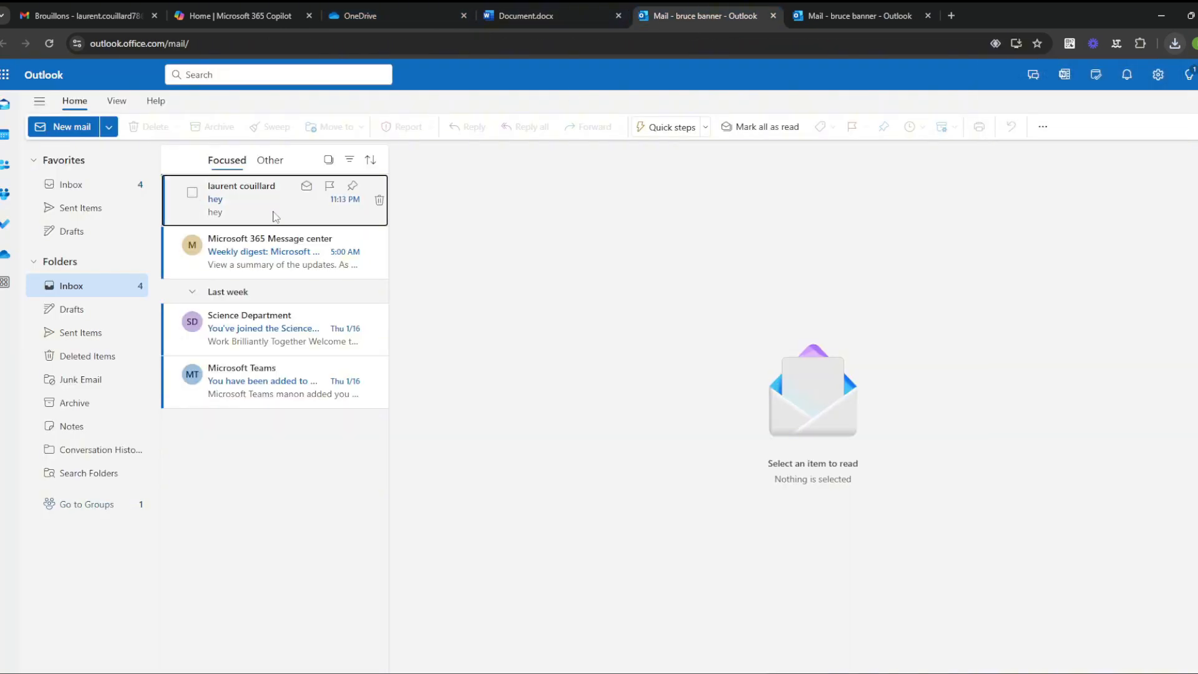
{"action": "left_click", "coordinate": [70, 131]}
{"action": "left_click", "coordinate": [455, 197]}
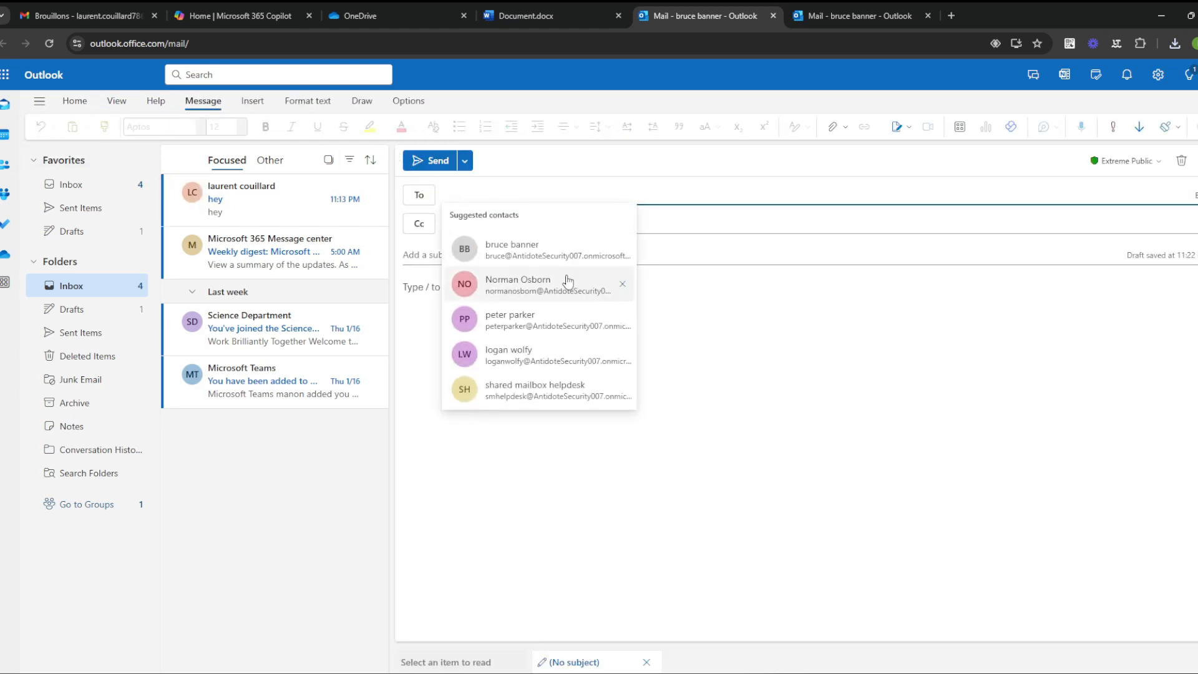
Step: Create another new Word document from OneDrive
{"action": "left_click", "coordinate": [524, 15]}
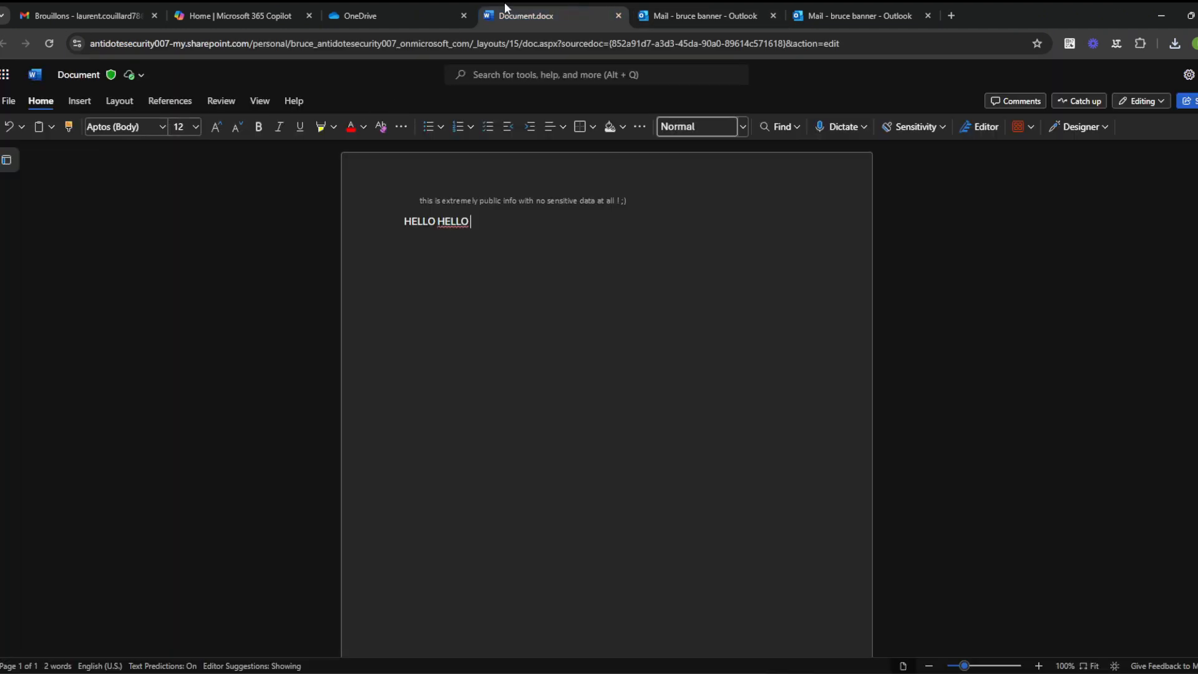
{"action": "left_click", "coordinate": [431, 16]}
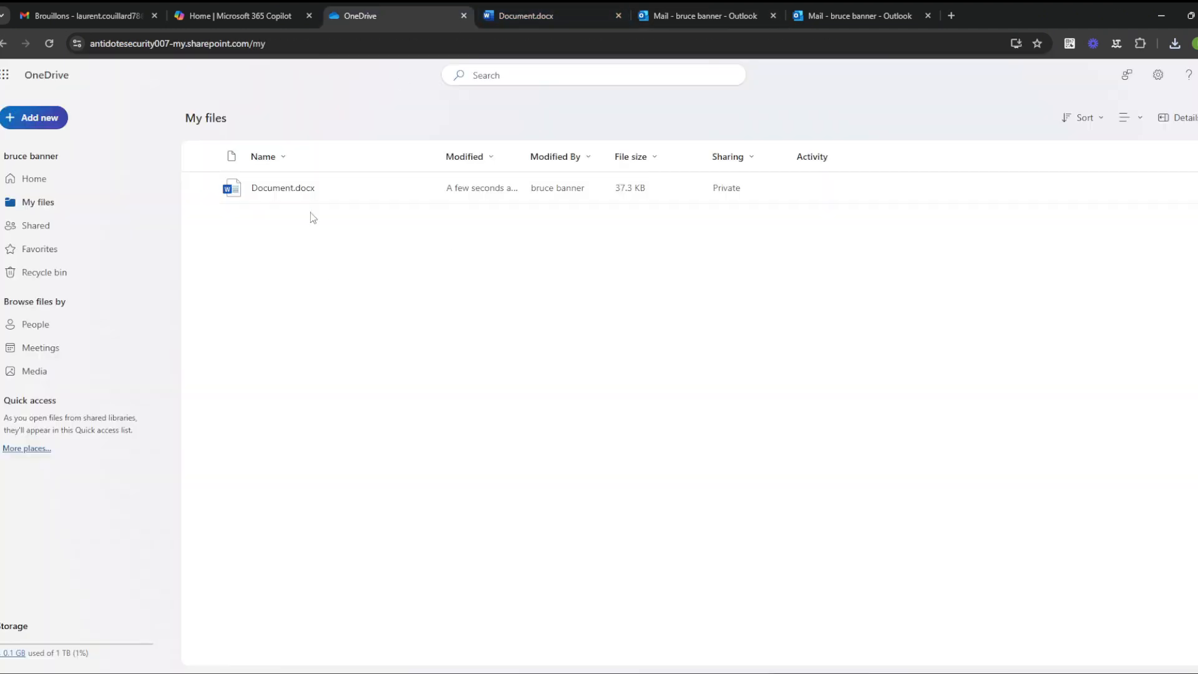
{"action": "left_click", "coordinate": [38, 118]}
{"action": "left_click", "coordinate": [60, 230]}
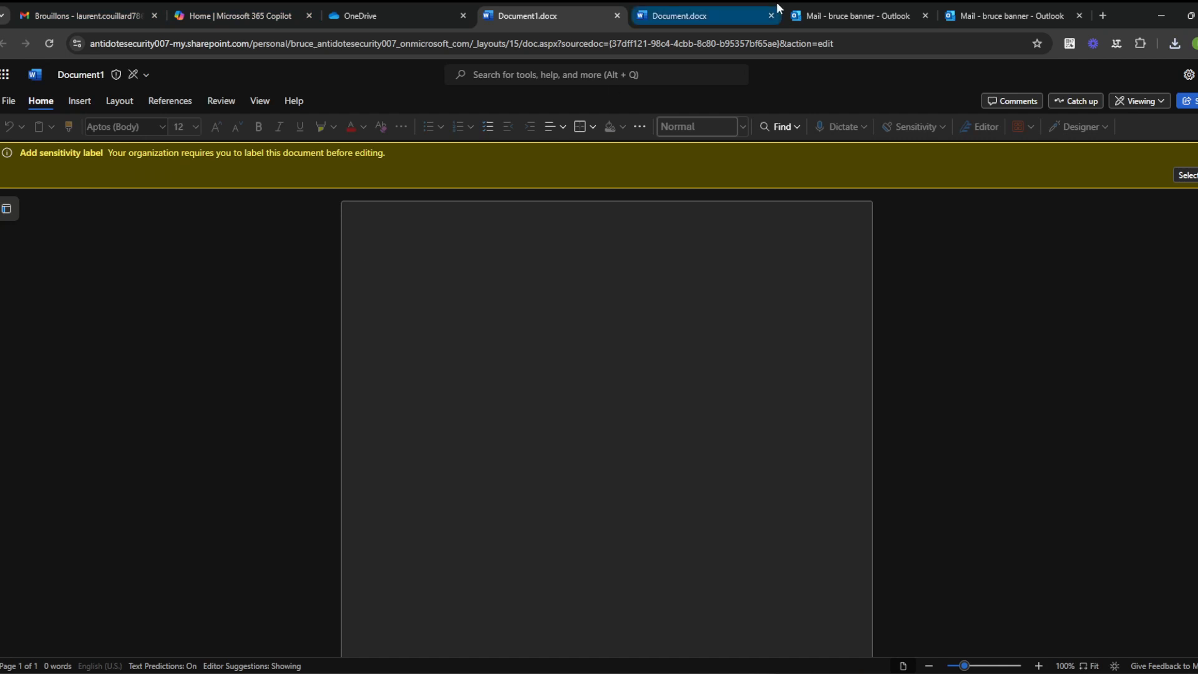
Step: Confirm the Outlook draft carries the Extreme Public sensitivity label
{"action": "left_click", "coordinate": [845, 5]}
{"action": "left_click", "coordinate": [718, 12]}
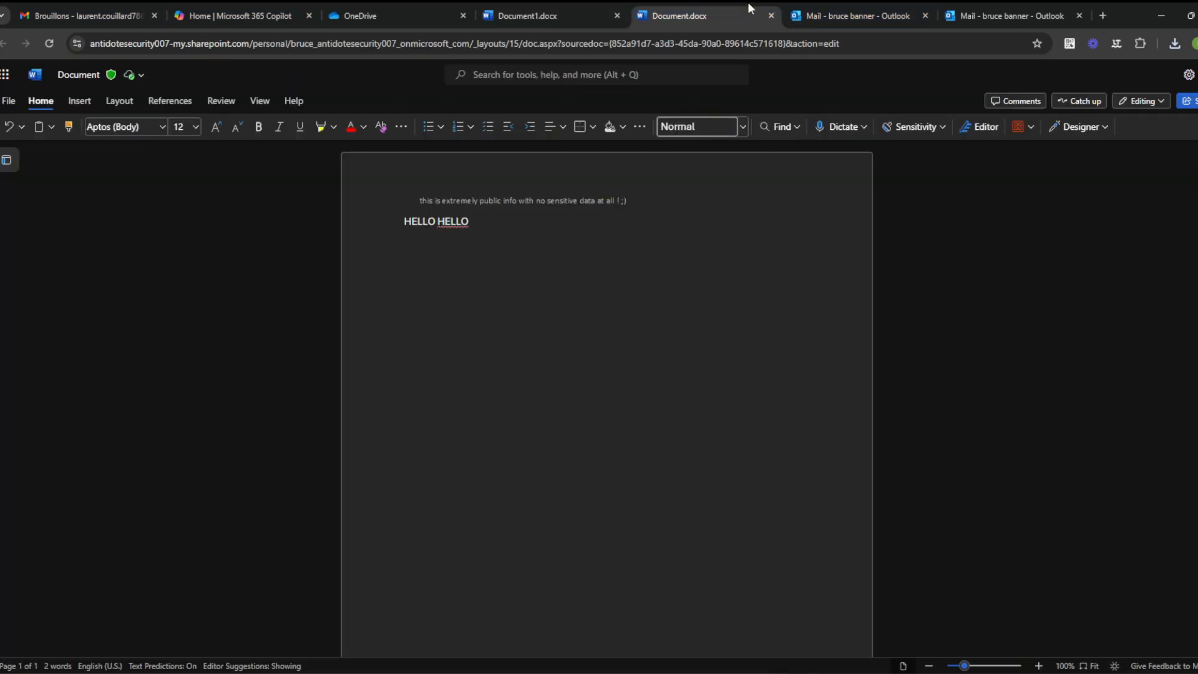
{"action": "left_click", "coordinate": [859, 8]}
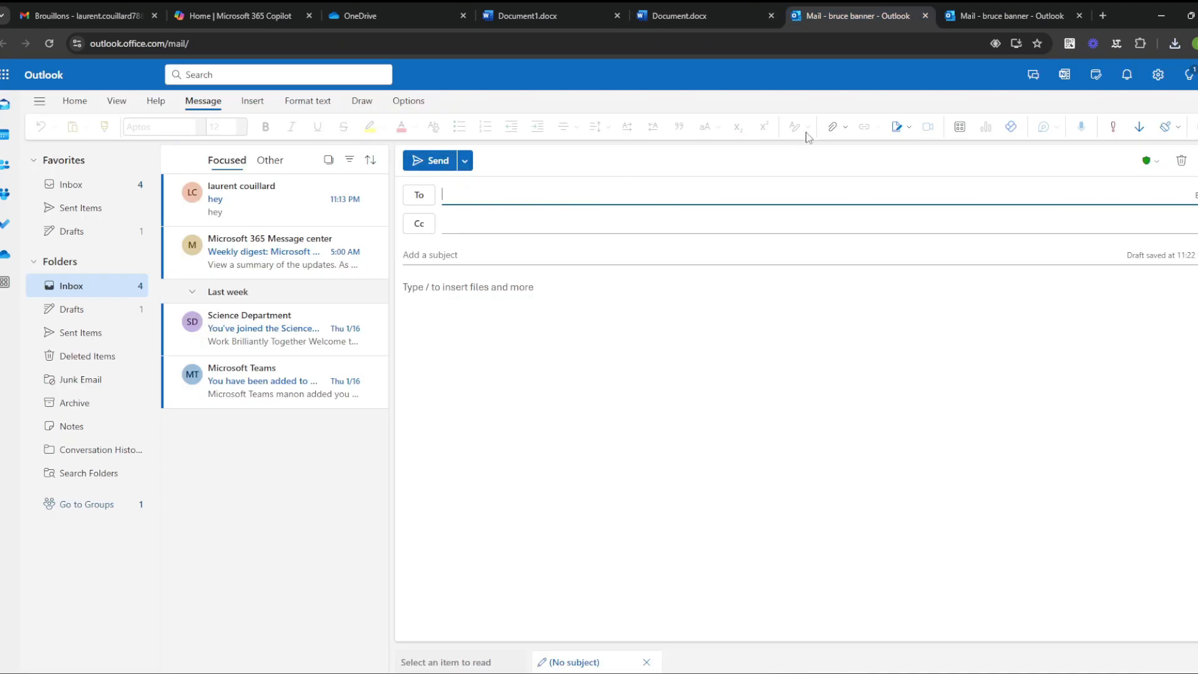
{"action": "left_click", "coordinate": [1148, 161]}
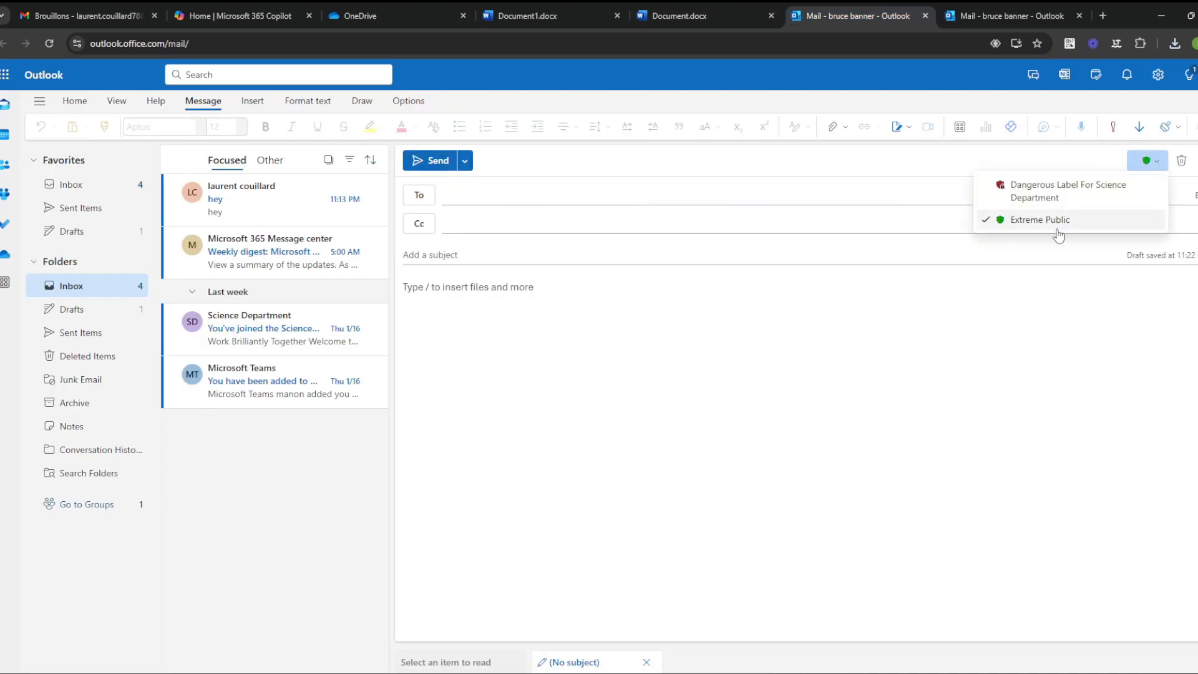
{"action": "left_click", "coordinate": [981, 300]}
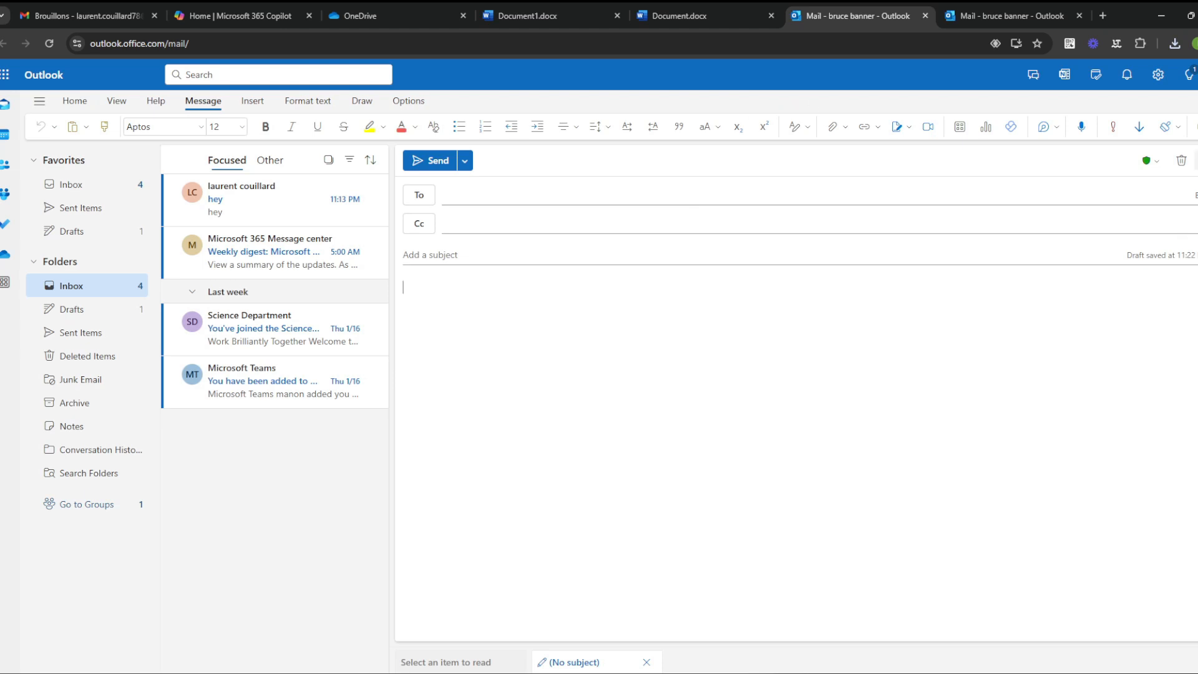
Step: Attach Document.pdf from Downloads to the popped-out draft, then close that window
{"action": "left_click", "coordinate": [1197, 160]}
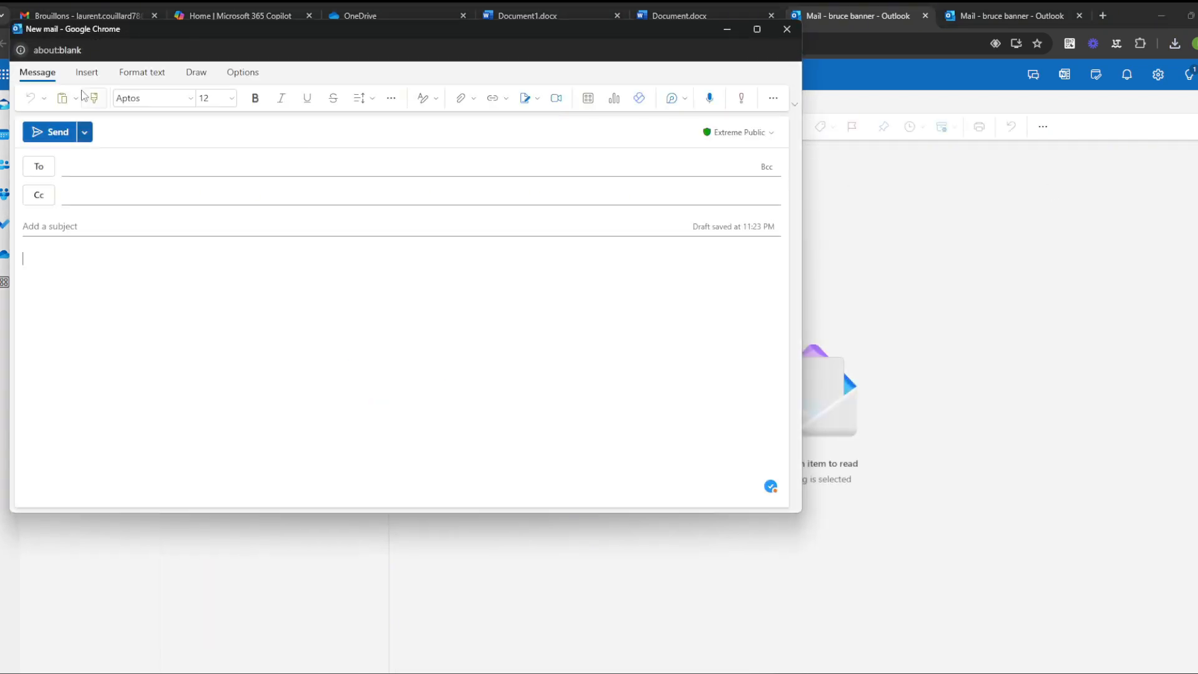
{"action": "left_click", "coordinate": [87, 72]}
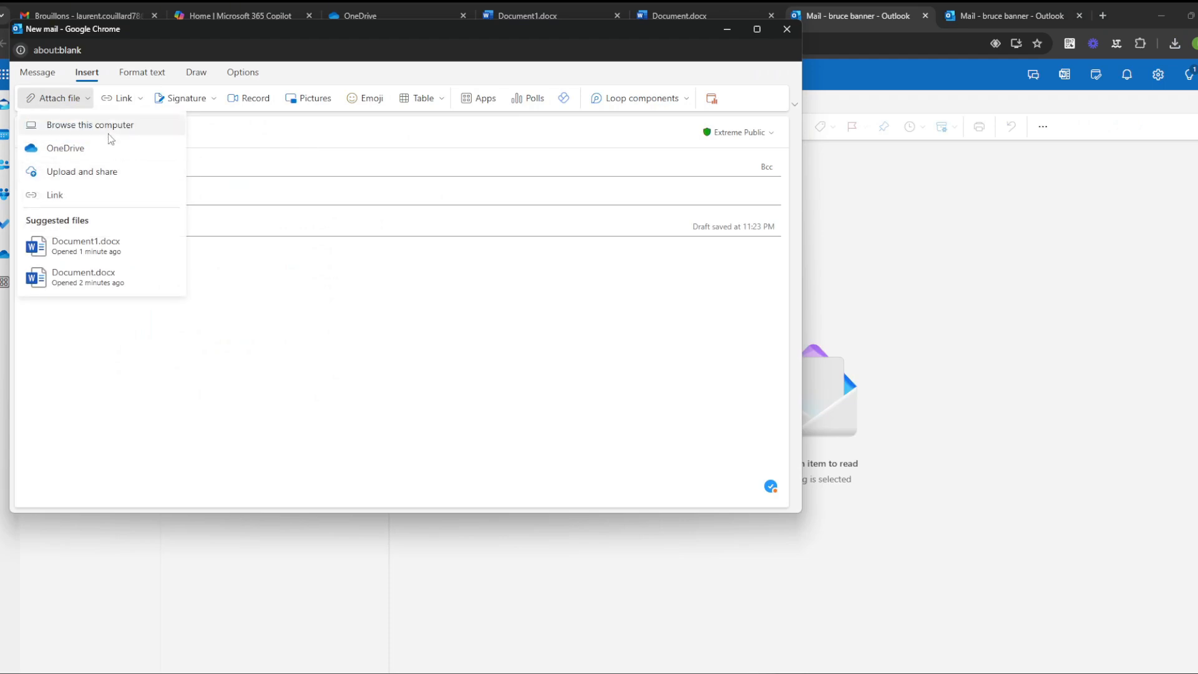
{"action": "left_click", "coordinate": [109, 124]}
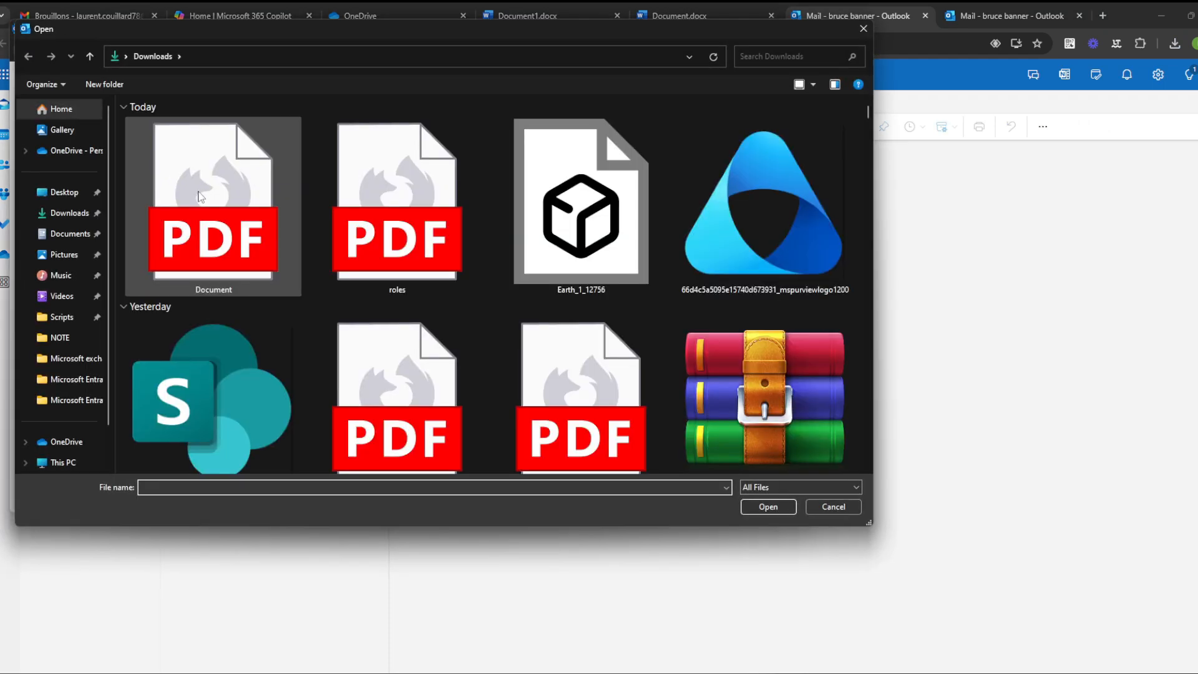
{"action": "double_click", "coordinate": [201, 197]}
{"action": "left_click", "coordinate": [197, 349]}
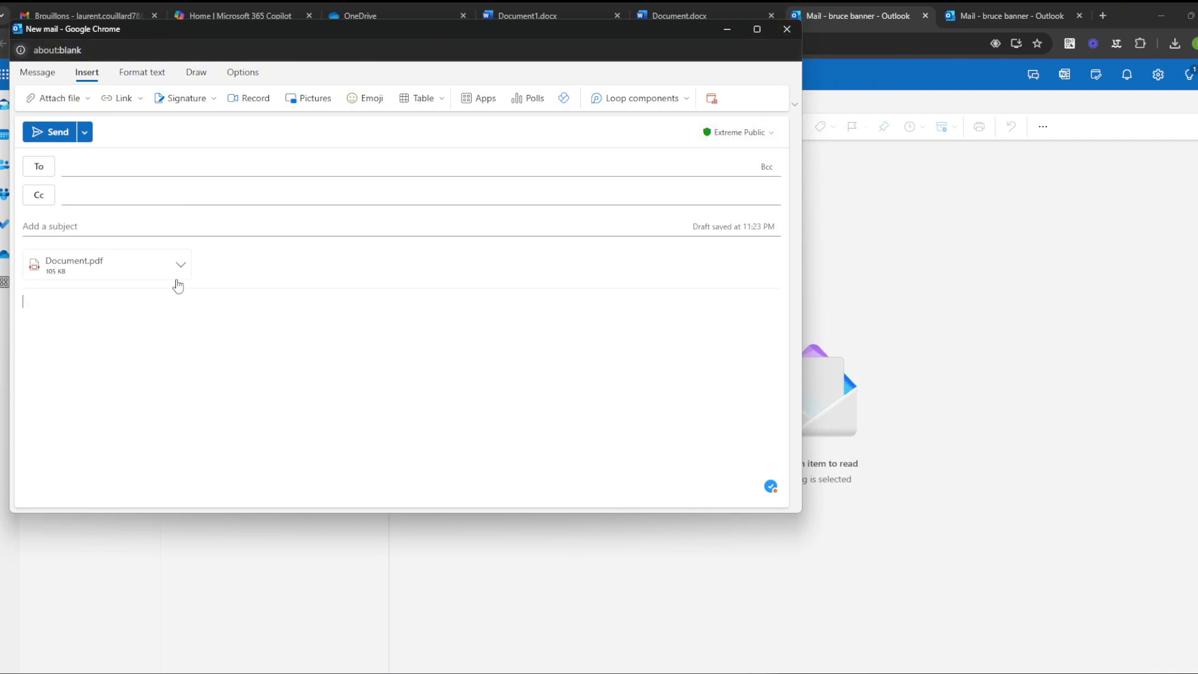
{"action": "left_click", "coordinate": [787, 29]}
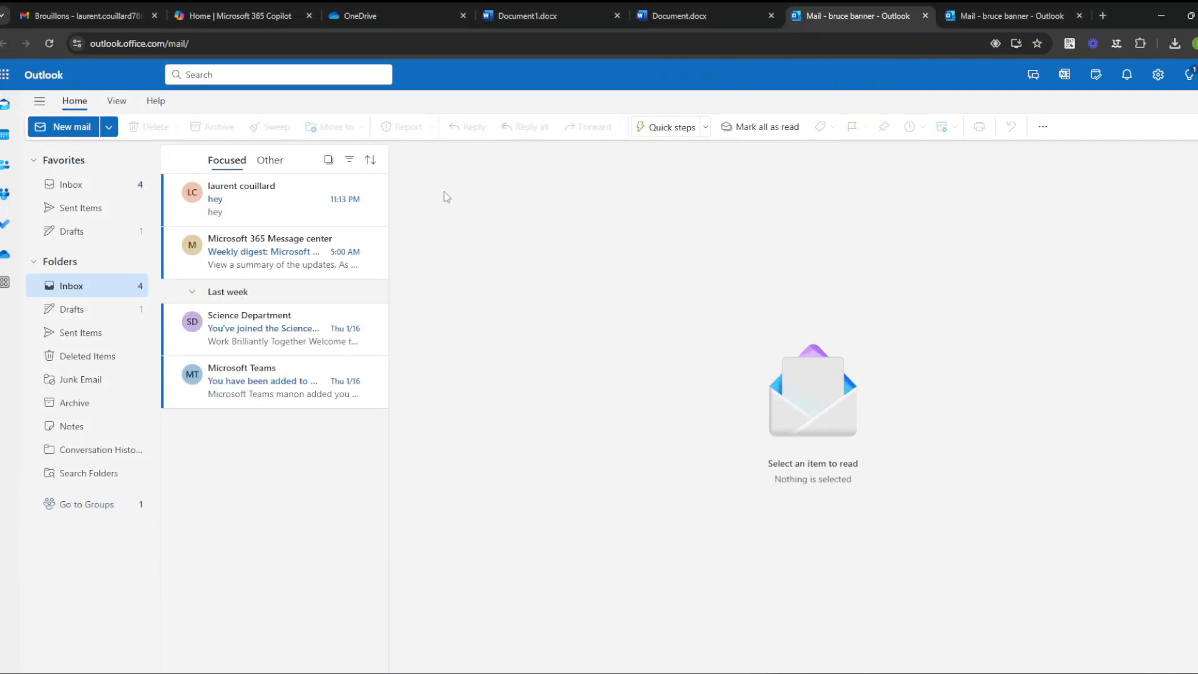
Step: Start a new message and look up the Gmail test account's address
{"action": "left_click", "coordinate": [60, 127]}
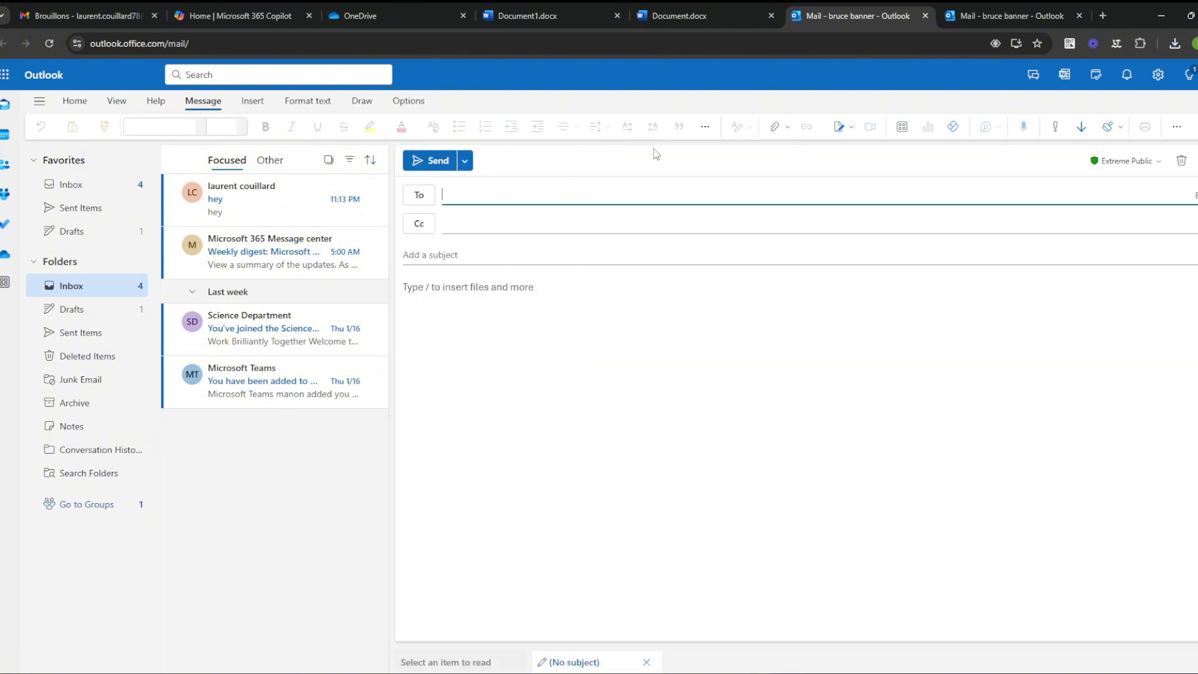
{"action": "left_click", "coordinate": [523, 193]}
{"action": "type", "text": "LAURENT"}
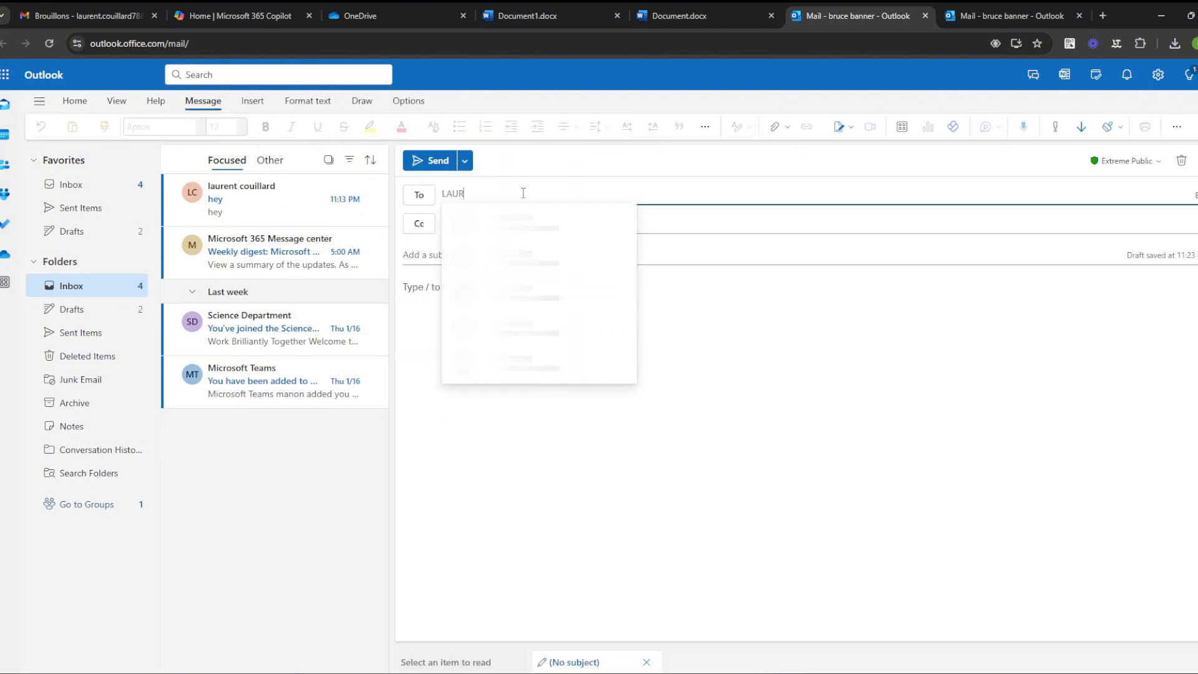
{"action": "key", "text": "BackSpace"}
{"action": "key", "text": "BackSpace"}
{"action": "key", "text": "BackSpace"}
{"action": "key", "text": "BackSpace"}
{"action": "key", "text": "BackSpace"}
{"action": "key", "text": "BackSpace"}
{"action": "key", "text": "BackSpace"}
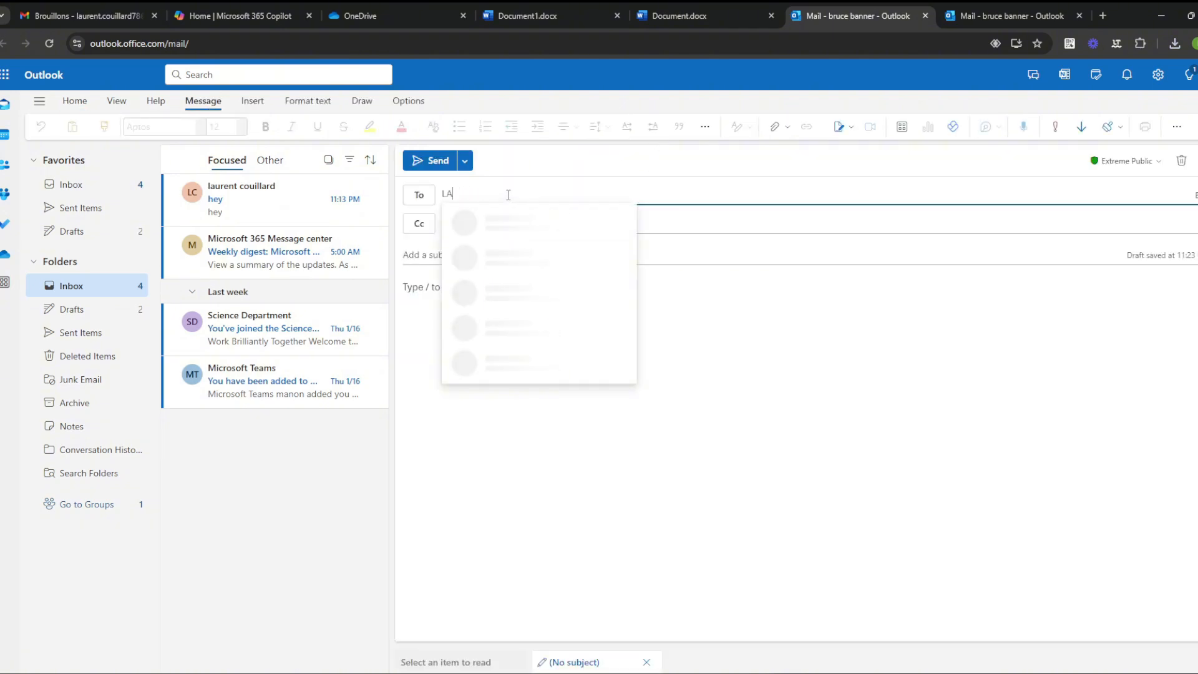
{"action": "left_click", "coordinate": [114, 8]}
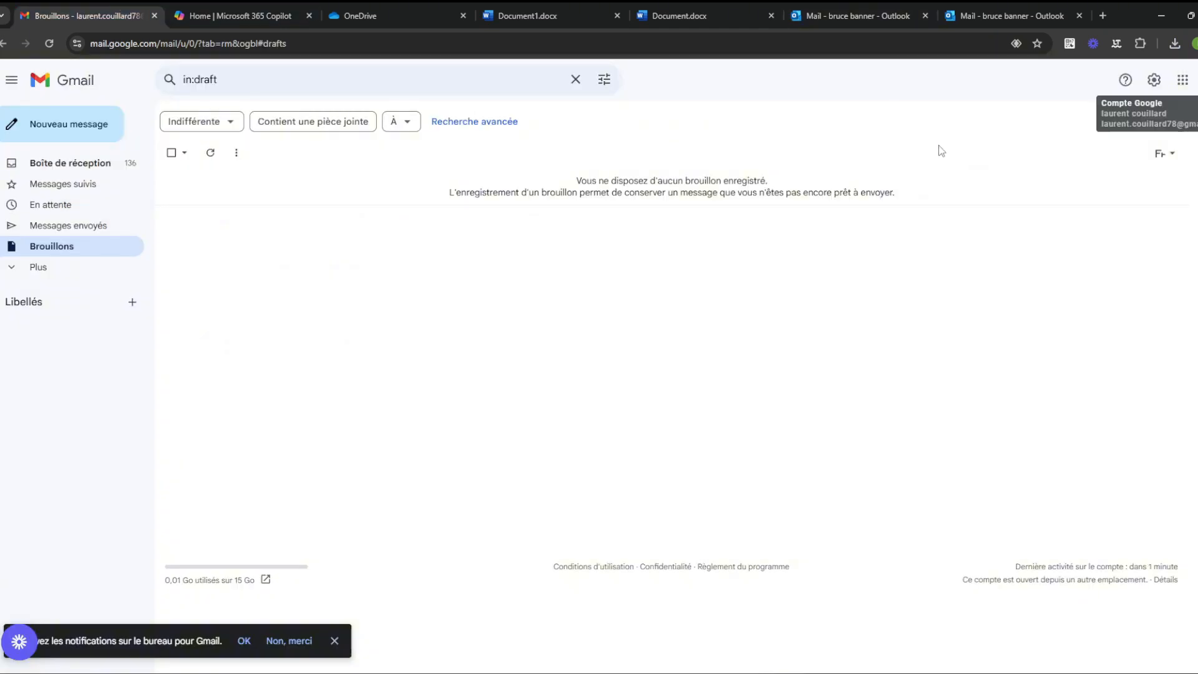
{"action": "left_click", "coordinate": [1190, 79]}
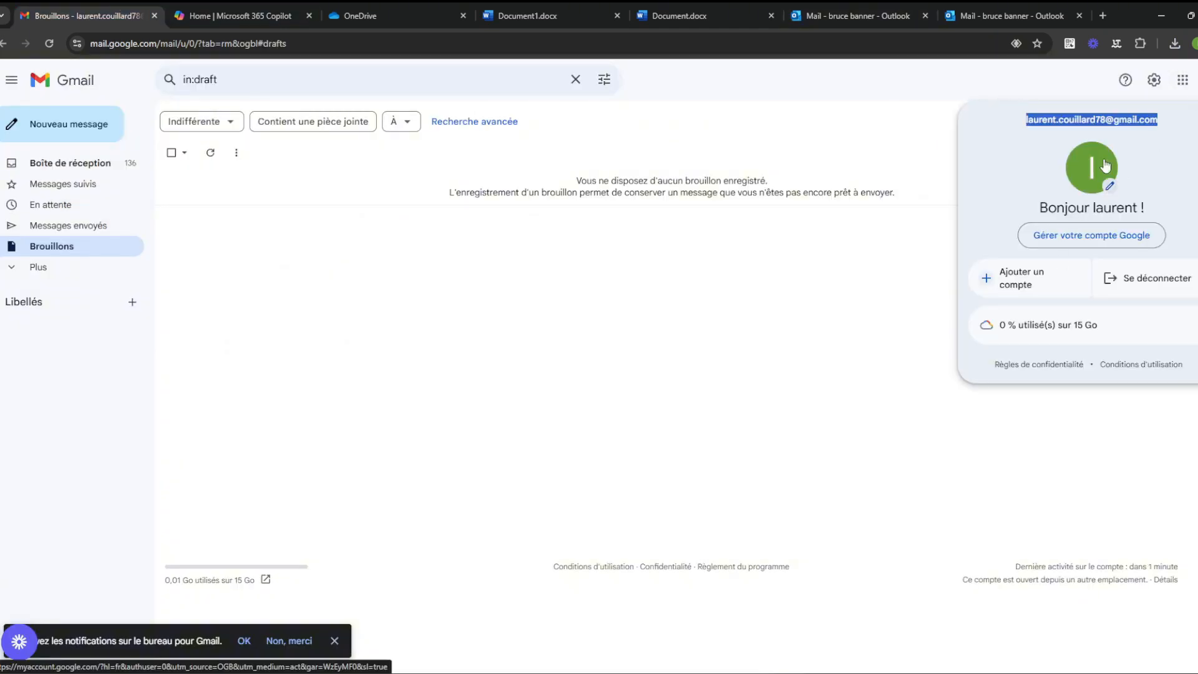
Step: Close the duplicate Outlook tab and address the popped-out draft to the Gmail test account
{"action": "left_click", "coordinate": [412, 3]}
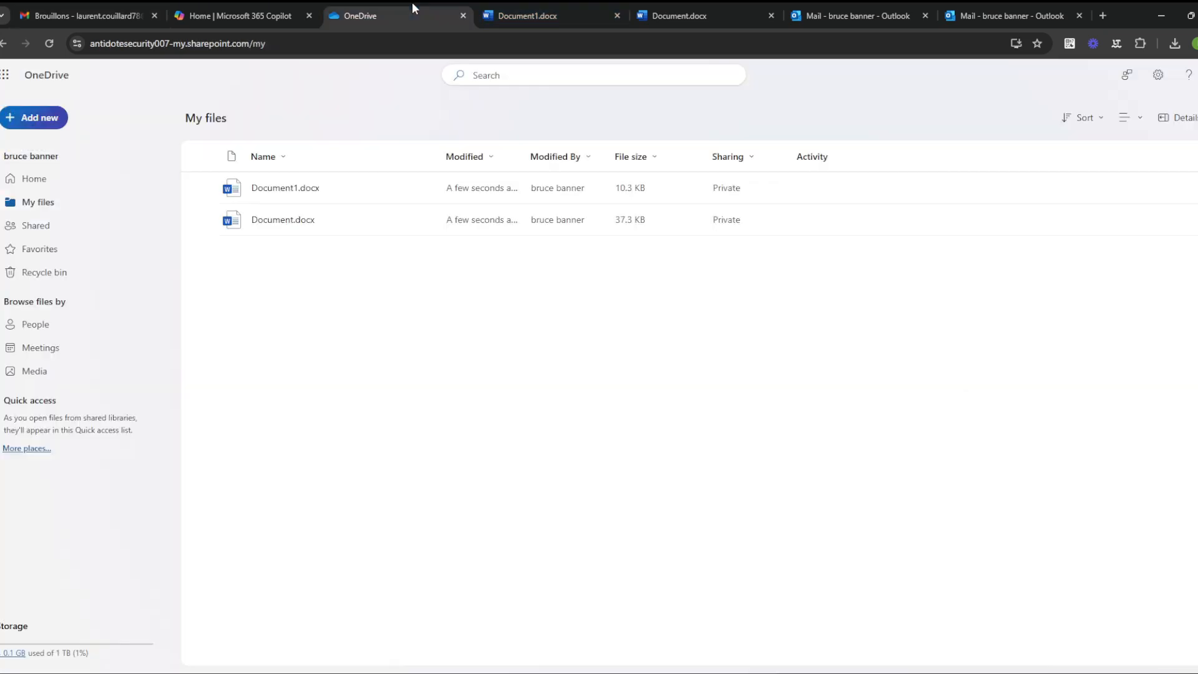
{"action": "left_click", "coordinate": [561, 6]}
{"action": "left_click", "coordinate": [856, 3]}
{"action": "left_click", "coordinate": [986, 7]}
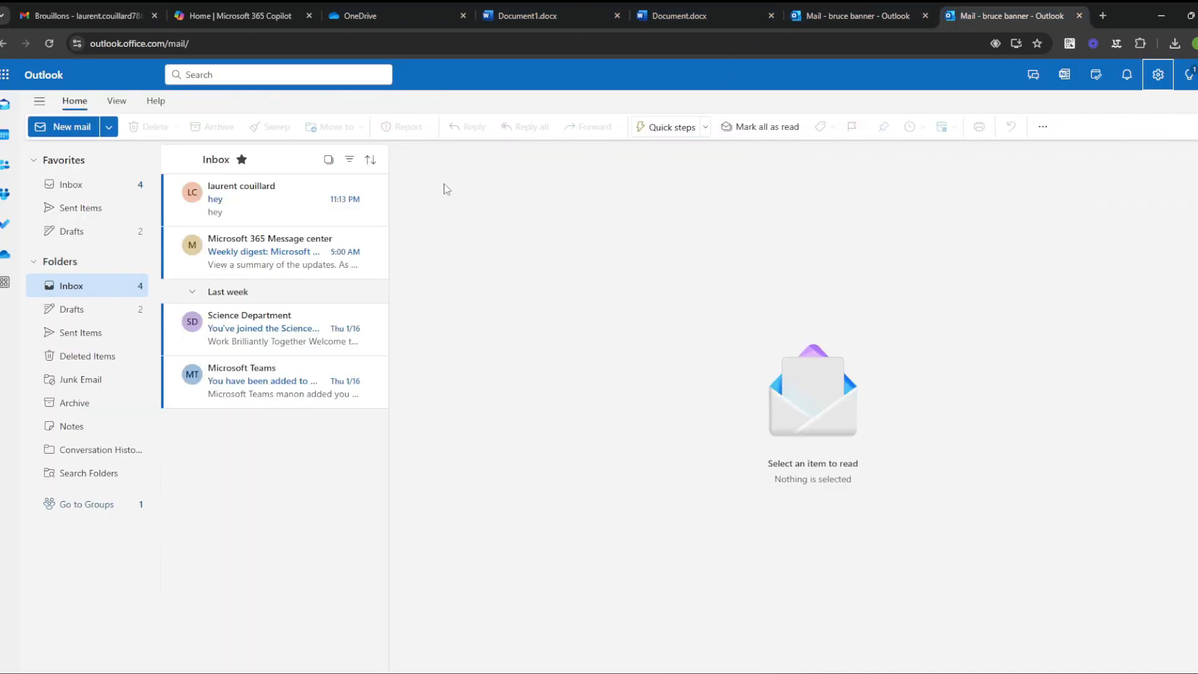
{"action": "left_click", "coordinate": [1079, 17]}
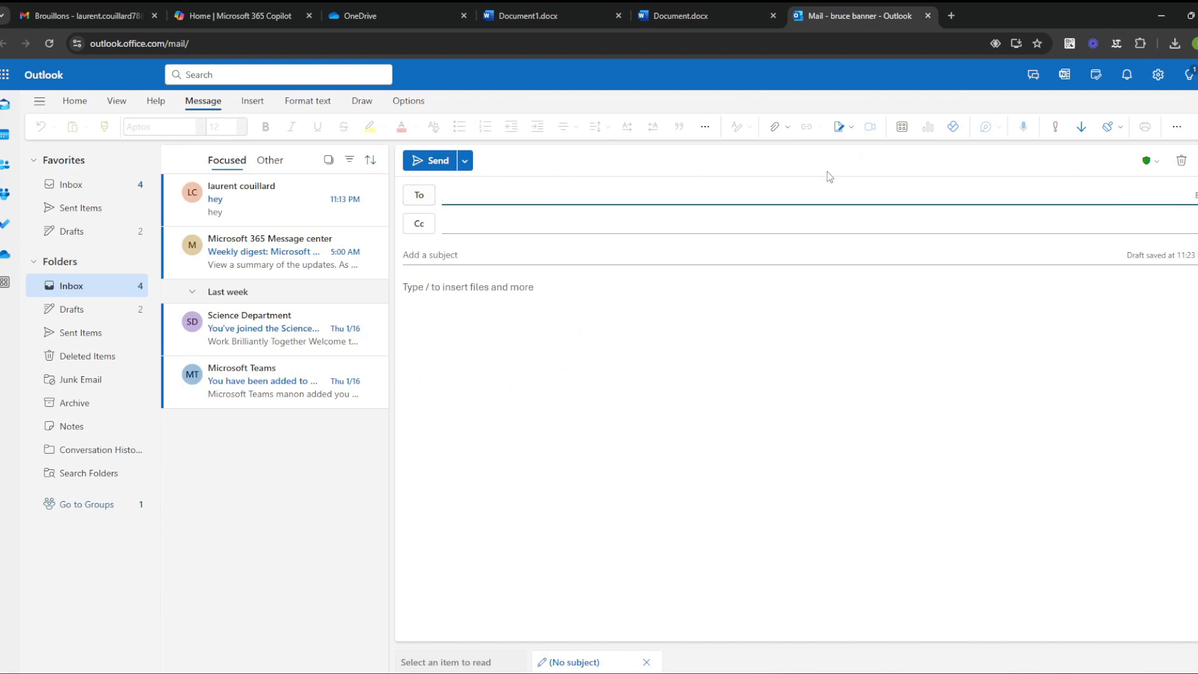
{"action": "left_click", "coordinate": [1195, 160]}
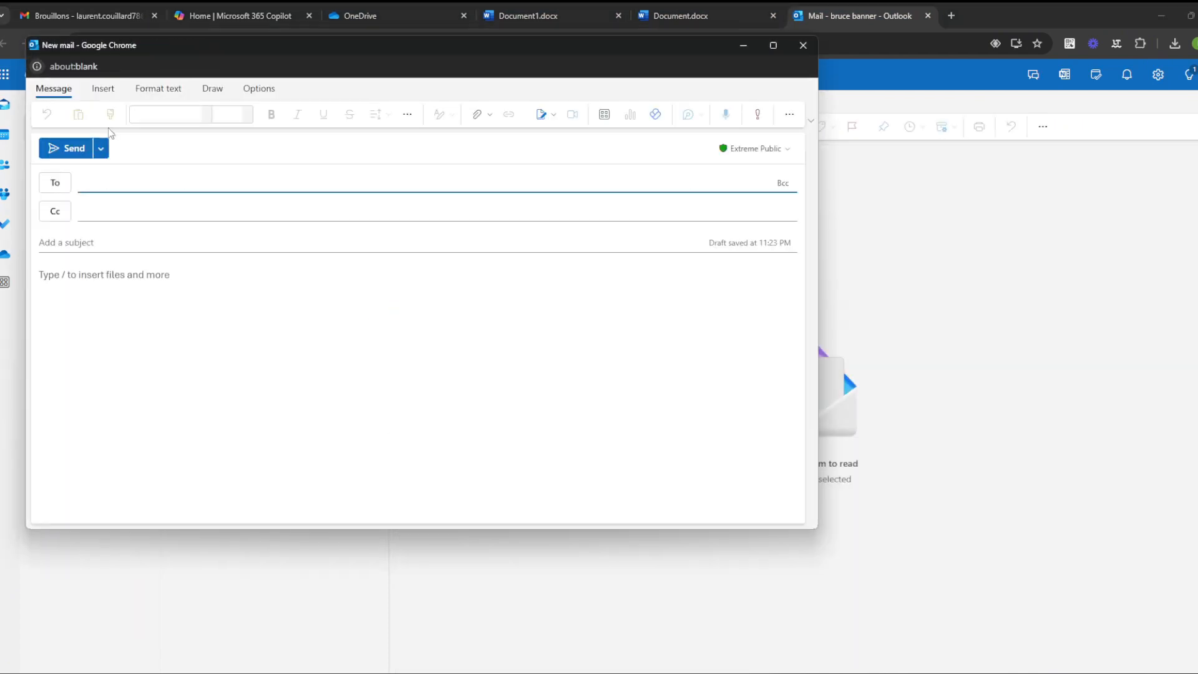
{"action": "key", "text": "ctrl+v"}
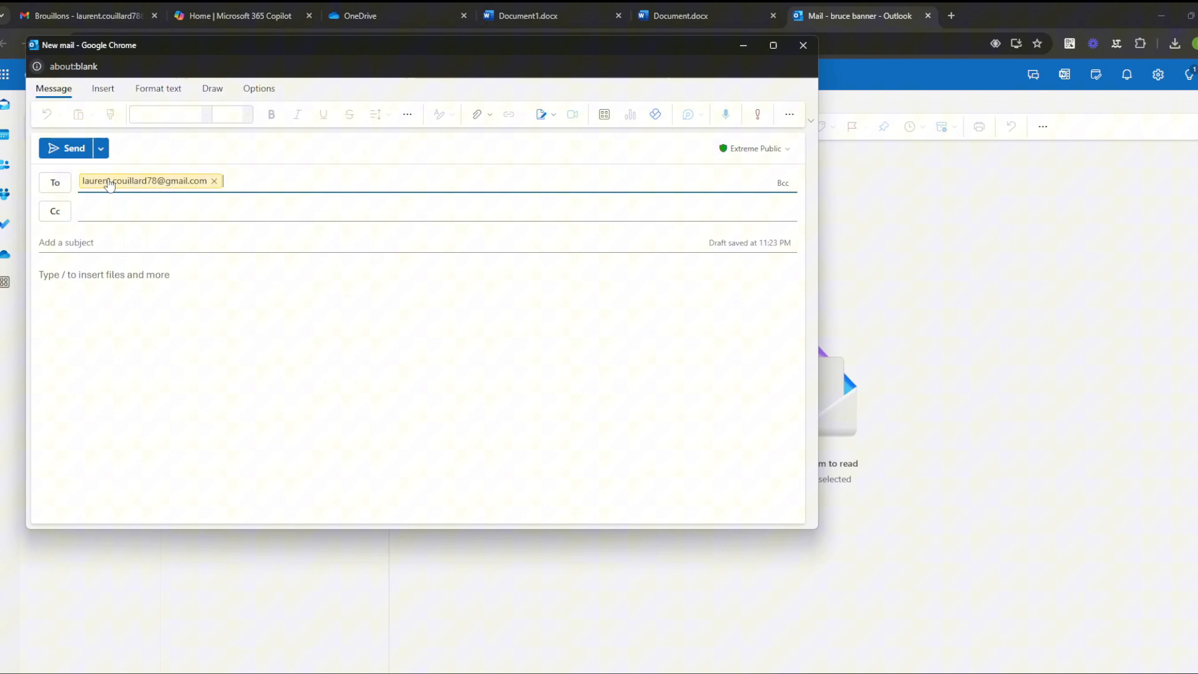
{"action": "left_click", "coordinate": [743, 45]}
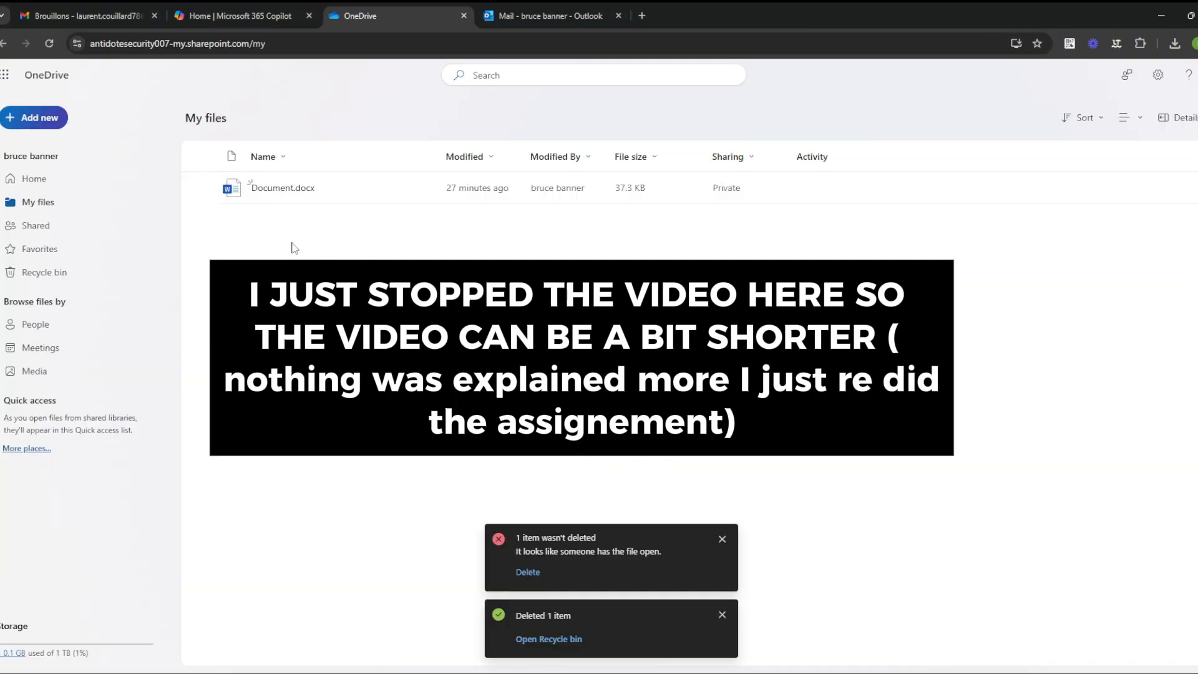
Step: Create a new Word document in OneDrive labeled Extreme Public
{"action": "left_click", "coordinate": [38, 117]}
{"action": "left_click", "coordinate": [91, 232]}
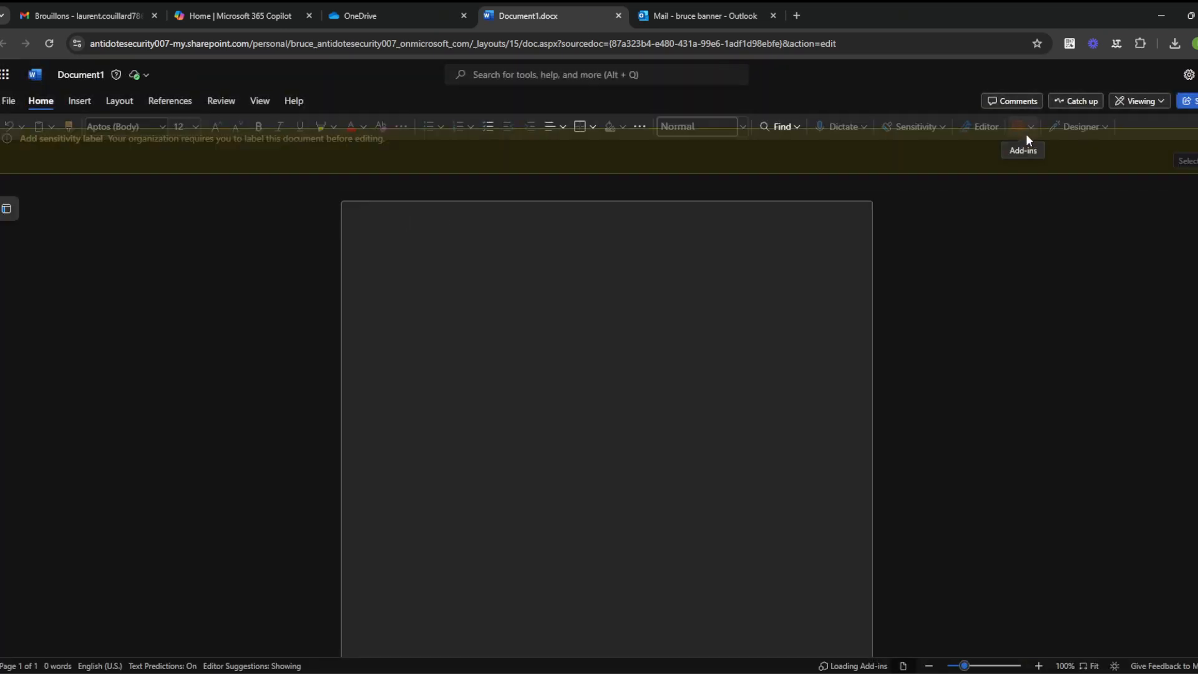
{"action": "left_click", "coordinate": [1192, 174]}
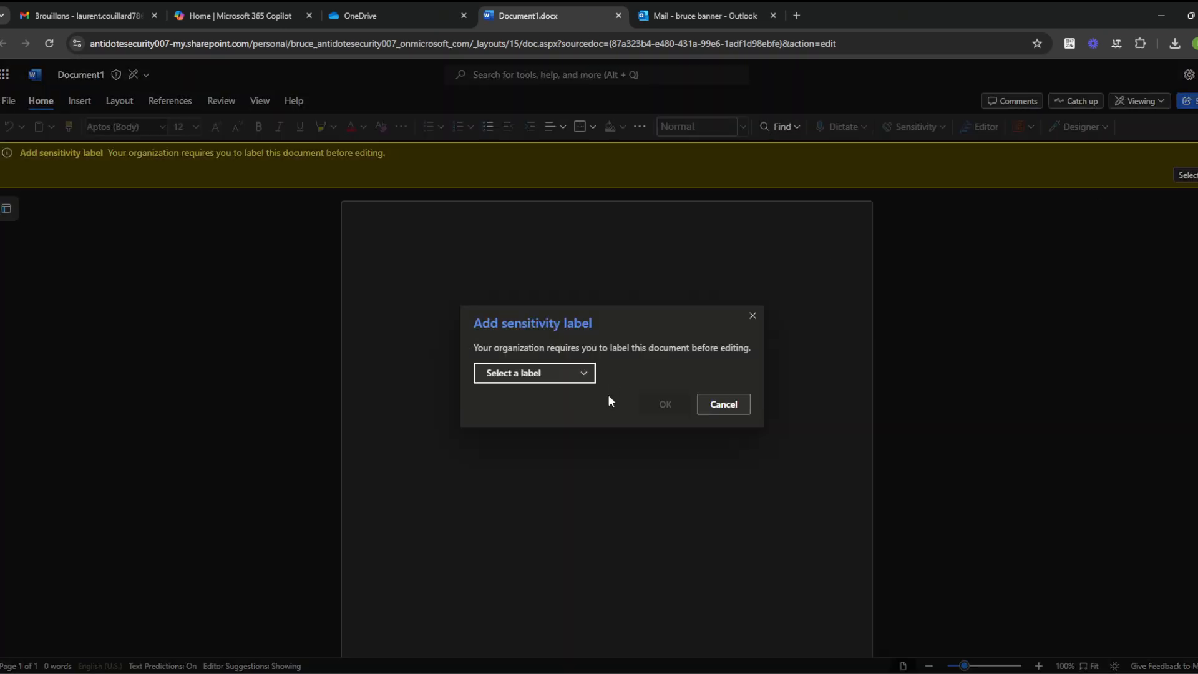
{"action": "left_click", "coordinate": [544, 373]}
{"action": "left_click", "coordinate": [534, 398]}
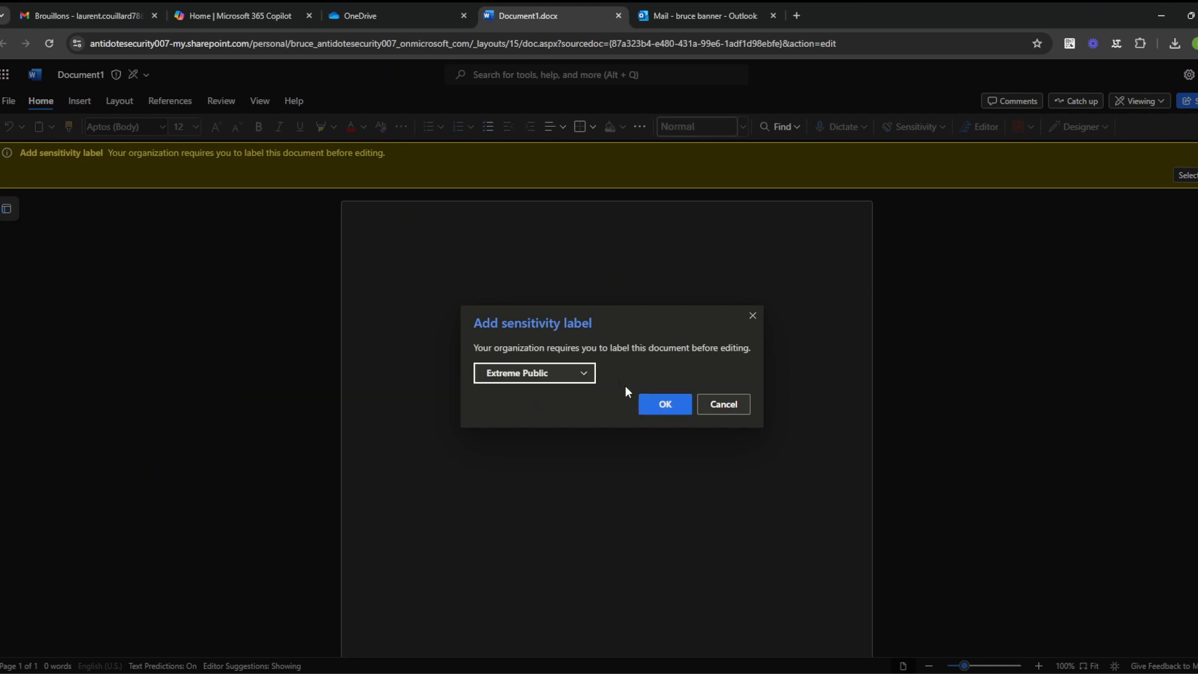
{"action": "left_click", "coordinate": [662, 403]}
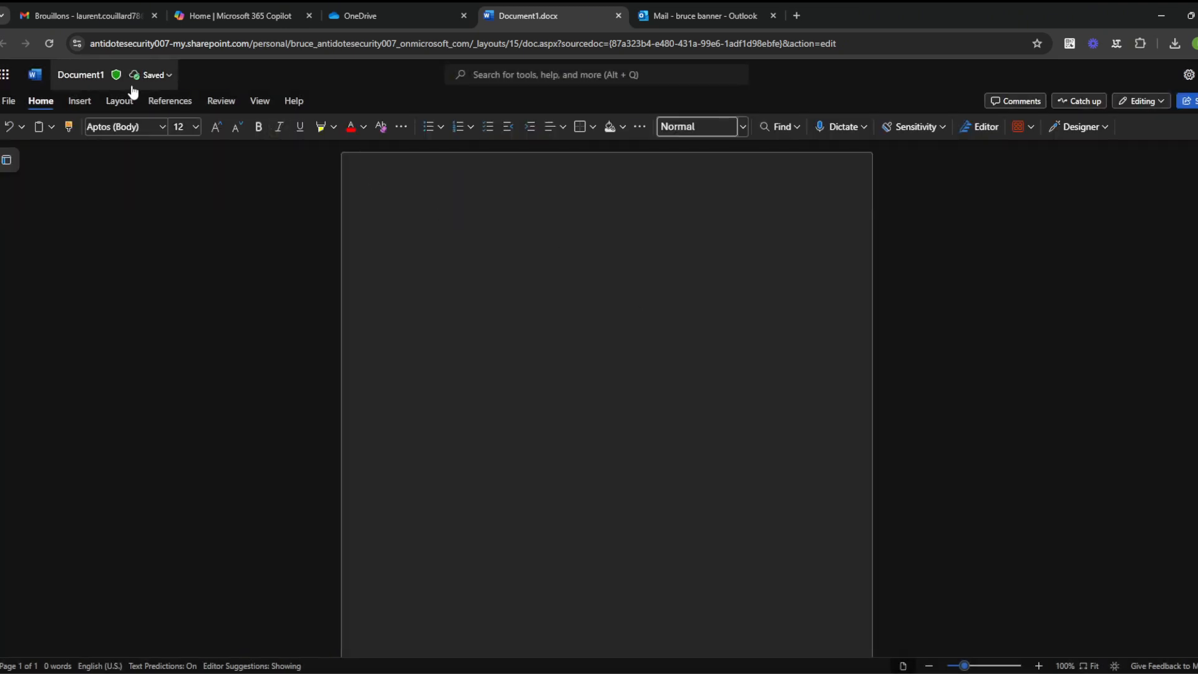
Step: Try relabeling the document Dangerous Label For Science Department
{"action": "left_click", "coordinate": [81, 80]}
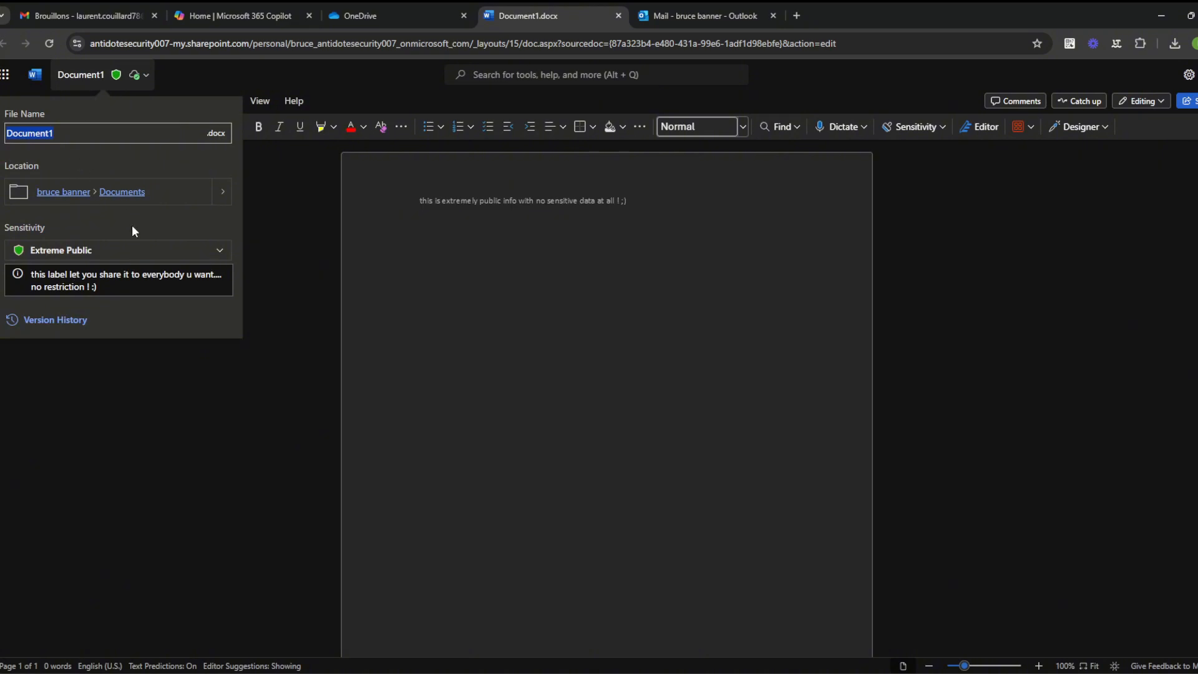
{"action": "left_click", "coordinate": [147, 250]}
{"action": "left_click", "coordinate": [144, 275]}
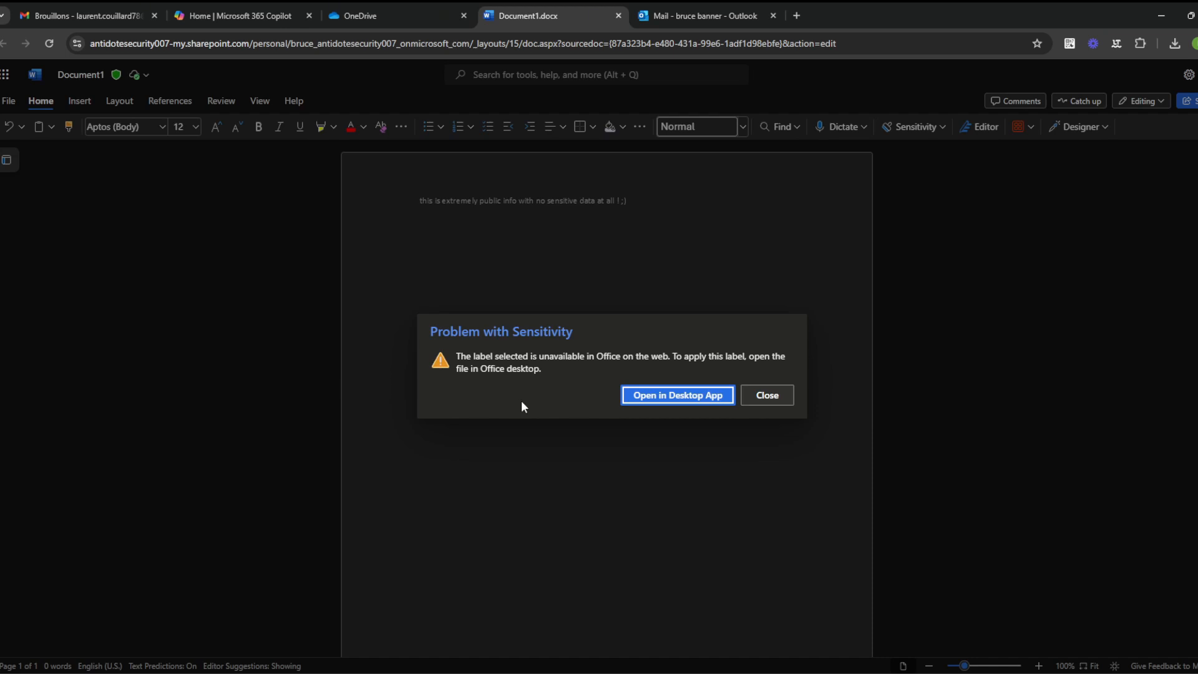
Step: Open Document1 in the Word desktop app from the sensitivity label problem dialog
{"action": "left_click", "coordinate": [666, 396]}
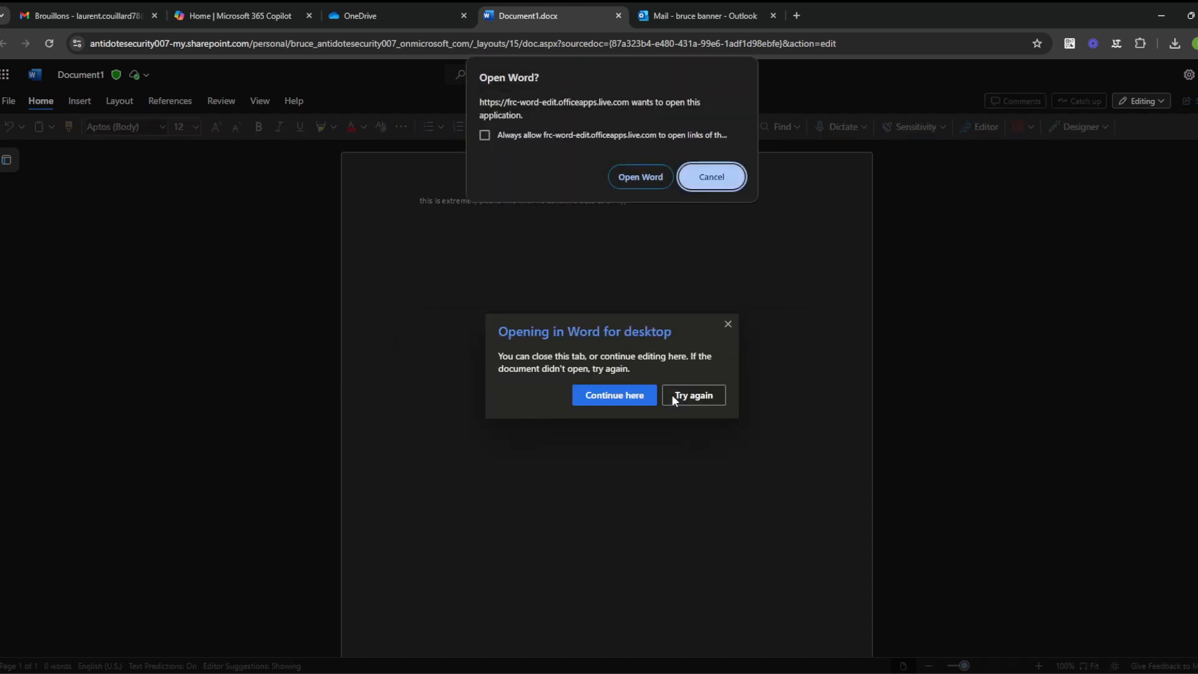
{"action": "left_click", "coordinate": [650, 178]}
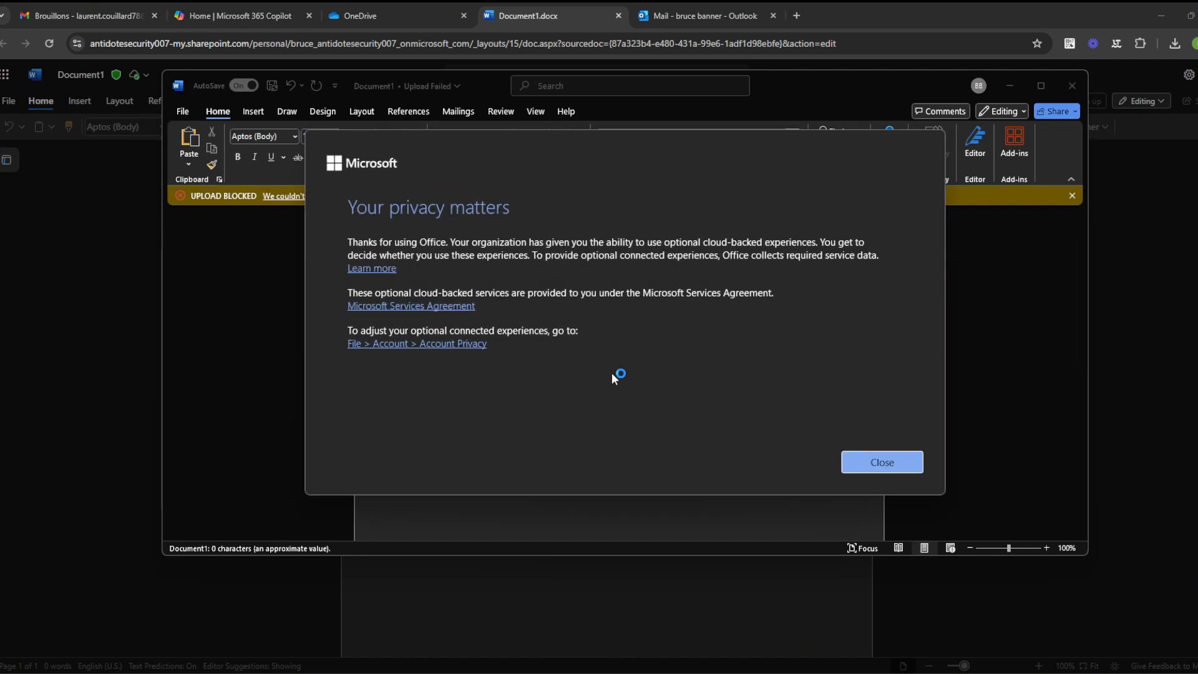
Step: Dismiss the privacy notice and type placeholder text 'kll' and 'xv w' into the document
{"action": "left_click", "coordinate": [882, 462]}
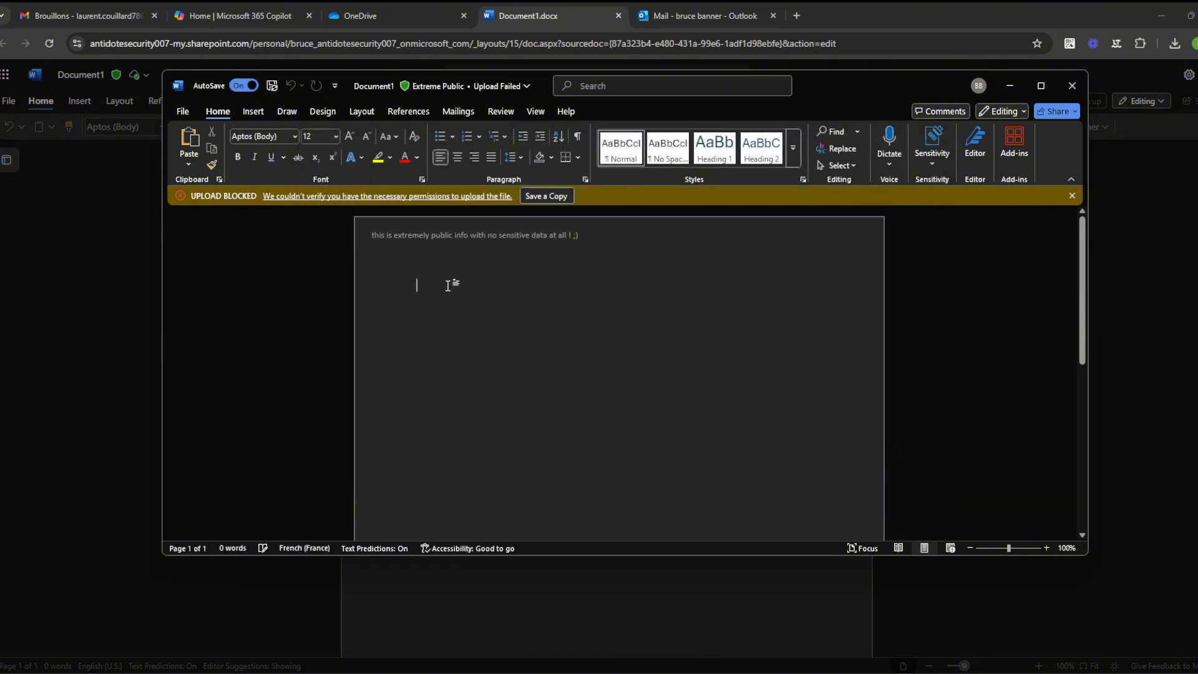
{"action": "type", "text": "kll"}
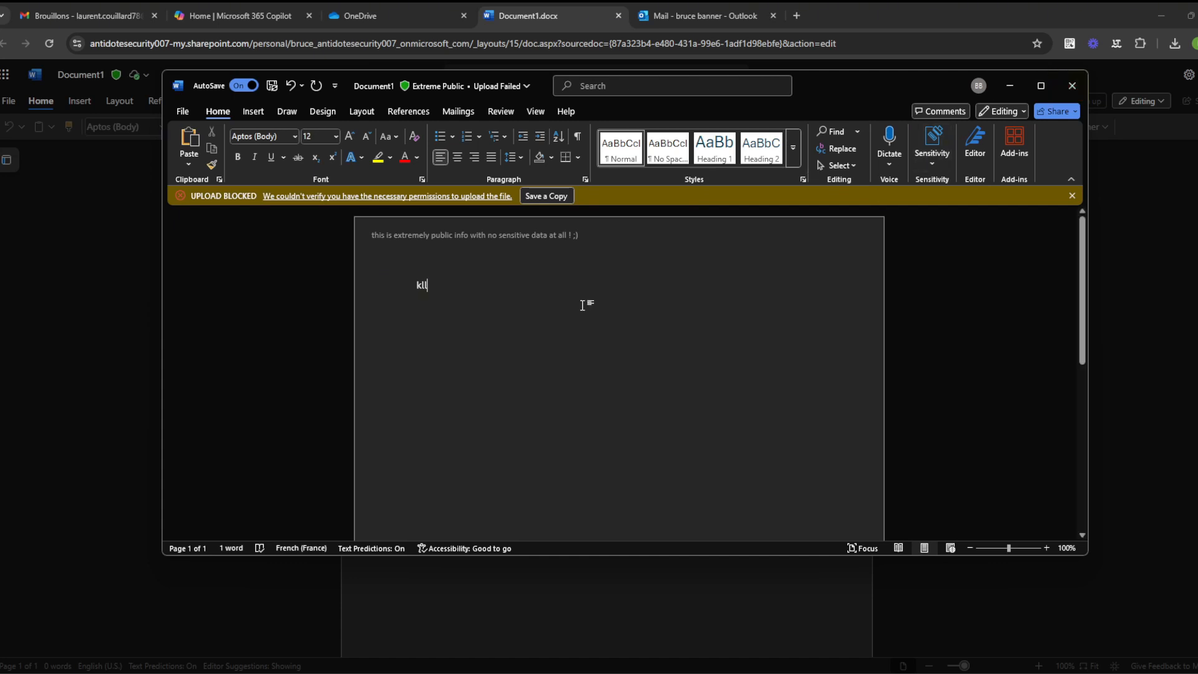
{"action": "double_click", "coordinate": [519, 297]}
{"action": "type", "text": "xv w"}
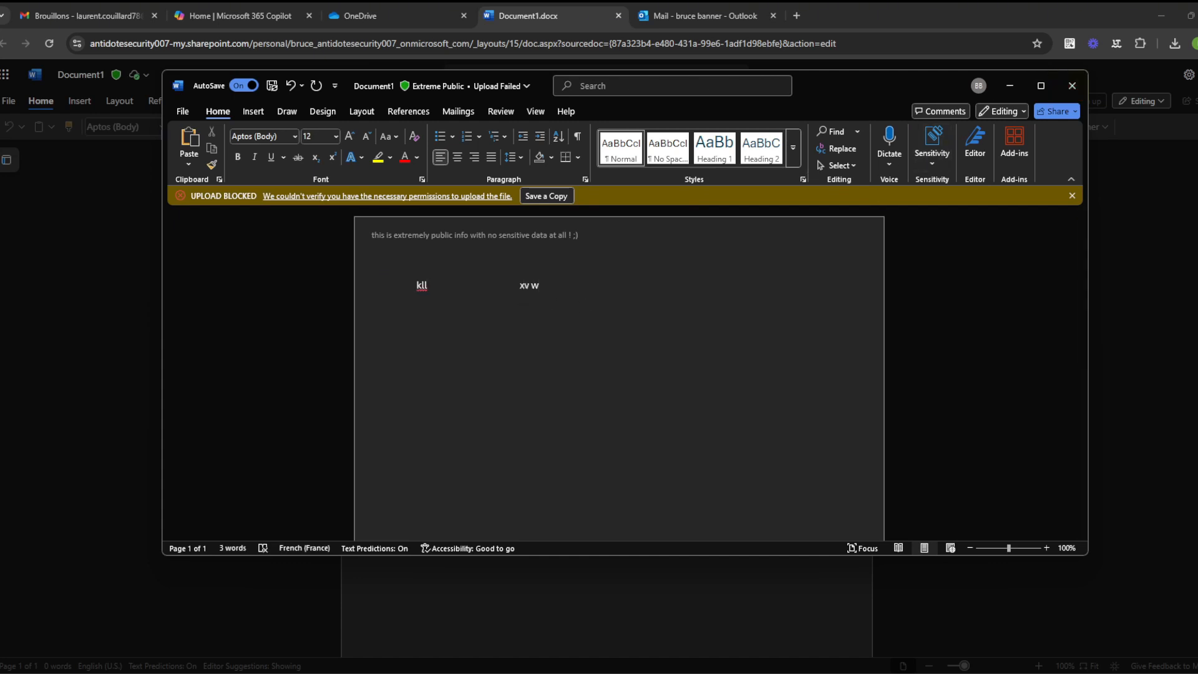
Step: Choose the Dangerous Label For Science Department sensitivity label for the document
{"action": "left_click", "coordinate": [510, 87]}
{"action": "left_click", "coordinate": [428, 236]}
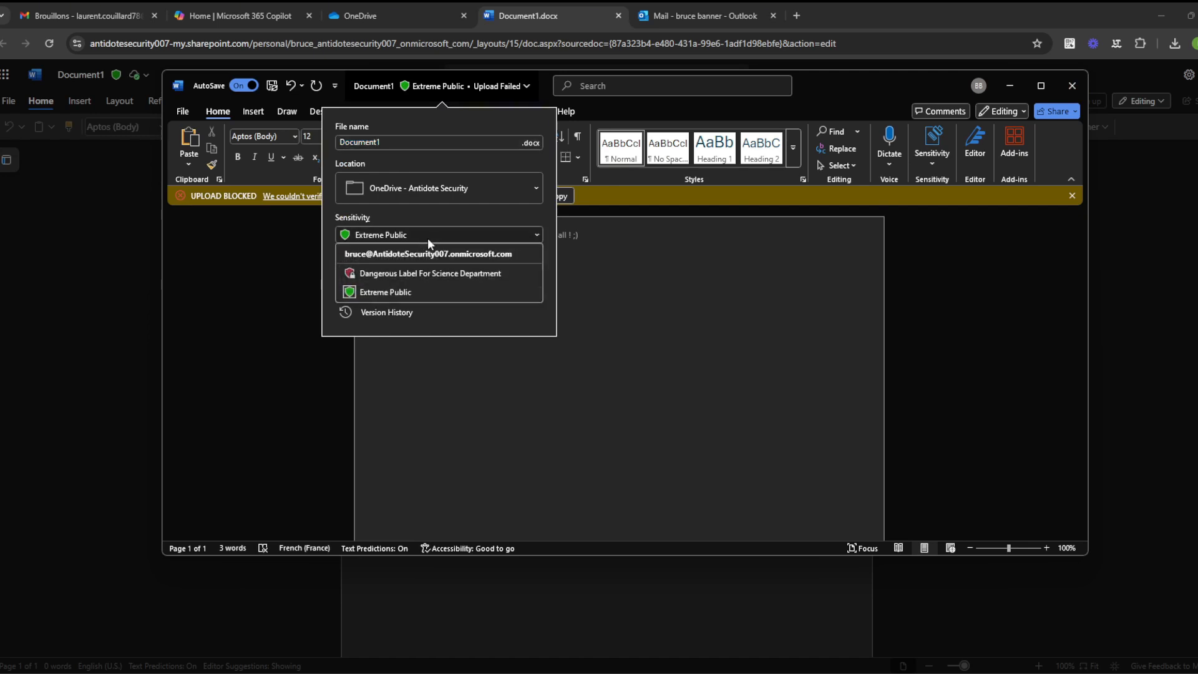
{"action": "left_click", "coordinate": [428, 274]}
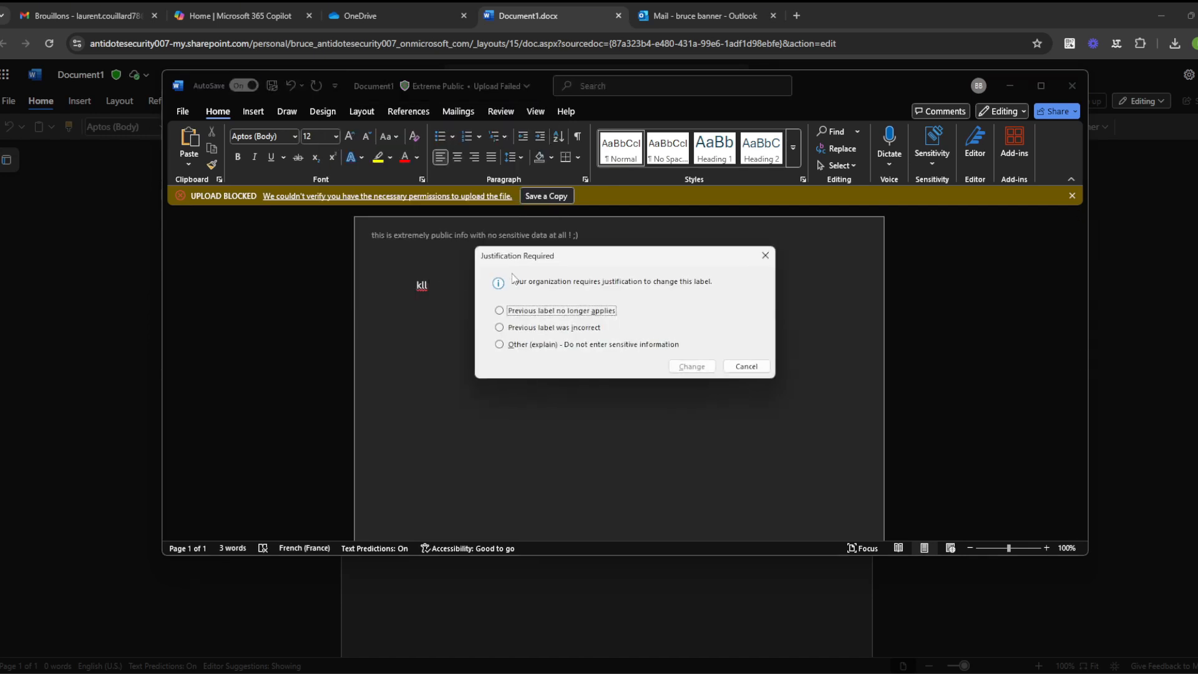
Step: Justify the label change with 'Previous label was incorrect', leaving Viewers empty
{"action": "left_click", "coordinate": [537, 329]}
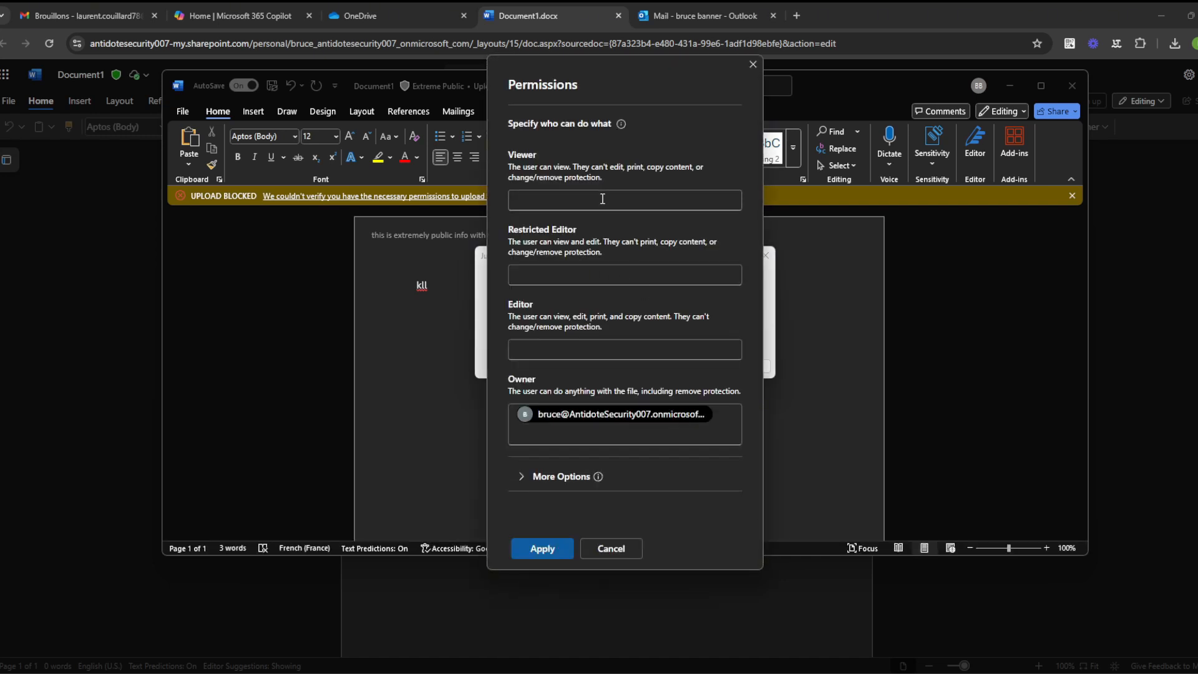
{"action": "left_click", "coordinate": [603, 199]}
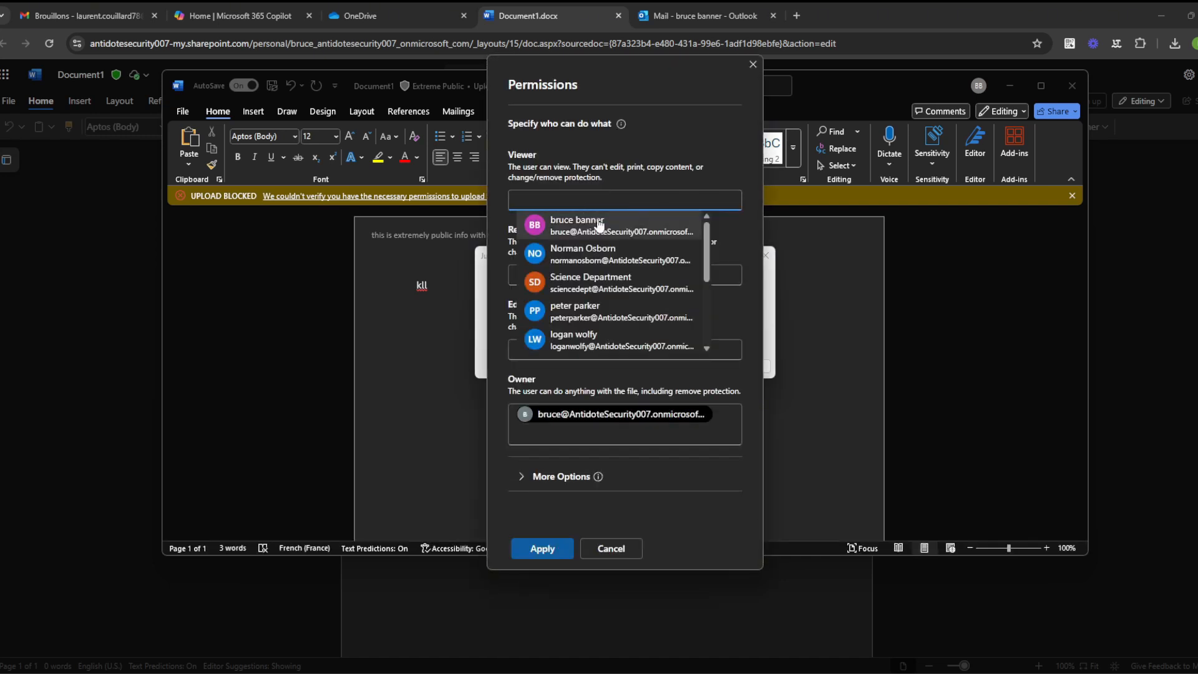
{"action": "left_click", "coordinate": [640, 147]}
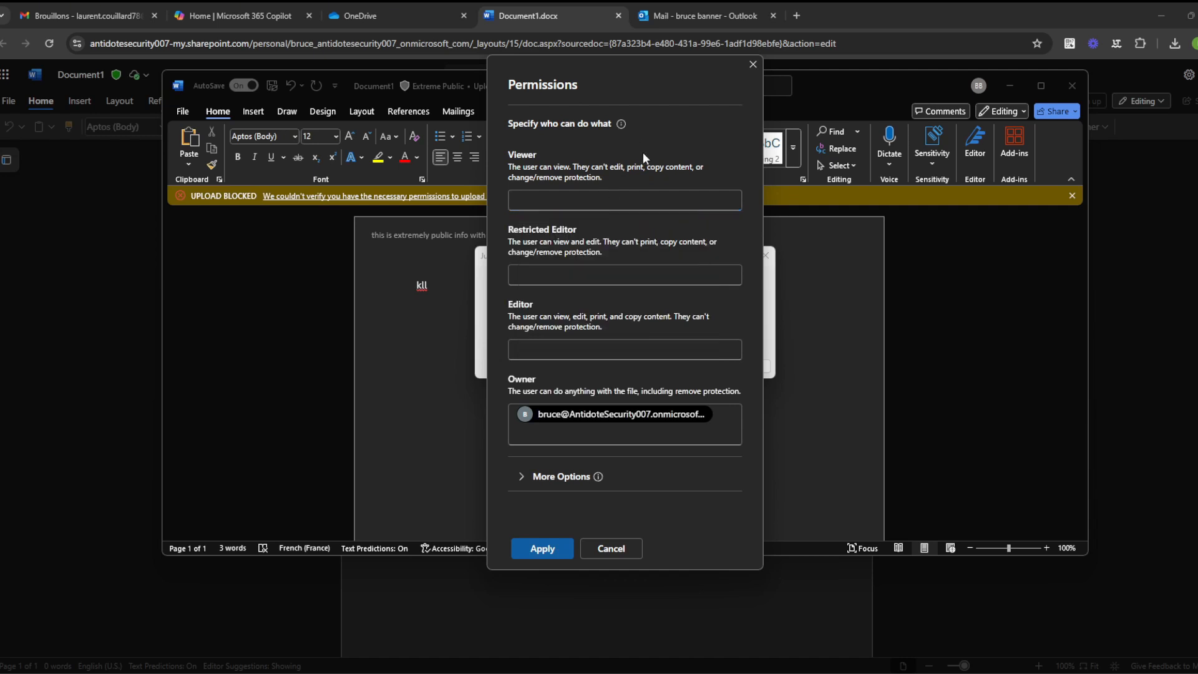
{"action": "left_click", "coordinate": [577, 206]}
{"action": "left_click", "coordinate": [638, 186]}
Step: Add a colleague as editor, removing duplicate owner and restricted-editor entries
{"action": "left_click", "coordinate": [551, 353]}
{"action": "left_click", "coordinate": [627, 378]}
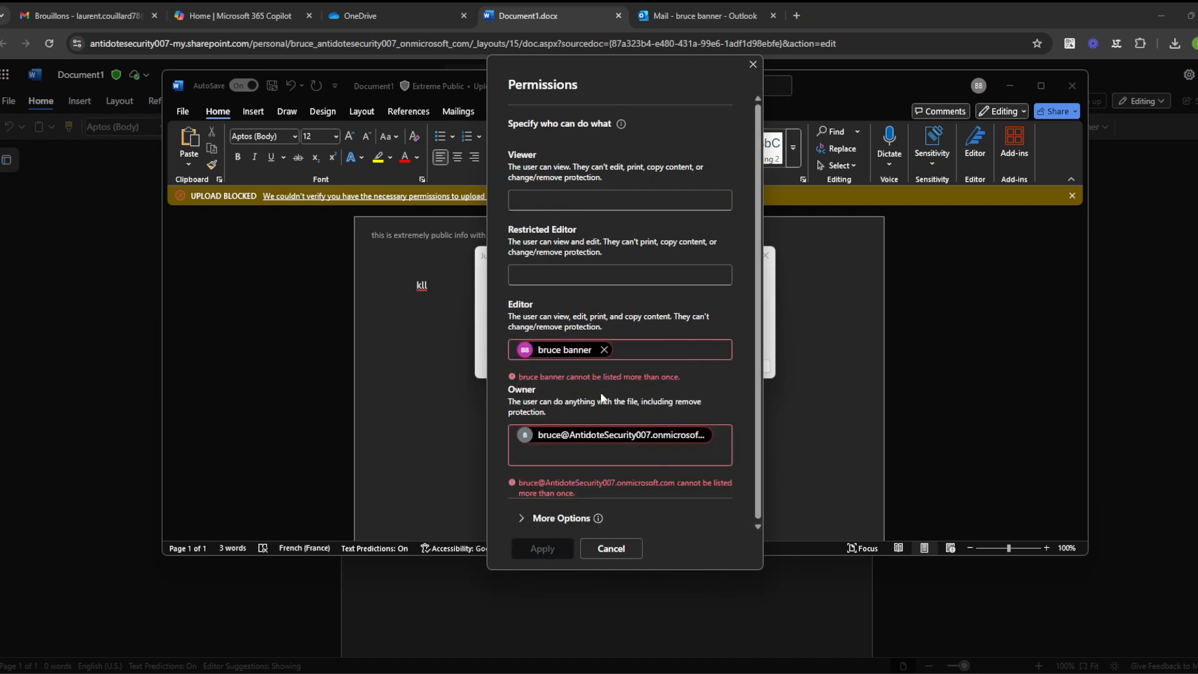
{"action": "left_click", "coordinate": [604, 349]}
{"action": "left_click", "coordinate": [585, 349]}
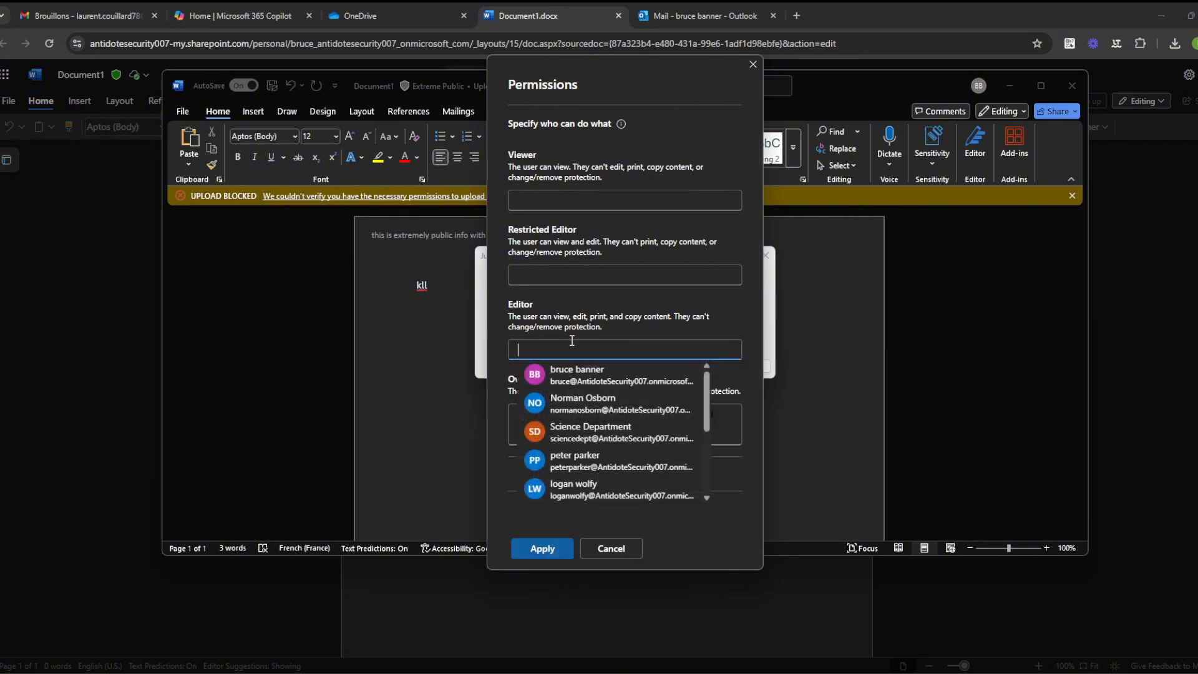
{"action": "left_click", "coordinate": [583, 399]}
{"action": "left_click", "coordinate": [564, 273]}
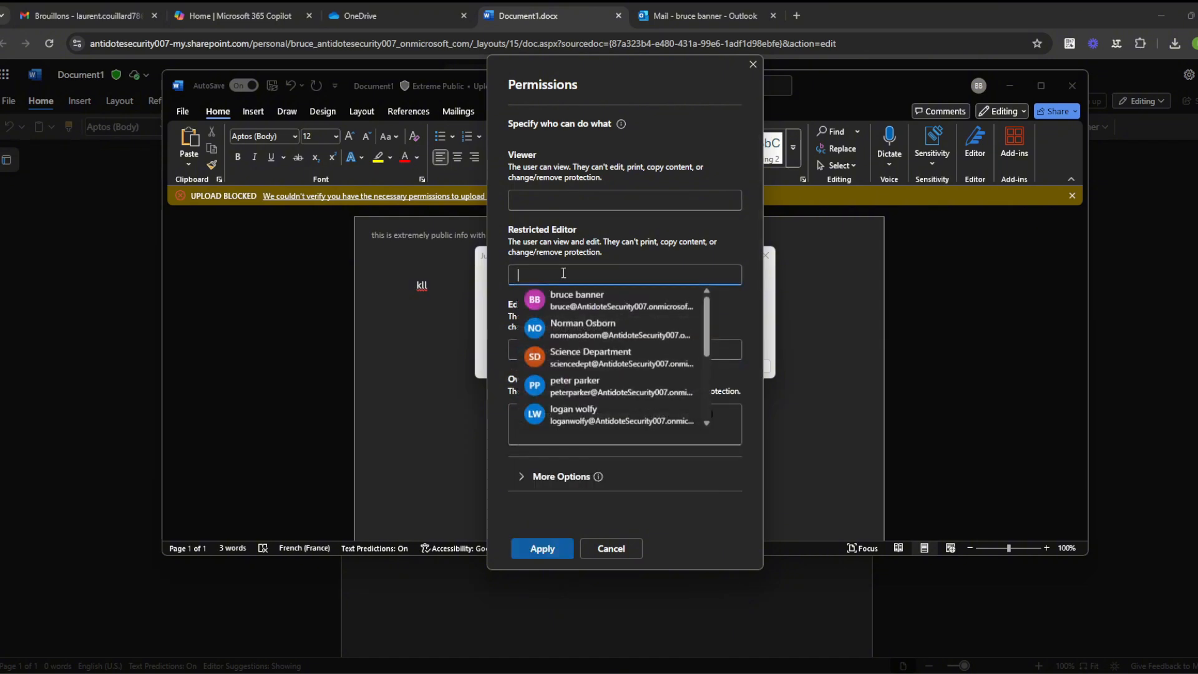
{"action": "left_click", "coordinate": [584, 329]}
{"action": "left_click", "coordinate": [615, 275]}
Step: Add a second colleague as editor, keeping Viewers empty, and apply the permissions
{"action": "left_click", "coordinate": [567, 200]}
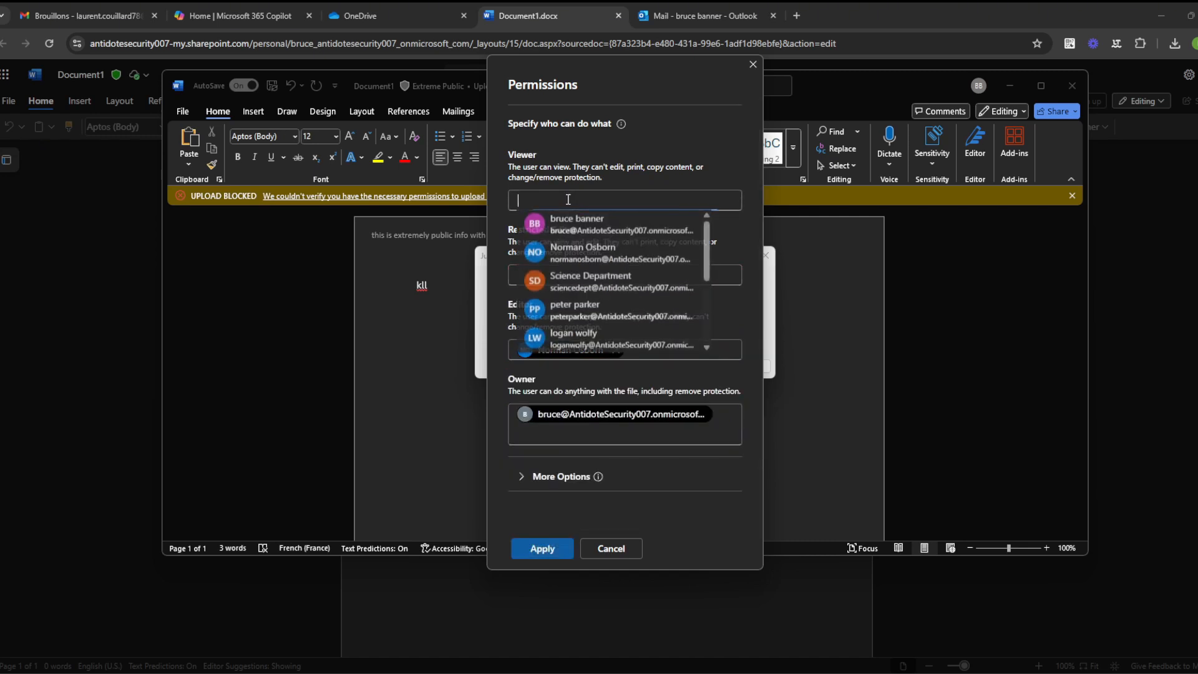
{"action": "scroll", "coordinate": [609, 298], "scroll_direction": "down", "scroll_amount": 1}
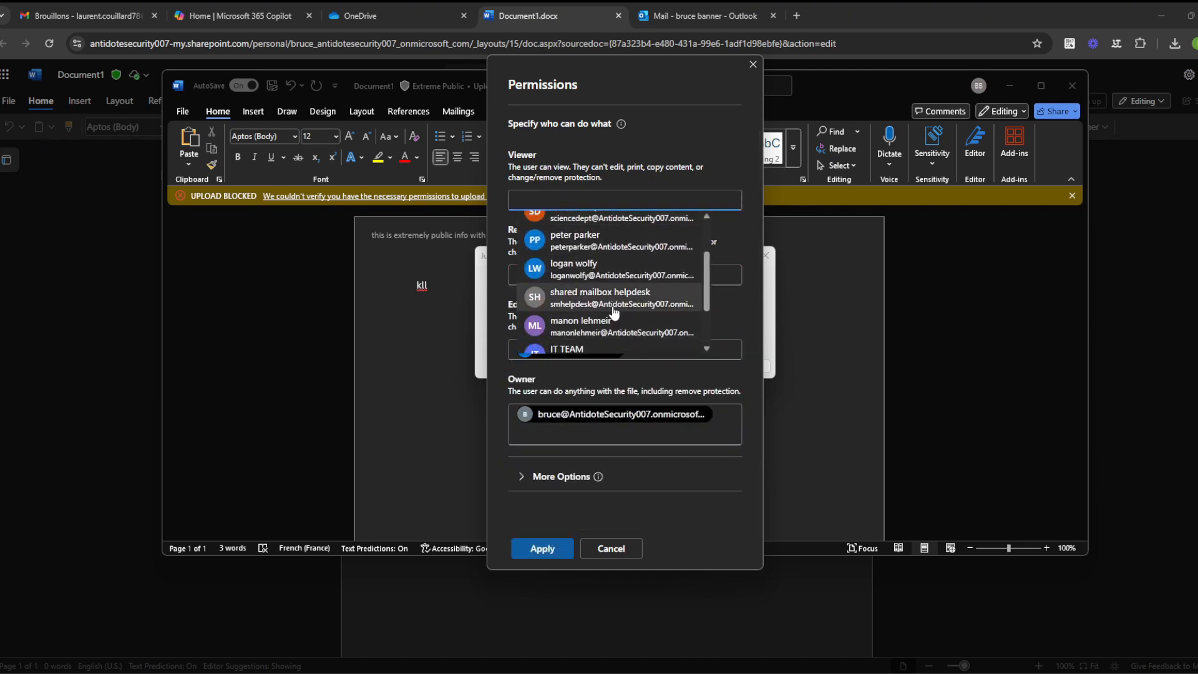
{"action": "left_click", "coordinate": [626, 270]}
{"action": "left_click", "coordinate": [597, 200]}
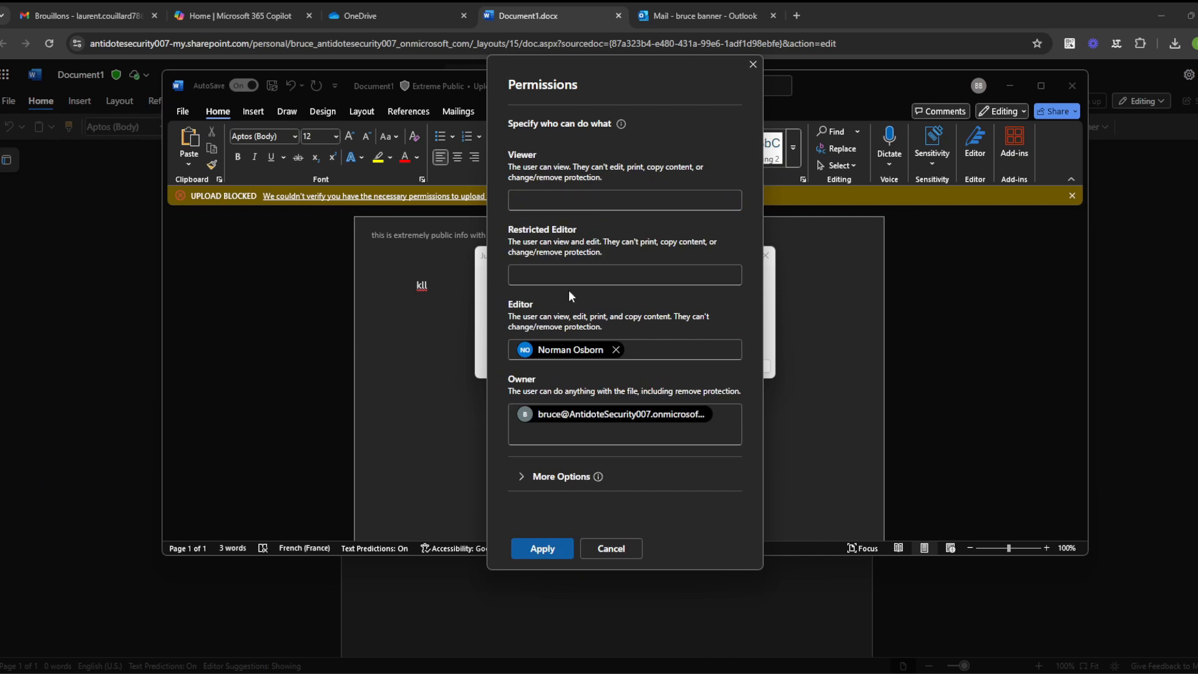
{"action": "left_click", "coordinate": [640, 345]}
{"action": "scroll", "coordinate": [652, 427], "scroll_direction": "down", "scroll_amount": 2}
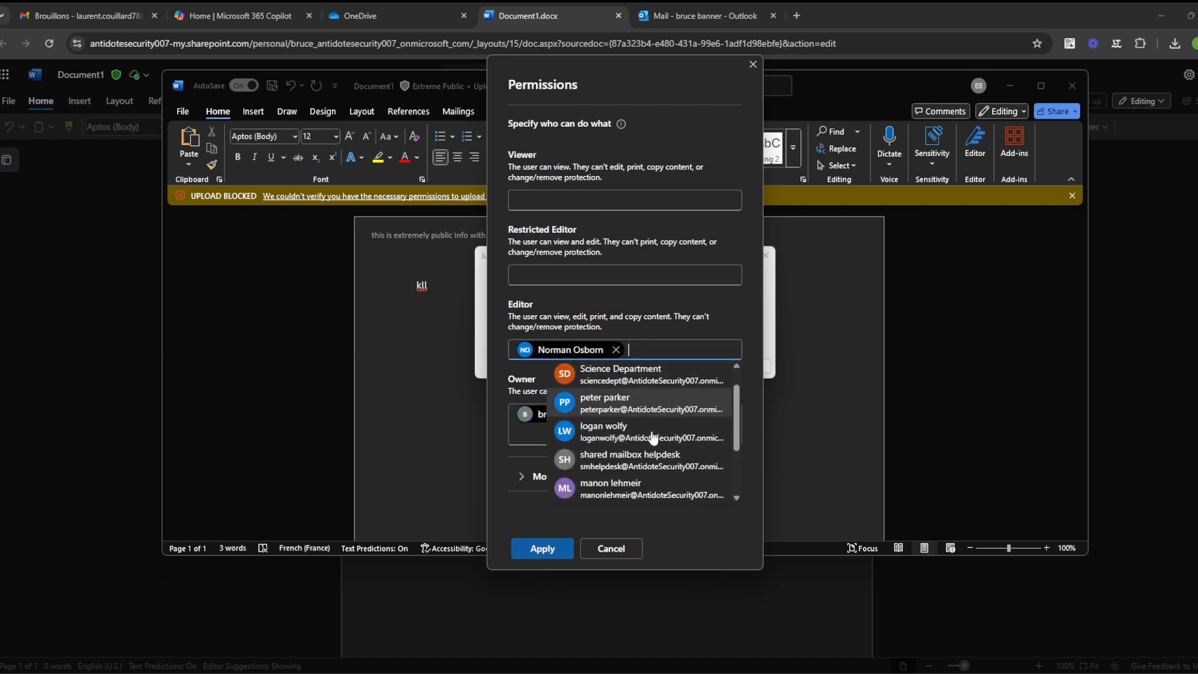
{"action": "left_click", "coordinate": [643, 479]}
{"action": "left_click", "coordinate": [542, 548]}
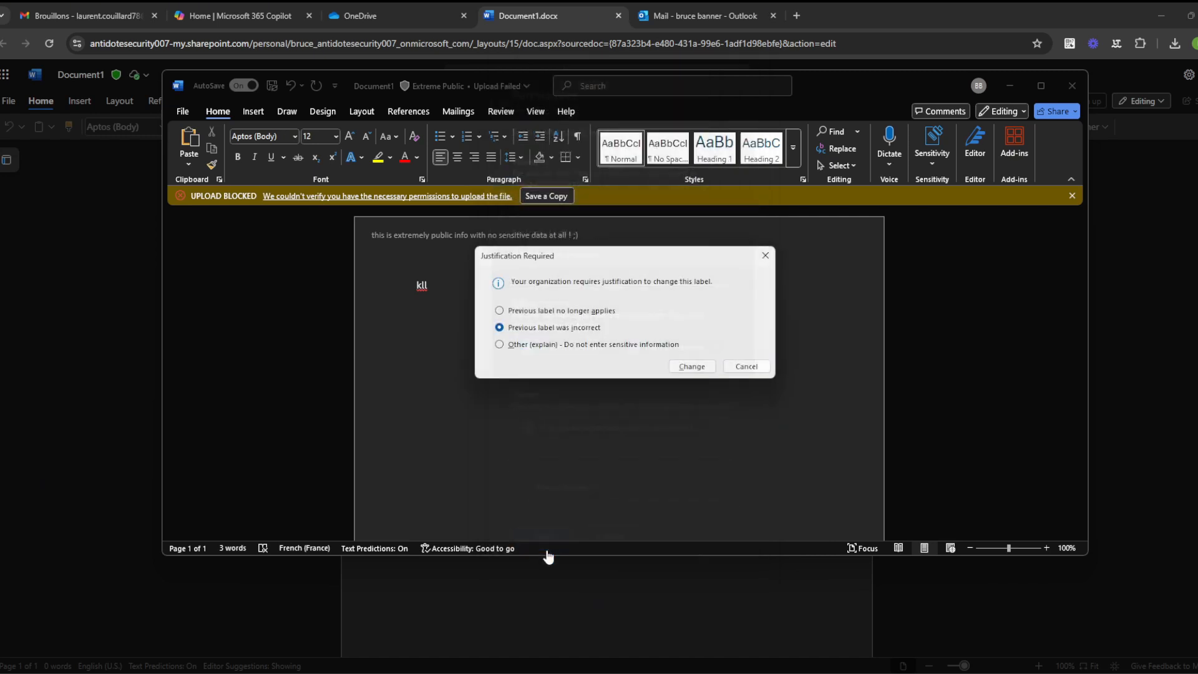
Step: Replace the placeholder words with 'THIS IS VERY SENSITIVE : NEVER SHARE THIS DOCUMENTS'
{"action": "left_click_drag", "start_coordinate": [565, 292], "coordinate": [377, 292]}
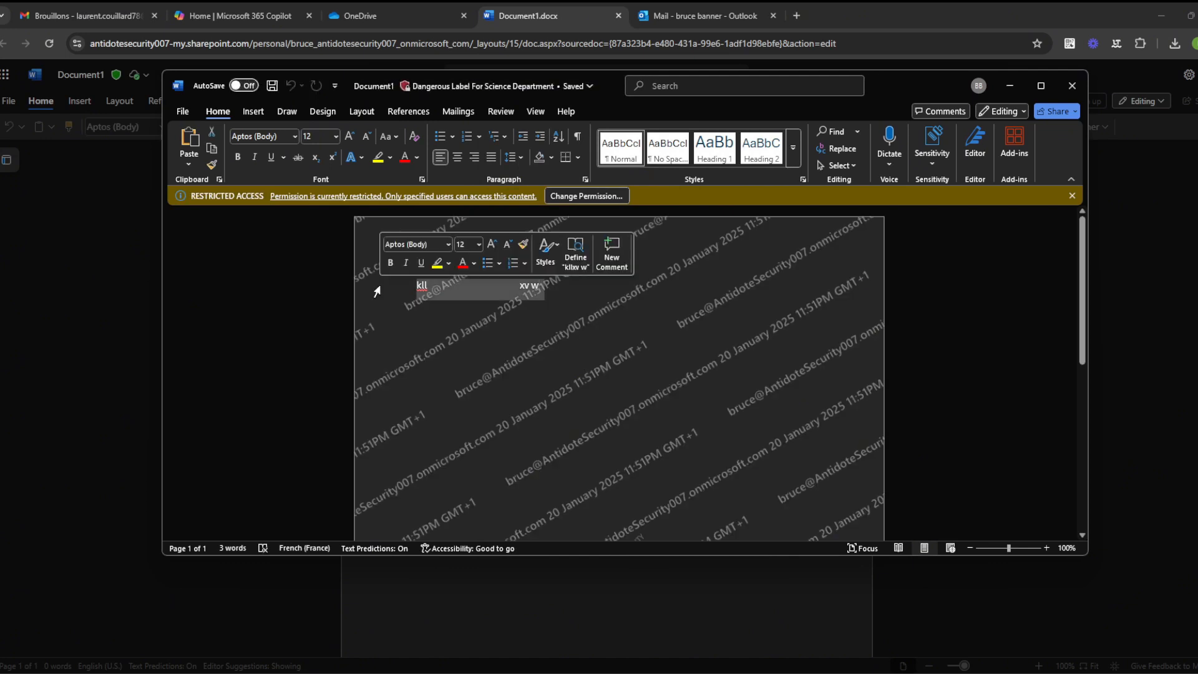
{"action": "key", "text": "Delete"}
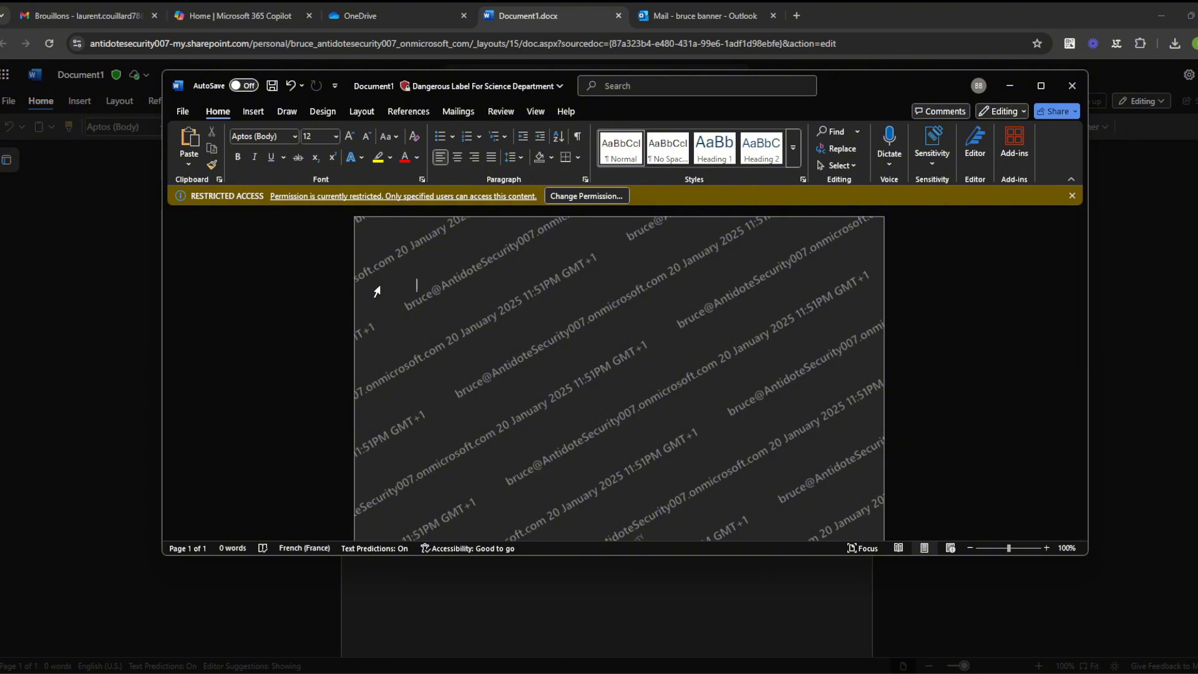
{"action": "type", "text": "THIS IS VE"}
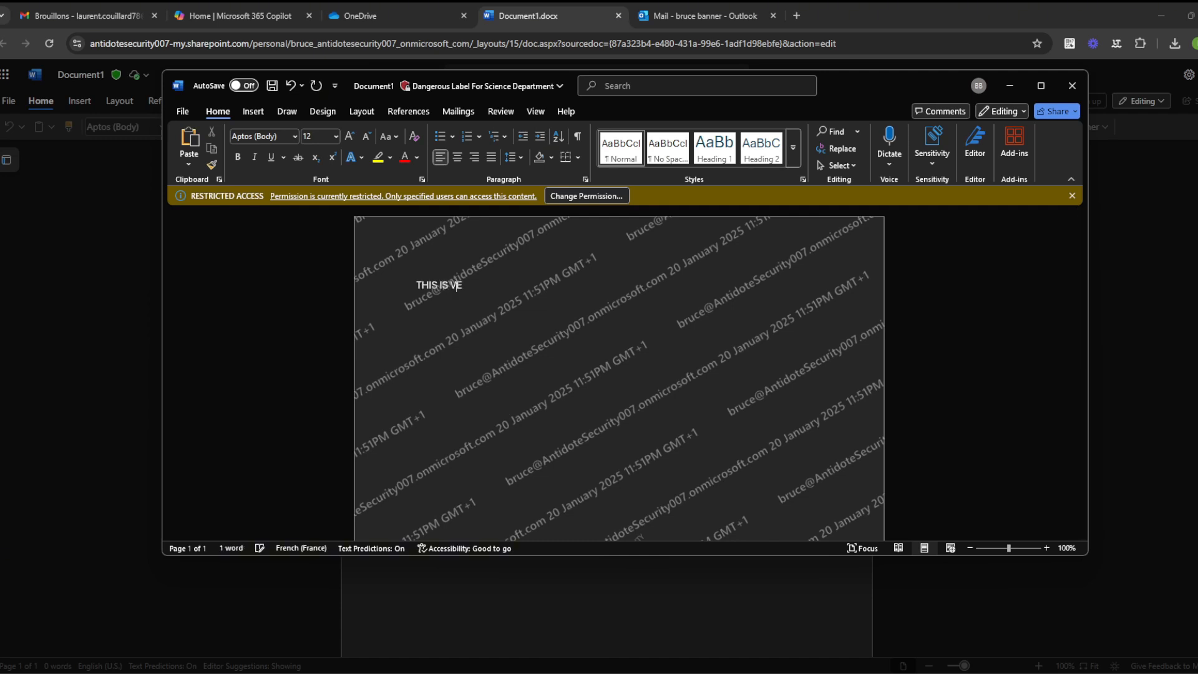
{"action": "type", "text": "RY SENSI"}
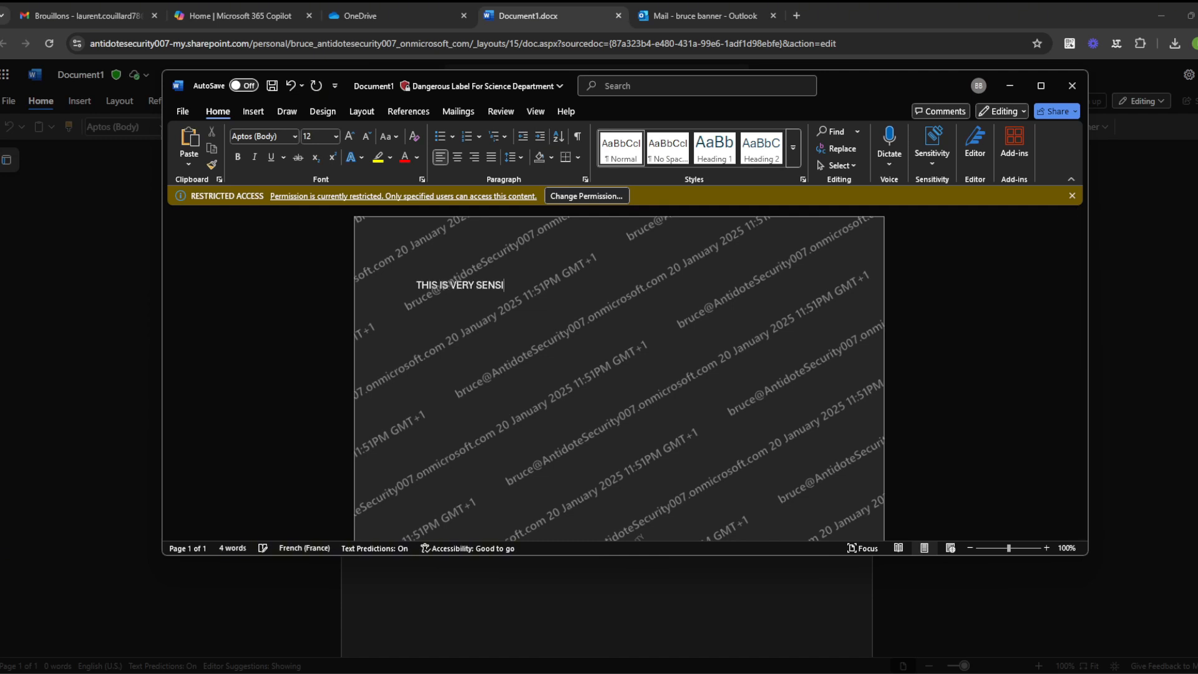
{"action": "type", "text": "TIVE"}
{"action": "type", "text": " :"}
{"action": "type", "text": " NEVER SHARE "}
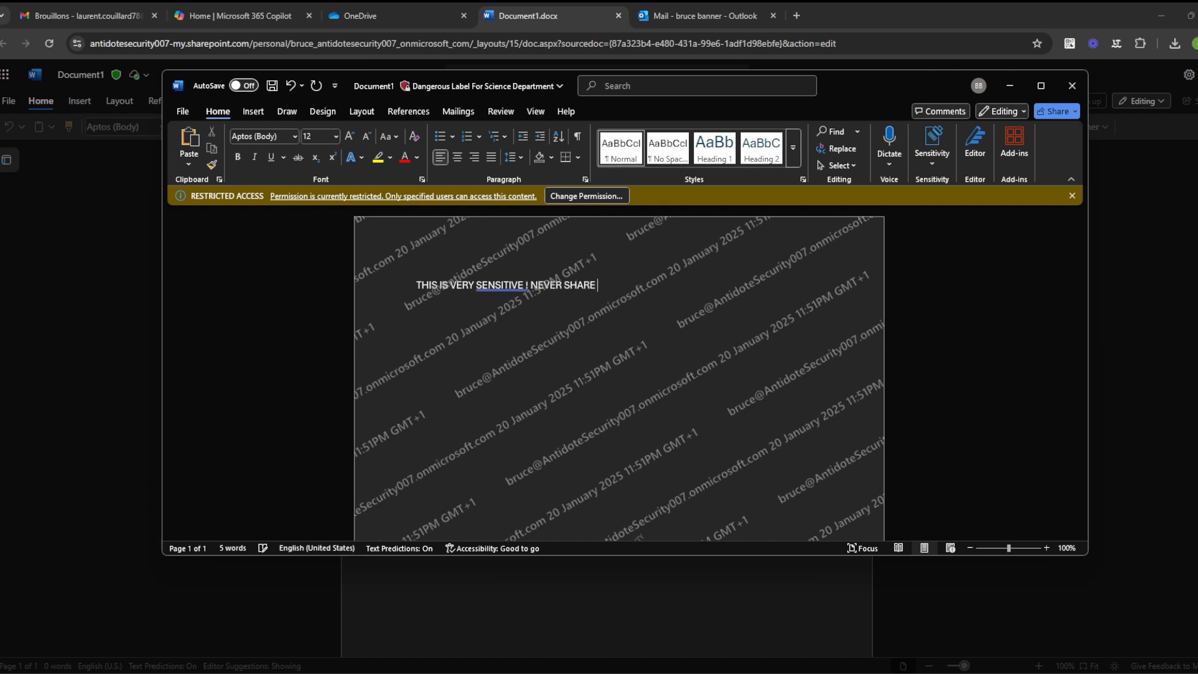
{"action": "type", "text": "THIS DOCUMENTS"}
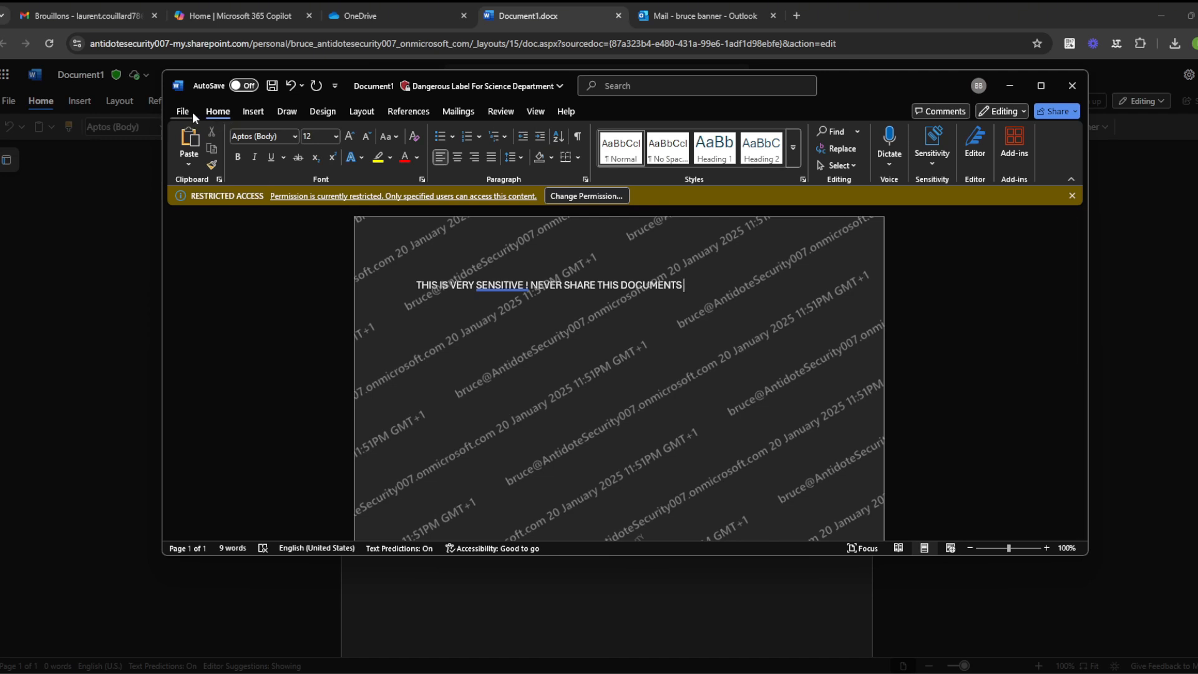
Step: Save the document and check its File overview before returning to editing
{"action": "left_click", "coordinate": [274, 87]}
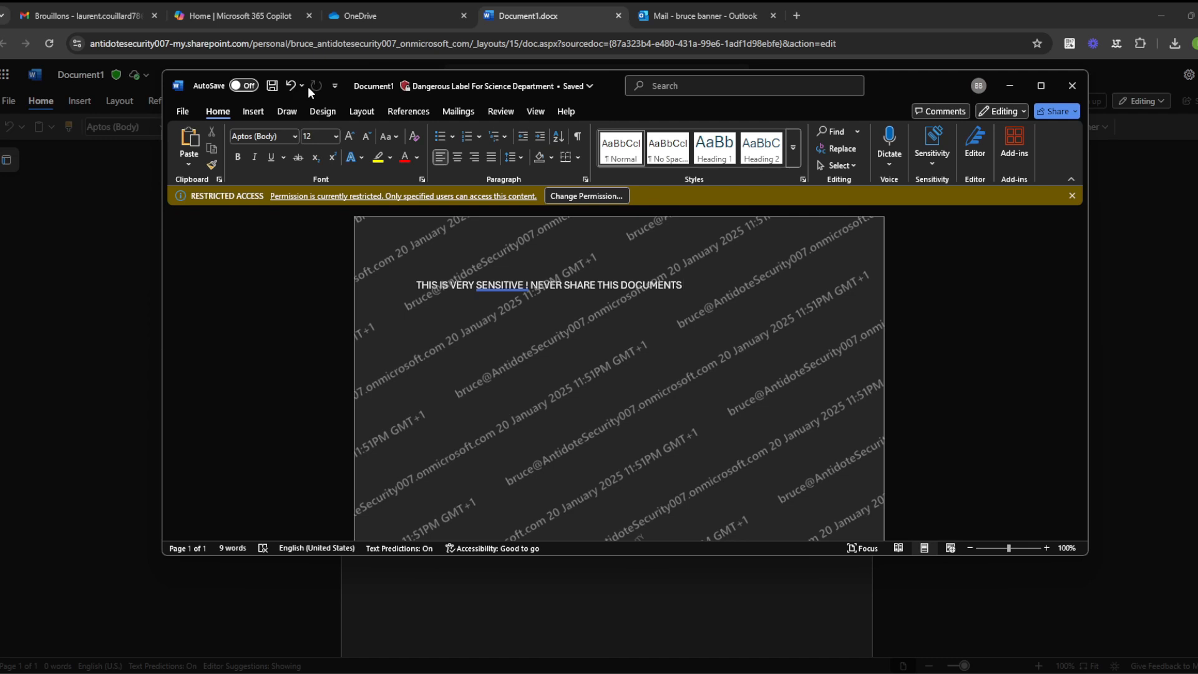
{"action": "left_click", "coordinate": [183, 112]}
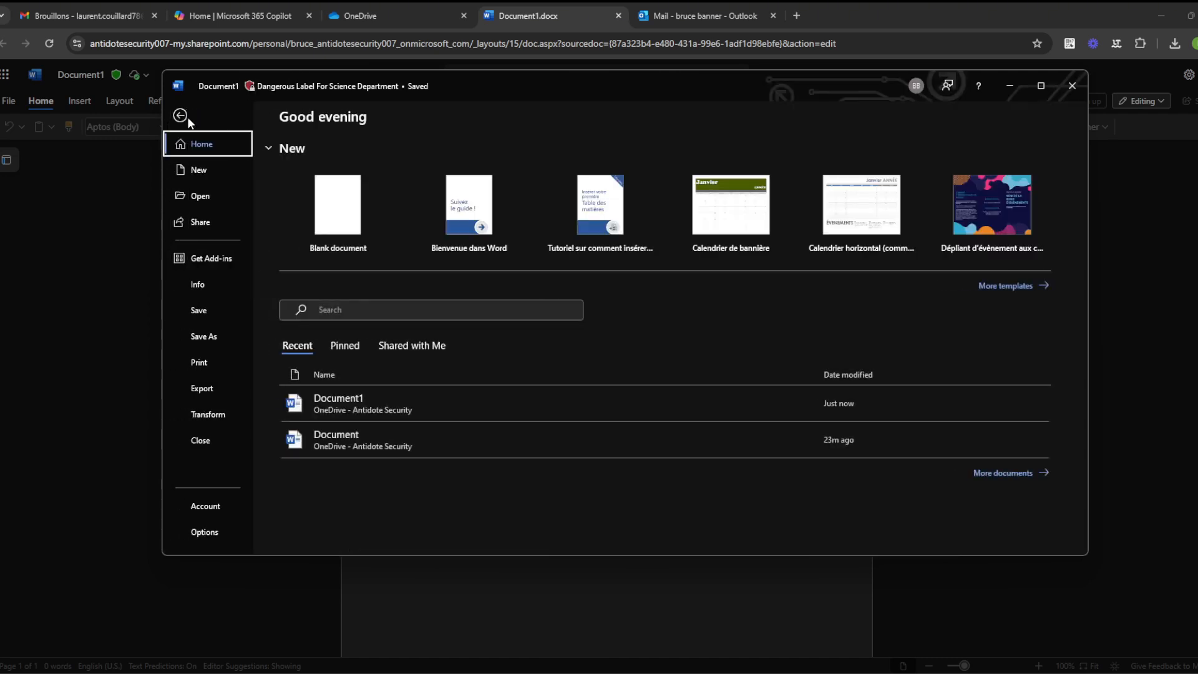
{"action": "left_click", "coordinate": [407, 408]}
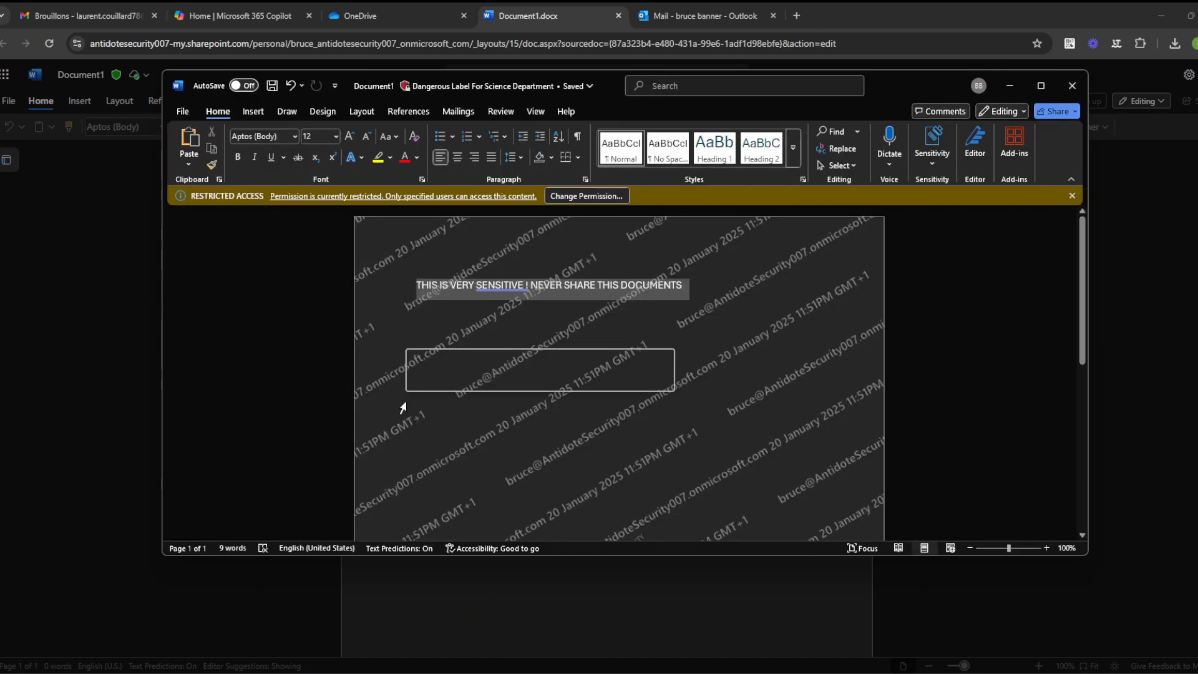
{"action": "left_click", "coordinate": [429, 90]}
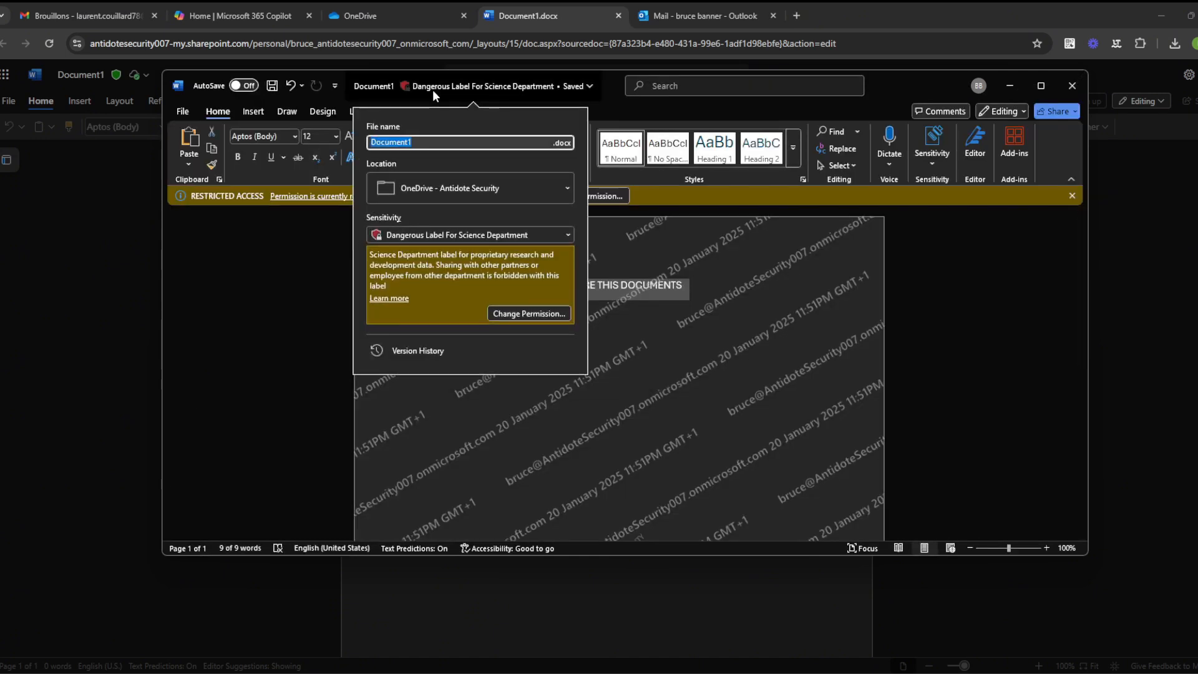
Step: Review the Restricted Access permission settings without changes, then return to the watermarked page
{"action": "left_click", "coordinate": [630, 115]}
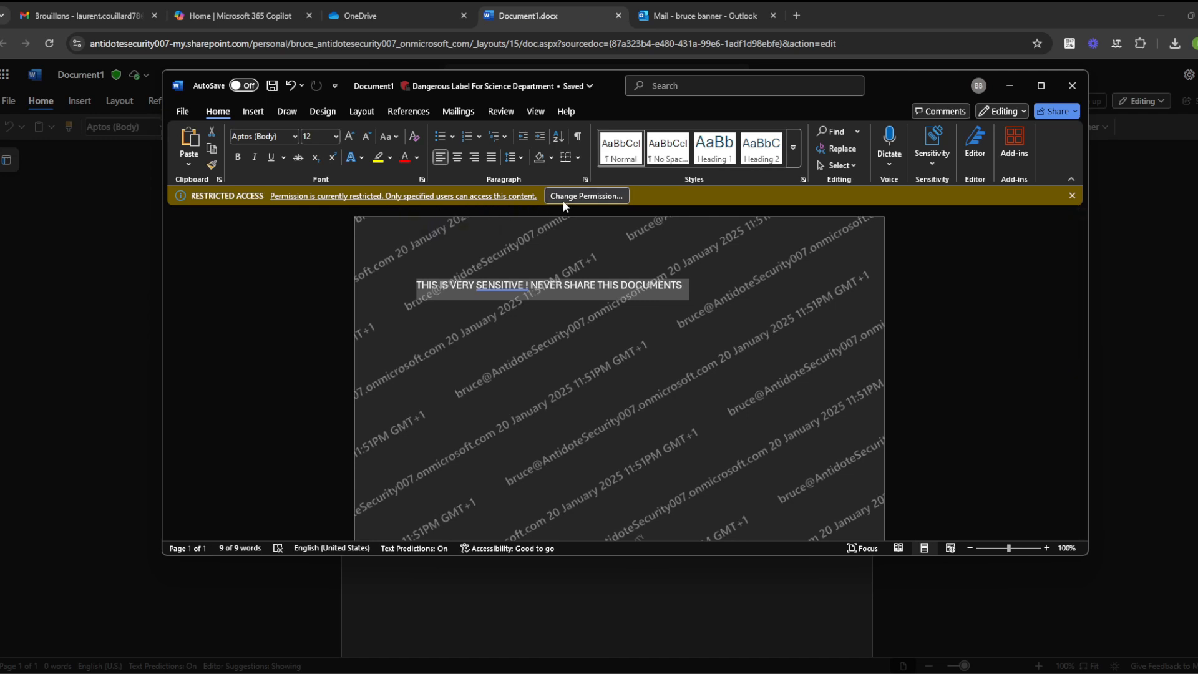
{"action": "left_click", "coordinate": [585, 196]}
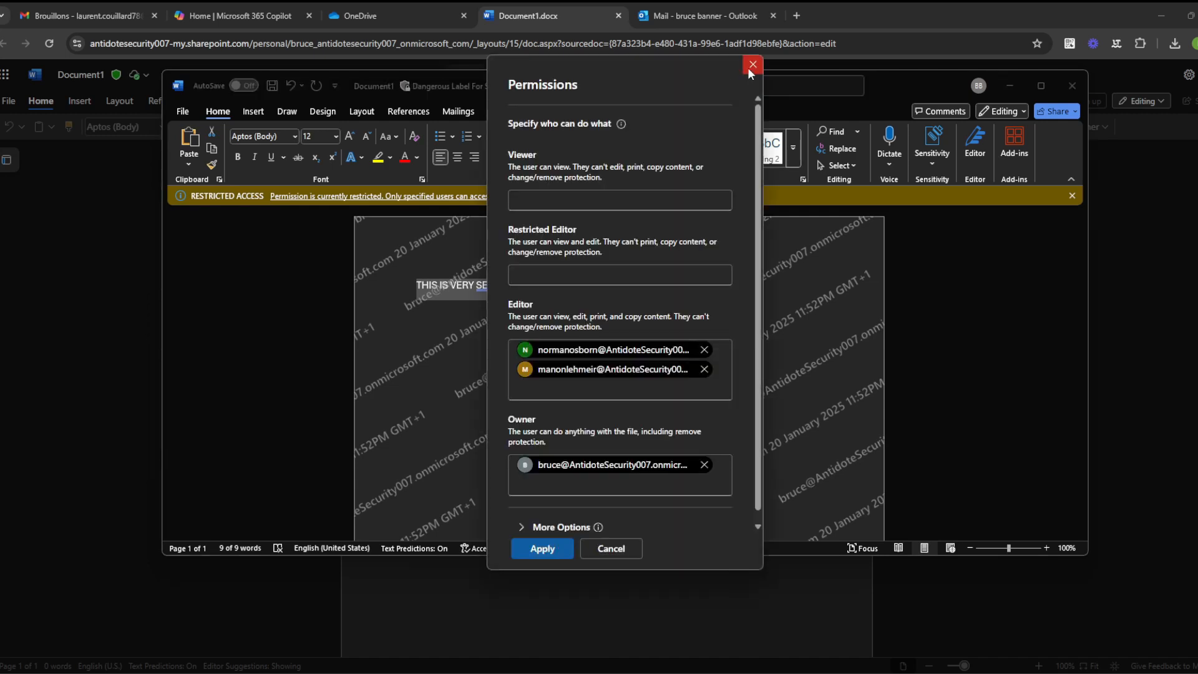
{"action": "left_click", "coordinate": [750, 66]}
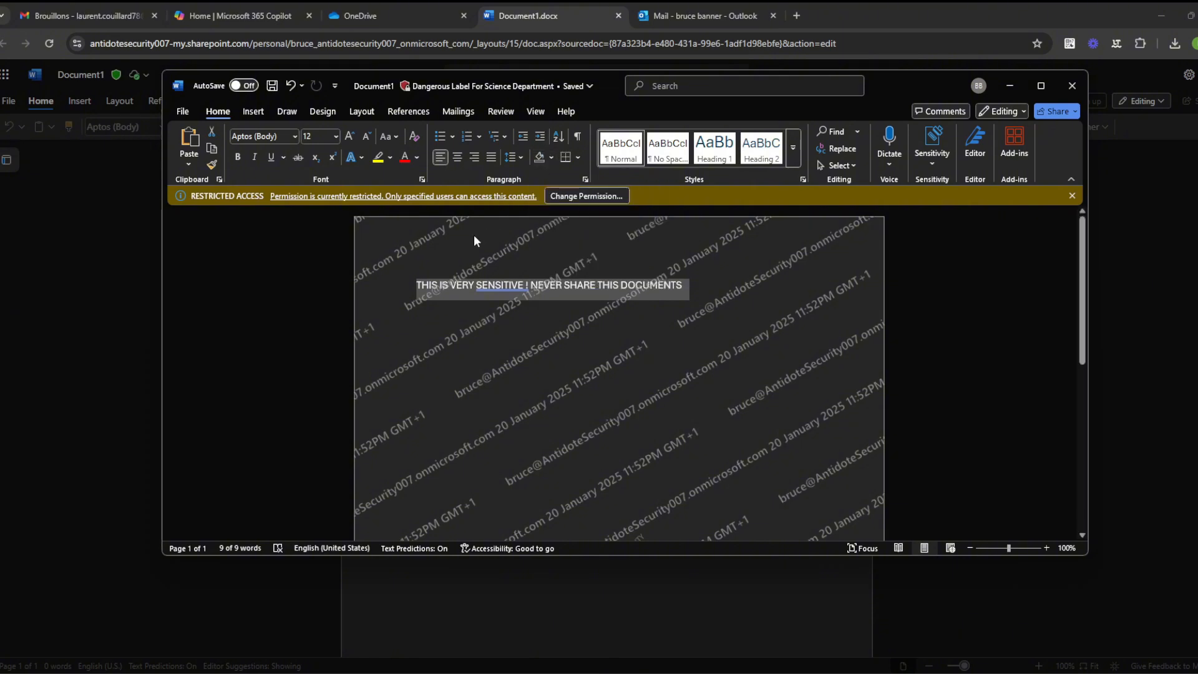
{"action": "left_click", "coordinate": [703, 297]}
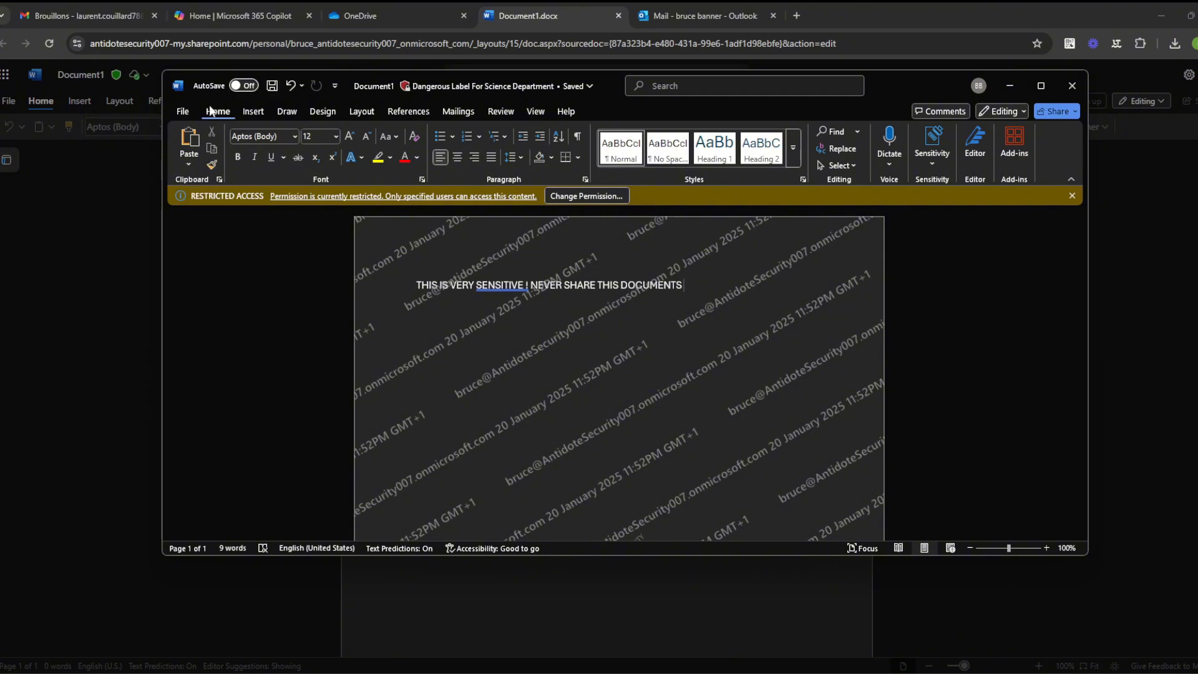
Step: Export the document as a PDF named highly into Downloads and publish it
{"action": "left_click", "coordinate": [183, 111]}
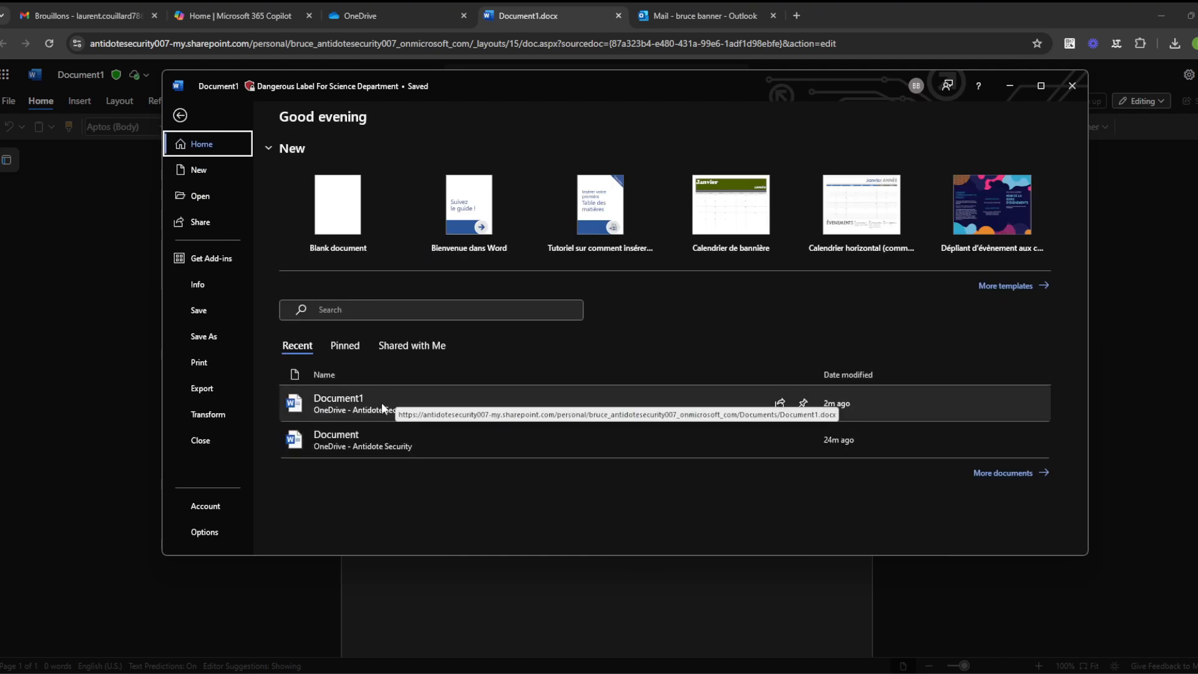
{"action": "left_click", "coordinate": [204, 337]}
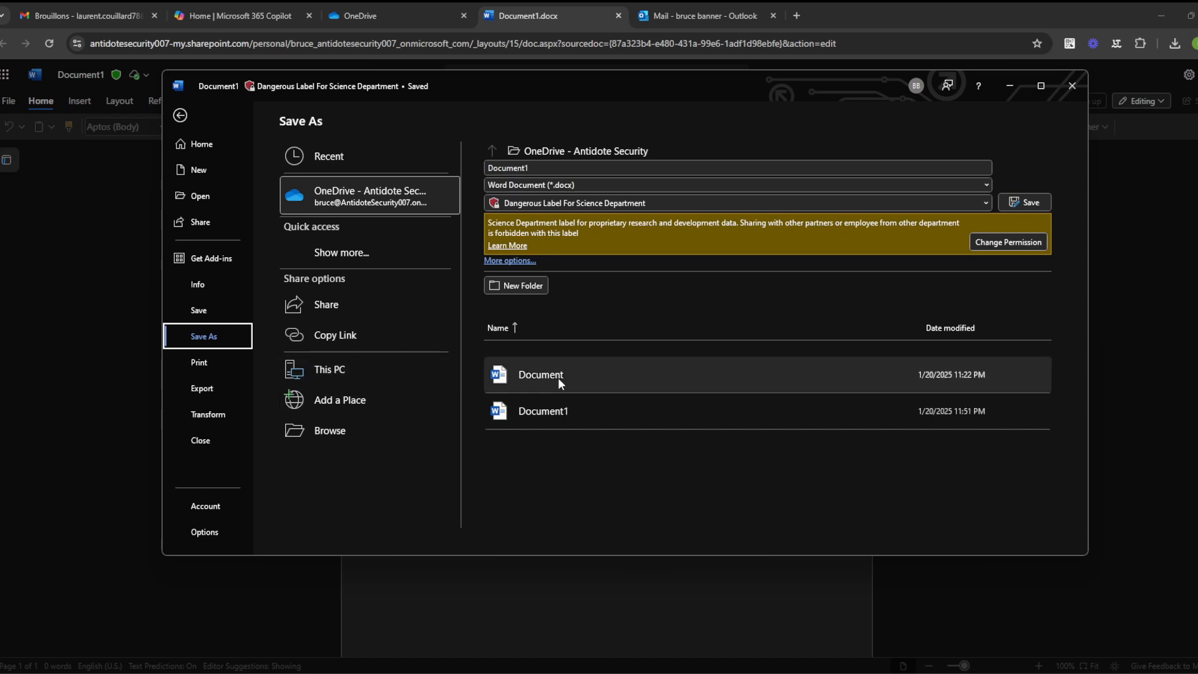
{"action": "left_click", "coordinate": [561, 411]}
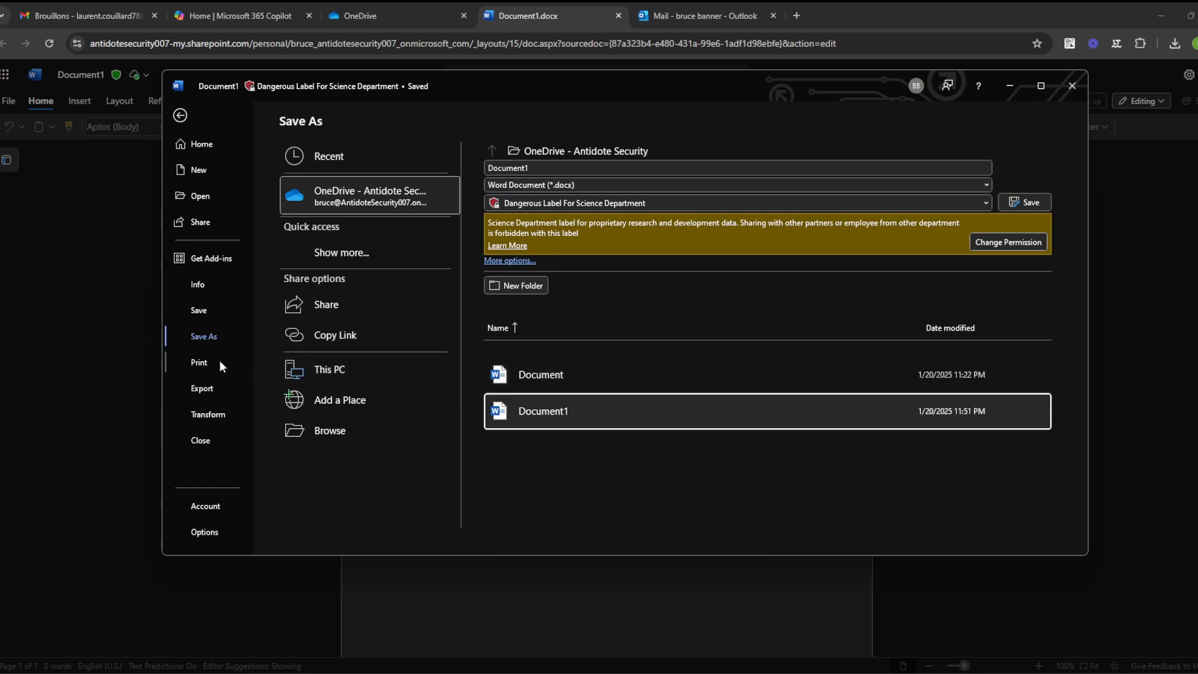
{"action": "left_click", "coordinate": [217, 390]}
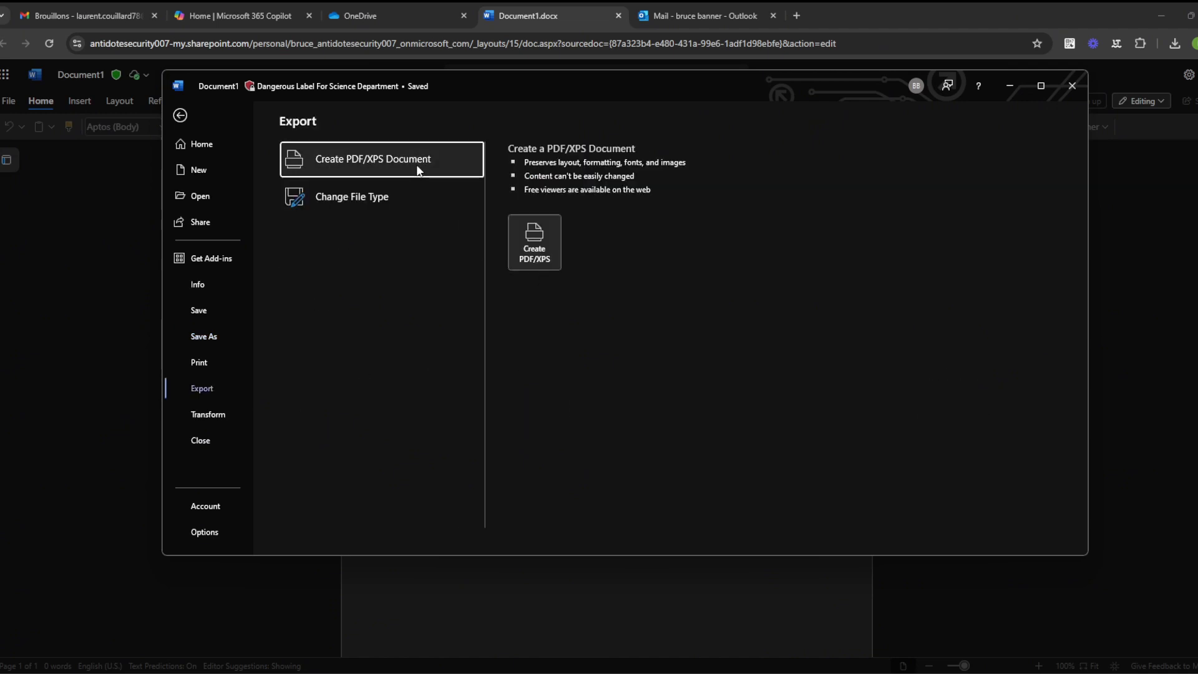
{"action": "left_click", "coordinate": [534, 257]}
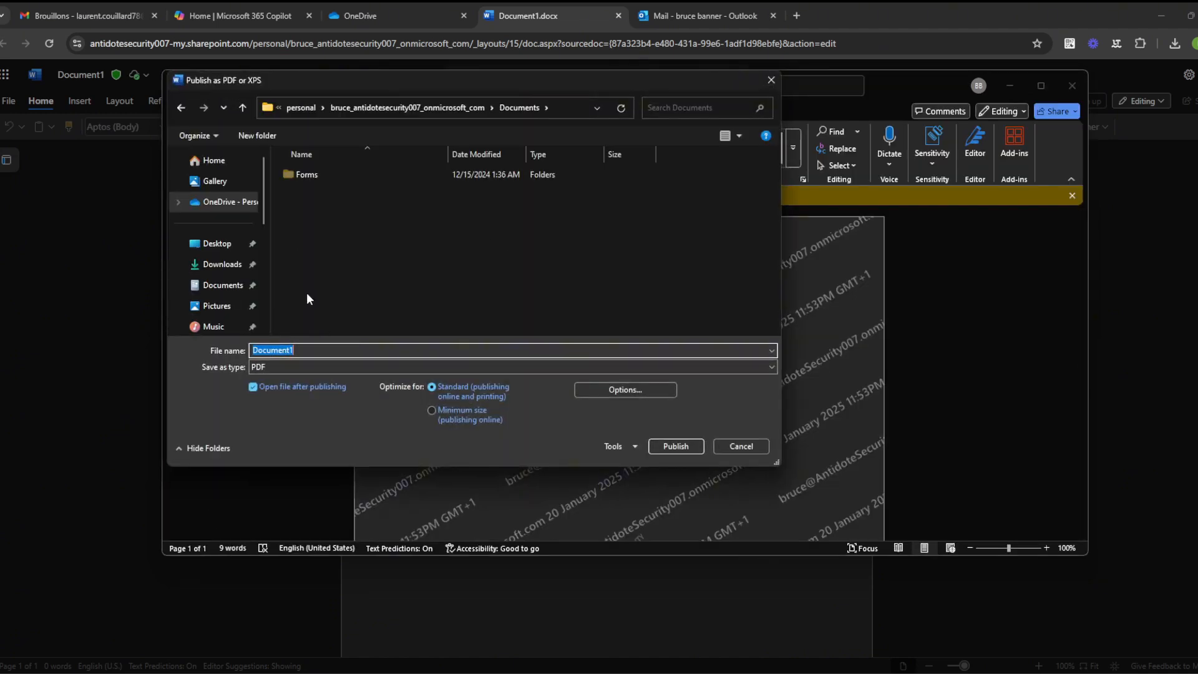
{"action": "type", "text": "highlu"}
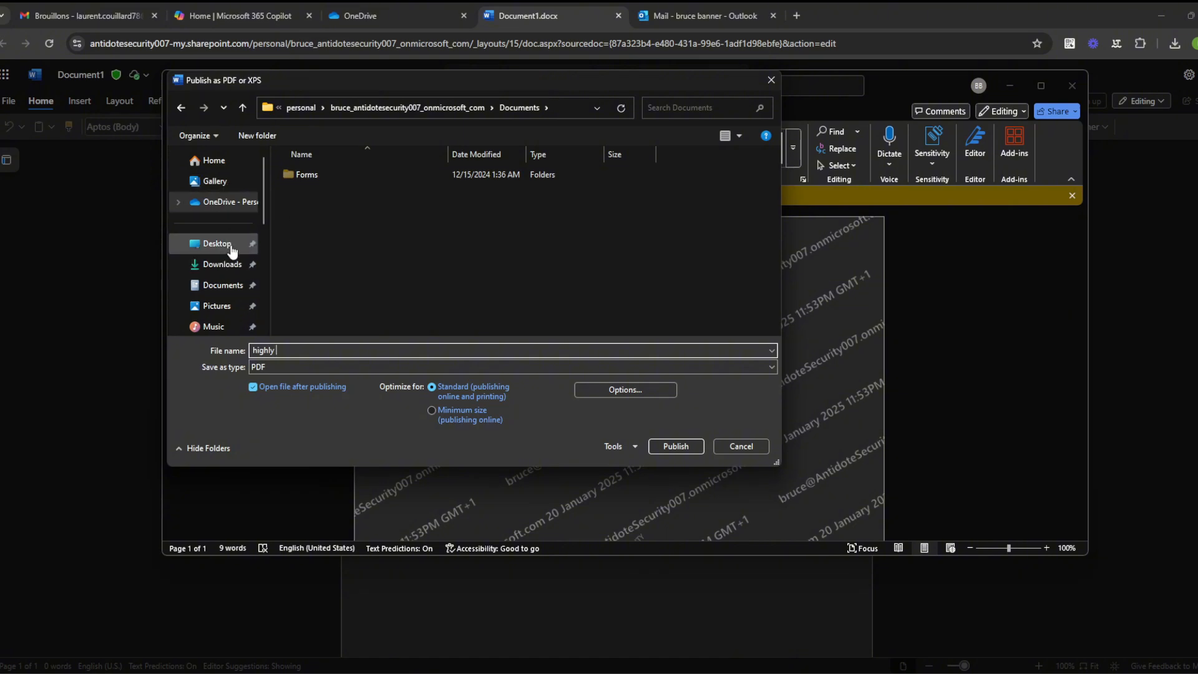
{"action": "left_click", "coordinate": [227, 265]}
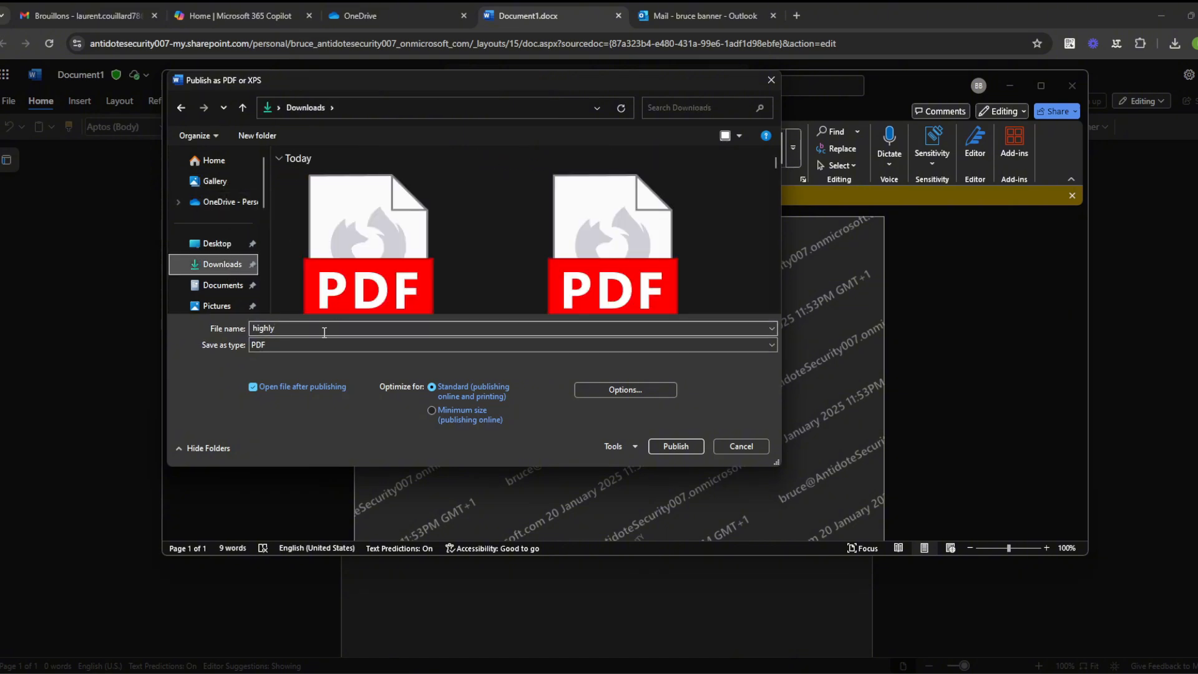
{"action": "left_click", "coordinate": [675, 446]}
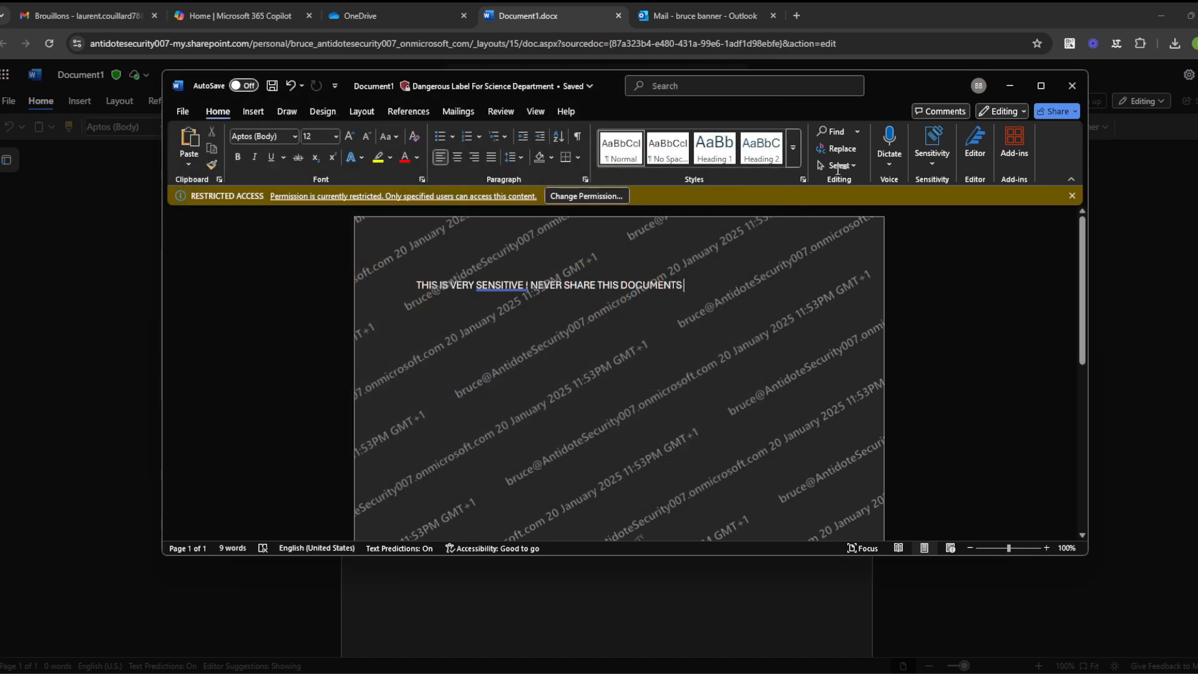
{"action": "left_click", "coordinate": [1010, 85]}
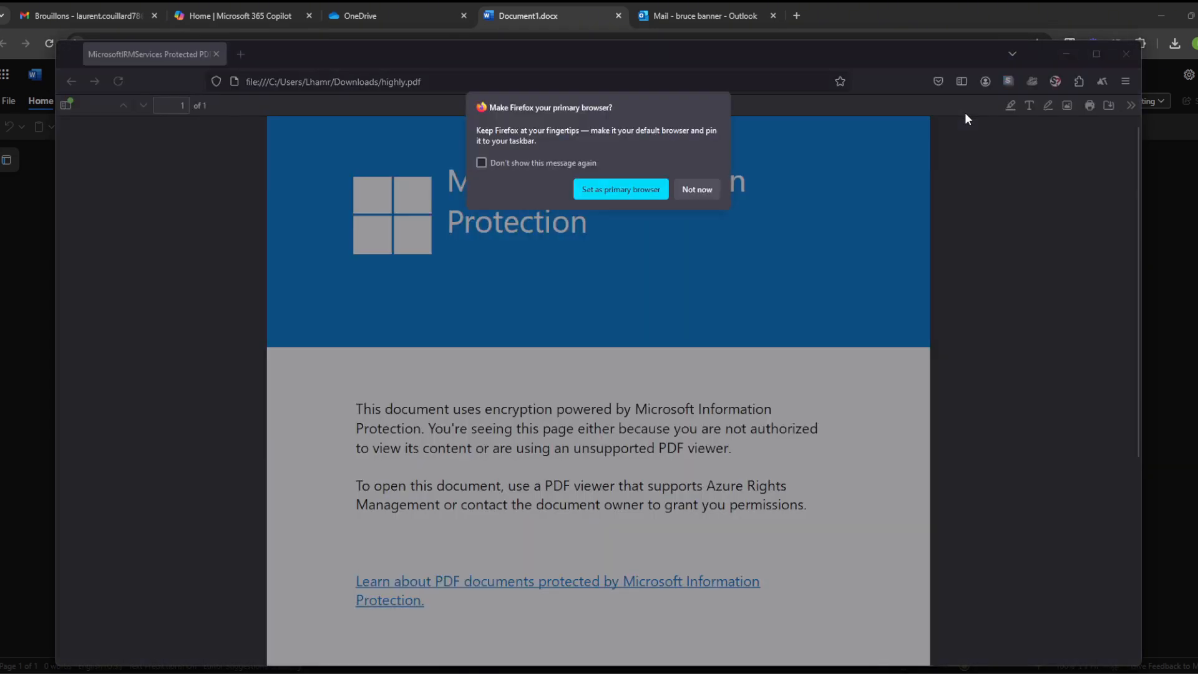
Step: Dismiss Firefox's default-browser prompt, scroll through highly.pdf's encryption notice, and close it
{"action": "left_click", "coordinate": [653, 187]}
{"action": "scroll", "coordinate": [630, 298], "scroll_direction": "down", "scroll_amount": 5}
{"action": "scroll", "coordinate": [630, 299], "scroll_direction": "up", "scroll_amount": 5}
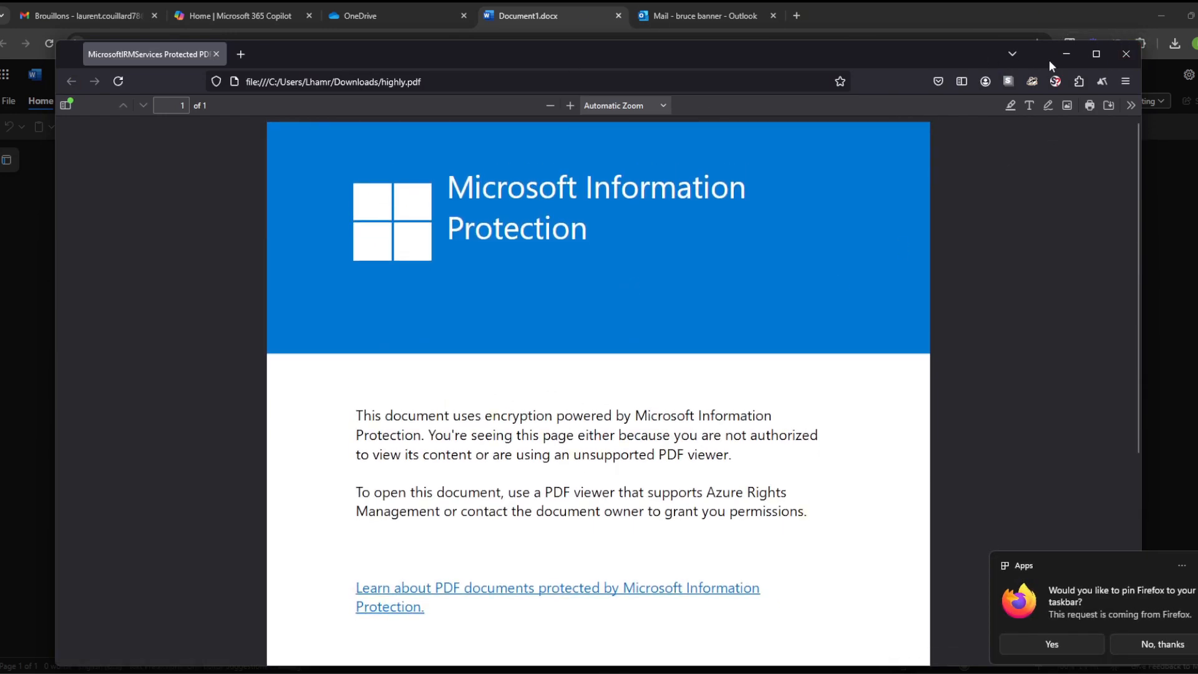
{"action": "left_click", "coordinate": [1133, 55]}
Step: Close Outlook settings and start a reply to the 'hey' message
{"action": "left_click", "coordinate": [674, 12]}
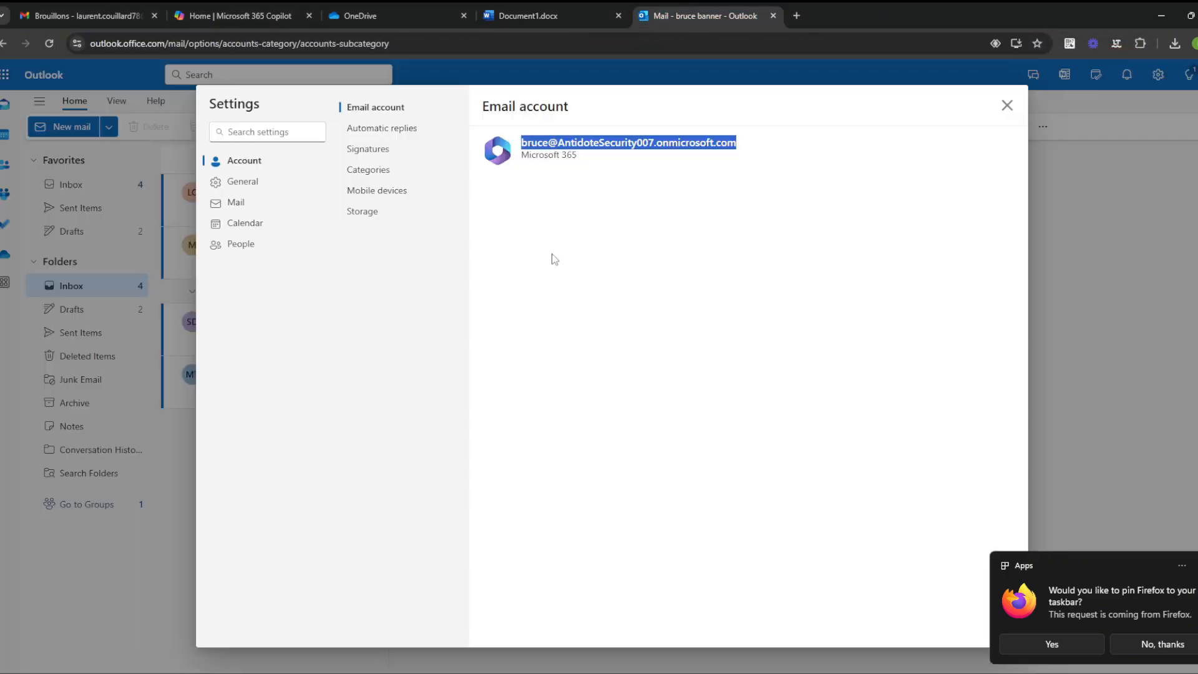
{"action": "left_click", "coordinate": [1006, 105]}
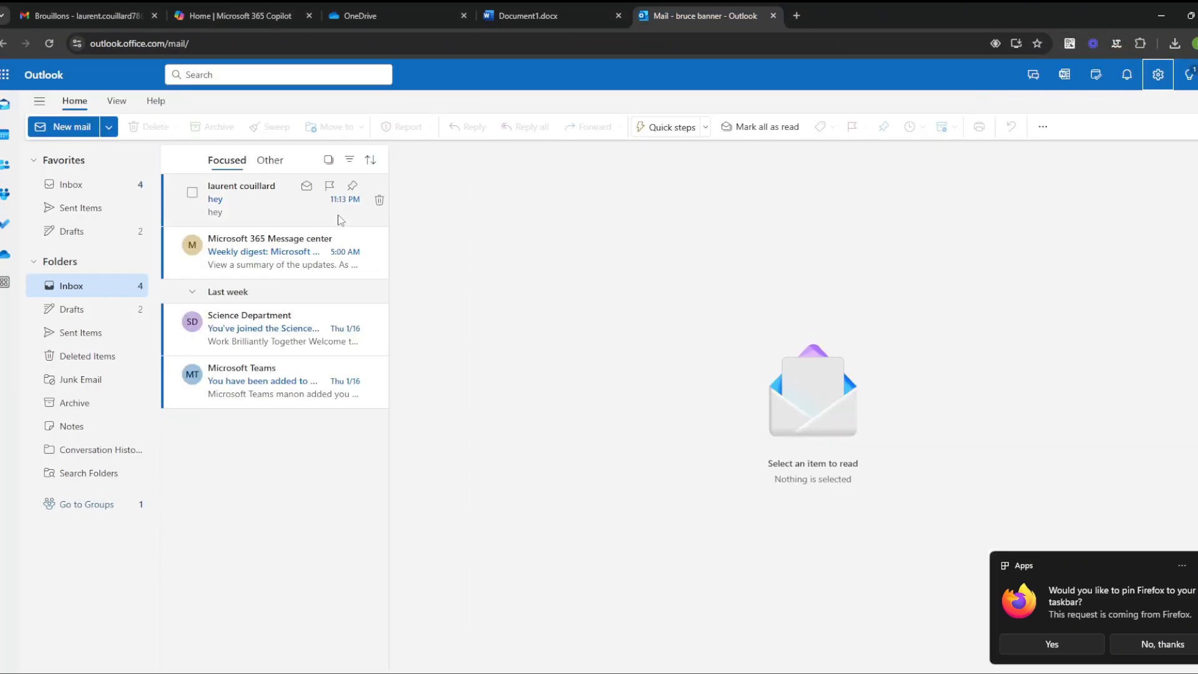
{"action": "left_click", "coordinate": [62, 127]}
{"action": "left_click", "coordinate": [311, 199]}
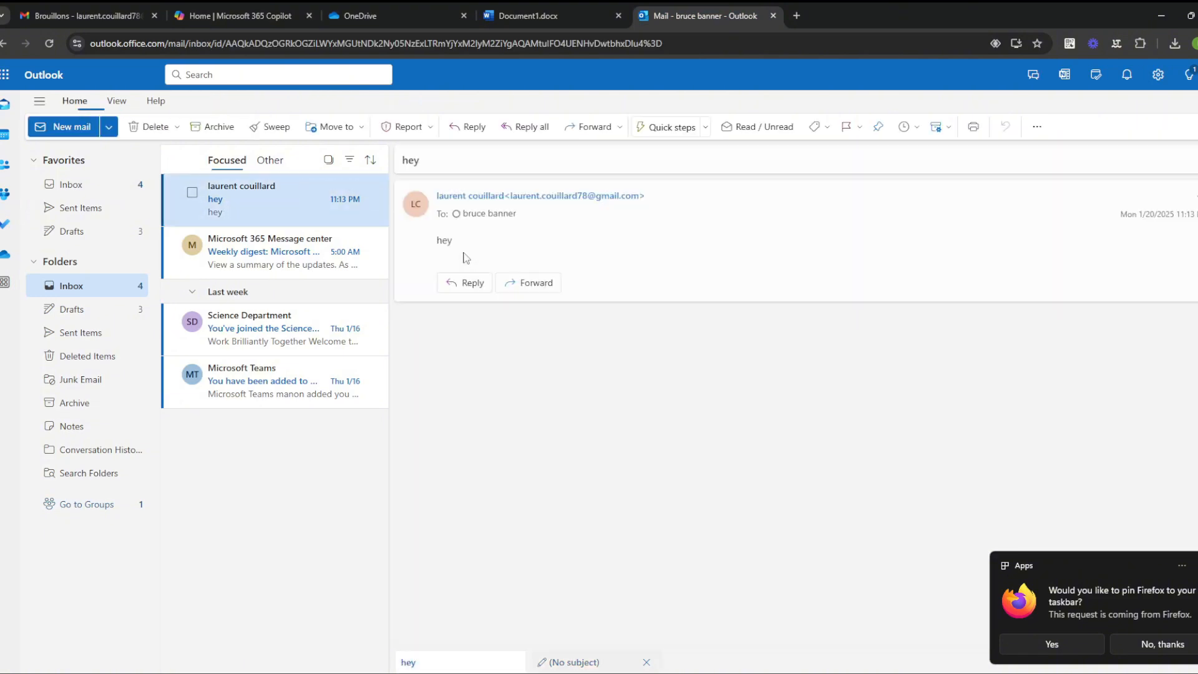
{"action": "left_click", "coordinate": [468, 308]}
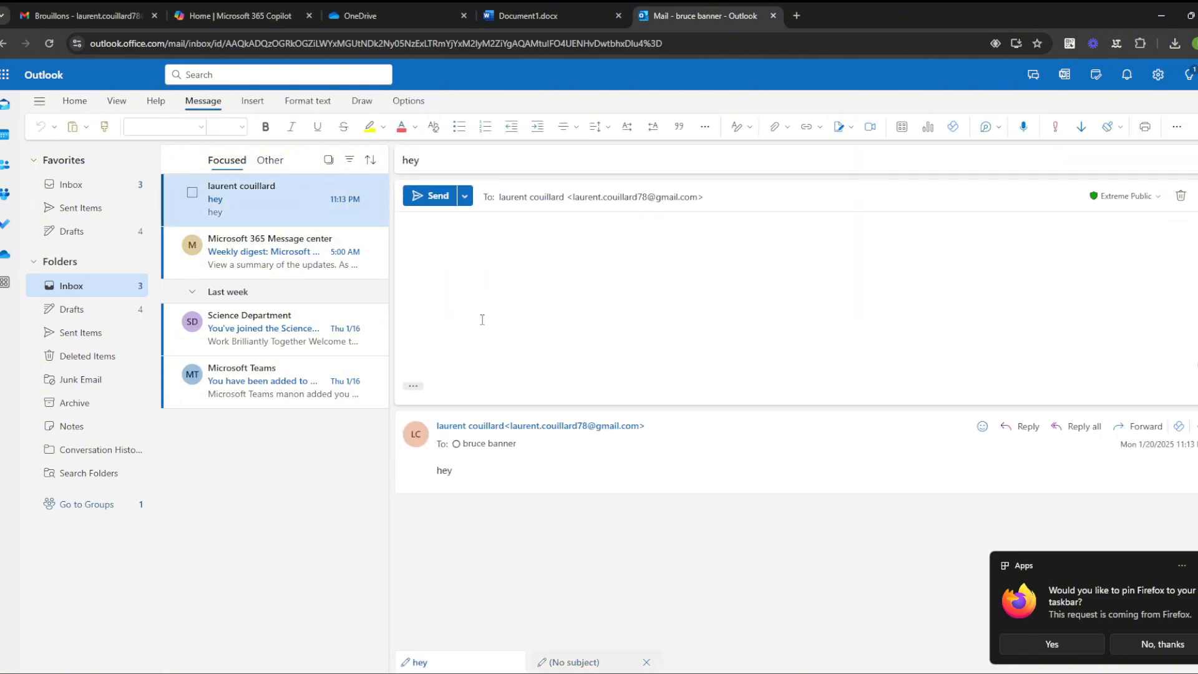
Step: Write the reply 'Hey I have something for u !', leaving its sensitivity label unchanged
{"action": "type", "text": "Hey I have"}
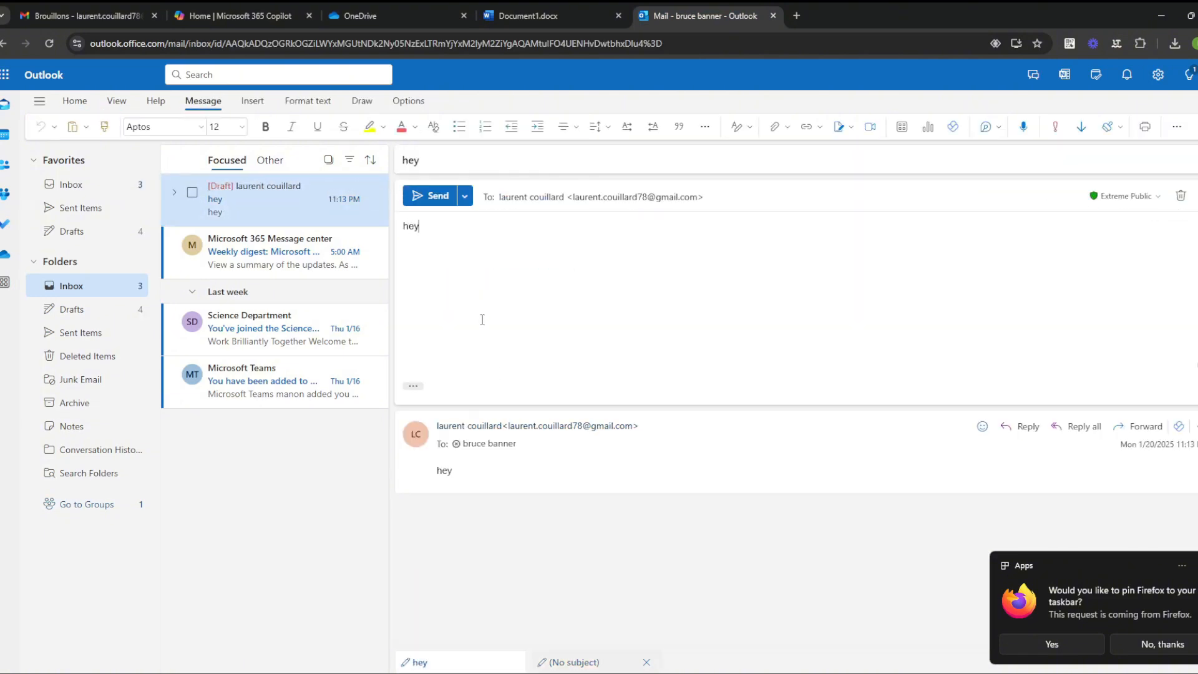
{"action": "key", "text": "BackSpace"}
{"action": "key", "text": "BackSpace"}
{"action": "type", "text": "have some"}
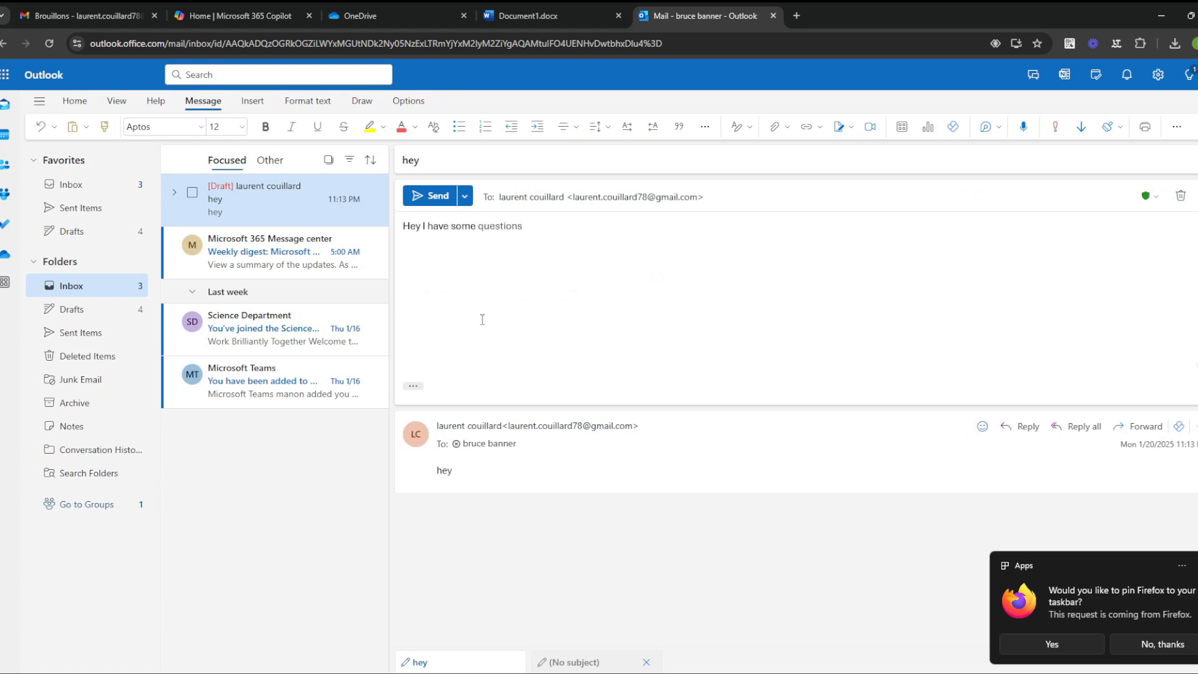
{"action": "key", "text": "BackSpace"}
{"action": "type", "text": "thing for u !"}
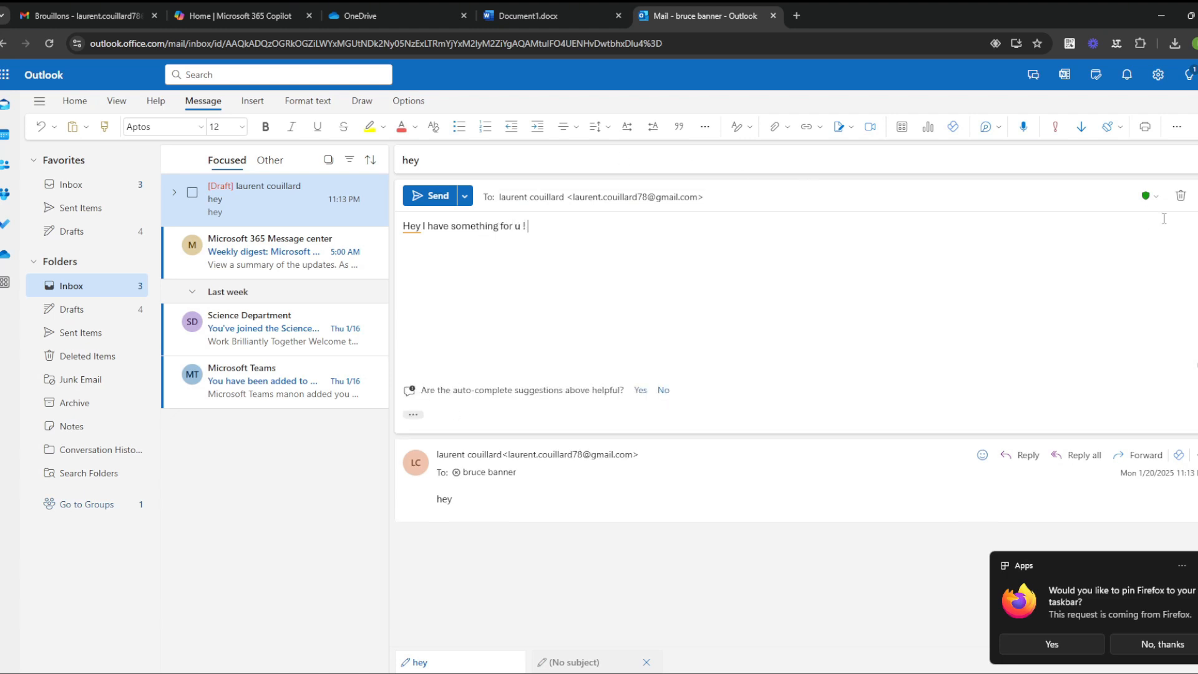
{"action": "left_click", "coordinate": [1152, 202]}
{"action": "left_click", "coordinate": [843, 285]}
{"action": "key", "text": "ctrl+a"}
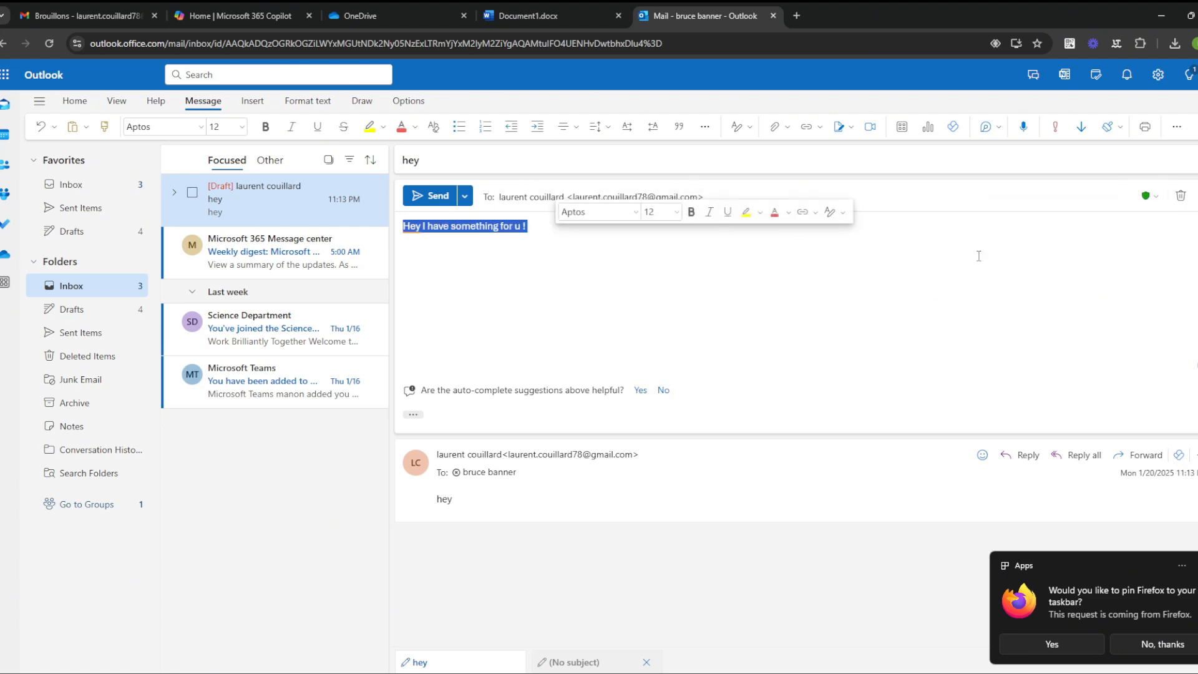
Step: Pop out the reply and attach highly.pdf from this computer
{"action": "left_click", "coordinate": [1196, 204]}
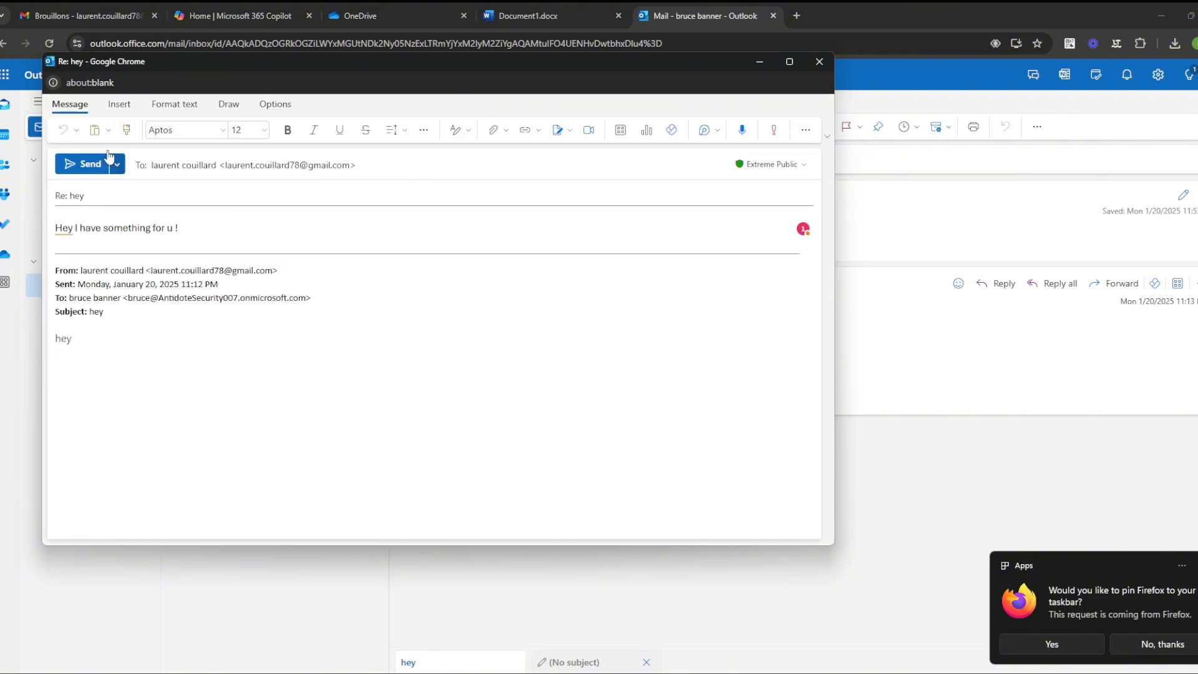
{"action": "left_click", "coordinate": [122, 105]}
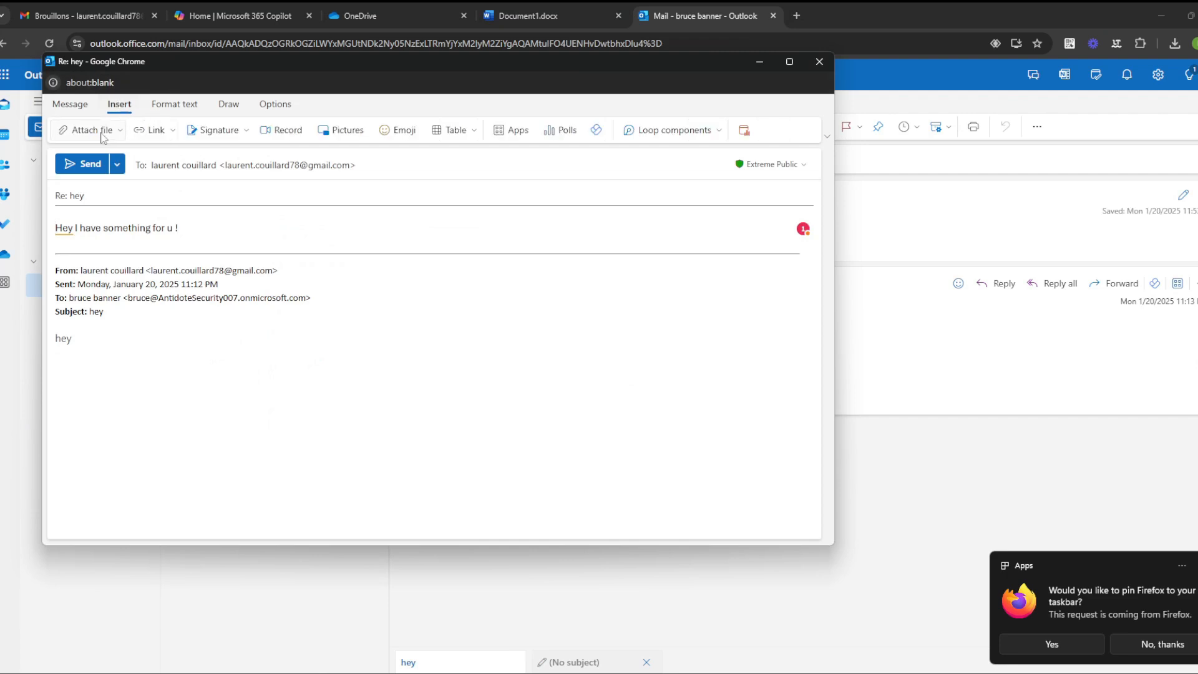
{"action": "left_click", "coordinate": [97, 132]}
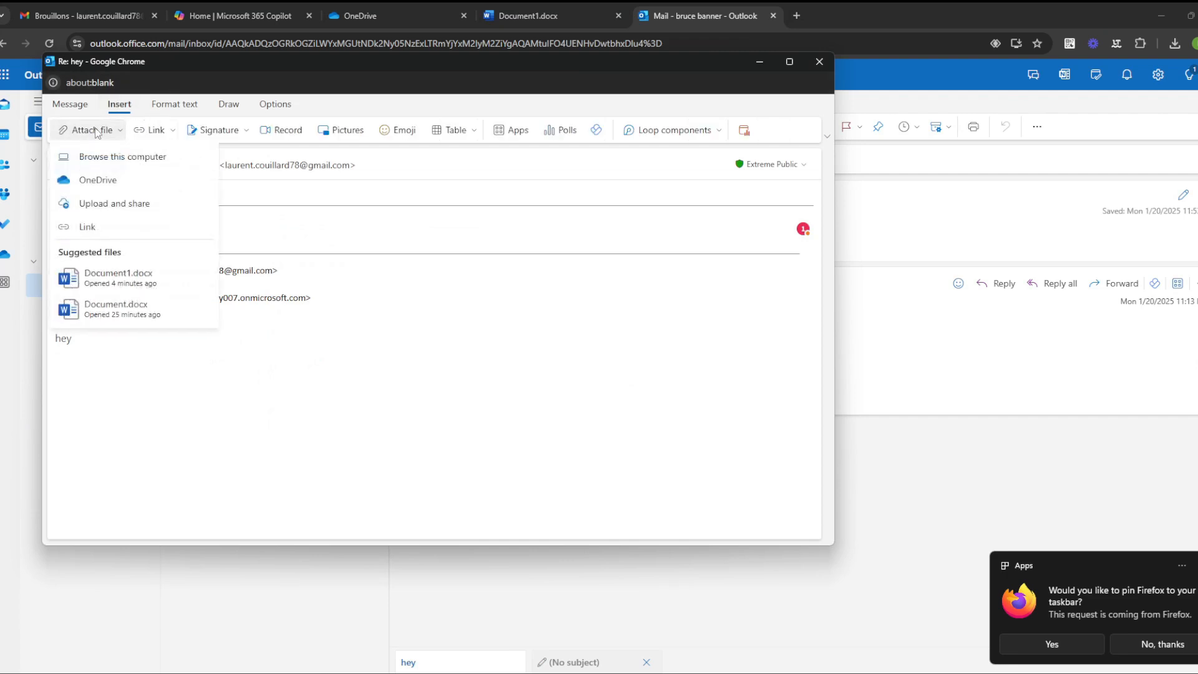
{"action": "left_click", "coordinate": [147, 206]}
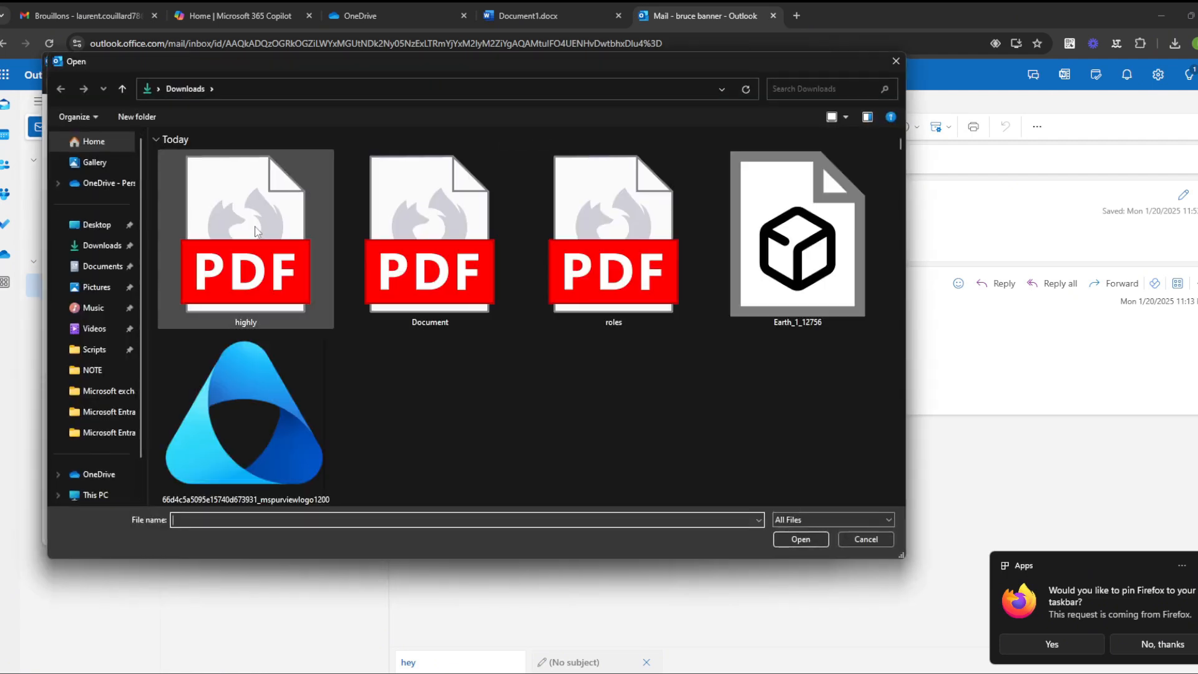
{"action": "double_click", "coordinate": [255, 230]}
{"action": "left_click", "coordinate": [469, 368]}
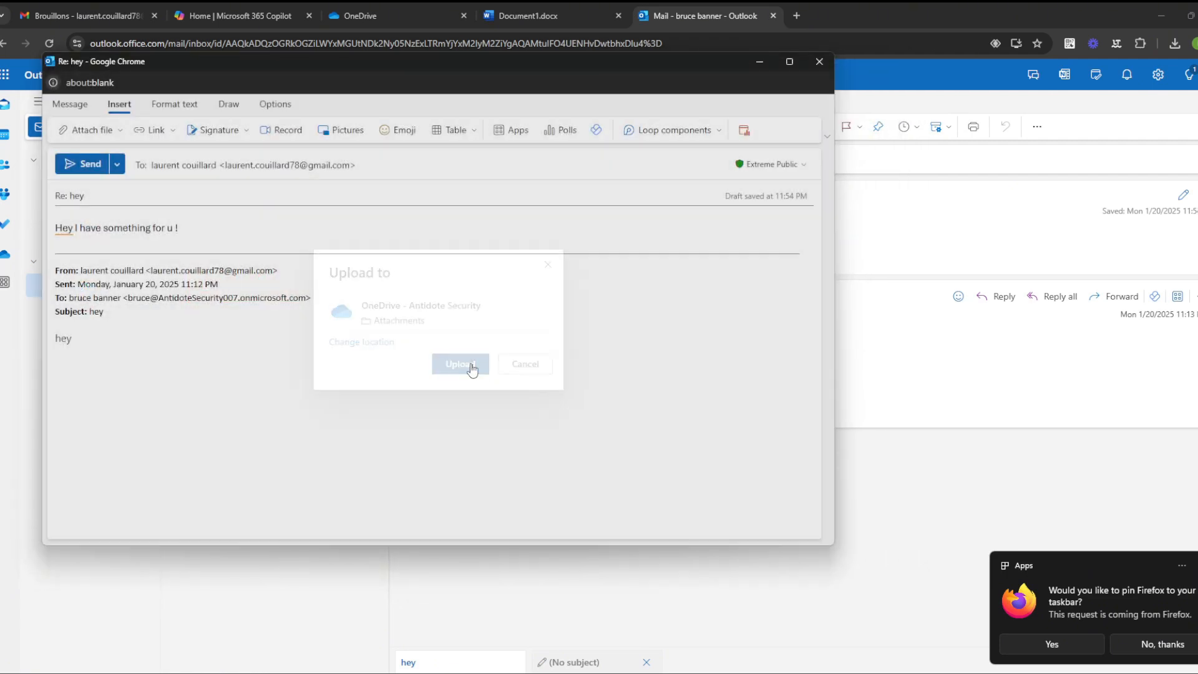
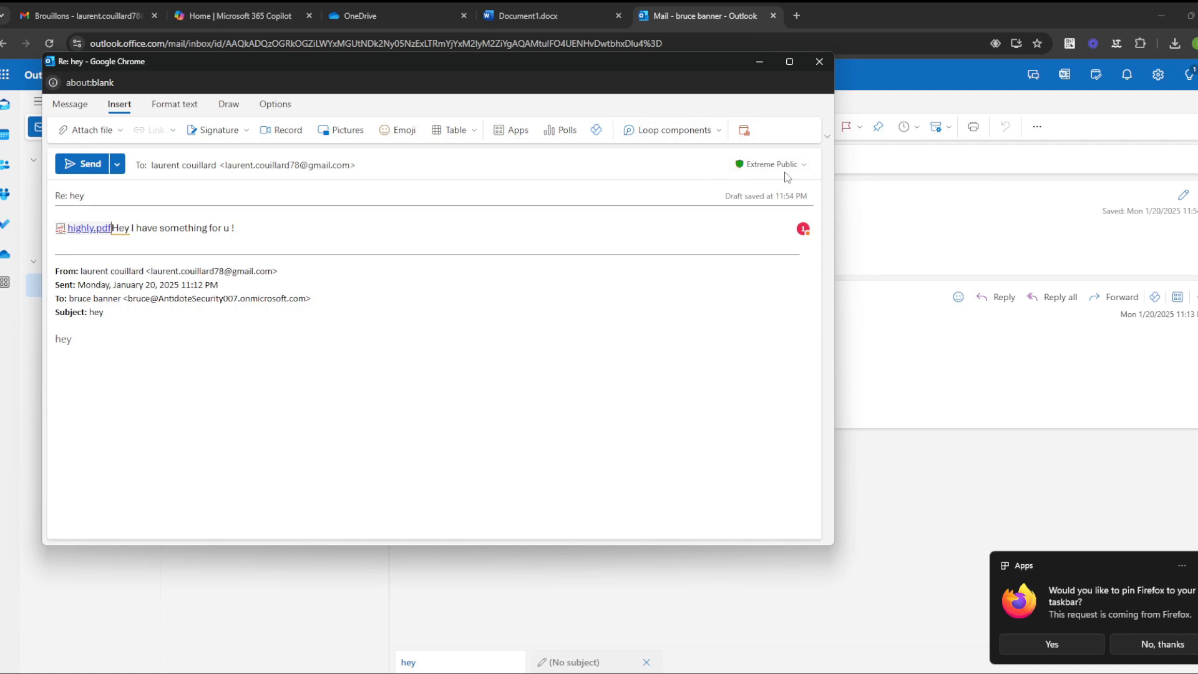
Step: Relabel the reply as Dangerous Label For Science Department and send it
{"action": "left_click", "coordinate": [789, 167]}
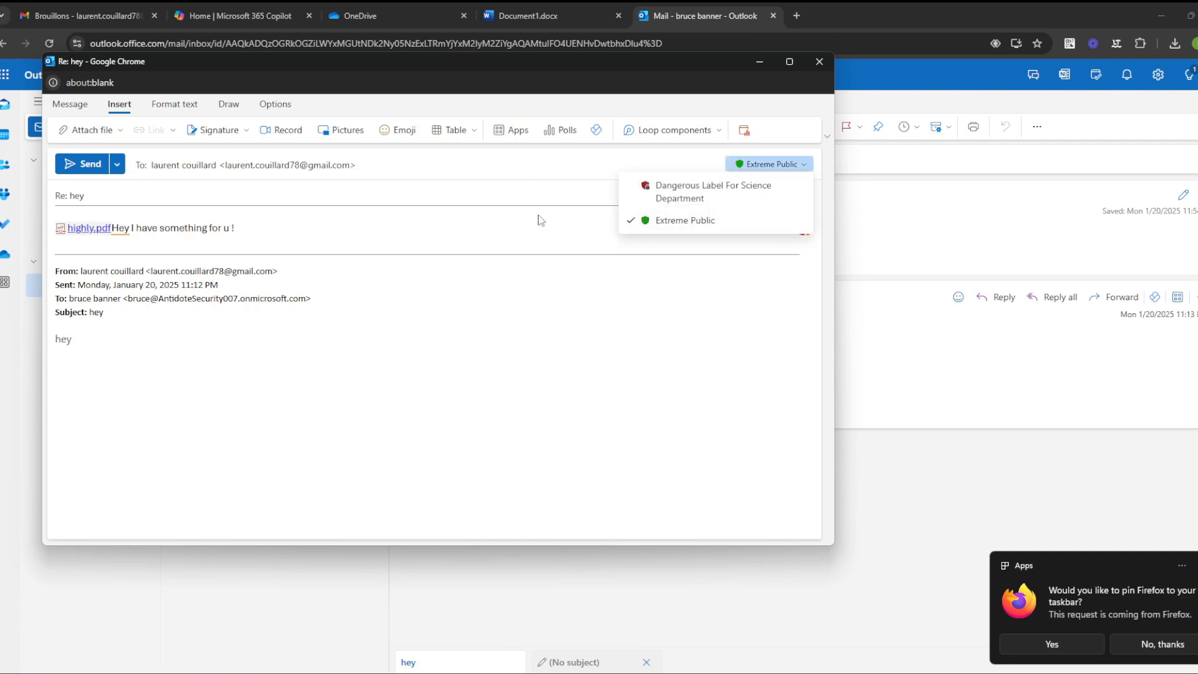
{"action": "left_click", "coordinate": [724, 192]}
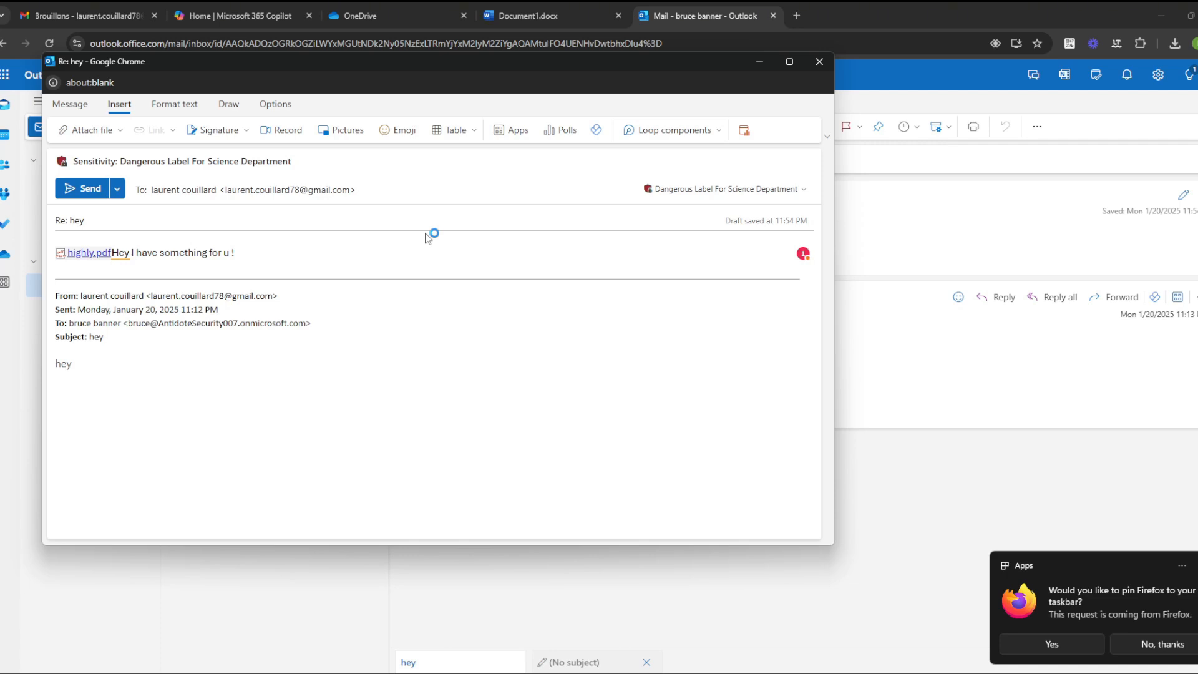
{"action": "left_click", "coordinate": [89, 190]}
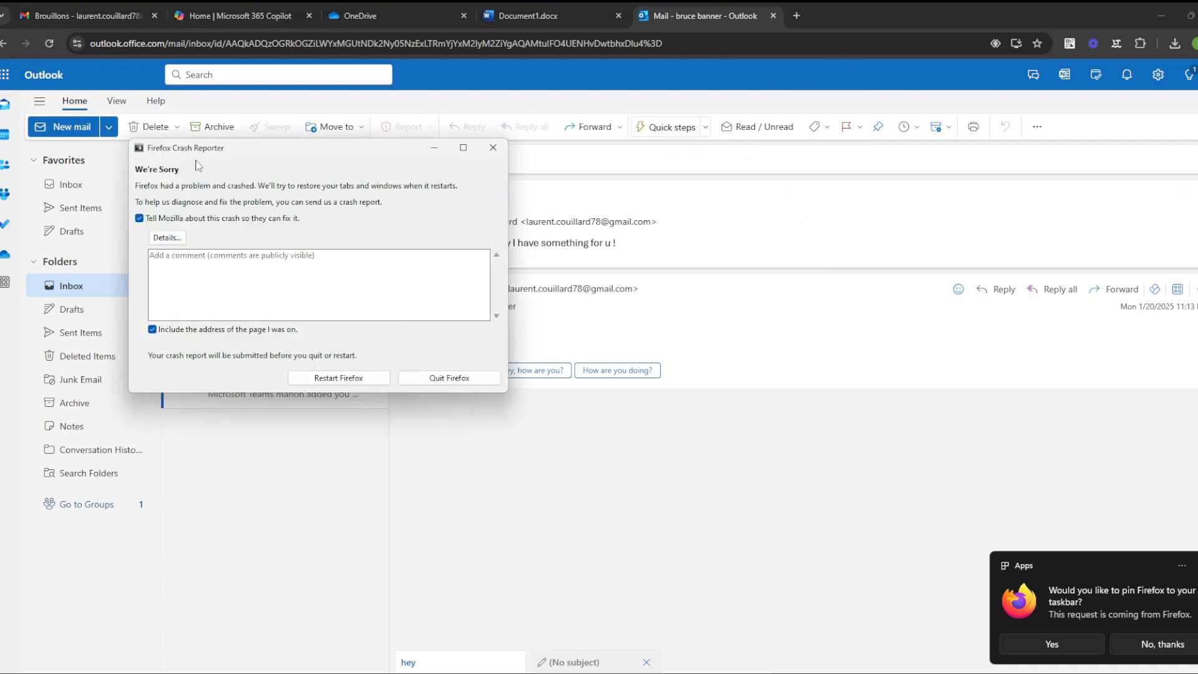
Step: Quit Firefox from the crash report and return to the Outlook Inbox with no message open
{"action": "left_click", "coordinate": [465, 382]}
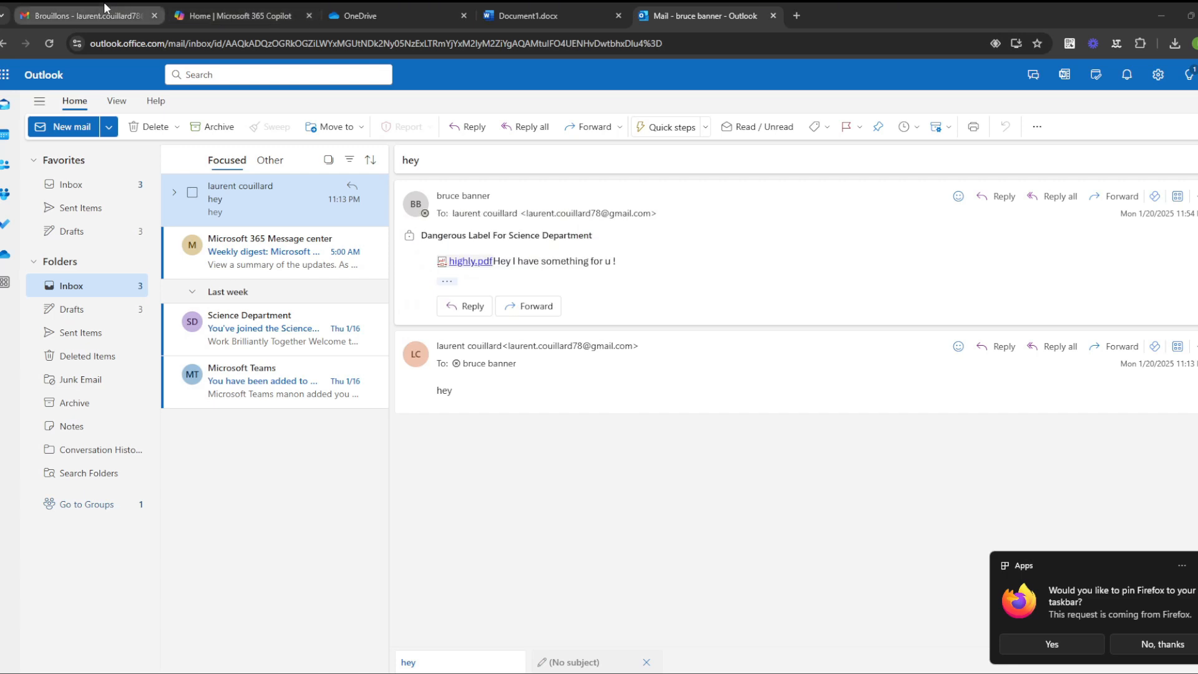
{"action": "left_click", "coordinate": [84, 187]}
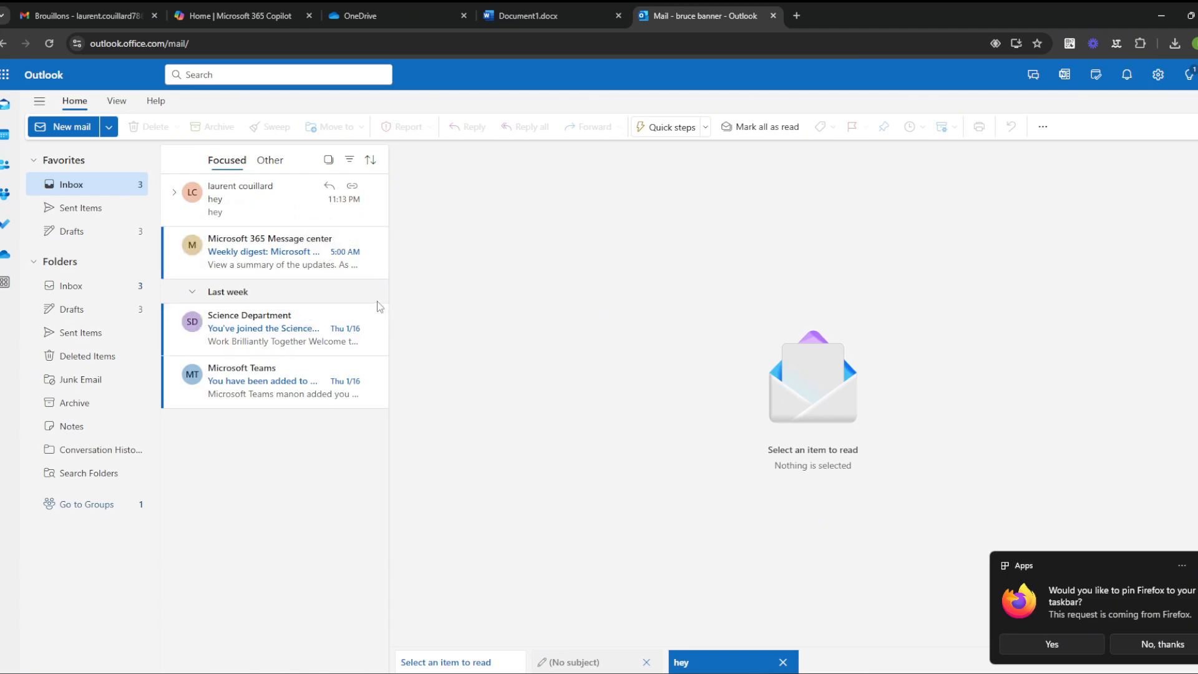
Step: Open the protected 'hey' message in the Gmail inbox, try Read the message, then preview message_v4.rpmsg
{"action": "left_click", "coordinate": [106, 9]}
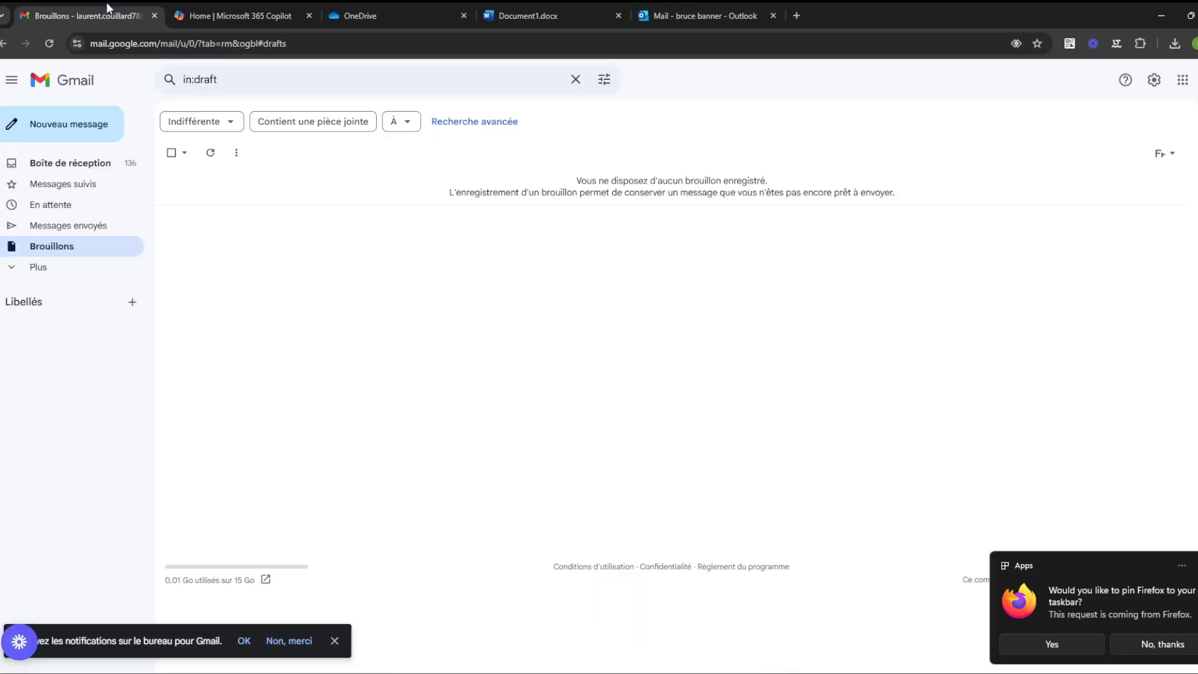
{"action": "left_click", "coordinate": [43, 163]}
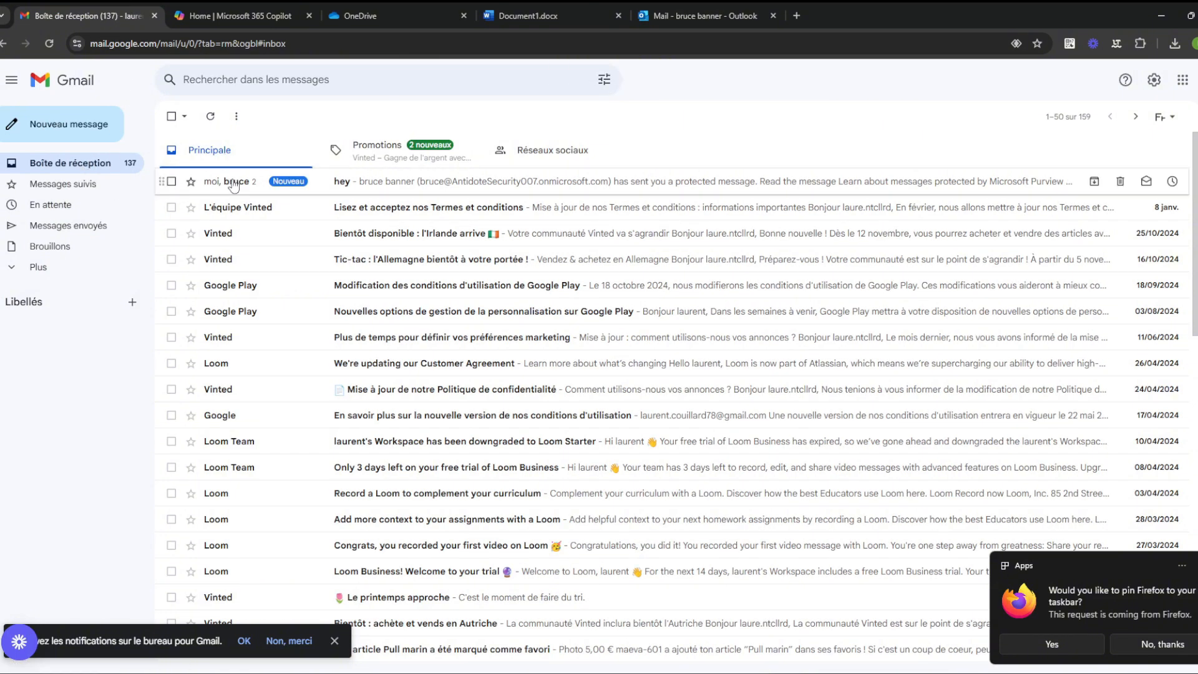
{"action": "left_click", "coordinate": [233, 183]}
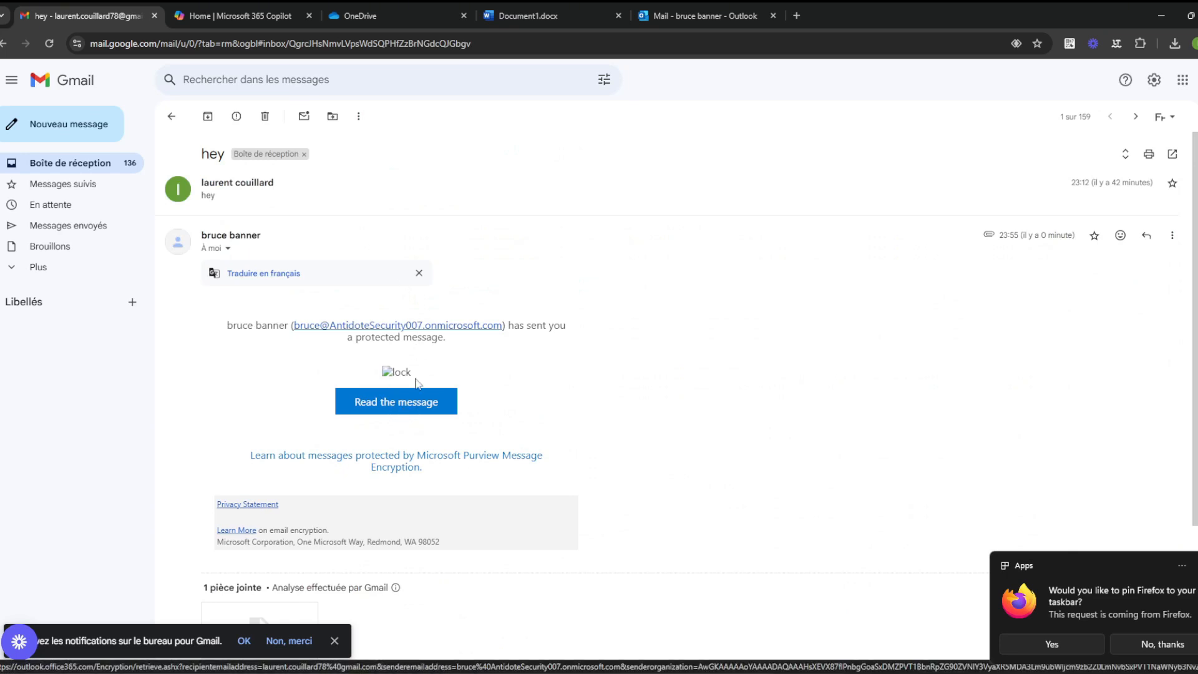
{"action": "left_click", "coordinate": [410, 401]}
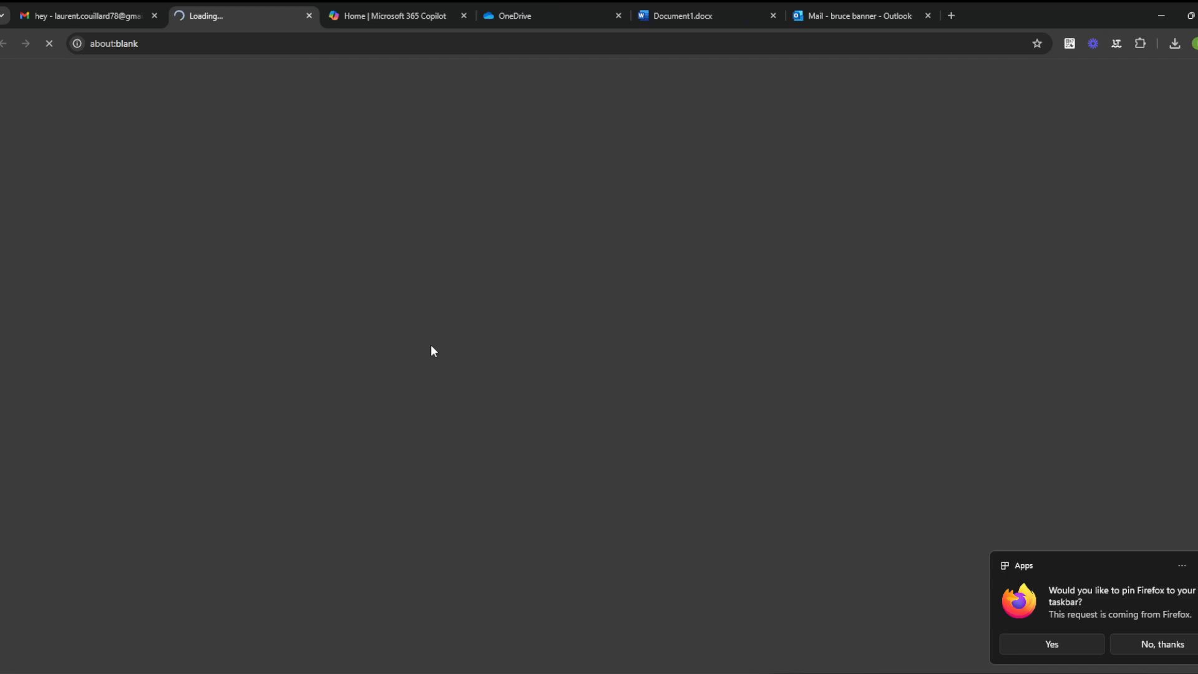
{"action": "left_click", "coordinate": [161, 9]}
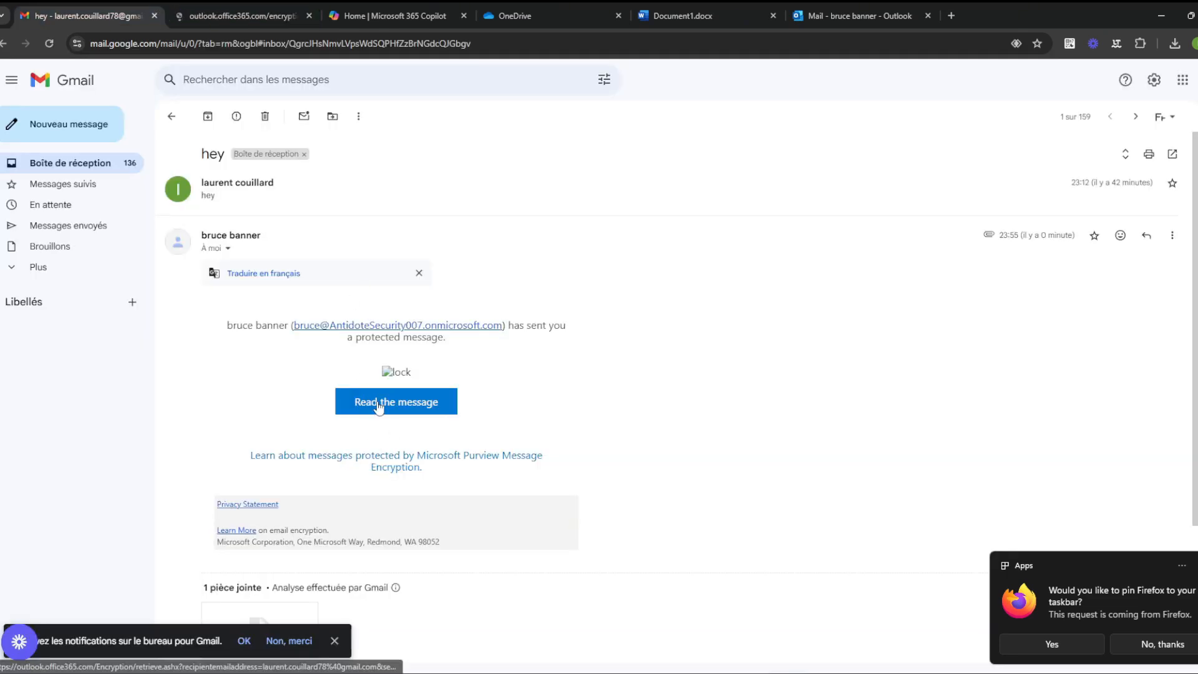
{"action": "scroll", "coordinate": [375, 440], "scroll_direction": "down", "scroll_amount": 3}
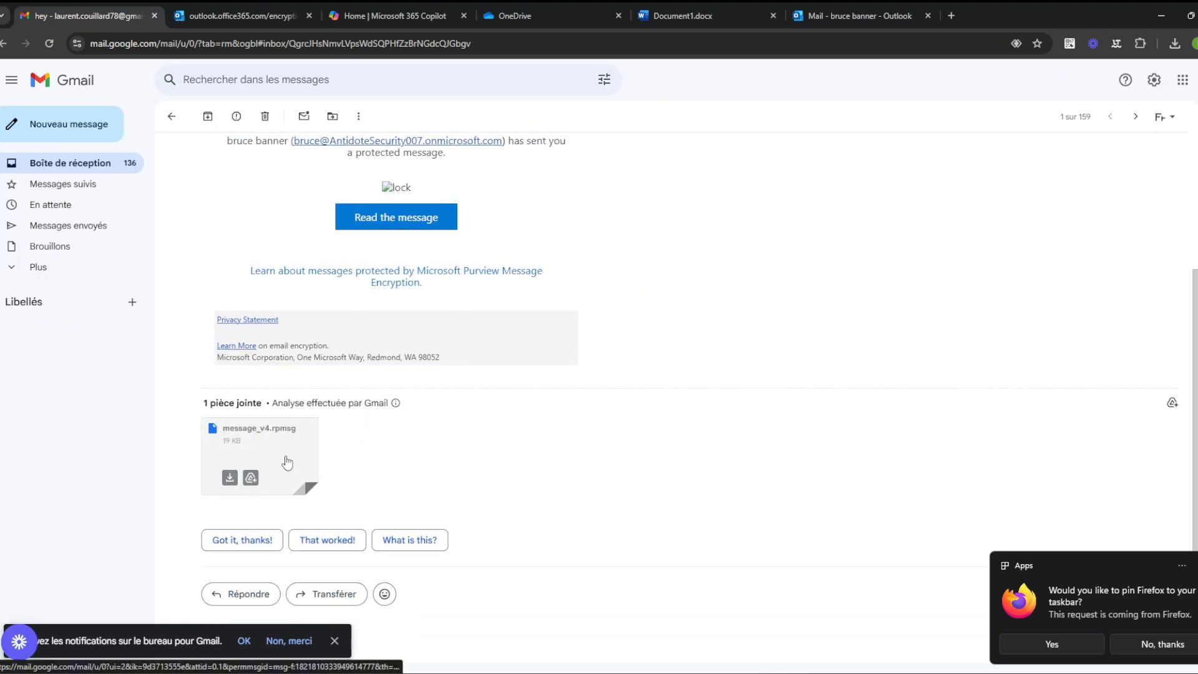
{"action": "left_click", "coordinate": [276, 452]}
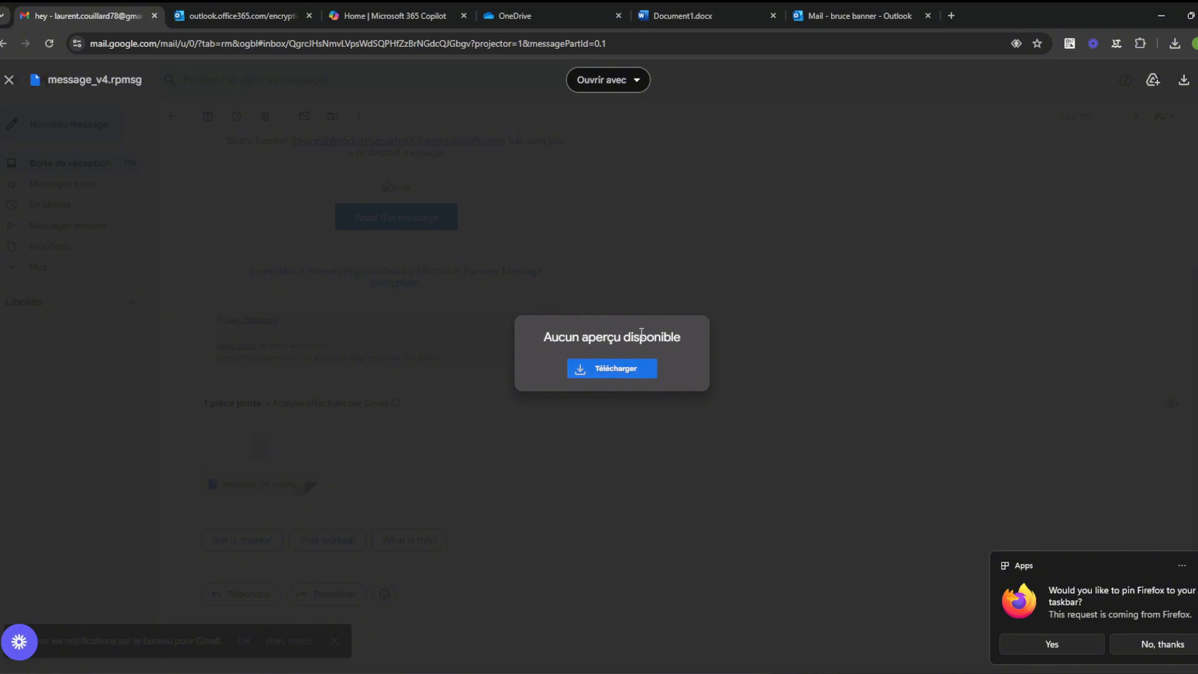
Step: Download message_v4.rpmsg and open it in Notepad, always using Notepad for .rpmsg files
{"action": "left_click", "coordinate": [631, 370]}
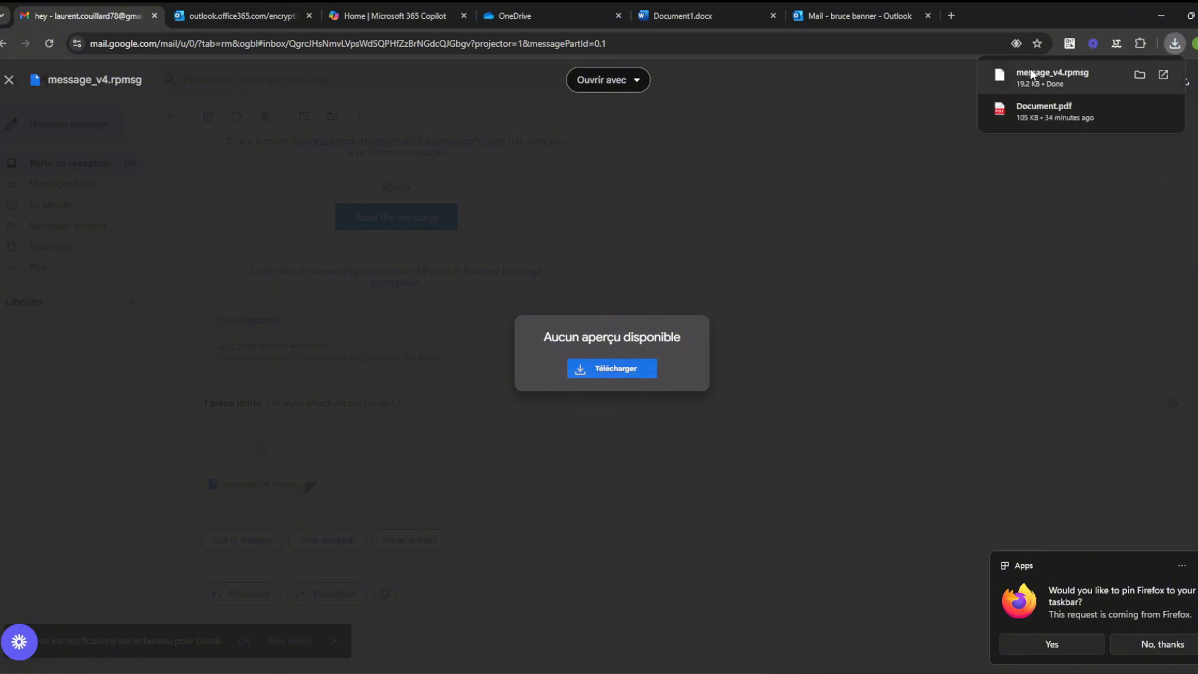
{"action": "left_click", "coordinate": [1035, 73]}
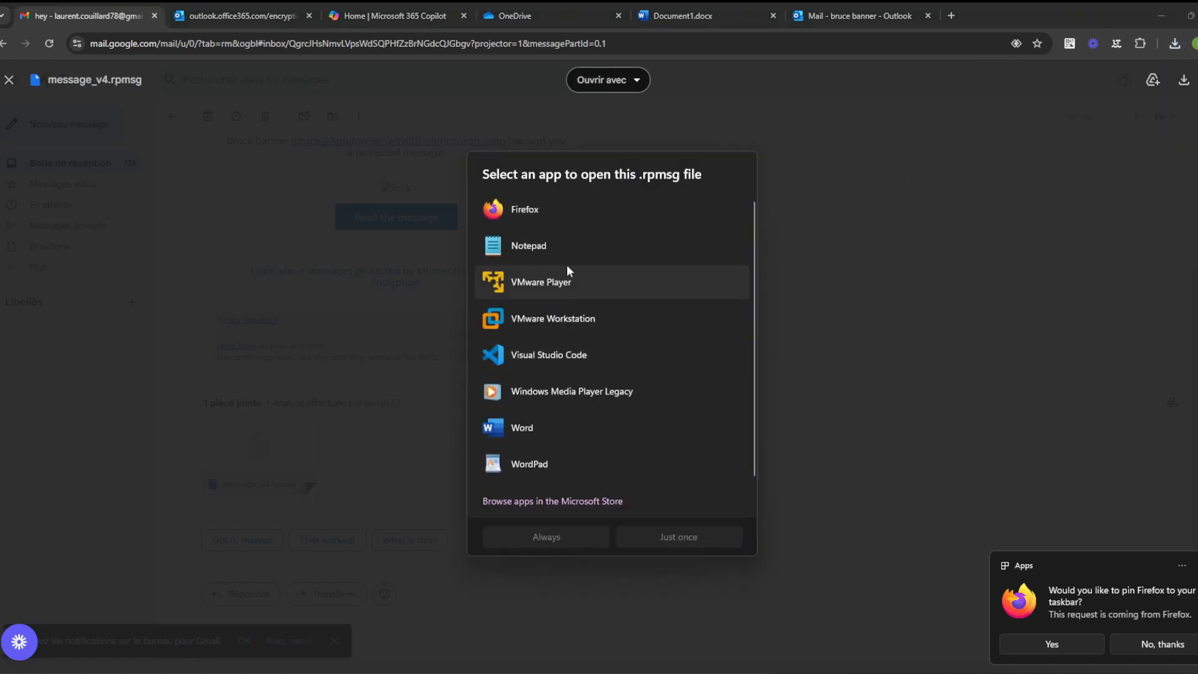
{"action": "left_click", "coordinate": [586, 249]}
{"action": "left_click", "coordinate": [558, 535]}
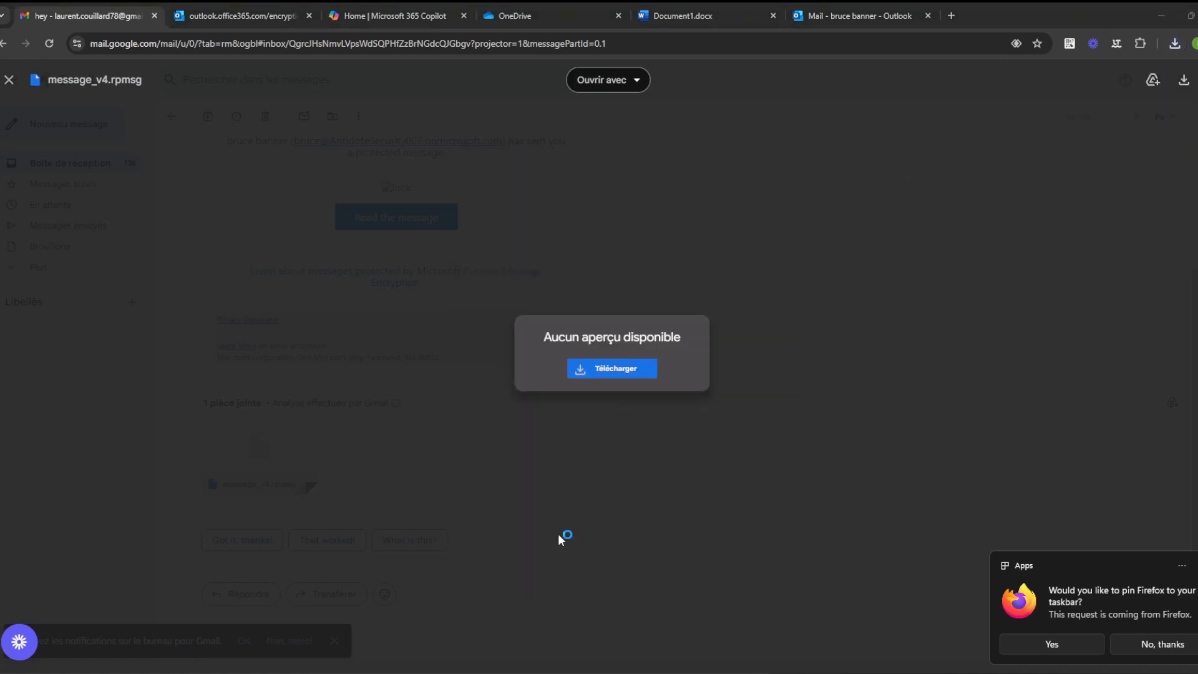
Step: Inspect the garbled Notepad text, minimize Notepad, and show the encryption portal sign-in page
{"action": "left_click_drag", "start_coordinate": [932, 407], "coordinate": [738, 49]}
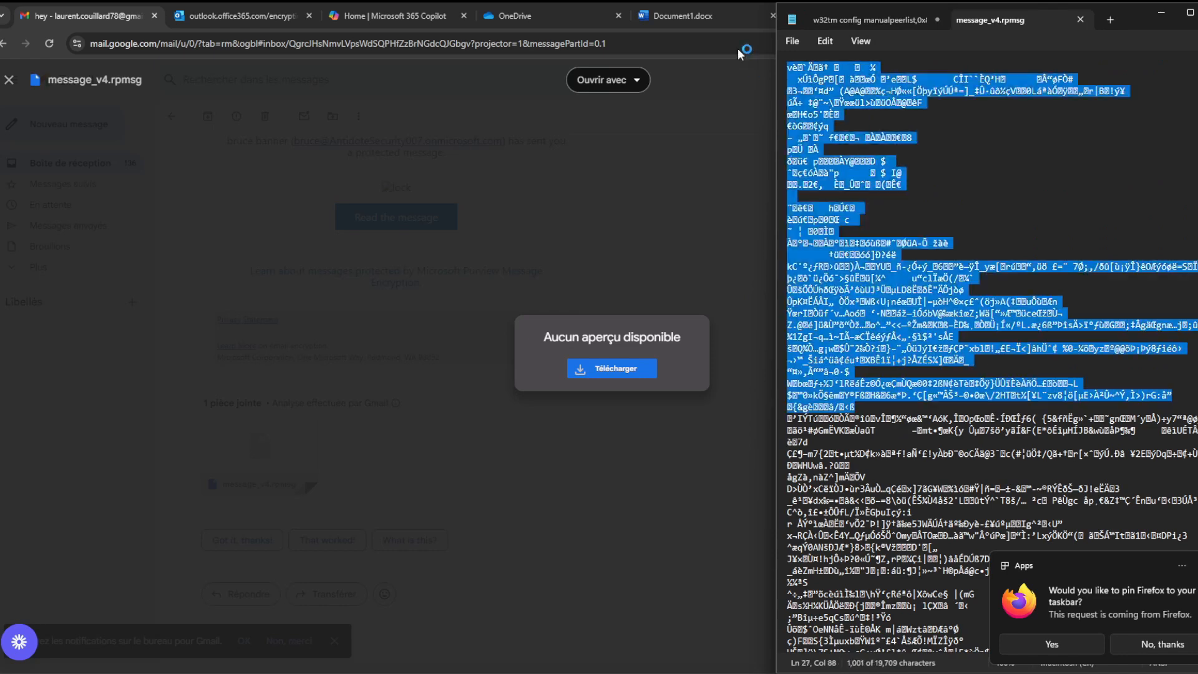
{"action": "left_click", "coordinate": [944, 302]}
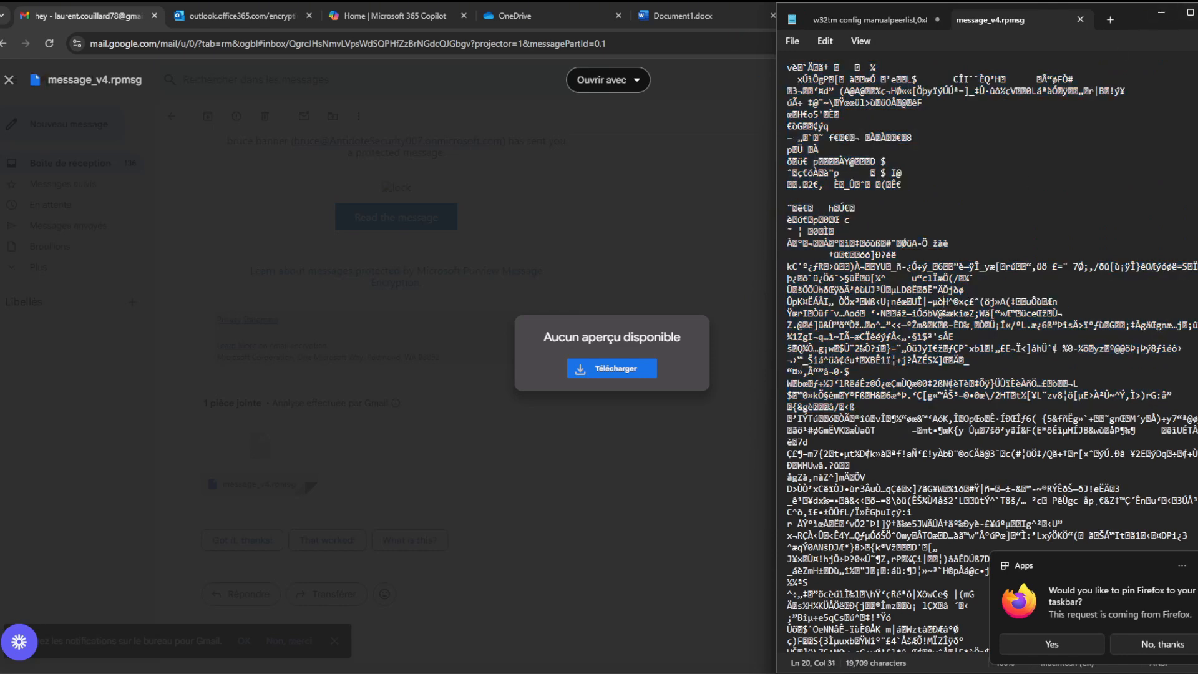
{"action": "left_click", "coordinate": [1161, 12]}
{"action": "left_click", "coordinate": [223, 4]}
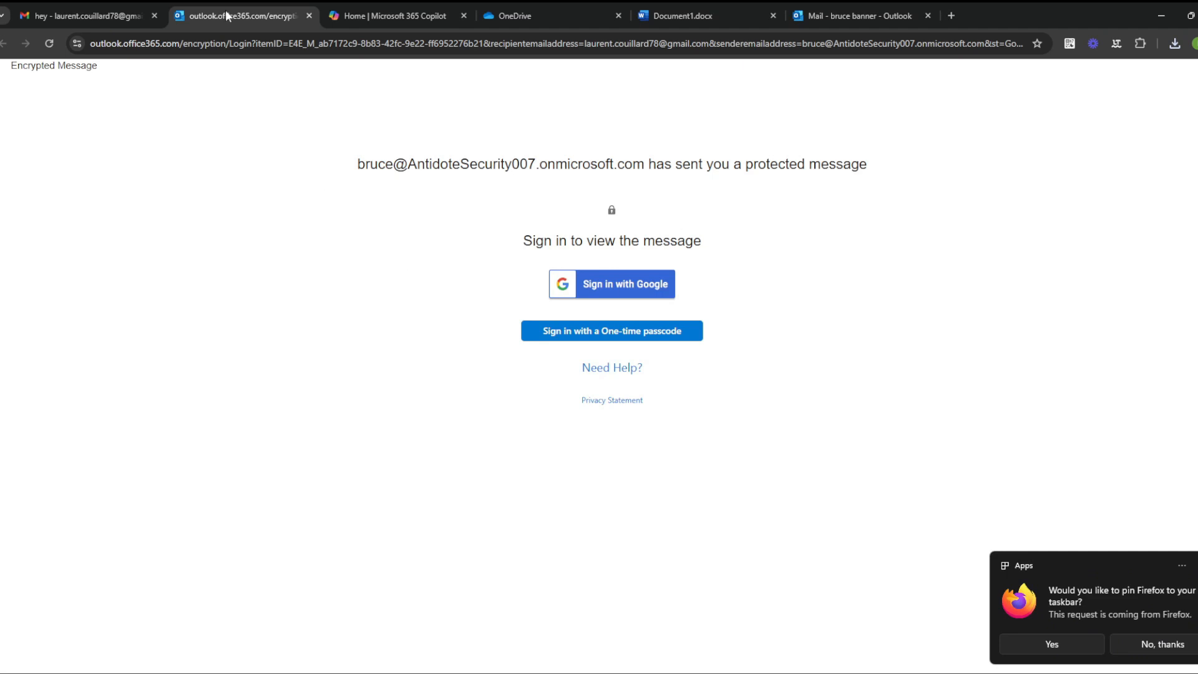
Step: Close Gmail's attachment preview, cycle through the OneDrive, Outlook and encryption tabs, and close the Document1.docx tab
{"action": "mouse_move", "coordinate": [115, 2]}
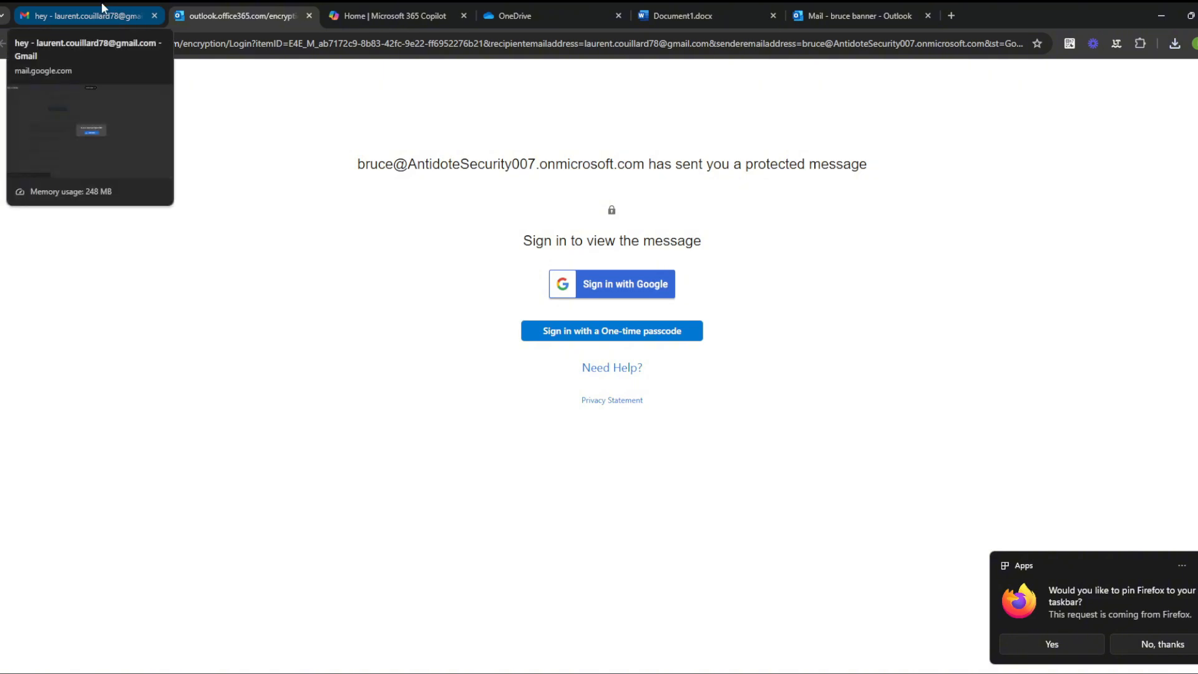
{"action": "left_click", "coordinate": [101, 3]}
{"action": "left_click", "coordinate": [714, 241]}
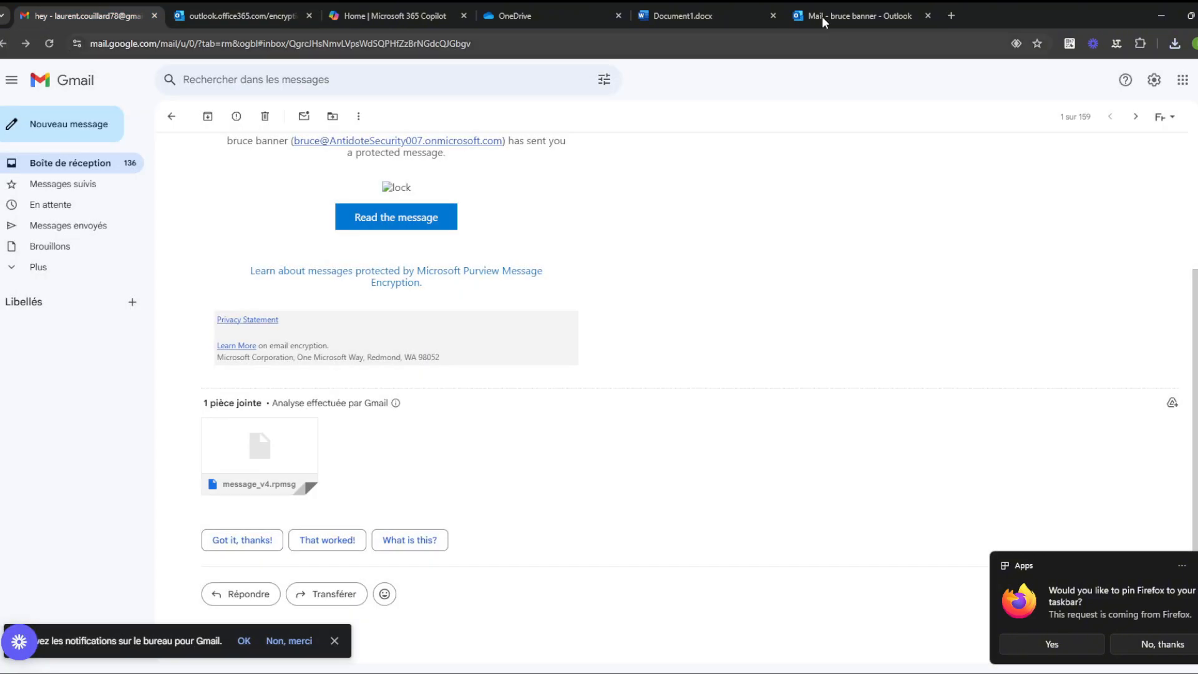
{"action": "left_click", "coordinate": [856, 3]}
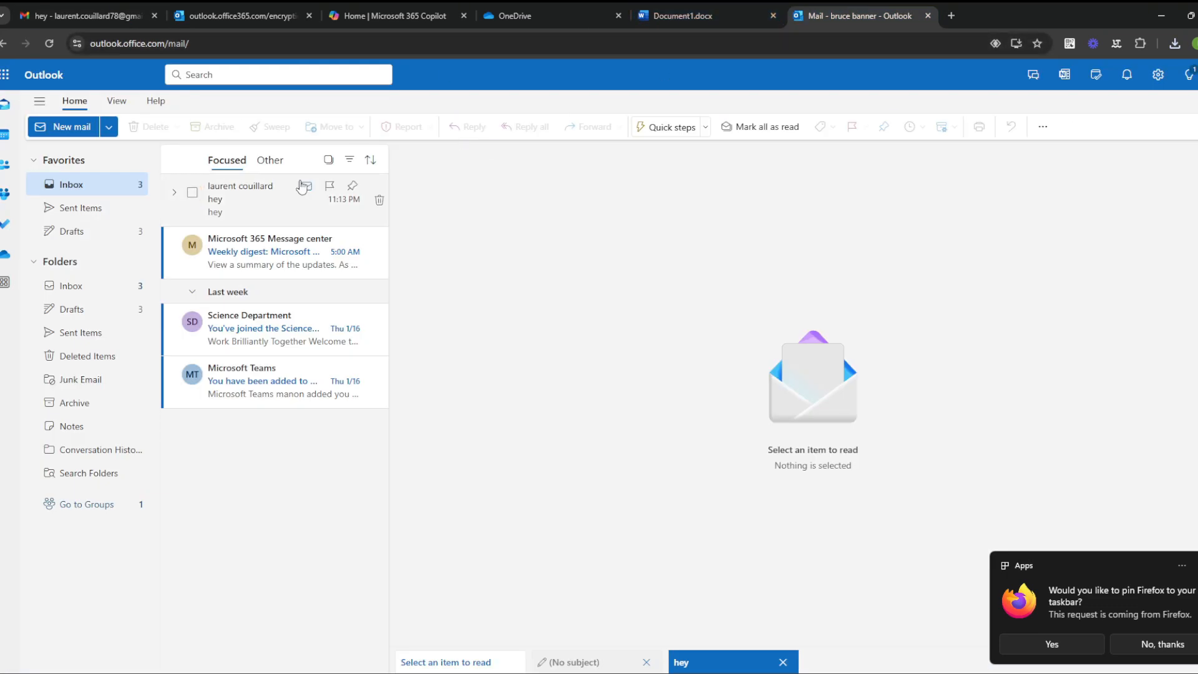
{"action": "left_click", "coordinate": [534, 3]}
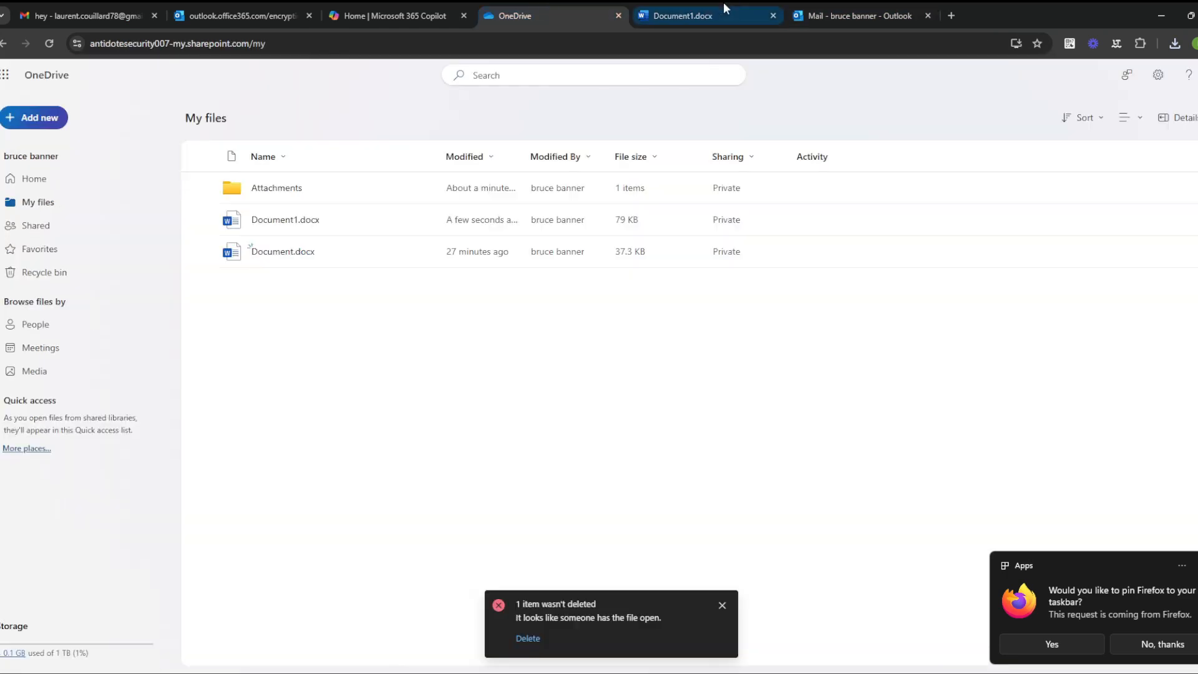
{"action": "left_click", "coordinate": [724, 4]}
{"action": "left_click", "coordinate": [187, 7]}
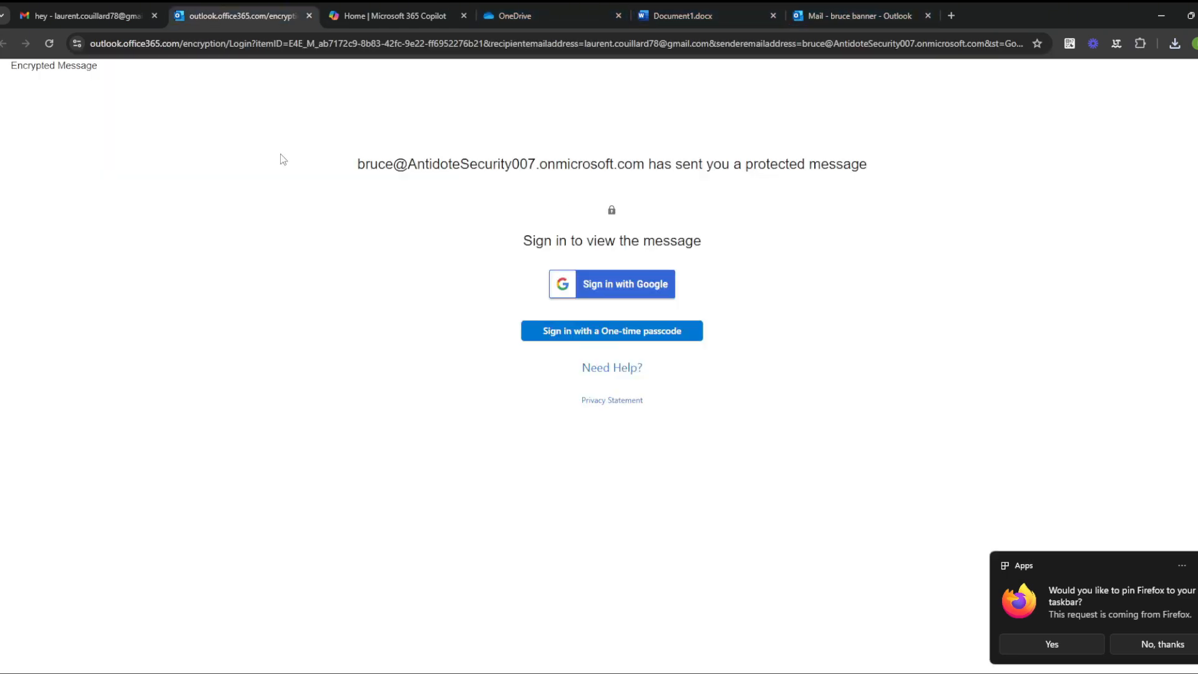
{"action": "left_click", "coordinate": [805, 14]}
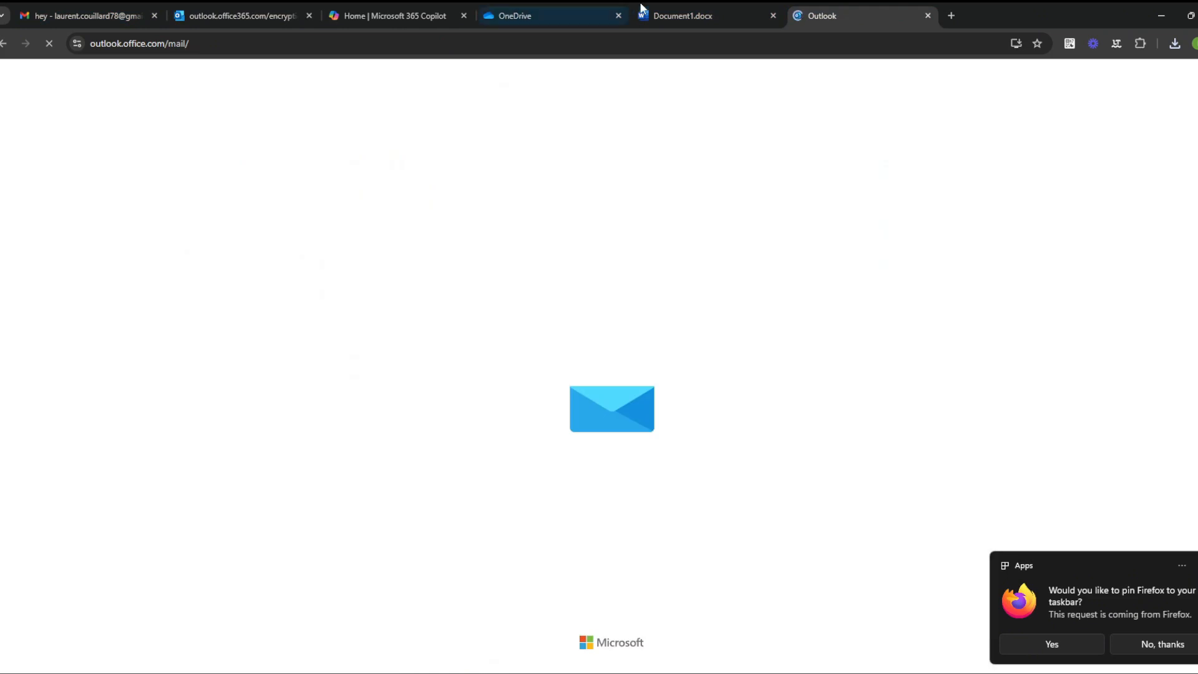
{"action": "left_click", "coordinate": [686, 14]}
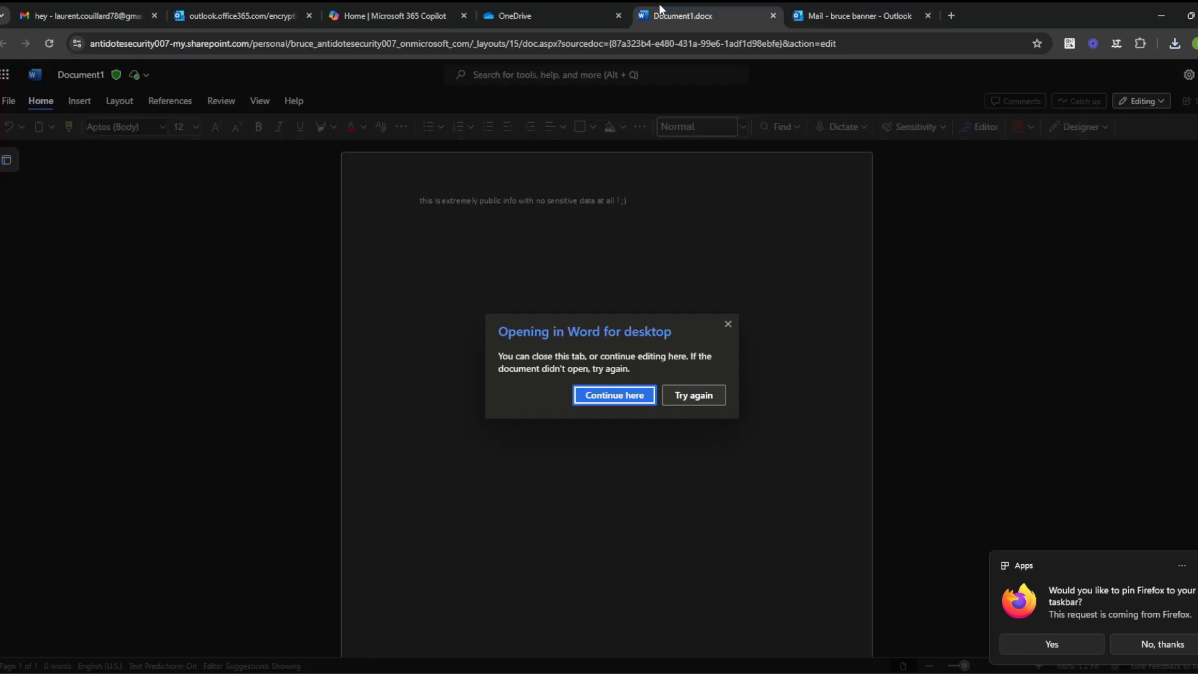
{"action": "left_click", "coordinate": [773, 15]}
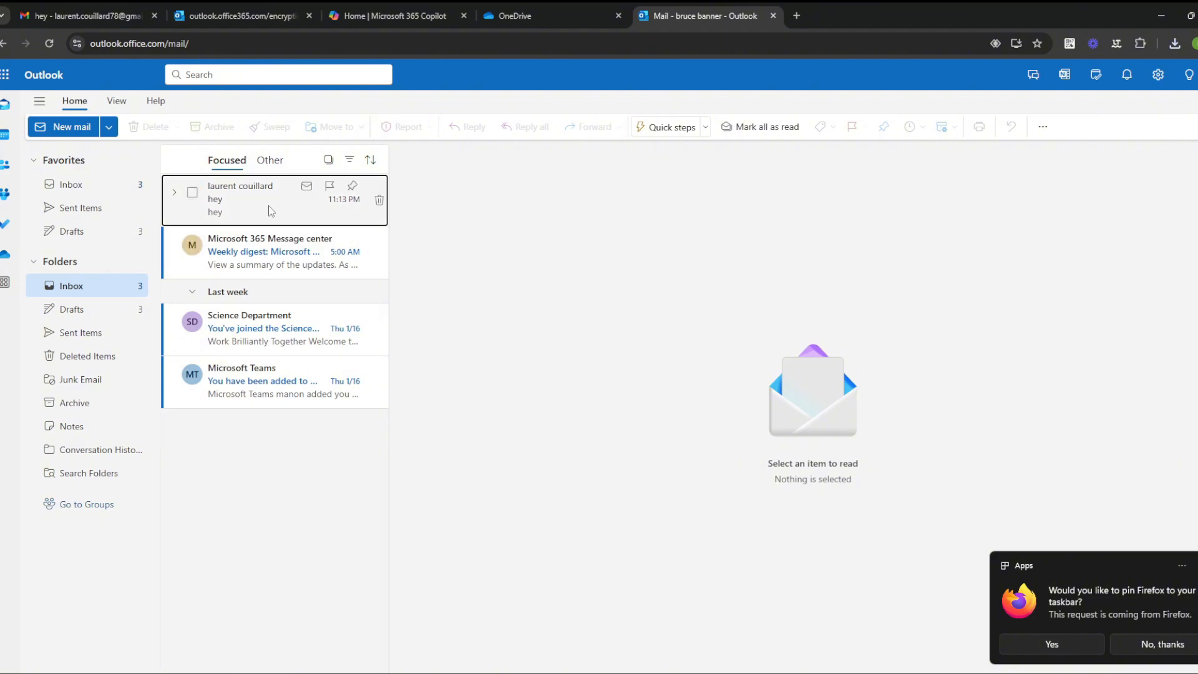
Step: Open the 'hey' conversation with highly.pdf and view then close the sender's contact card
{"action": "left_click", "coordinate": [72, 184]}
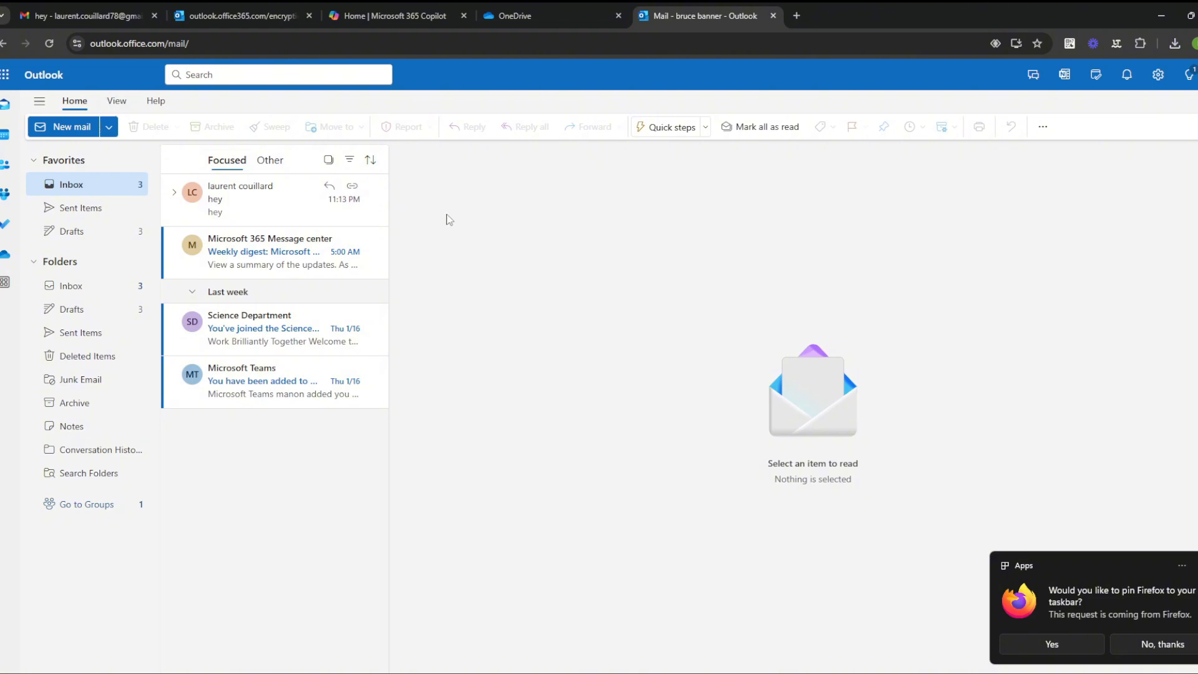
{"action": "left_click", "coordinate": [71, 127]}
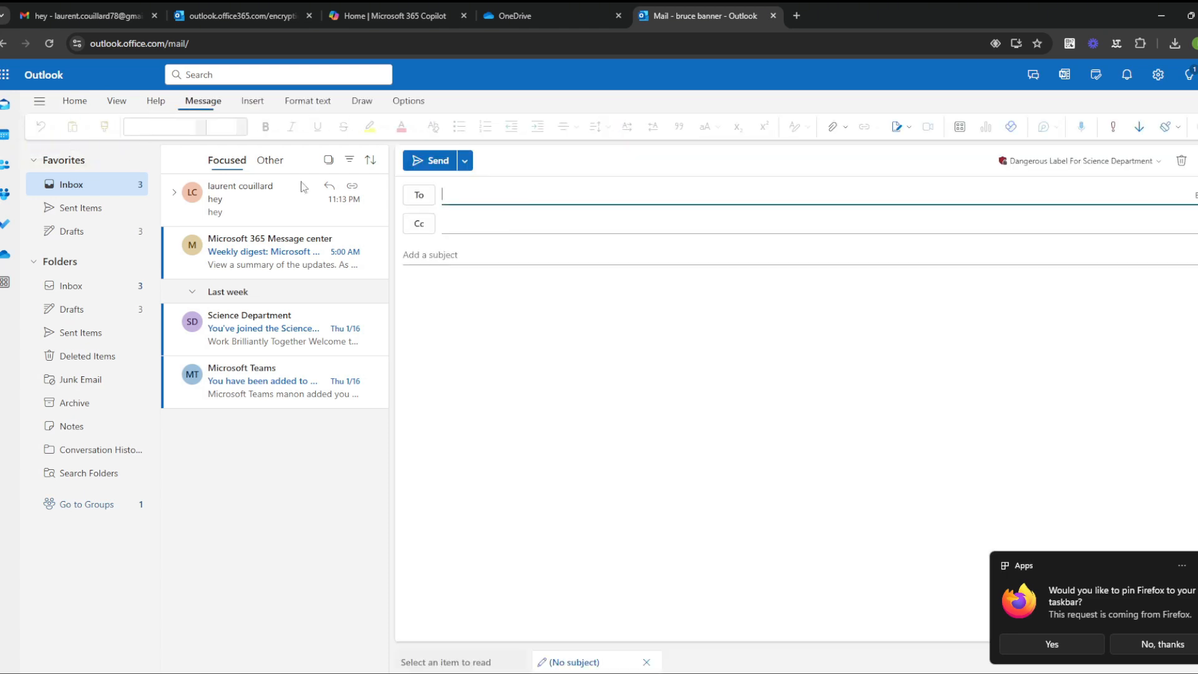
{"action": "left_click", "coordinate": [289, 204]}
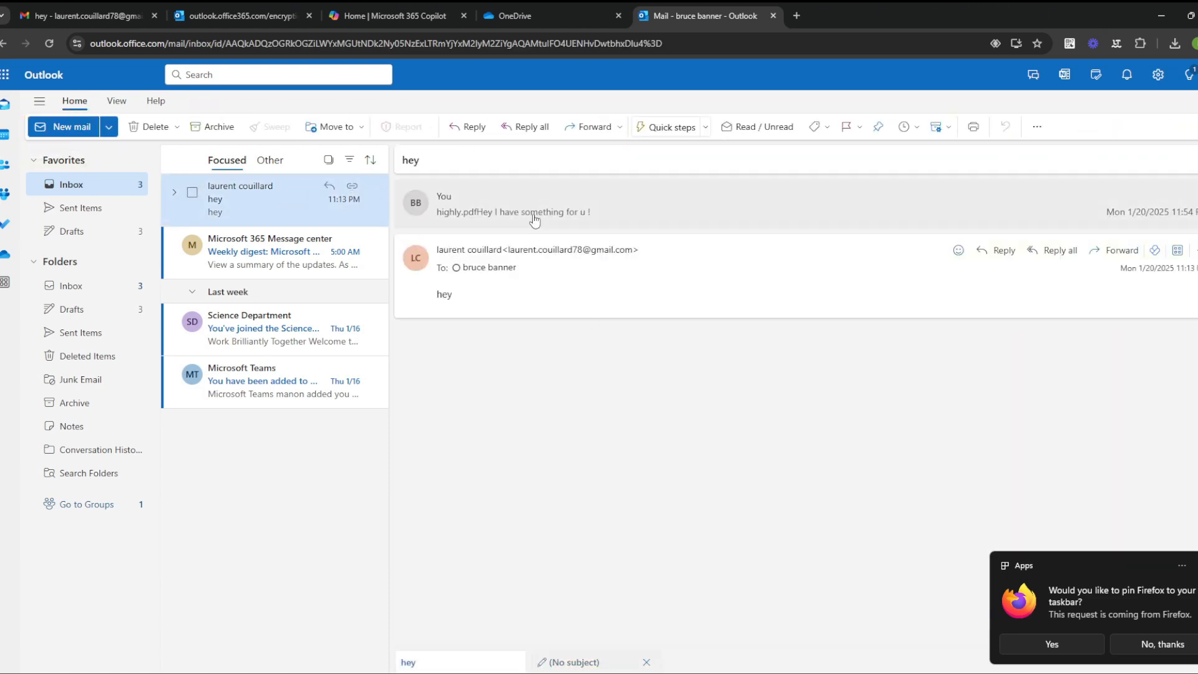
{"action": "left_click", "coordinate": [546, 216]}
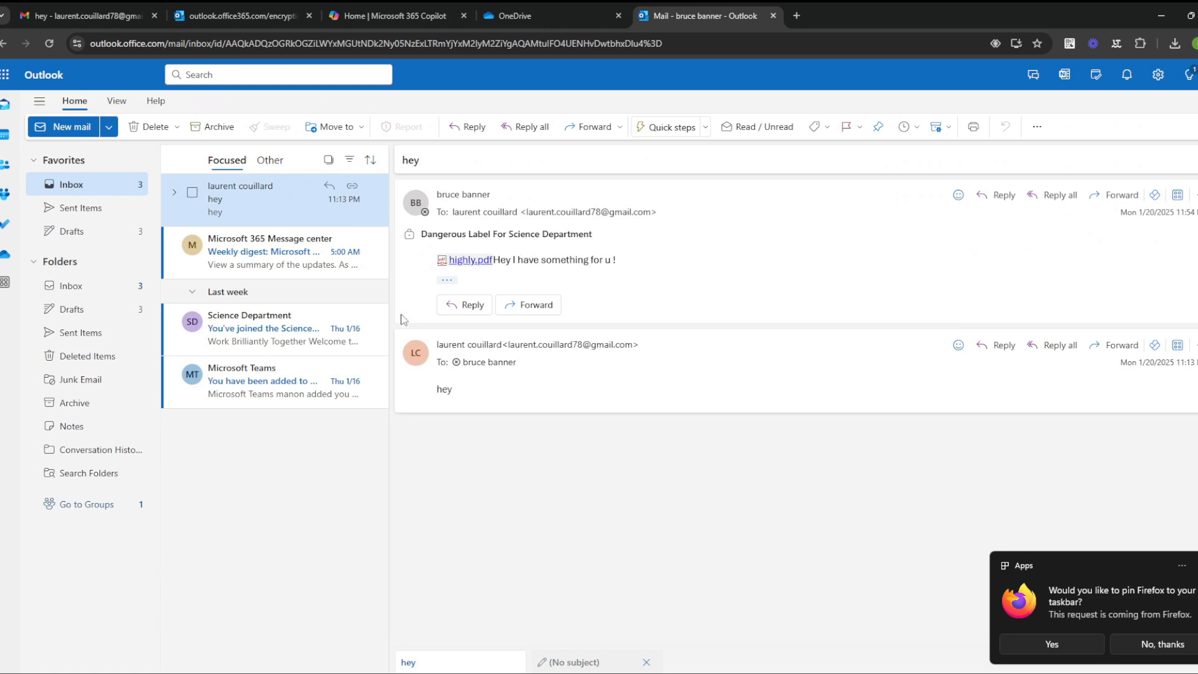
{"action": "left_click_drag", "start_coordinate": [632, 346], "coordinate": [511, 353]}
{"action": "key", "text": "ctrl+c"}
{"action": "left_click", "coordinate": [510, 351]}
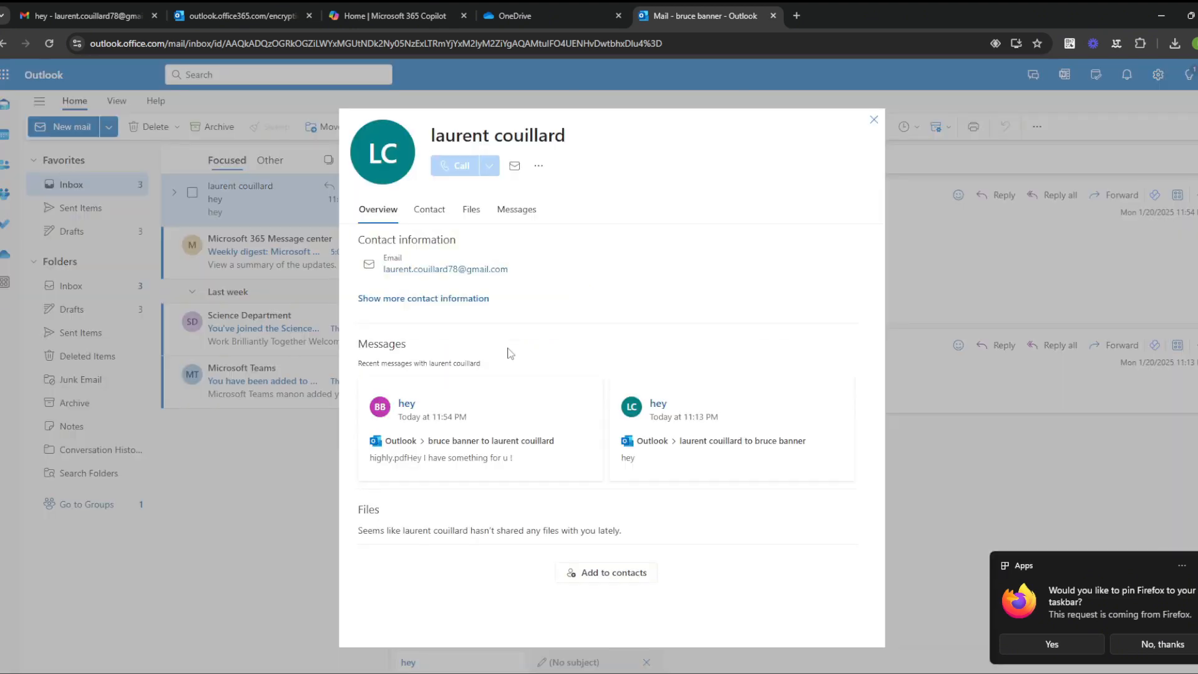
{"action": "left_click", "coordinate": [873, 119]}
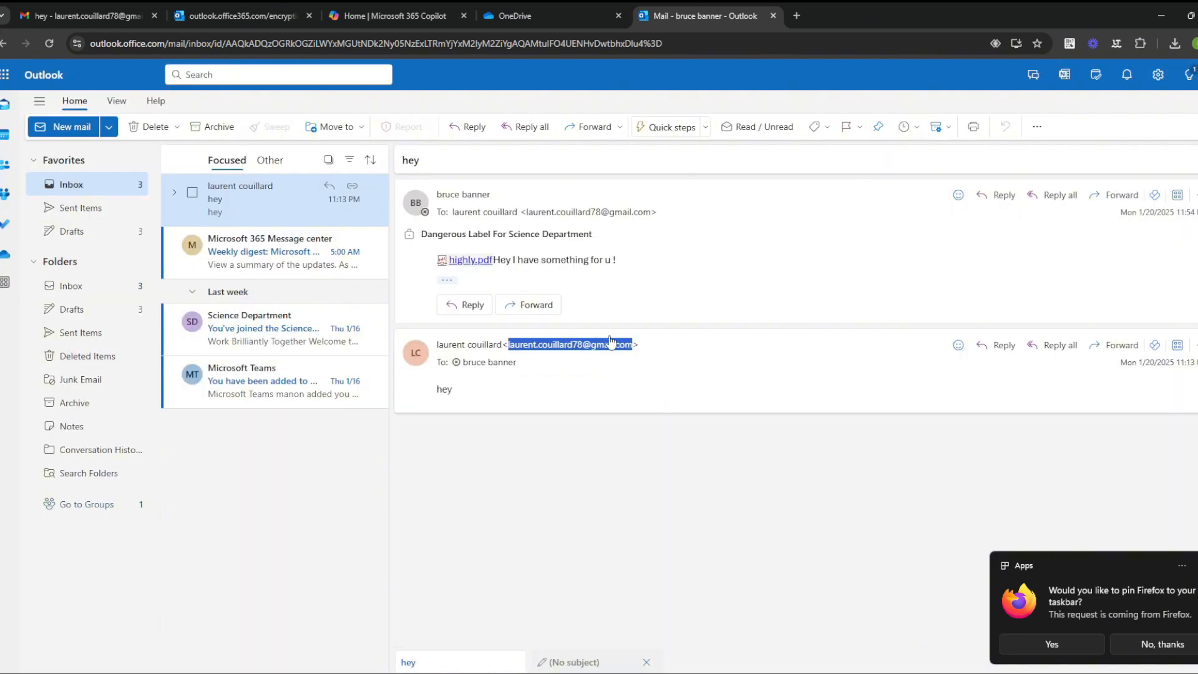
{"action": "mouse_move", "coordinate": [590, 347]}
Step: Start a new mail with the sender's Gmail address as the To recipient
{"action": "left_click", "coordinate": [78, 127]}
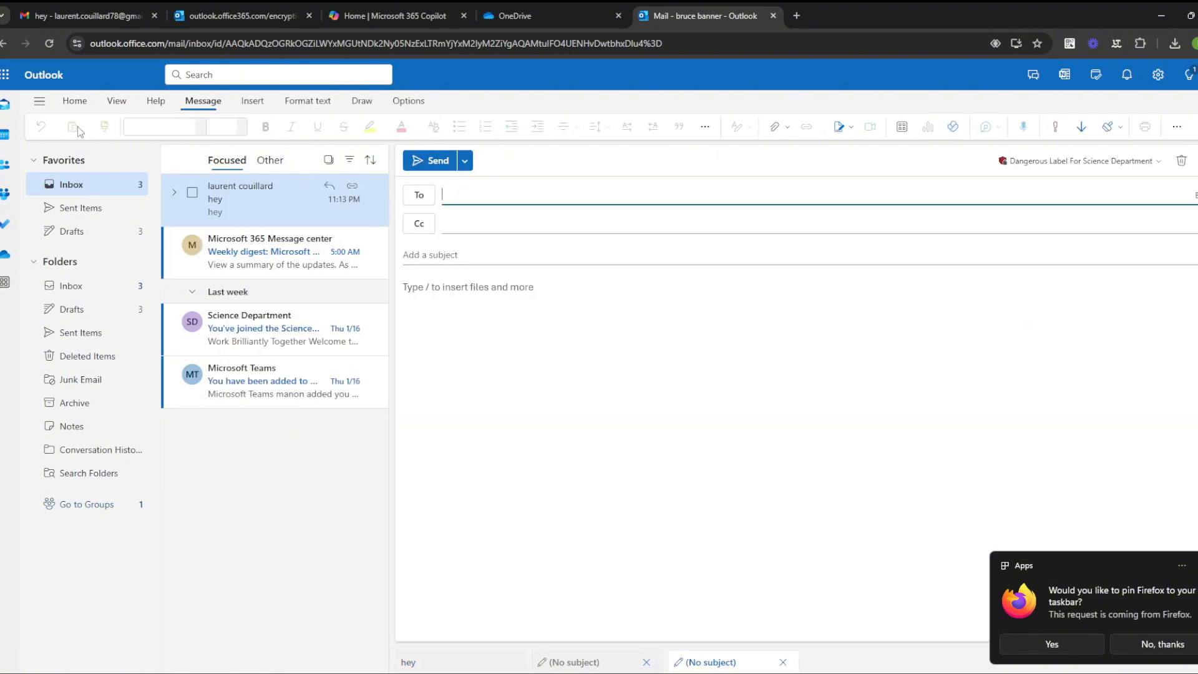
{"action": "left_click", "coordinate": [491, 189]}
{"action": "key", "text": "ctrl+v"}
{"action": "left_click", "coordinate": [474, 256]}
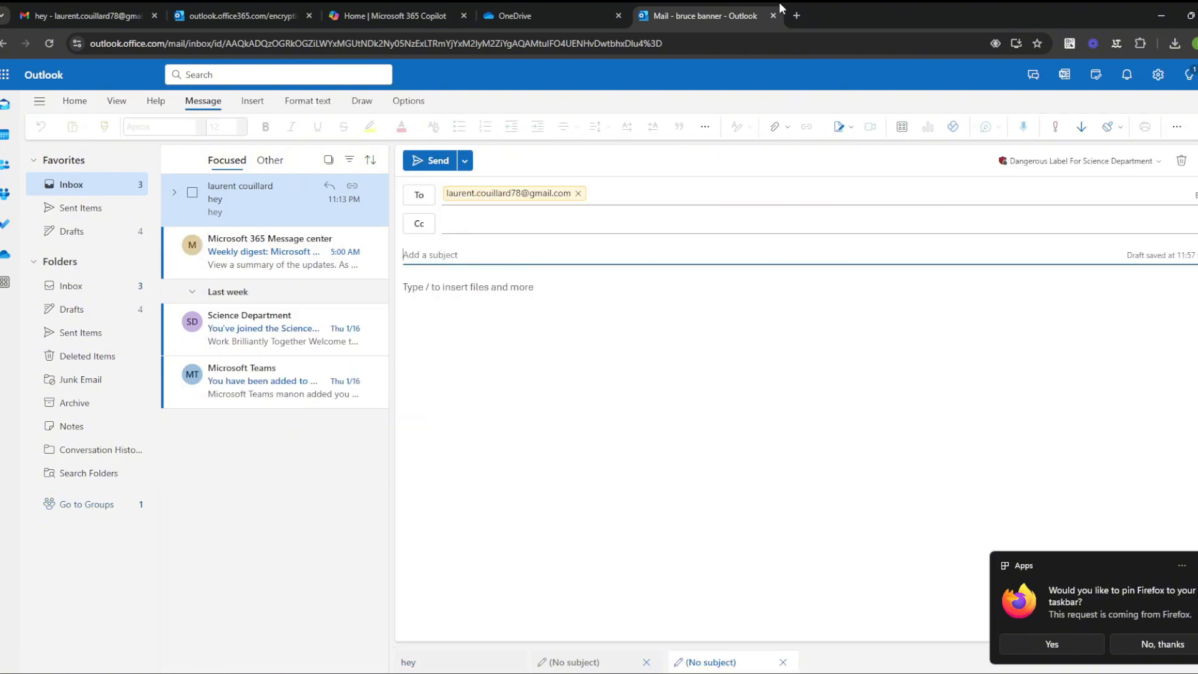
{"action": "left_click", "coordinate": [796, 15]}
Step: Search Google for 'numero de securité social example'
{"action": "type", "text": "social"}
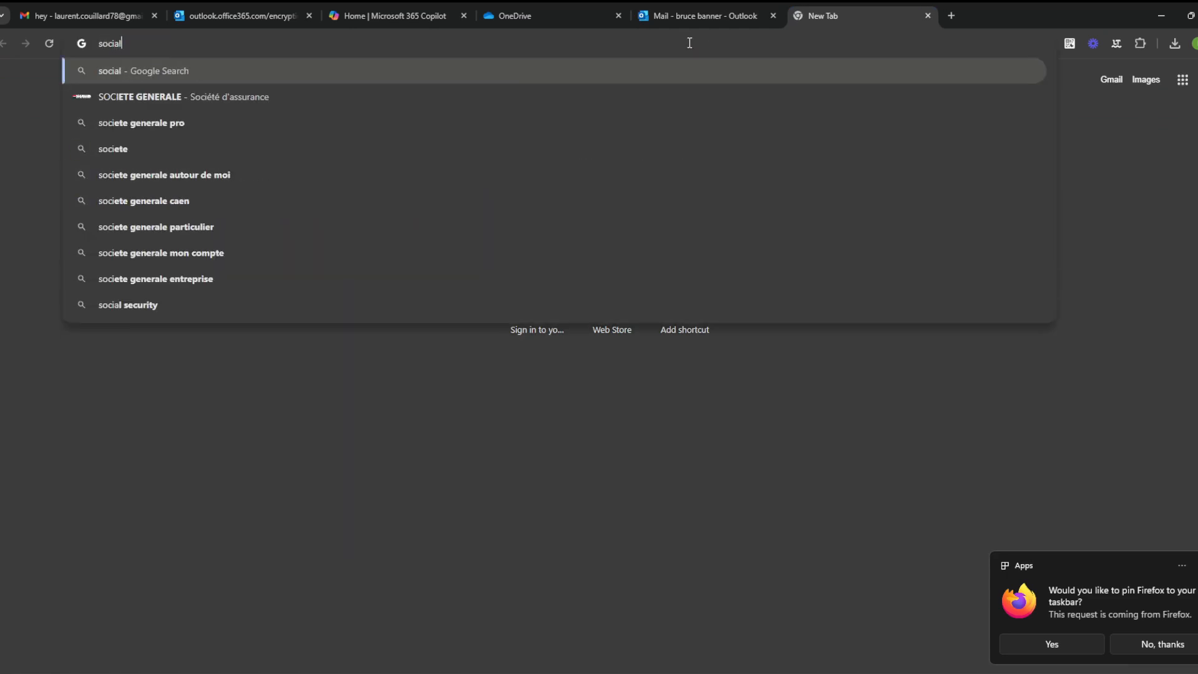
{"action": "type", "text": " security"}
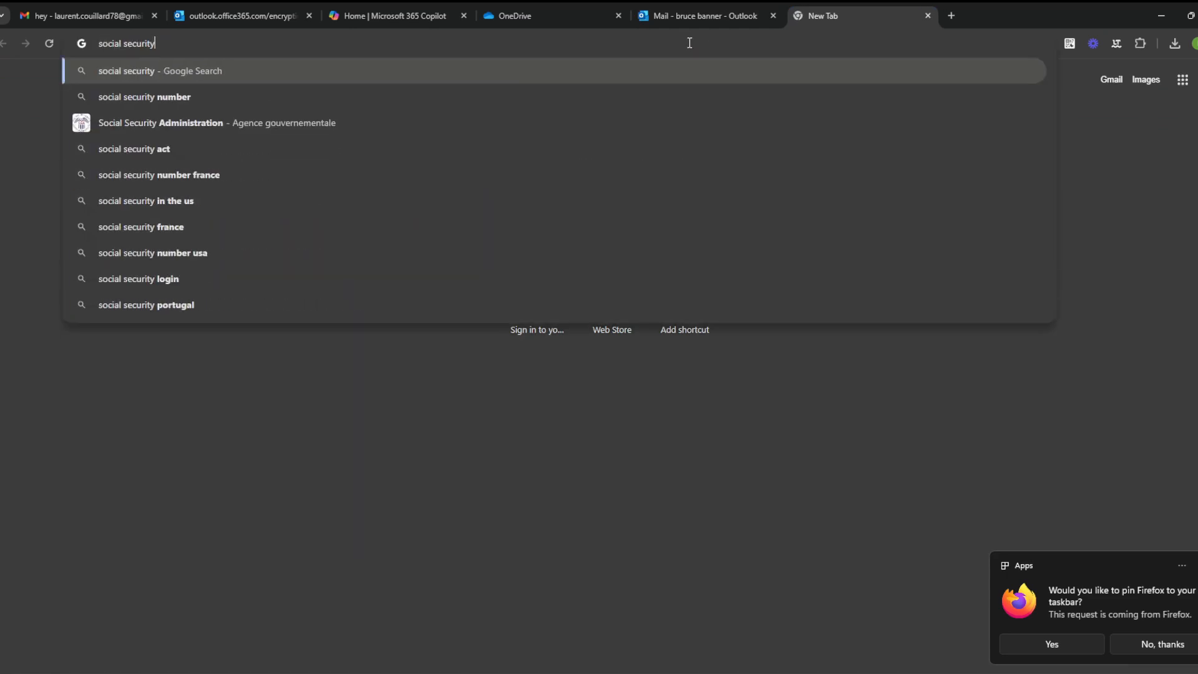
{"action": "type", "text": " number f"}
{"action": "key", "text": "BackSpace"}
{"action": "key", "text": "BackSpace"}
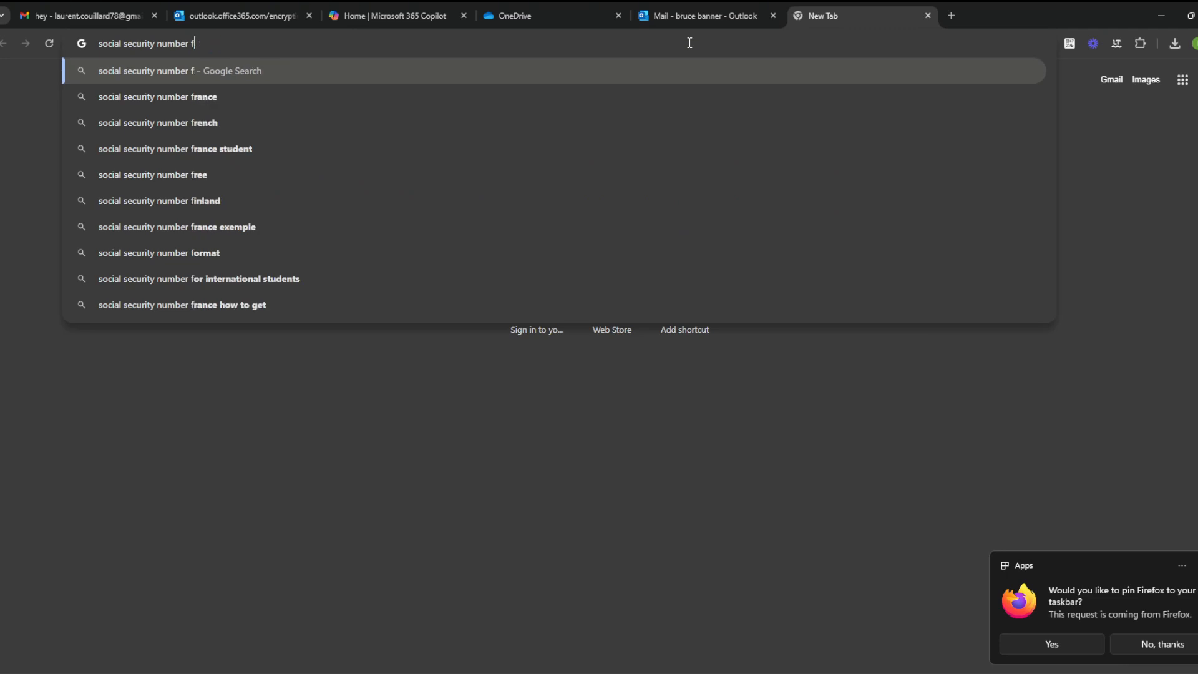
{"action": "key", "text": "BackSpace"}
{"action": "key", "text": "BackSpace"}
{"action": "key", "text": "BackSpace"}
{"action": "key", "text": "BackSpace"}
{"action": "key", "text": "BackSpace"}
{"action": "key", "text": "BackSpace"}
{"action": "key", "text": "BackSpace"}
{"action": "key", "text": "BackSpace"}
{"action": "key", "text": "BackSpace"}
{"action": "key", "text": "BackSpace"}
{"action": "key", "text": "BackSpace"}
{"action": "key", "text": "BackSpace"}
{"action": "key", "text": "BackSpace"}
{"action": "key", "text": "BackSpace"}
{"action": "key", "text": "BackSpace"}
{"action": "key", "text": "BackSpace"}
{"action": "key", "text": "BackSpace"}
{"action": "key", "text": "BackSpace"}
{"action": "key", "text": "BackSpace"}
{"action": "key", "text": "BackSpace"}
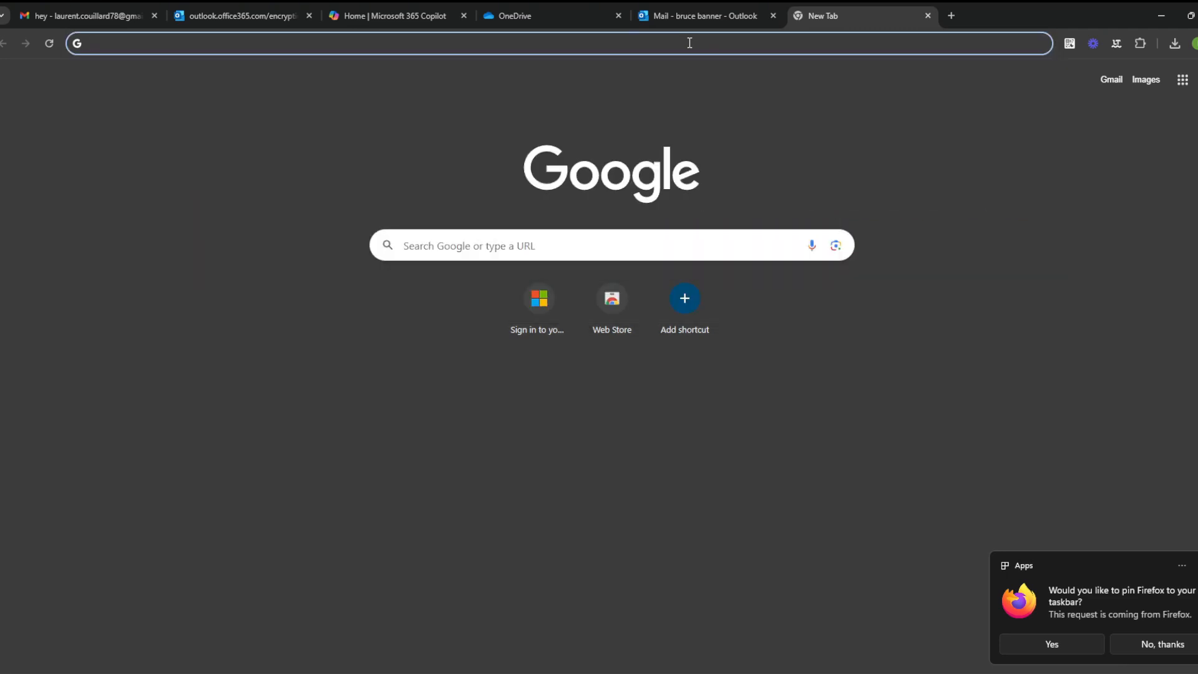
{"action": "type", "text": "numero de "}
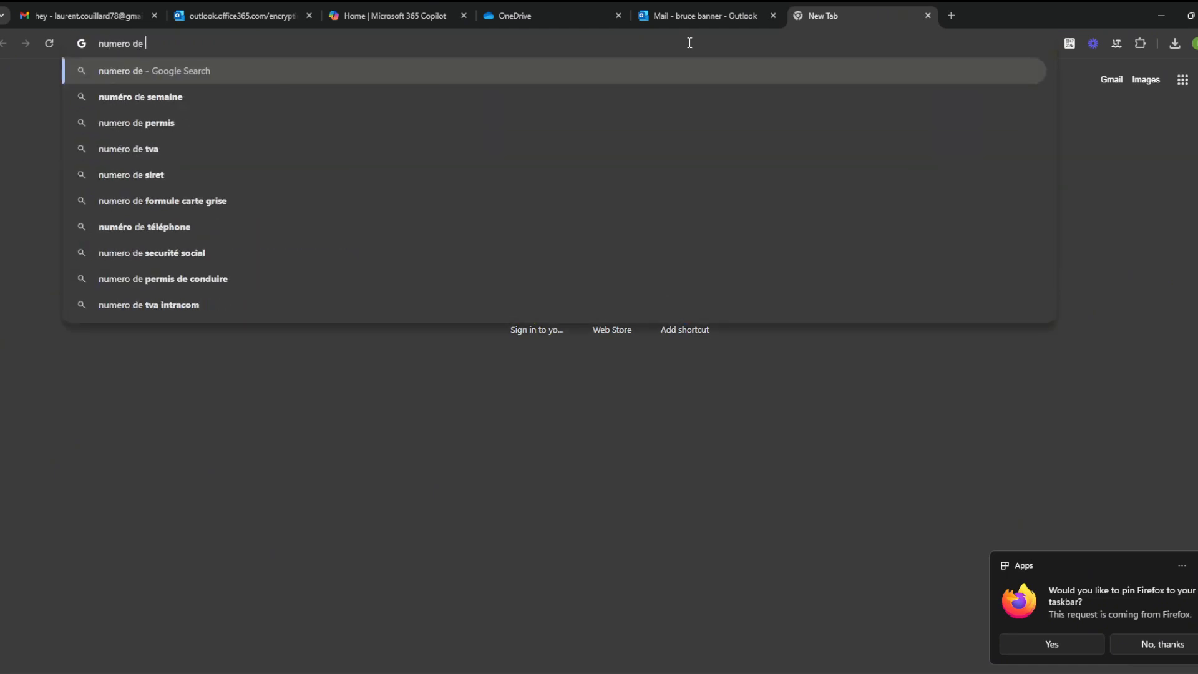
{"action": "type", "text": "securit"}
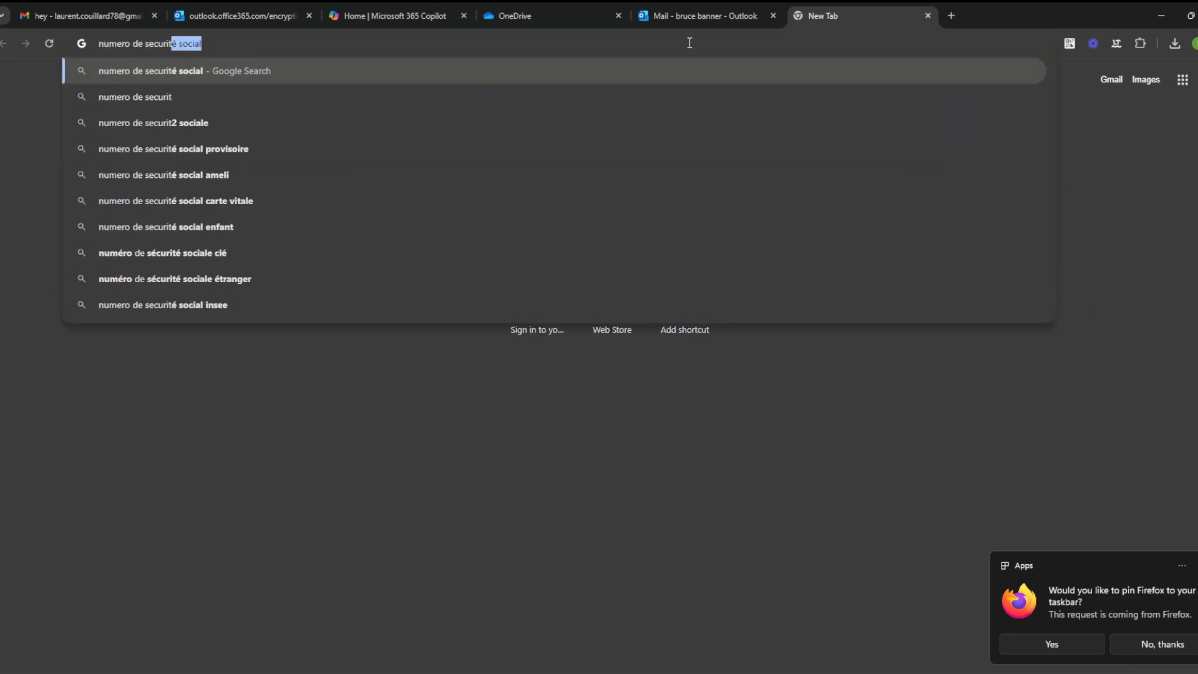
{"action": "key", "text": "Return"}
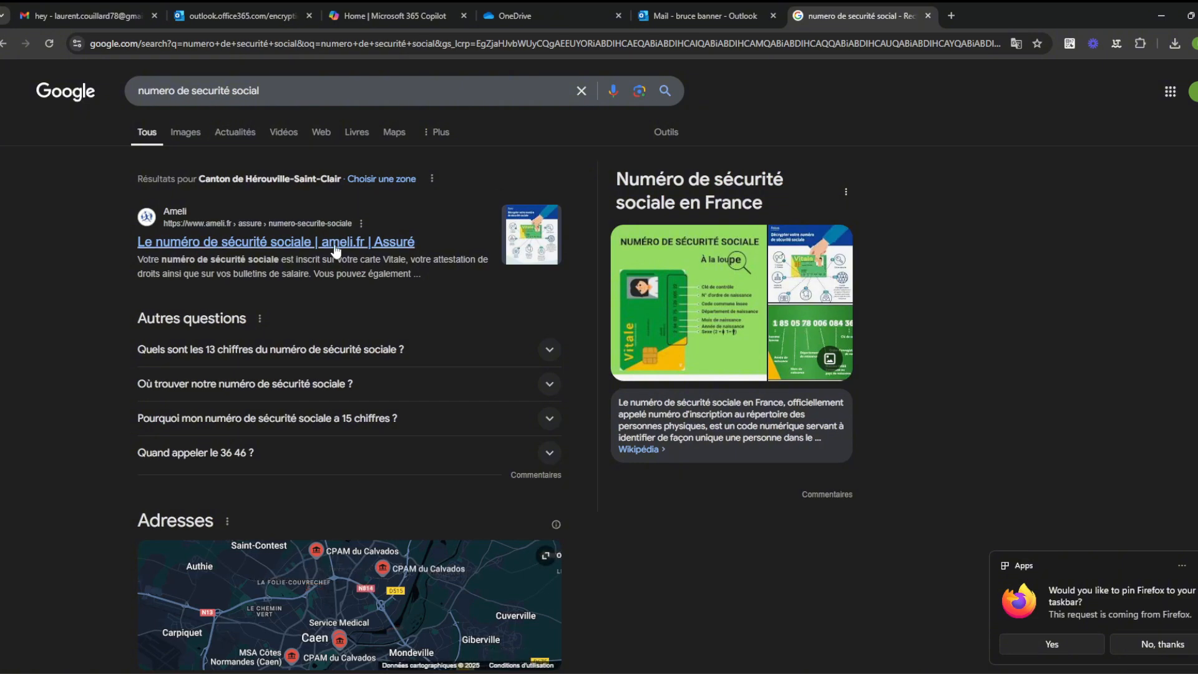
{"action": "left_click", "coordinate": [319, 88]}
{"action": "type", "text": "exam"}
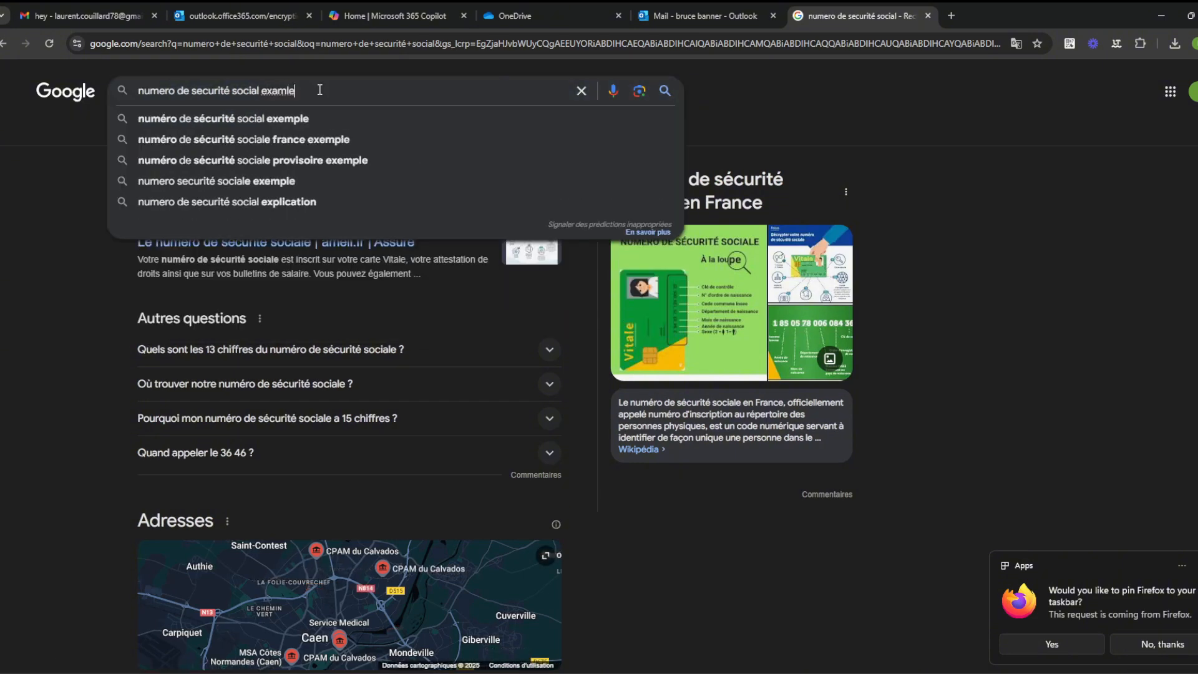
{"action": "type", "text": "ple"}
{"action": "key", "text": "Return"}
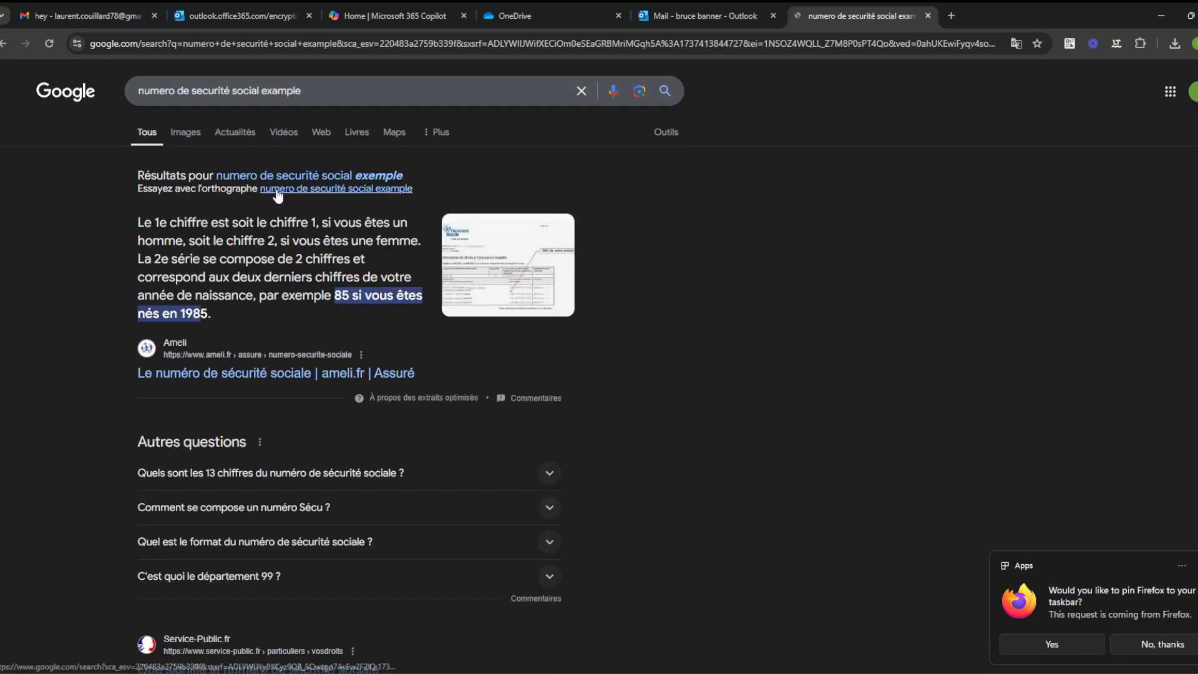
Step: Browse the Images results for a specimen Vitale card, then return to the Outlook draft
{"action": "scroll", "coordinate": [249, 373], "scroll_direction": "down", "scroll_amount": 1}
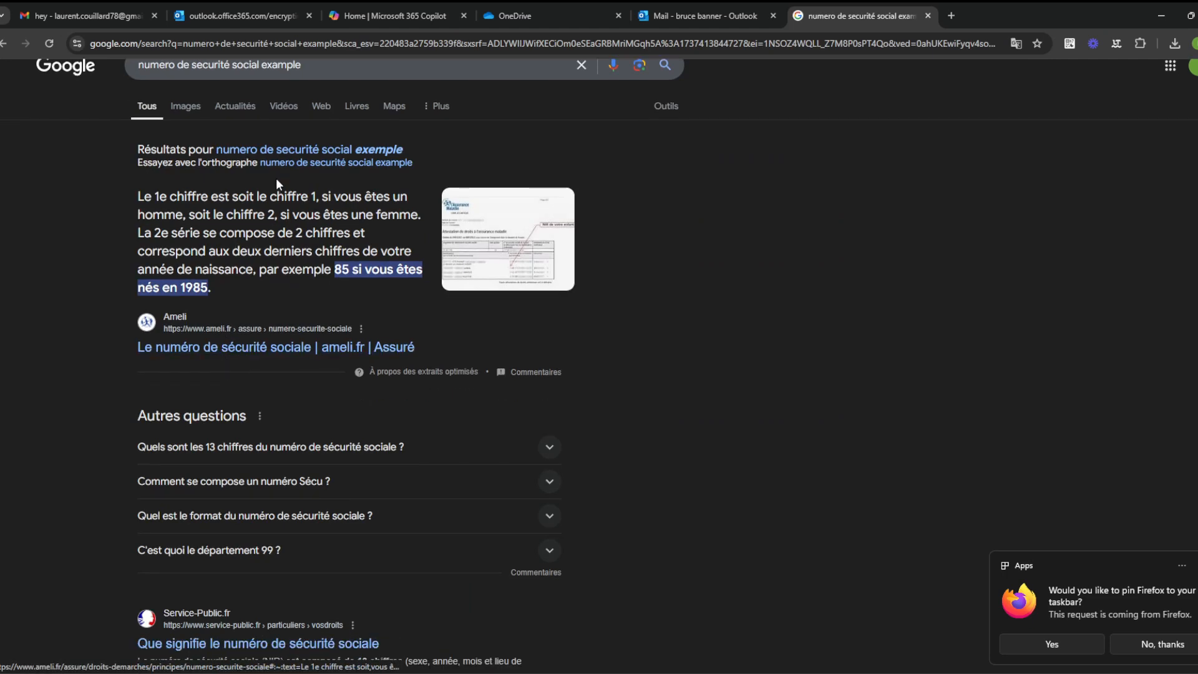
{"action": "left_click", "coordinate": [193, 111]}
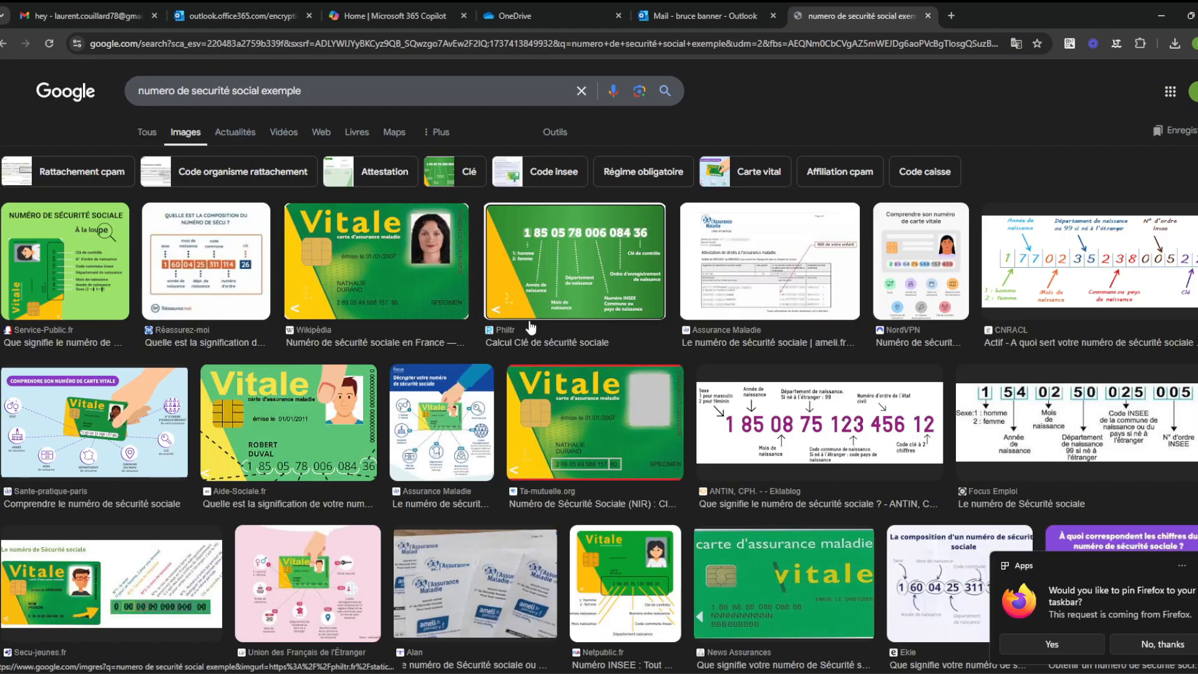
{"action": "scroll", "coordinate": [447, 317], "scroll_direction": "up", "scroll_amount": 5}
{"action": "scroll", "coordinate": [446, 317], "scroll_direction": "left", "scroll_amount": 1}
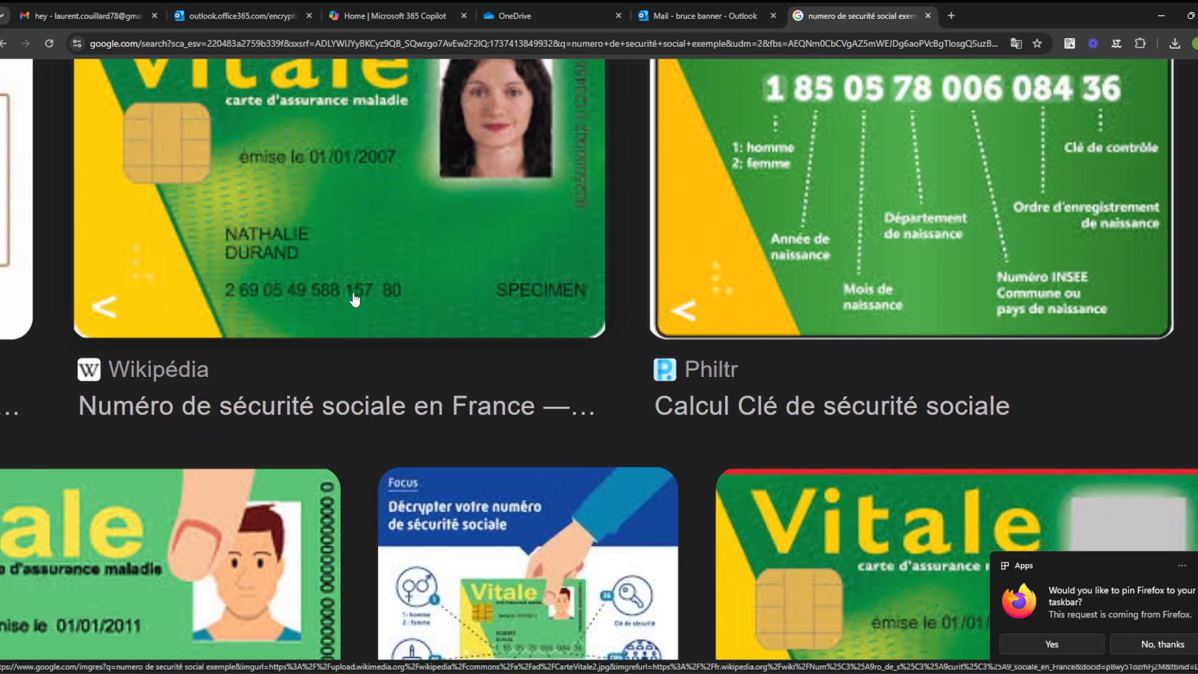
{"action": "scroll", "coordinate": [355, 299], "scroll_direction": "up", "scroll_amount": 1}
{"action": "scroll", "coordinate": [245, 302], "scroll_direction": "up", "scroll_amount": 1}
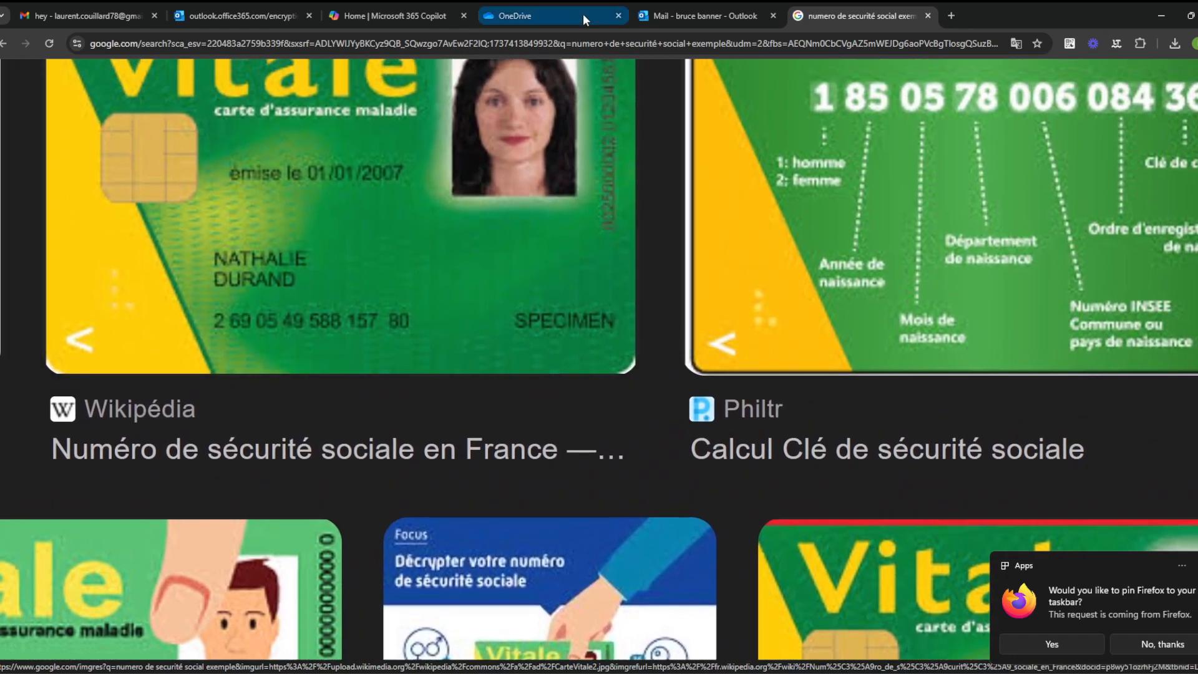
{"action": "left_click", "coordinate": [745, 3]}
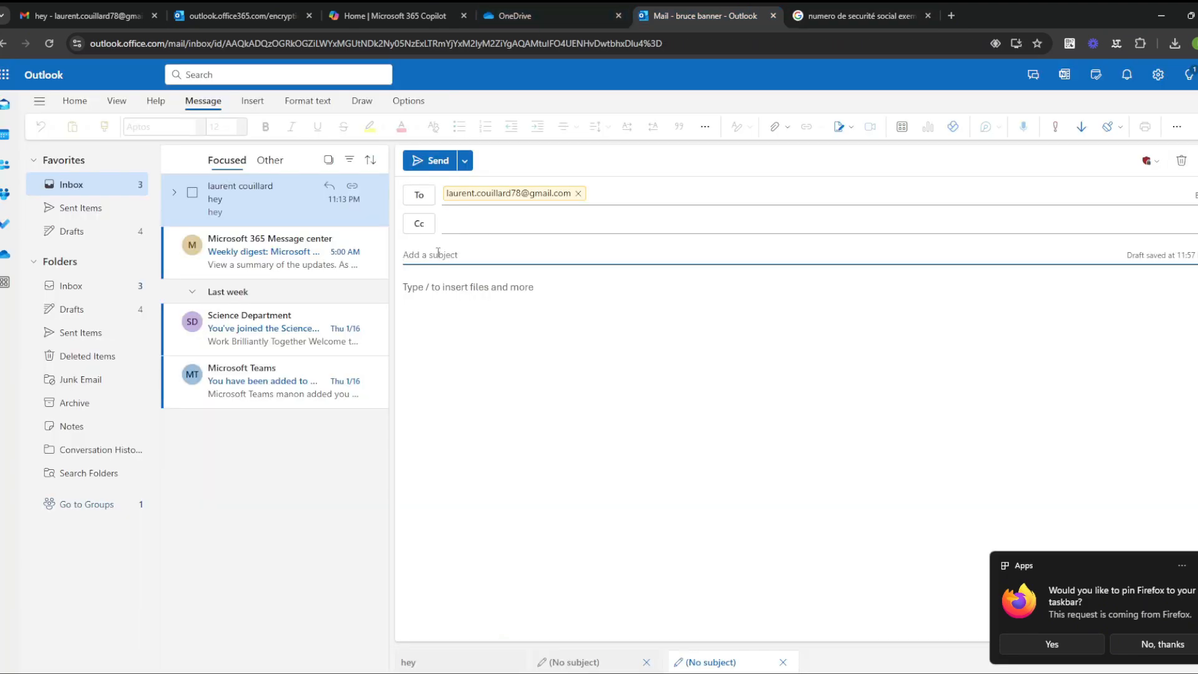
Step: Begin the body: 'Here's some social security number, about PII here is one of them :'
{"action": "left_click", "coordinate": [426, 289]}
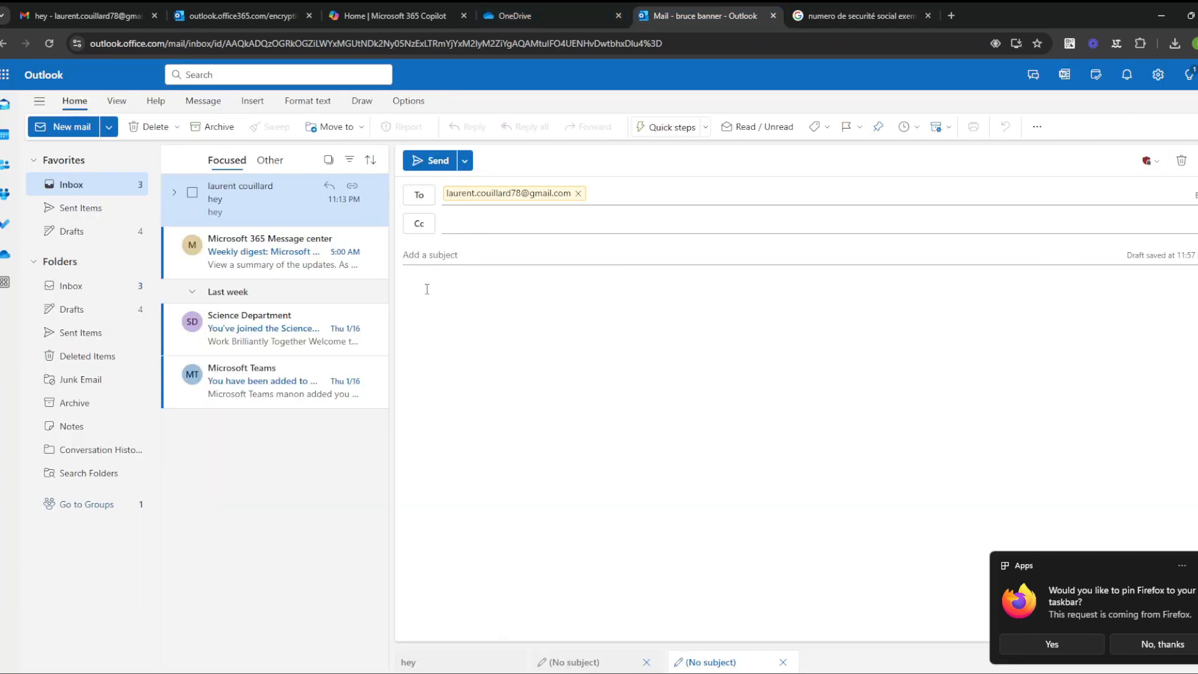
{"action": "type", "text": "Here 's some social"}
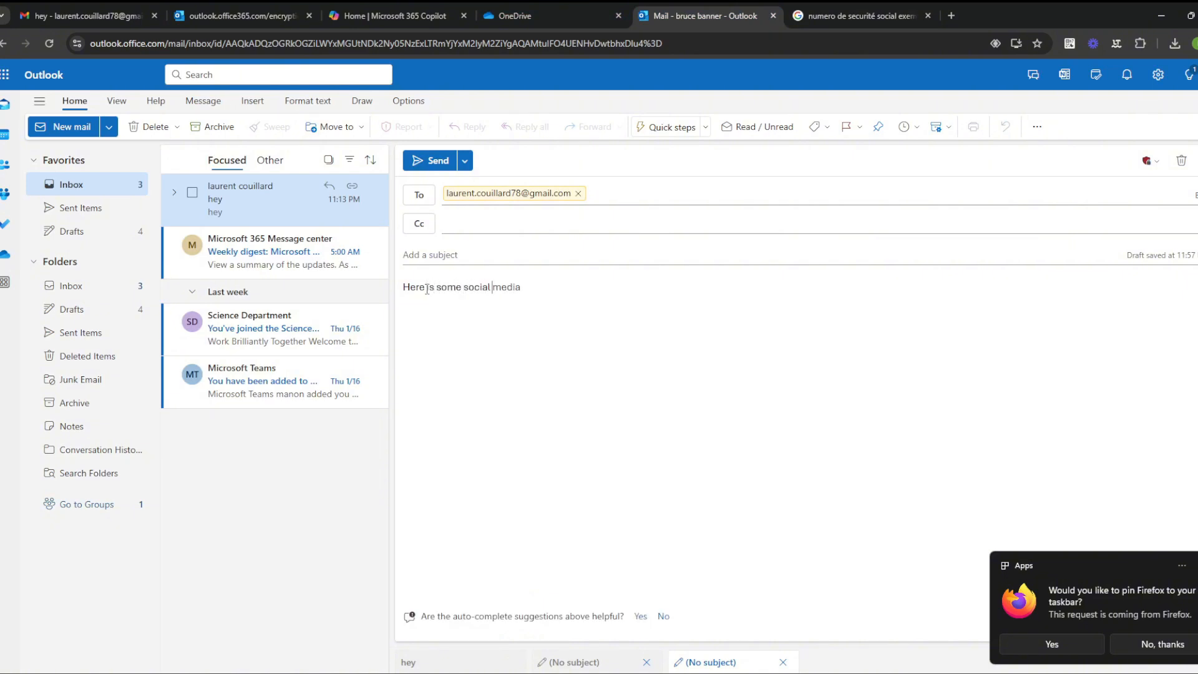
{"action": "type", "text": " se"}
{"action": "left_click", "coordinate": [1157, 644]}
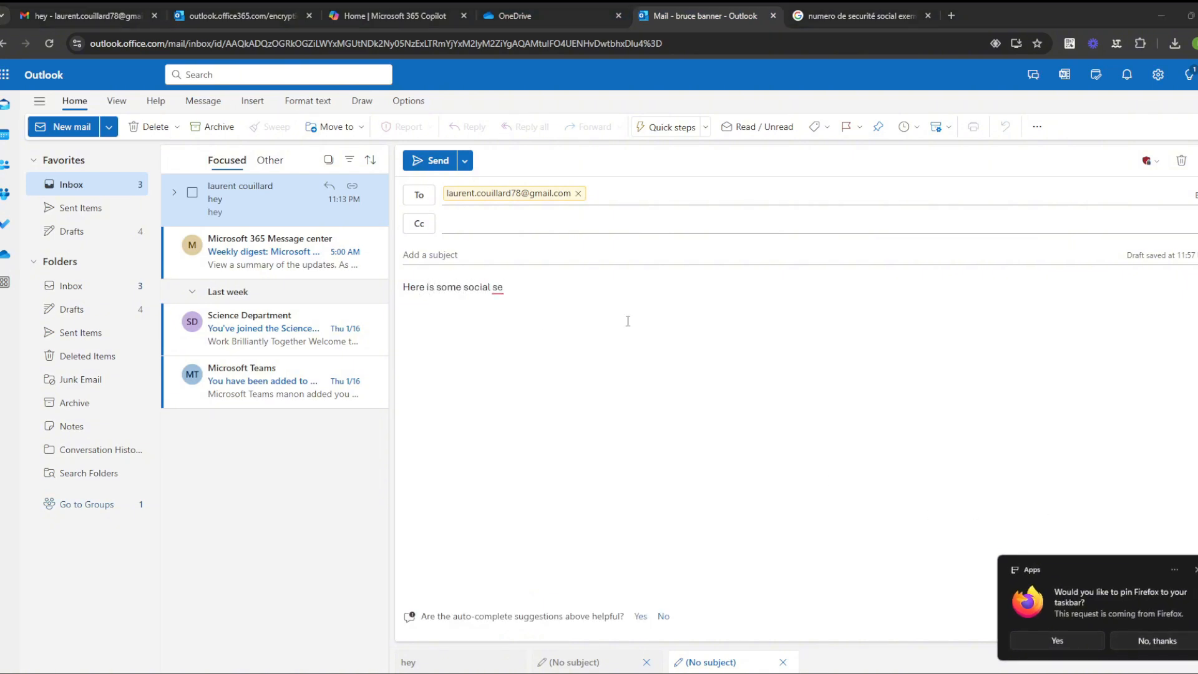
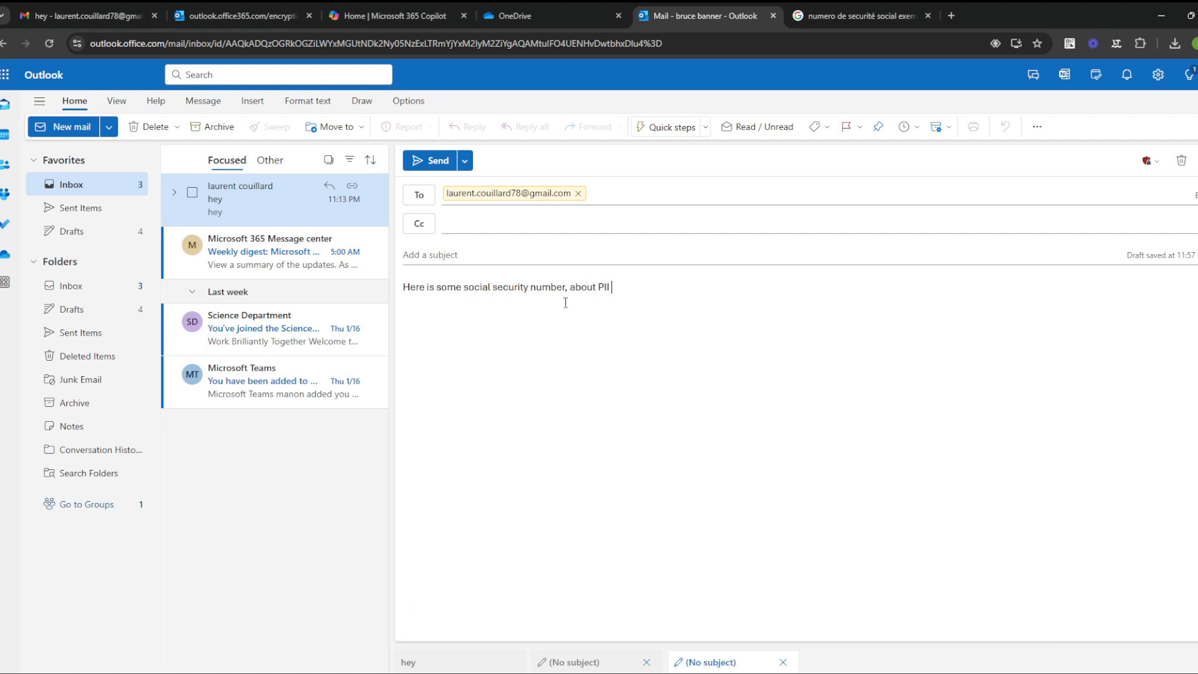
{"action": "left_click", "coordinate": [861, 16]}
{"action": "left_click", "coordinate": [728, 16]}
Step: Copy the specimen card's sample social security number into the body, followed by 'also th'
{"action": "type", "text": "905"}
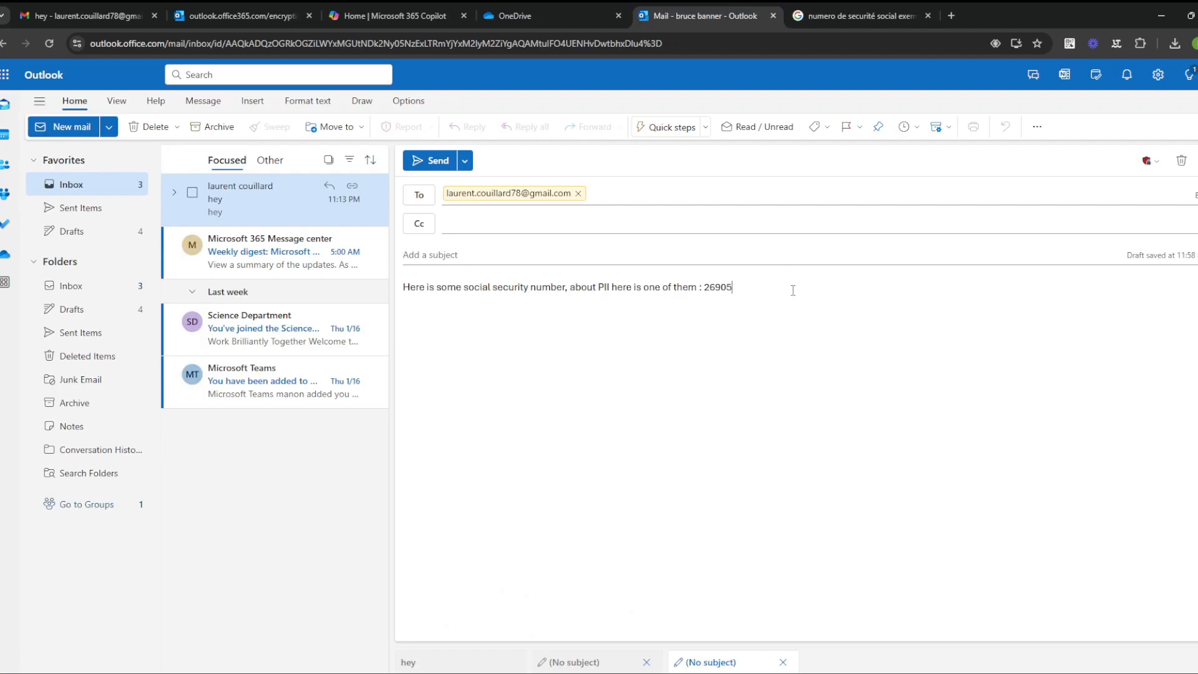
{"action": "left_click", "coordinate": [841, 9]}
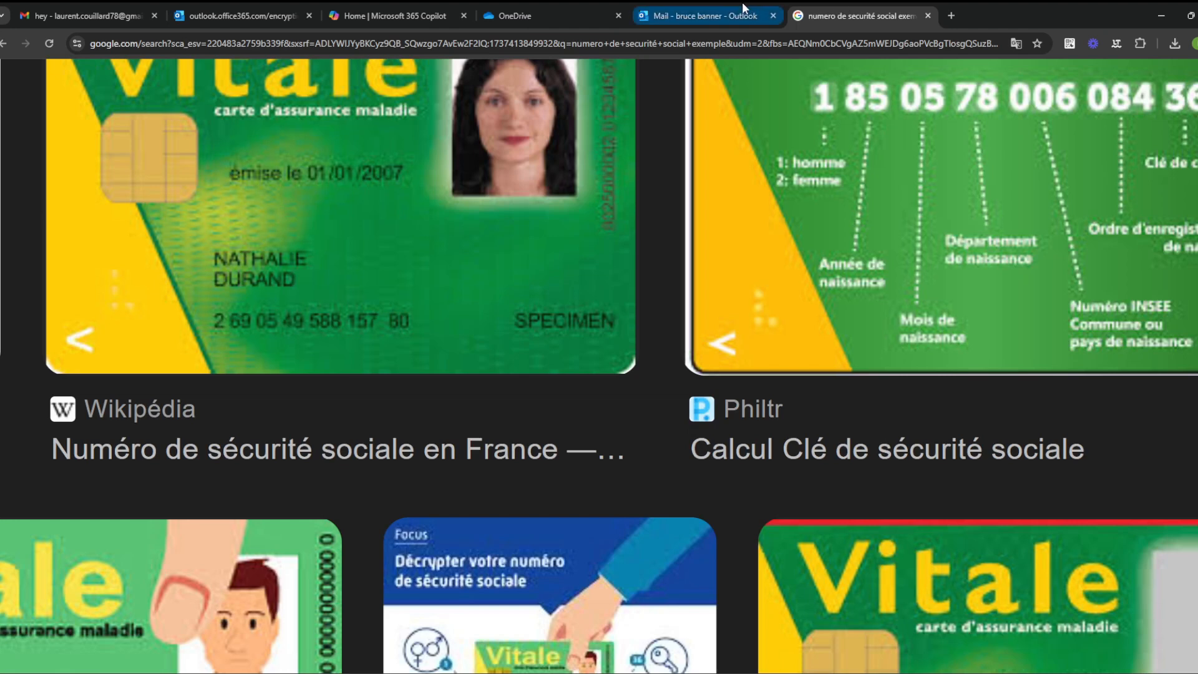
{"action": "left_click", "coordinate": [724, 10]}
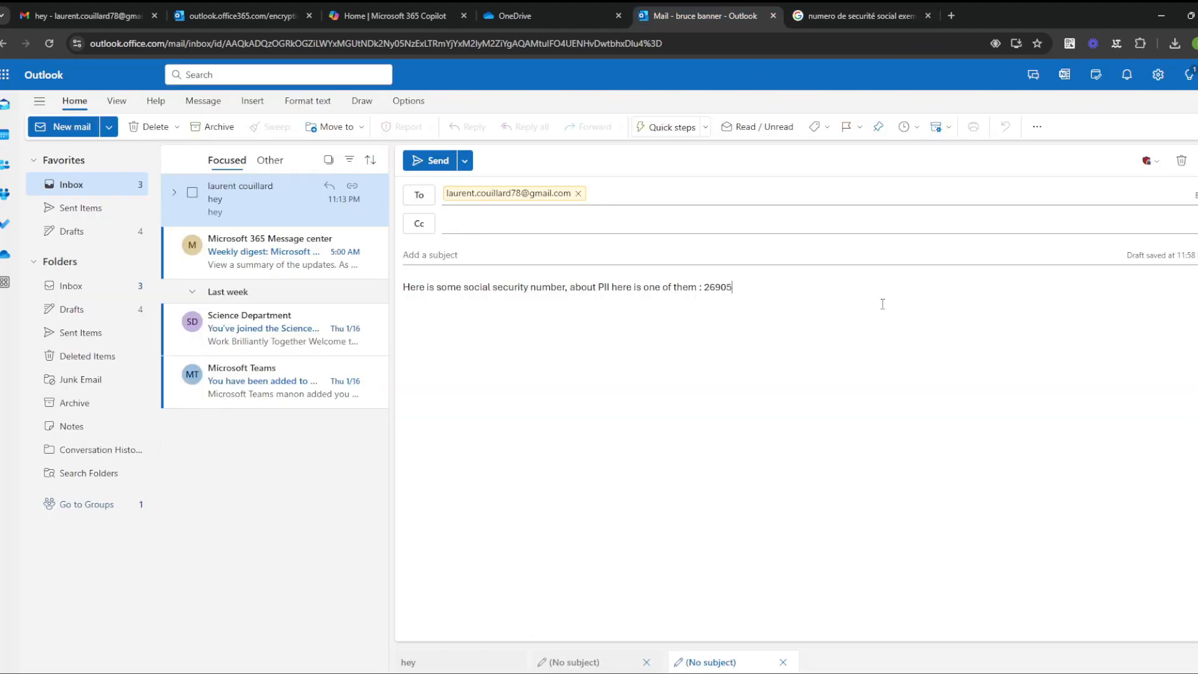
{"action": "type", "text": "49588"}
{"action": "left_click", "coordinate": [834, 4]}
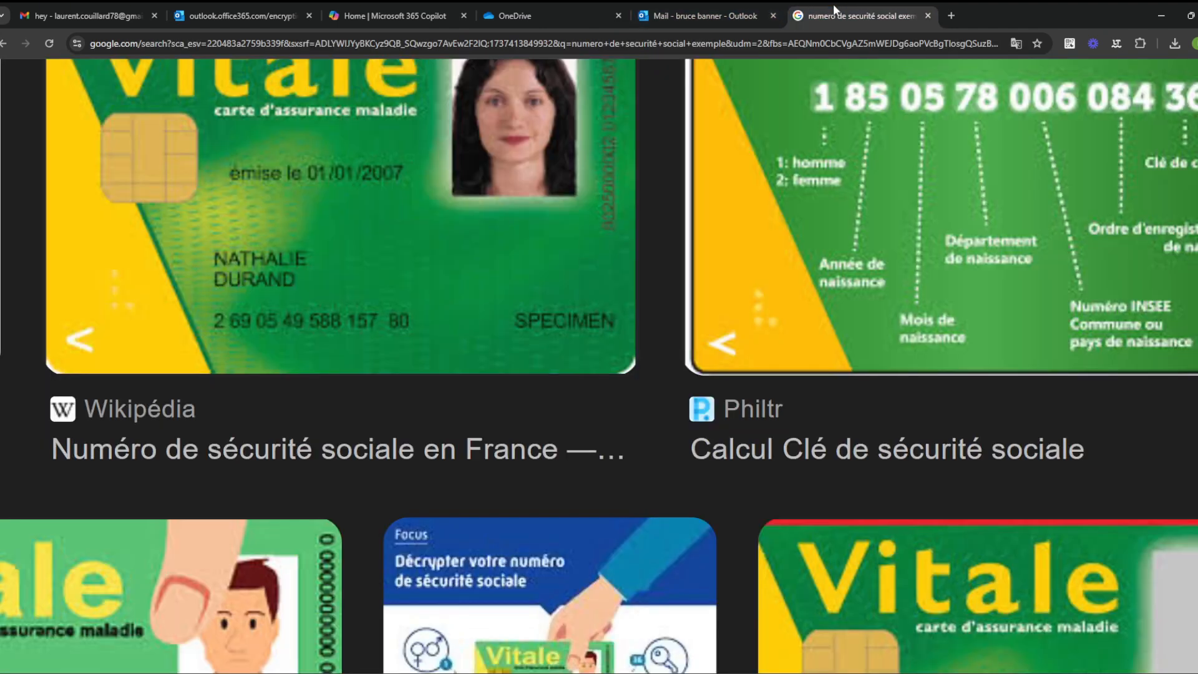
{"action": "left_click", "coordinate": [714, 9]}
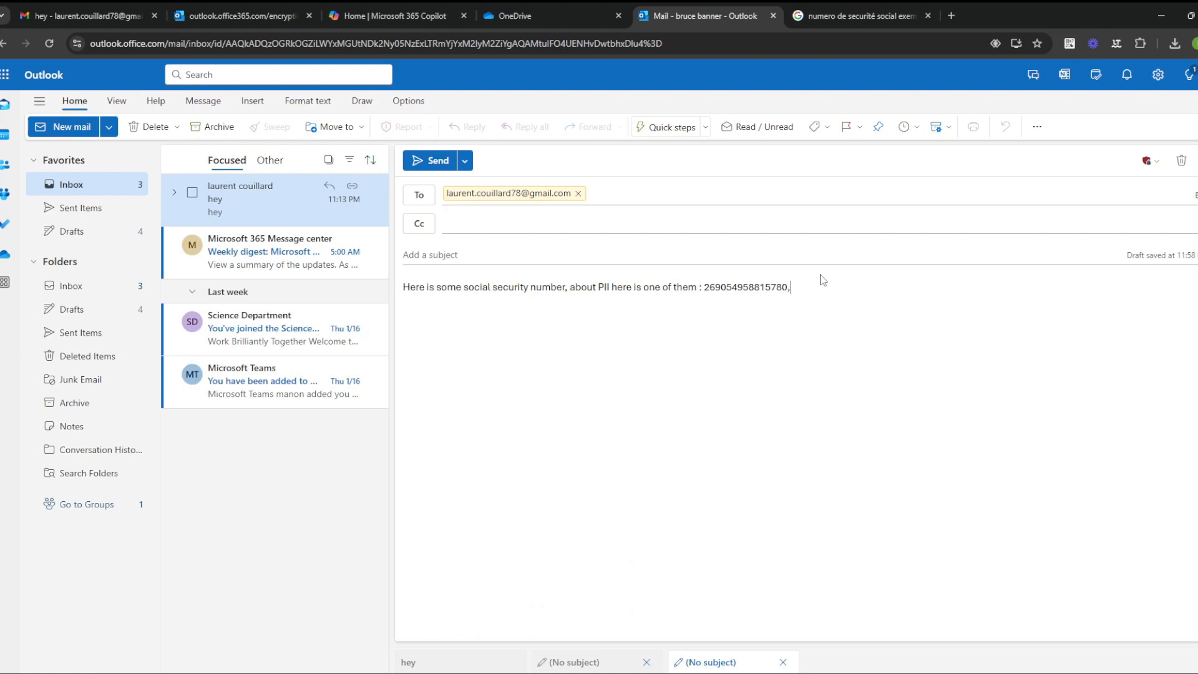
{"action": "type", "text": "58815780, also this"}
{"action": "left_click", "coordinate": [489, 263]}
Step: Type the subject 'social security numb', prefix it with 'French', and choose the Extreme Public label
{"action": "type", "text": "s"}
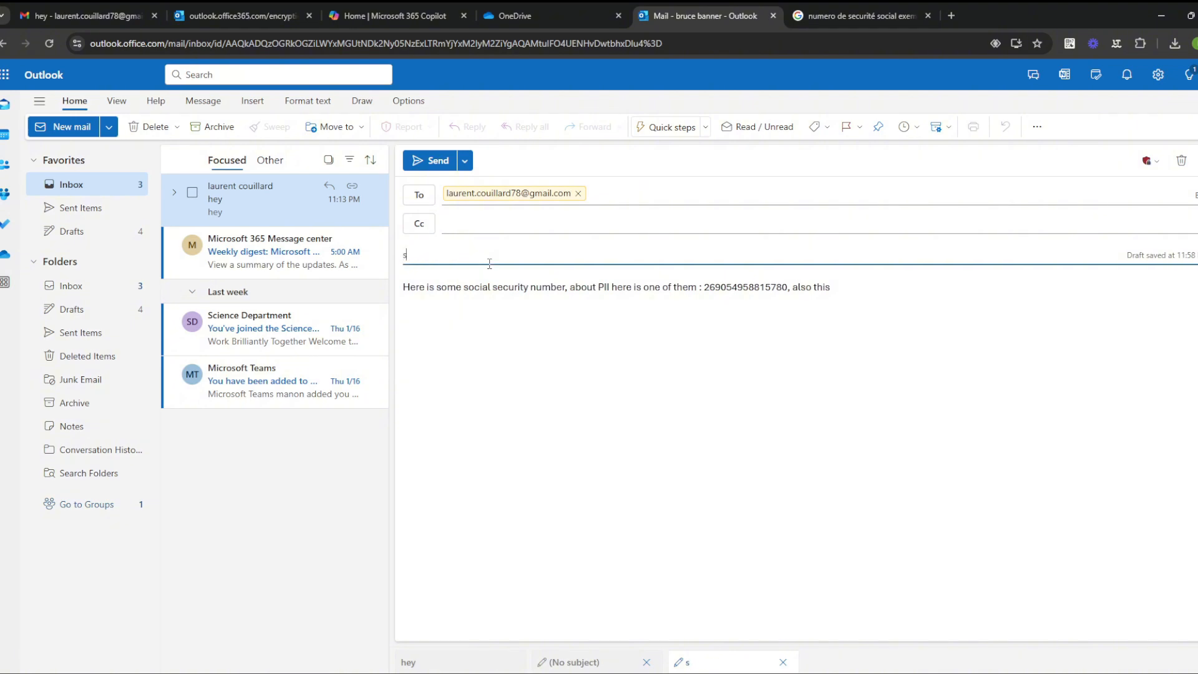
{"action": "type", "text": "ocial security number"}
{"action": "left_click", "coordinate": [413, 260]}
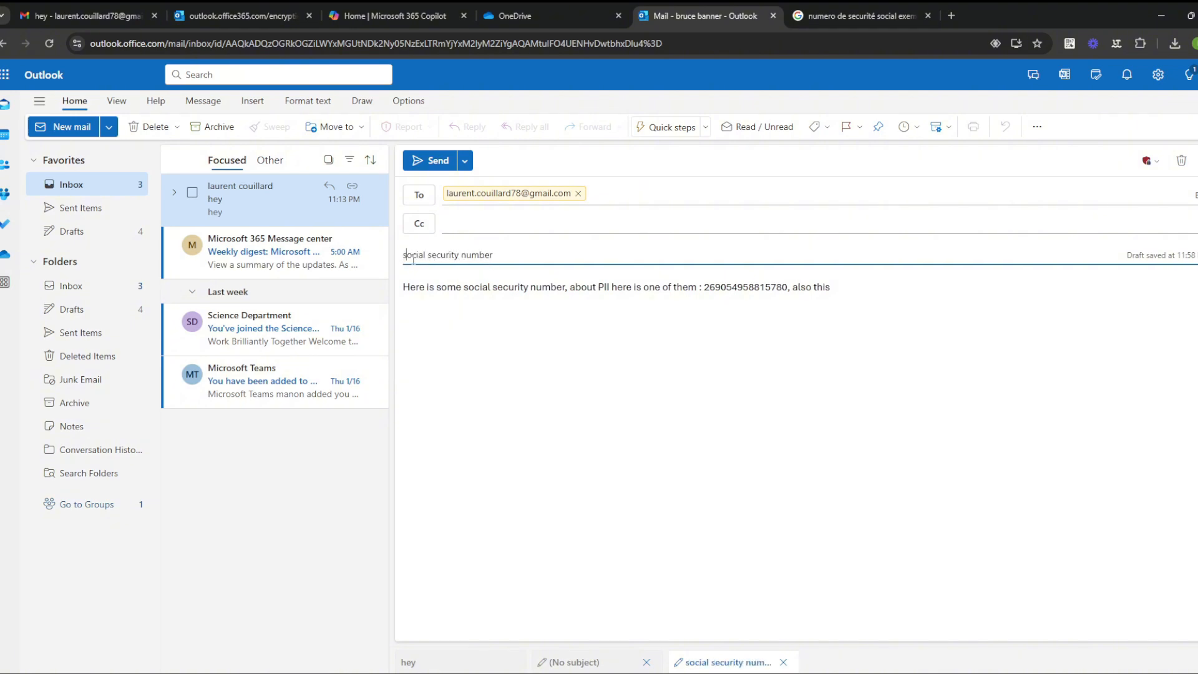
{"action": "type", "text": "French"}
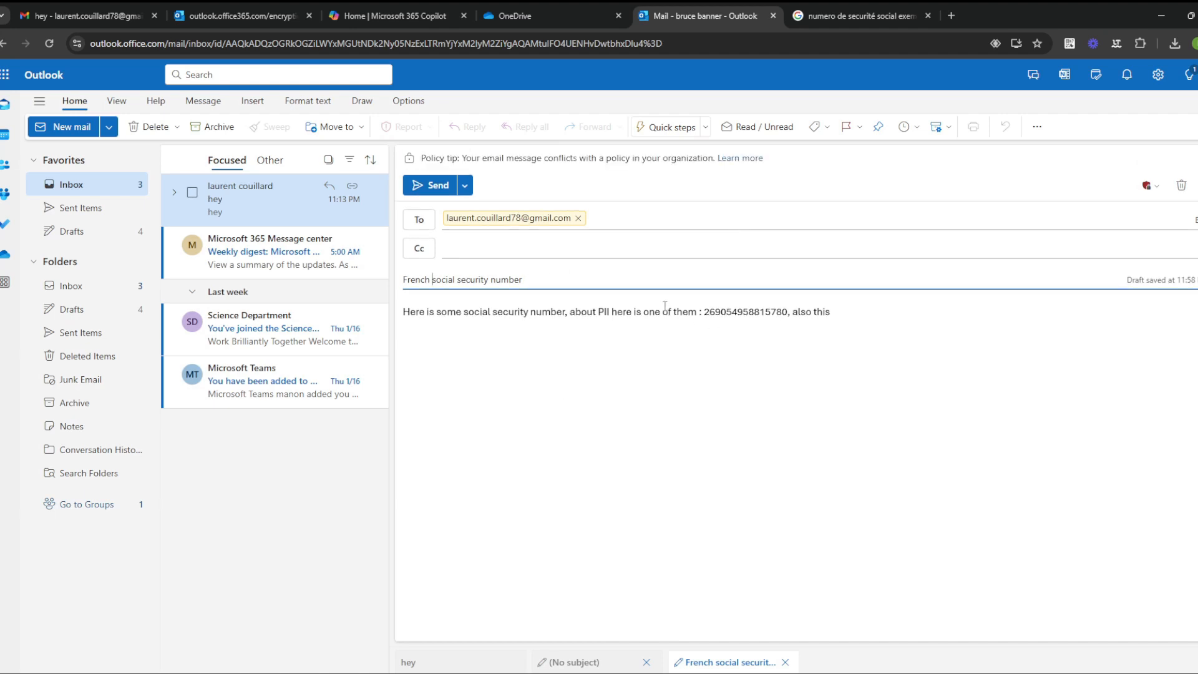
{"action": "left_click", "coordinate": [860, 317]}
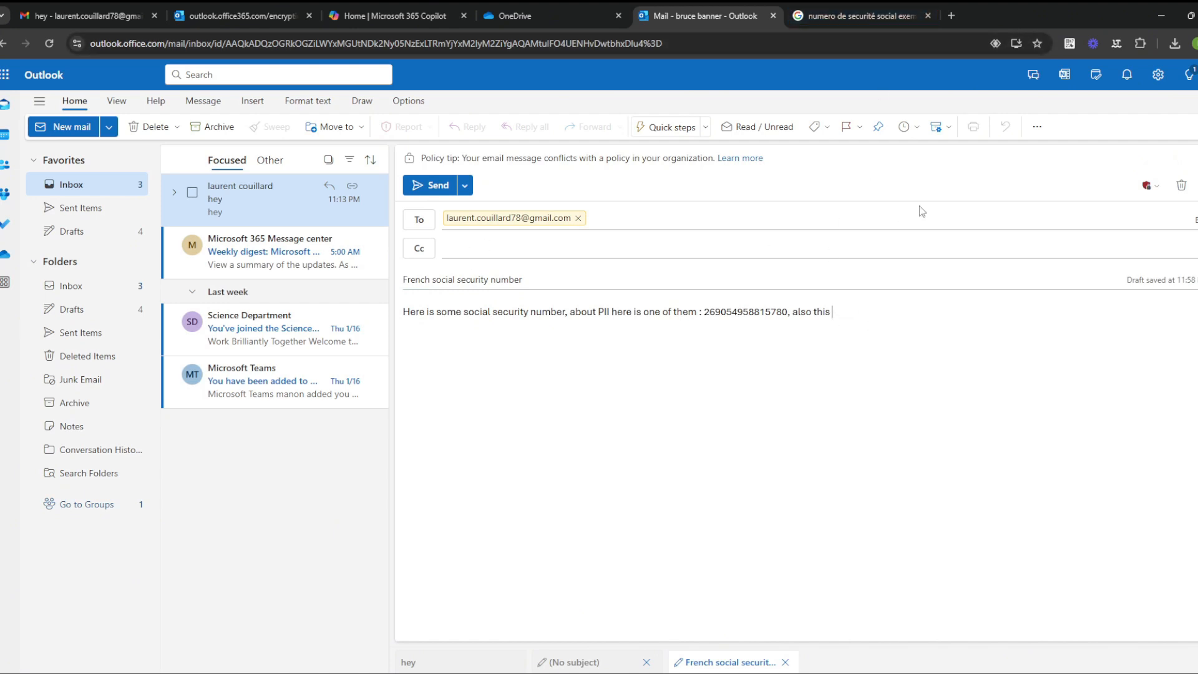
{"action": "left_click", "coordinate": [1132, 190]}
{"action": "left_click", "coordinate": [1058, 244]}
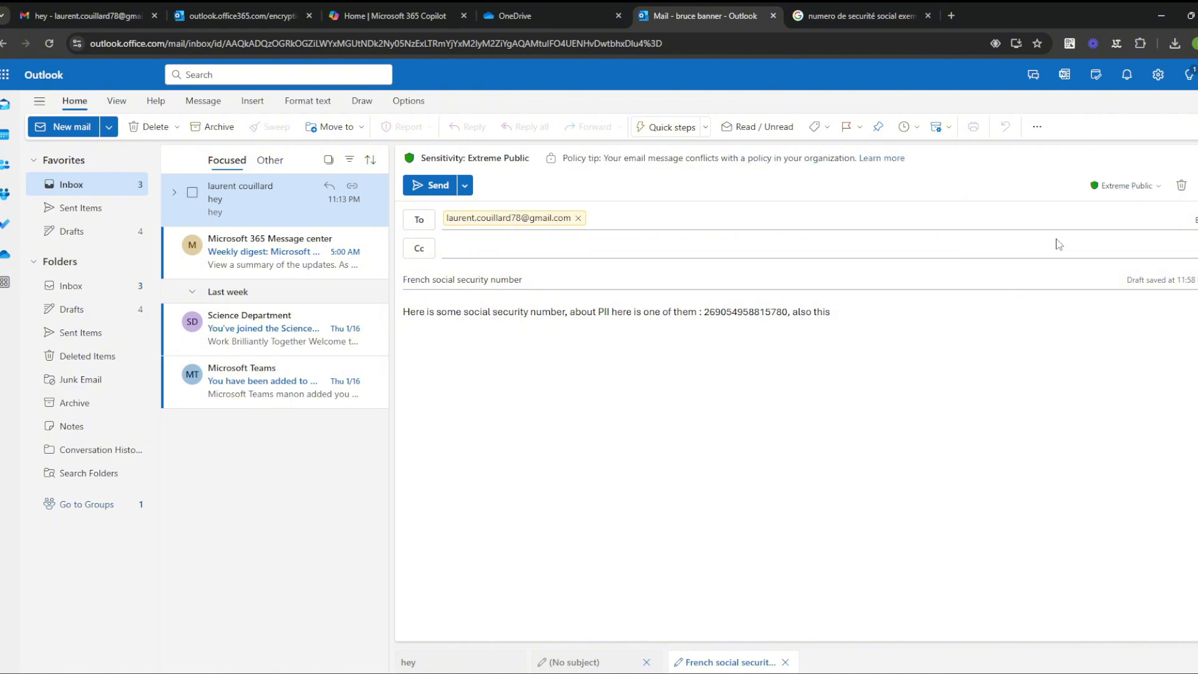
Step: Attempt to send, dismiss Send blocked, and swap the To recipient for a second Gmail address
{"action": "left_click", "coordinate": [437, 186]}
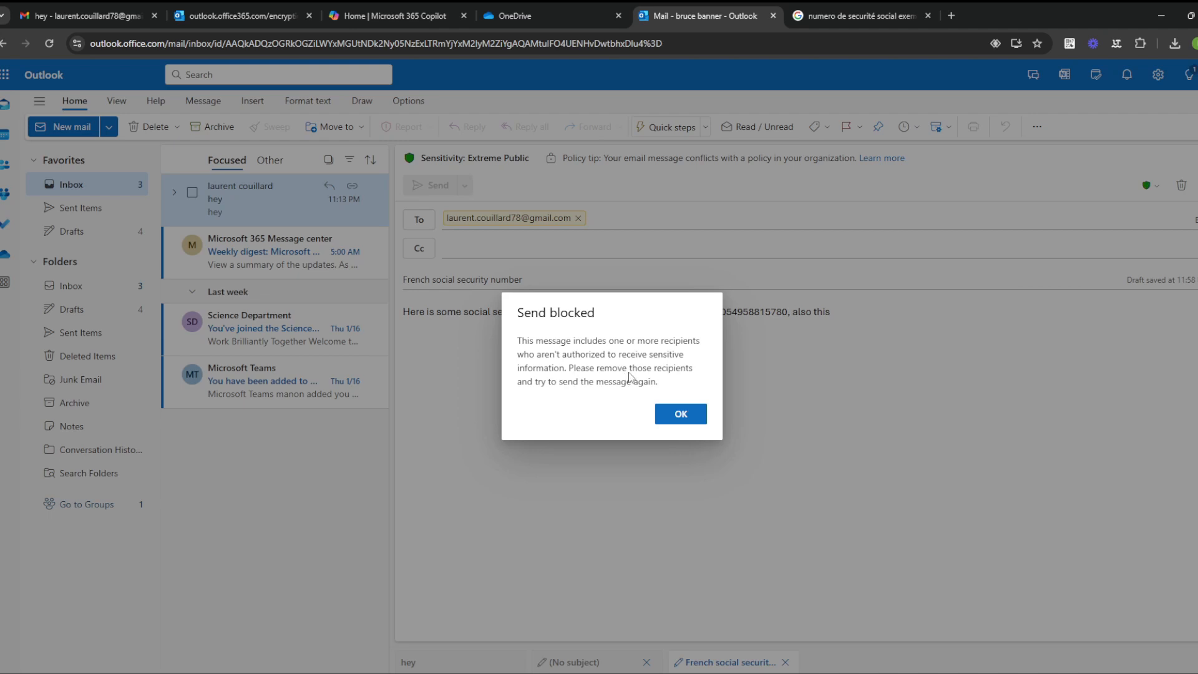
{"action": "left_click", "coordinate": [688, 421]}
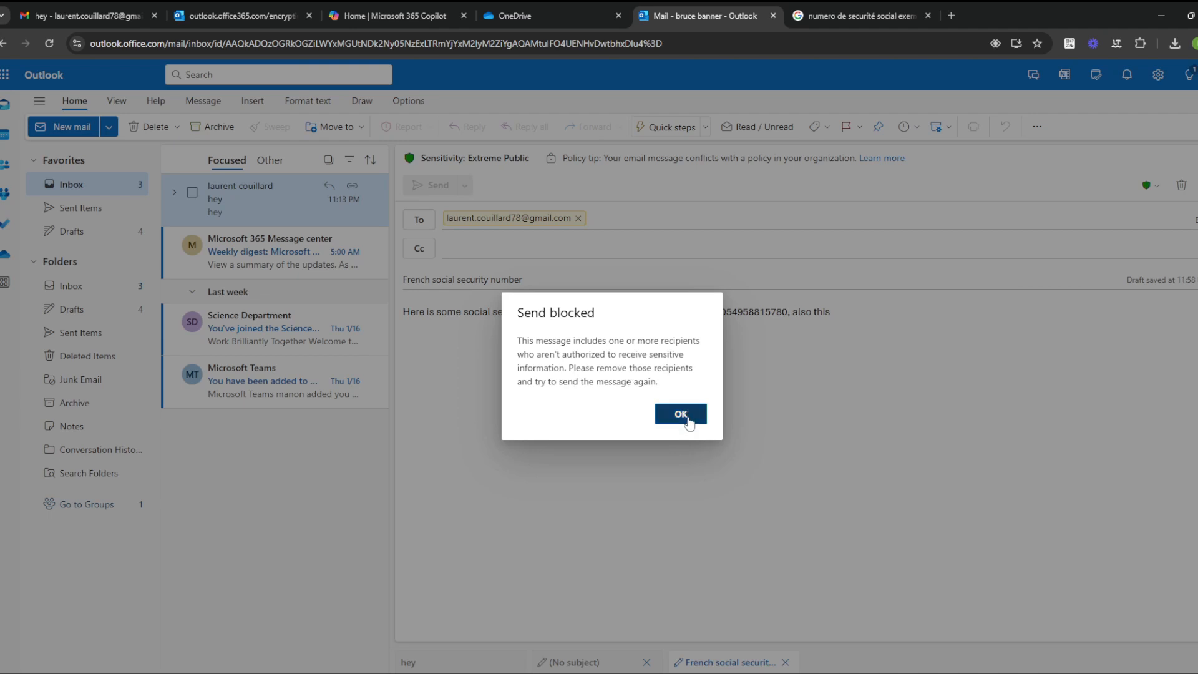
{"action": "left_click", "coordinate": [578, 218]}
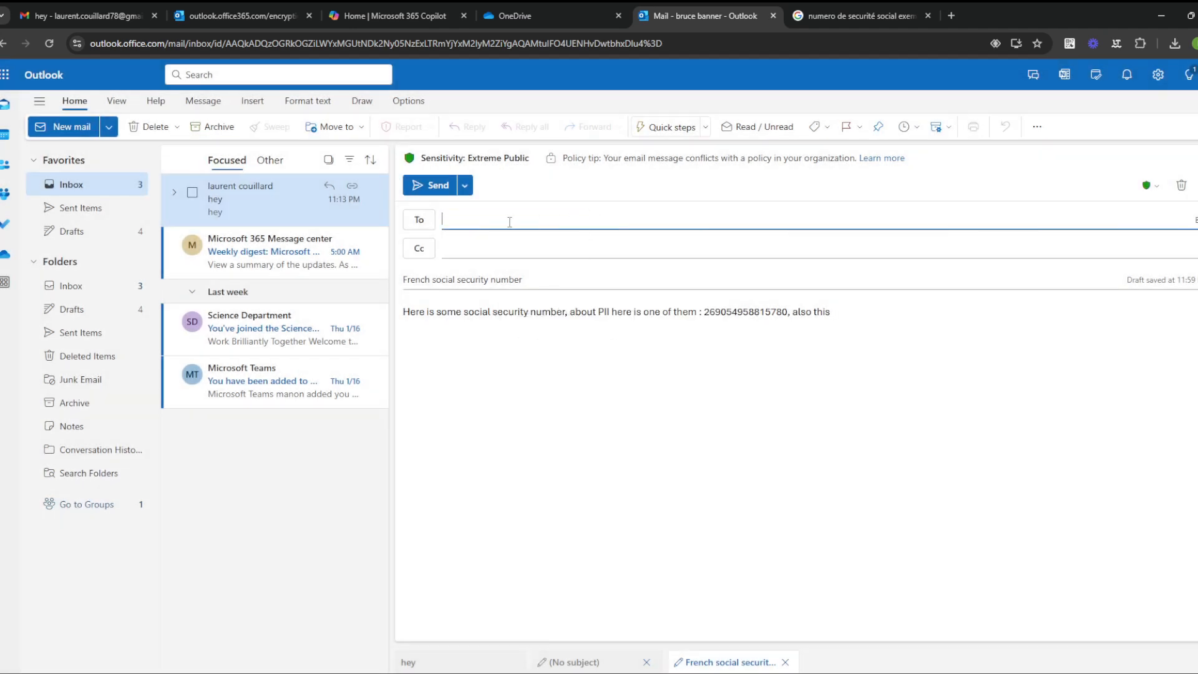
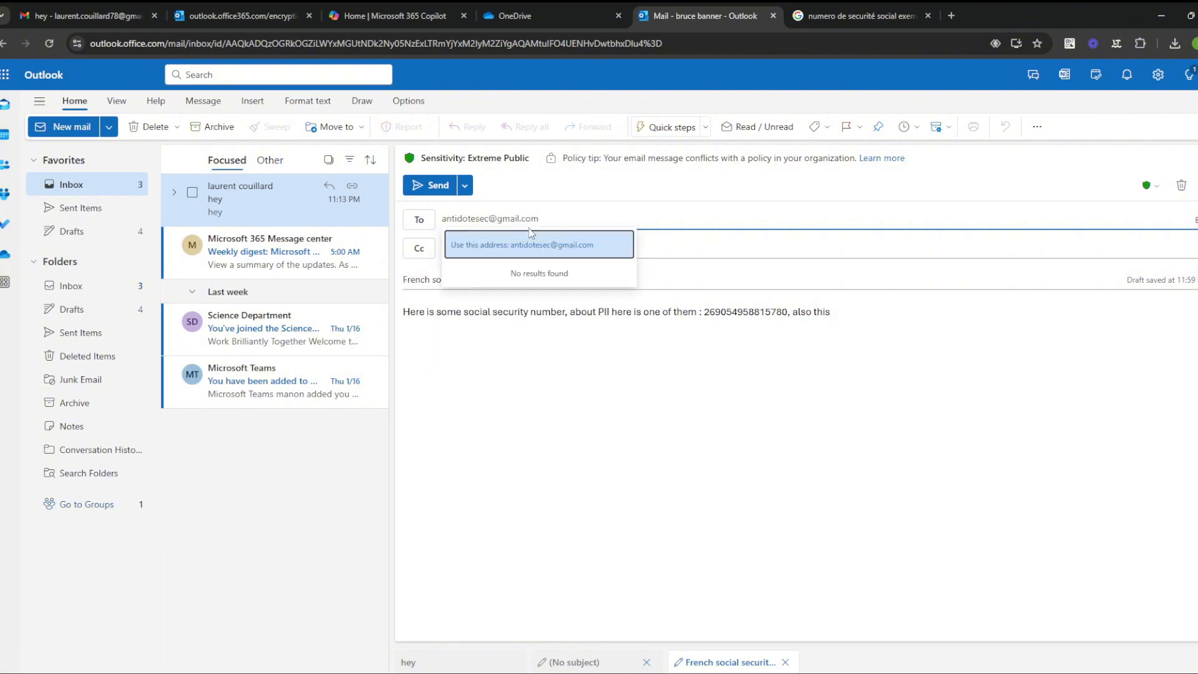
{"action": "left_click", "coordinate": [702, 251]}
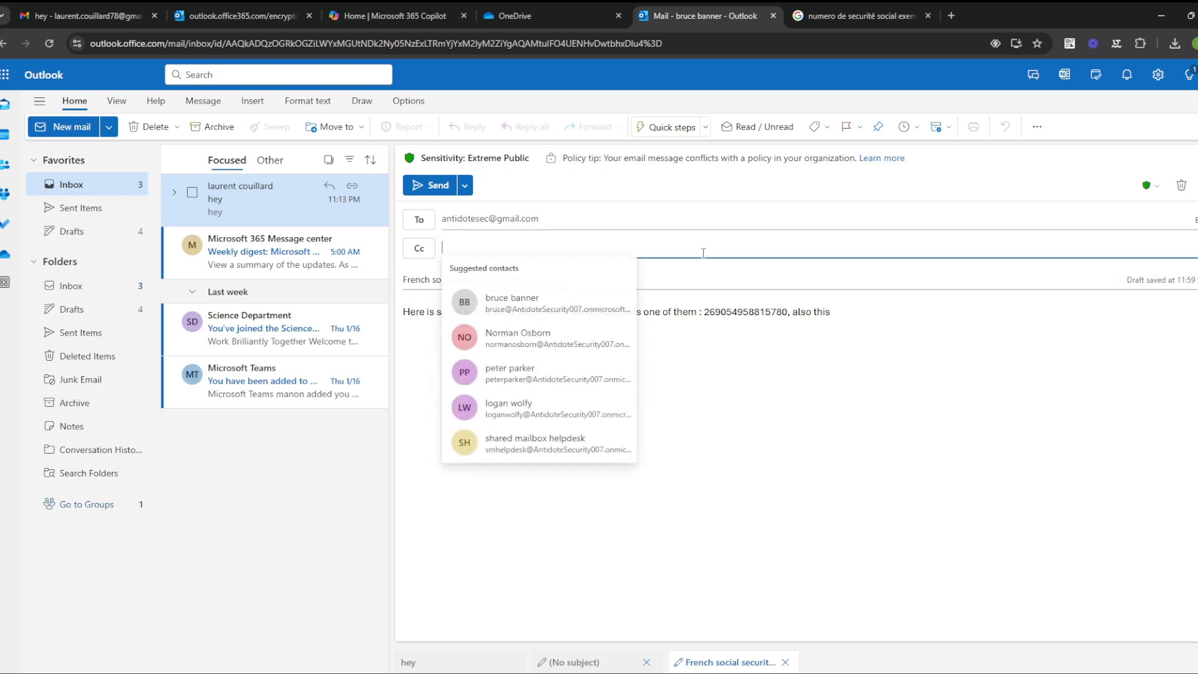
{"action": "left_click", "coordinate": [720, 331]}
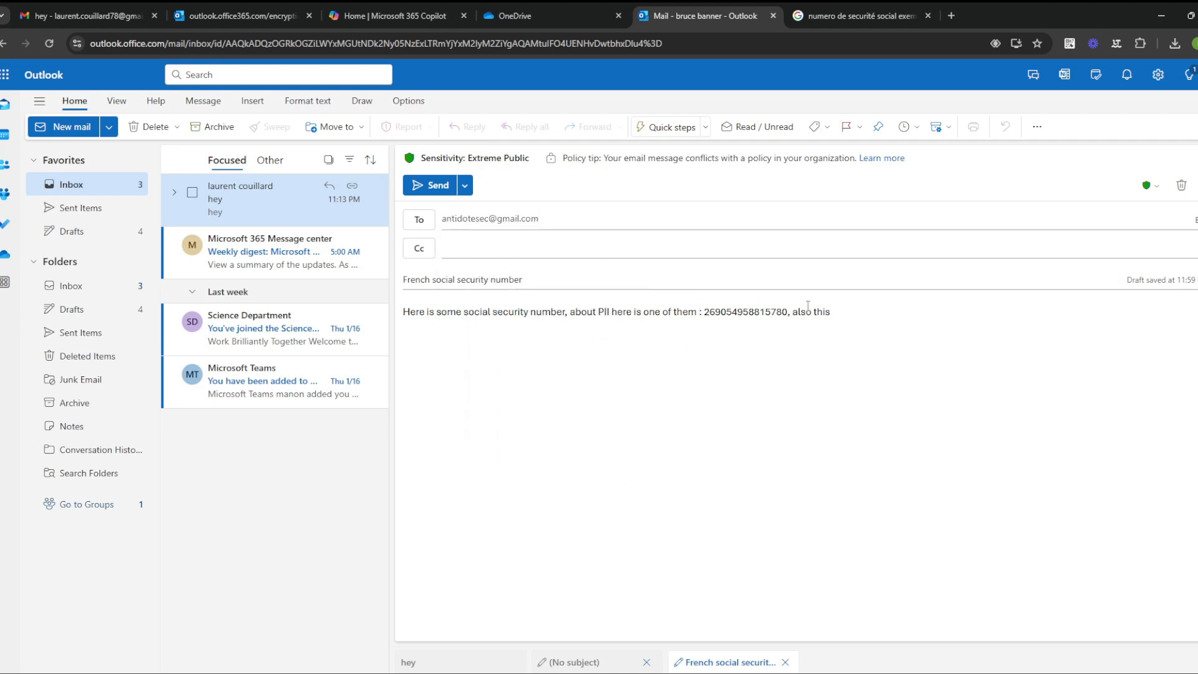
Step: Retry sending twice, dismissing each Send blocked warning, then remove the Gmail recipient
{"action": "left_click", "coordinate": [424, 186]}
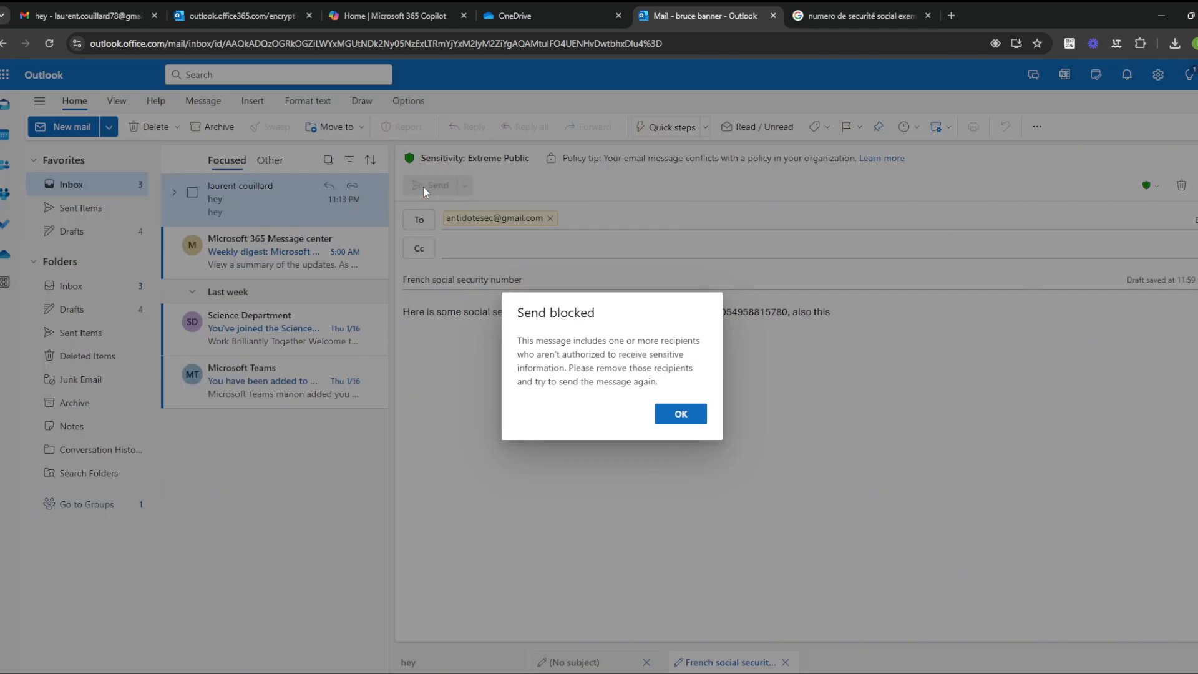
{"action": "left_click", "coordinate": [680, 414]}
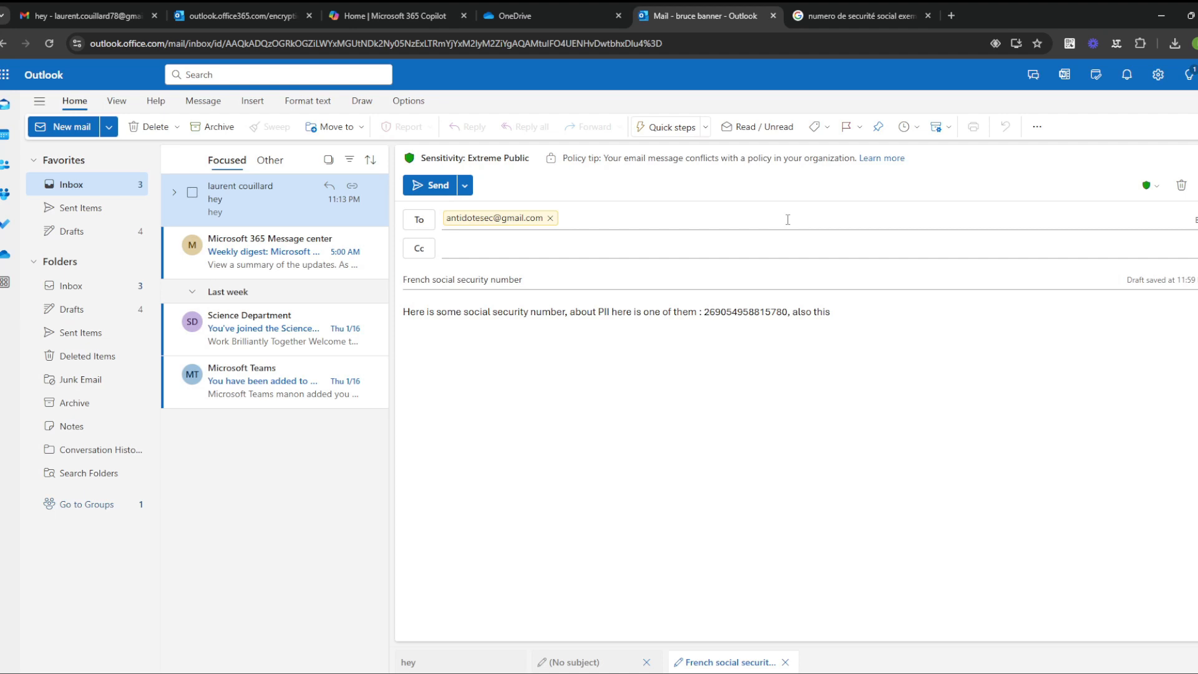
{"action": "left_click", "coordinate": [430, 188]}
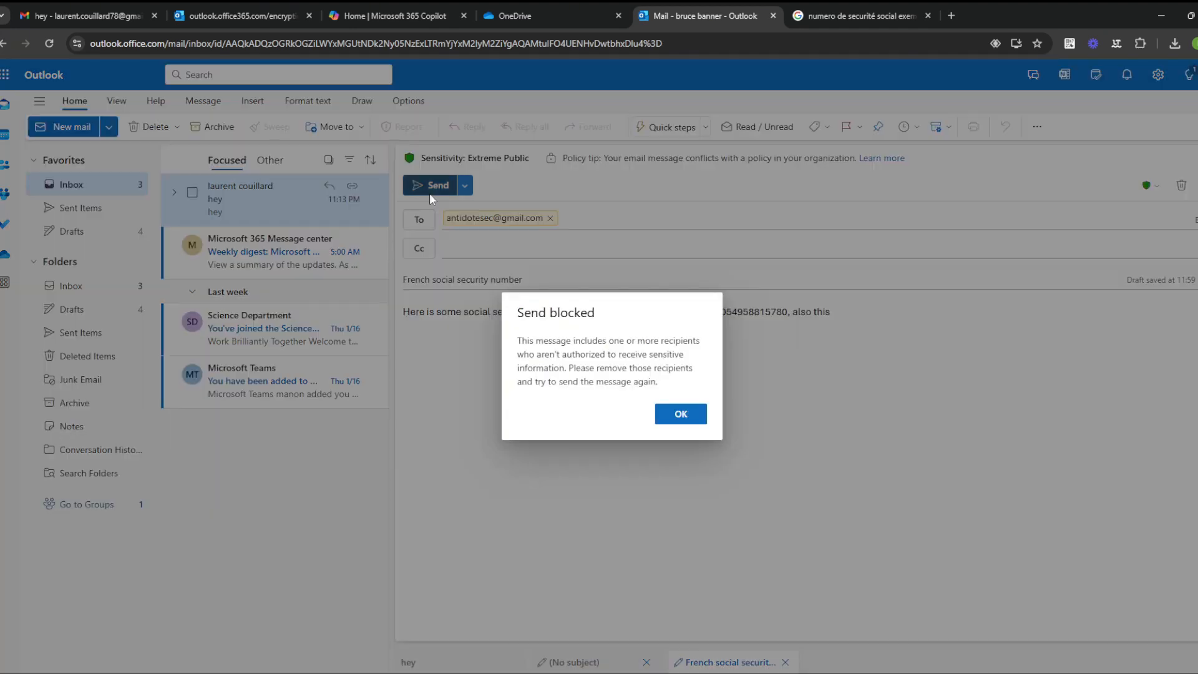
{"action": "left_click", "coordinate": [681, 413]}
{"action": "left_click", "coordinate": [549, 218]}
Step: Clear the partly typed recipient name, glance at the Copilot and encrypted message pages, then return to the draft
{"action": "type", "text": "man"}
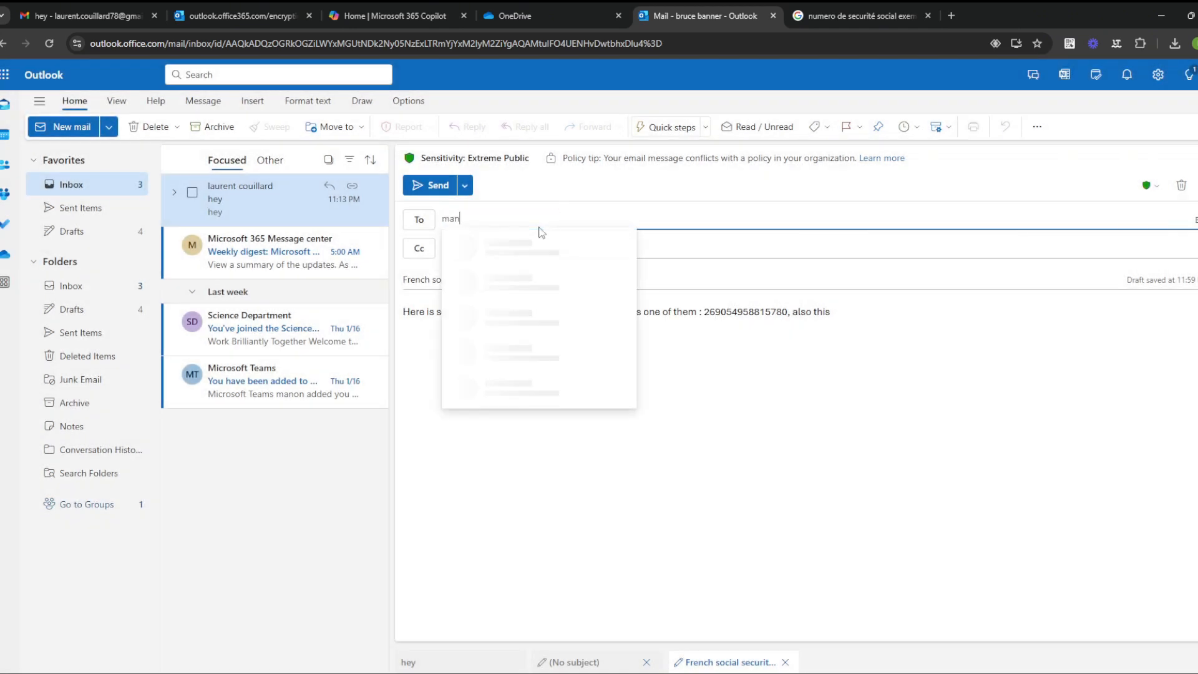
{"action": "key", "text": "Return"}
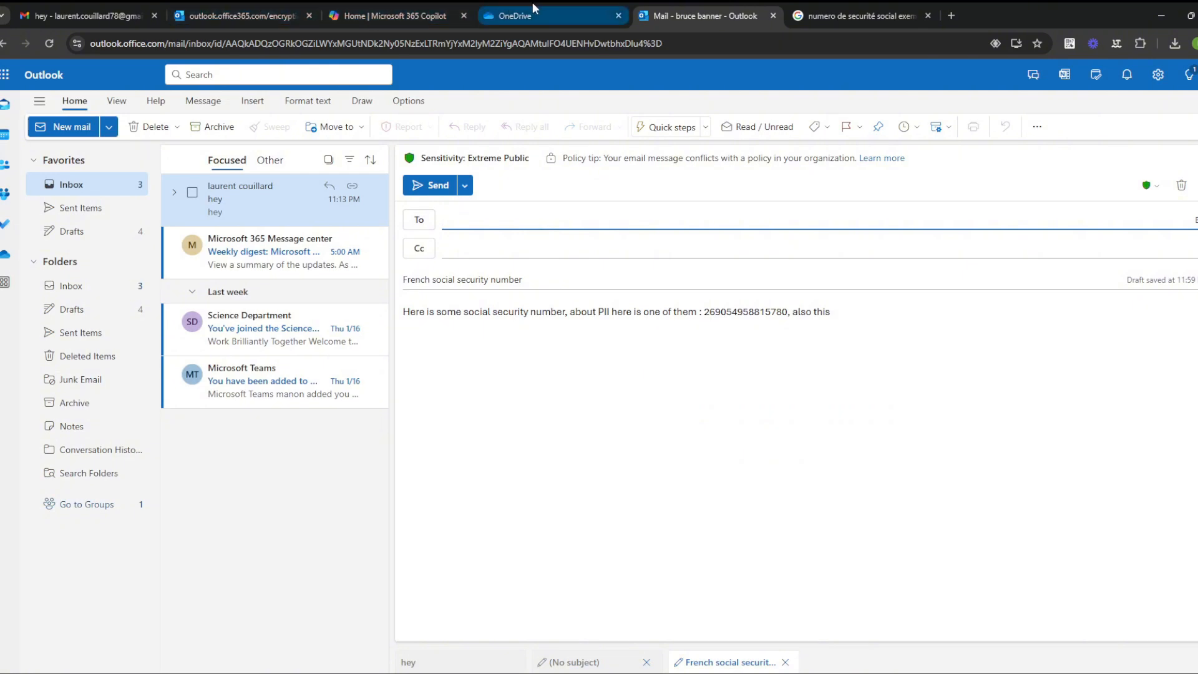
{"action": "left_click", "coordinate": [386, 14]}
{"action": "left_click", "coordinate": [286, 3]}
{"action": "left_click", "coordinate": [729, 3]}
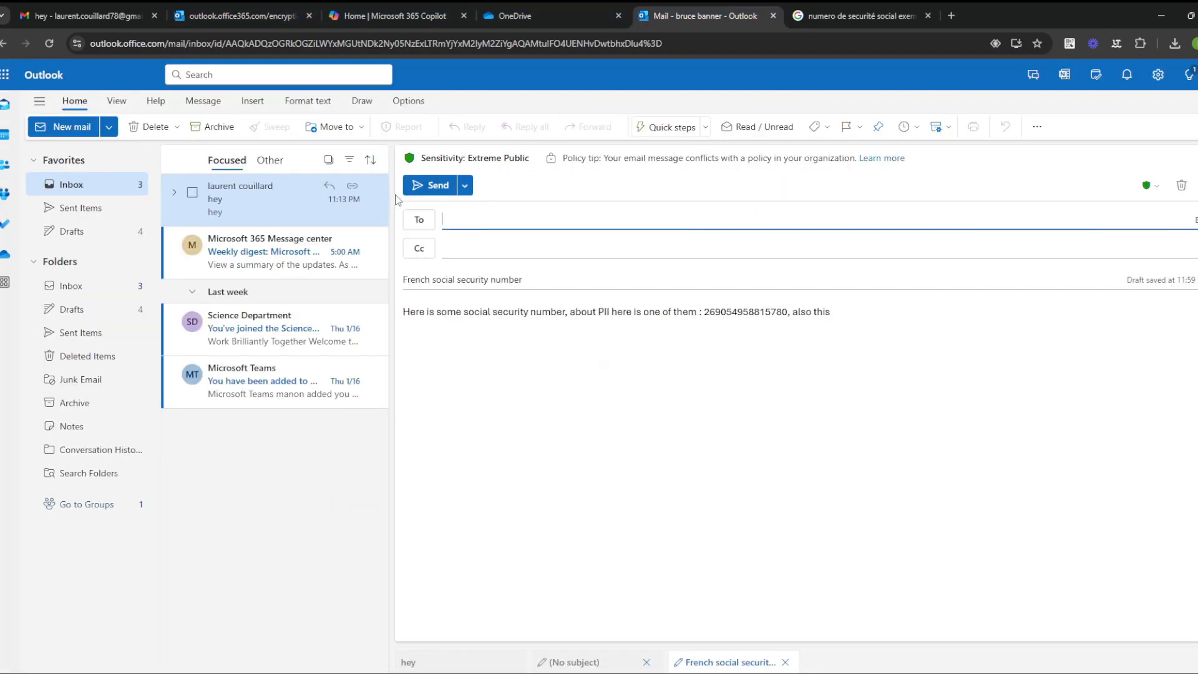
Step: Address the draft to the internal contact and confirm the DLP policy blocks the send
{"action": "left_click", "coordinate": [465, 220]}
{"action": "type", "text": "norman"}
{"action": "left_click", "coordinate": [493, 248]}
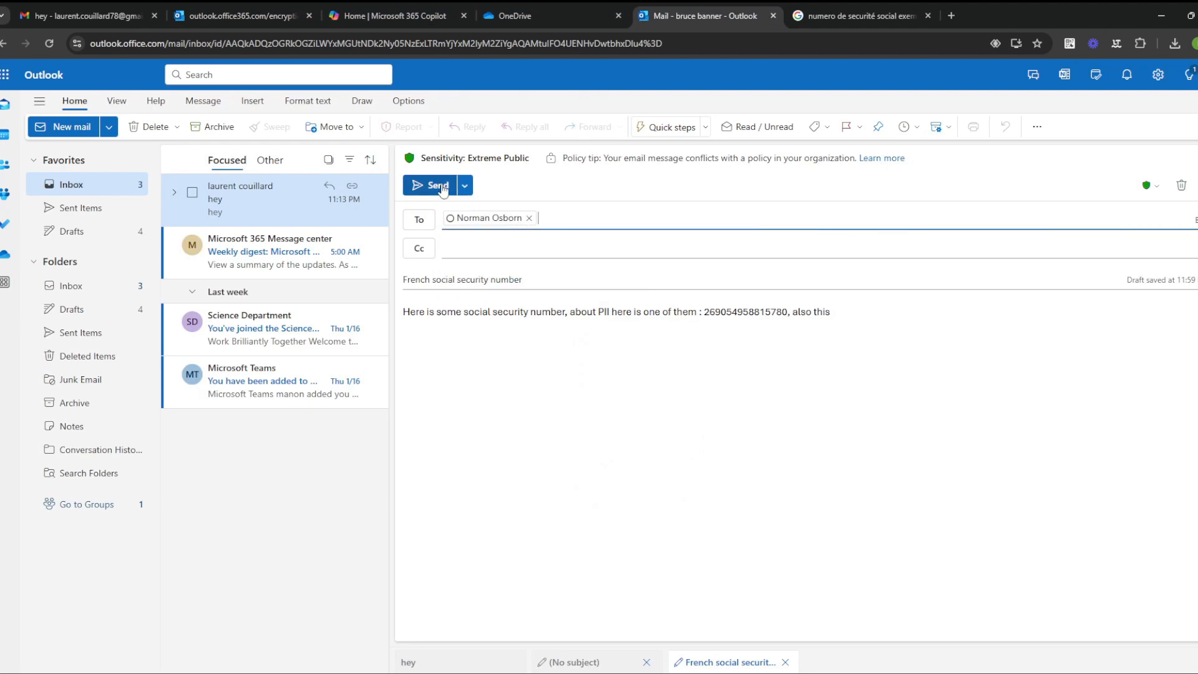
{"action": "left_click", "coordinate": [437, 185]}
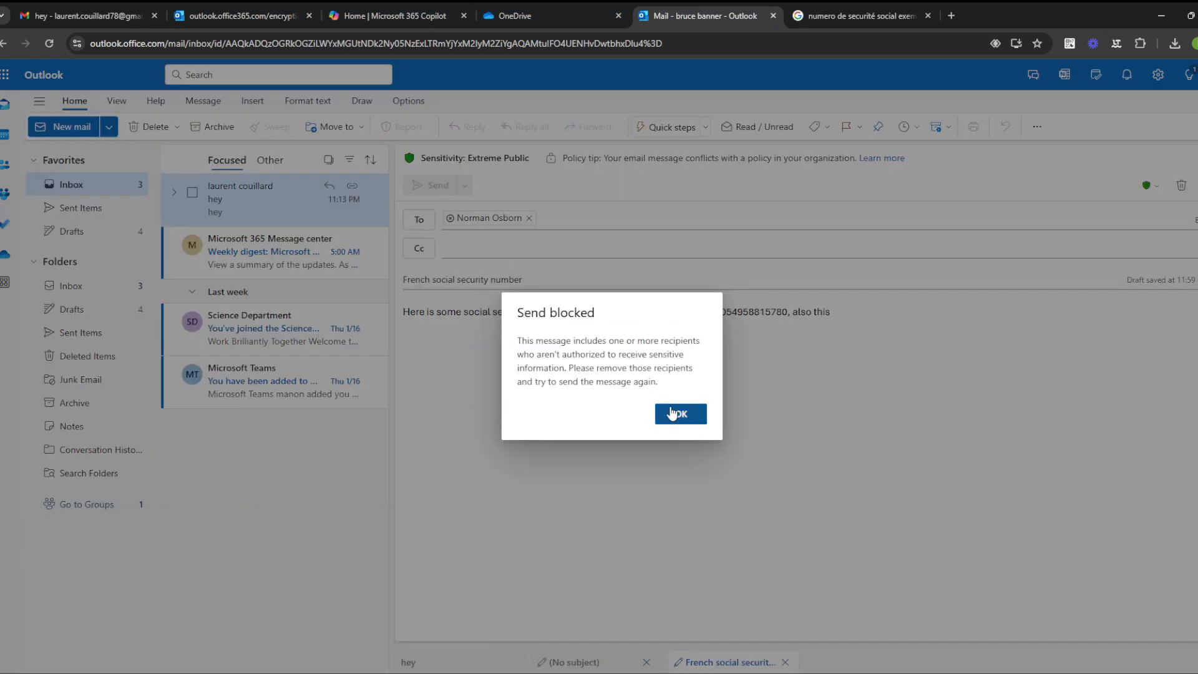
{"action": "left_click", "coordinate": [679, 413]}
Step: Delete the body text containing the social security number and remove the internal recipient
{"action": "double_click", "coordinate": [724, 310]}
{"action": "triple_click", "coordinate": [724, 311]}
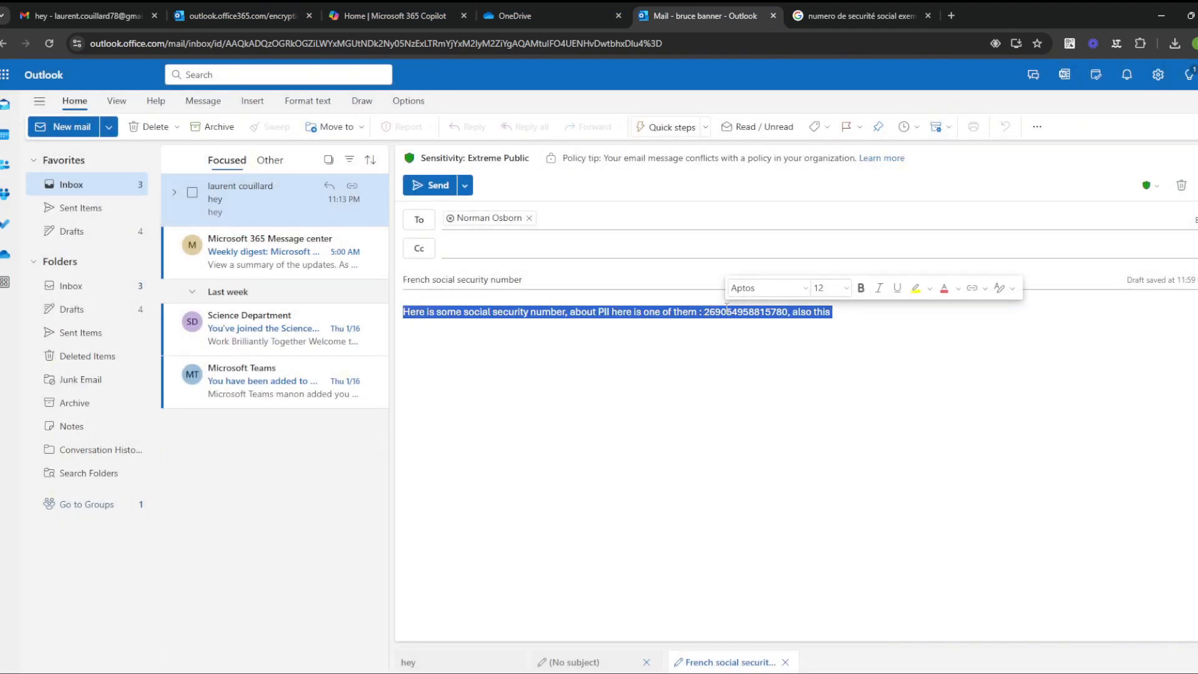
{"action": "key", "text": "BackSpace"}
{"action": "left_click", "coordinate": [529, 217]}
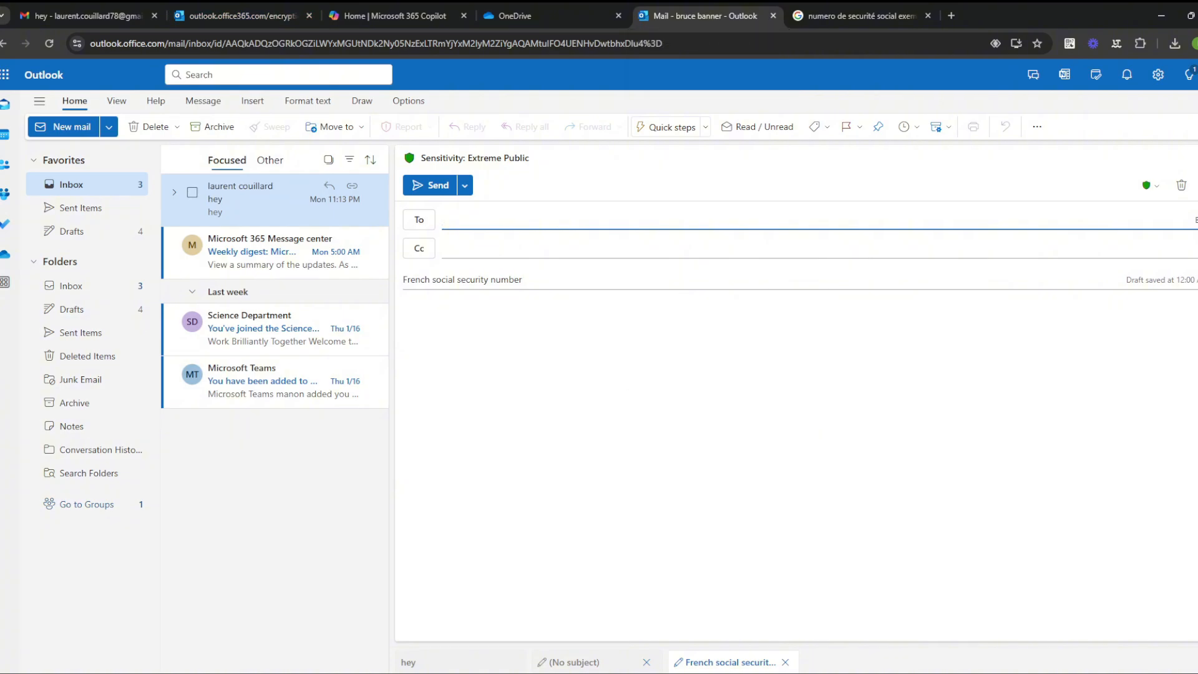
{"action": "mouse_move", "coordinate": [737, 670]}
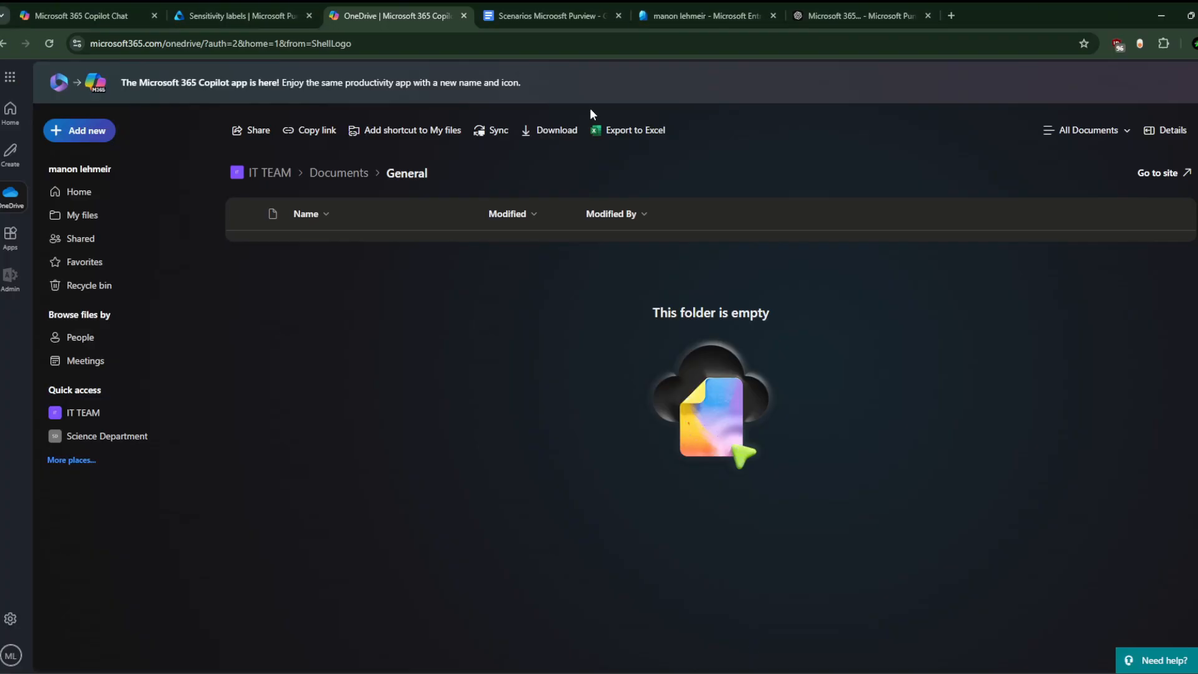
Step: Bring up the Scenarios Microsoft Purview document showing its Retention Policy and eDiscovery Case sections
{"action": "left_click", "coordinate": [564, 14]}
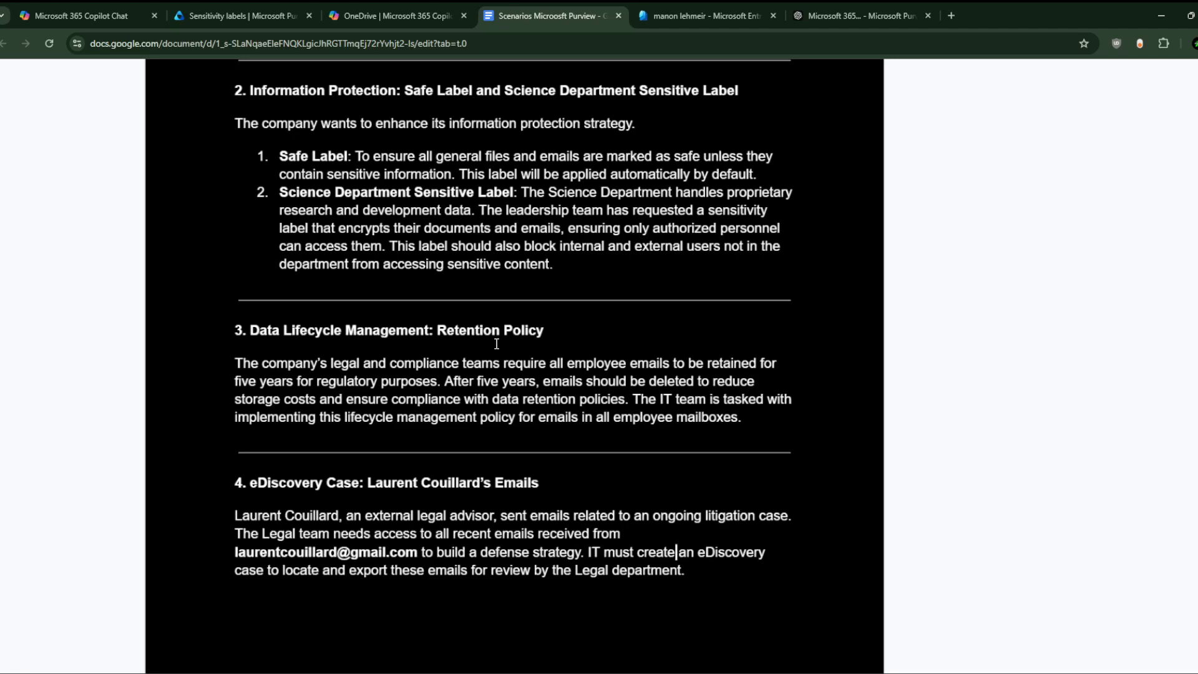
{"action": "scroll", "coordinate": [497, 343], "scroll_direction": "up", "scroll_amount": 2}
{"action": "scroll", "coordinate": [496, 344], "scroll_direction": "down", "scroll_amount": 4}
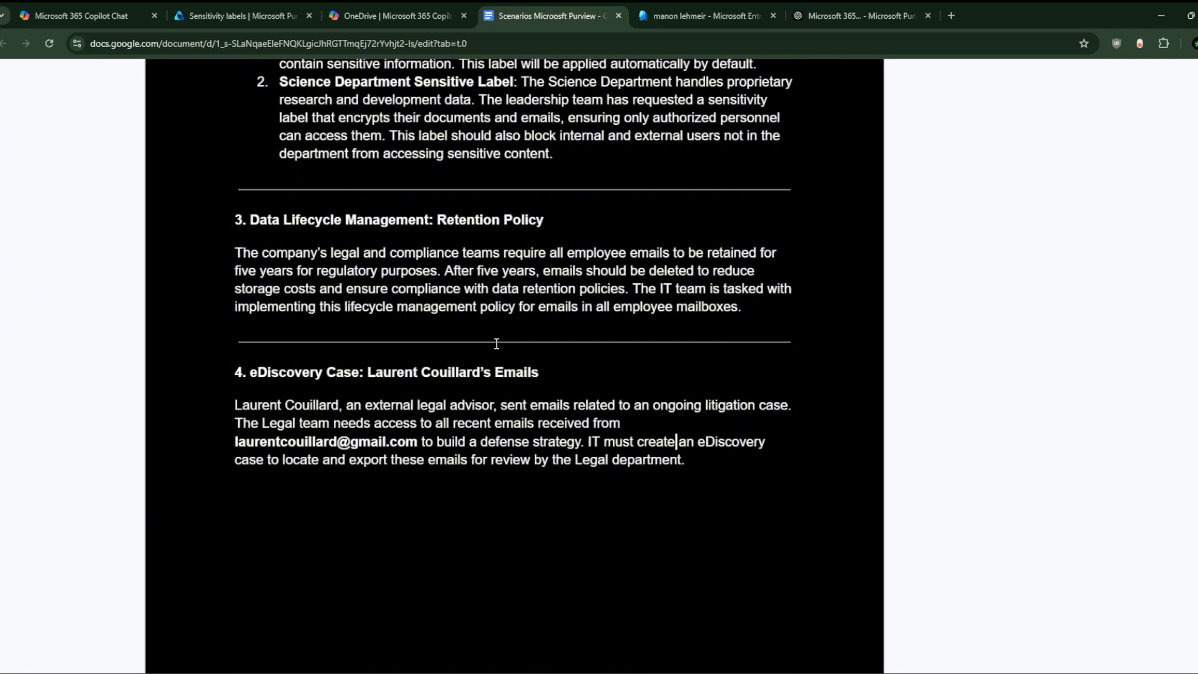